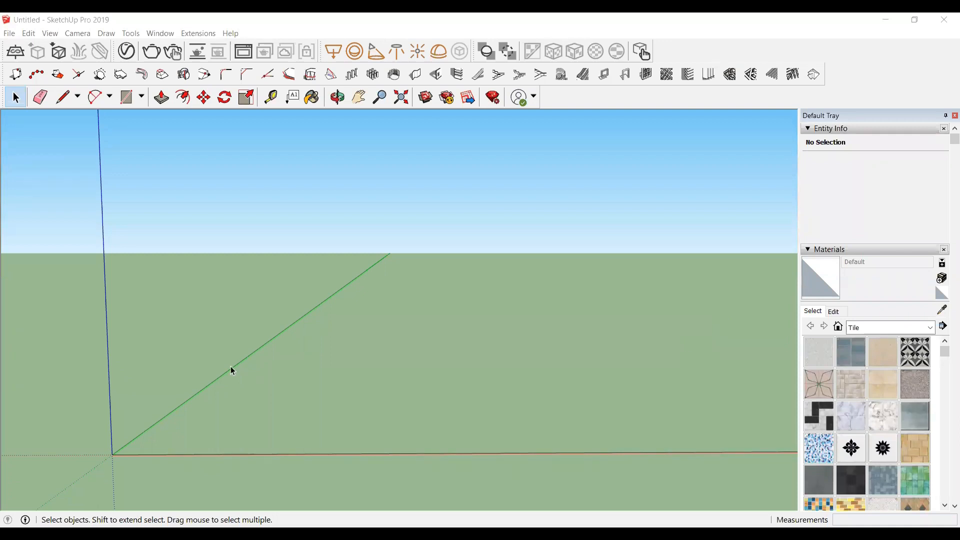
Step: Import the AutoCAD drawing "for sketchup" into the empty model as an AutoCAD file
left_click(10, 34)
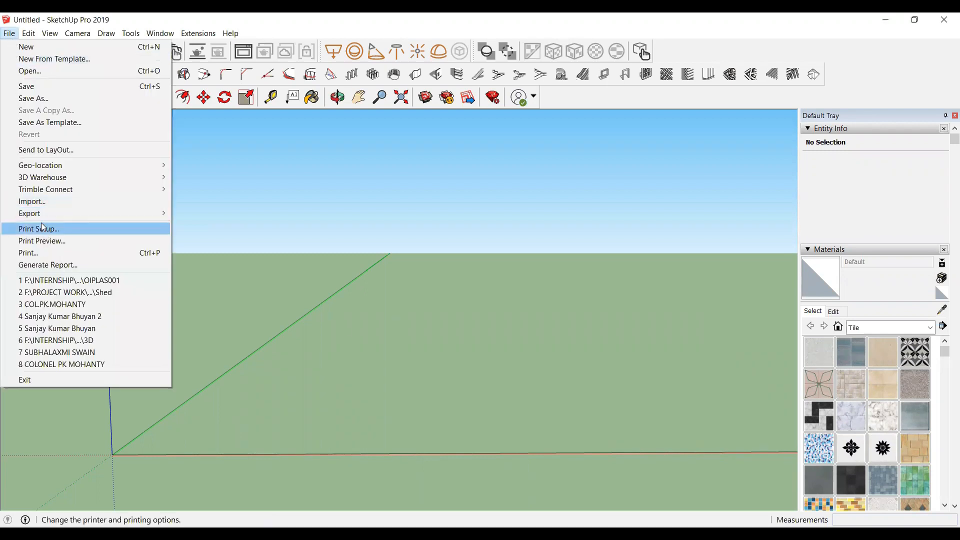
left_click(54, 202)
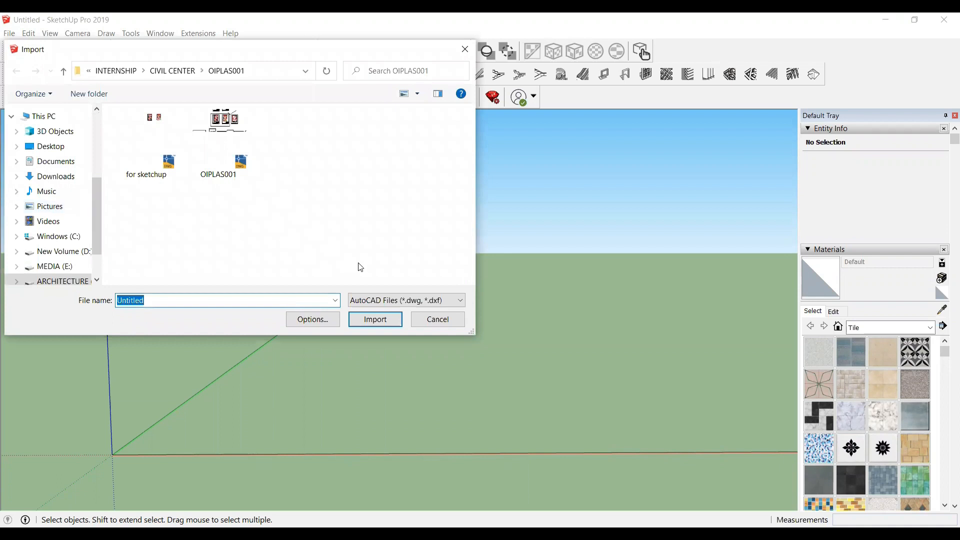
left_click(420, 302)
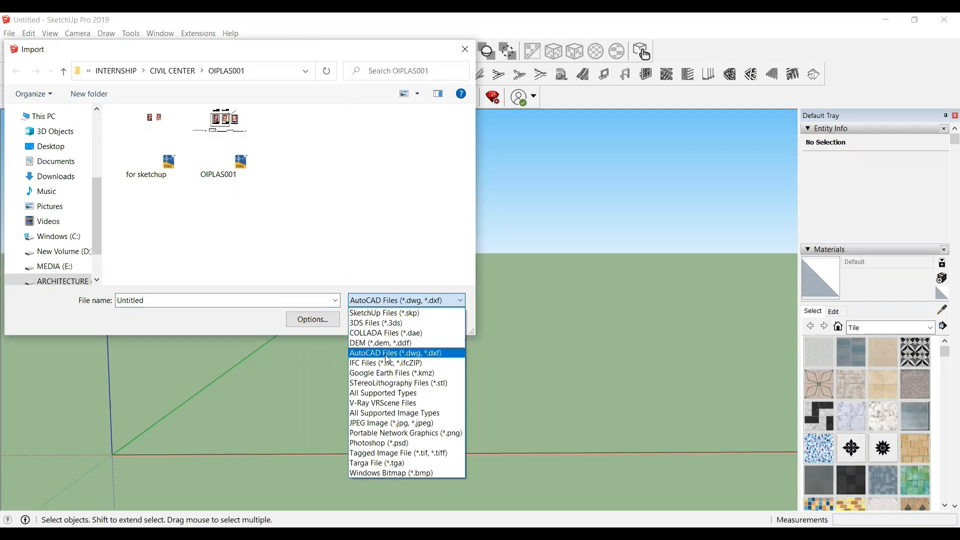
left_click(387, 353)
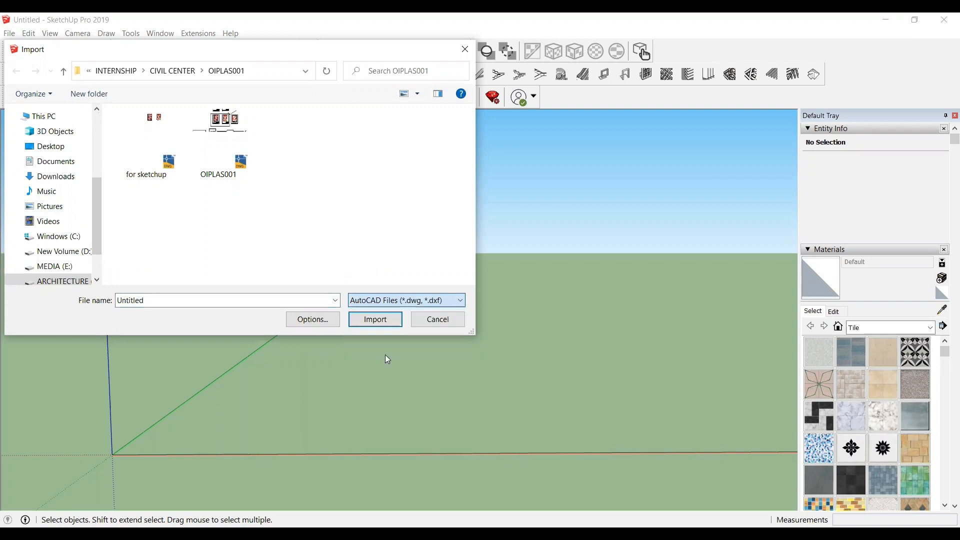
left_click(149, 151)
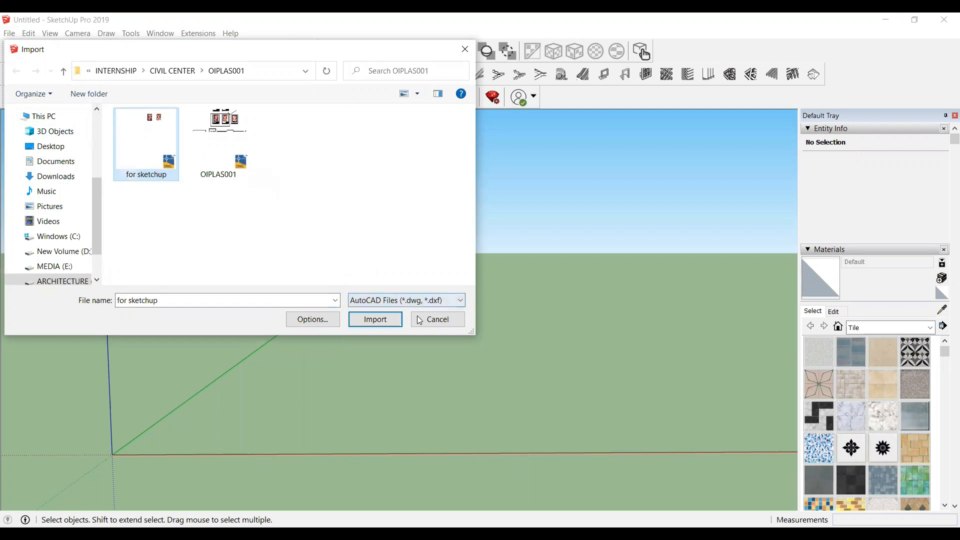
left_click(379, 321)
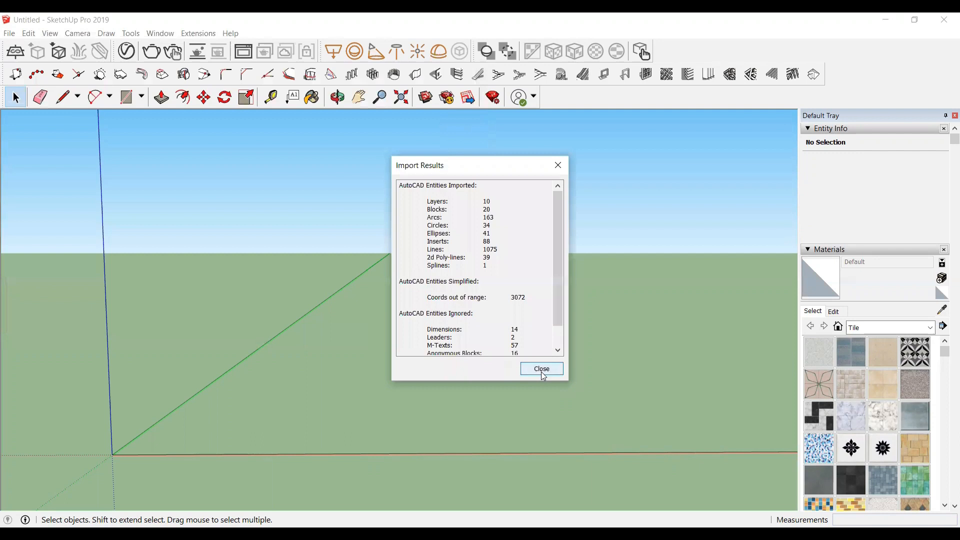
left_click(538, 372)
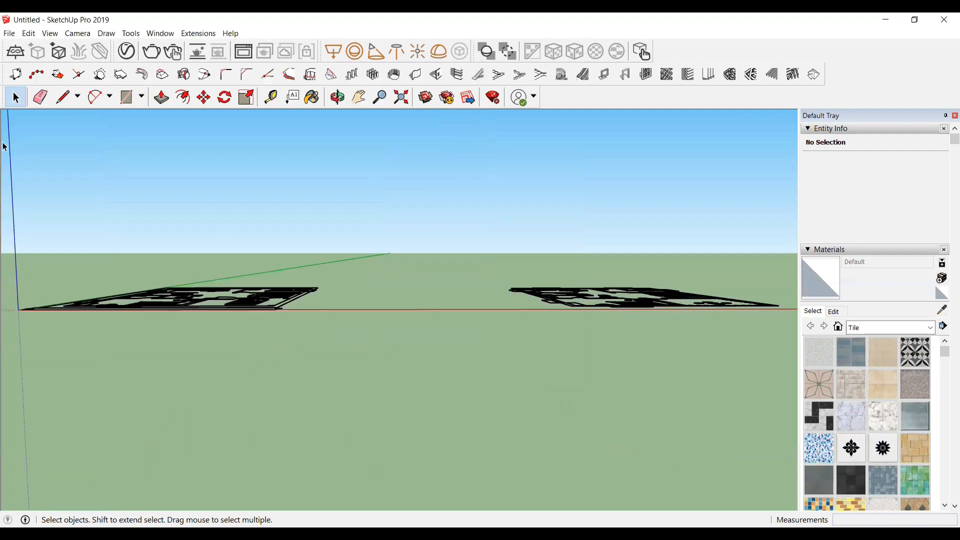
Step: Open the Build Wall tool and set the wall thickness to 10 and the wall height to 10'
left_click(342, 103)
left_click_drag(315, 345, 114, 332)
scroll(280, 248, "down", 2)
scroll(320, 276, "down", 1)
scroll(99, 358, "up", 2)
scroll(172, 270, "up", 4)
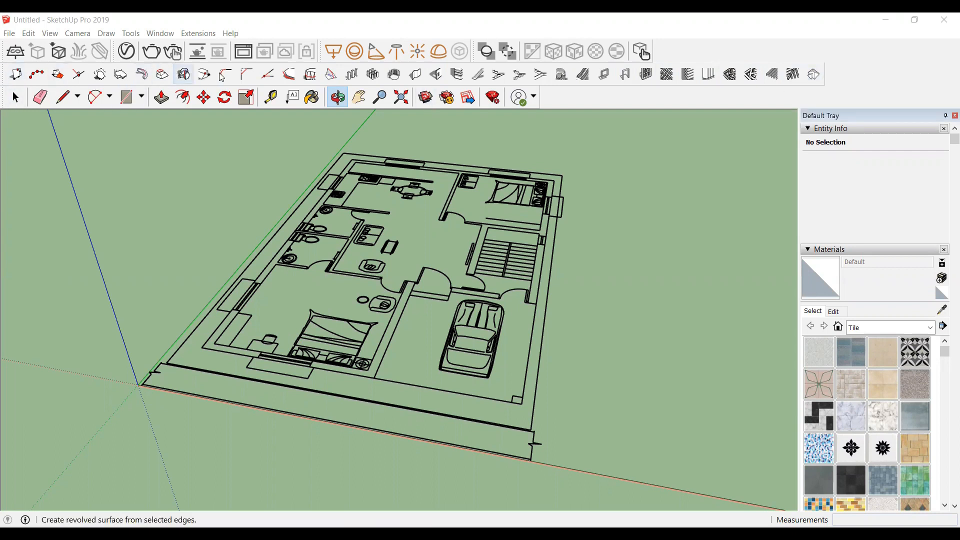
left_click(419, 78)
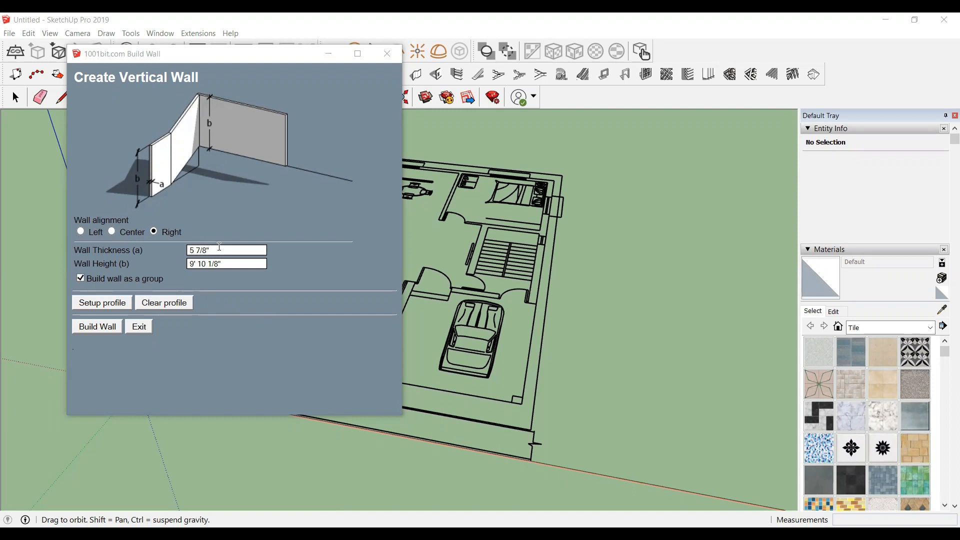
triple_click(202, 250)
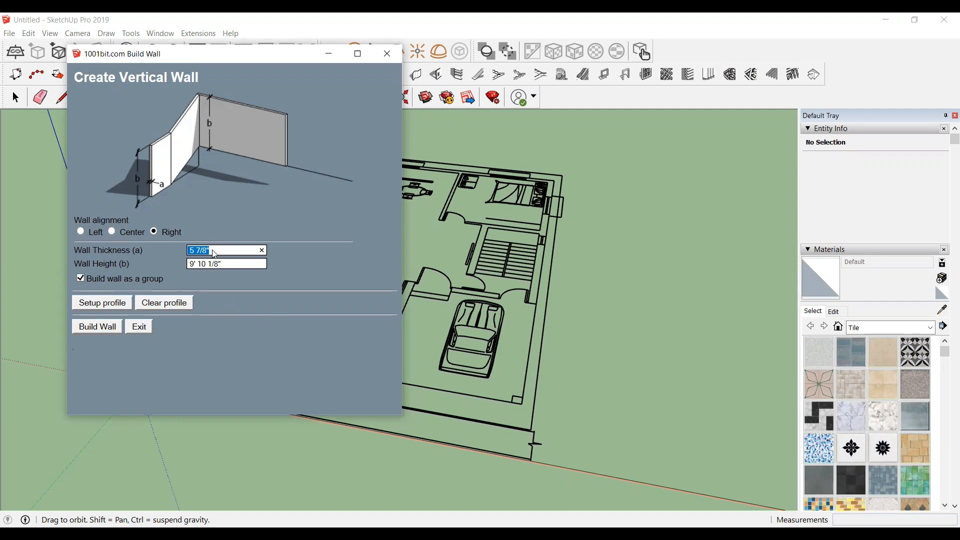
type("10")
triple_click(215, 263)
type("10")
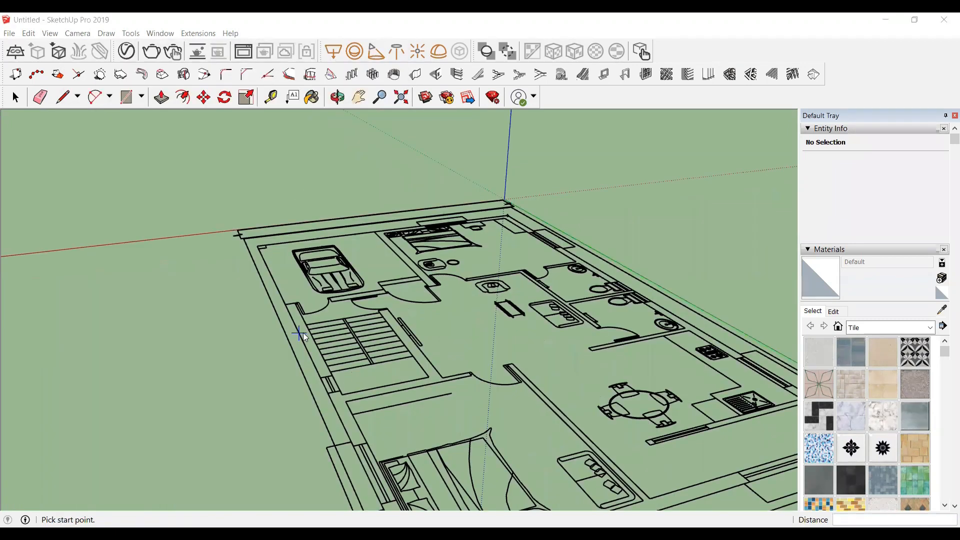
Step: Start a wall at the plan's front corner near the stairs and run it along the outer edge to the next corner
scroll(302, 333, "up", 3)
scroll(289, 295, "up", 2)
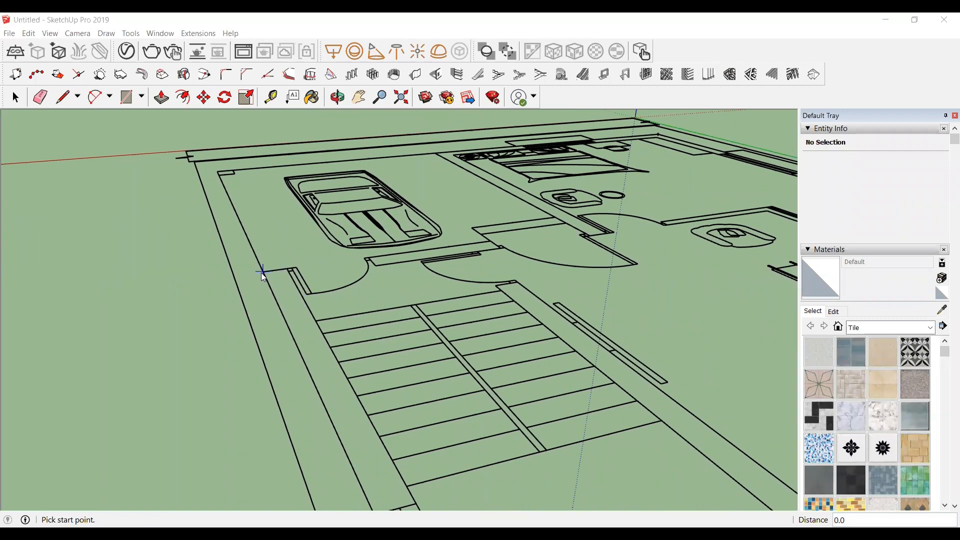
left_click(263, 272)
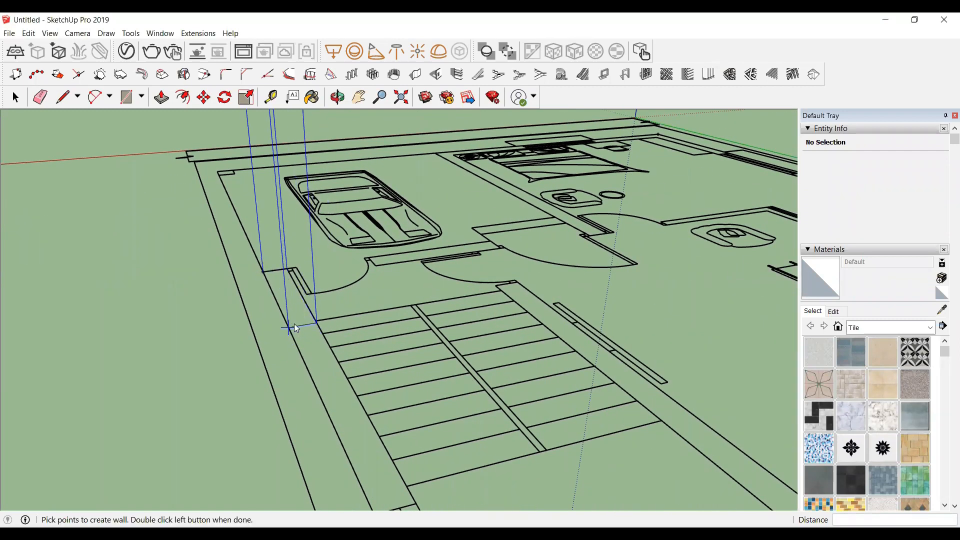
scroll(278, 240, "down", 3)
scroll(278, 236, "down", 3)
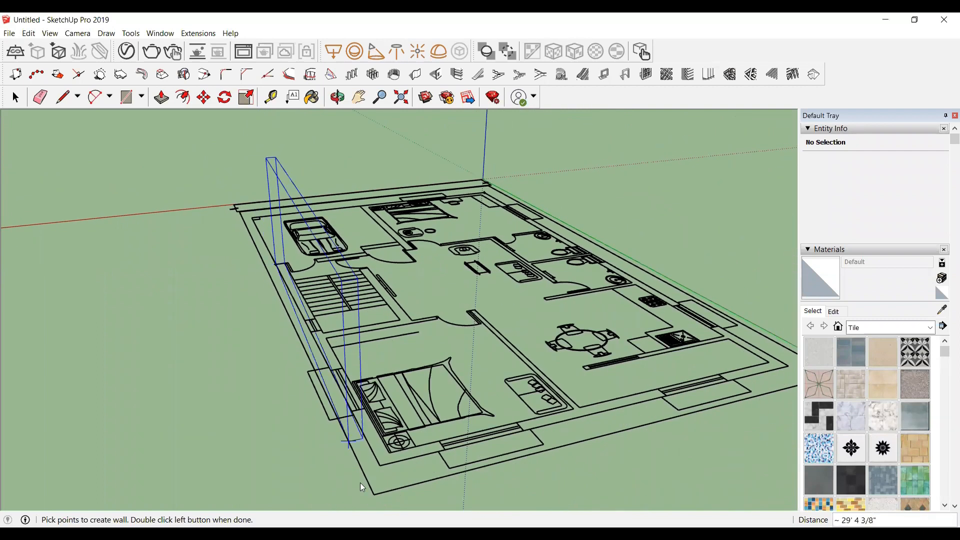
scroll(383, 456, "up", 2)
left_click(384, 457)
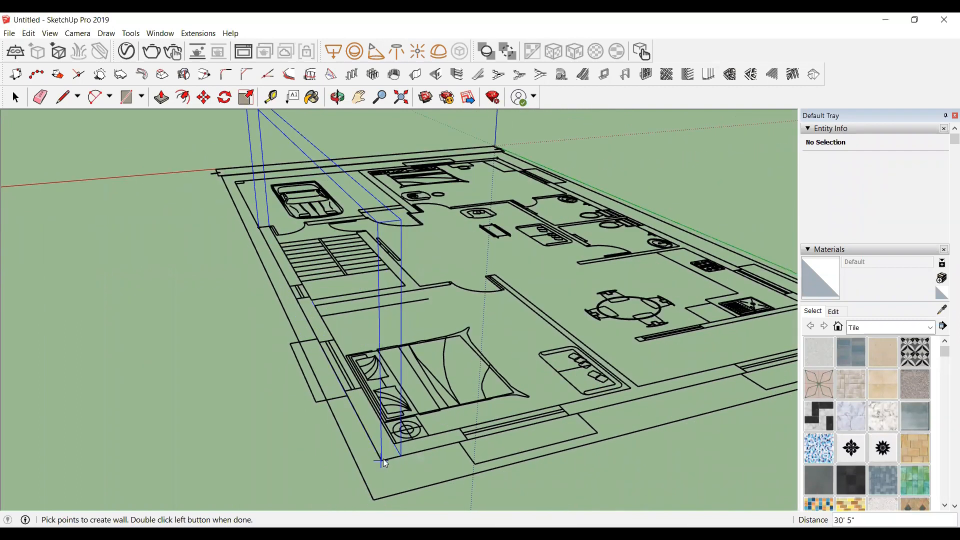
Step: Continue the wall along the far outer edge to the back corner and back along the opposite side
scroll(221, 404, "down", 2)
scroll(610, 361, "up", 3)
scroll(610, 361, "up", 1)
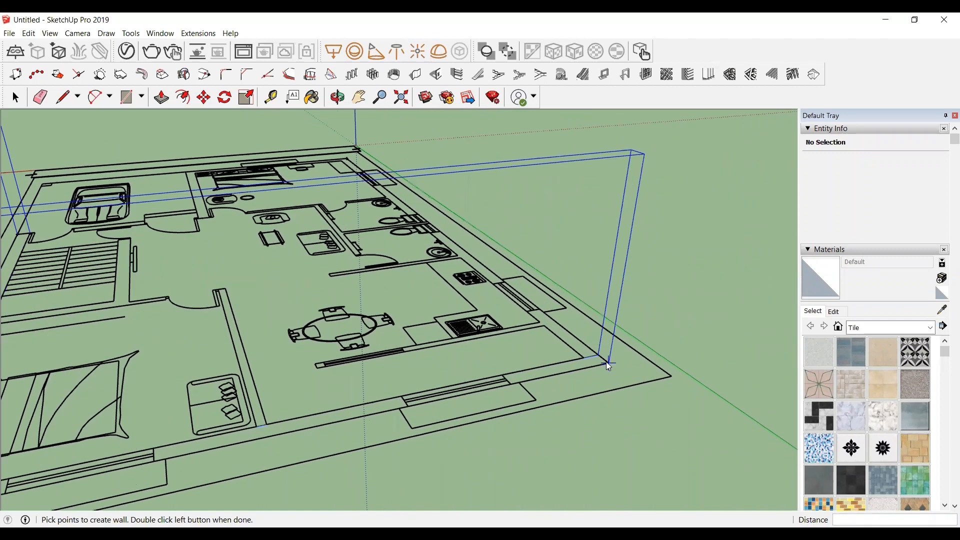
scroll(606, 361, "down", 3)
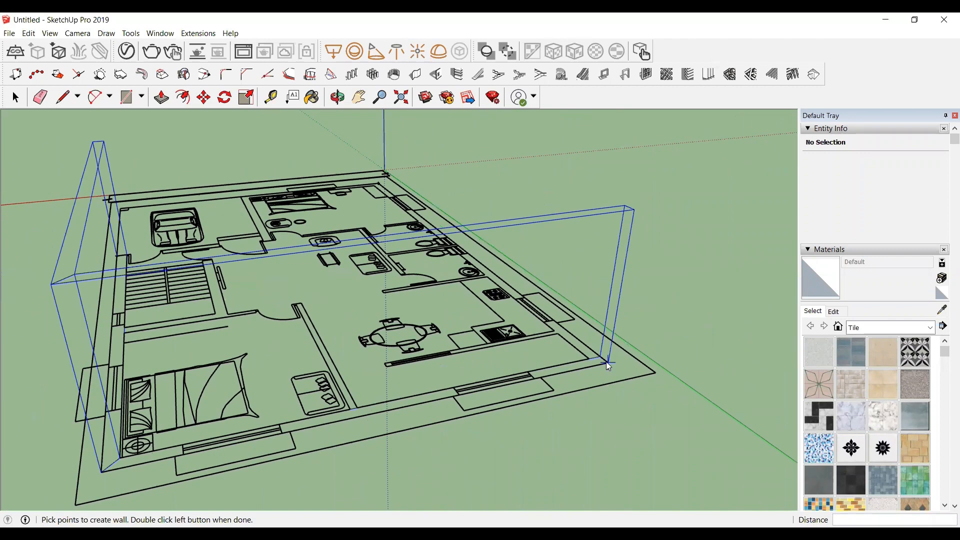
scroll(374, 126, "up", 3)
scroll(376, 181, "up", 4)
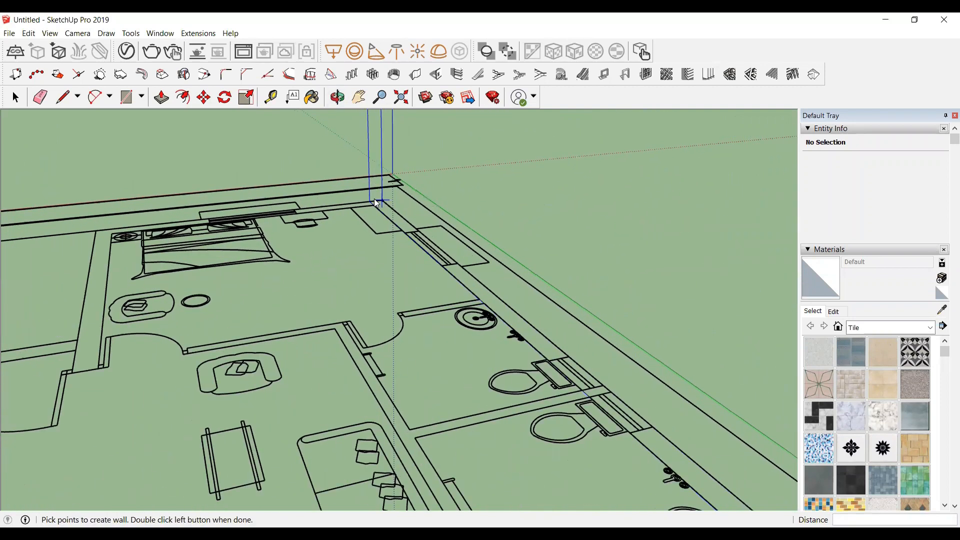
left_click(381, 198)
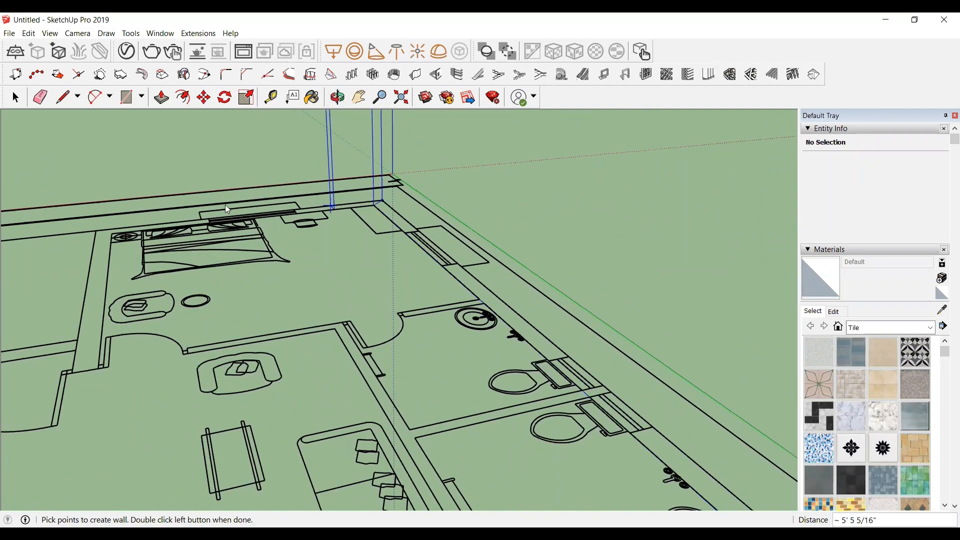
left_click(95, 230)
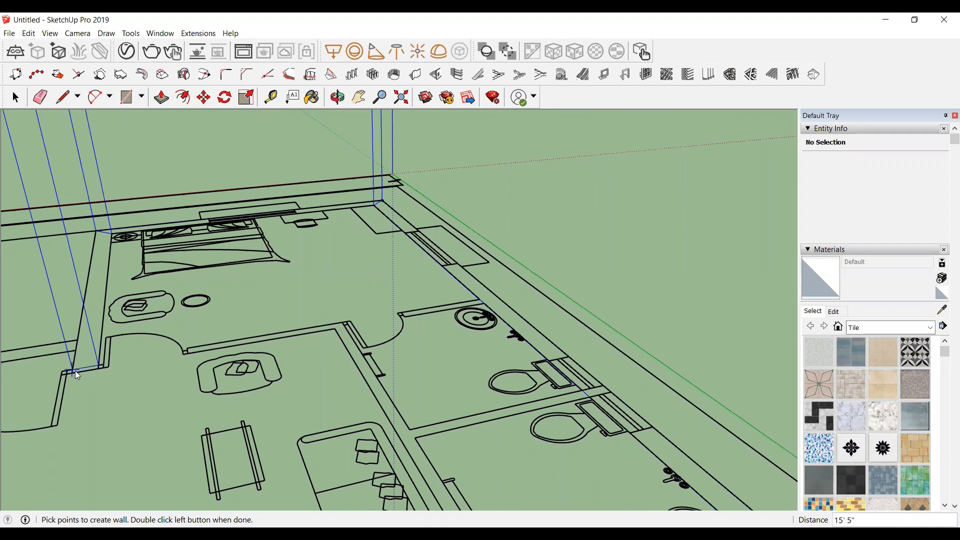
Step: Add short wall segments stepping around the inner corner beside the bedroom
scroll(64, 385, "up", 2)
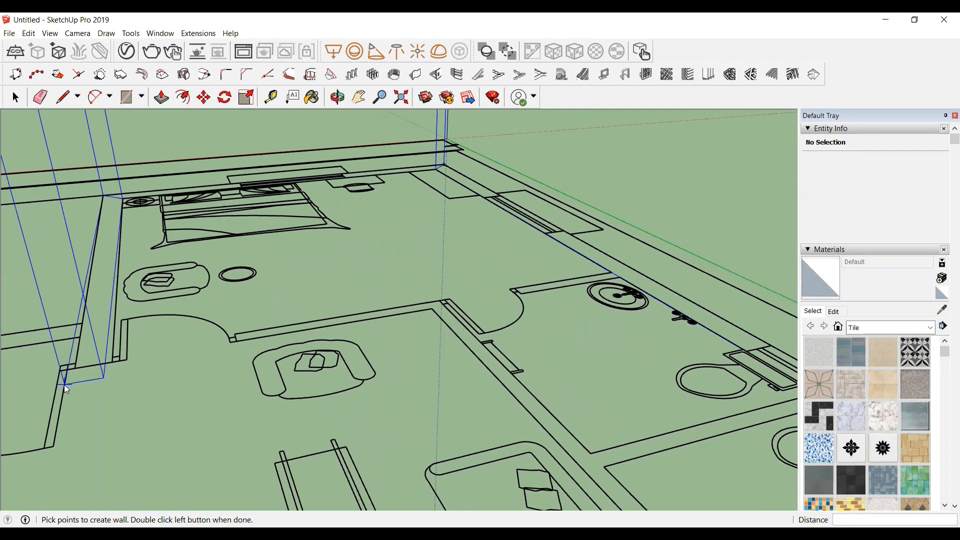
scroll(73, 374, "up", 2)
left_click(79, 361)
scroll(79, 365, "up", 2)
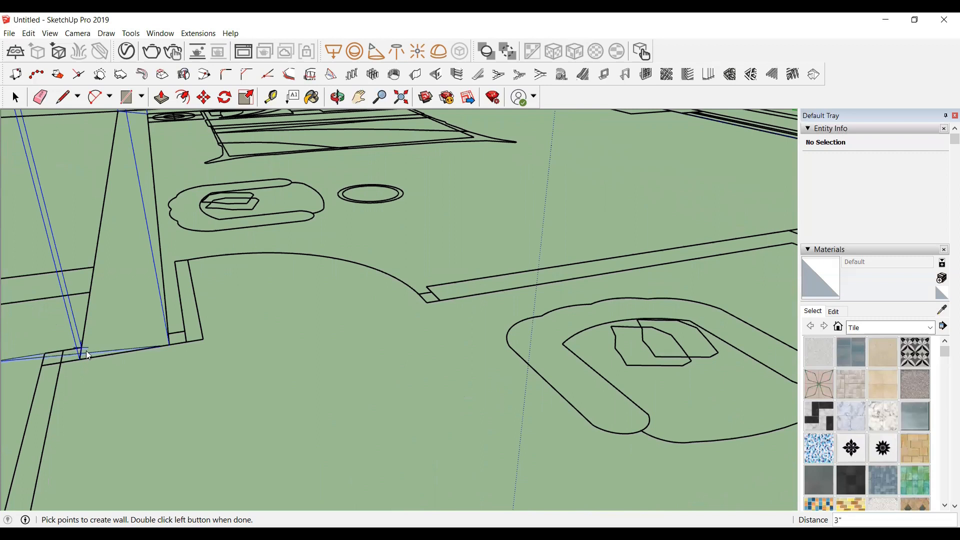
scroll(131, 300, "down", 3)
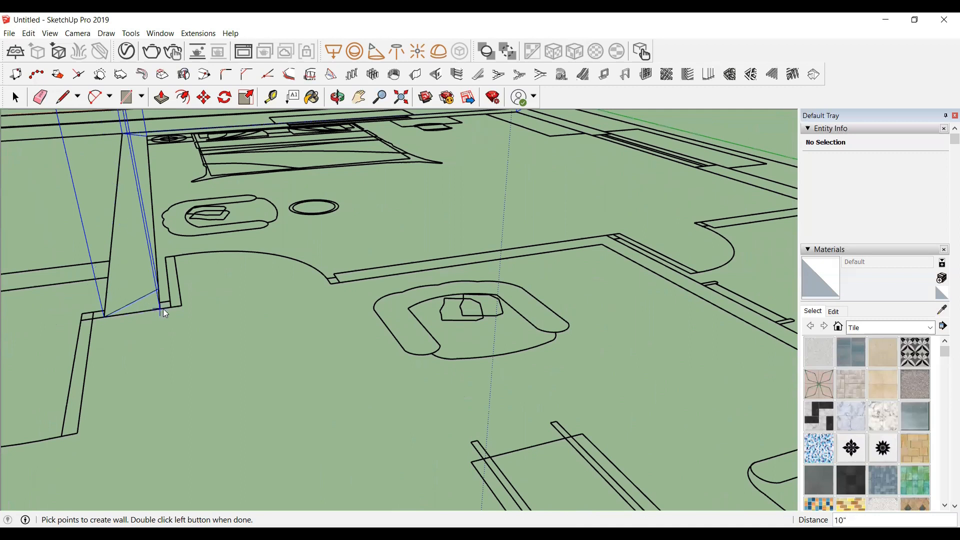
left_click(103, 315)
Step: Extend the wall across the plan to the interior partition corner and finish the wall there
scroll(143, 309, "down", 5)
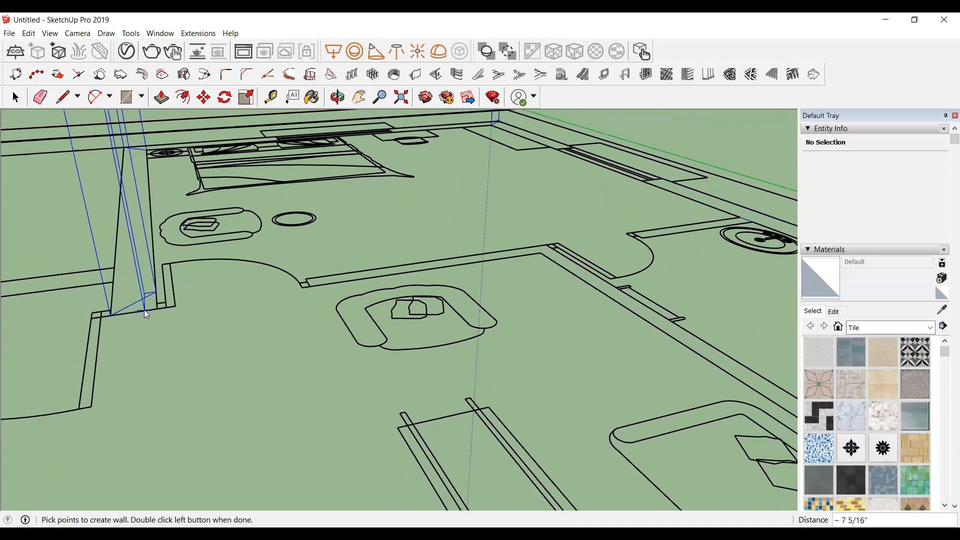
scroll(72, 359, "down", 5)
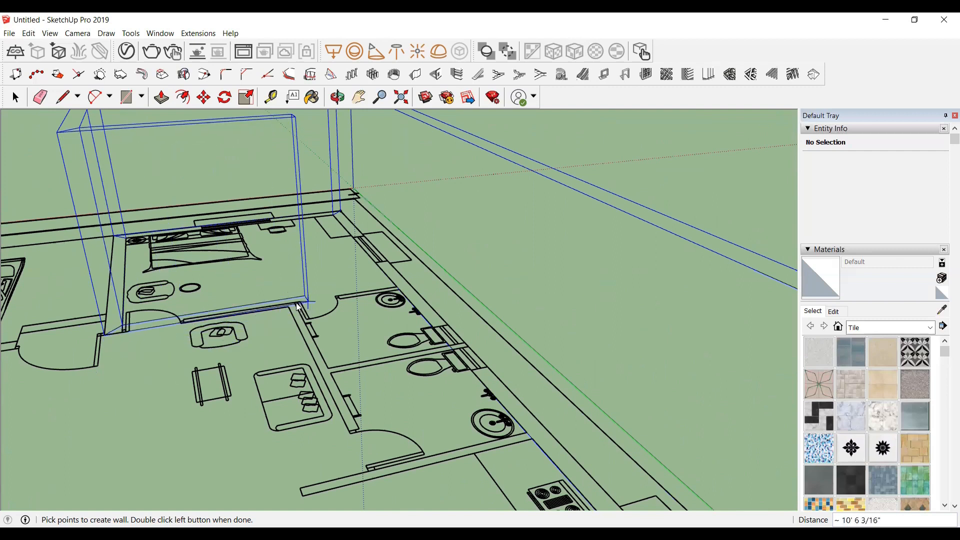
scroll(303, 314, "up", 3)
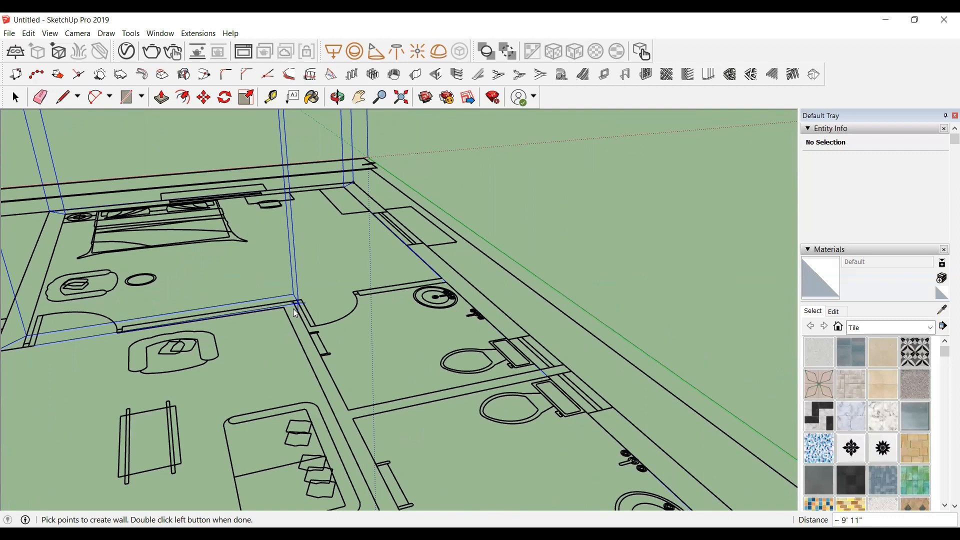
left_click(293, 309)
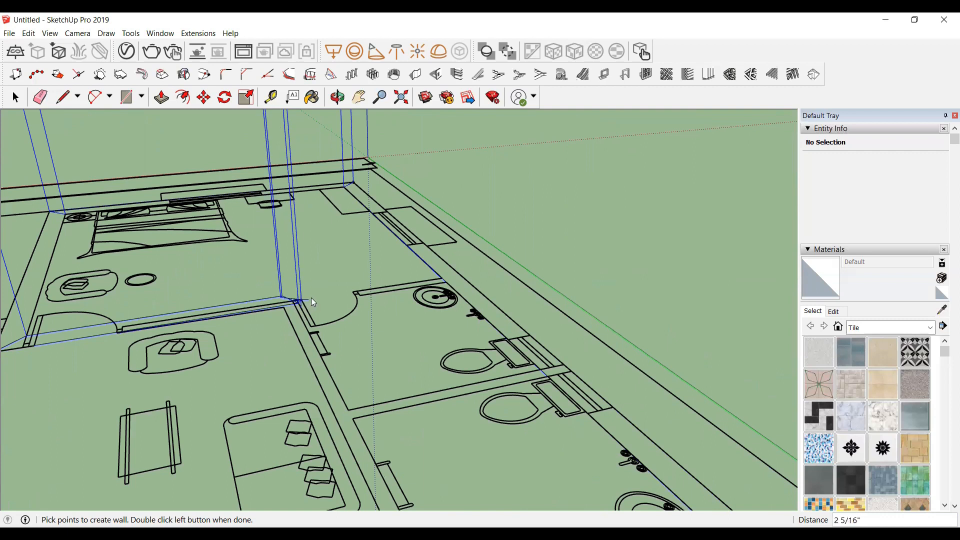
scroll(305, 322, "down", 2)
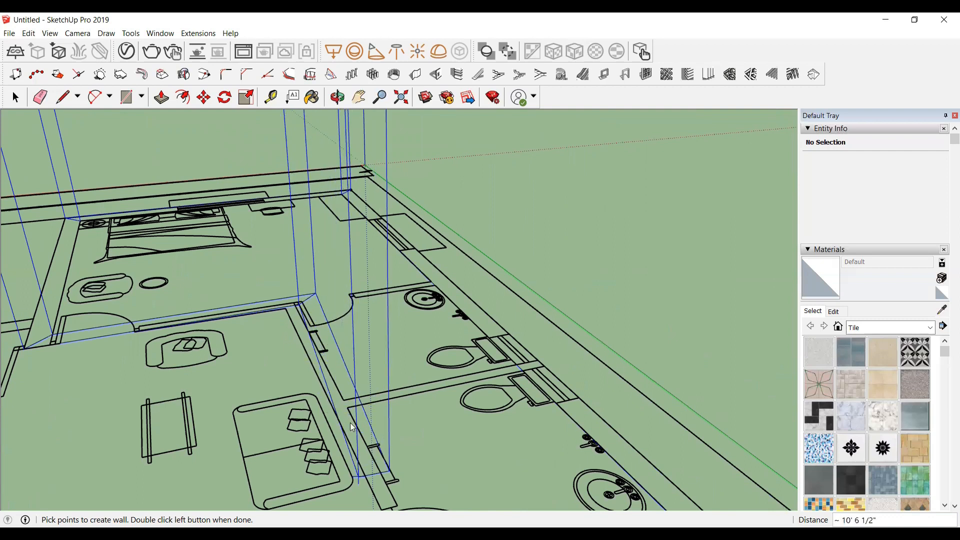
scroll(358, 458, "down", 2)
left_click(373, 478)
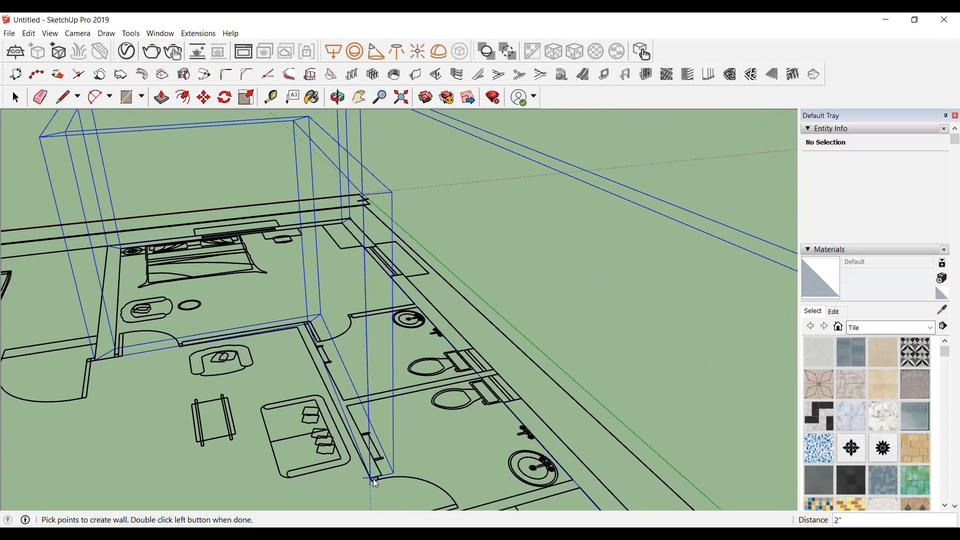
double_click(400, 458)
Step: Orbit and zoom around the model to inspect the newly built walls
scroll(468, 300, "down", 5)
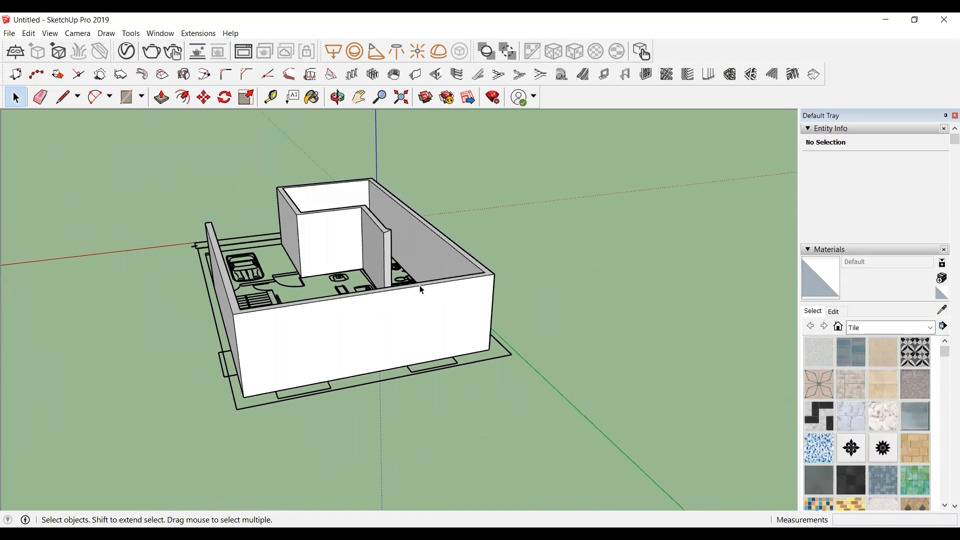
scroll(383, 269, "up", 1)
scroll(572, 282, "down", 1)
scroll(373, 235, "up", 3)
middle_click_drag(372, 235, 544, 372)
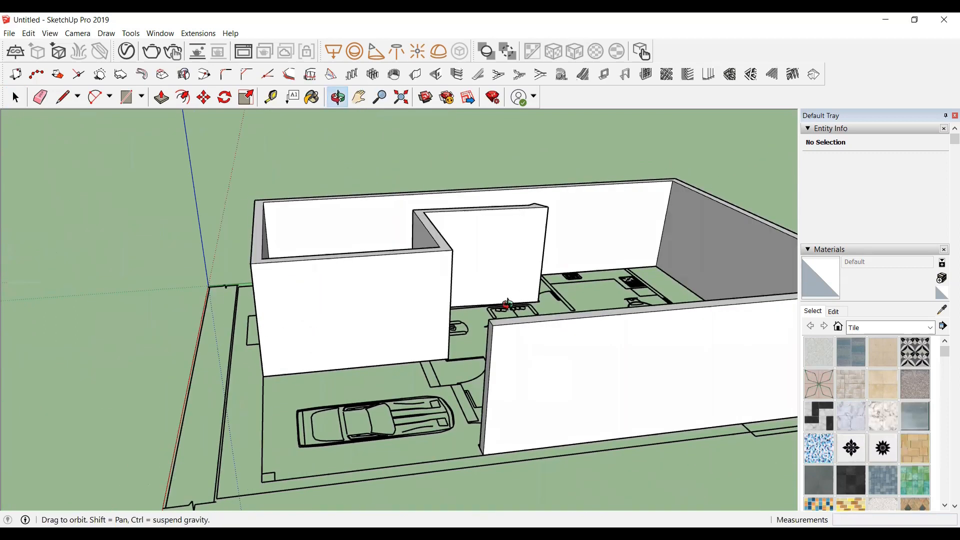
left_click_drag(543, 224, 484, 267)
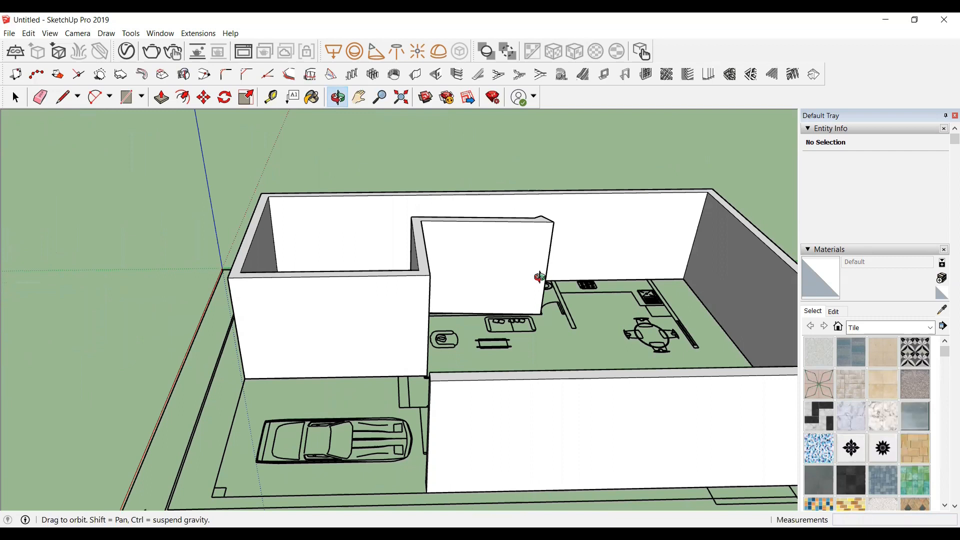
left_click_drag(557, 250, 559, 244)
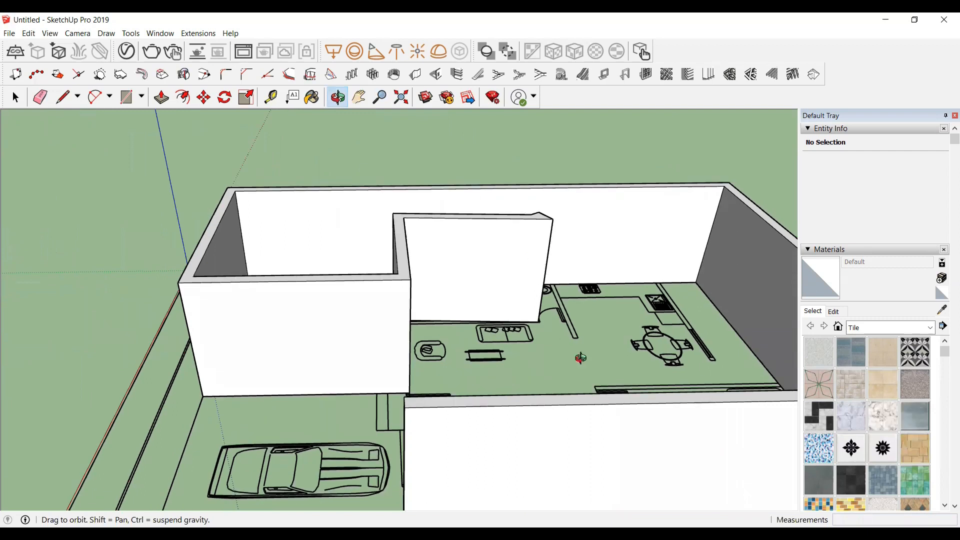
key("space")
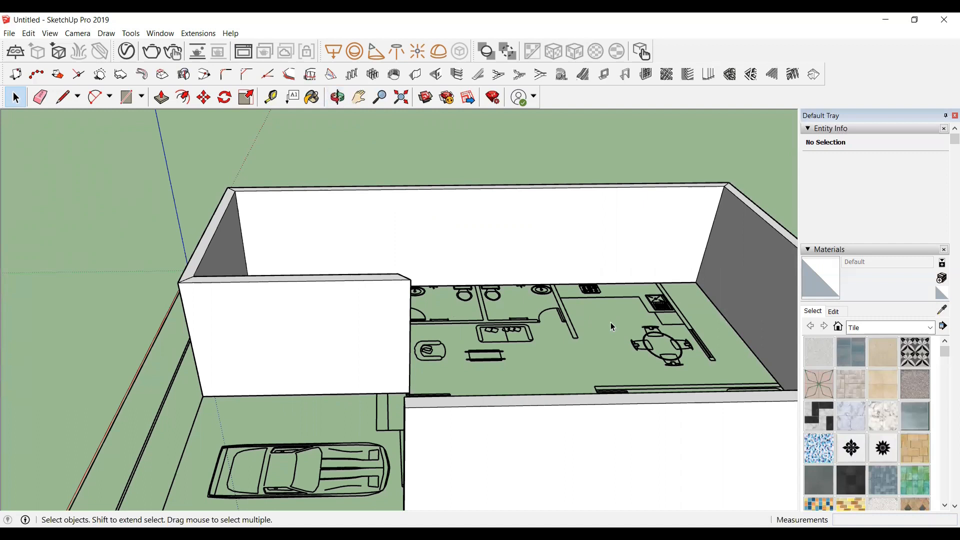
scroll(456, 289, "down", 4)
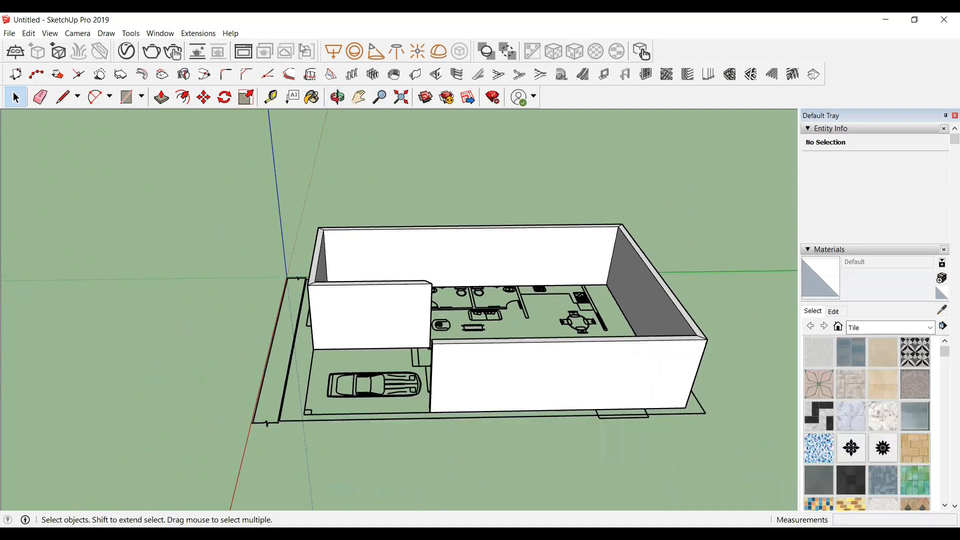
Step: Orbit and zoom into the garage area to examine the wall ends beside the car
left_click(337, 97)
left_click_drag(332, 260, 120, 402)
scroll(462, 395, "up", 3)
left_click_drag(278, 335, 162, 326)
scroll(262, 318, "up", 3)
left_click_drag(277, 313, 537, 360)
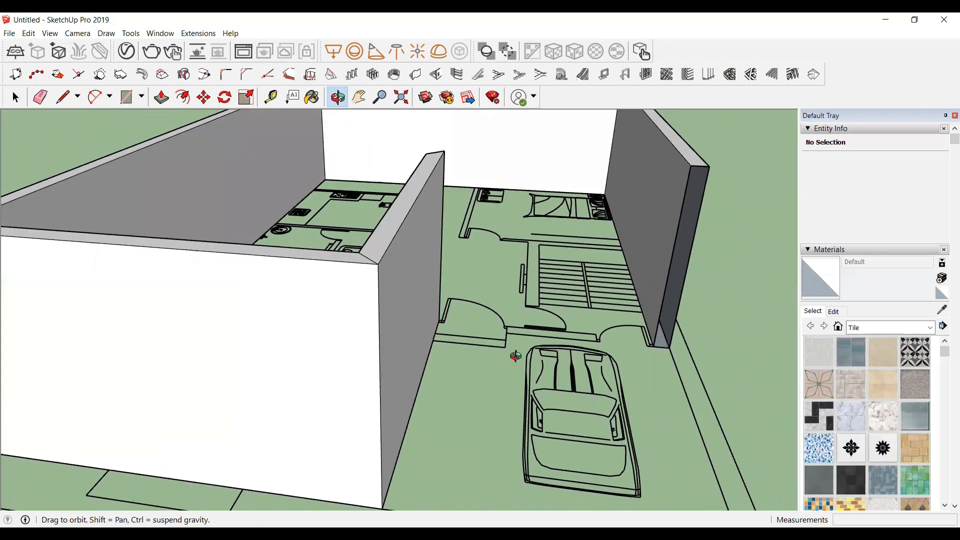
scroll(518, 347, "up", 2)
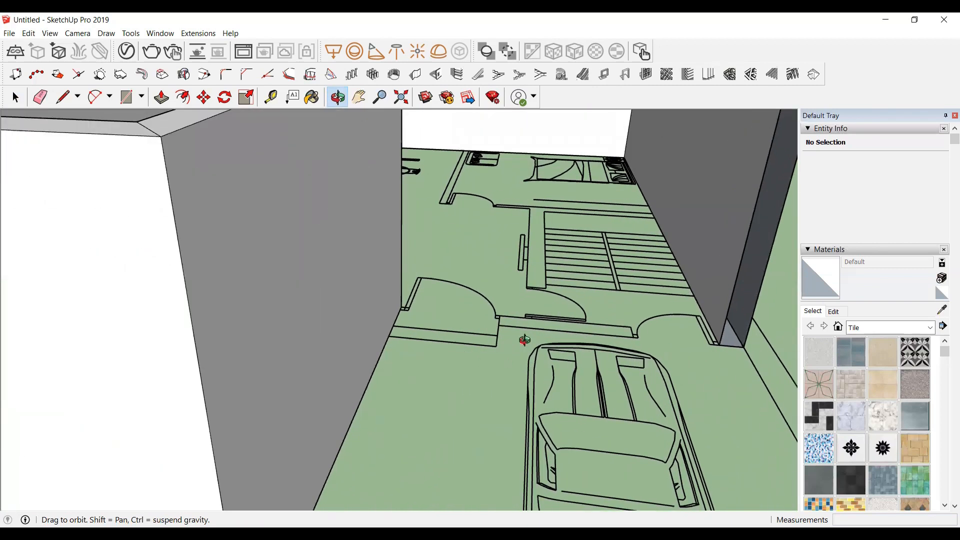
left_click_drag(465, 328, 461, 377)
scroll(653, 348, "up", 1)
scroll(625, 367, "up", 1)
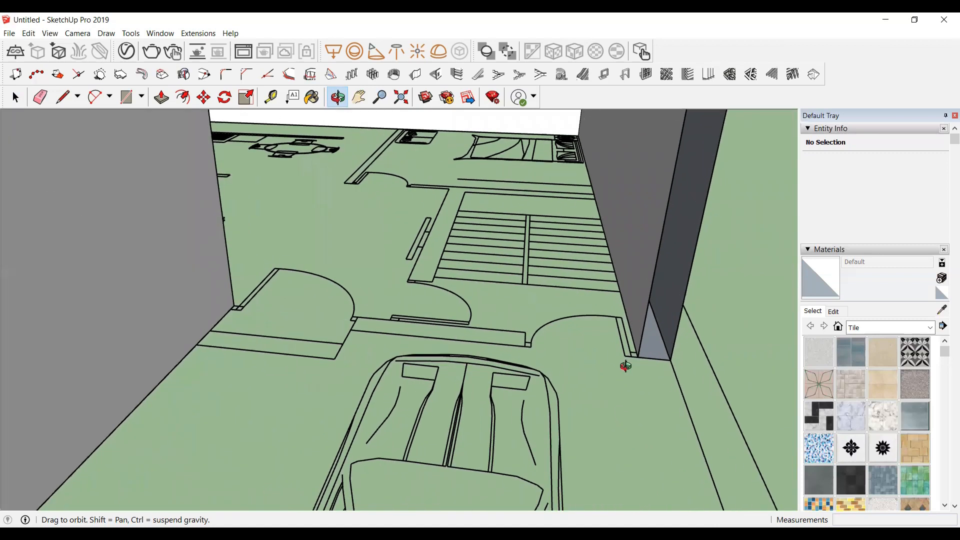
scroll(633, 395, "down", 5)
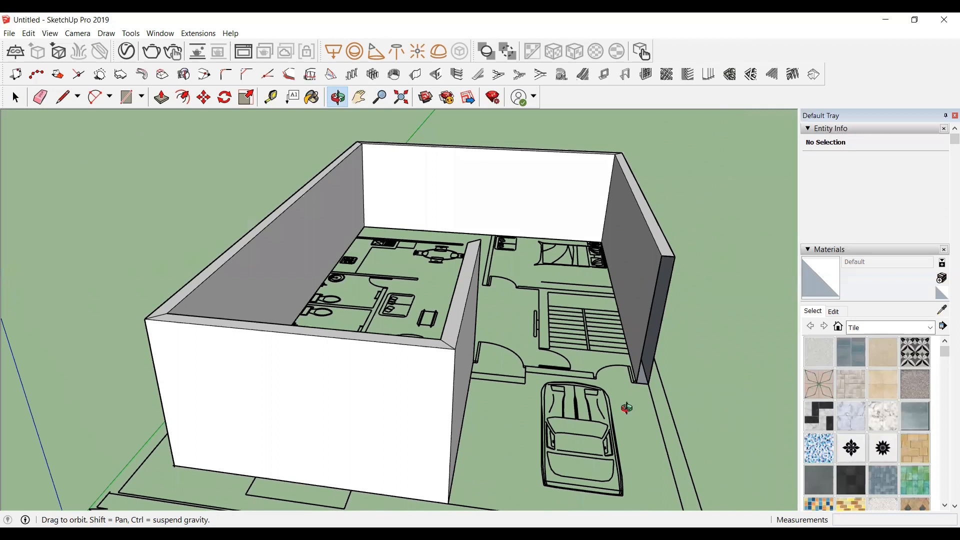
scroll(589, 400, "up", 1)
left_click_drag(590, 400, 687, 343)
key("space")
scroll(704, 288, "up", 2)
scroll(649, 255, "up", 4)
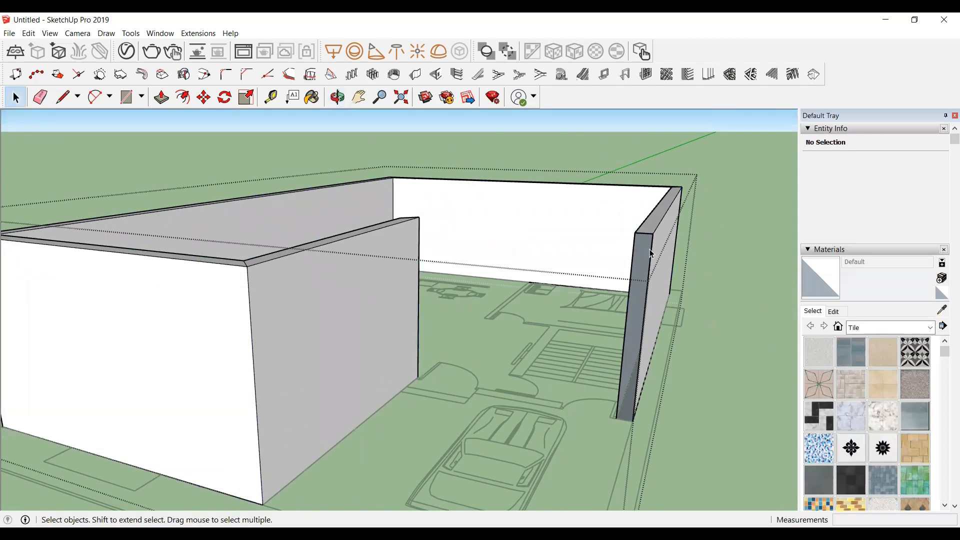
scroll(650, 265, "down", 3)
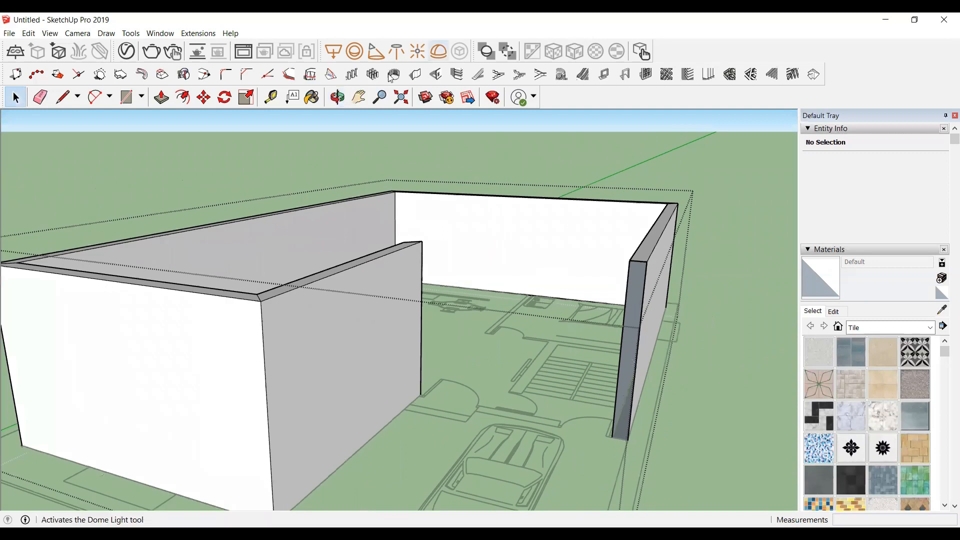
Step: Draw a rectangle across the open end of the garage-side wall to close its end face
left_click(337, 97)
left_click_drag(635, 386, 643, 382)
key("r")
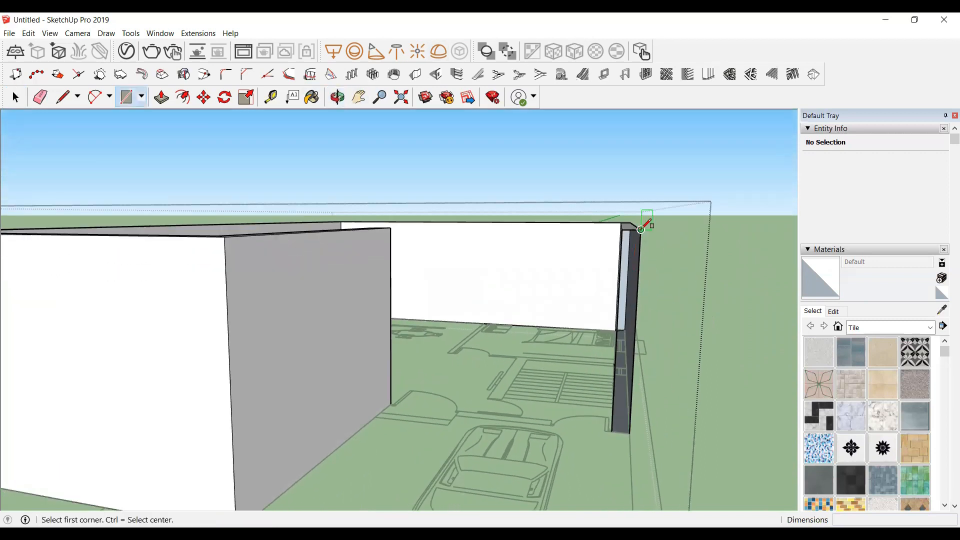
left_click(640, 229)
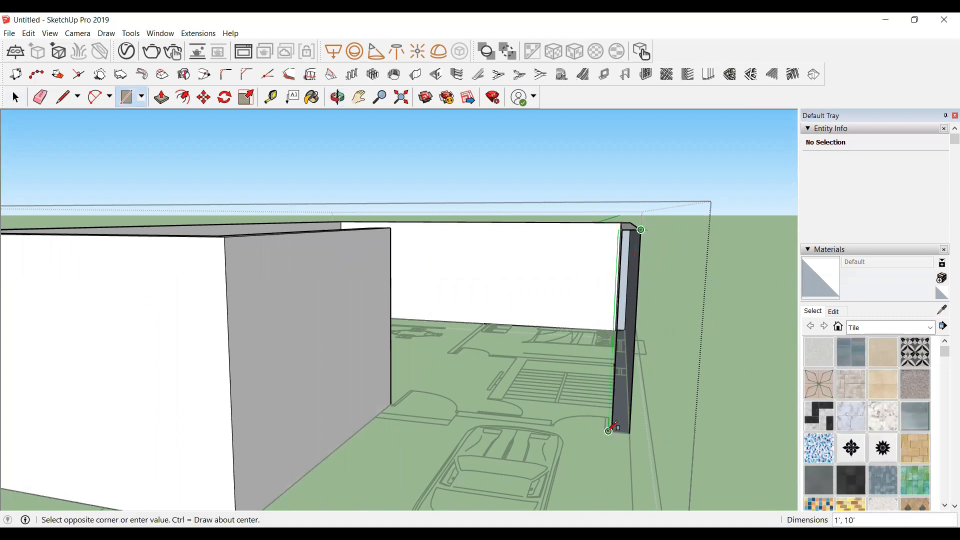
scroll(619, 442, "up", 3)
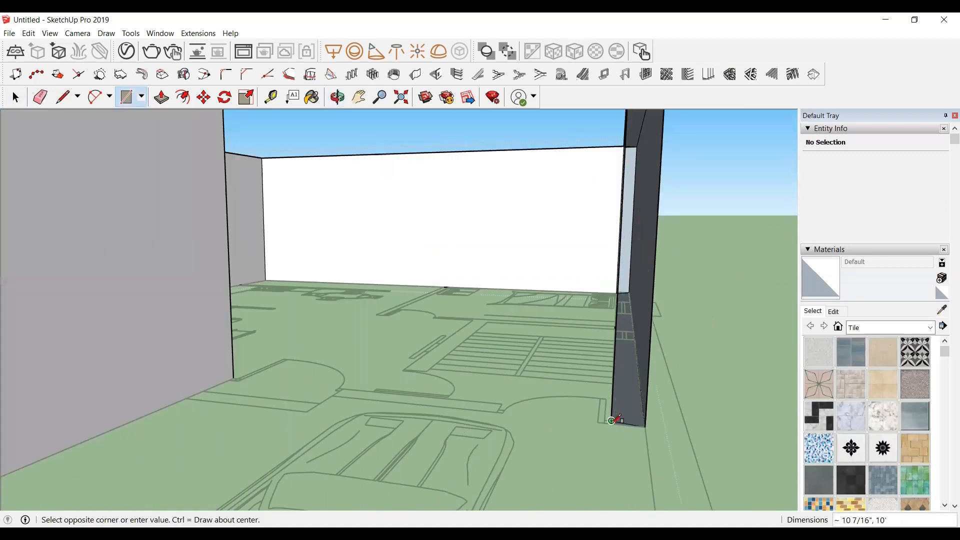
left_click(610, 423)
scroll(632, 443, "down", 2)
key("space")
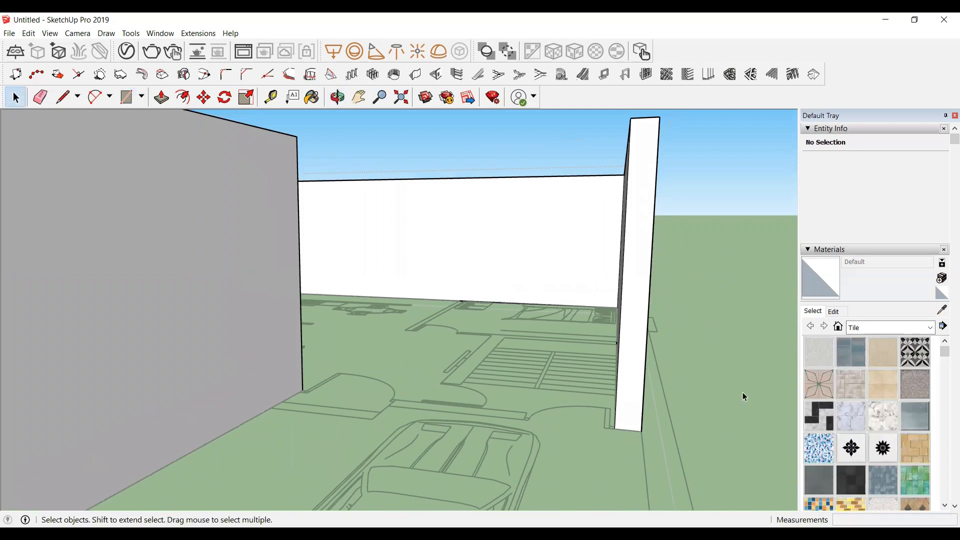
Step: Draw a thin rectangle about 11' 3" long along the garage front line between the two walls
scroll(724, 321, "down", 6)
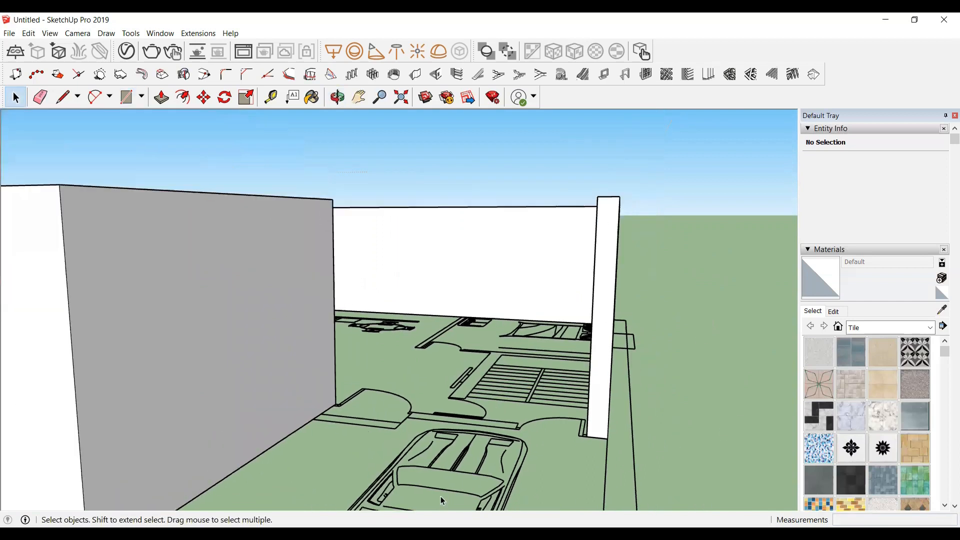
left_click(338, 98)
left_click_drag(375, 328, 392, 354)
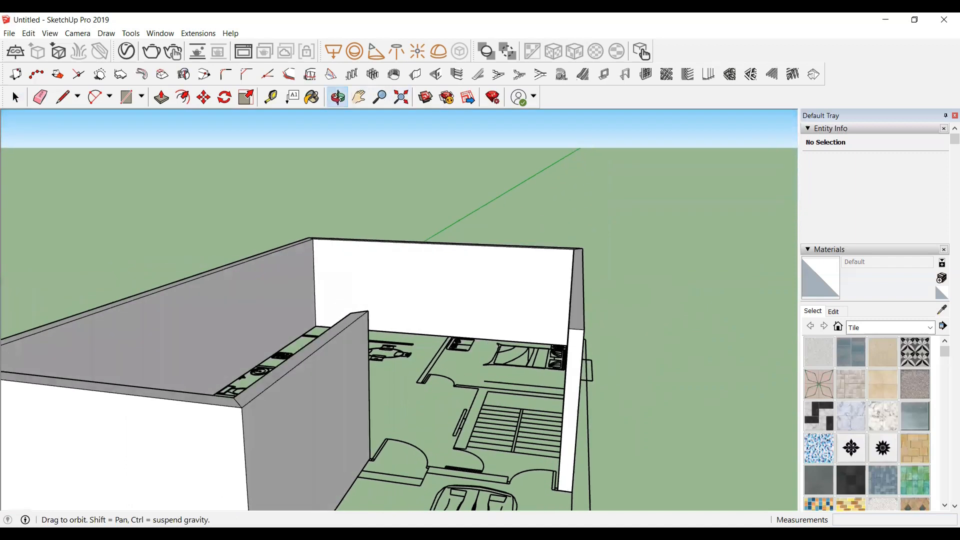
scroll(517, 294, "down", 3)
scroll(518, 350, "up", 1)
left_click_drag(507, 436, 523, 475)
scroll(541, 399, "up", 2)
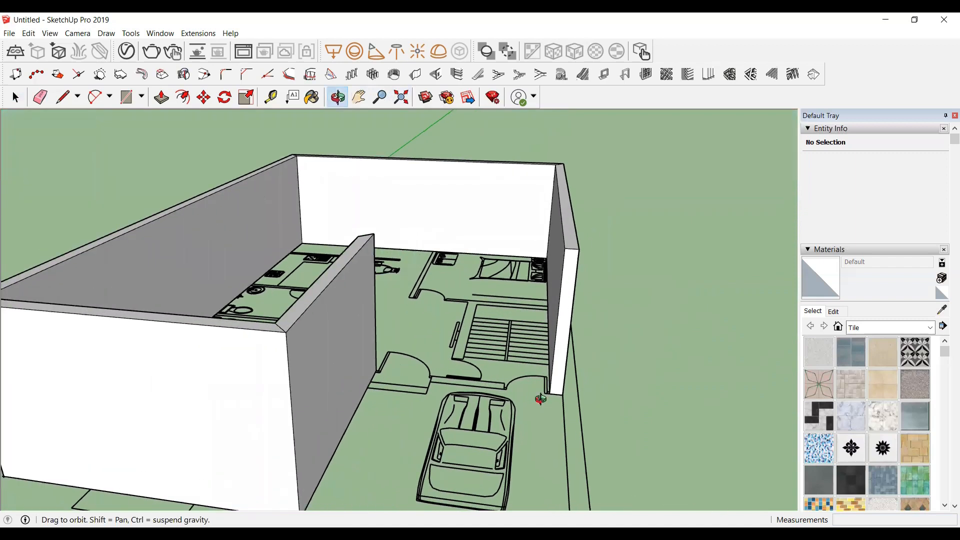
scroll(542, 397, "up", 3)
scroll(143, 323, "up", 1)
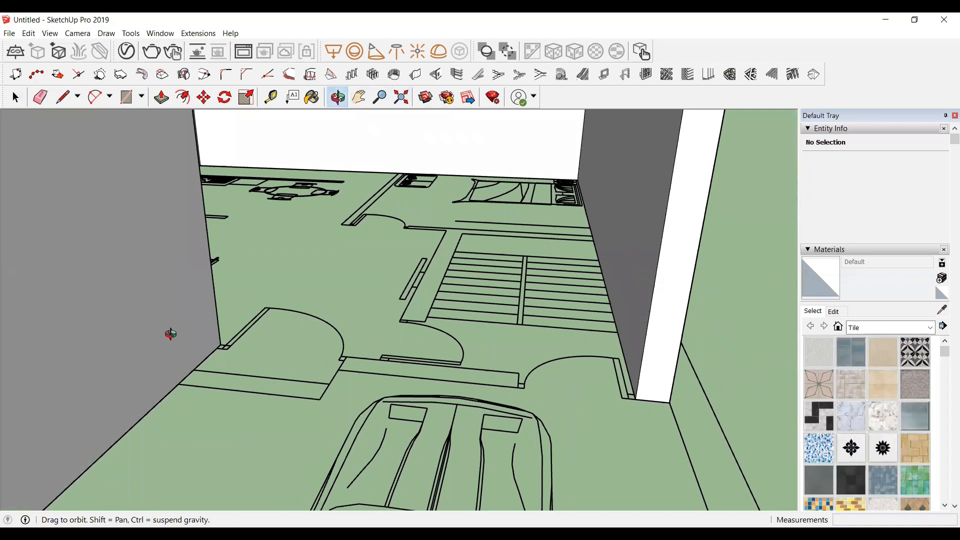
key("r")
left_click(220, 344)
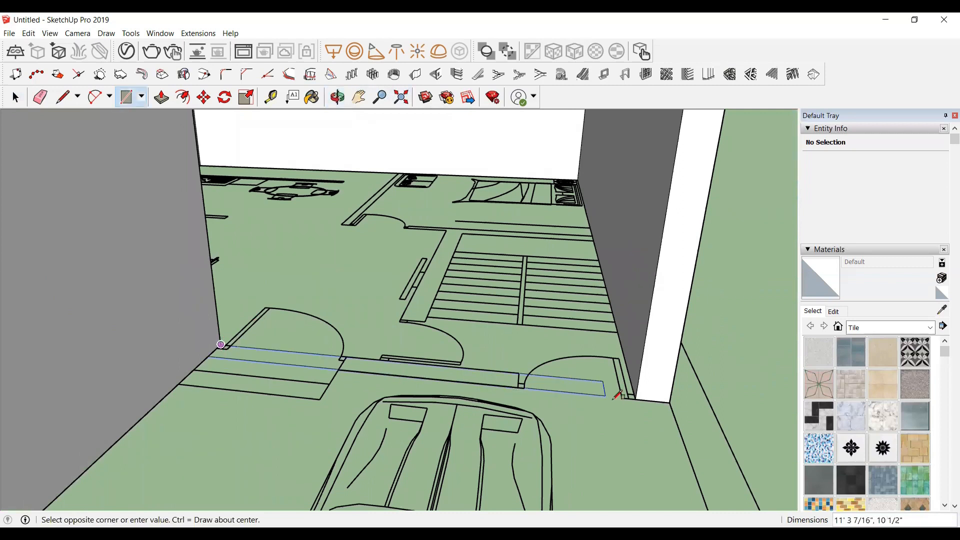
left_click(482, 365)
key("space")
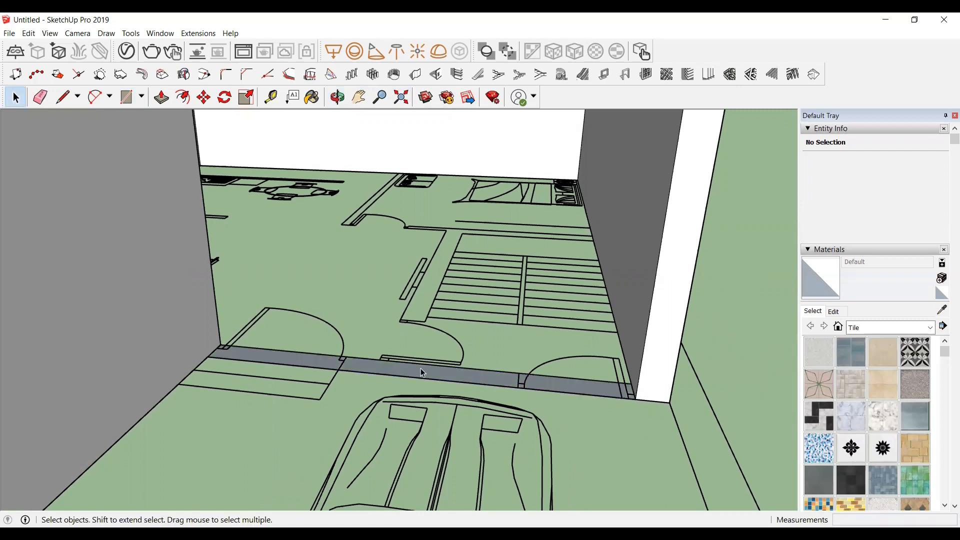
Step: Make the new rectangle a group and push/pull it up to the top of the neighbouring walls
right_click(422, 372)
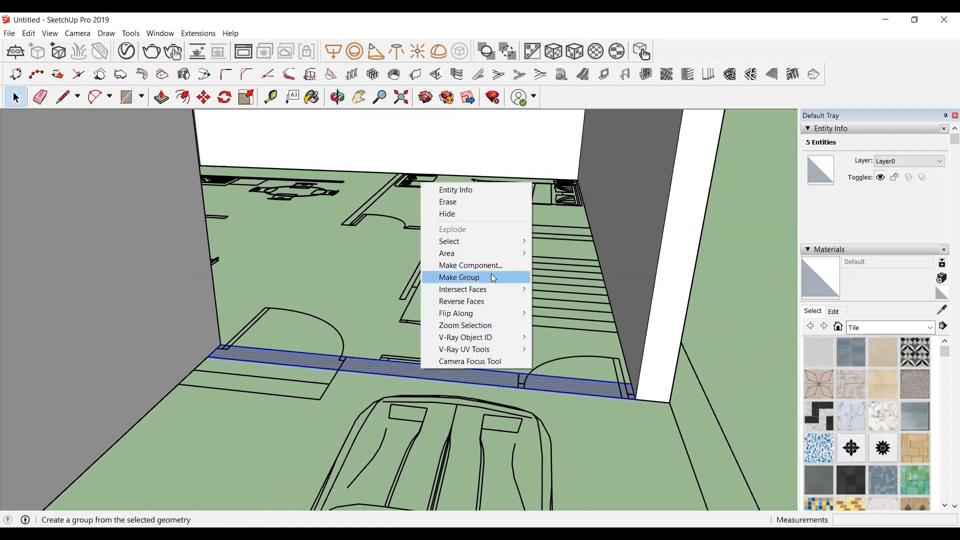
left_click(482, 277)
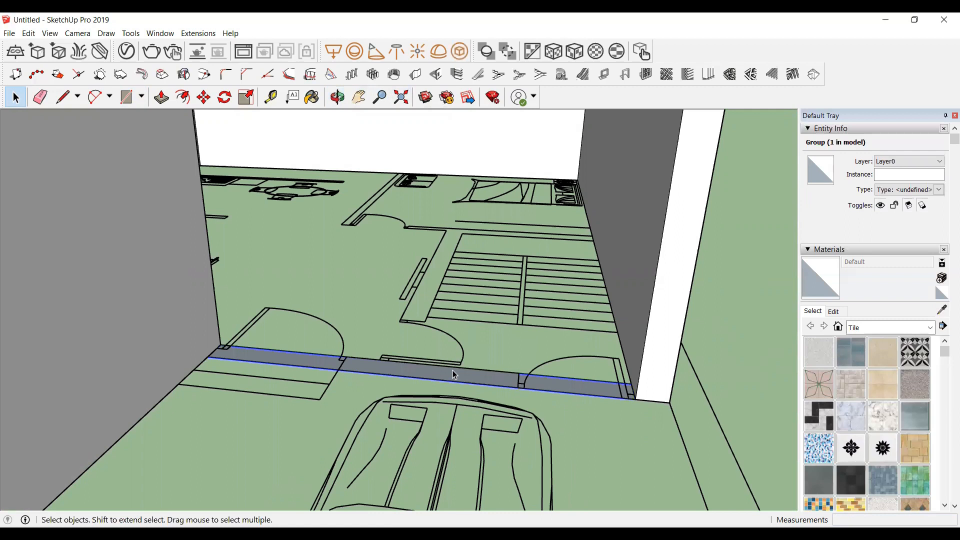
double_click(455, 372)
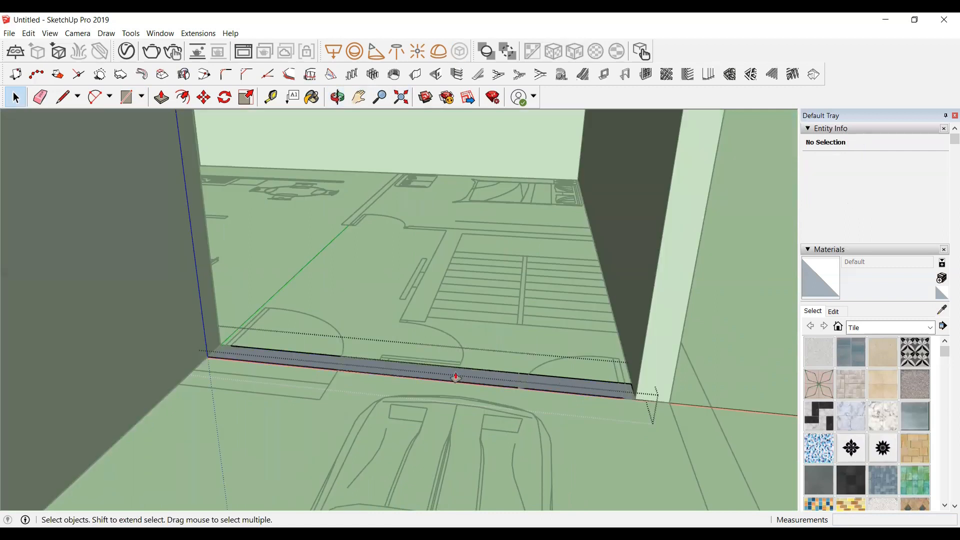
key("p")
left_click_drag(455, 371, 442, 287)
scroll(433, 296, "down", 3)
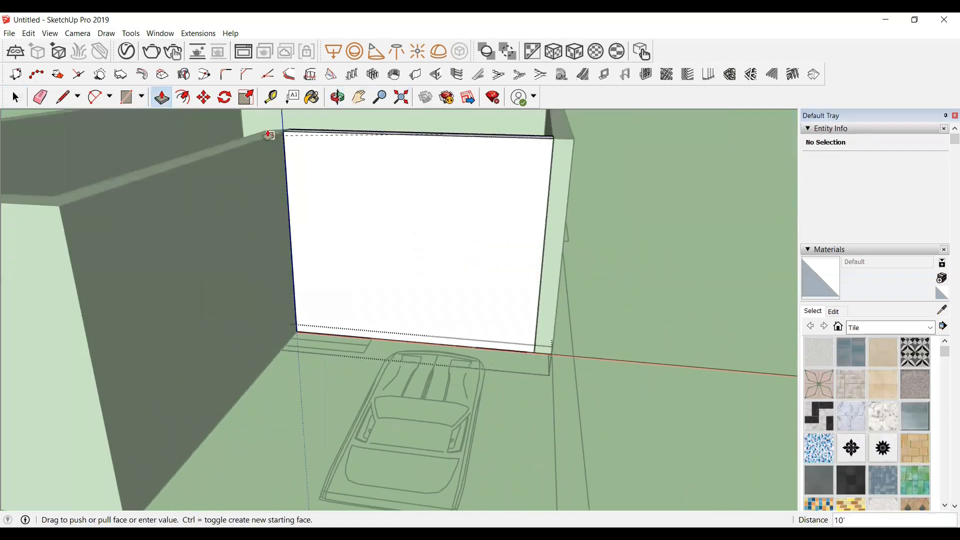
left_click(266, 132)
key("space")
left_click(712, 227)
scroll(586, 274, "down", 4)
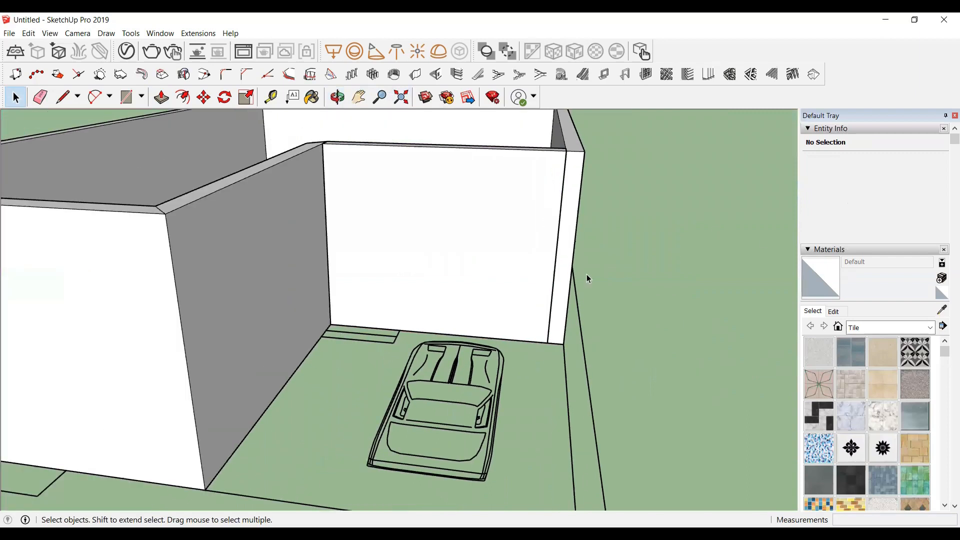
scroll(337, 293, "down", 2)
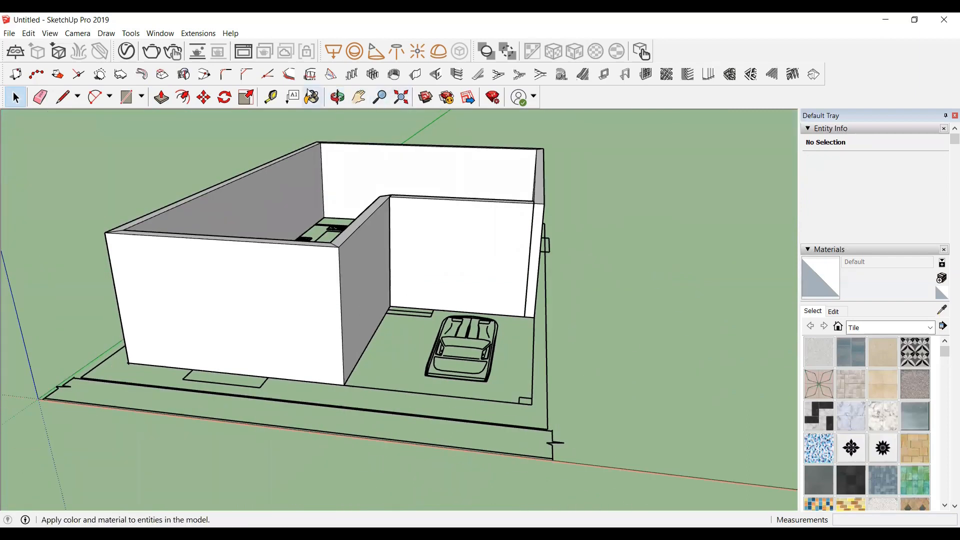
Step: With the Tape Measure, place a guide 2' above the base of the front wall near the window mark
left_click(338, 97)
left_click_drag(488, 425, 480, 384)
scroll(450, 283, "up", 2)
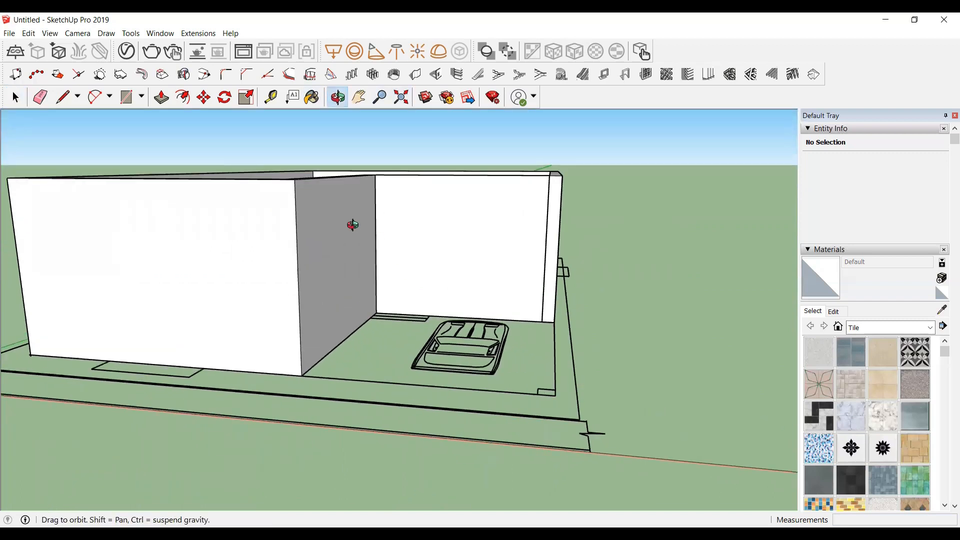
left_click_drag(227, 285, 253, 269)
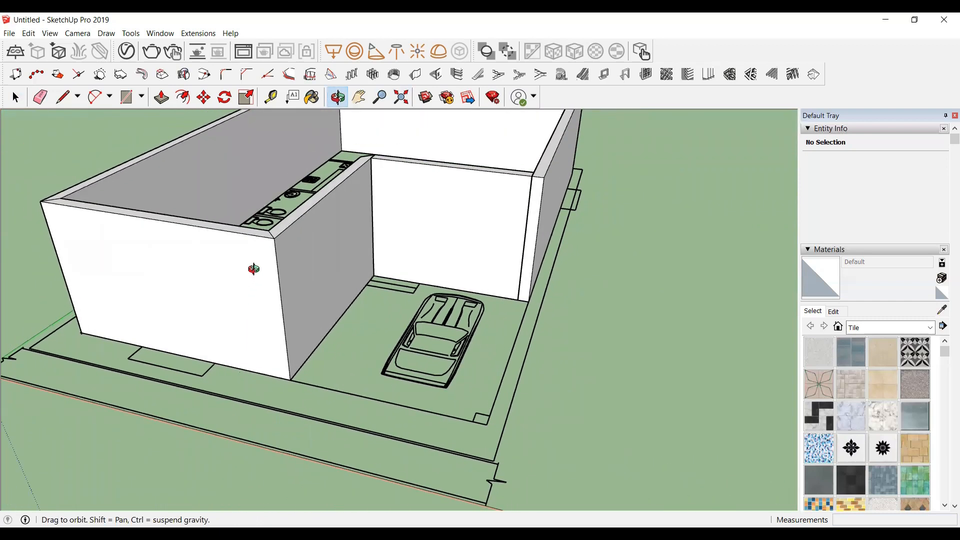
left_click(270, 99)
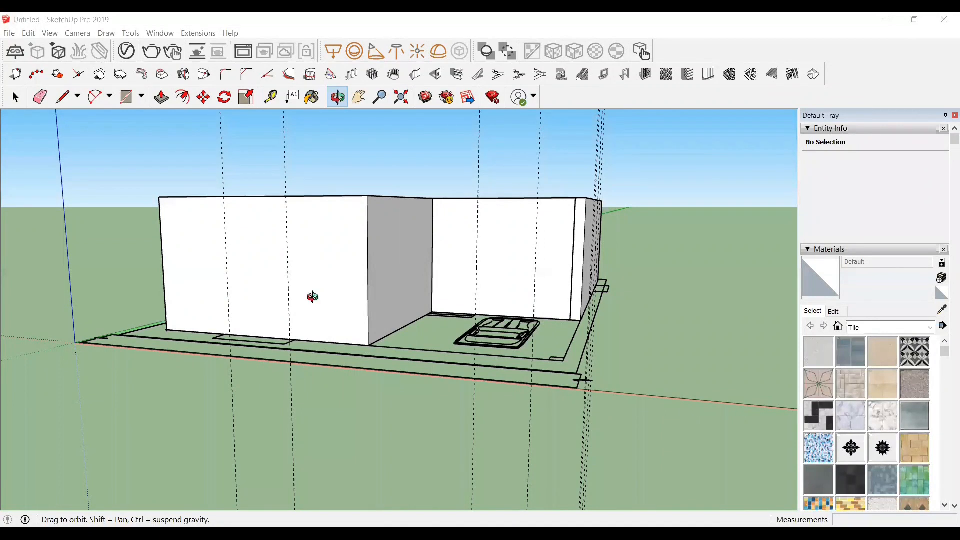
scroll(312, 297, "up", 2)
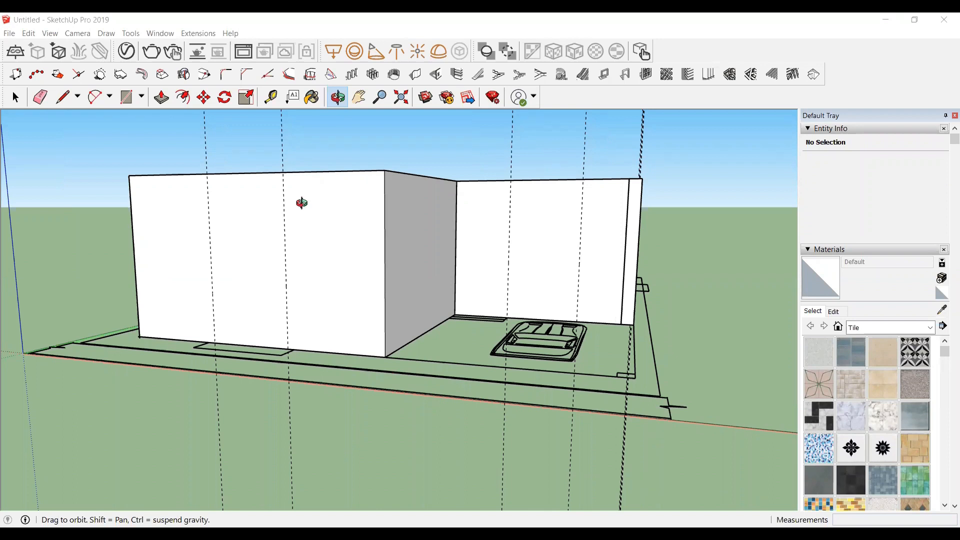
left_click(271, 97)
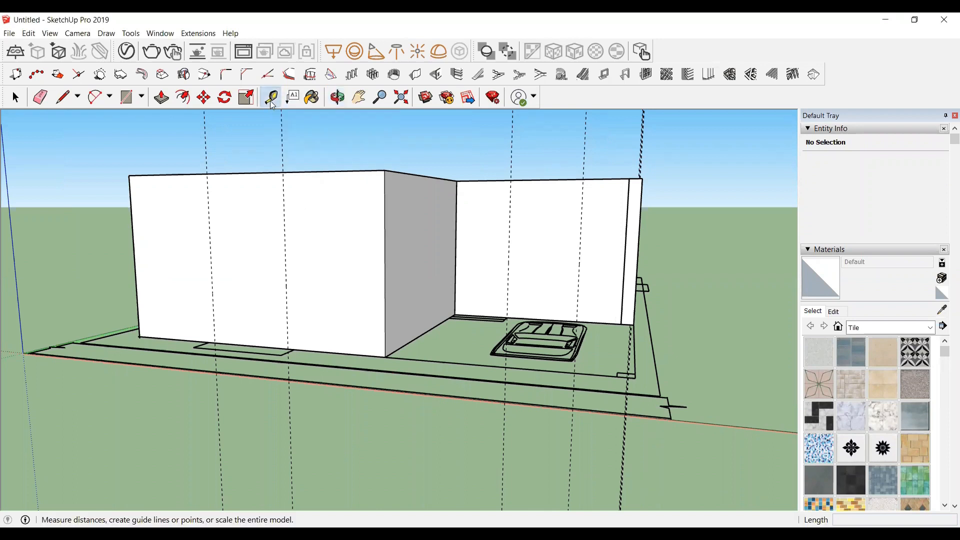
scroll(255, 337, "up", 3)
left_click(254, 344)
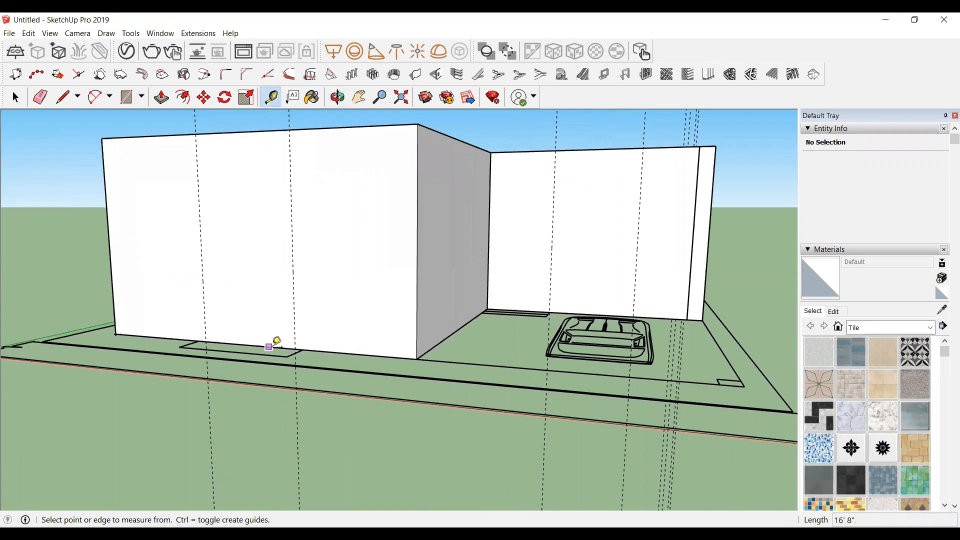
scroll(230, 338, "up", 4)
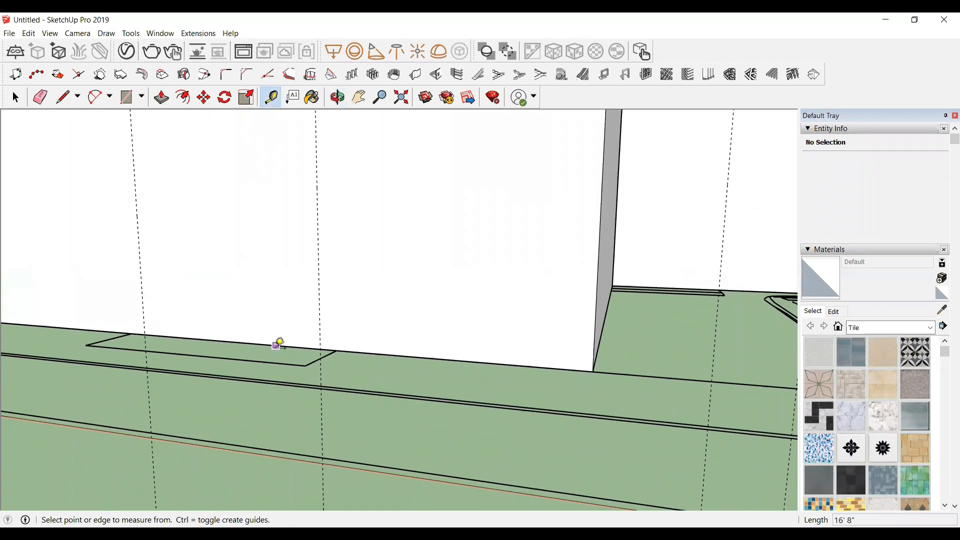
left_click(235, 342)
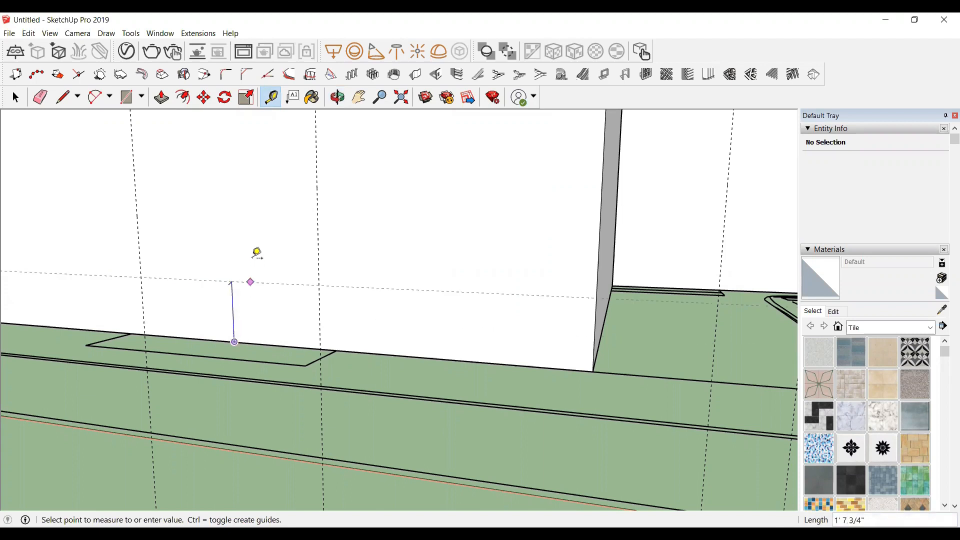
scroll(255, 250, "down", 3)
scroll(220, 237, "down", 1)
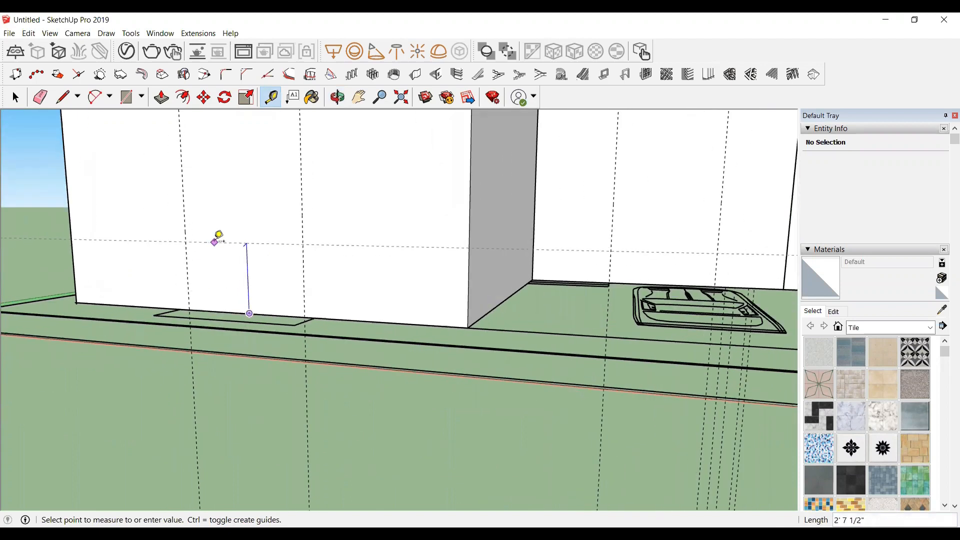
scroll(219, 236, "up", 1)
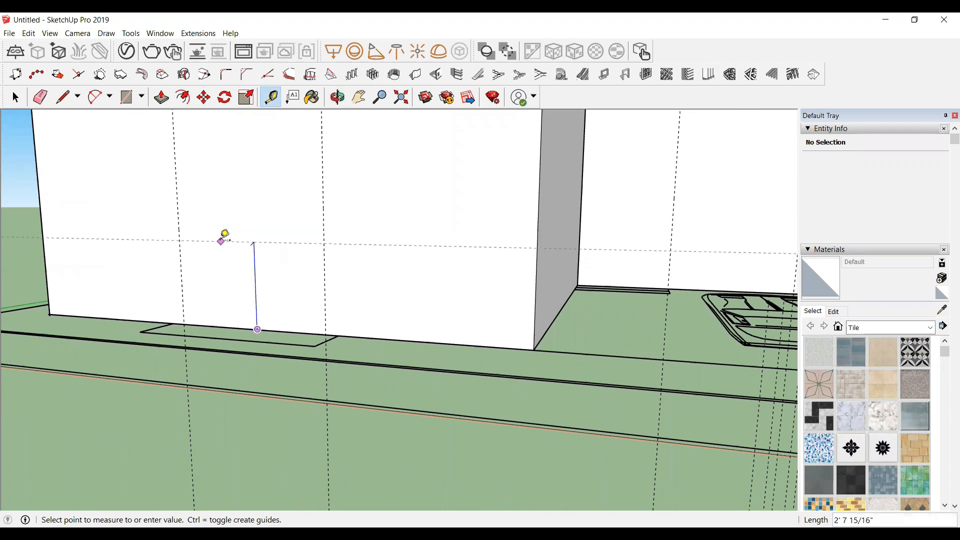
type("2")
key("Return")
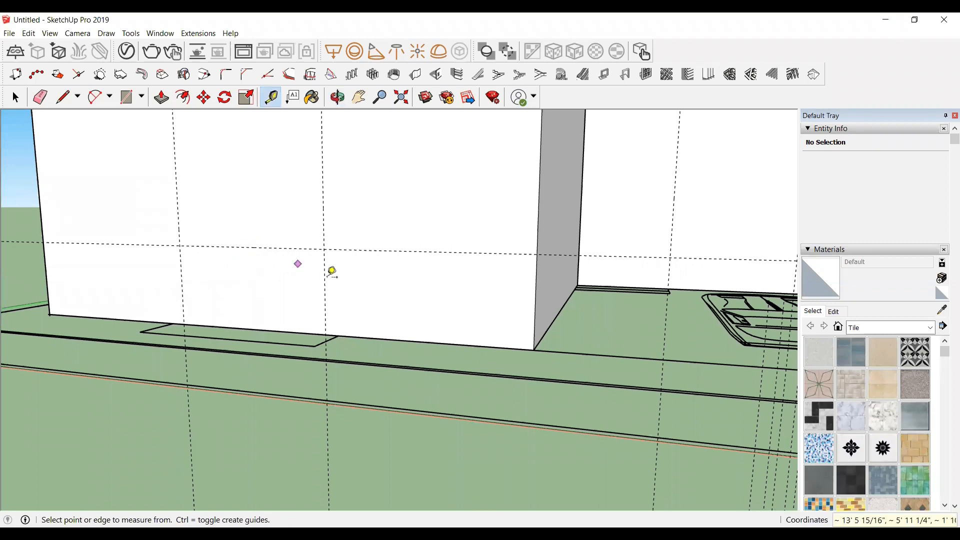
Step: Place a second guide 7' above the same point at the front wall's base
scroll(293, 318, "down", 1)
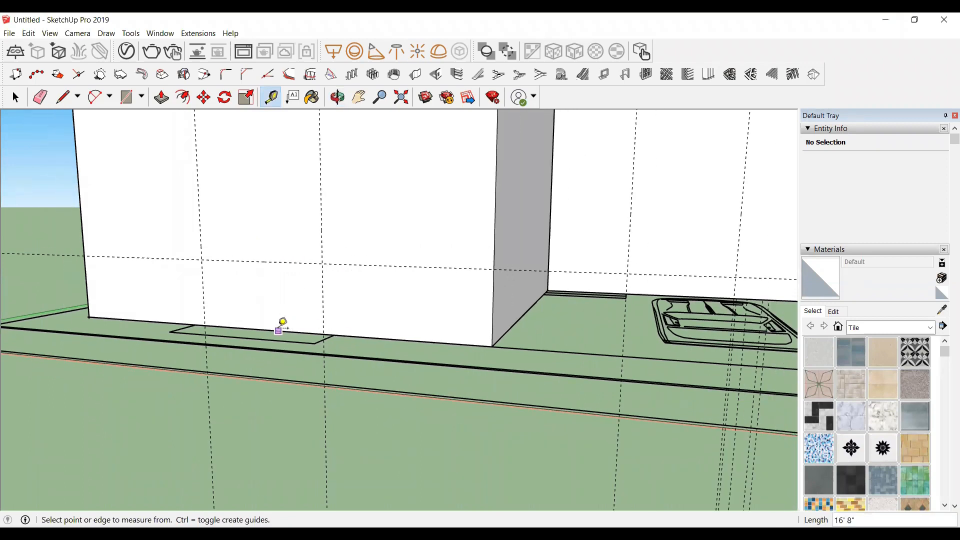
left_click(279, 331)
type("7")
key("Return")
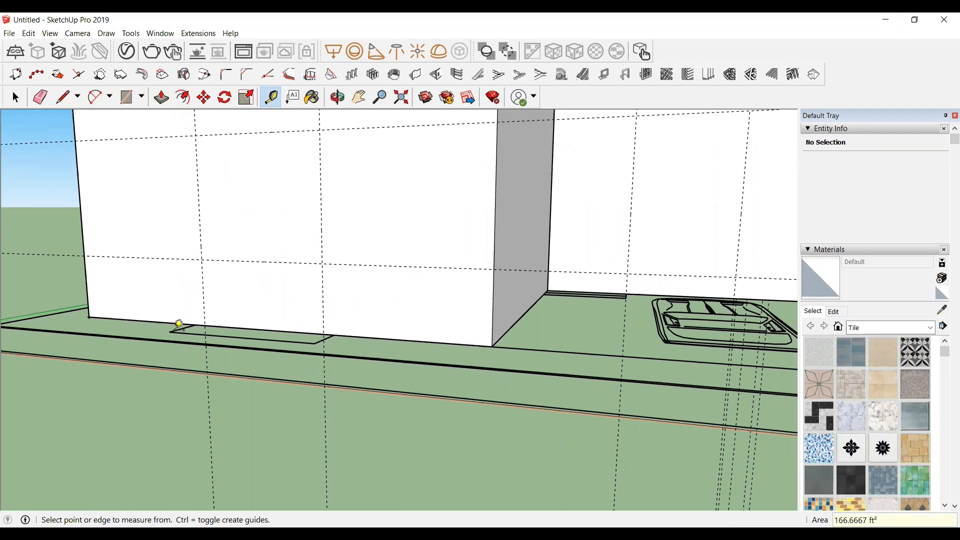
Step: Place a guide 7' above the base of the wall behind the car
scroll(173, 329, "down", 5)
scroll(499, 307, "up", 5)
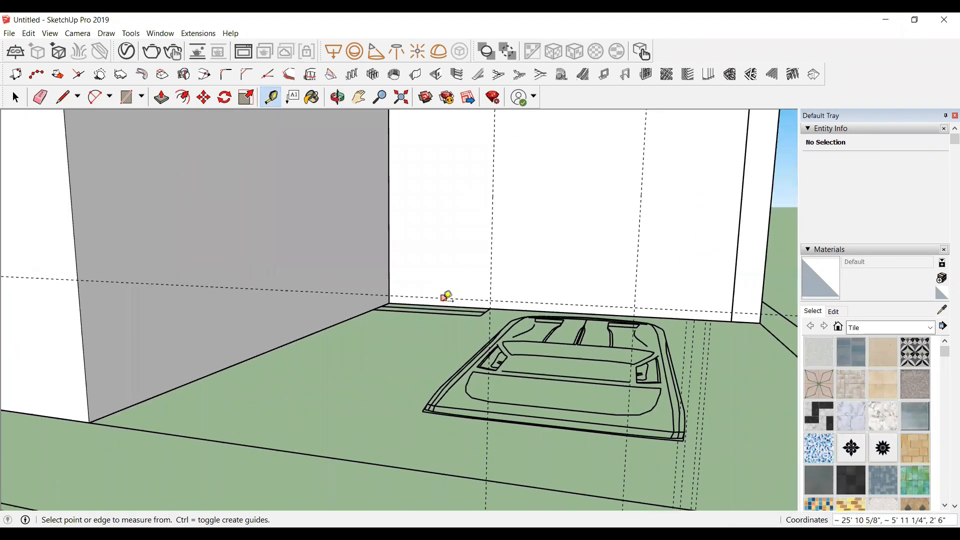
left_click(443, 298)
scroll(450, 300, "down", 2)
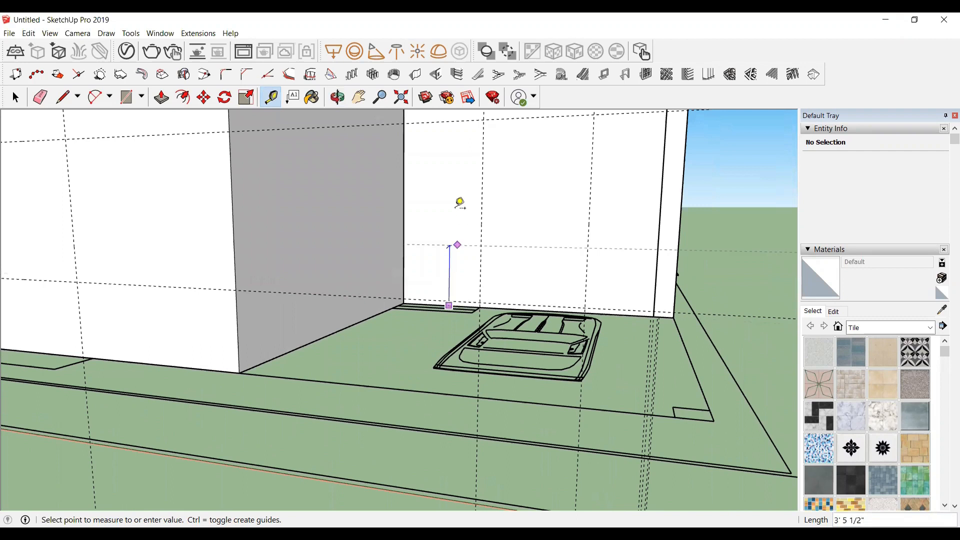
scroll(459, 137, "up", 1)
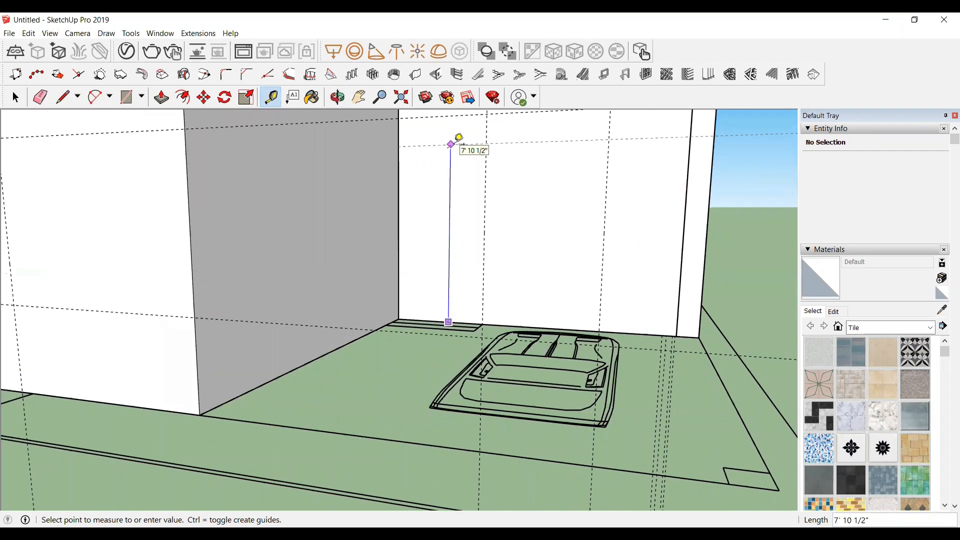
type("7'")
key("Return")
Step: Orbit to the long side wall and place a guide 2' above its base near the window mark
scroll(449, 240, "down", 6)
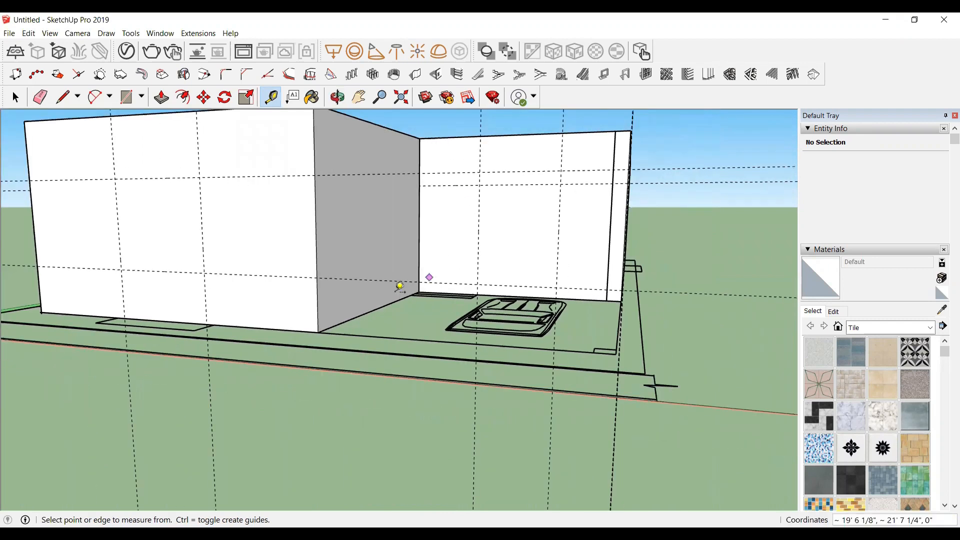
key("space")
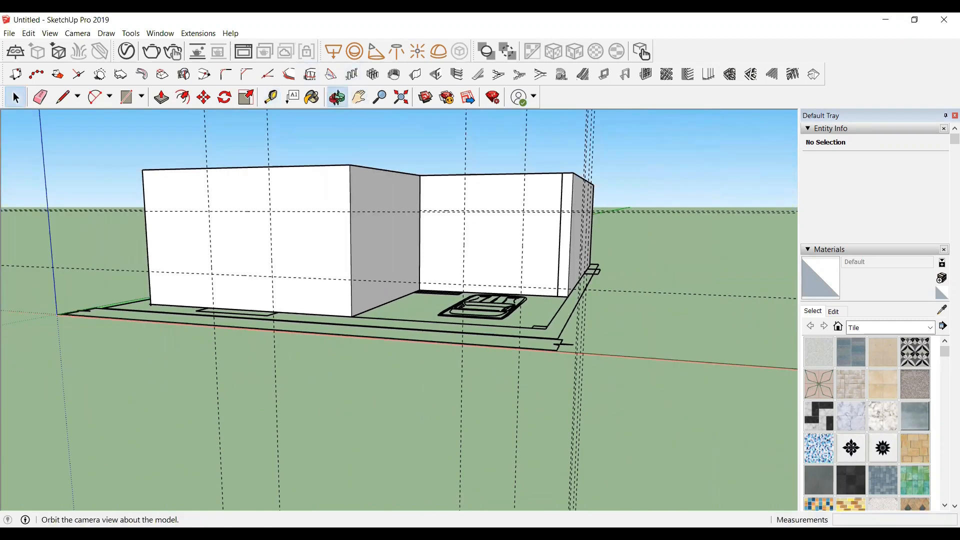
left_click(337, 97)
left_click_drag(692, 262, 705, 377)
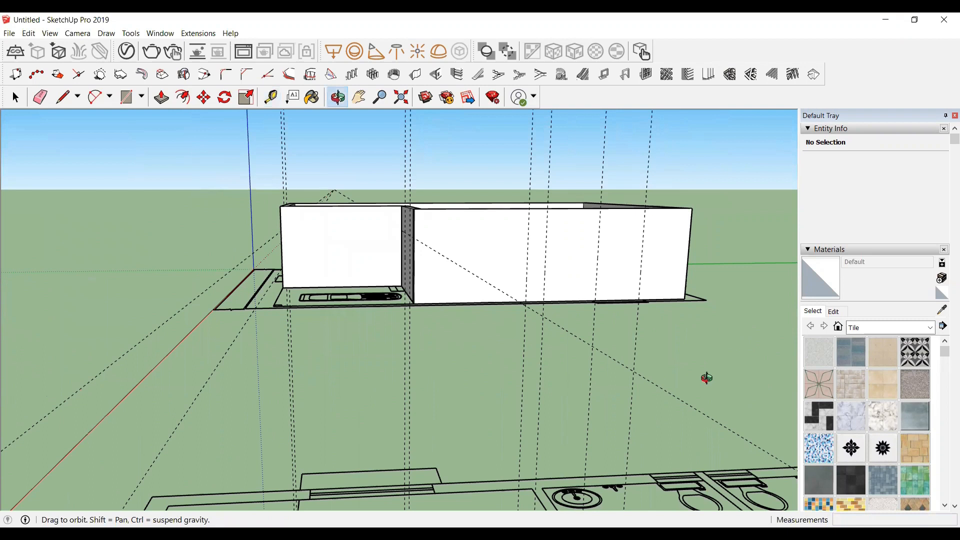
left_click_drag(755, 343, 563, 318)
scroll(564, 317, "up", 3)
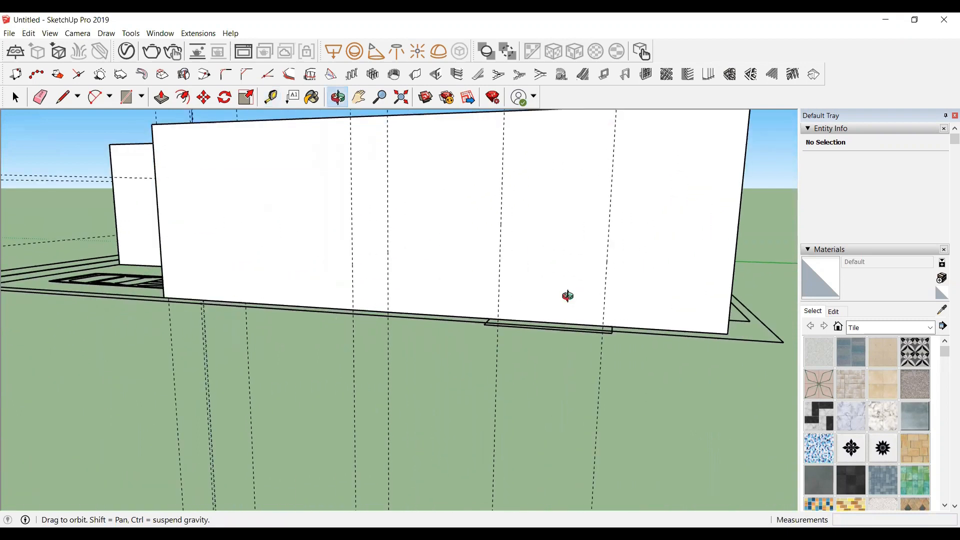
key("t")
scroll(569, 306, "up", 2)
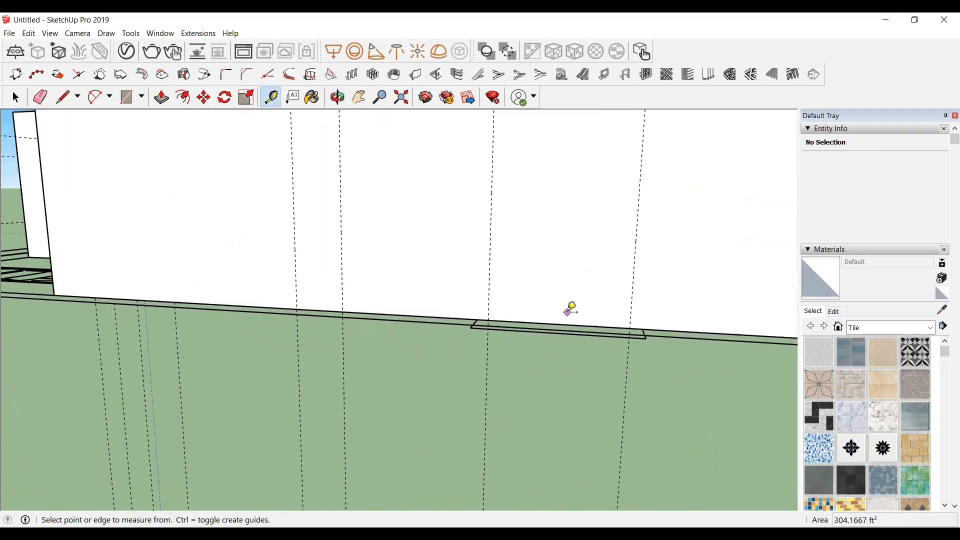
left_click(557, 324)
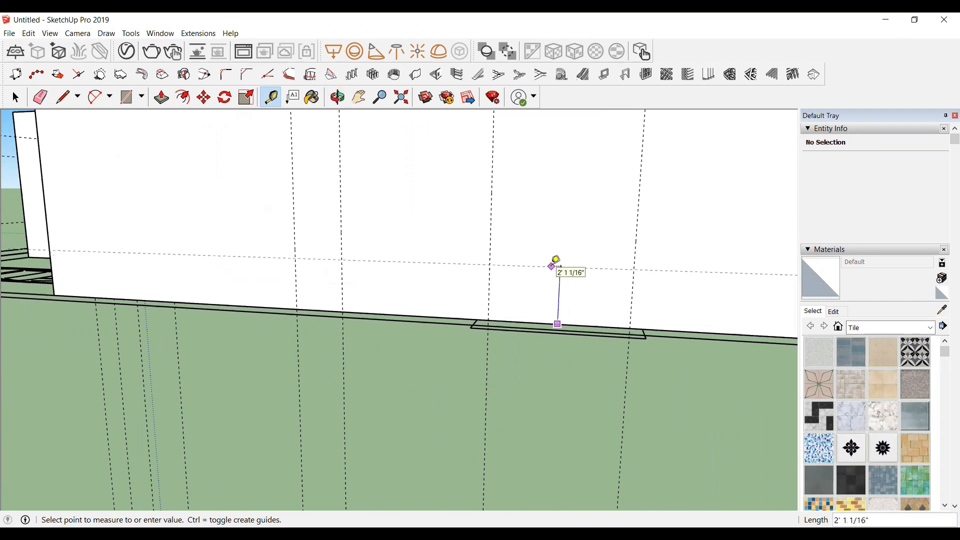
type("2'6")
key("Return")
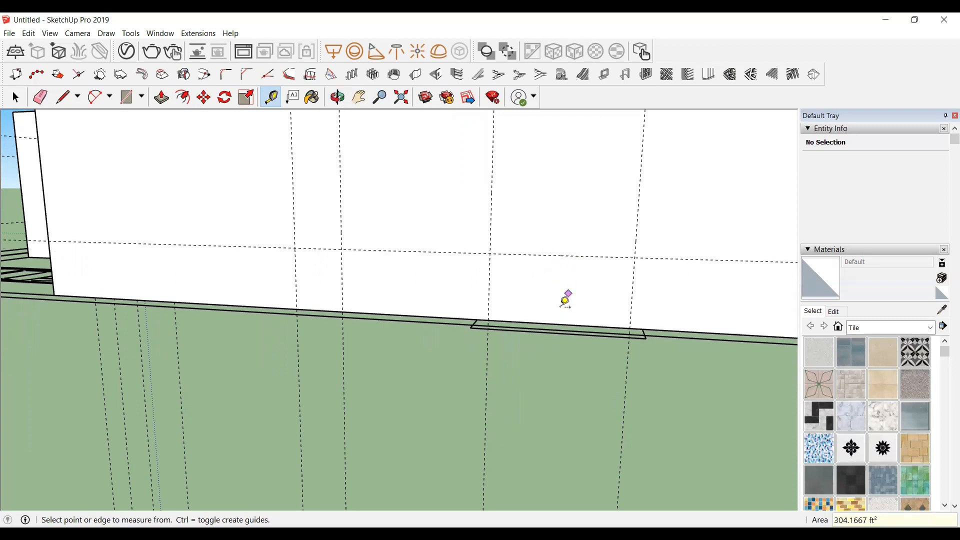
Step: Place another guide 7' above the same base point on the long side wall
left_click(557, 324)
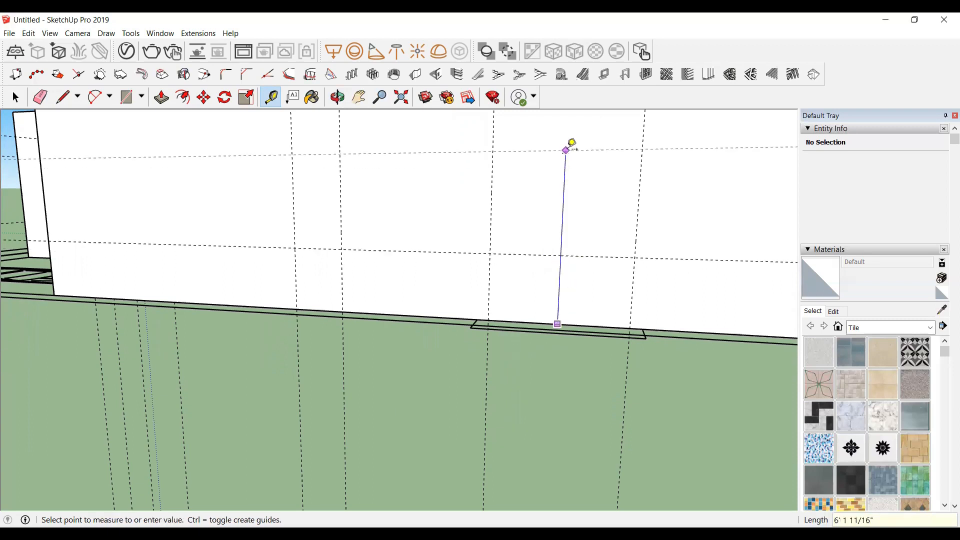
type("7")
key("Return")
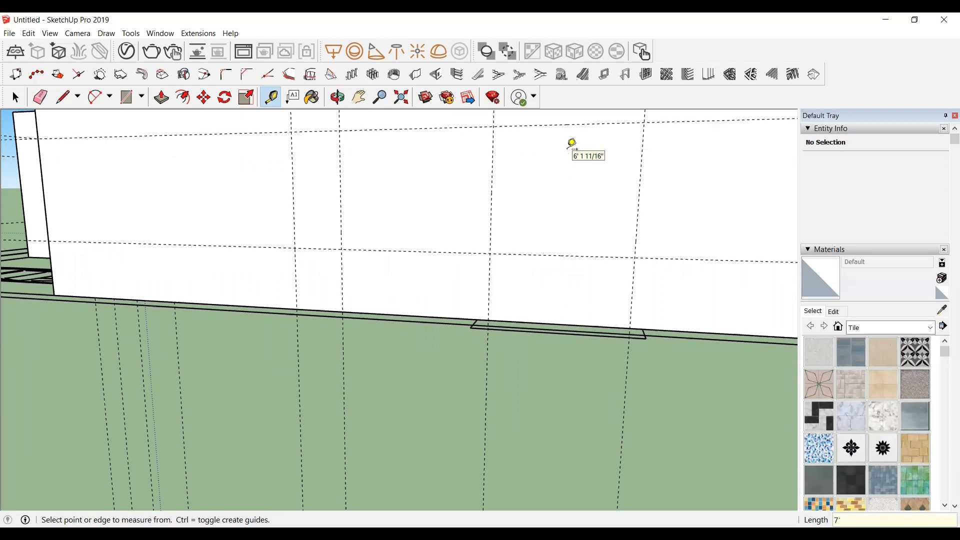
Step: With the Create Wall Opening tool, cut a 5' wide by 4' 6" high window opening in the front wall, starting at the lower guide
scroll(650, 240, "down", 5)
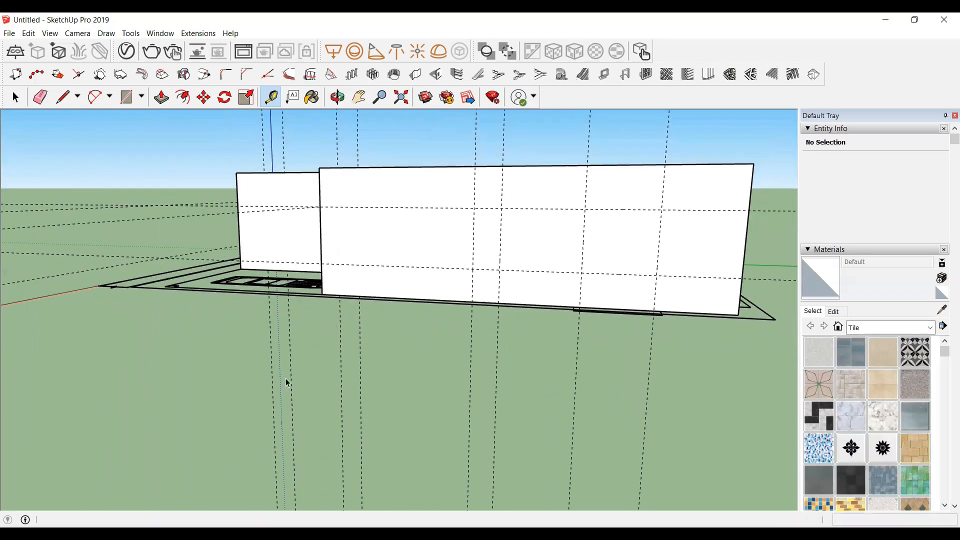
key("space")
left_click(337, 97)
left_click_drag(287, 316, 417, 345)
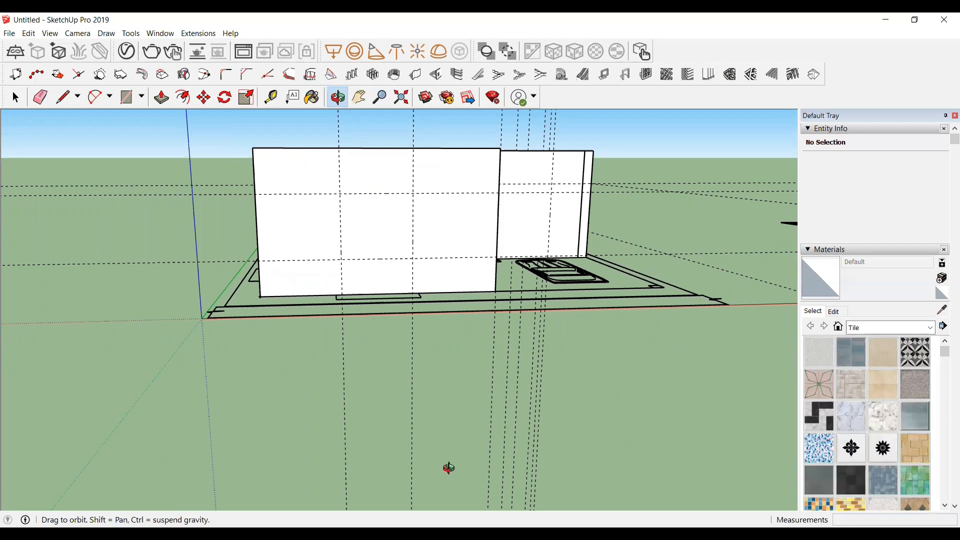
middle_click_drag(449, 468, 419, 388)
scroll(419, 388, "up", 3)
left_click(440, 76)
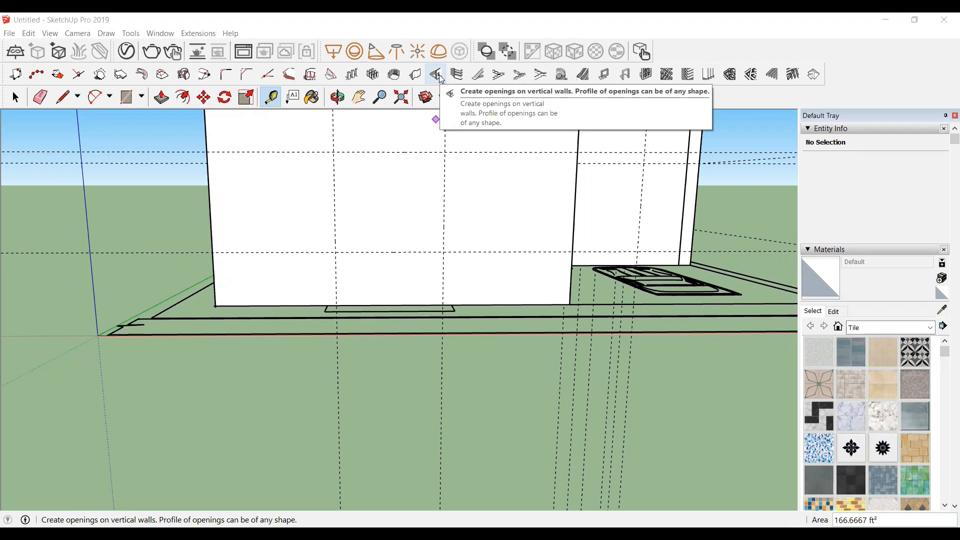
left_click(441, 79)
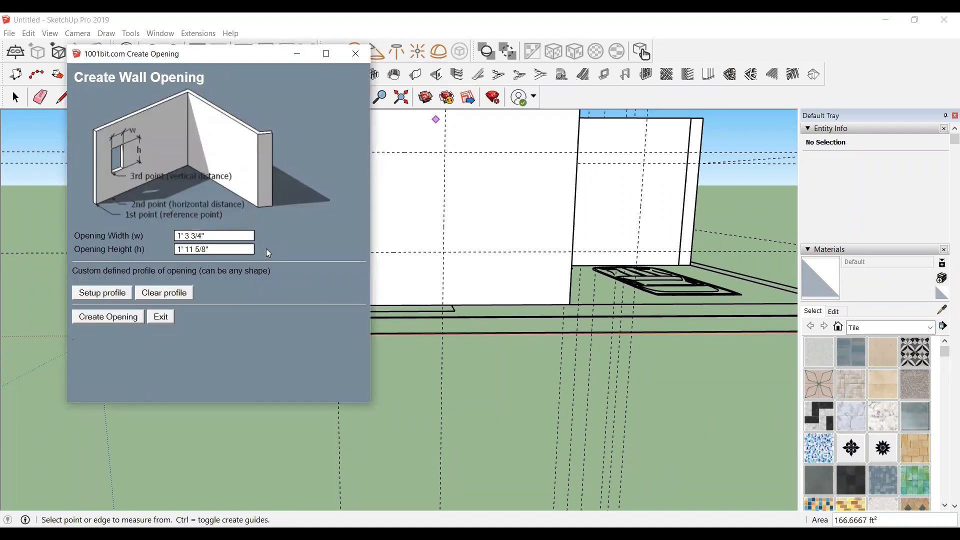
left_click(209, 237)
type("5")
left_click(218, 250)
type("4'6")
key("Return")
scroll(333, 158, "up", 1)
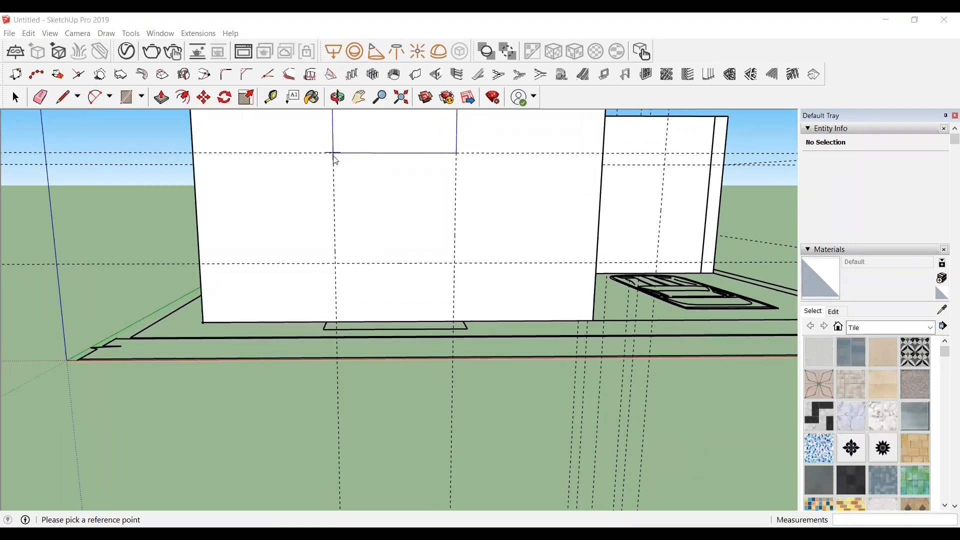
left_click(335, 261)
left_click(455, 263)
left_click(456, 270)
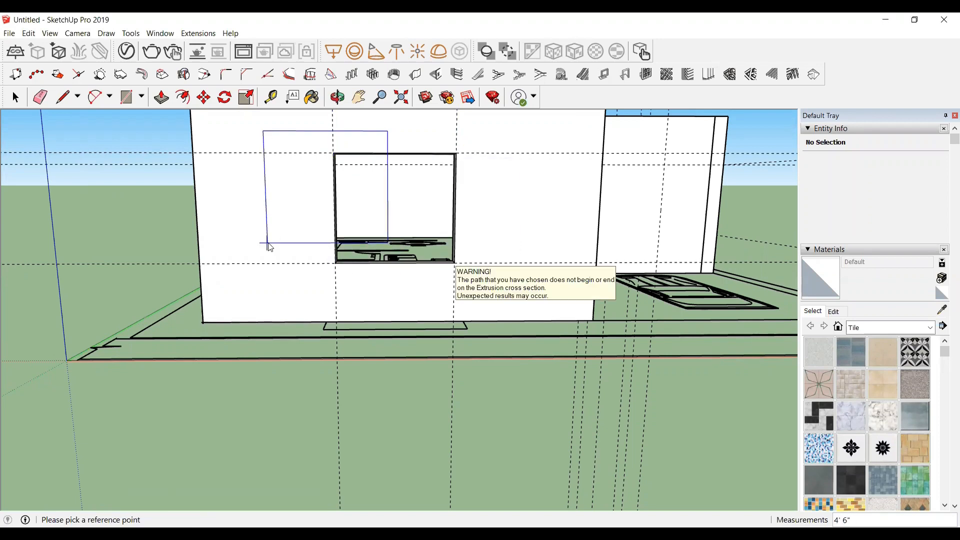
Step: Create another 5' by 4' 6" window opening in the long side wall between its guides
scroll(354, 302, "down", 1)
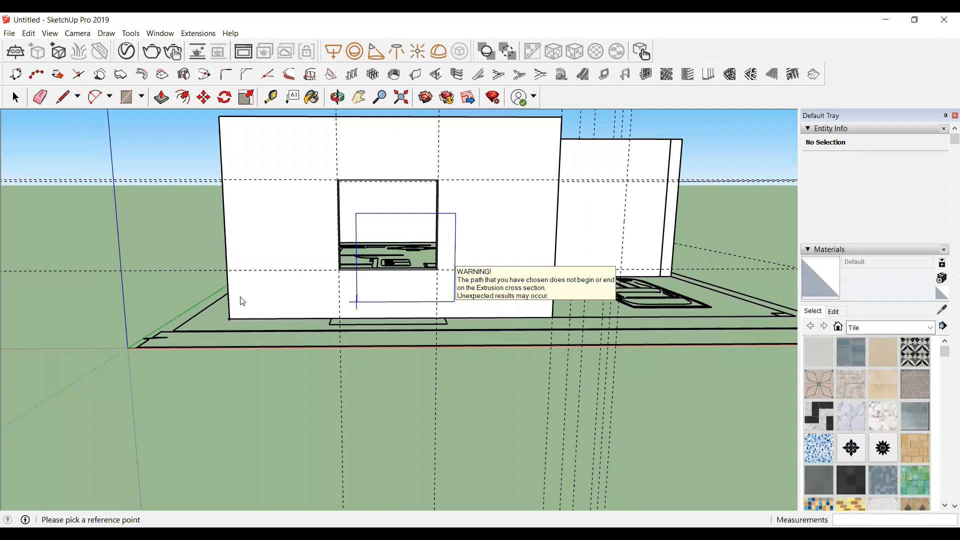
scroll(241, 301, "down", 1)
scroll(413, 282, "up", 1)
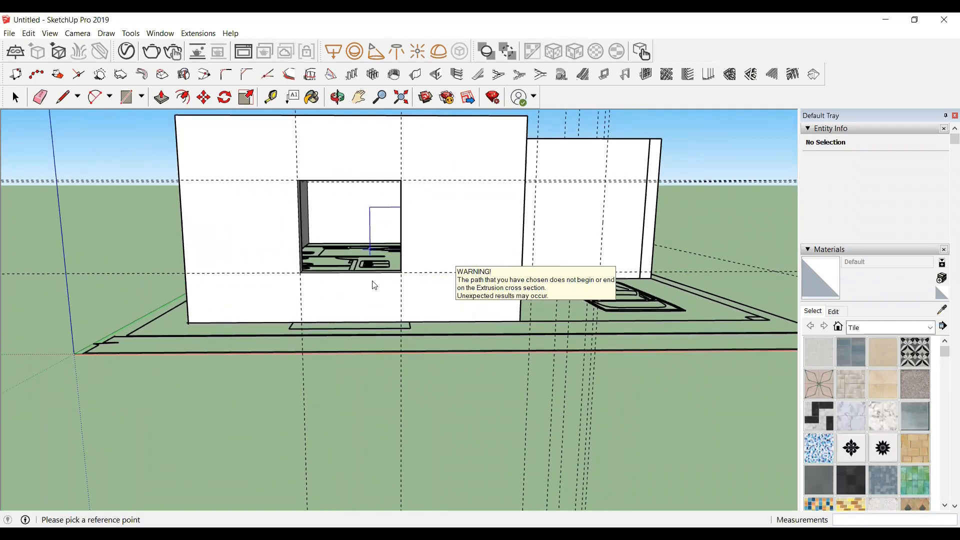
left_click(337, 97)
left_click_drag(575, 280, 582, 317)
left_click_drag(652, 308, 311, 150)
left_click(435, 74)
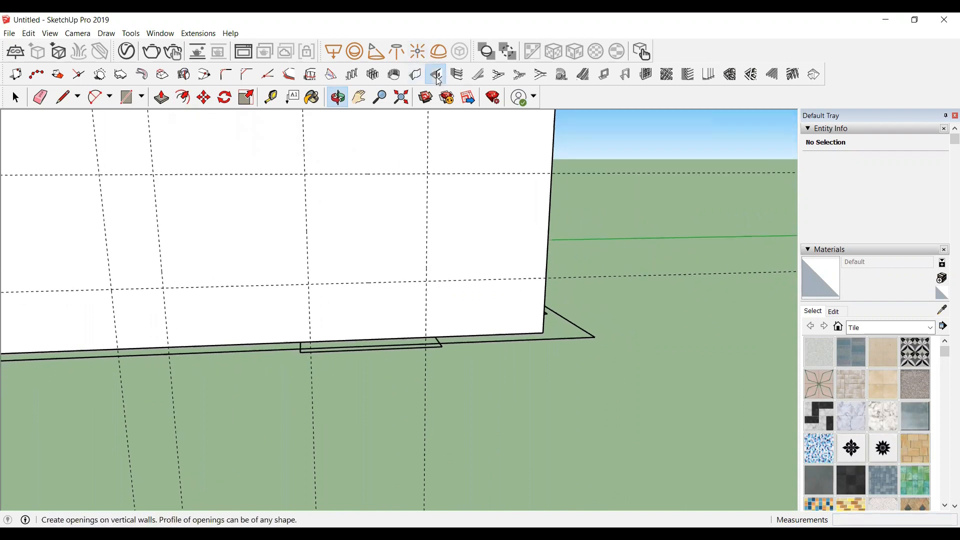
left_click(108, 316)
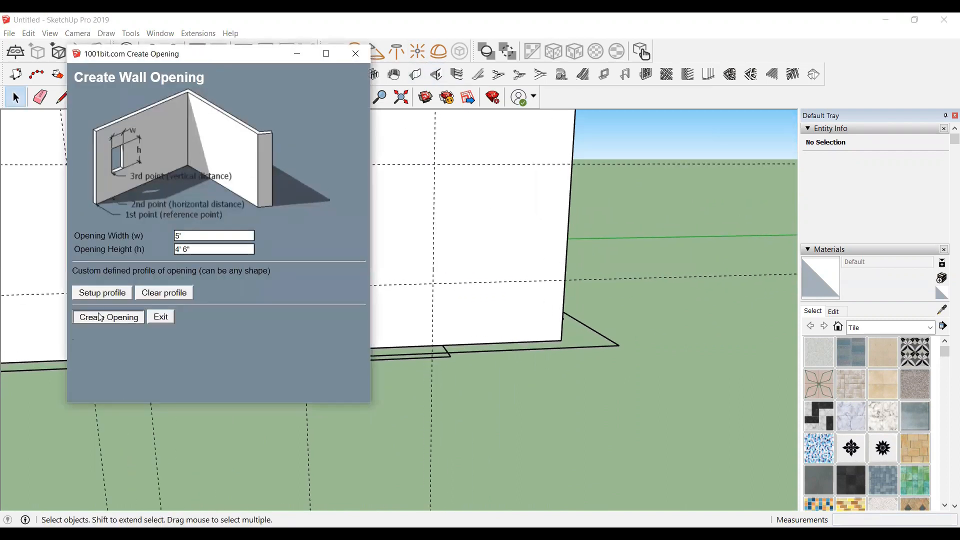
scroll(336, 326, "down", 2)
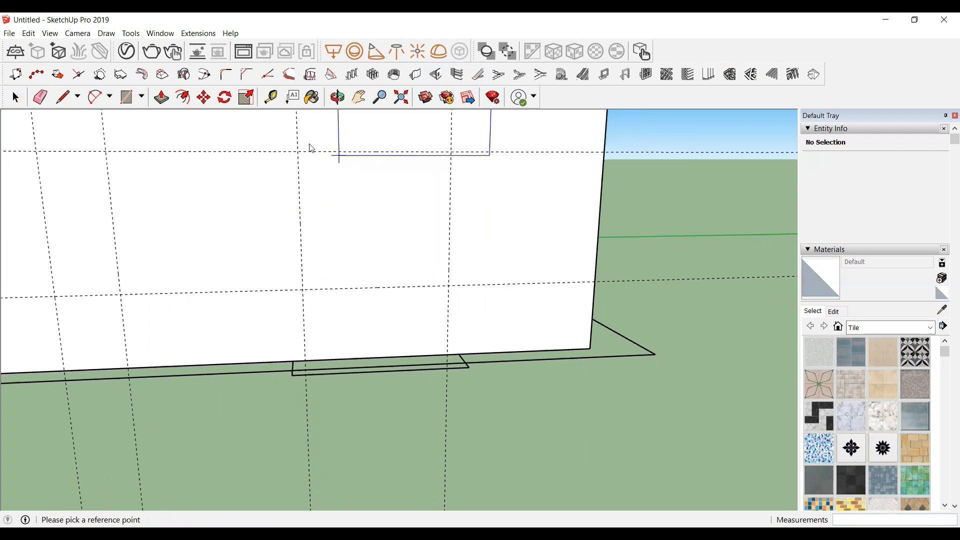
left_click(297, 153)
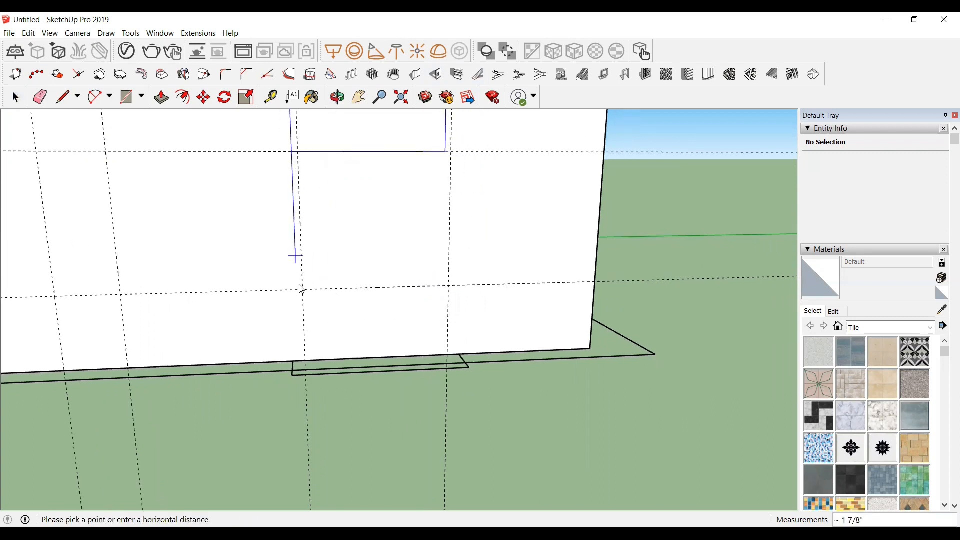
left_click(302, 291)
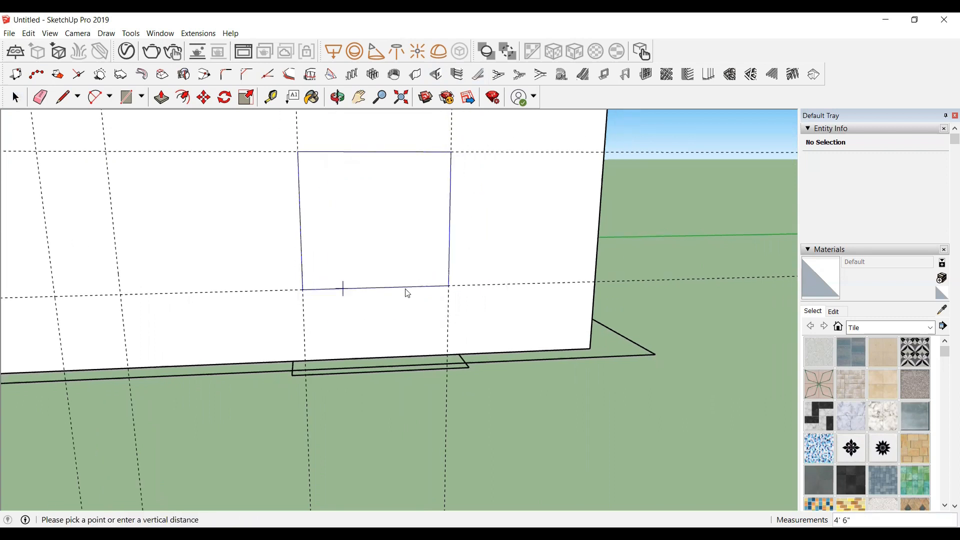
left_click(449, 287)
scroll(529, 246, "down", 6)
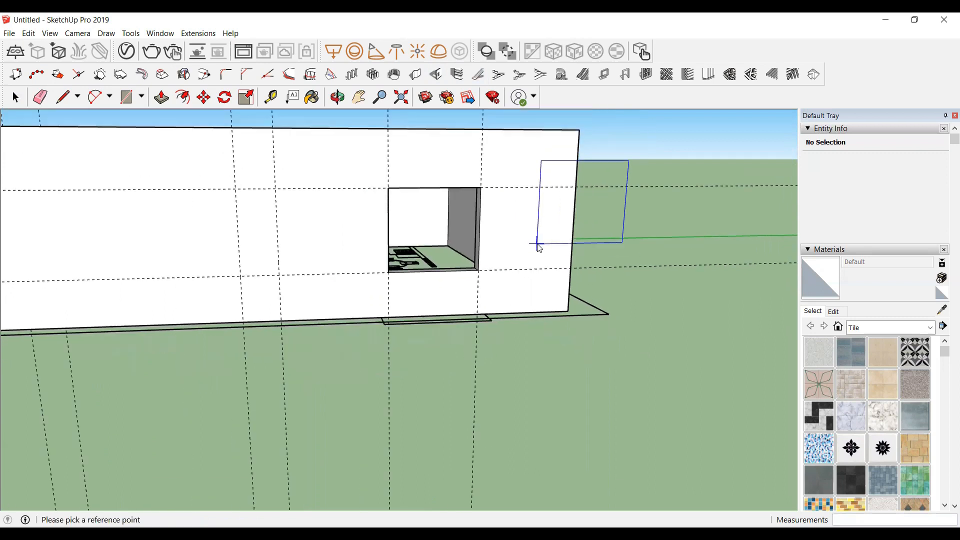
scroll(539, 251, "down", 1)
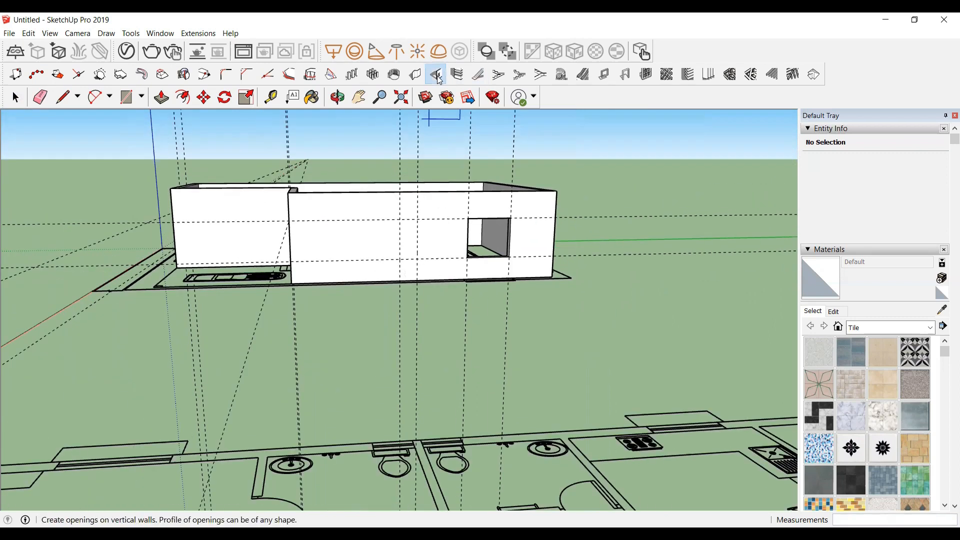
Step: Create a 4' wide by 7' high door opening down to the floor in the wall beside the car
left_click(435, 75)
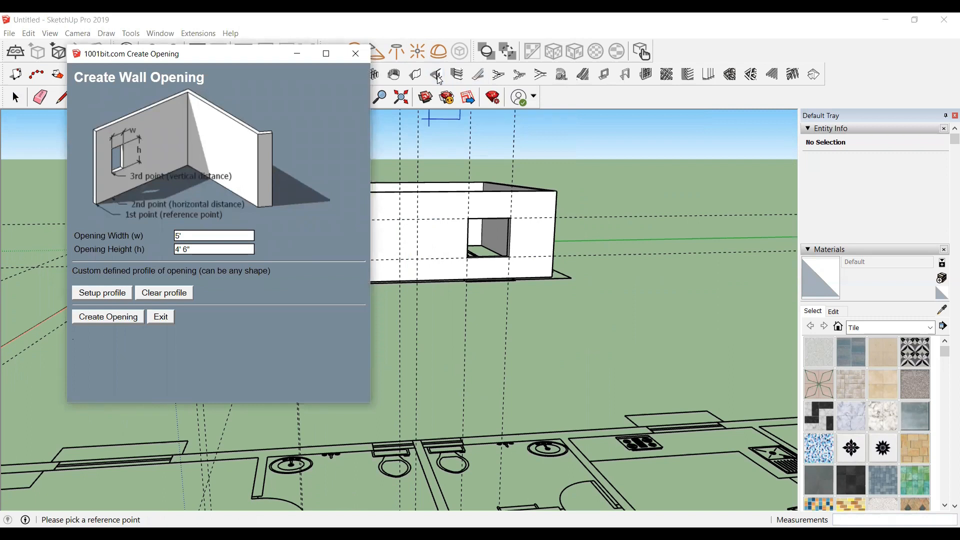
triple_click(192, 252)
triple_click(194, 236)
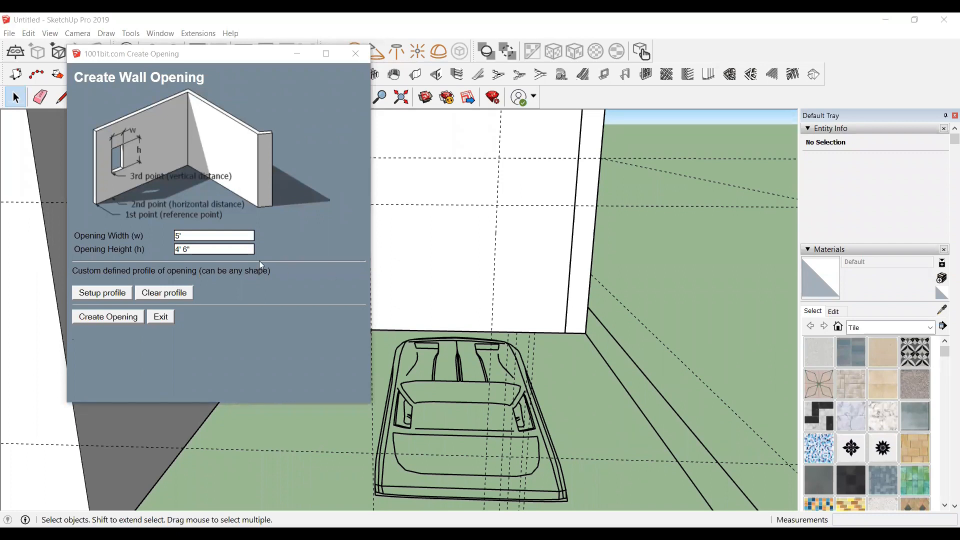
double_click(188, 239)
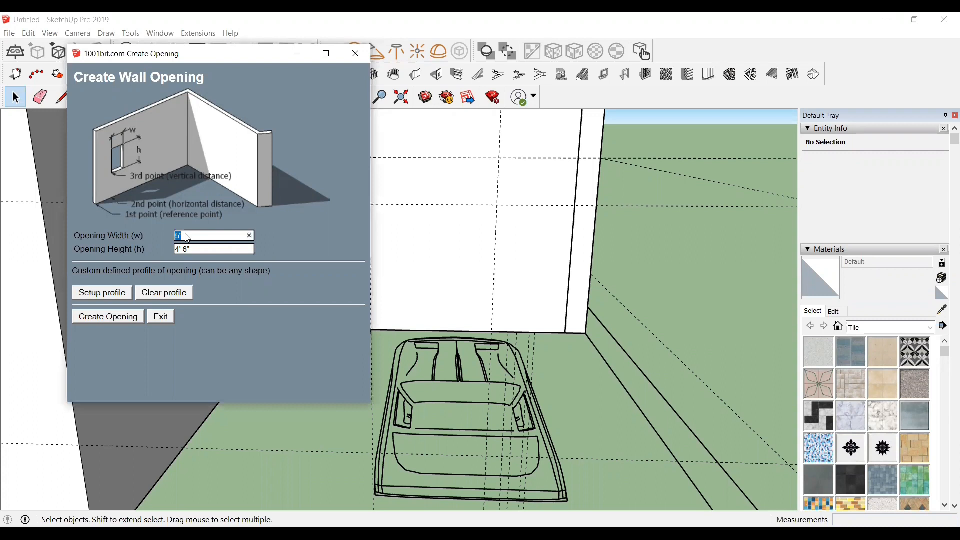
type("4")
left_click(195, 249)
type("7")
left_click(127, 317)
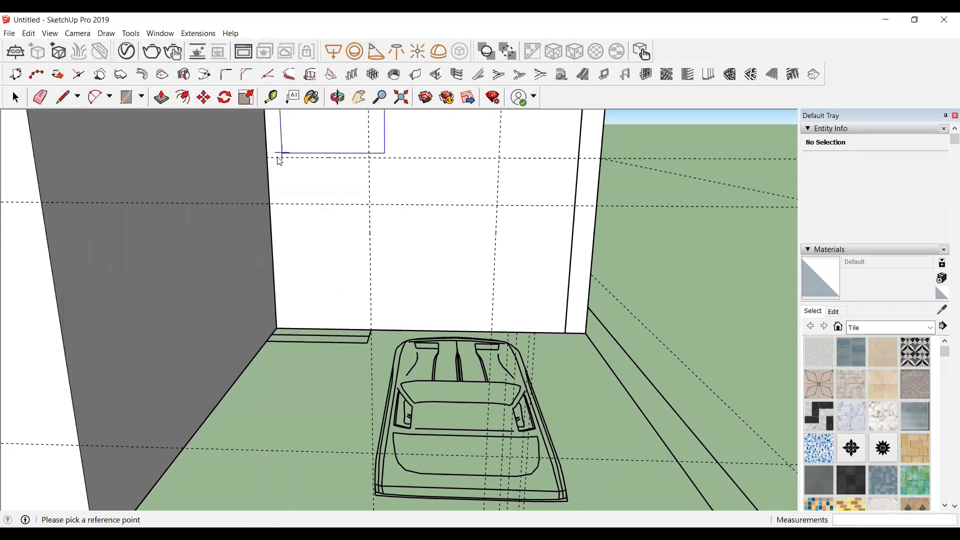
scroll(279, 161, "up", 4)
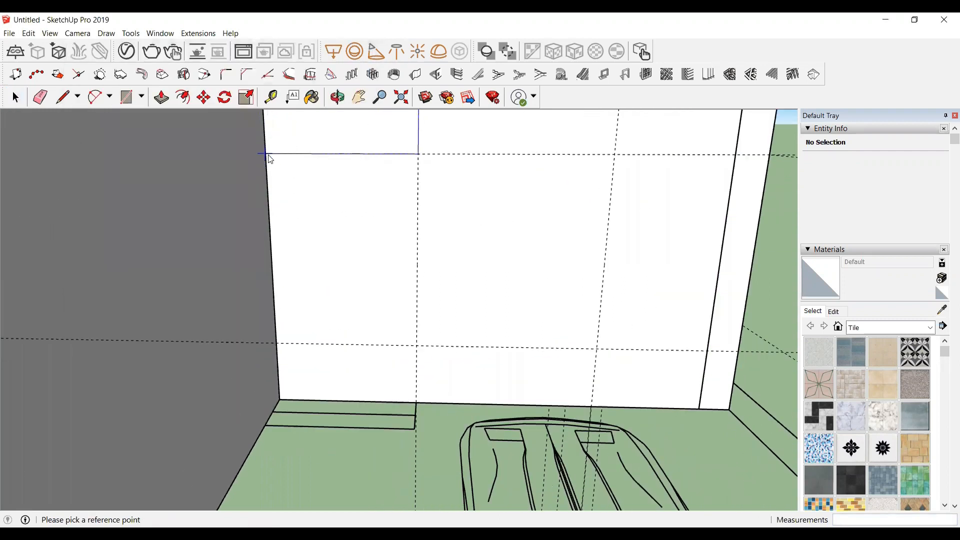
left_click(267, 155)
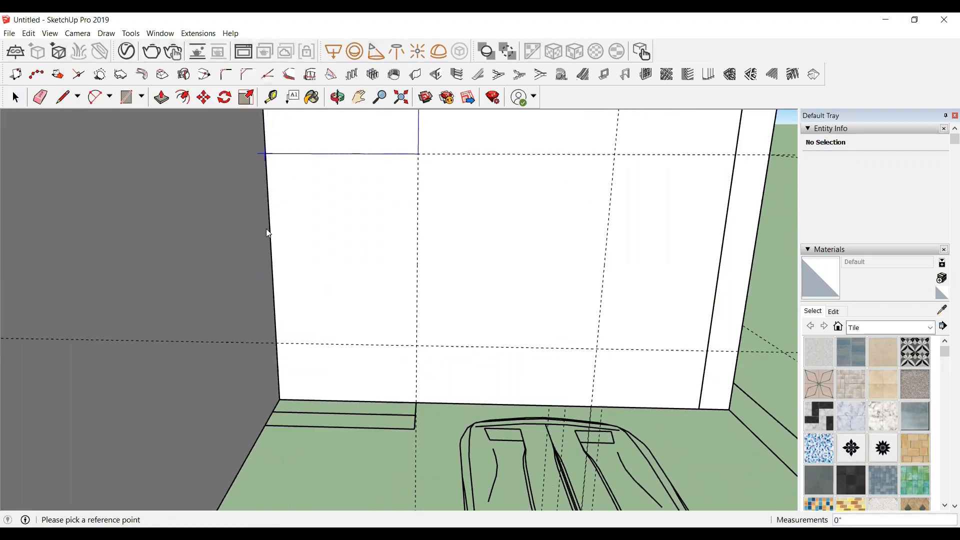
left_click(280, 398)
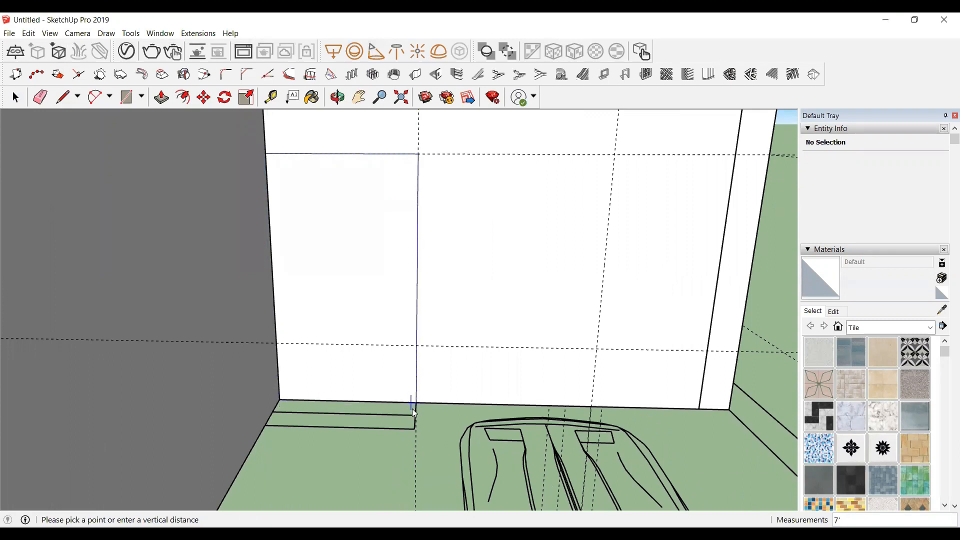
left_click(415, 404)
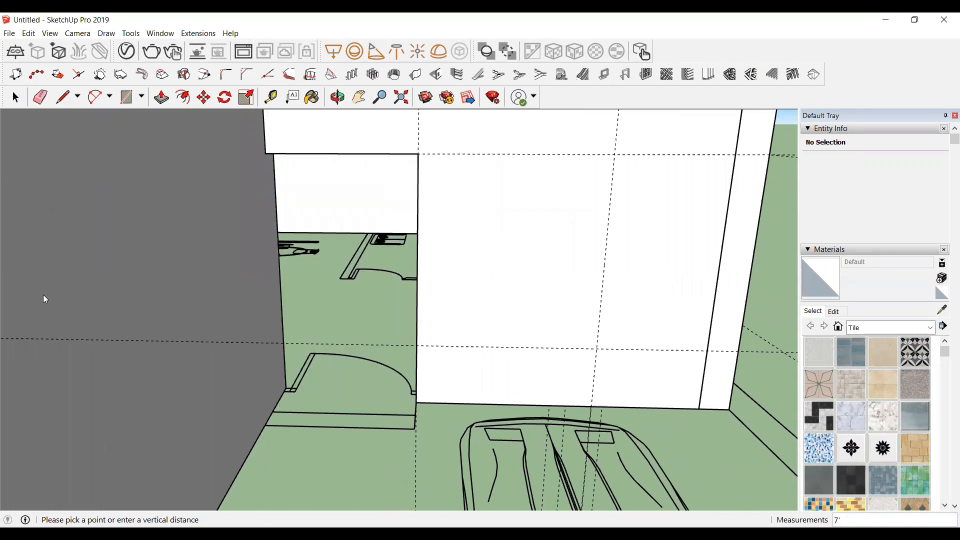
Step: With the Create Wall Opening tool, cut a 3' wide by 7' high door opening down to the floor in the wall behind the car
scroll(165, 311, "down", 4)
scroll(402, 338, "up", 2)
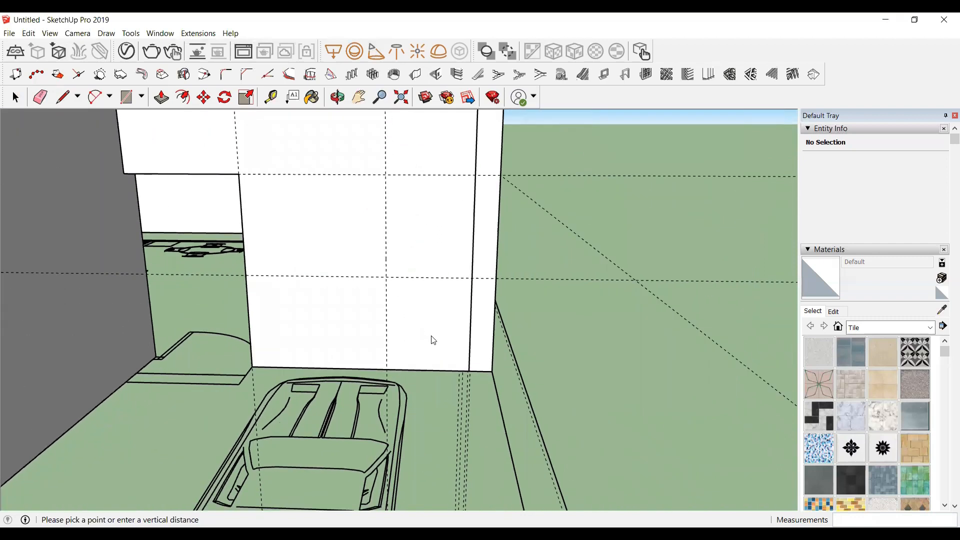
scroll(434, 340, "up", 2)
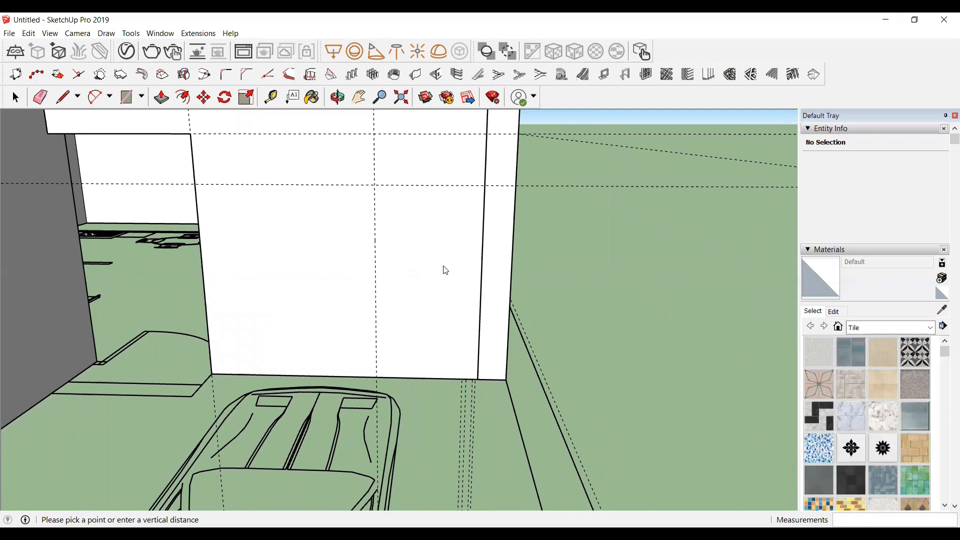
left_click(440, 74)
left_click(196, 237)
type("3'")
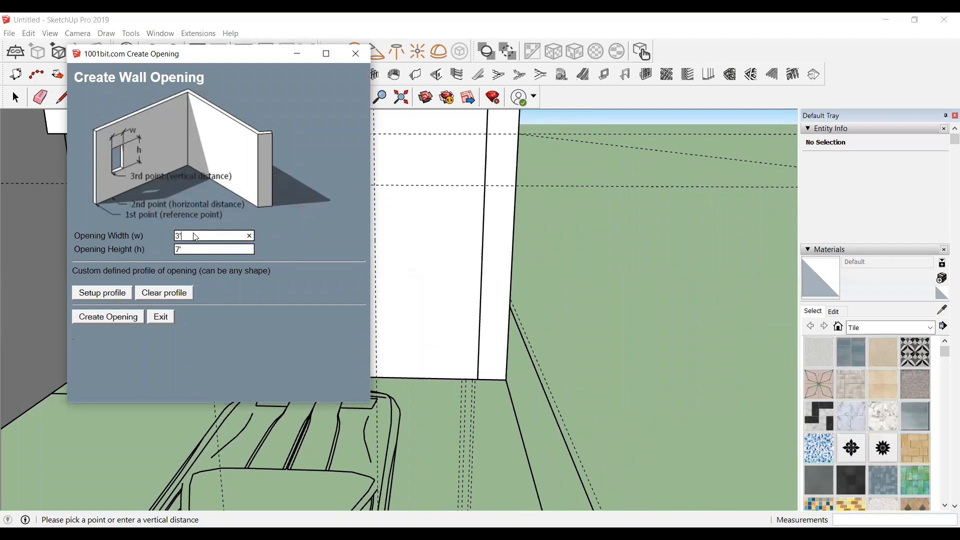
left_click(108, 317)
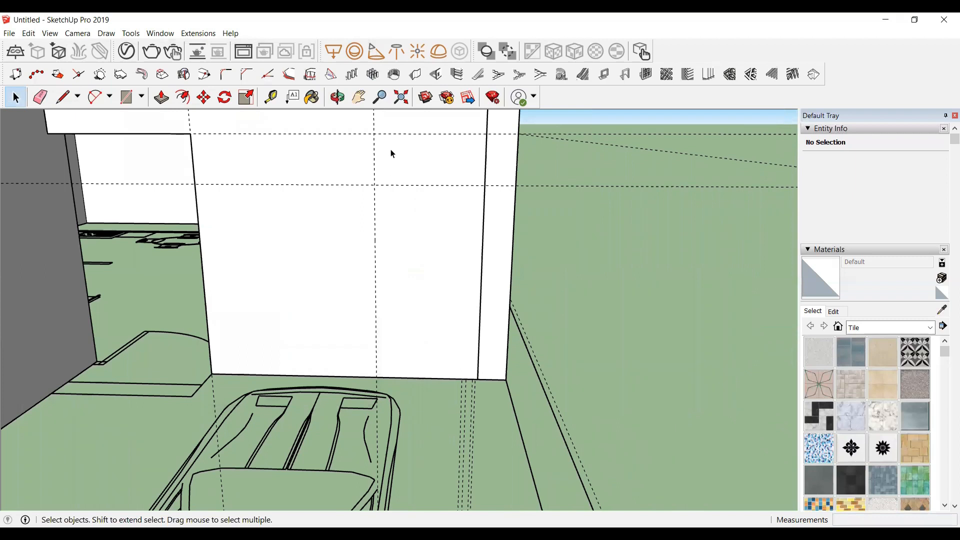
left_click(442, 76)
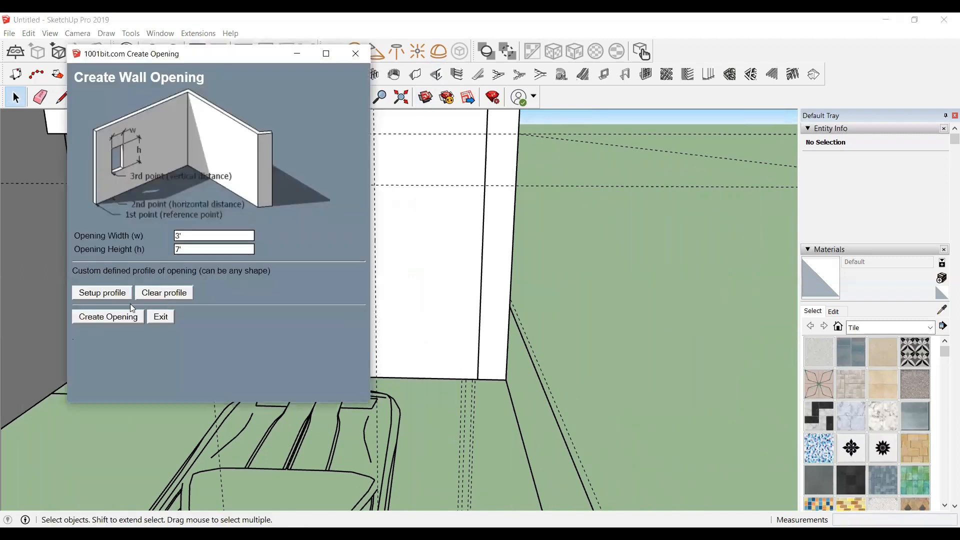
left_click(102, 318)
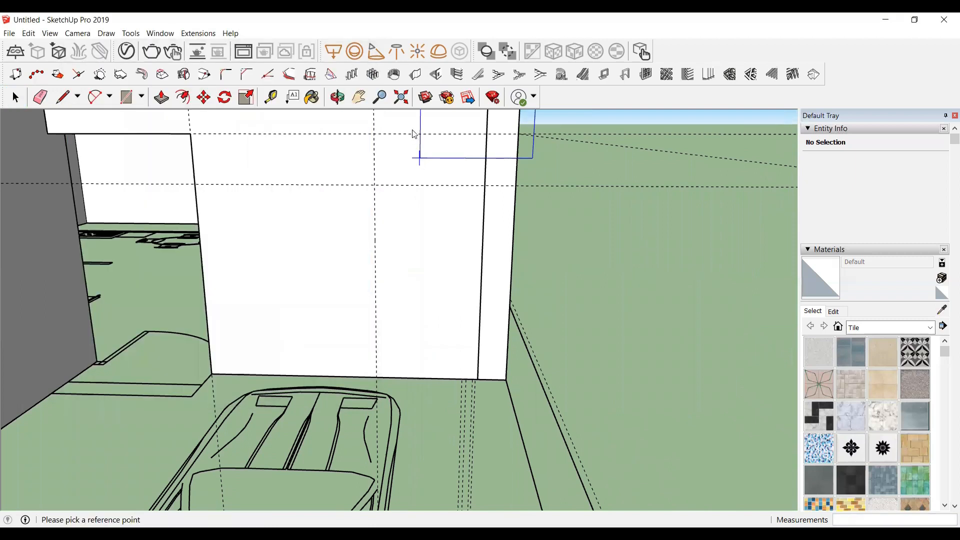
left_click(374, 134)
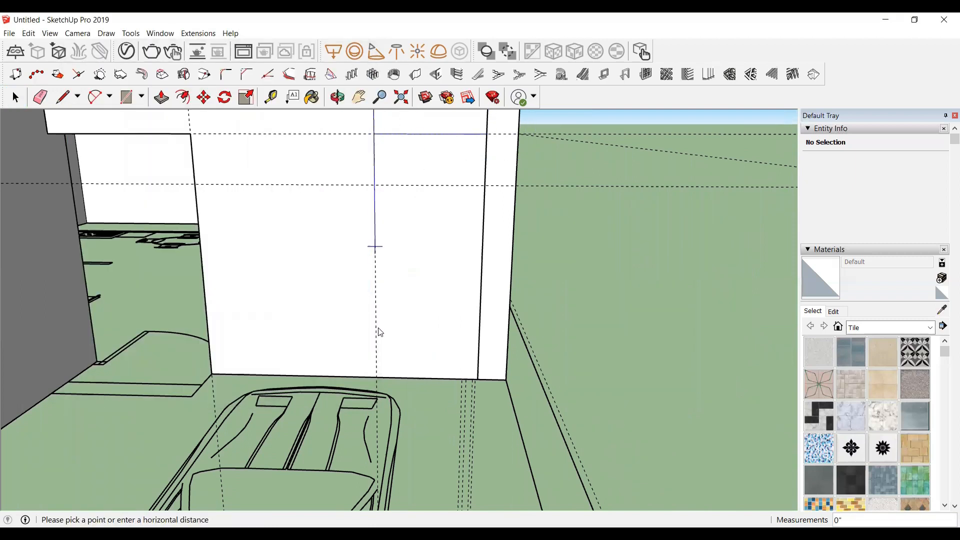
left_click(375, 378)
left_click(475, 379)
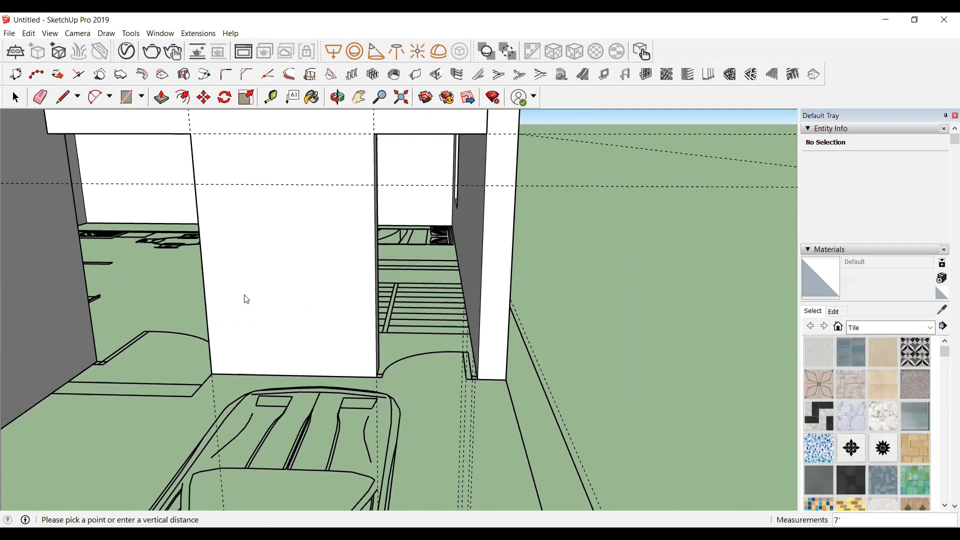
Step: Delete all guides from the model
scroll(244, 295, "down", 6)
scroll(587, 336, "down", 3)
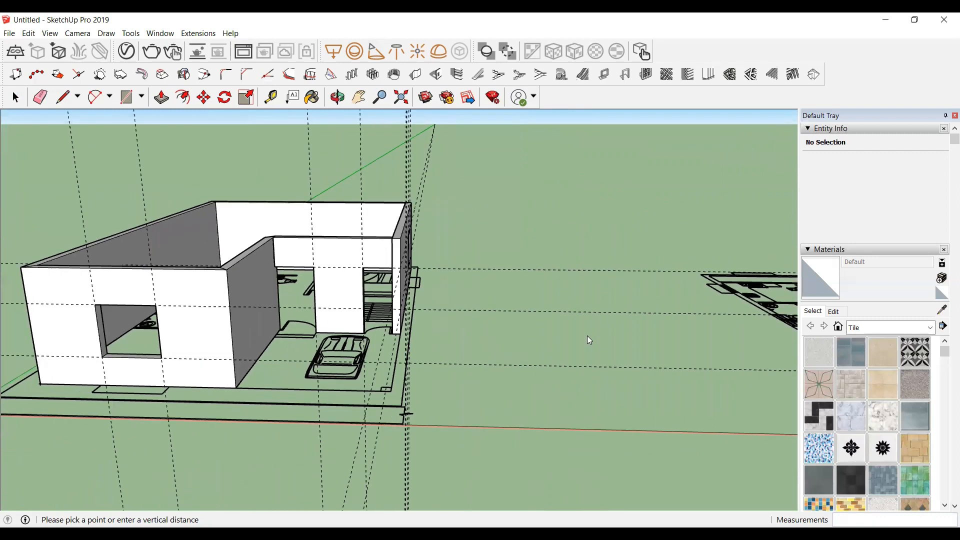
scroll(588, 339, "down", 1)
left_click(337, 97)
left_click_drag(422, 413, 293, 370)
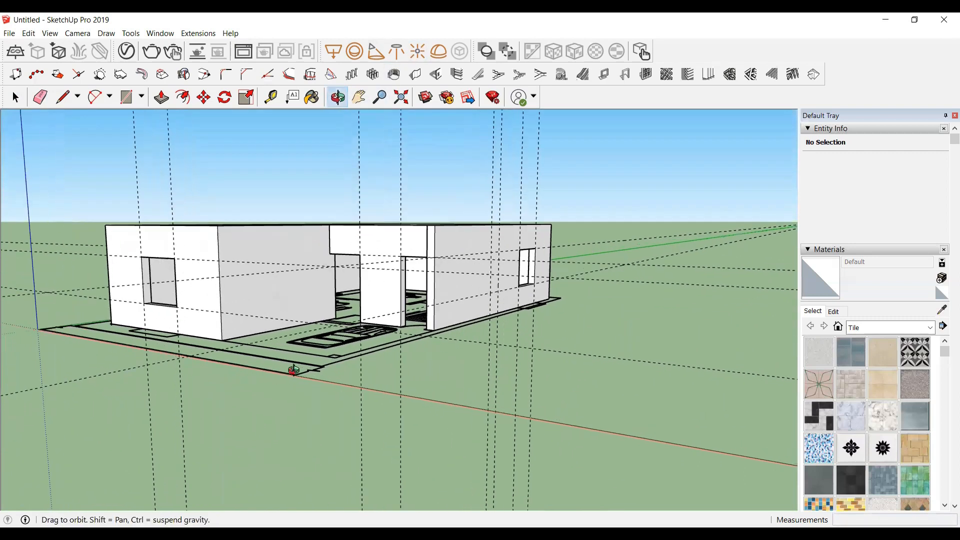
scroll(304, 284, "up", 2)
scroll(391, 299, "down", 1)
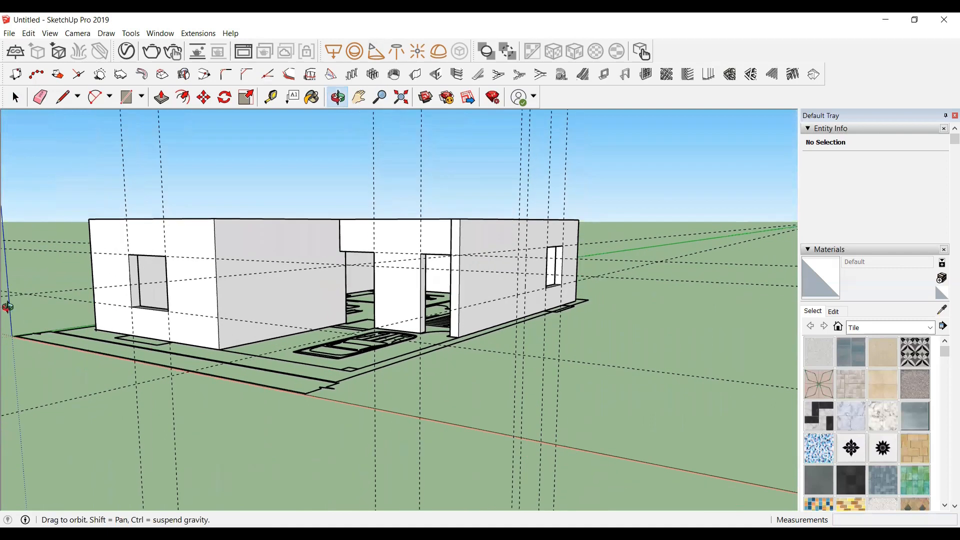
left_click_drag(8, 307, 65, 302)
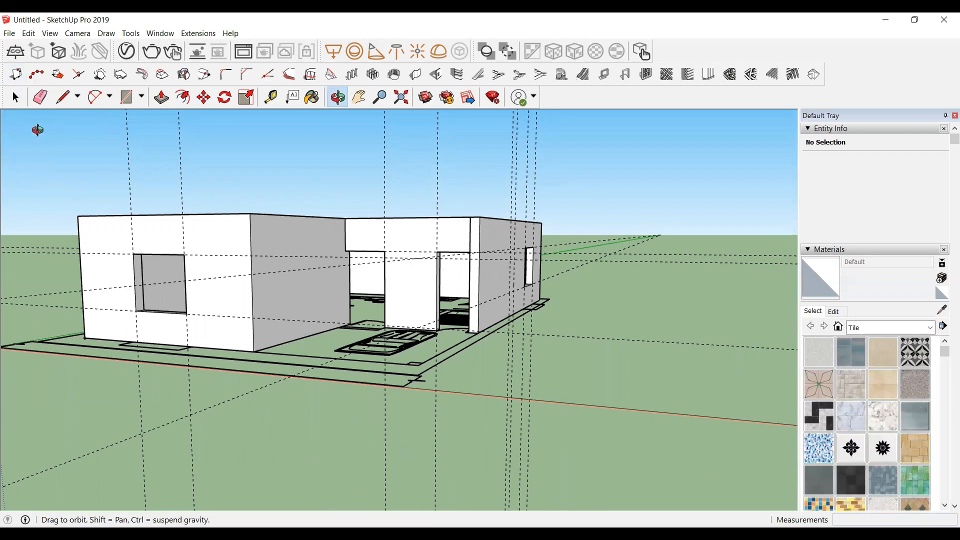
left_click(28, 34)
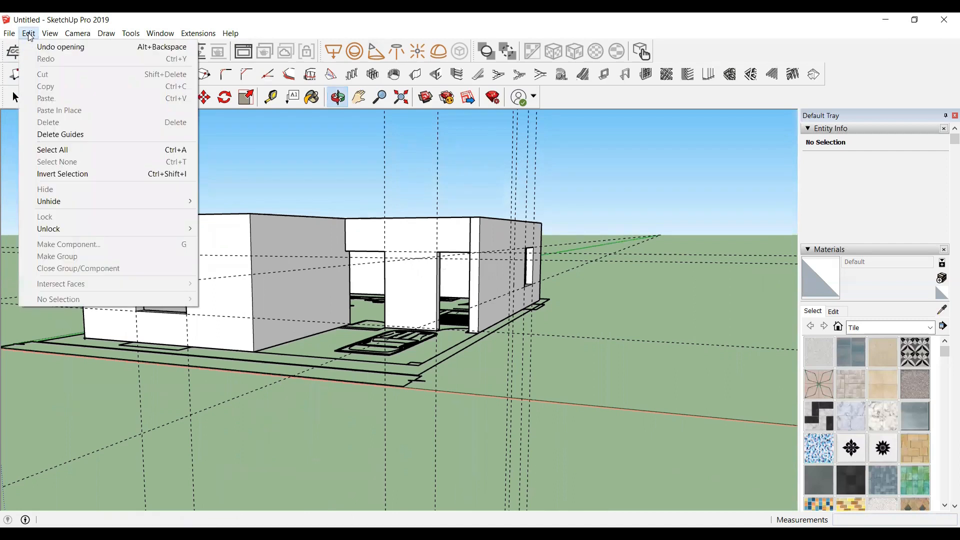
left_click(78, 134)
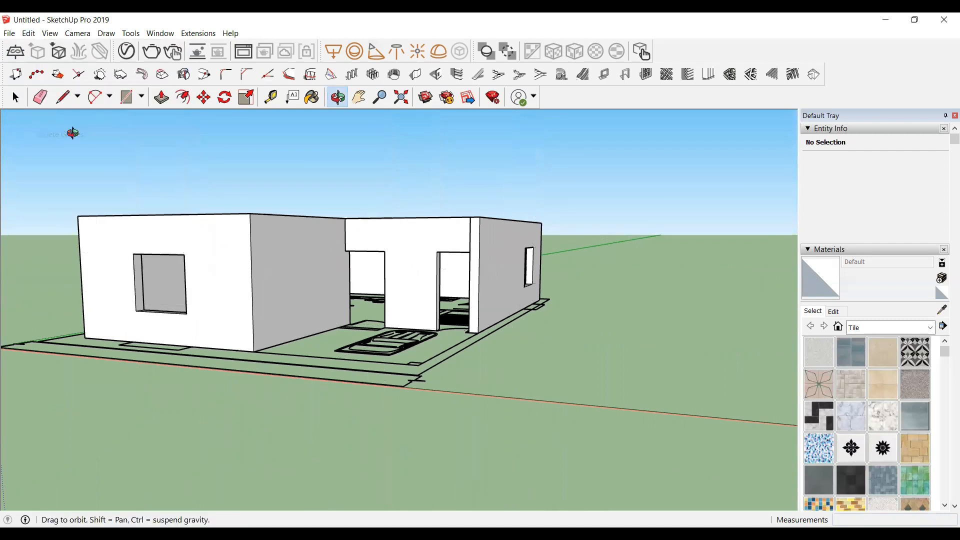
Step: Draw a 10" by 10" square at the outer corner of the car porch slab and make it a group
scroll(398, 360, "up", 5)
scroll(425, 360, "down", 1)
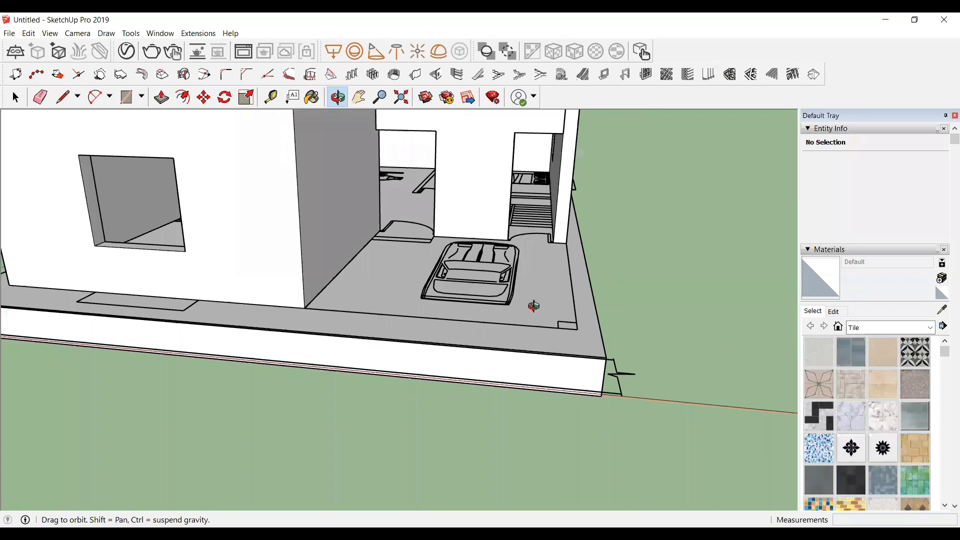
scroll(574, 315, "up", 3)
scroll(599, 334, "up", 1)
scroll(589, 340, "up", 1)
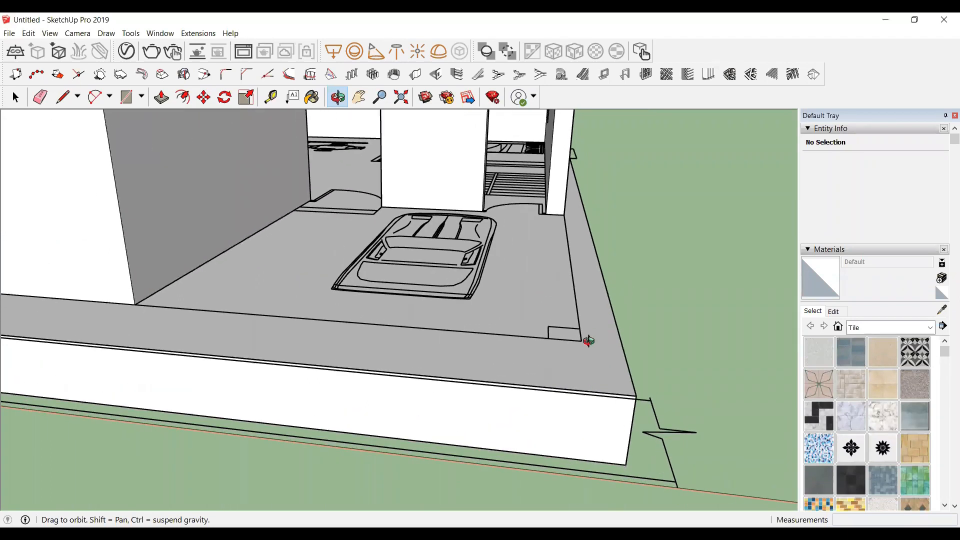
scroll(560, 324, "up", 1)
scroll(548, 336, "up", 1)
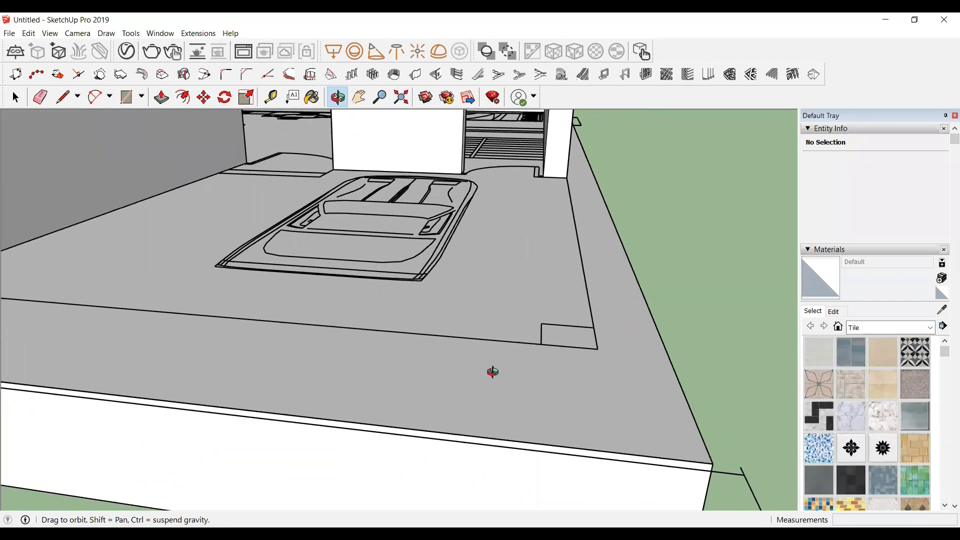
scroll(564, 322, "up", 1)
scroll(620, 292, "up", 1)
scroll(611, 311, "up", 1)
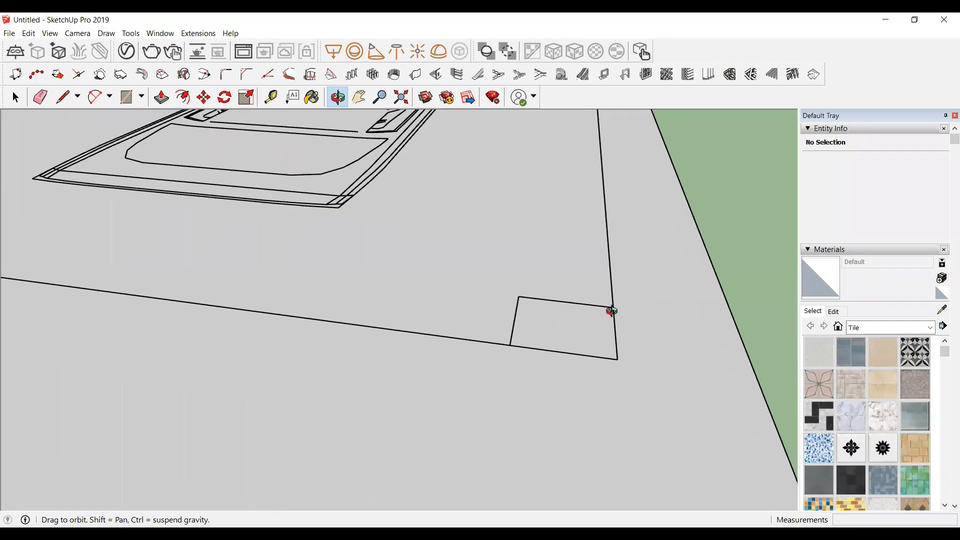
key("r")
left_click(519, 296)
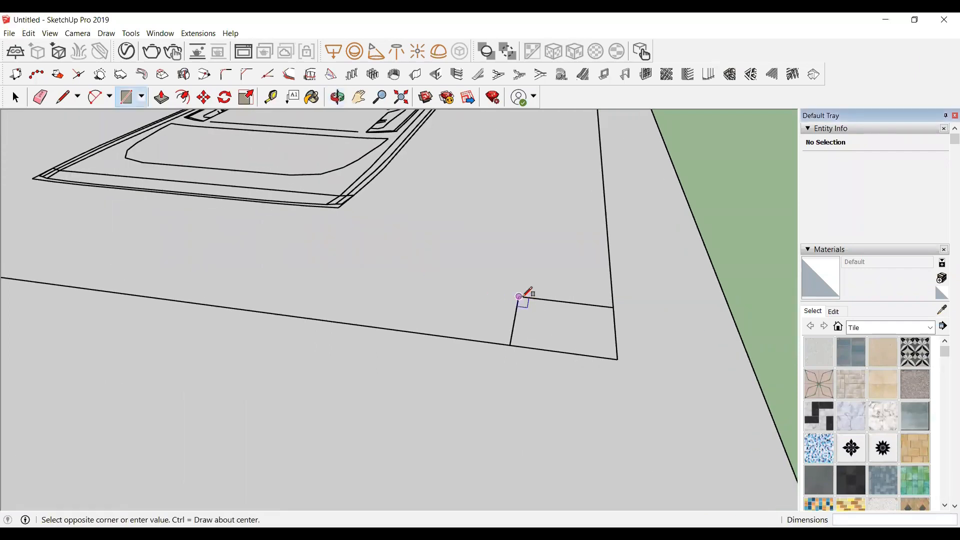
left_click(617, 359)
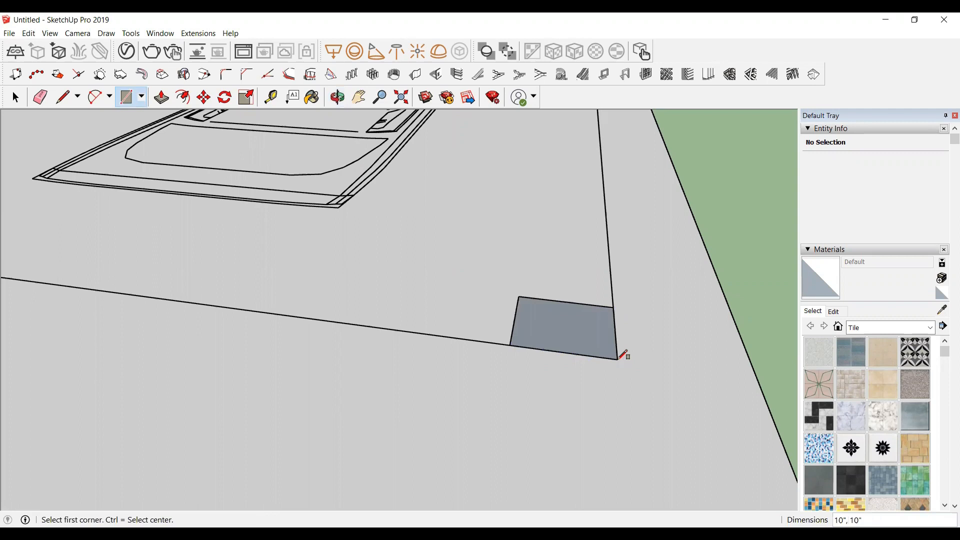
key("space")
left_click(552, 328)
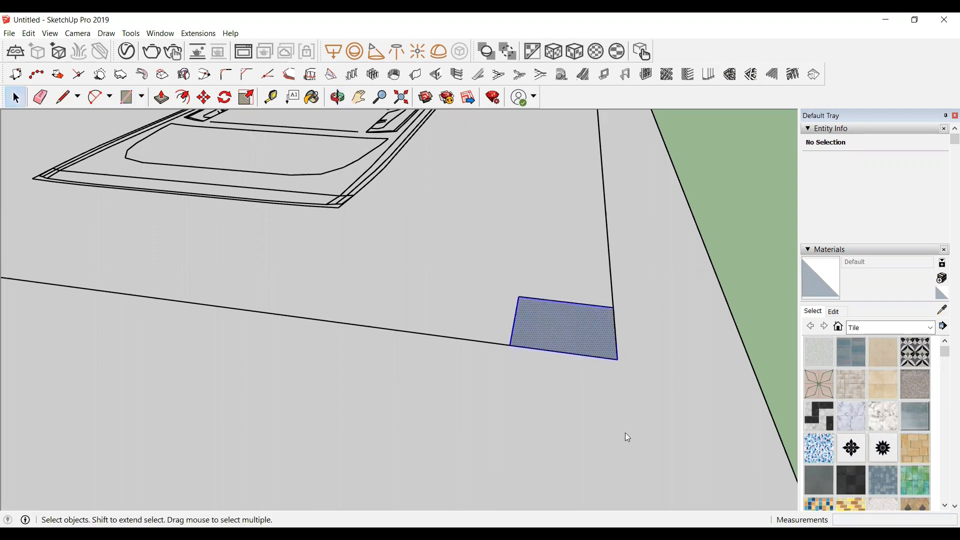
right_click(549, 323)
left_click(613, 419)
Step: Inside the group, push/pull the square up 10' to form a porch column
double_click(538, 320)
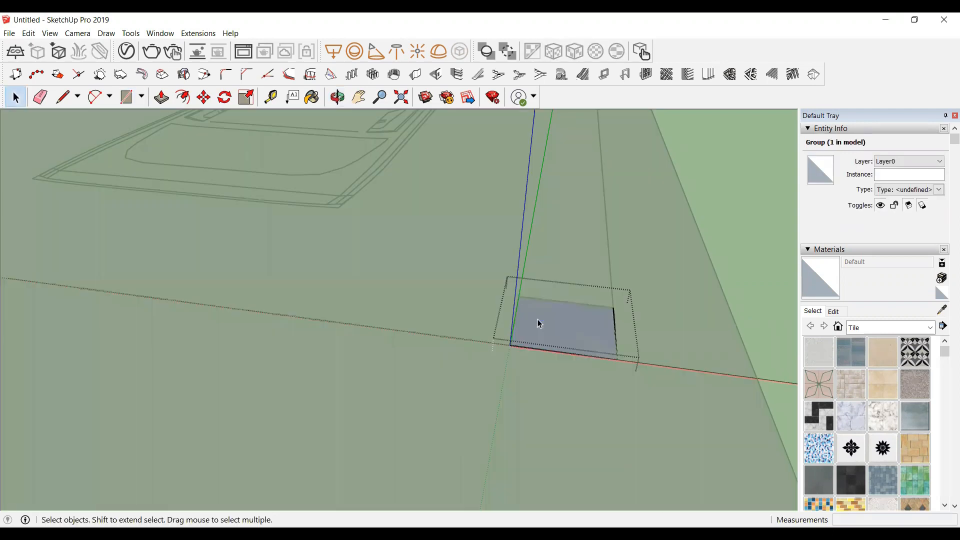
key("p")
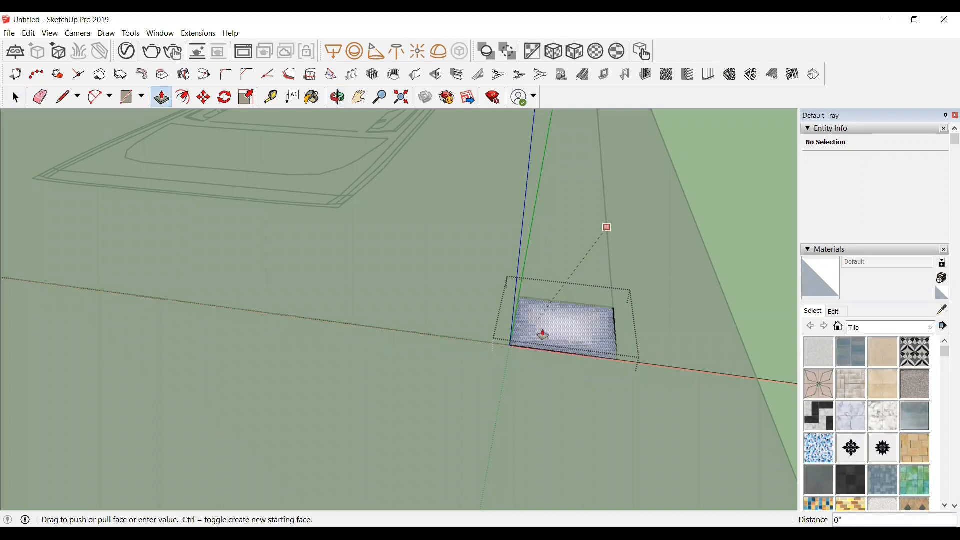
scroll(541, 334, "down", 6)
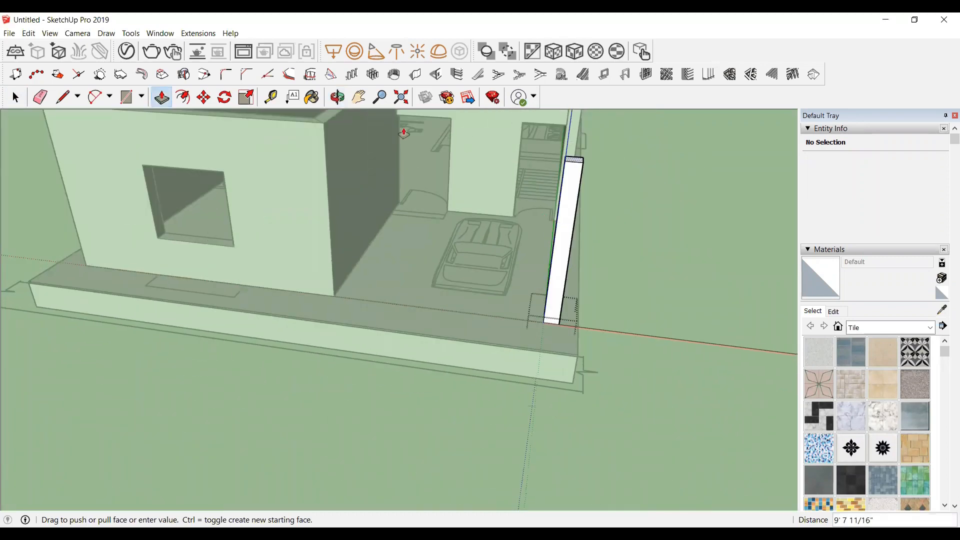
left_click(680, 294)
key("space")
left_click(412, 422)
scroll(413, 422, "down", 5)
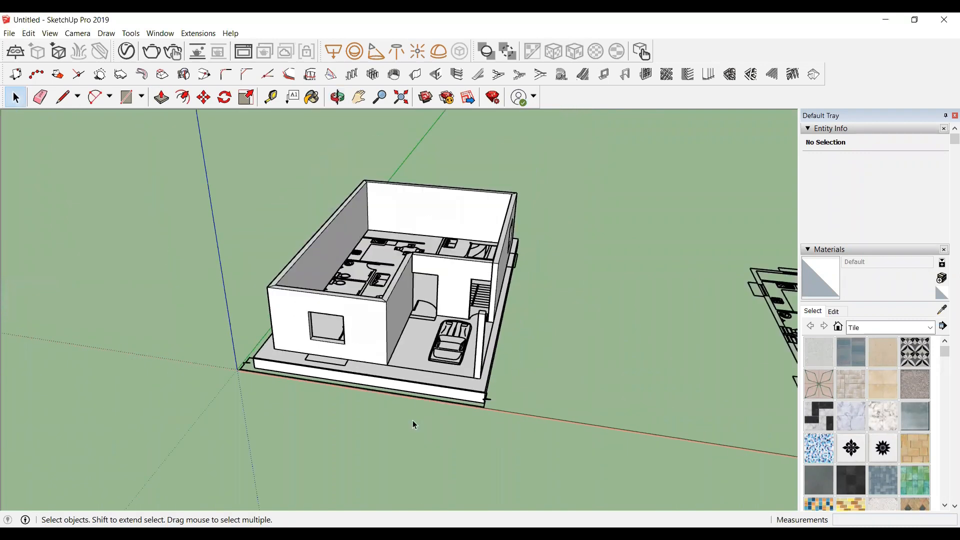
Step: Draw a roof rectangle about 45' 3" by 29' 6" across the wall tops and make it a group
scroll(485, 342, "down", 3)
scroll(494, 343, "up", 2)
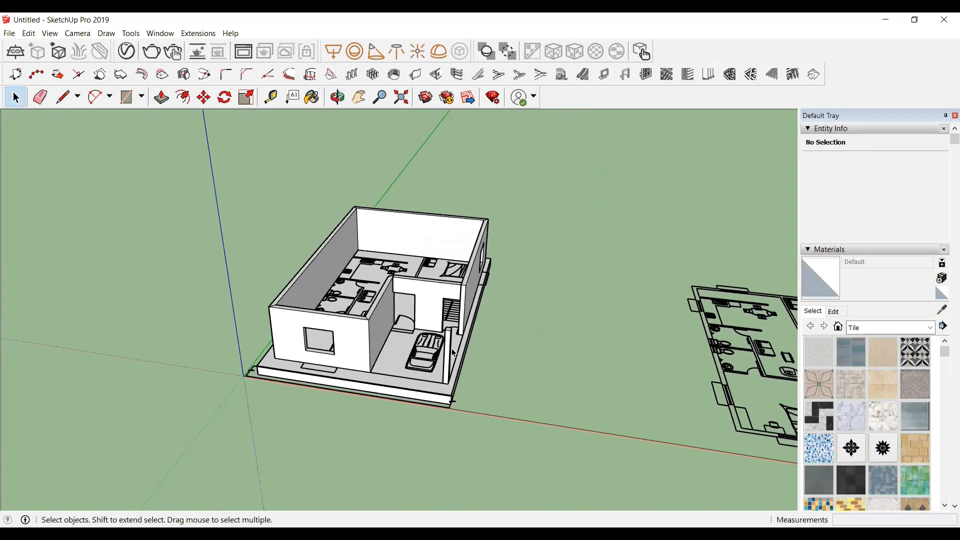
left_click(337, 97)
left_click_drag(397, 364, 298, 291)
middle_click_drag(298, 291, 321, 340)
left_click(320, 189)
scroll(425, 253, "down", 3)
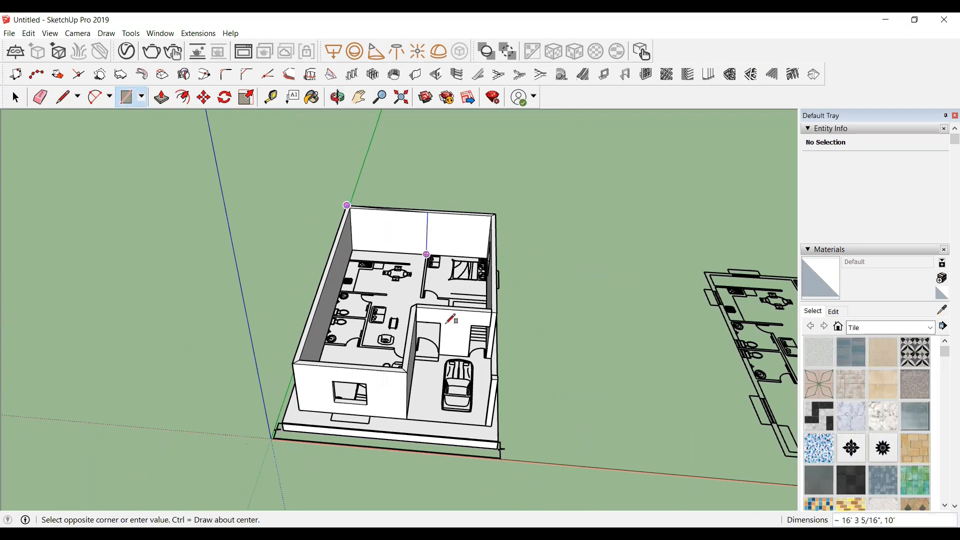
scroll(477, 360, "up", 2)
scroll(503, 347, "up", 4)
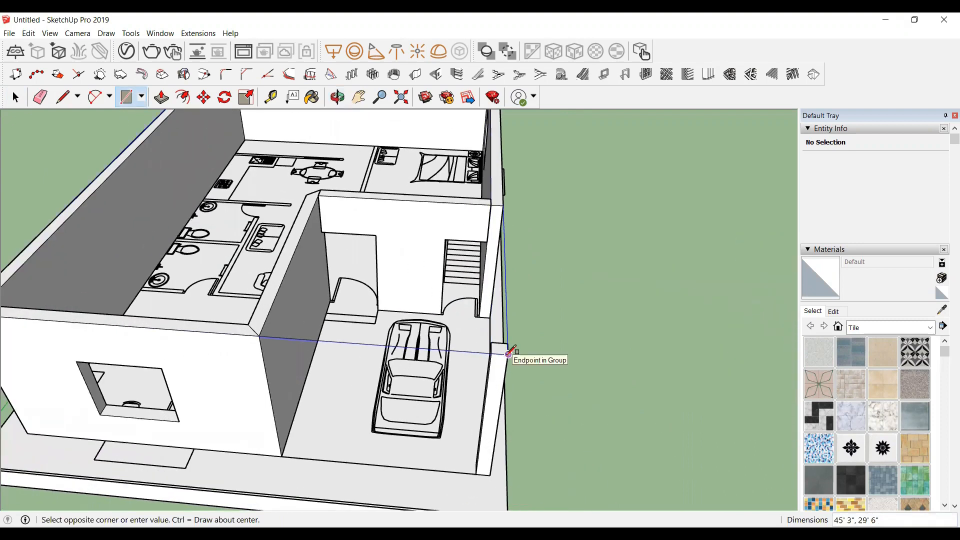
left_click(509, 353)
key("space")
scroll(209, 354, "down", 2)
scroll(225, 293, "down", 1)
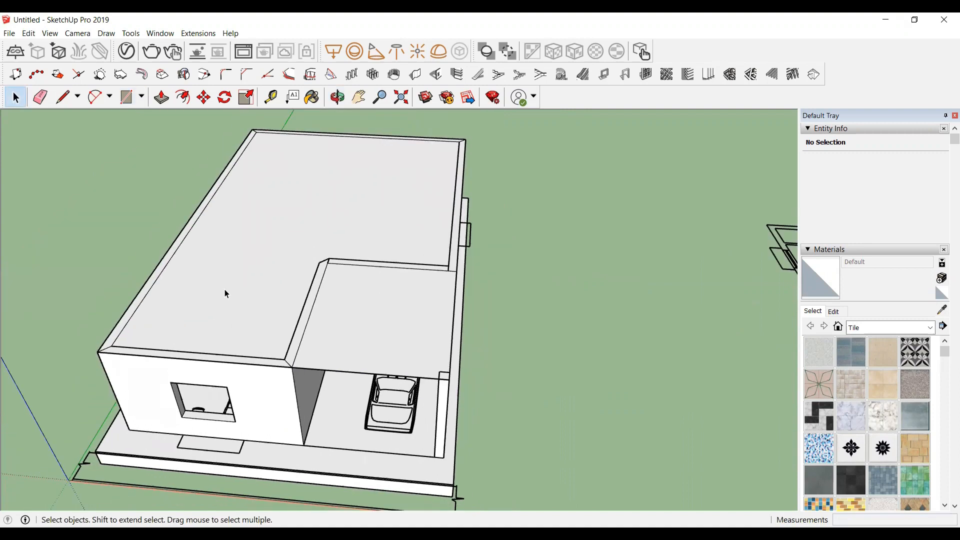
double_click(224, 293)
right_click(245, 282)
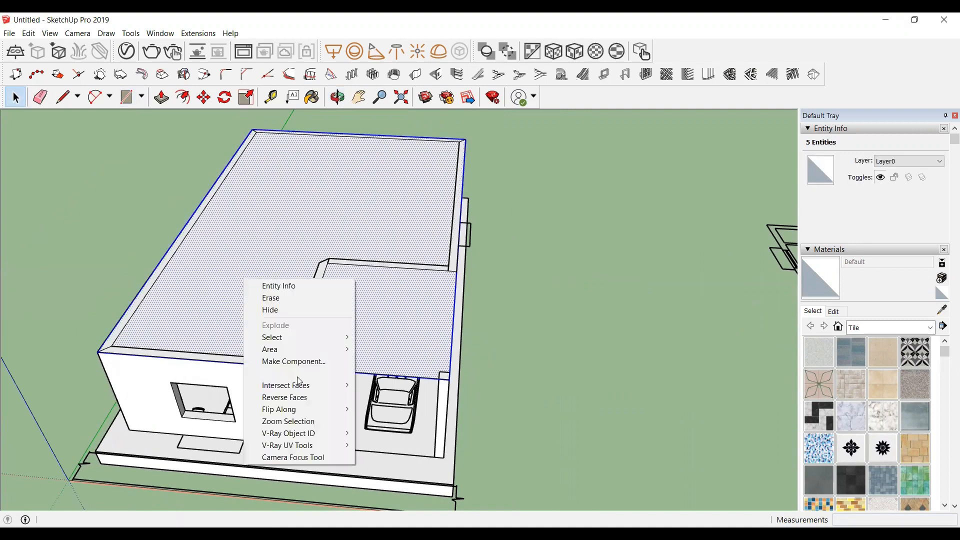
left_click(298, 373)
Step: Inside the roof group, push/pull the roof face to give the slab thickness and close the group
scroll(356, 325, "up", 4)
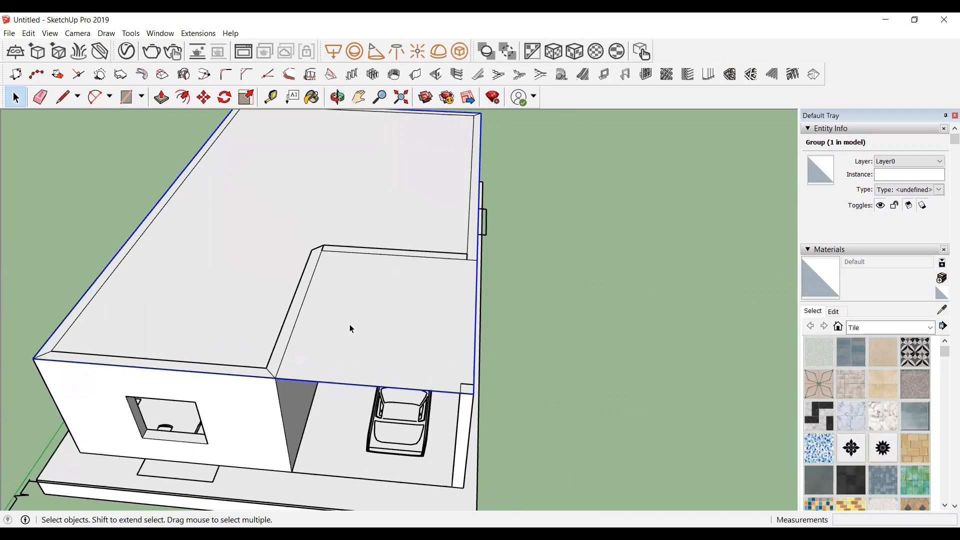
double_click(350, 323)
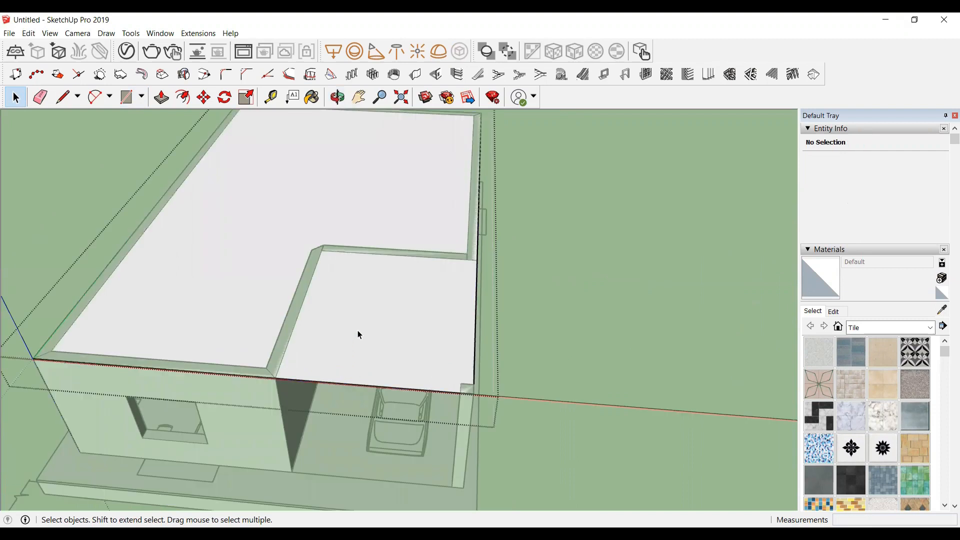
key("p")
left_click(365, 335)
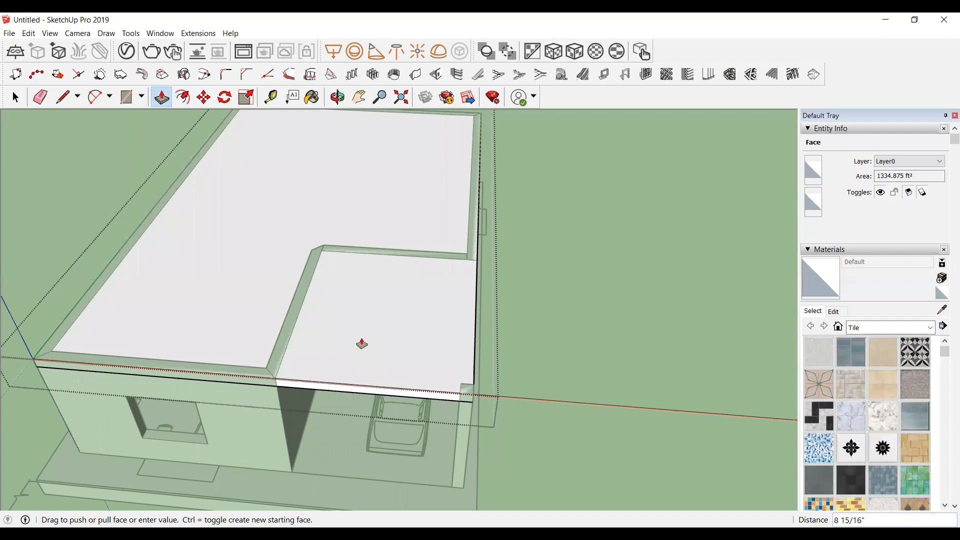
key("Return")
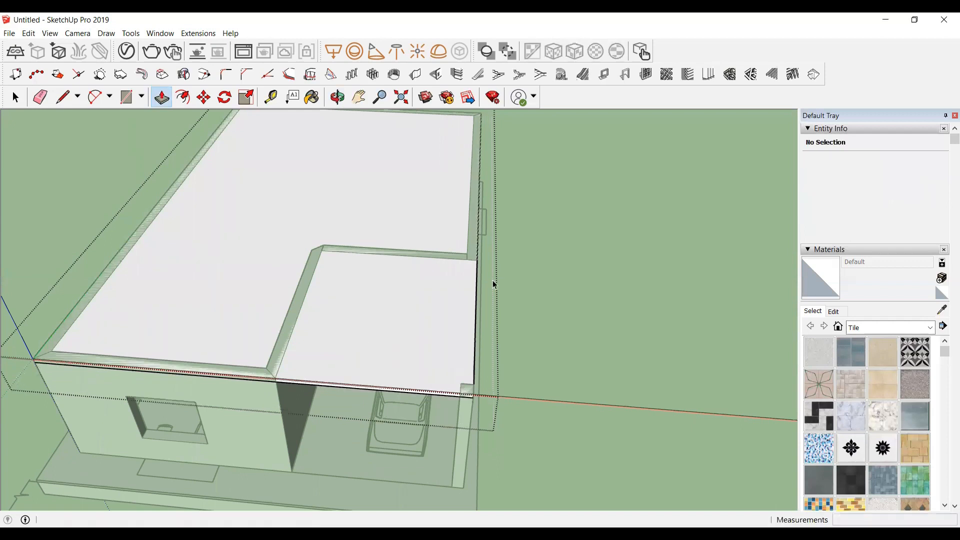
key("space")
key("Escape")
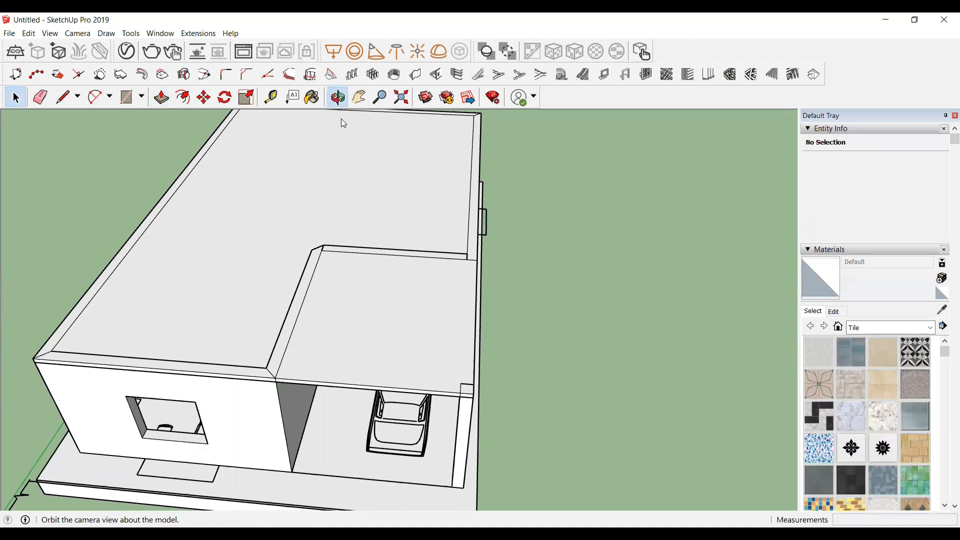
Step: Orbit and zoom around the model to inspect the finished walls, porch column and roof slab
left_click(337, 98)
left_click_drag(373, 246, 167, 446)
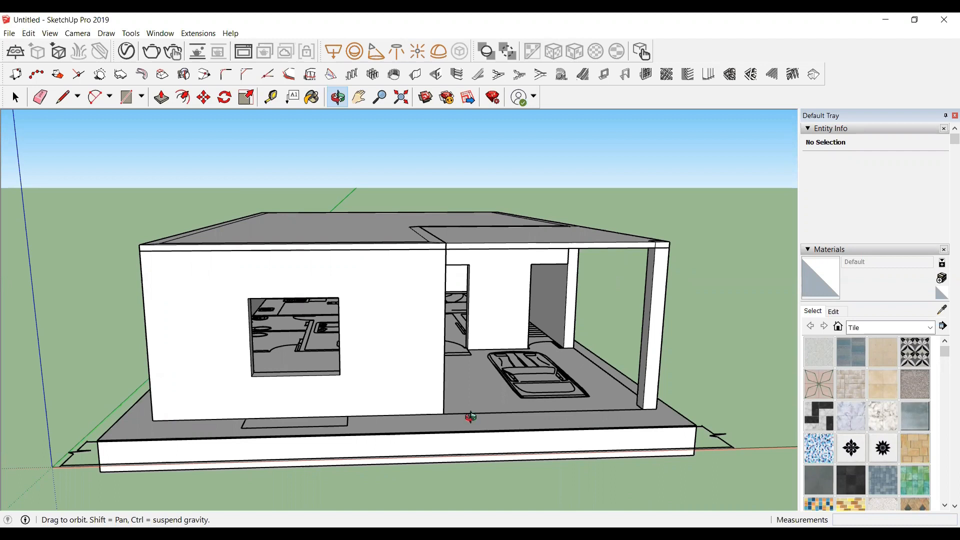
mouse_move(475, 431)
left_mouse_down()
mouse_move(450, 433)
mouse_move(360, 369)
left_mouse_up()
scroll(286, 423, "up", 3)
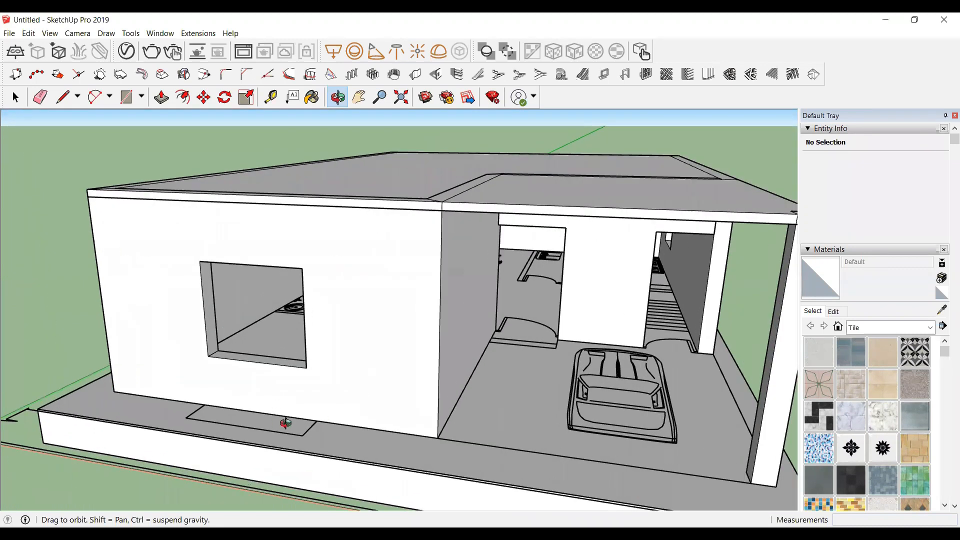
left_click_drag(285, 423, 315, 342)
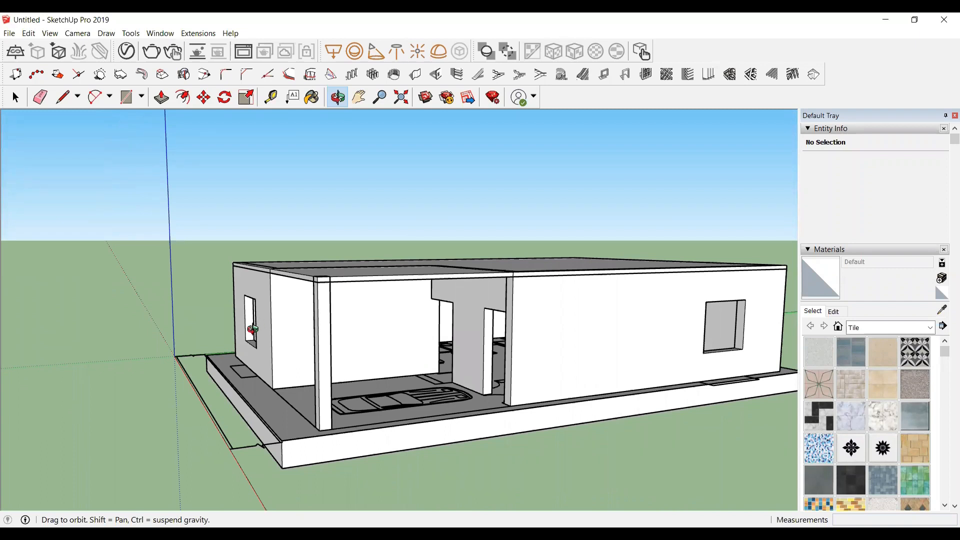
left_click_drag(261, 334, 359, 373)
left_click_drag(220, 401, 262, 405)
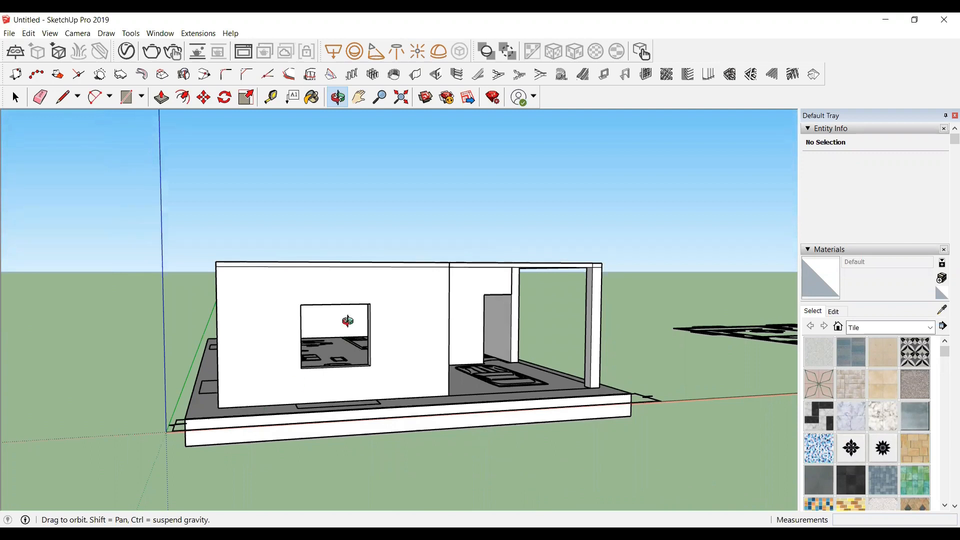
left_click_drag(216, 375, 242, 401)
key("space")
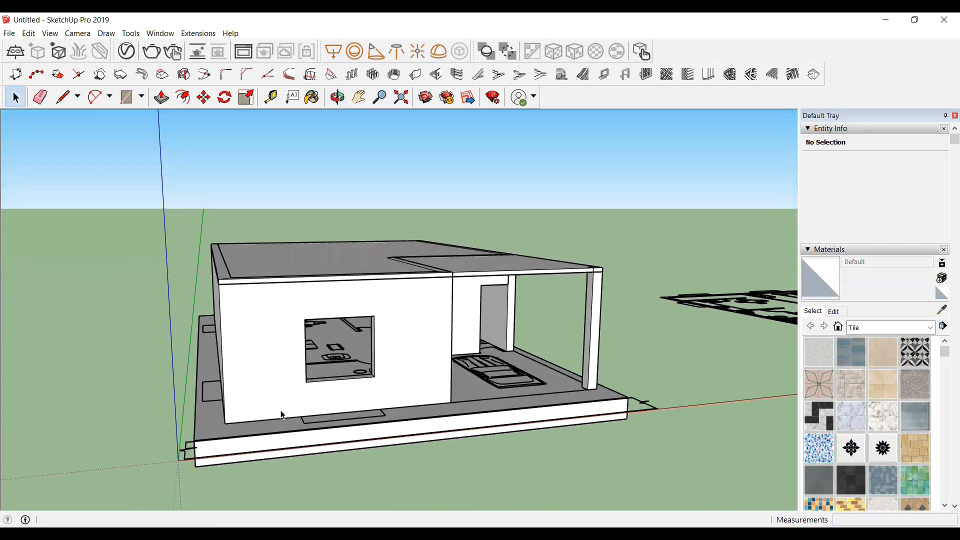
Step: Select the wall and roof groups and copy them straight up 10' to create a second storey
left_click(253, 309)
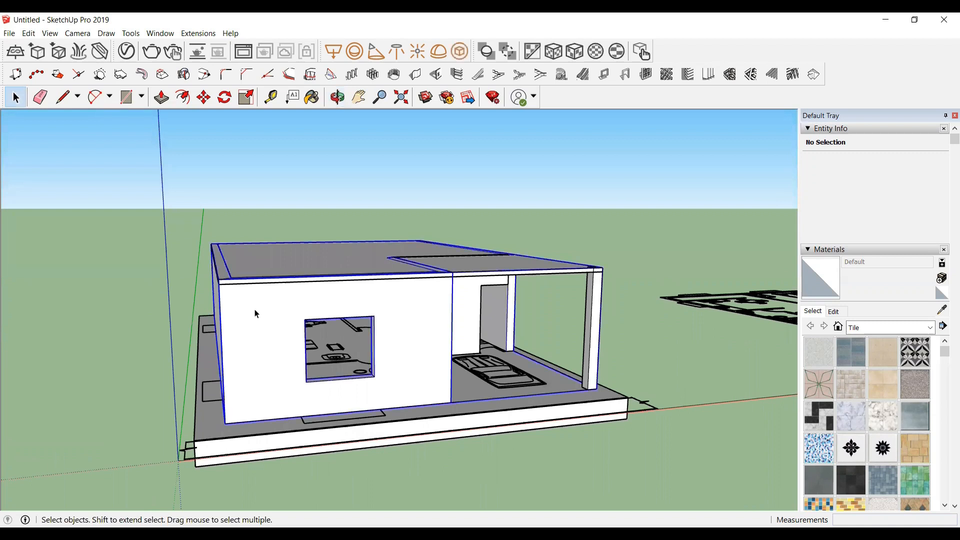
scroll(345, 312, "up", 2)
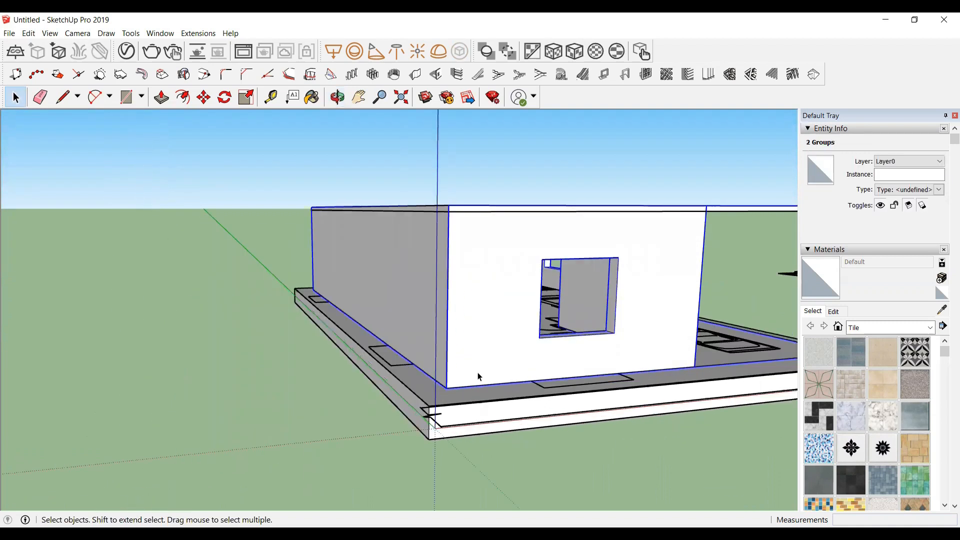
key("m")
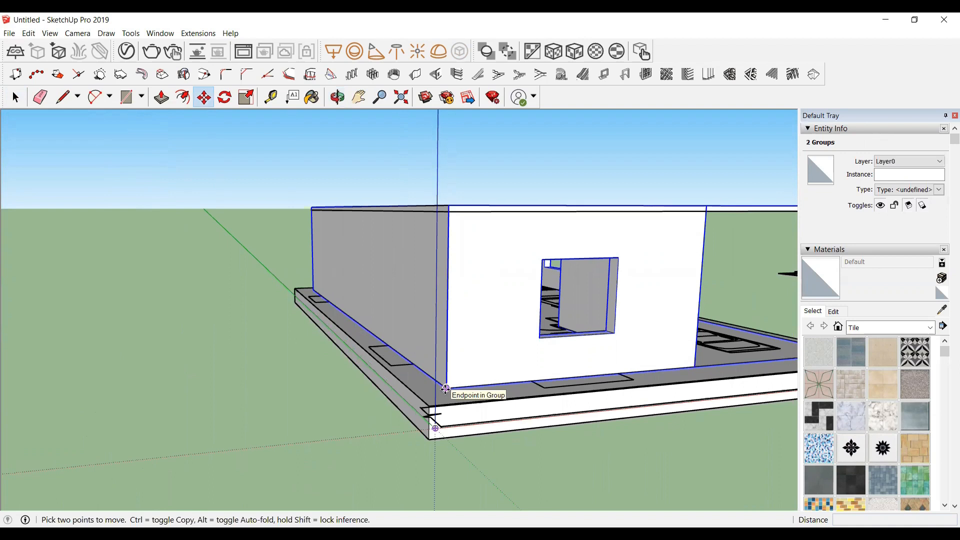
left_click(445, 388)
key("ctrl")
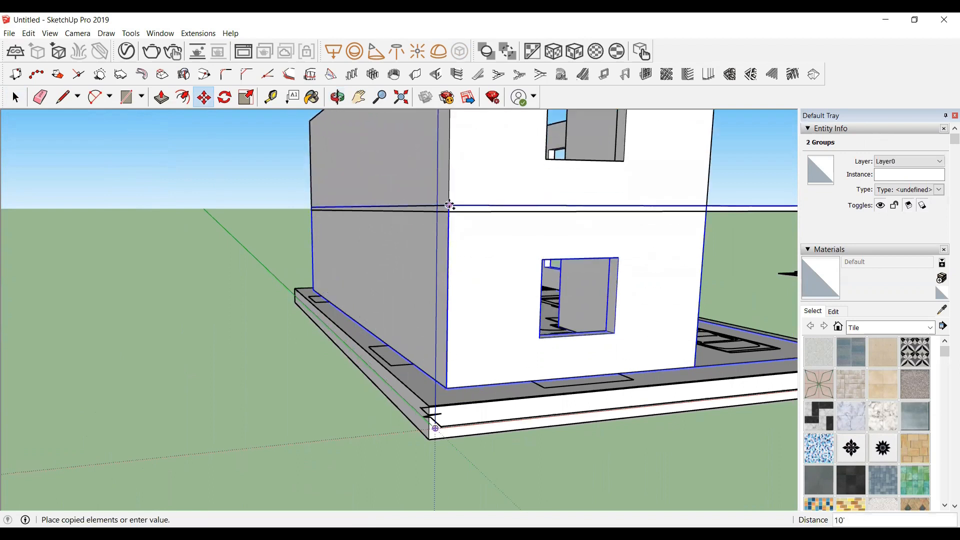
left_click(449, 205)
scroll(397, 401, "down", 5)
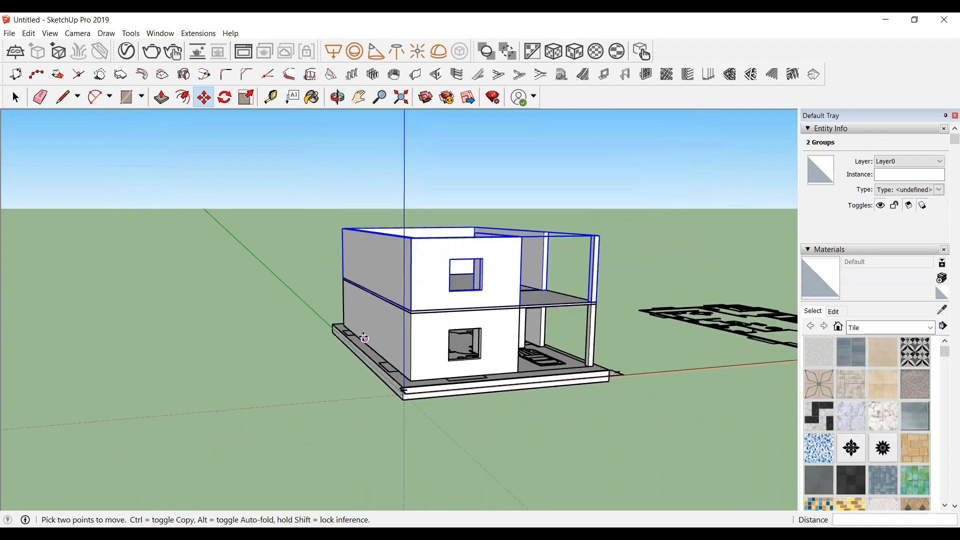
key("space")
left_click(626, 286)
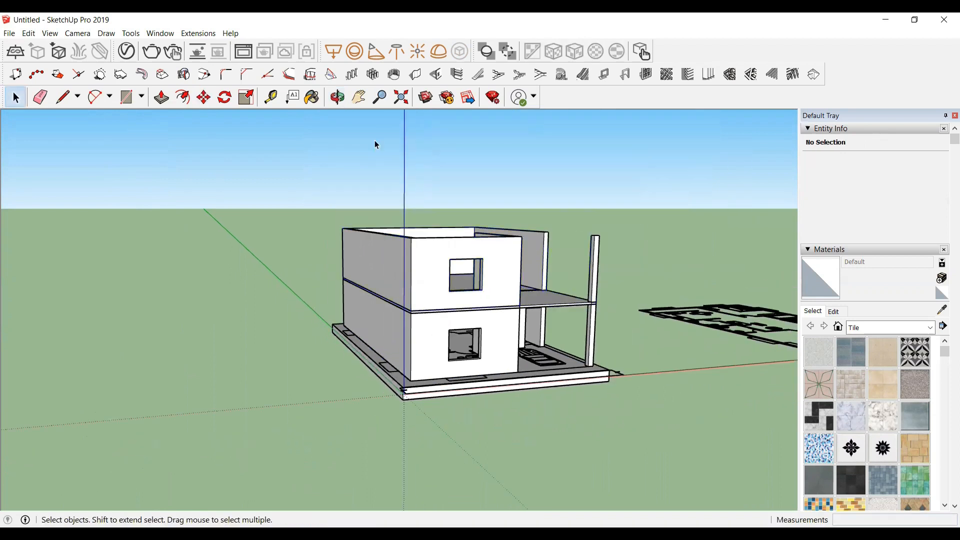
Step: Copy the top roof slab group up 10' to cap the new second storey
left_click(337, 97)
left_click_drag(380, 280, 474, 344)
scroll(473, 344, "up", 1)
key("space")
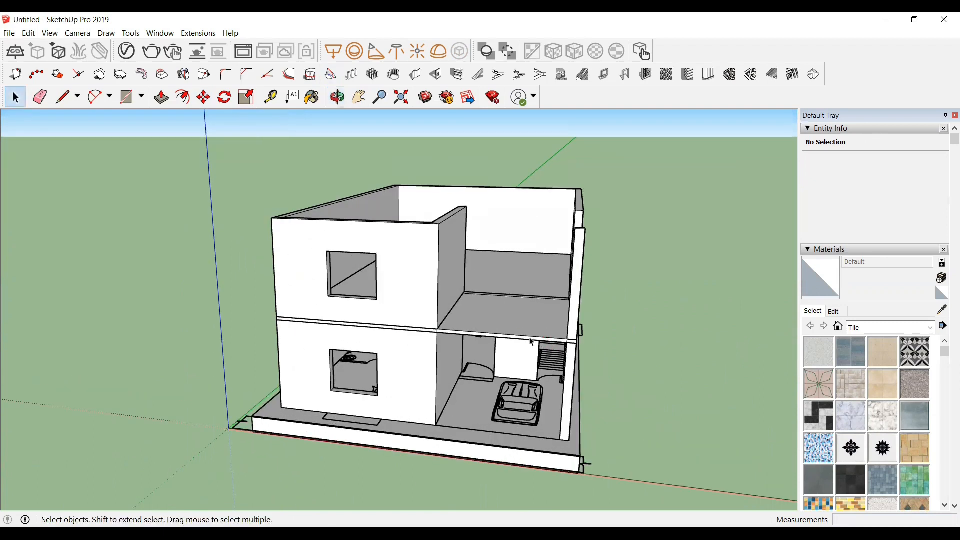
left_click(532, 342)
scroll(521, 309, "up", 3)
key("m")
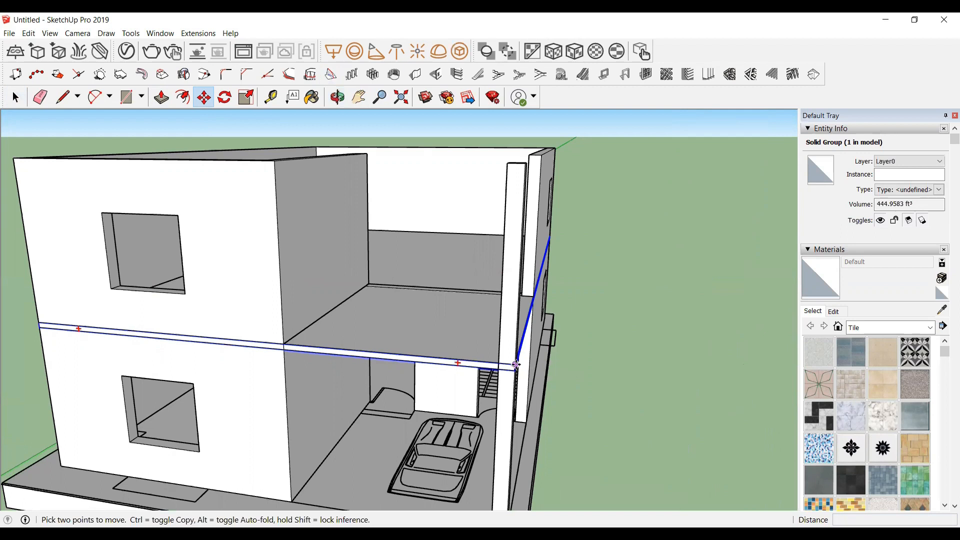
left_click(516, 365)
key("ctrl")
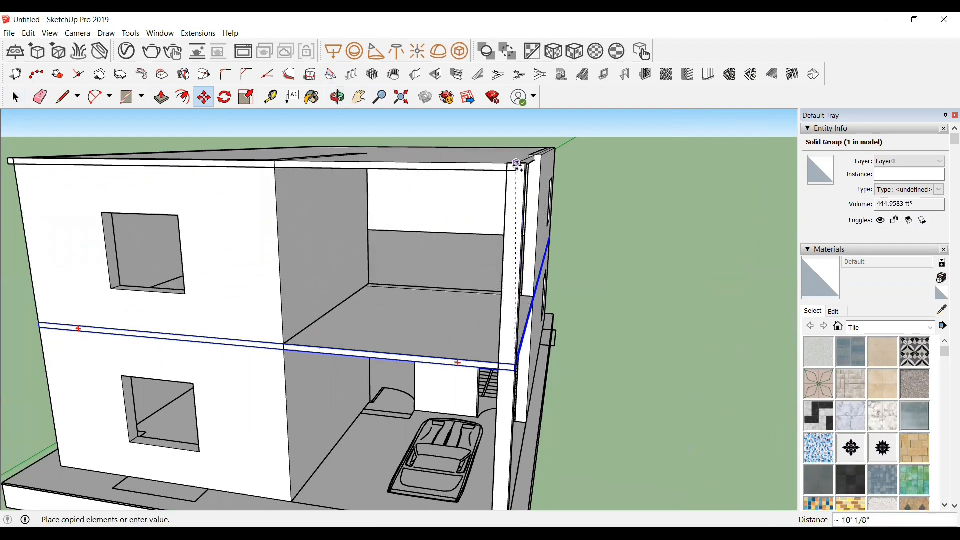
left_click(523, 165)
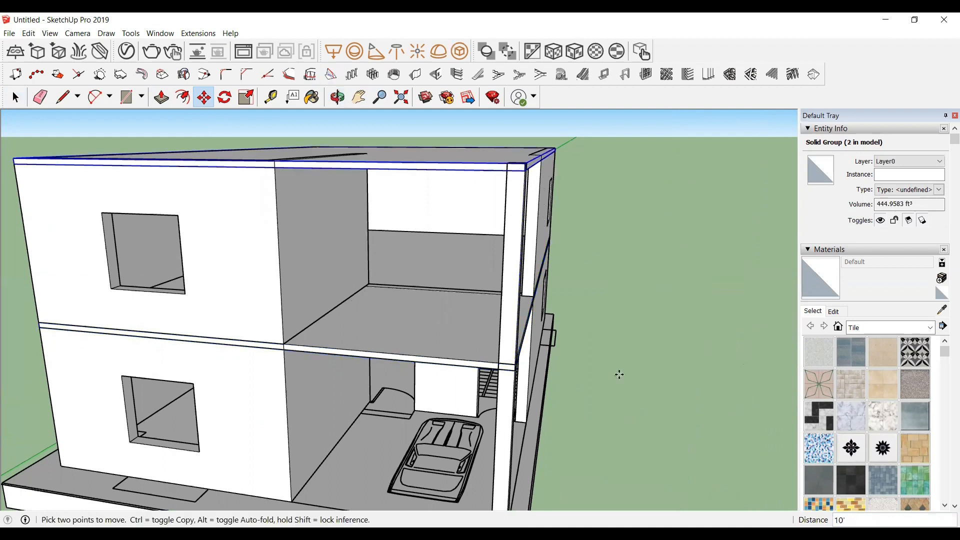
Step: Open the Build Wall tool with right alignment, 5" thickness, 5' height, built as a group, and start building
key("space")
left_click(337, 98)
left_click_drag(341, 325, 214, 349)
scroll(201, 345, "up", 1)
left_click_drag(151, 333, 336, 329)
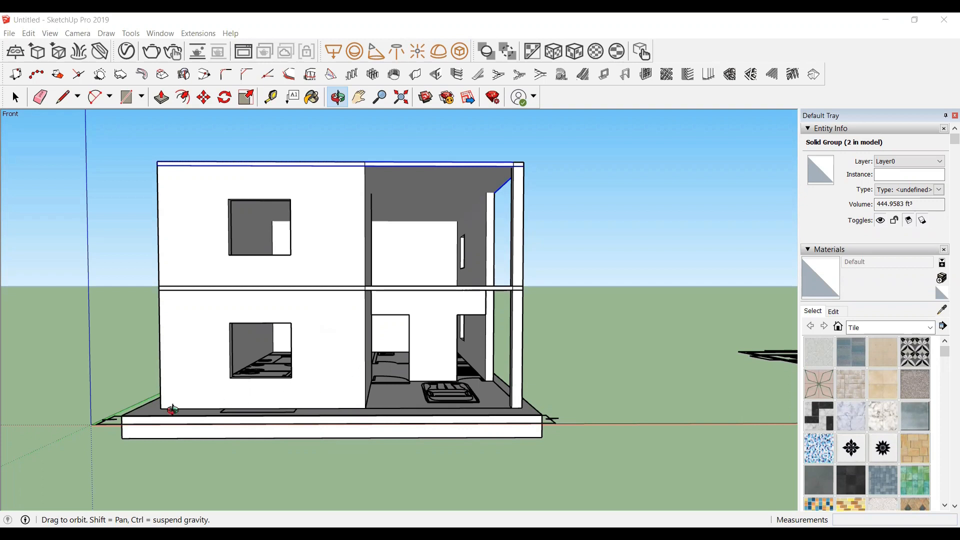
left_click_drag(173, 410, 359, 434)
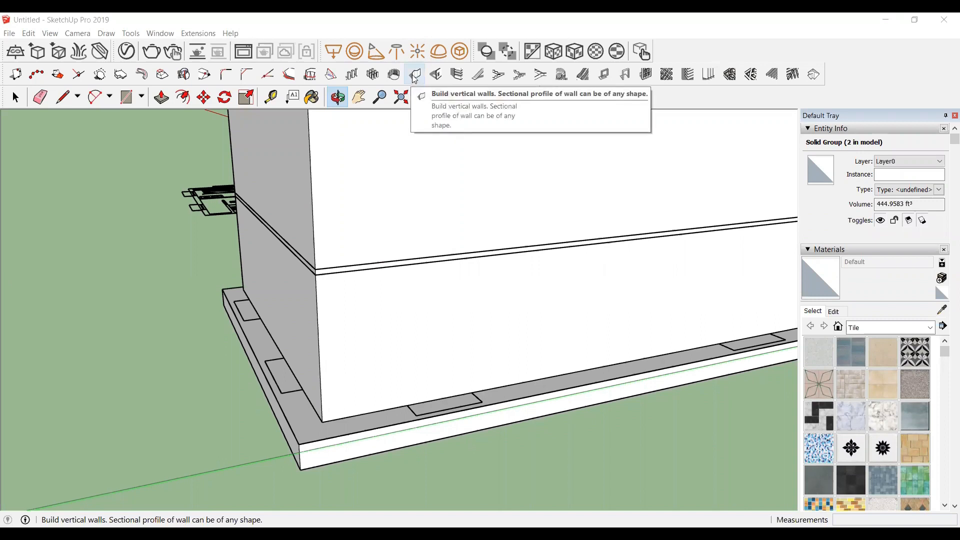
left_click(414, 76)
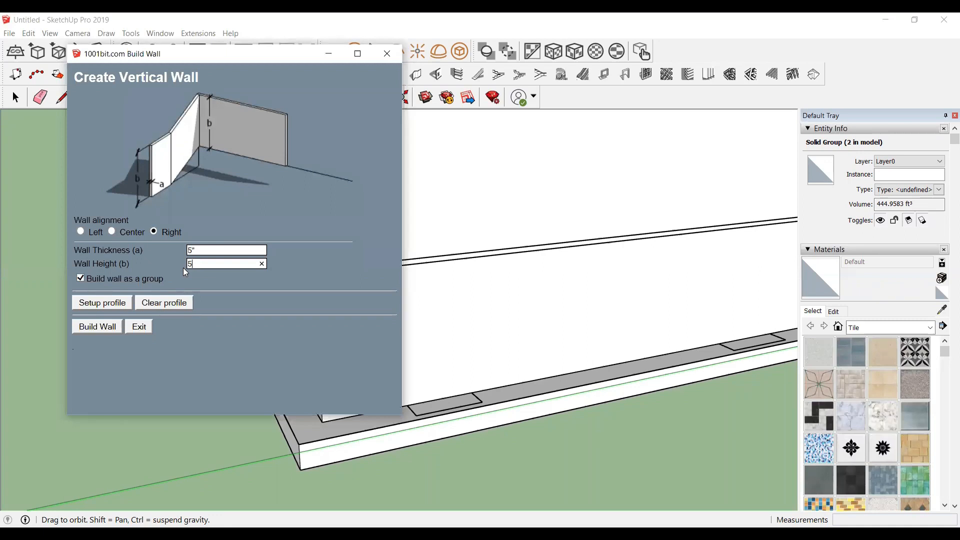
left_click(102, 328)
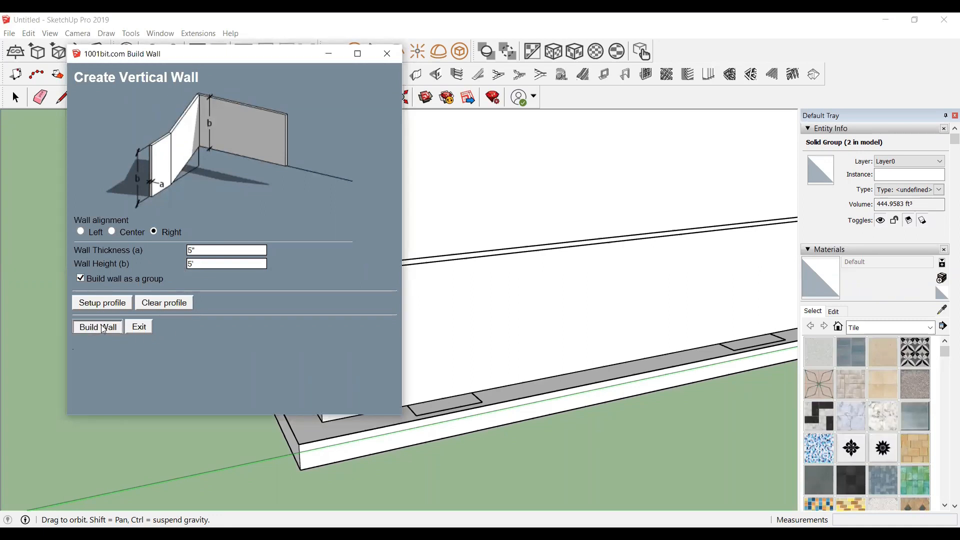
Step: Start a 5' boundary wall at the plinth's back corner and run it along the side edge to the front corner
scroll(170, 280, "up", 5)
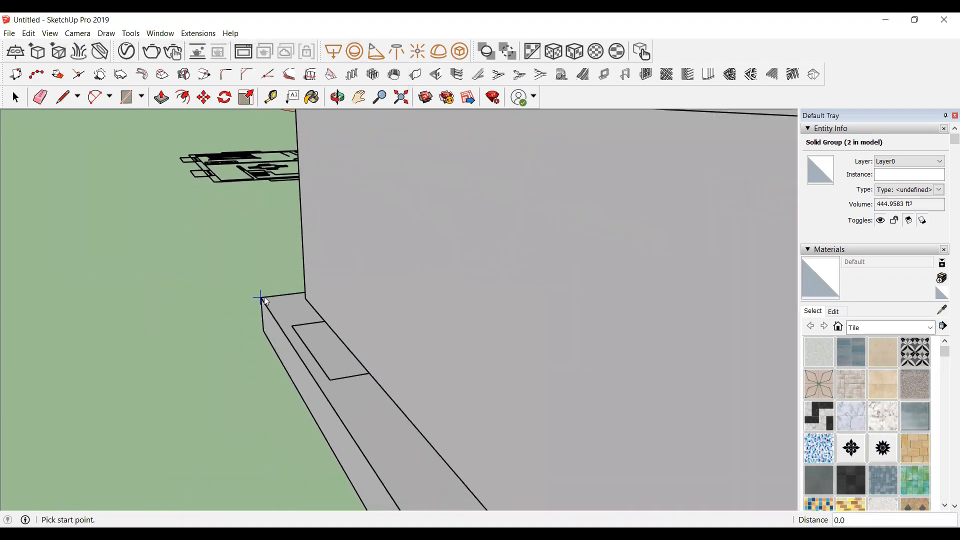
left_click(261, 299)
scroll(334, 351, "down", 6)
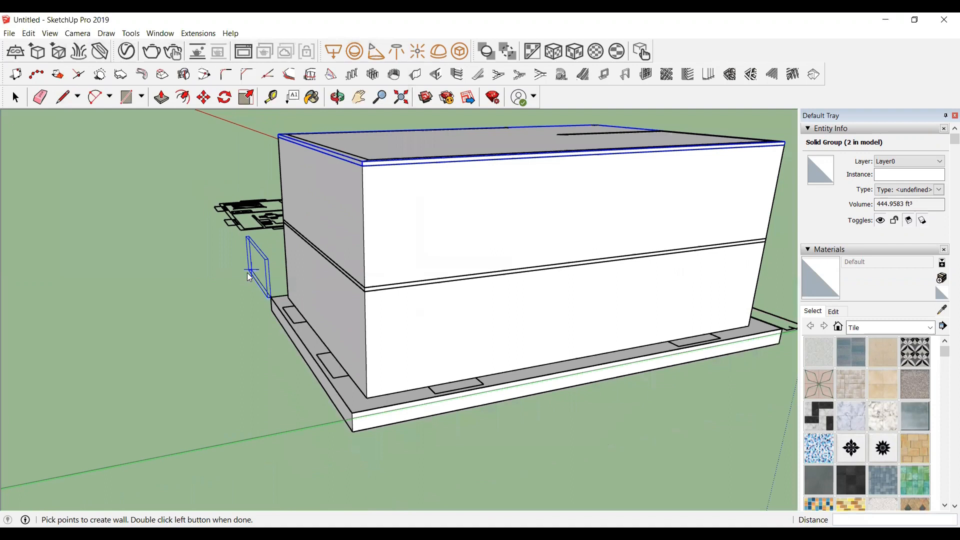
scroll(350, 415, "up", 5)
scroll(357, 421, "down", 3)
scroll(347, 410, "up", 4)
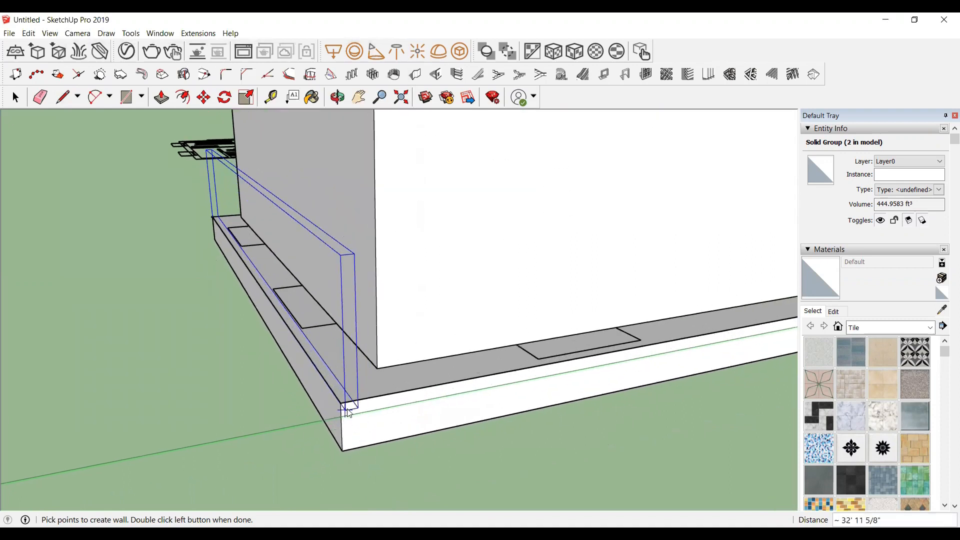
left_click(343, 403)
Step: Continue the boundary wall along the long front edge of the plinth to the corner beside the porch column
scroll(150, 399, "down", 4)
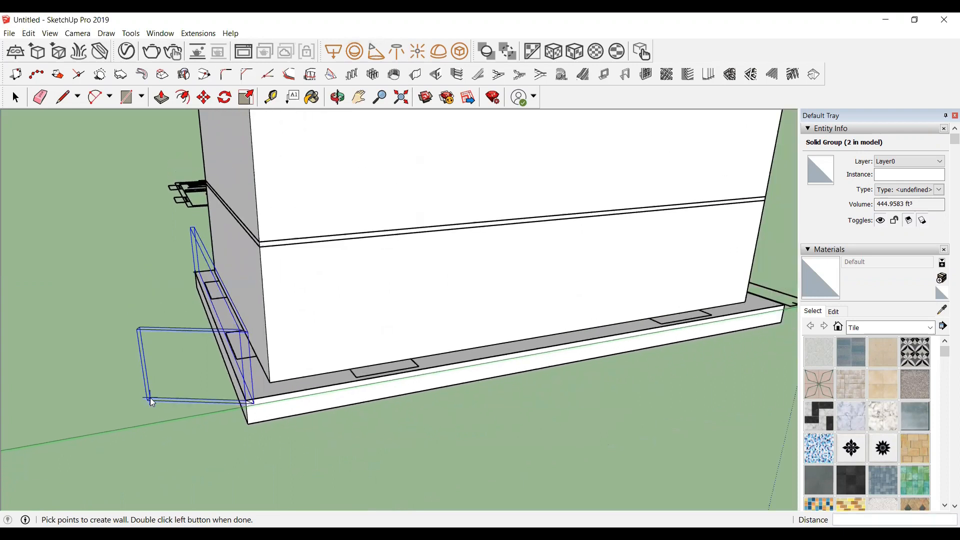
scroll(151, 399, "down", 2)
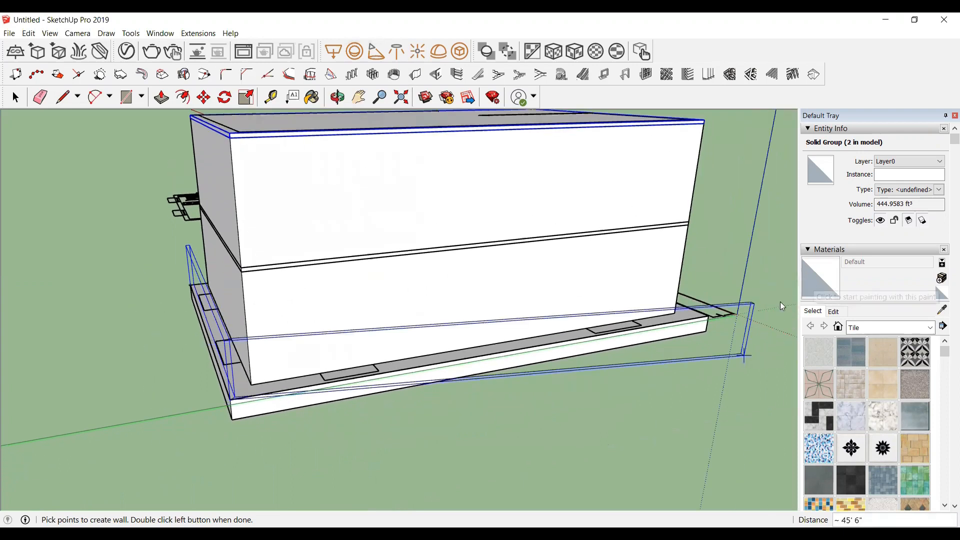
scroll(760, 285, "up", 5)
scroll(768, 283, "down", 3)
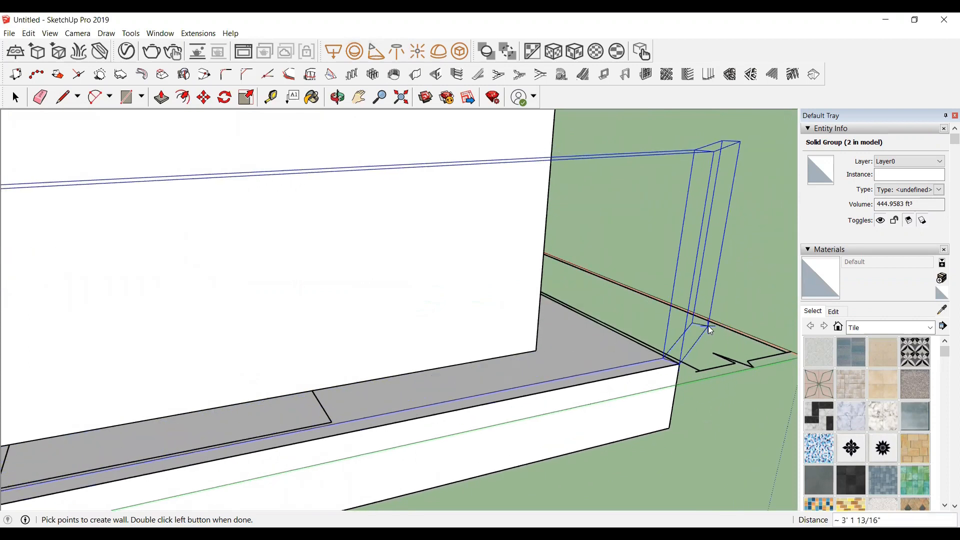
scroll(525, 331, "down", 2)
scroll(525, 331, "down", 6)
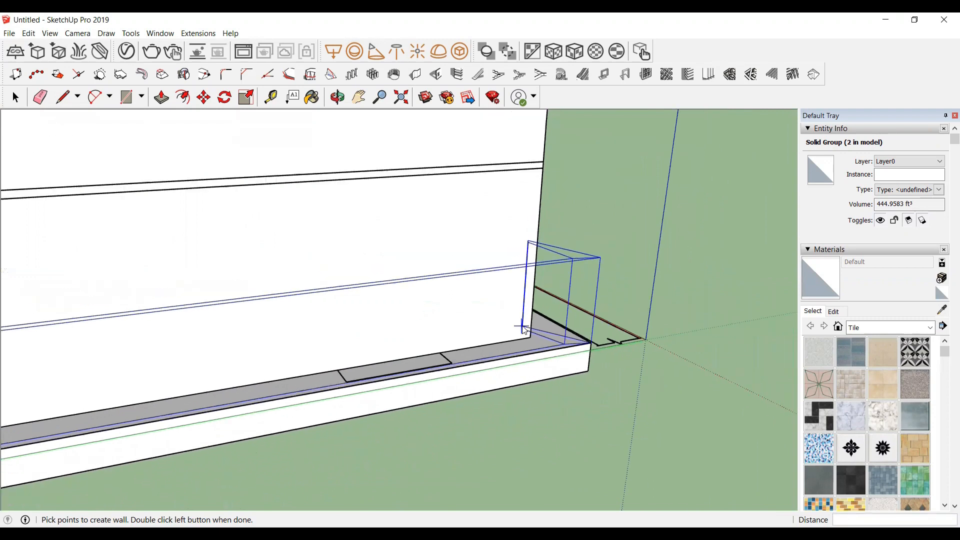
scroll(391, 359, "down", 3)
middle_click_drag(601, 350, 313, 409)
scroll(480, 315, "up", 8)
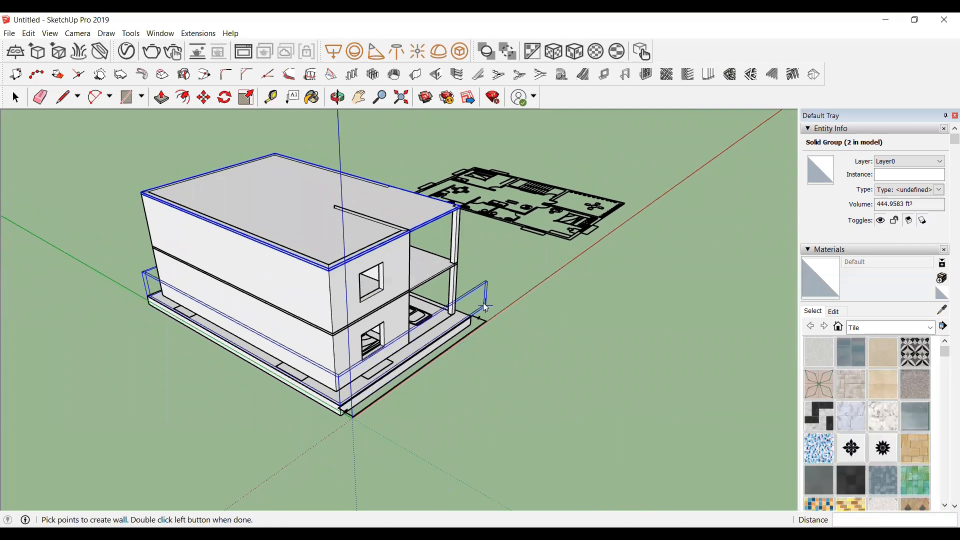
scroll(462, 322, "up", 5)
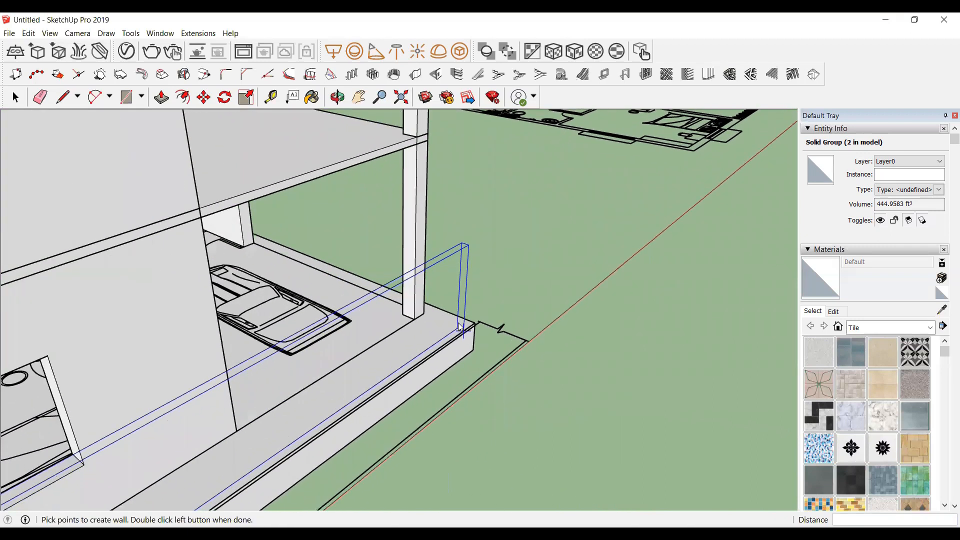
scroll(470, 330, "up", 1)
scroll(472, 328, "up", 3)
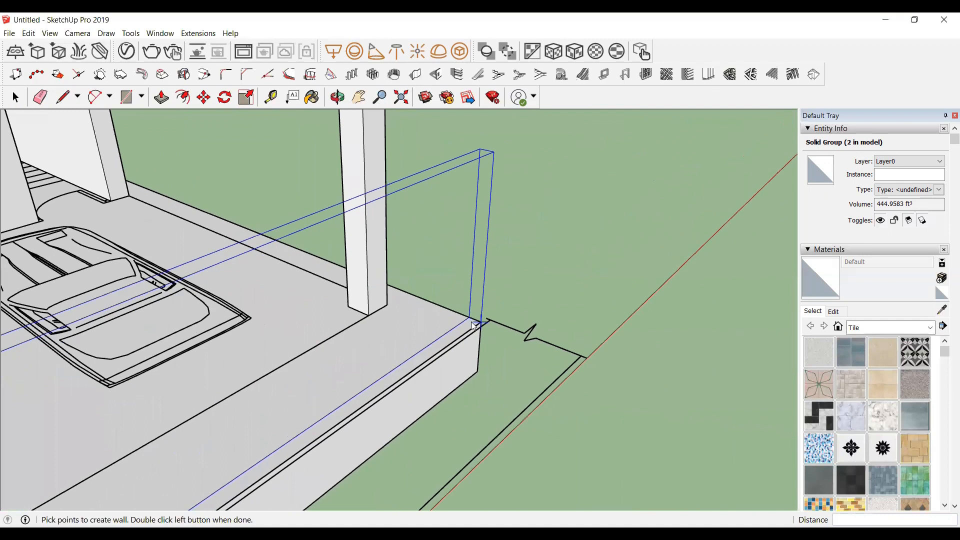
left_click(479, 324)
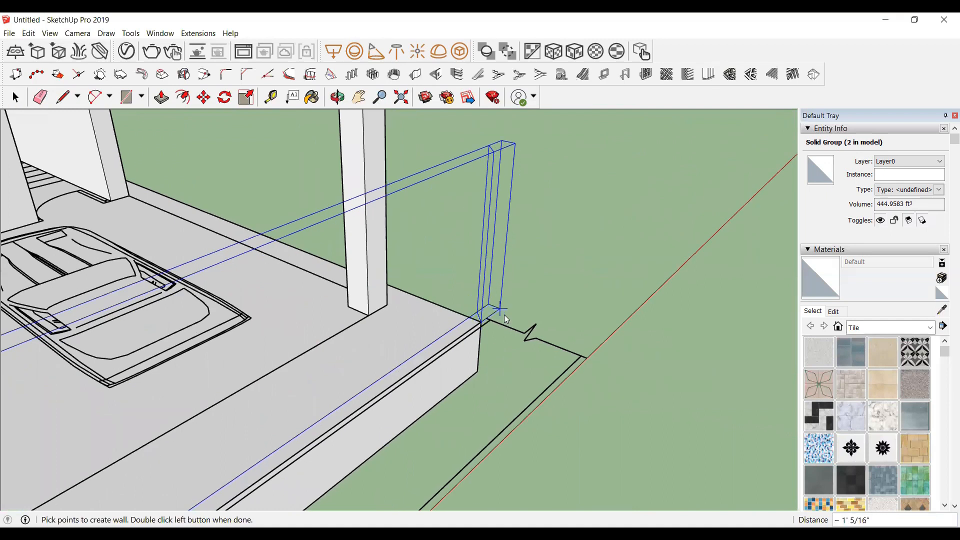
Step: Continue the boundary wall along the plinth's remaining side edge to the far corner and finish it
right_click(441, 351)
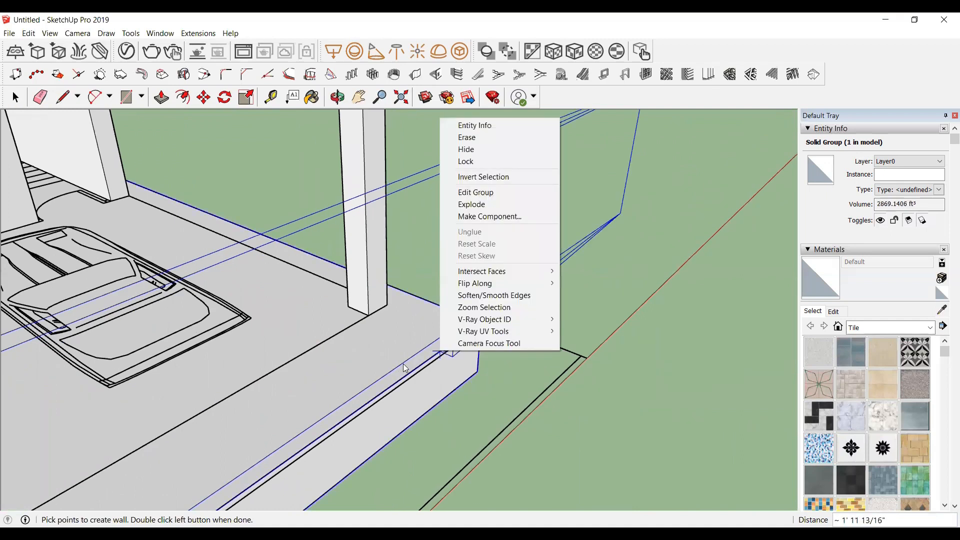
left_click(528, 369)
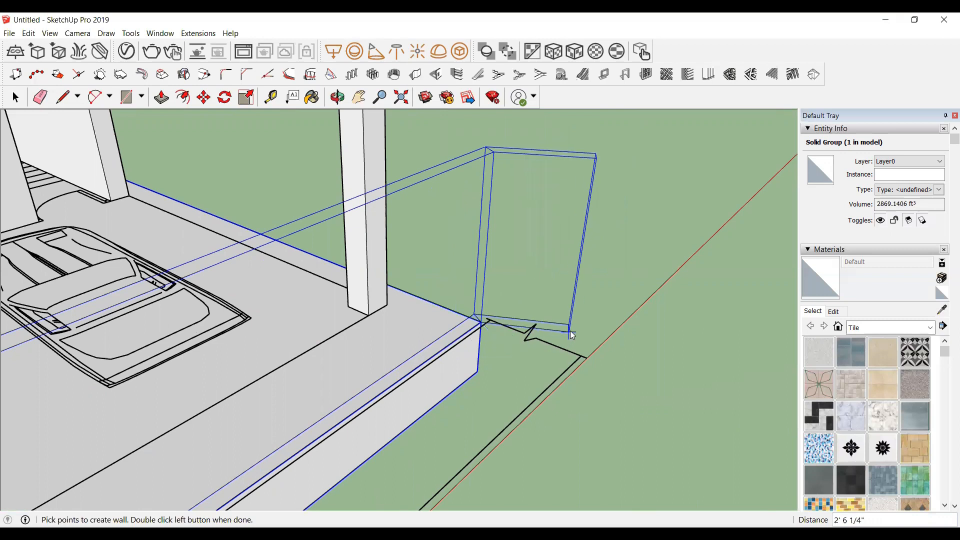
middle_click_drag(497, 349, 18, 384)
scroll(19, 385, "down", 4)
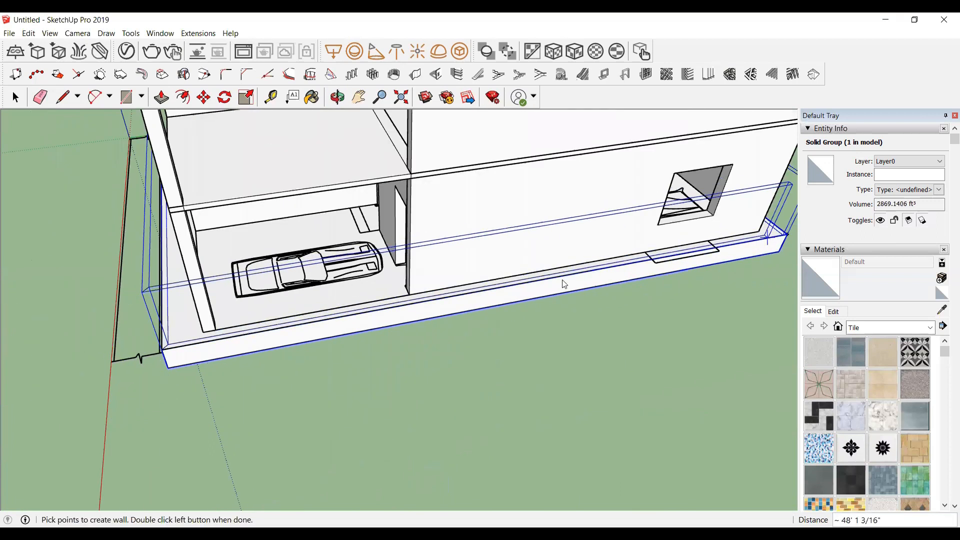
scroll(552, 283, "down", 3)
scroll(754, 249, "up", 5)
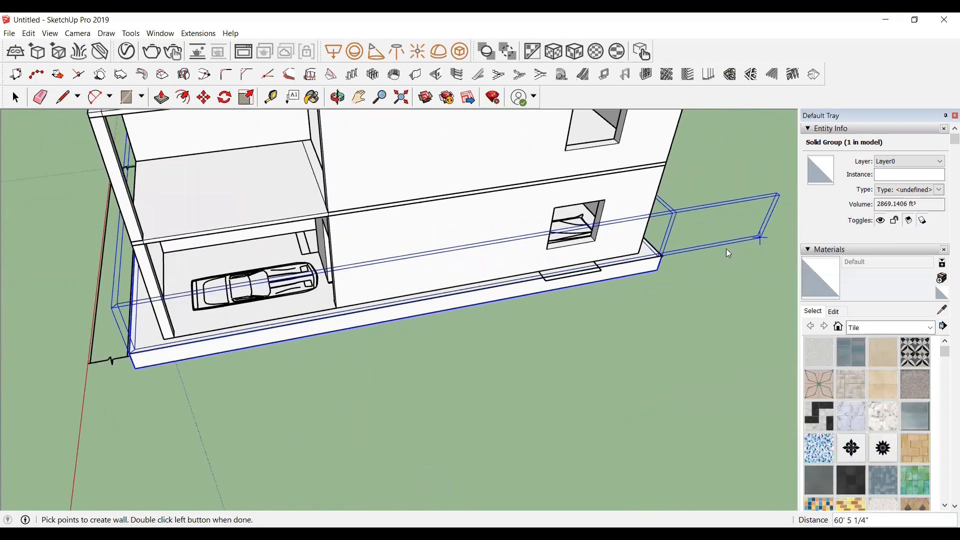
scroll(650, 255, "up", 5)
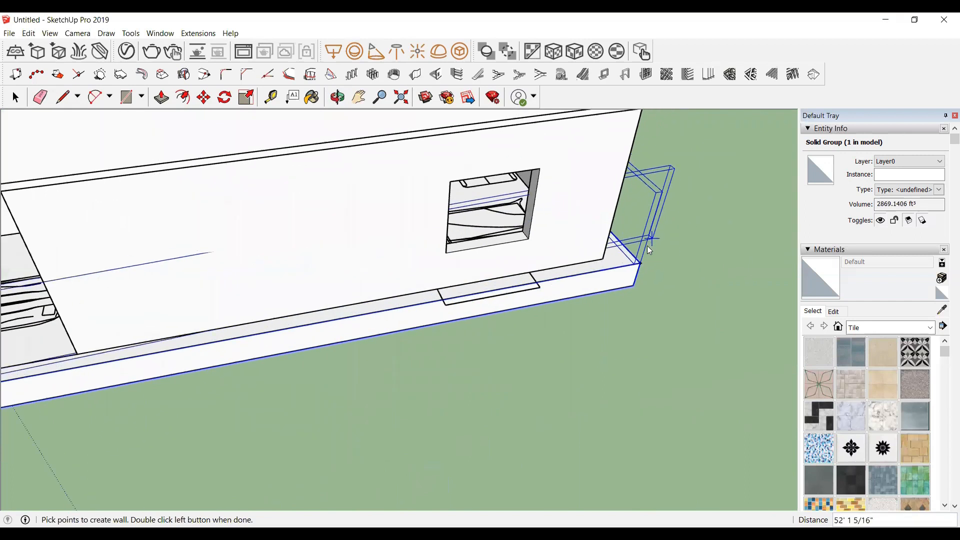
double_click(638, 272)
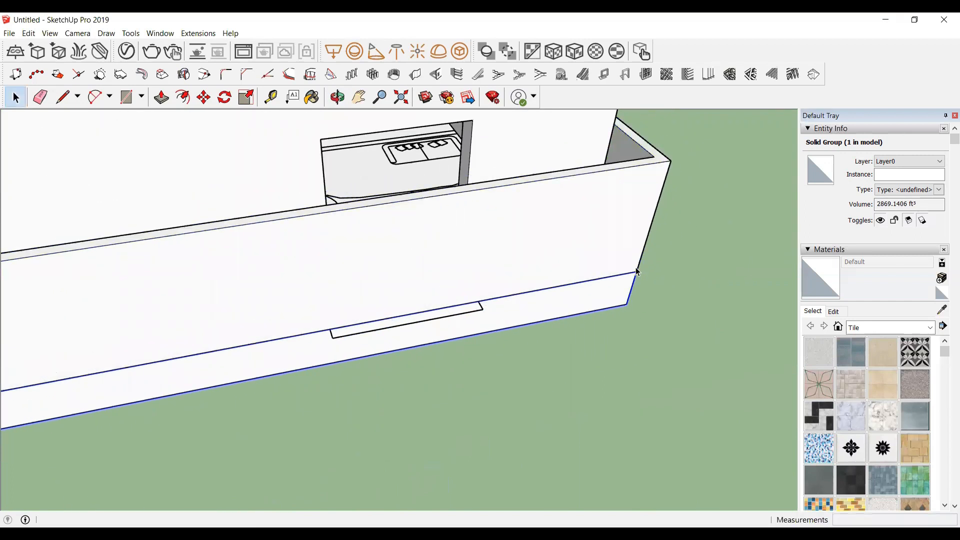
Step: Place a Tape Measure guide 3'6" in from the right end of the front boundary wall
scroll(703, 181, "down", 8)
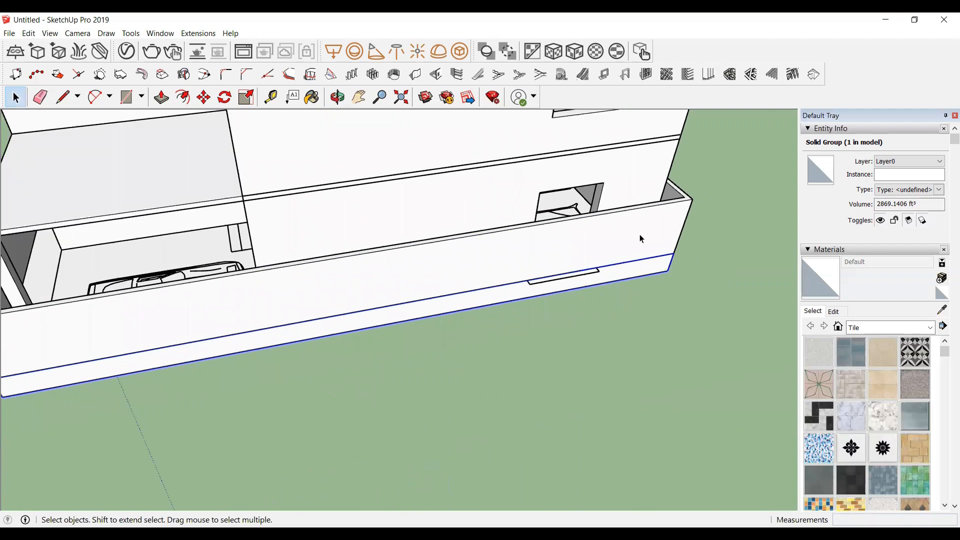
scroll(643, 229, "down", 2)
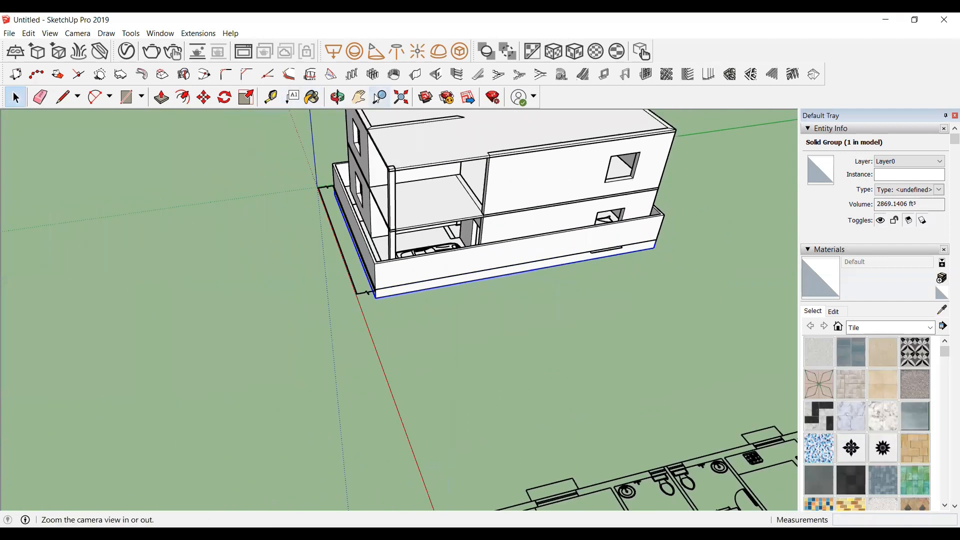
left_click(337, 97)
left_click_drag(331, 235, 400, 296)
left_click_drag(326, 268, 436, 339)
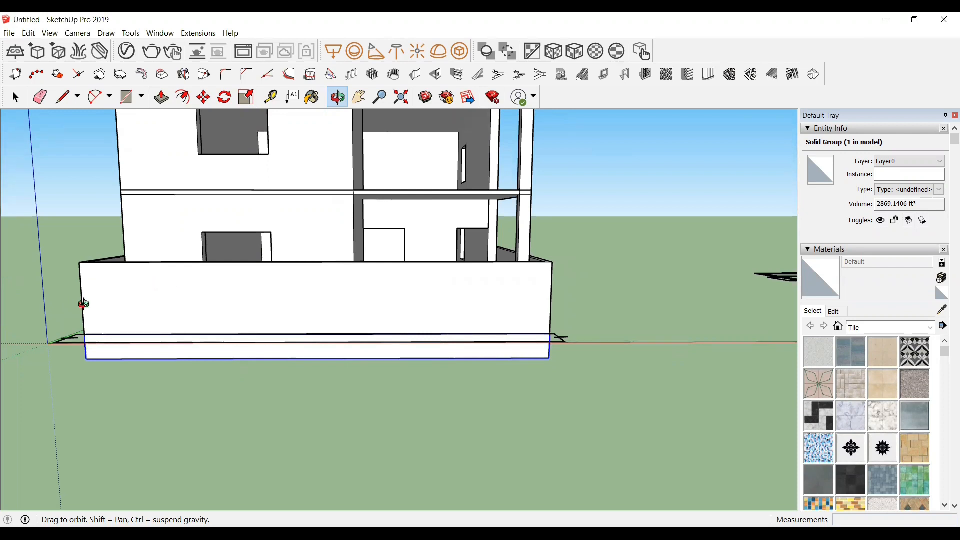
scroll(85, 303, "up", 1)
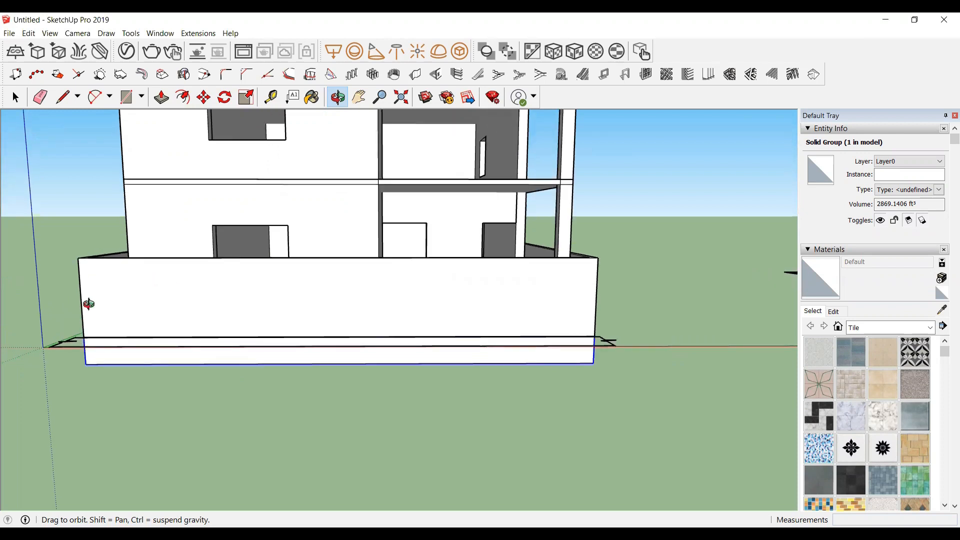
left_click(271, 99)
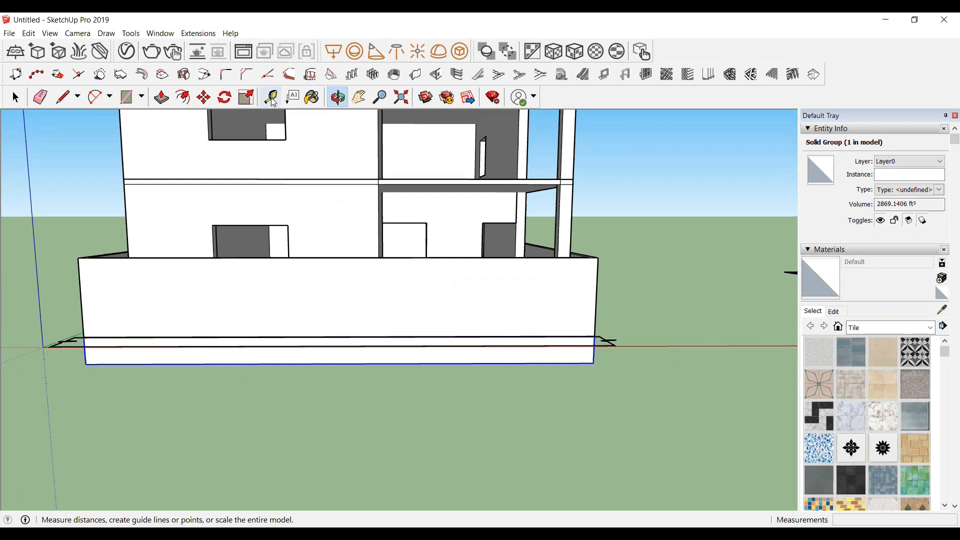
scroll(480, 324, "up", 1)
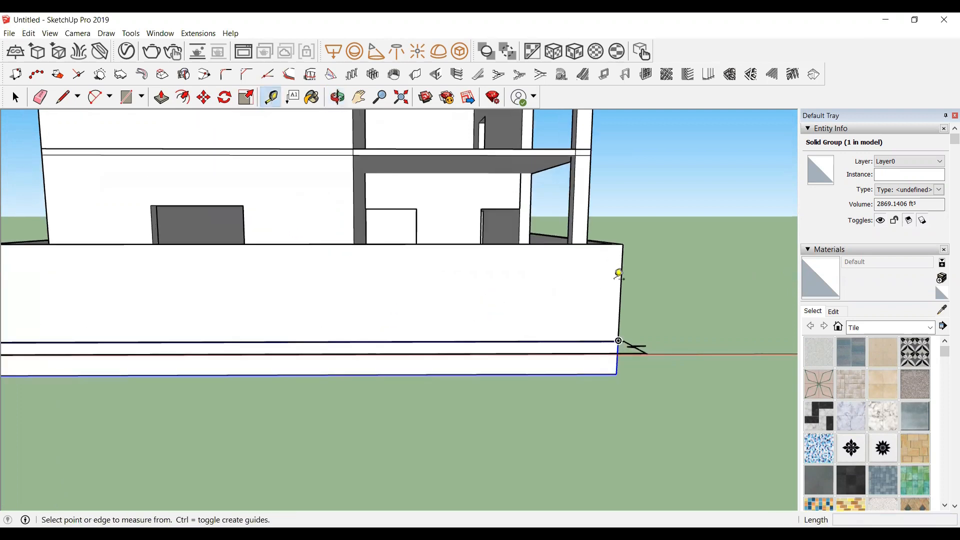
left_click(621, 282)
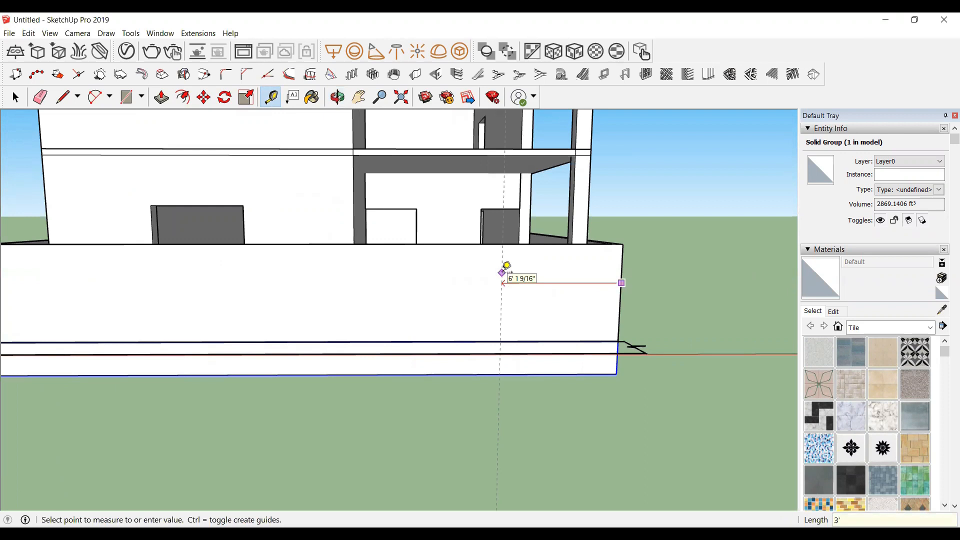
key("Return")
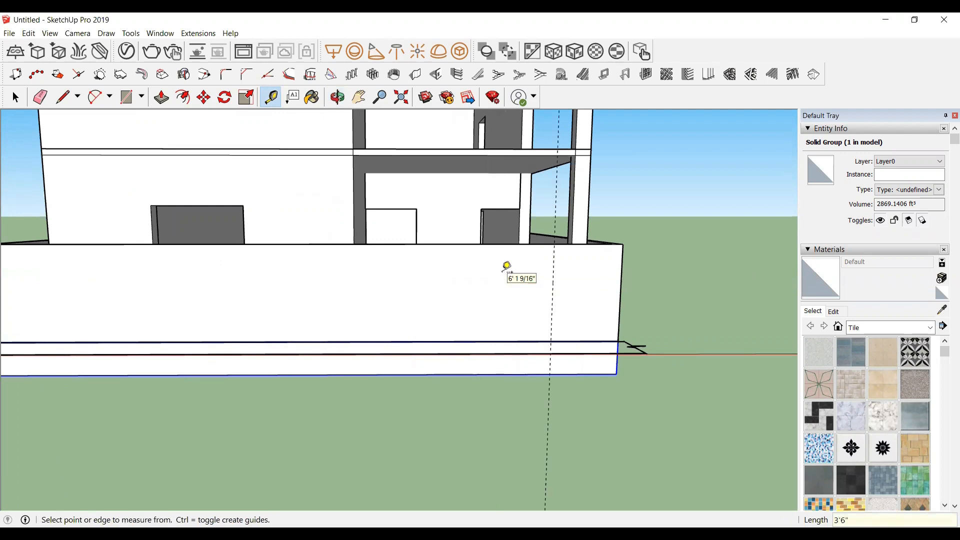
Step: Place a second guide 18'11 3/16" in from the left end of the front boundary wall
scroll(592, 317, "down", 2)
left_click(132, 312)
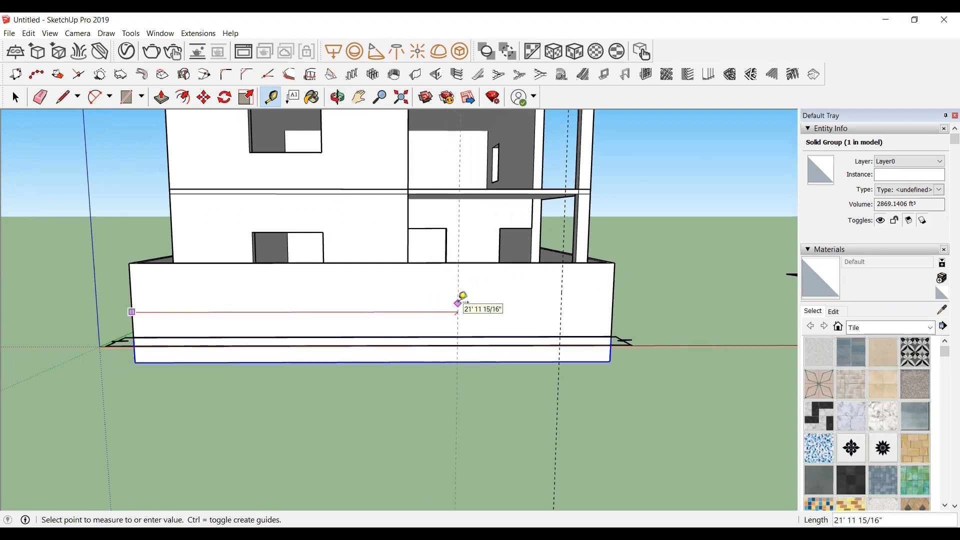
type("18'")
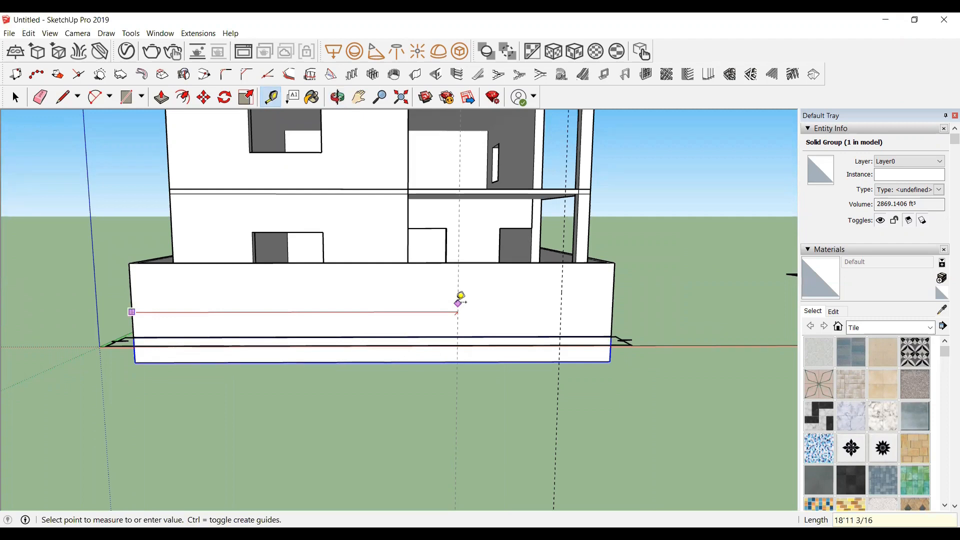
type("\"")
key("Return")
Step: Open the boundary wall group and draw a full-height rectangle between the two guides, about 10' wide
scroll(482, 307, "up", 2)
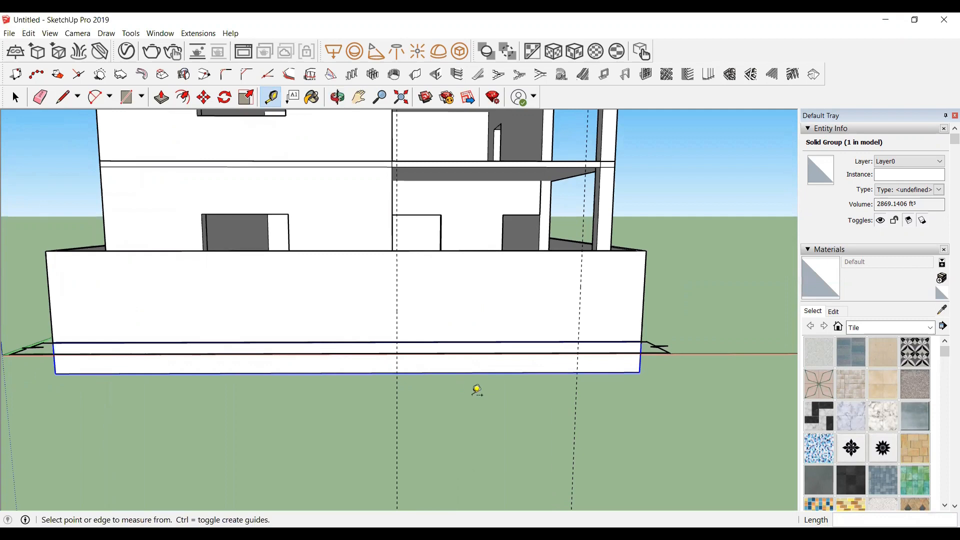
scroll(424, 254, "up", 1)
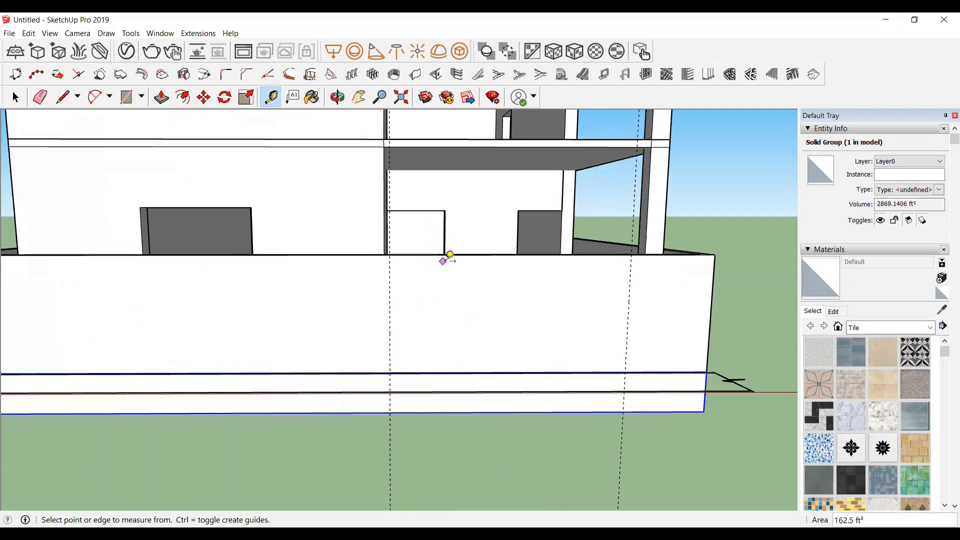
scroll(485, 313, "up", 1)
scroll(287, 268, "down", 1)
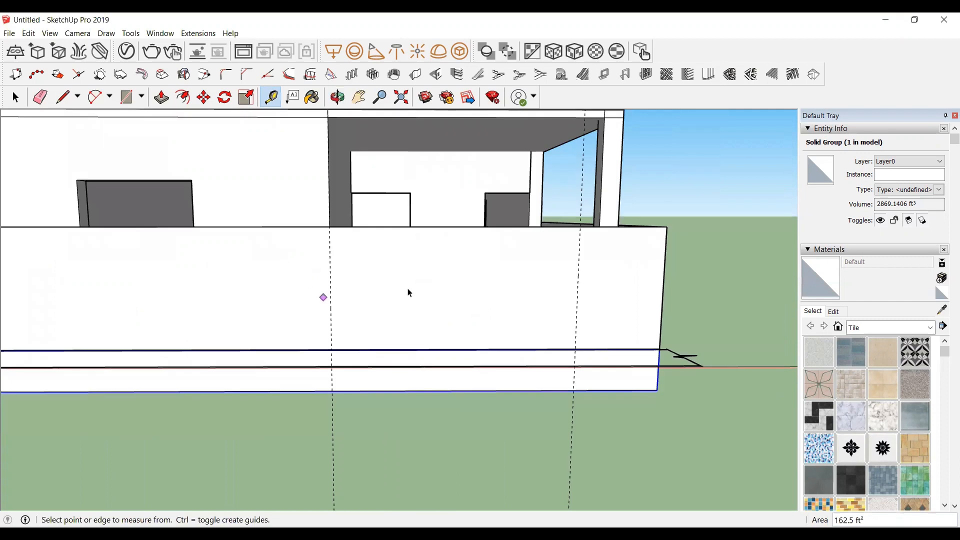
key("space")
double_click(454, 276)
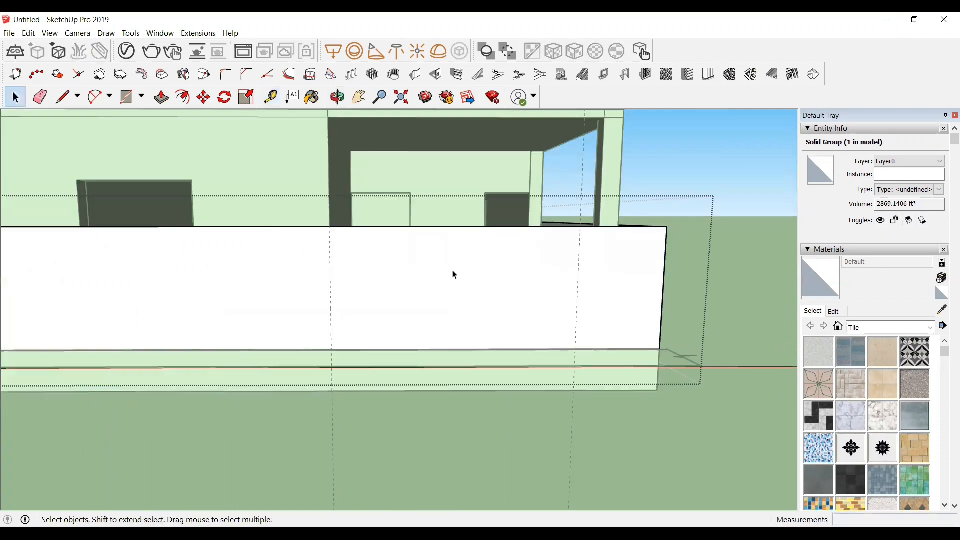
scroll(368, 259, "up", 1)
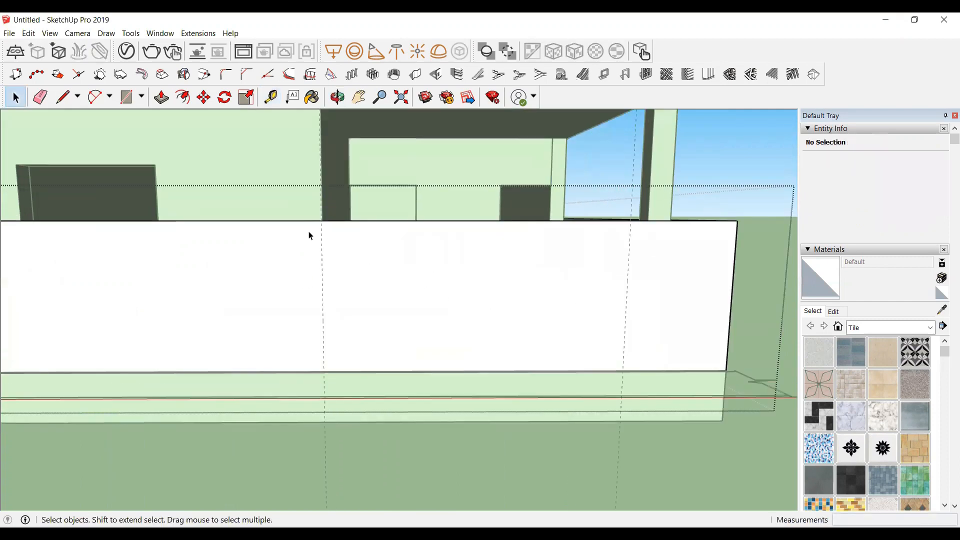
scroll(370, 265, "up", 1)
key("r")
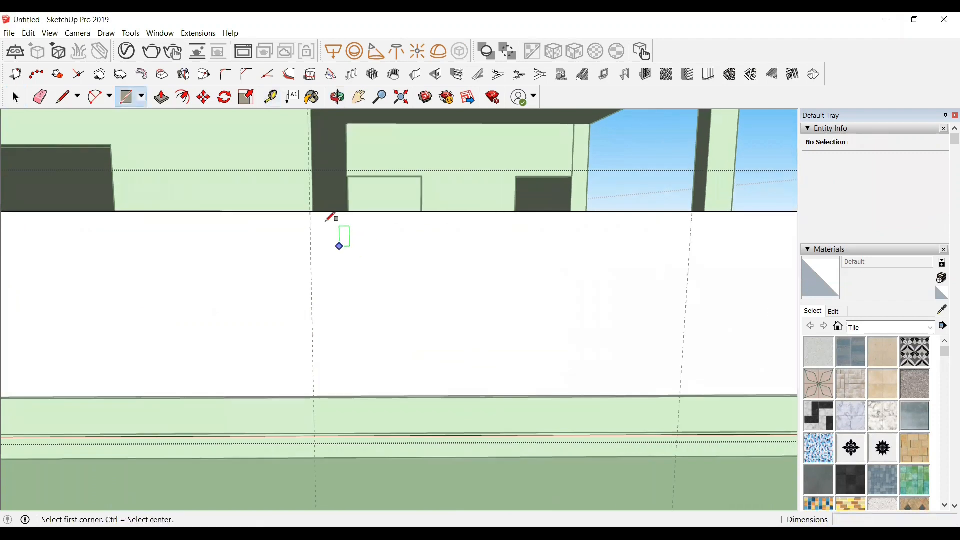
left_click(310, 211)
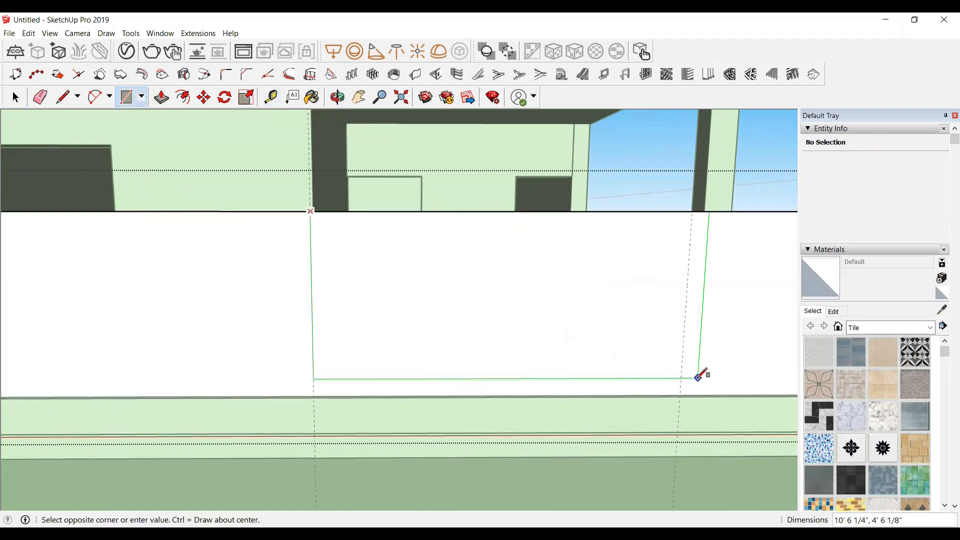
left_click(681, 393)
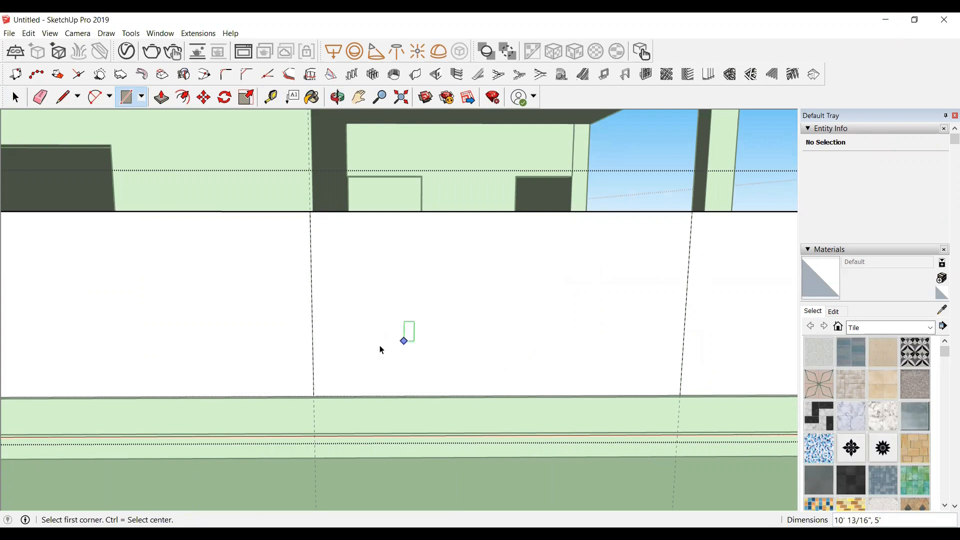
key("space")
Step: Push the rectangle back through the wall's 5" thickness to cut a gate opening
left_click(338, 97)
left_click_drag(318, 322, 564, 343)
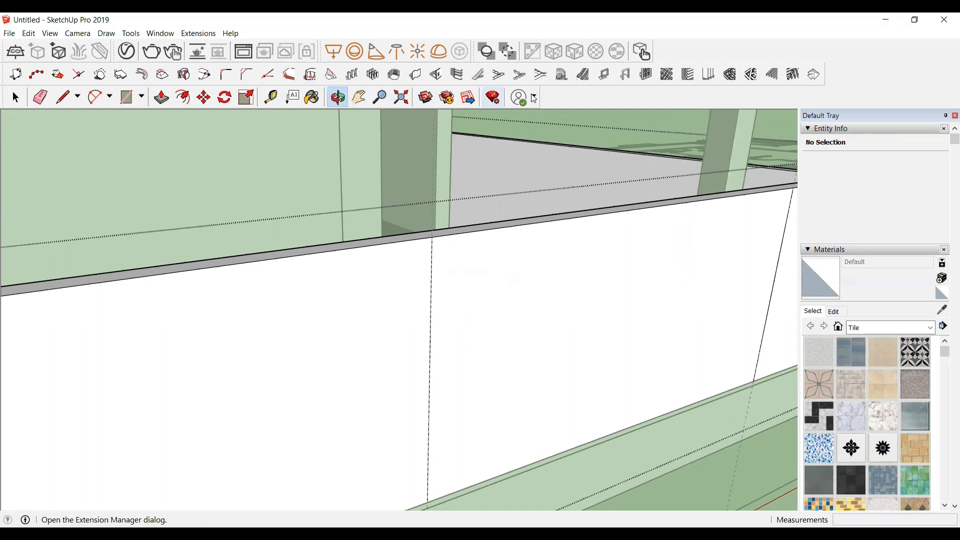
key("p")
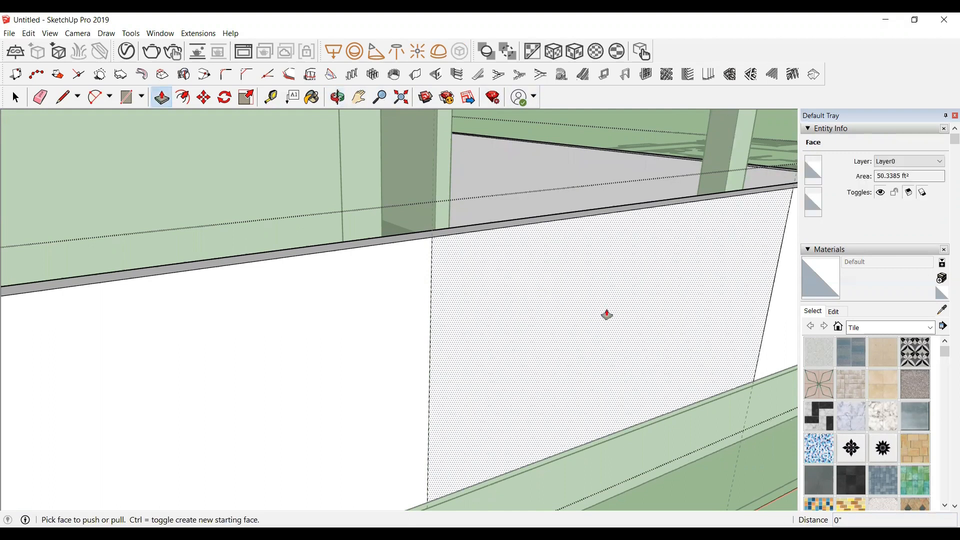
left_click(606, 315)
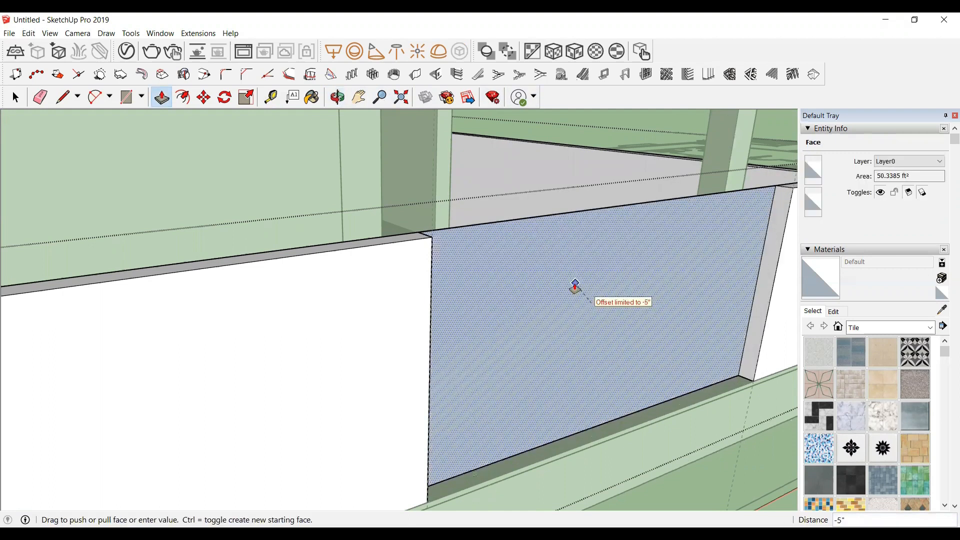
left_click(575, 284)
Step: Erase the leftover top edge so the gate opening is fully cleared
middle_click_drag(580, 277, 638, 223)
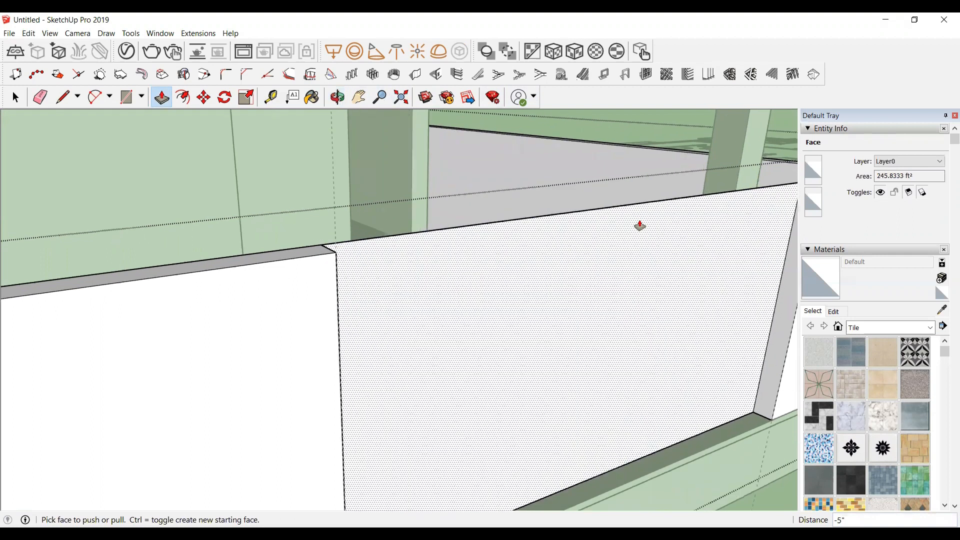
key("e")
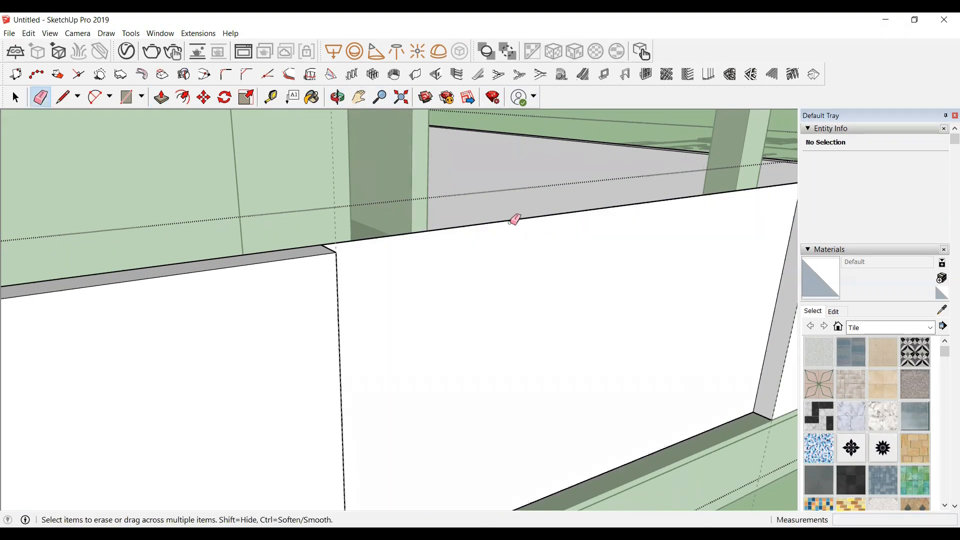
left_click(506, 221)
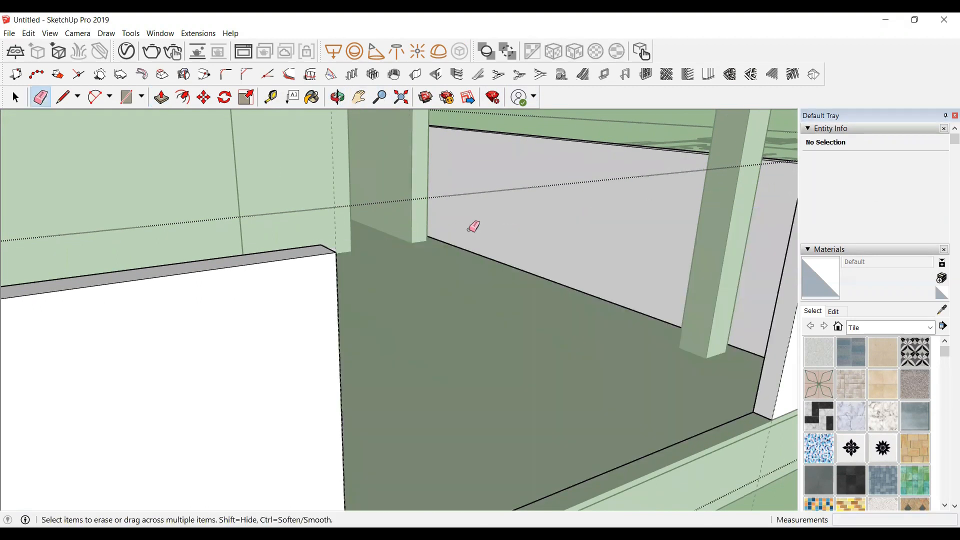
scroll(321, 239, "down", 5)
key("space")
left_click(738, 264)
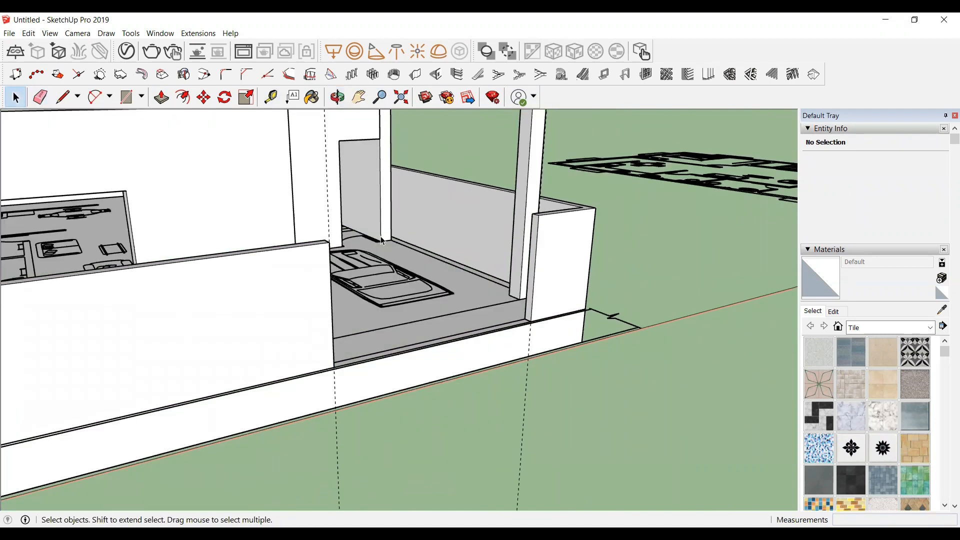
Step: Reopen Build Wall on the roof slab, edit the wall thickness value, and start building
left_click(337, 97)
left_click_drag(460, 326, 190, 260)
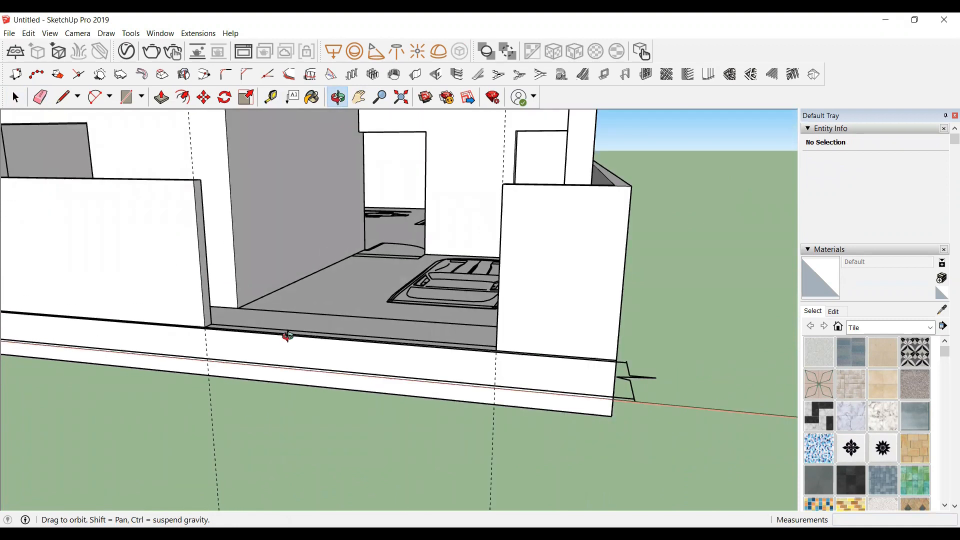
left_click_drag(206, 270, 255, 220)
left_click_drag(226, 150, 242, 269)
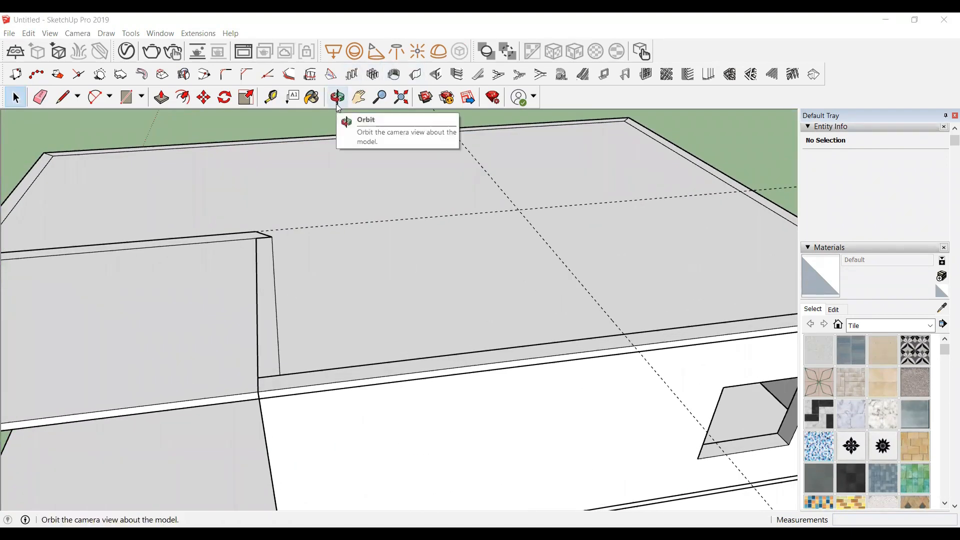
left_click(418, 75)
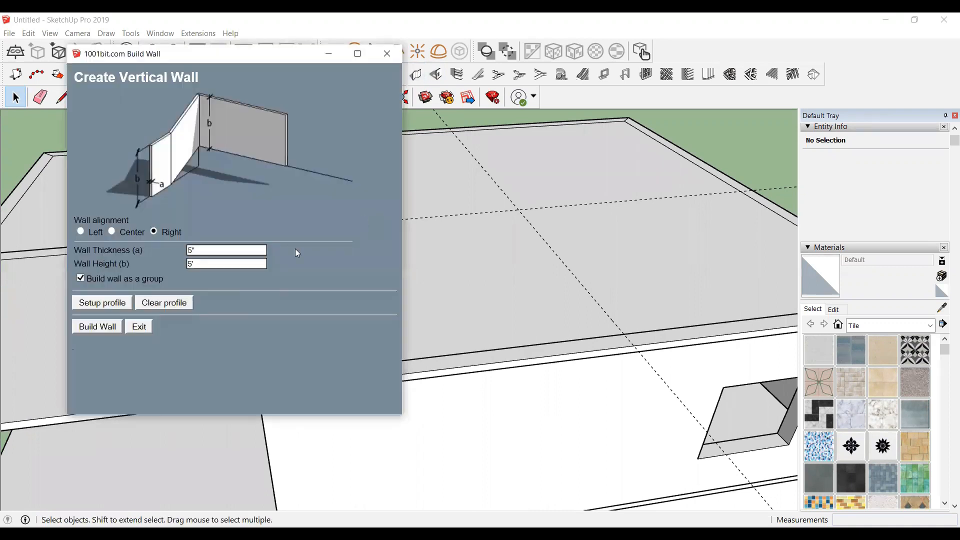
double_click(199, 251)
type("0")
left_click(97, 327)
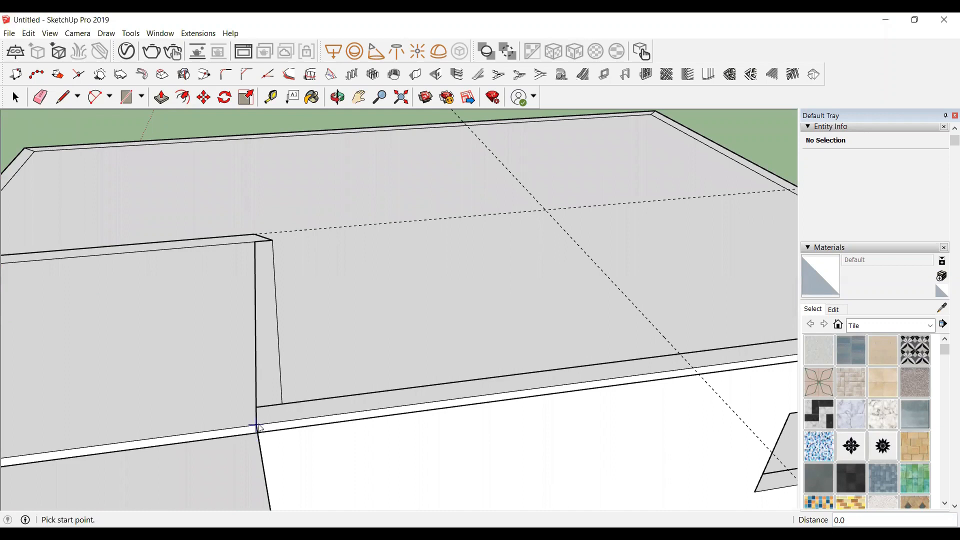
Step: Build walls around the stair tower outline on the roof slab, closing the loop back at the starting corner
left_click(257, 426)
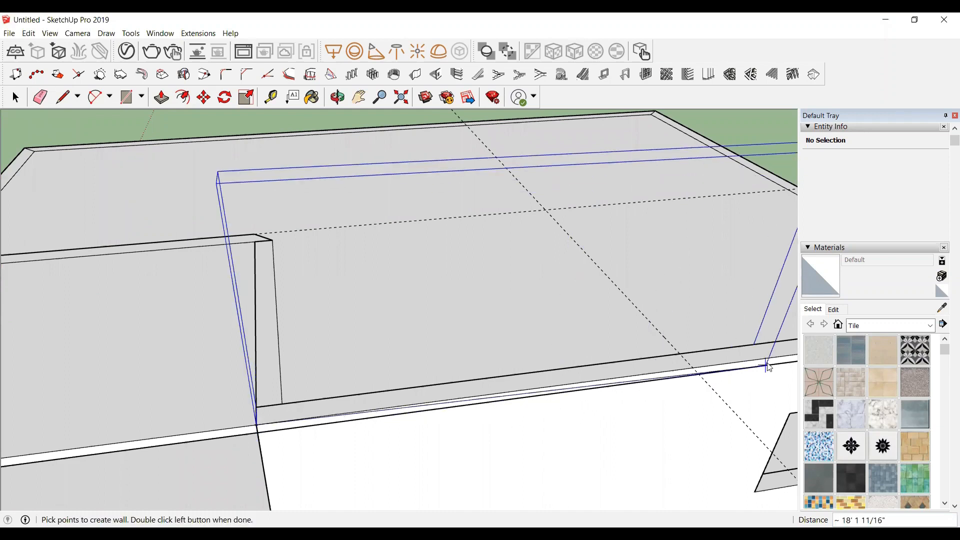
left_click(693, 369)
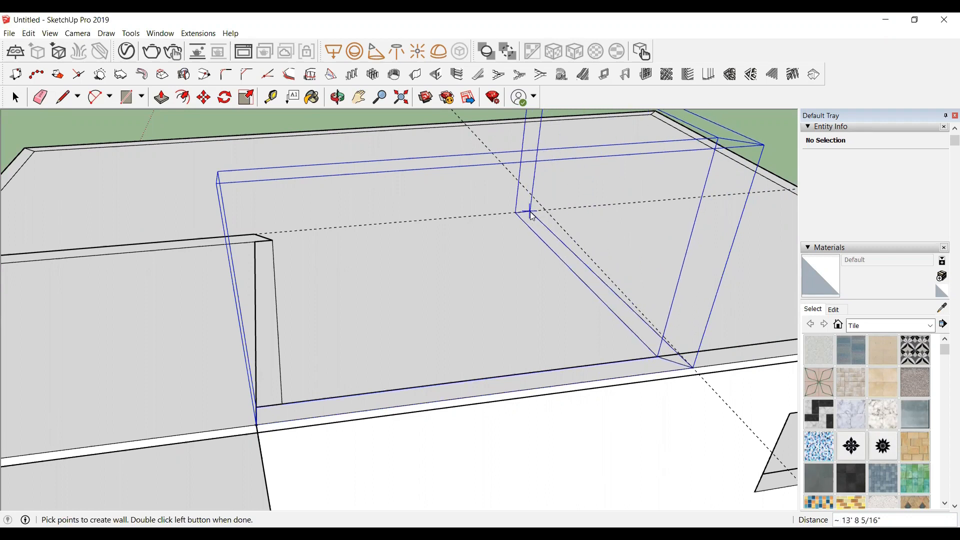
left_click(539, 212)
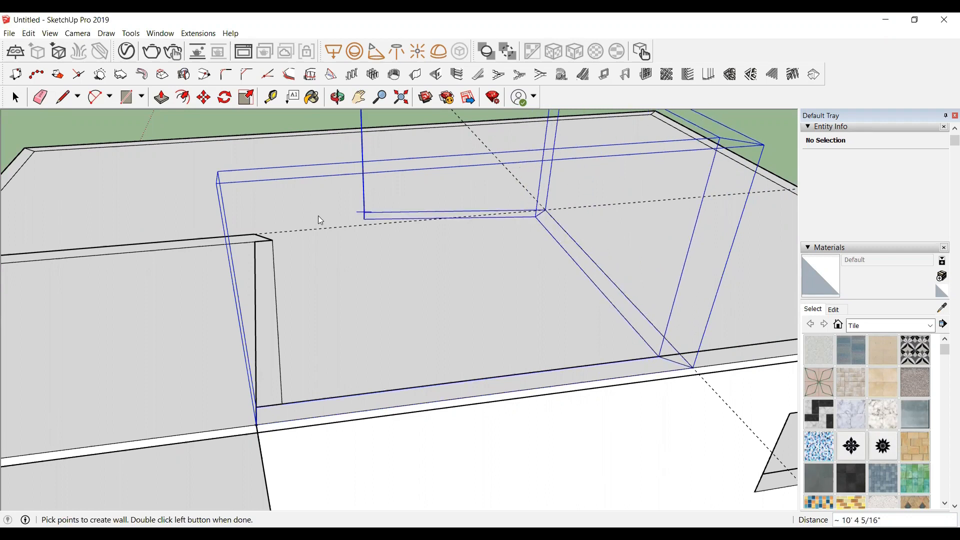
left_click(255, 235)
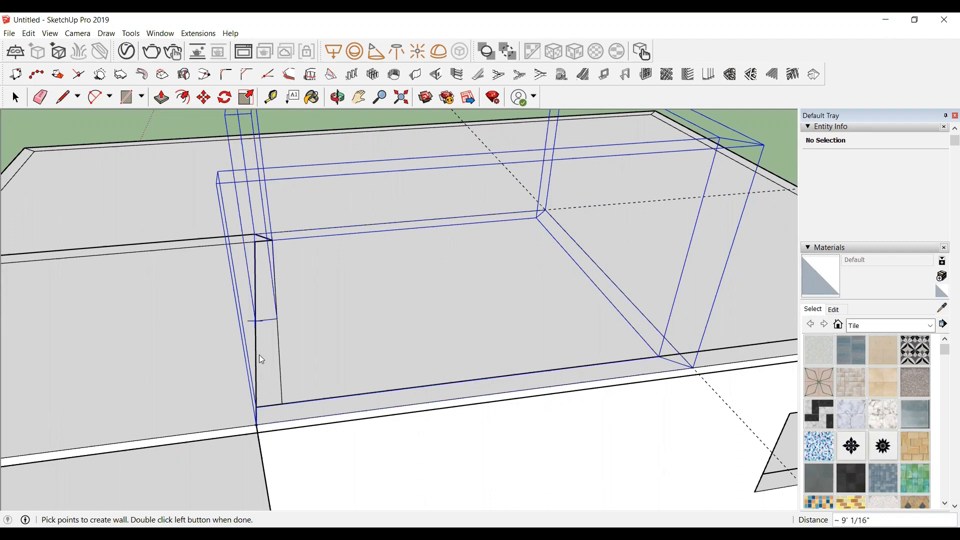
double_click(270, 400)
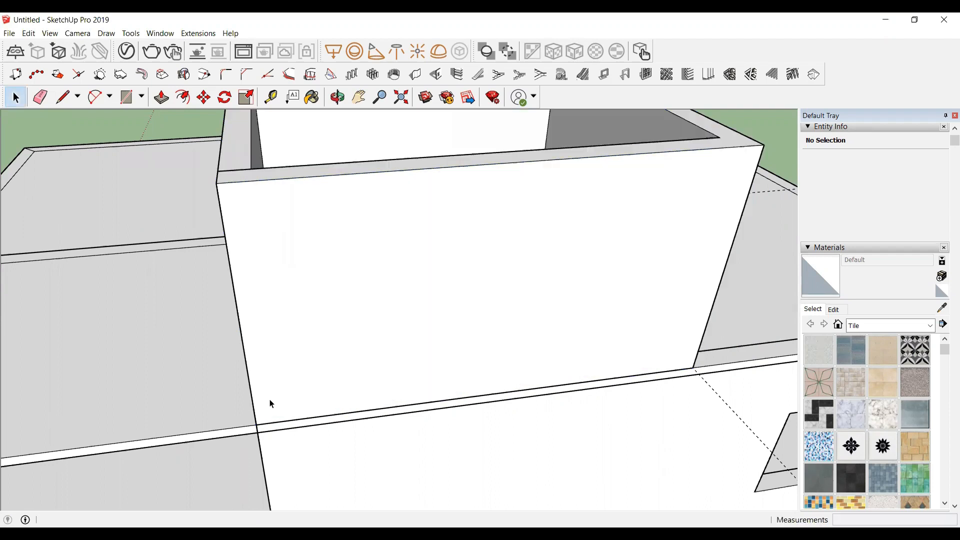
Step: Place guides on the stair tower's front wall for a door: two vertical guides about 1' and 3' in, and a height guide about 6'6"
scroll(269, 399, "down", 5)
scroll(269, 399, "down", 3)
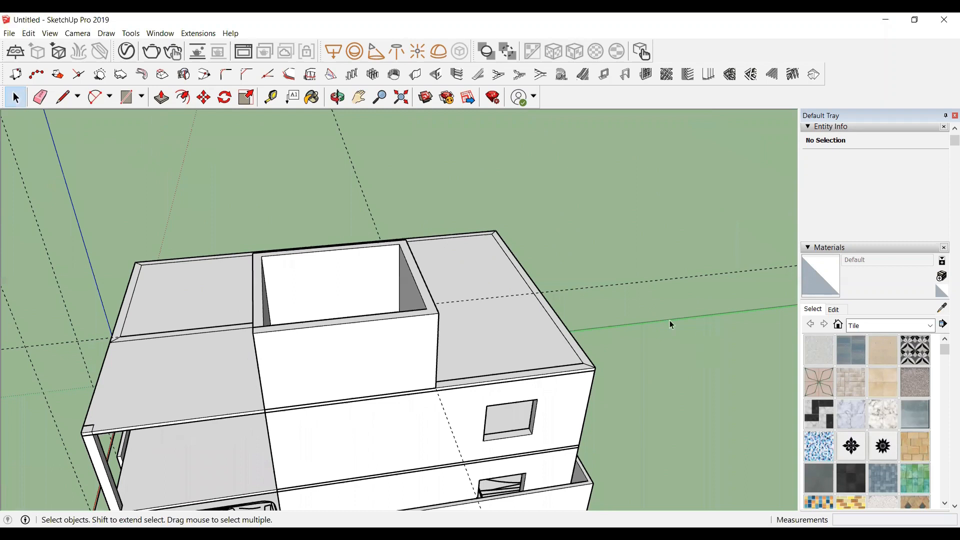
left_click(338, 97)
left_click_drag(302, 362, 464, 304)
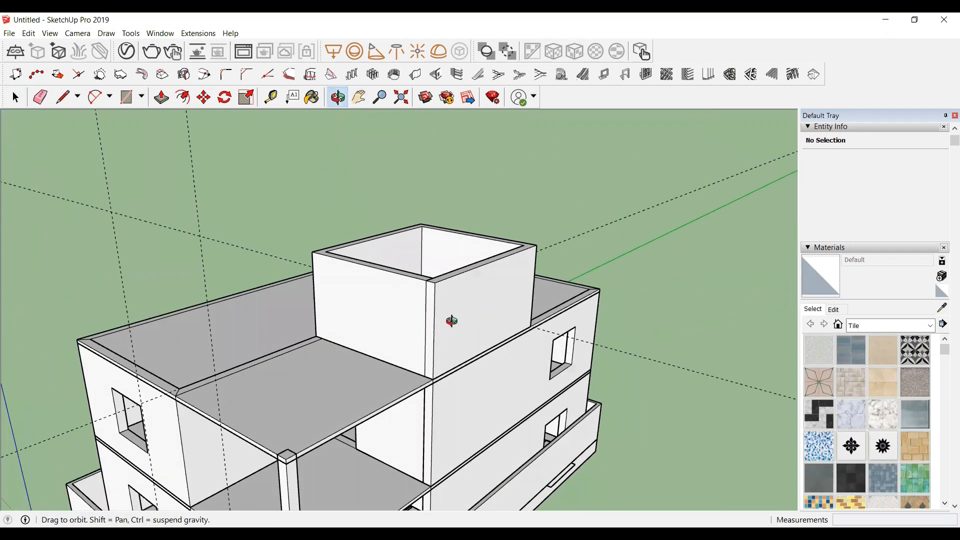
left_click_drag(199, 269, 370, 283)
scroll(424, 244, "up", 2)
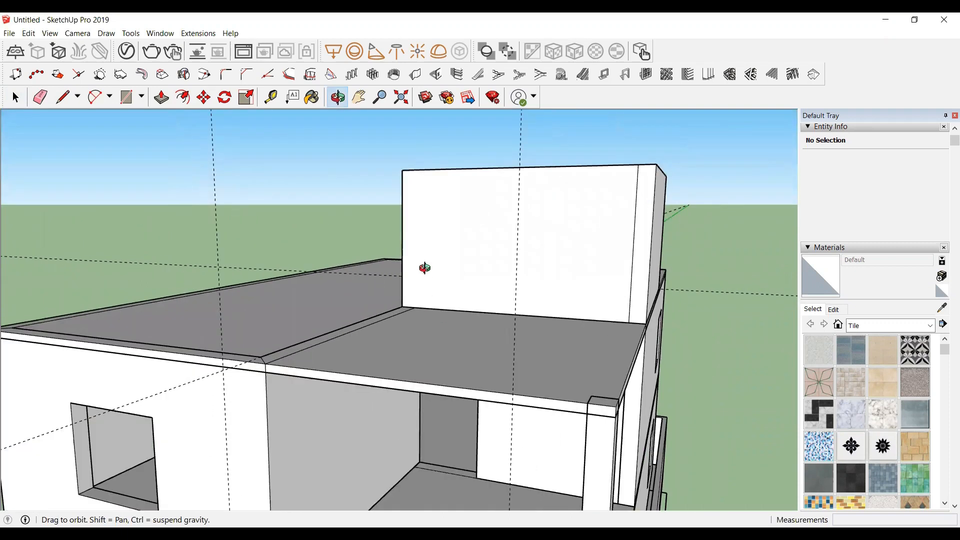
scroll(433, 279, "up", 4)
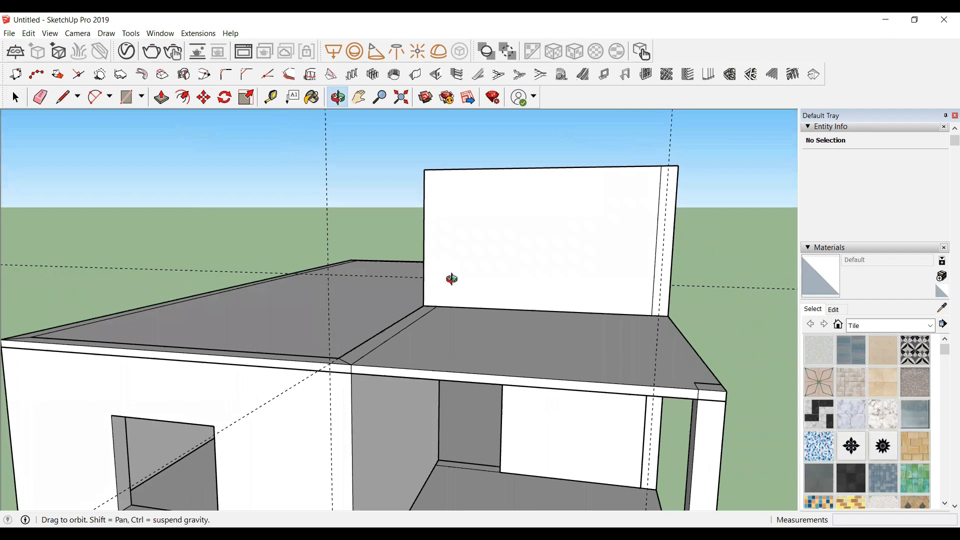
scroll(451, 279, "down", 1)
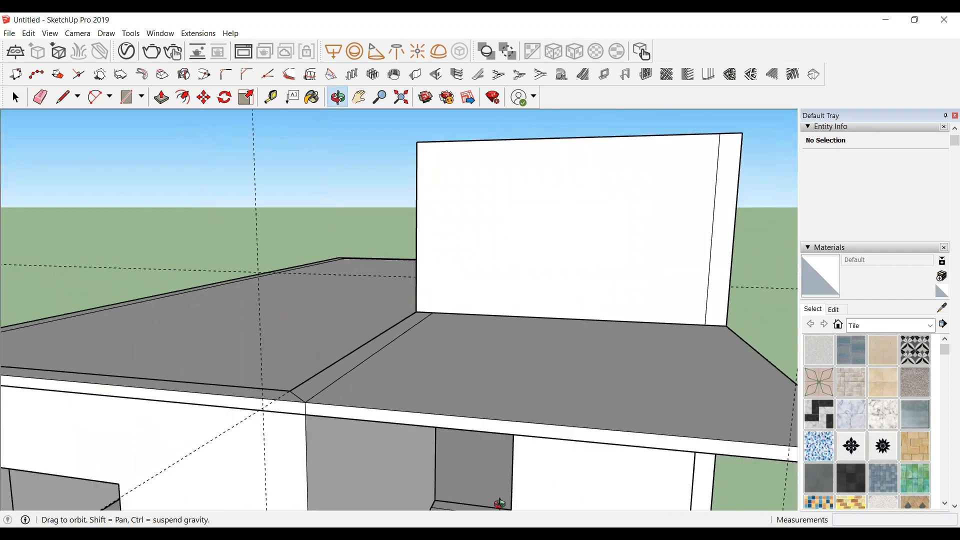
scroll(332, 113, "down", 2)
left_click(403, 225)
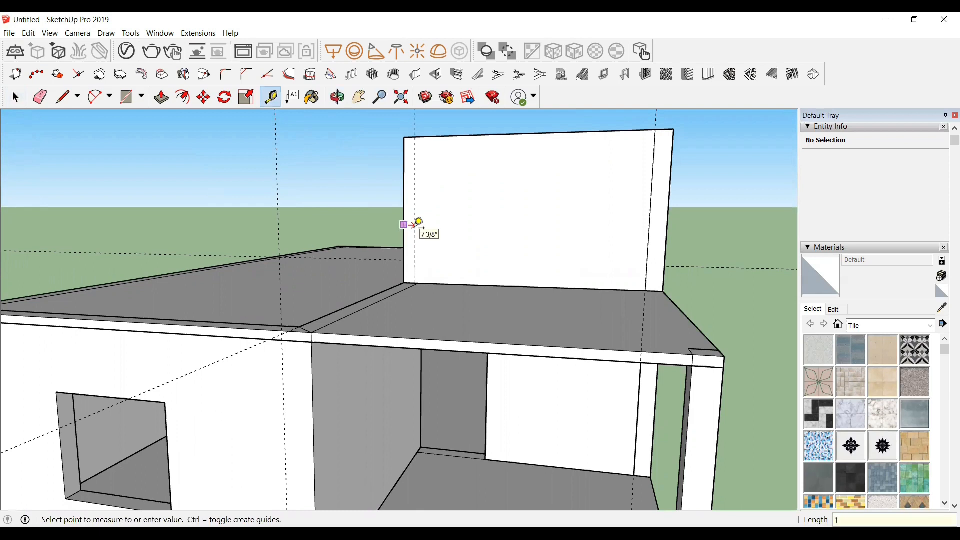
key("Return")
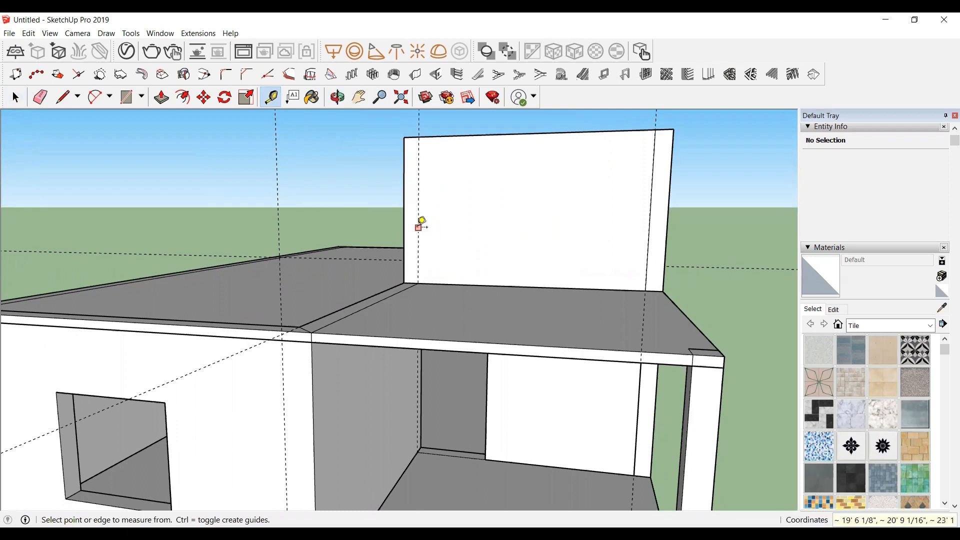
left_click(446, 235)
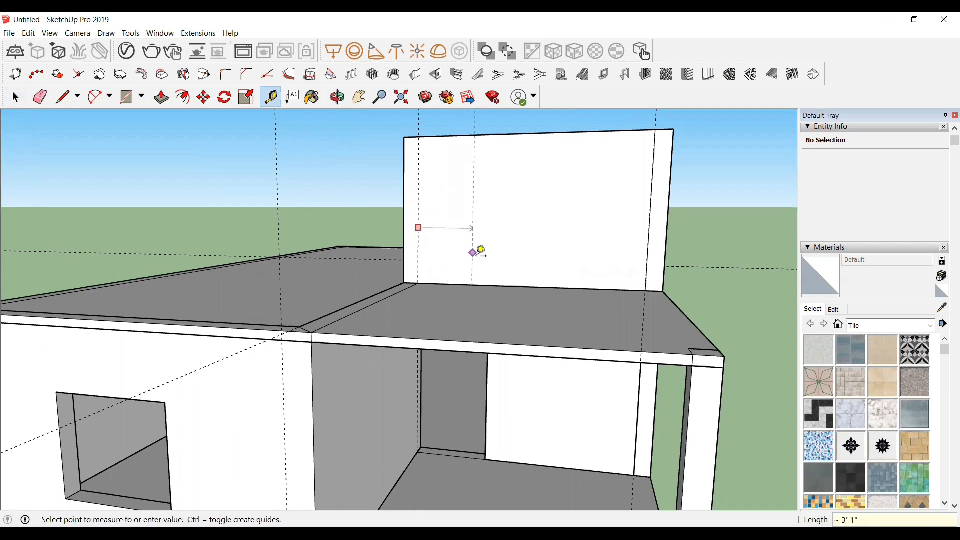
key("Return")
scroll(431, 239, "up", 2)
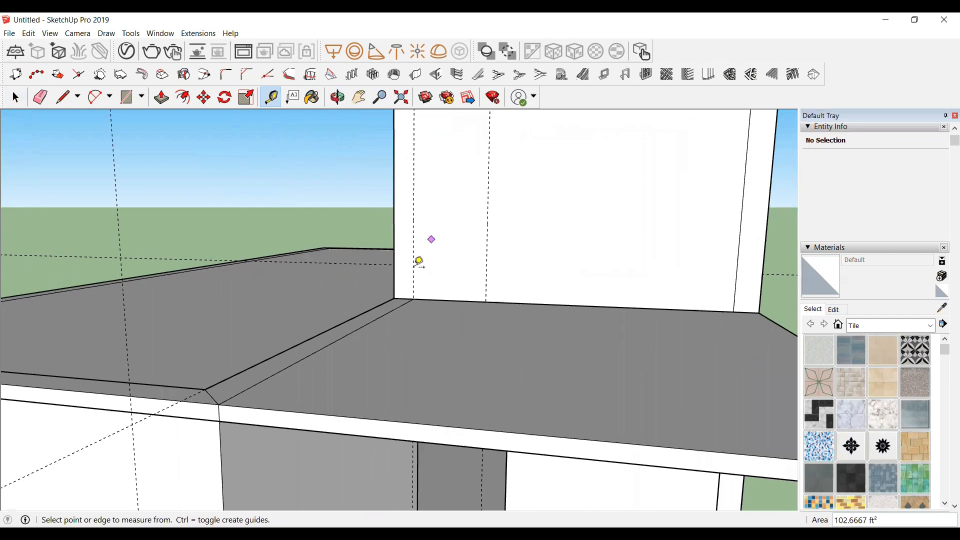
left_click(444, 300)
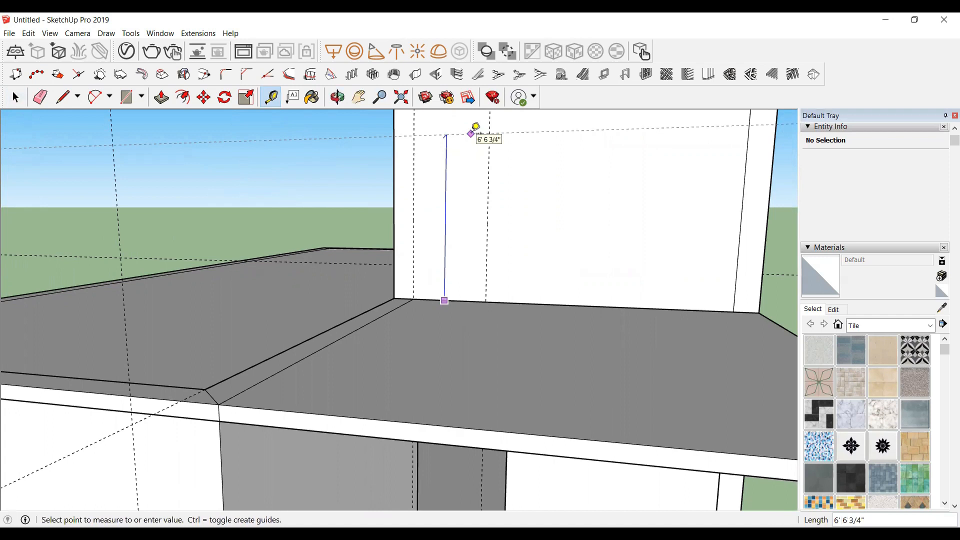
left_click(481, 121)
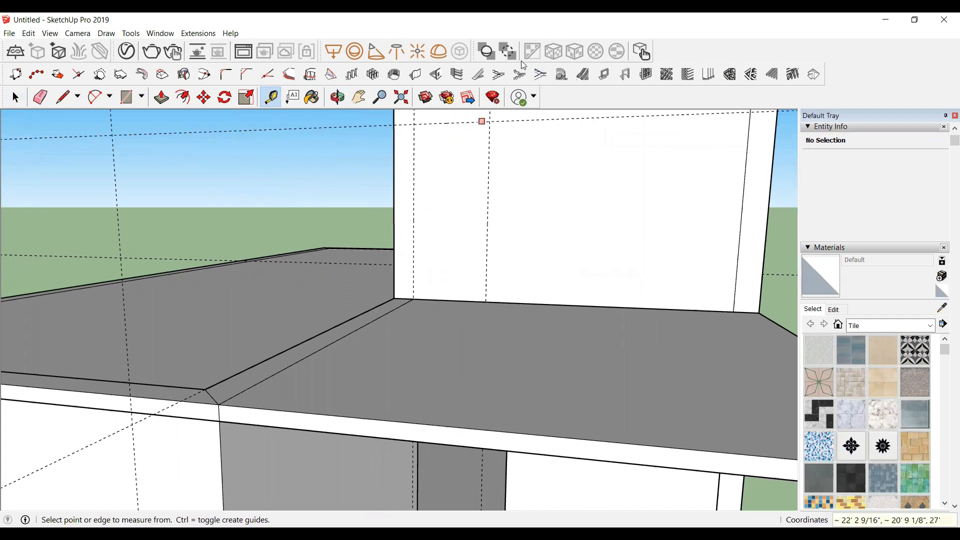
Step: Cut a door opening in the stair tower wall between the vertical guides up to the height guide
left_click(438, 76)
left_click(120, 318)
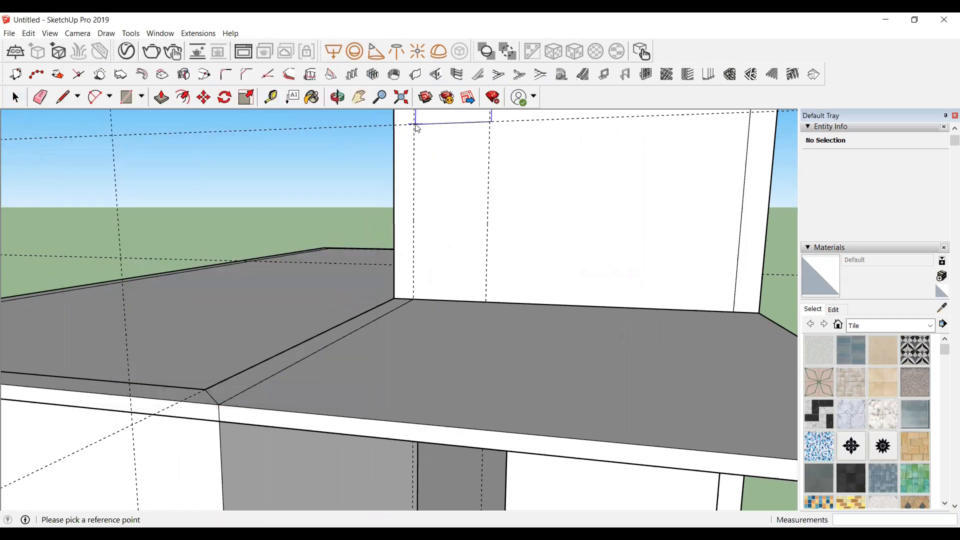
scroll(420, 130, "up", 1)
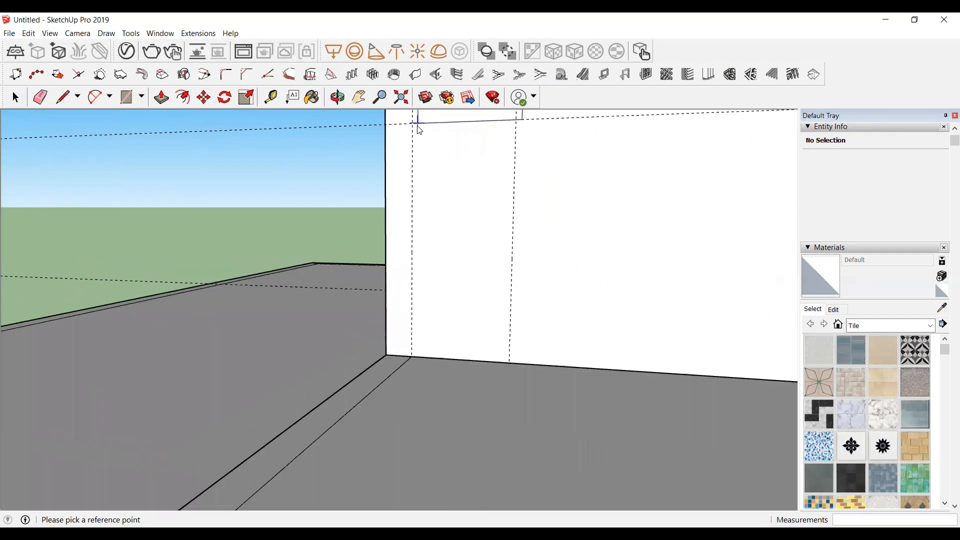
left_click(414, 129)
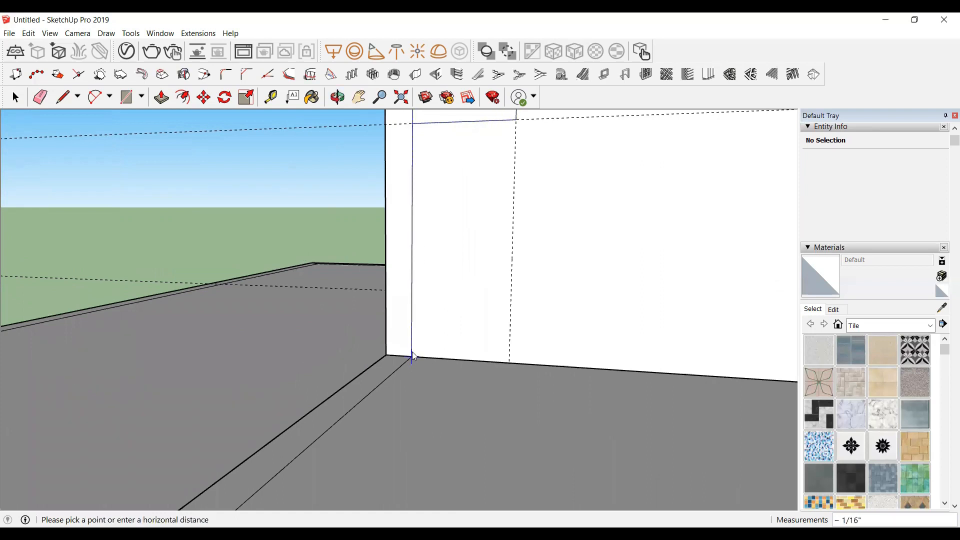
left_click(501, 360)
left_click(505, 361)
scroll(365, 311, "down", 5)
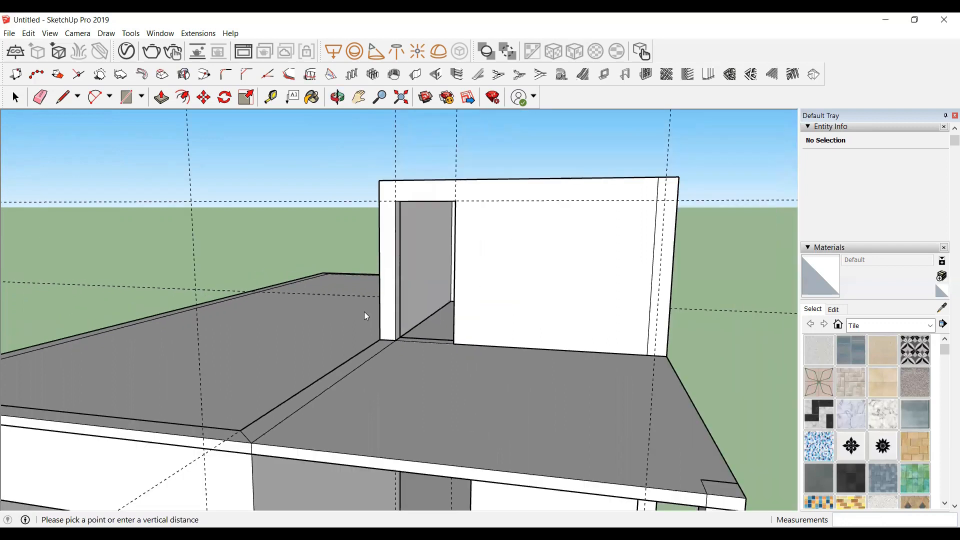
scroll(376, 320, "up", 2)
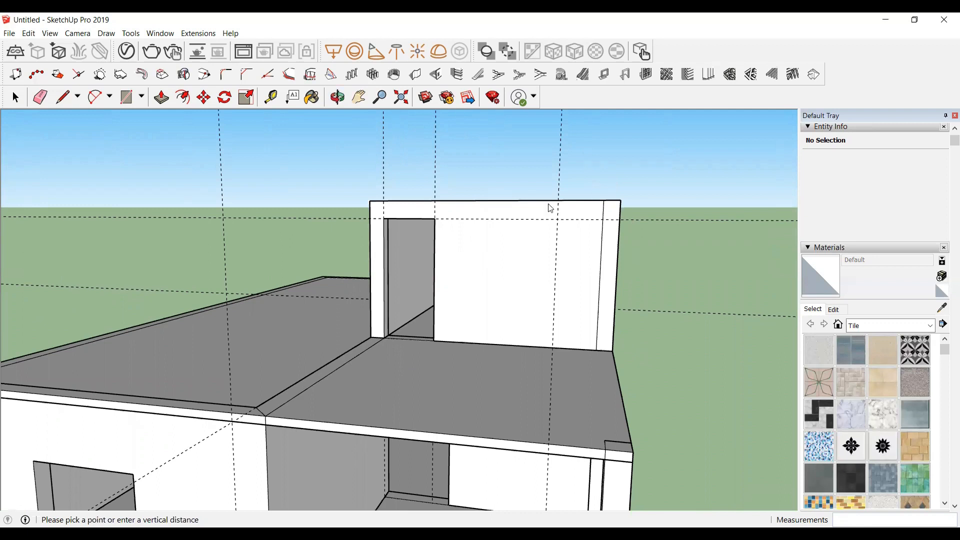
Step: Draw a rectangle across the top of the stair tower walls to cap it
left_click(338, 97)
left_click_drag(595, 222, 472, 154)
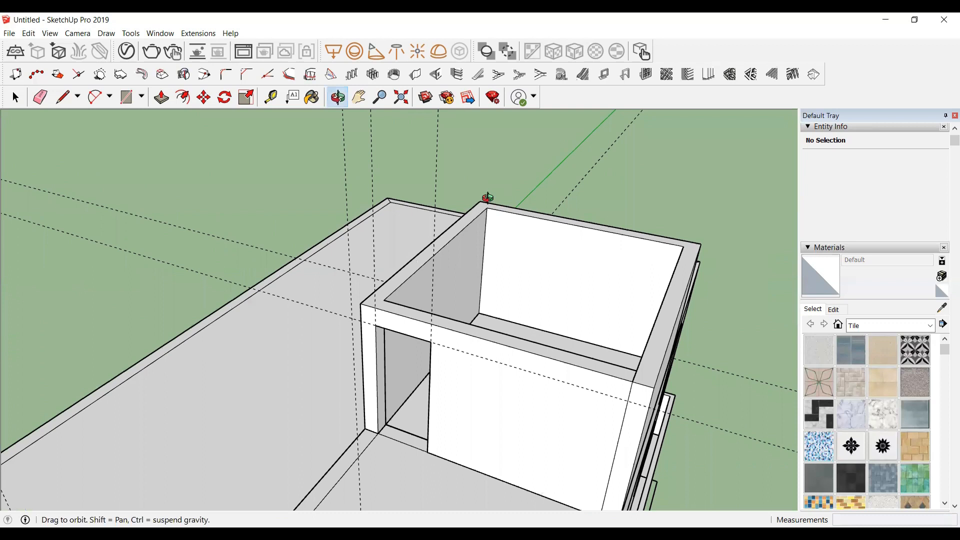
left_click_drag(527, 242, 659, 262)
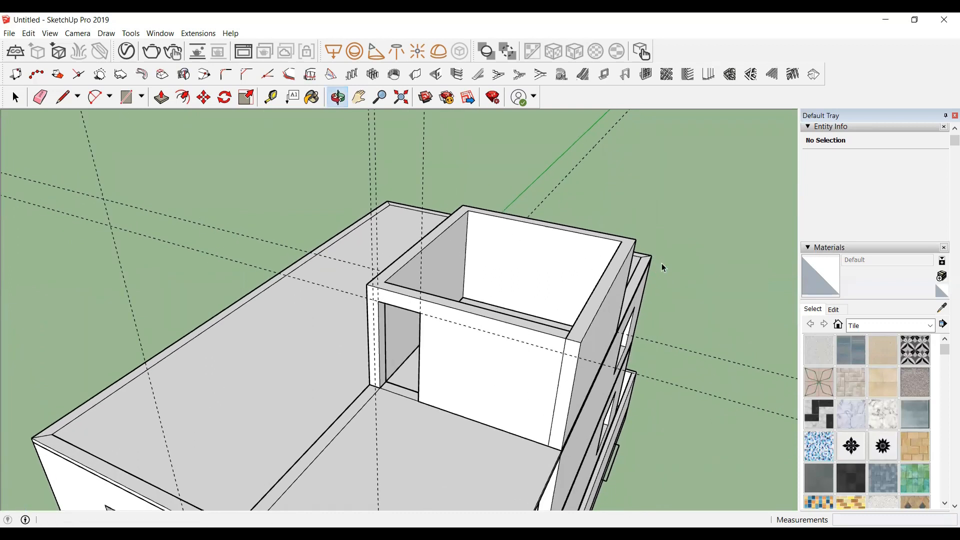
key("space")
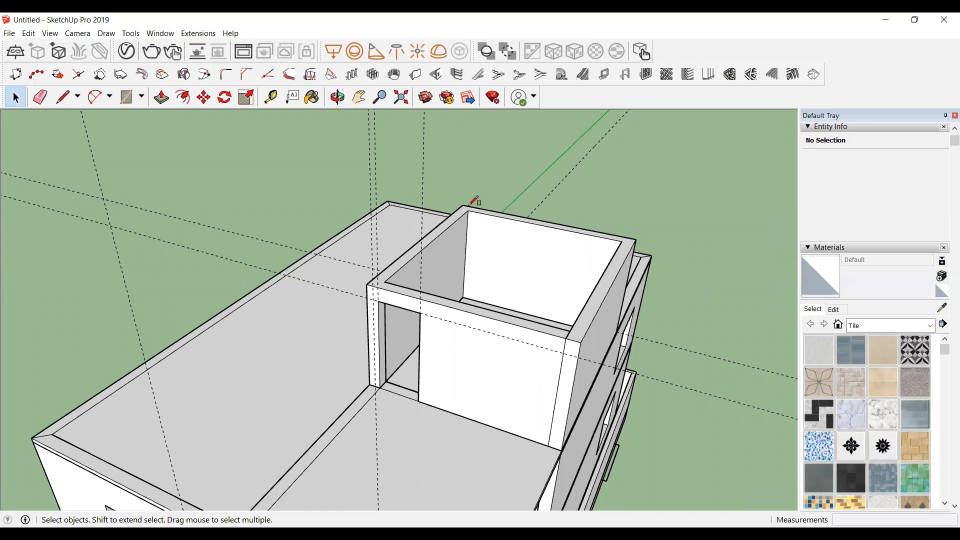
key("r")
left_click(463, 204)
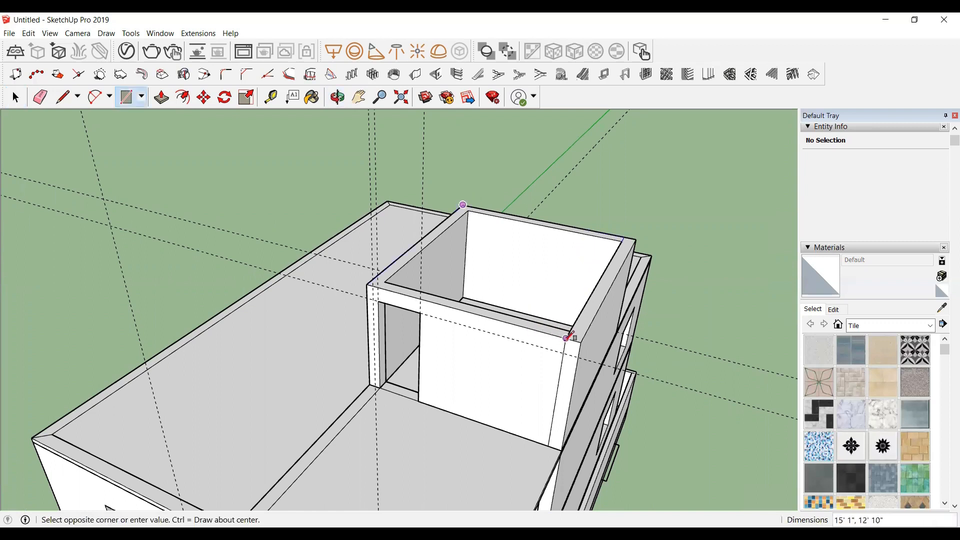
left_click(582, 341)
key("space")
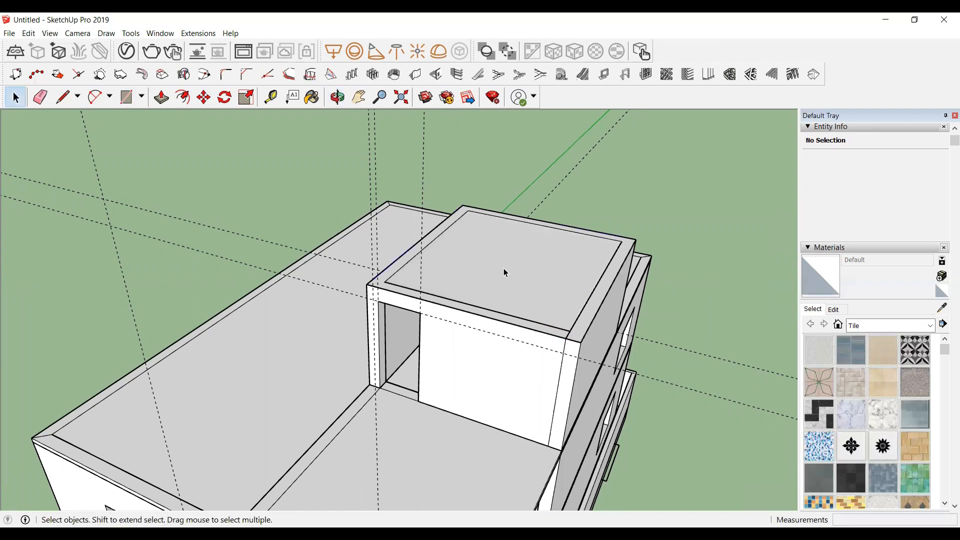
Step: Select the stair tower cap face with its edges and make it a group
double_click(505, 239)
scroll(502, 283, "up", 2)
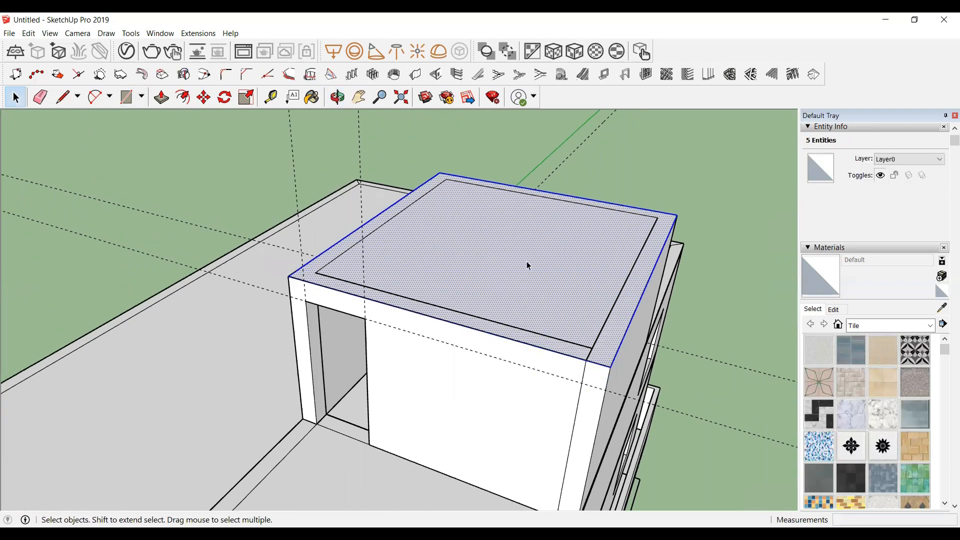
right_click(499, 231)
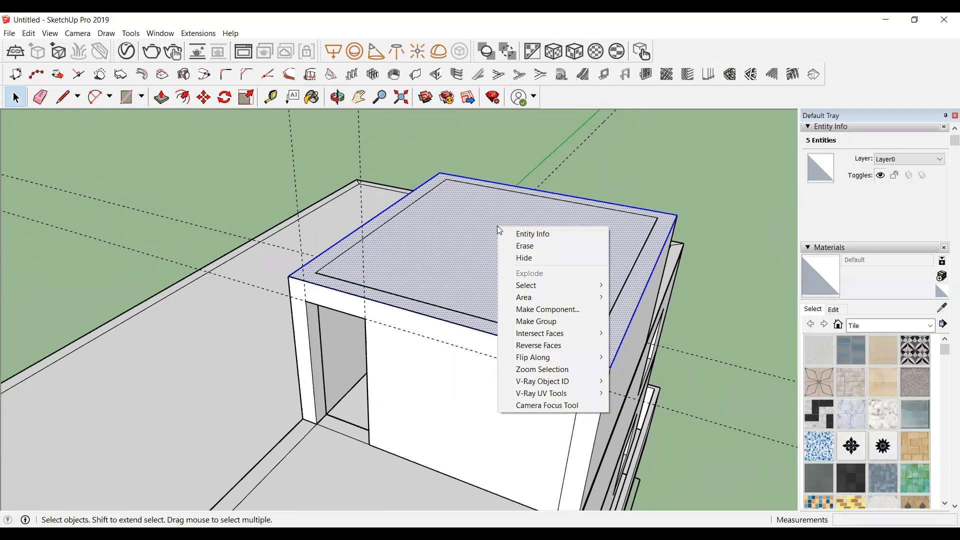
left_click(547, 323)
scroll(478, 257, "down", 5)
middle_click_drag(478, 257, 188, 219)
scroll(252, 211, "down", 2)
scroll(410, 191, "up", 2)
middle_click_drag(494, 389, 343, 320)
middle_click_drag(438, 170, 466, 165)
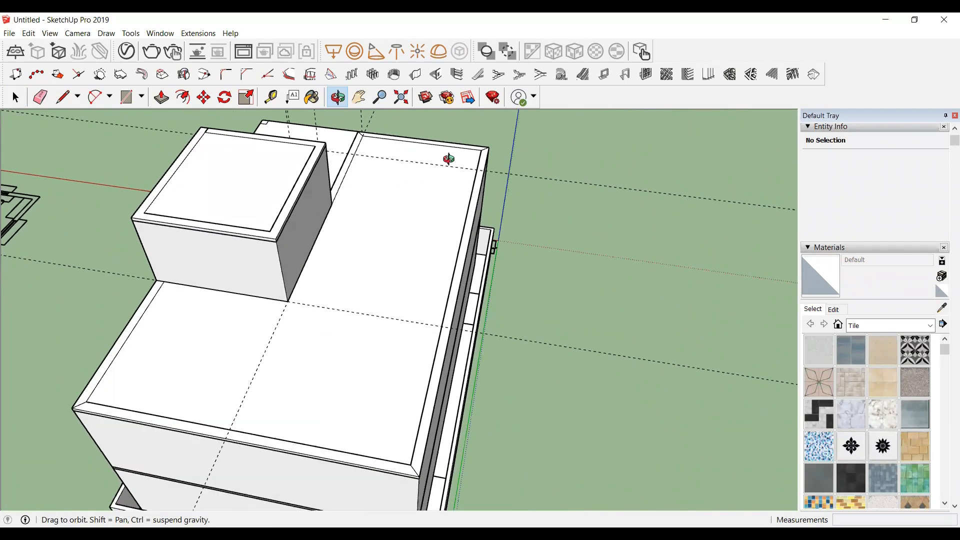
left_click(416, 76)
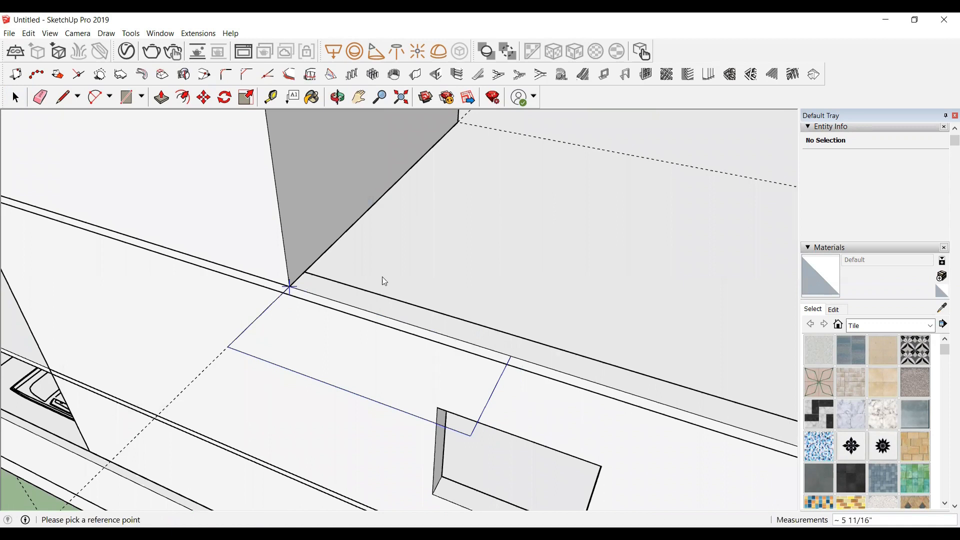
left_click(381, 278)
scroll(310, 292, "up", 3)
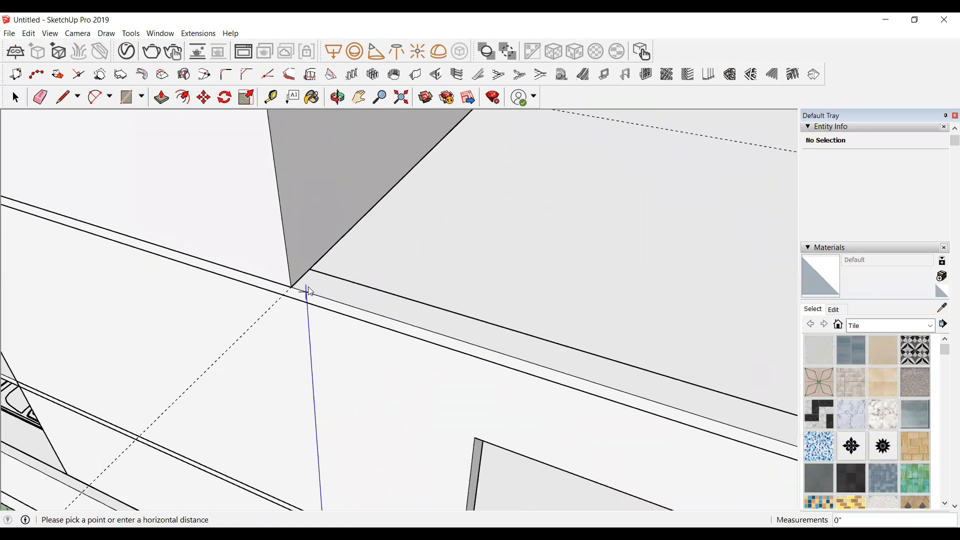
key("space")
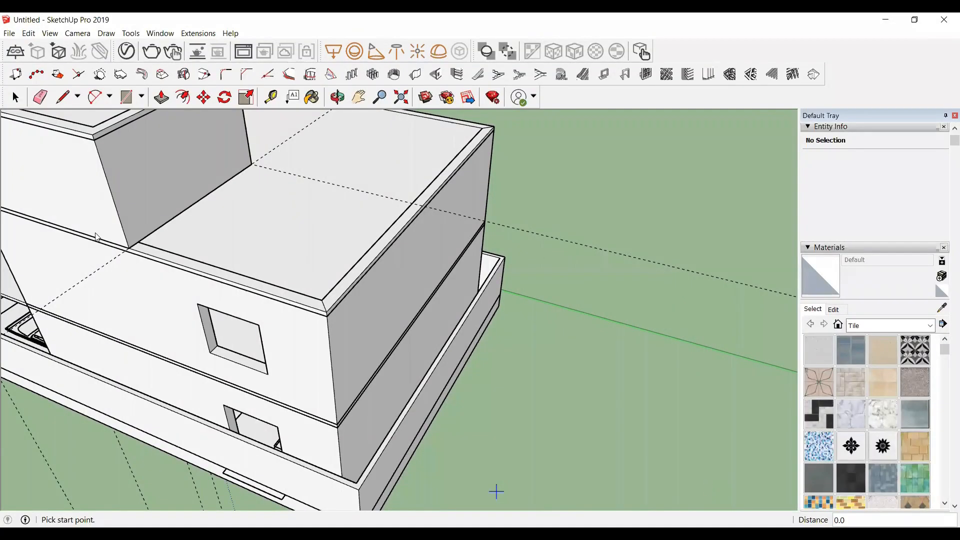
Step: Draw parapet walls along the edges of the upper roof slab with the wall tool, finishing at the starting corner
scroll(155, 246, "up", 5)
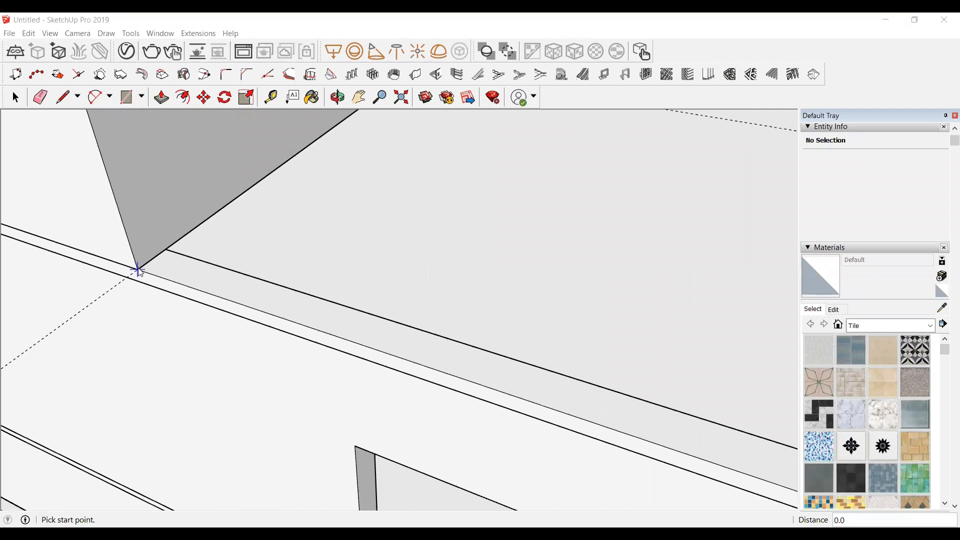
left_click(137, 270)
scroll(243, 297, "down", 4)
scroll(604, 409, "up", 5)
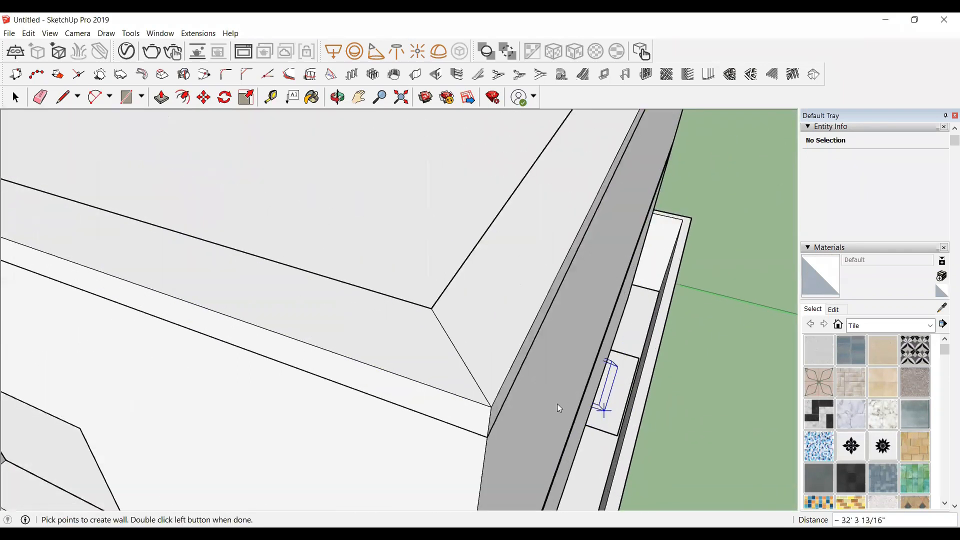
left_click(488, 408)
scroll(283, 450, "down", 8)
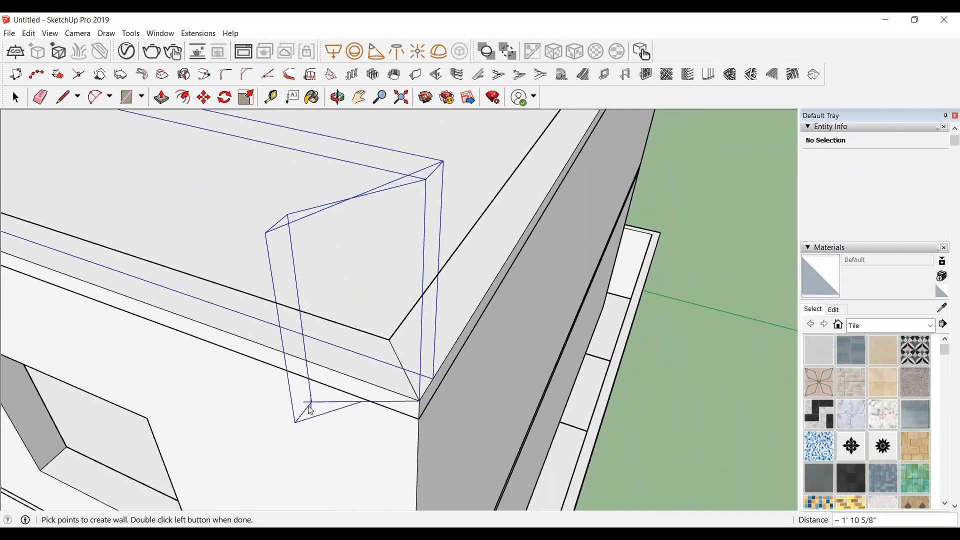
scroll(280, 447, "down", 3)
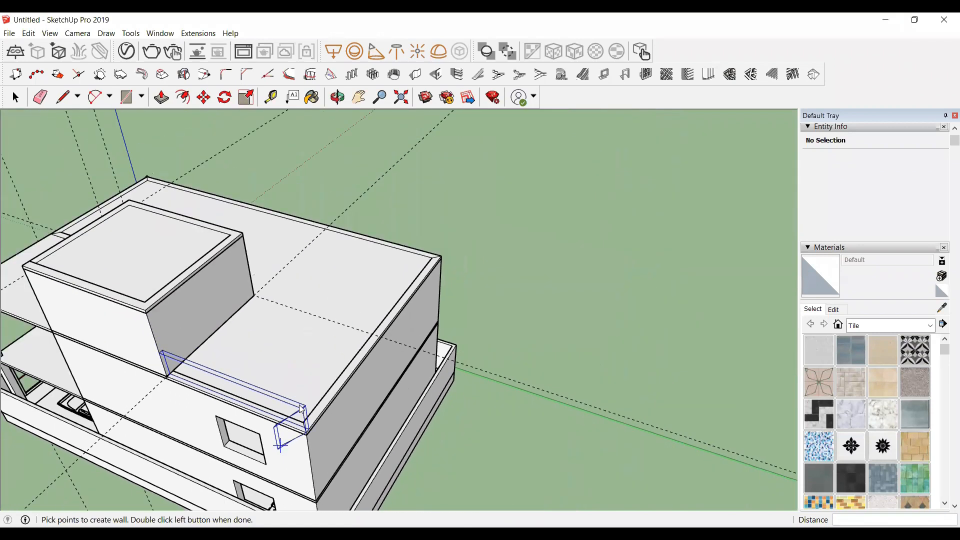
scroll(429, 270, "up", 8)
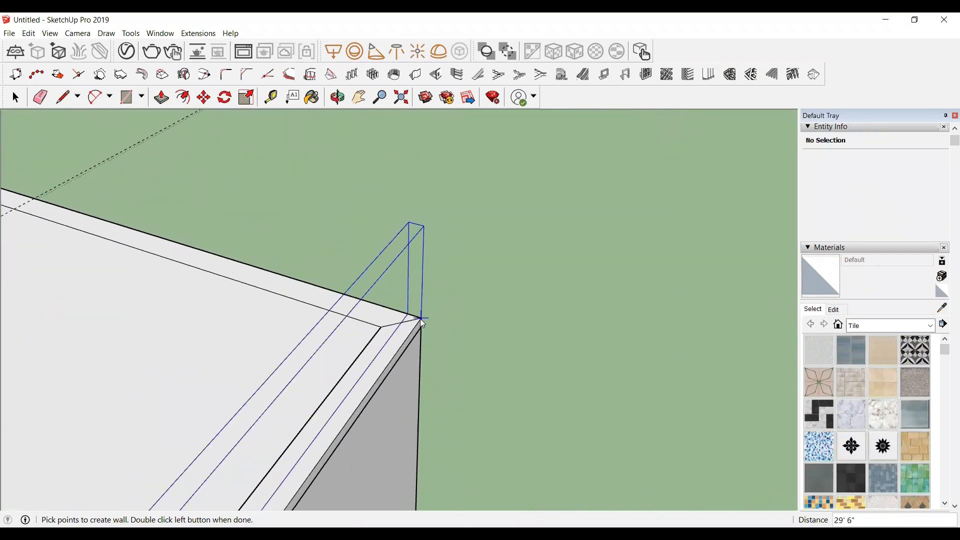
left_click(422, 320)
scroll(435, 329, "down", 5)
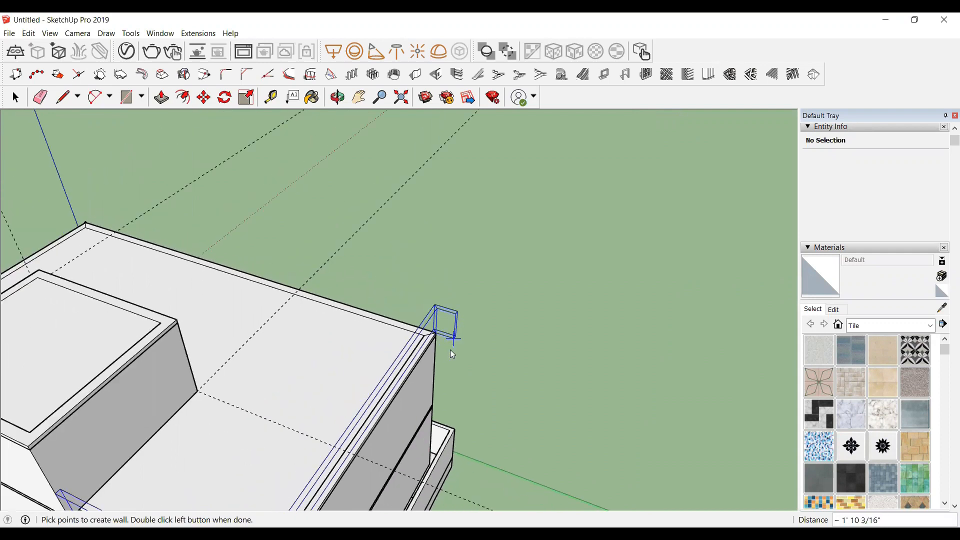
scroll(44, 161, "up", 8)
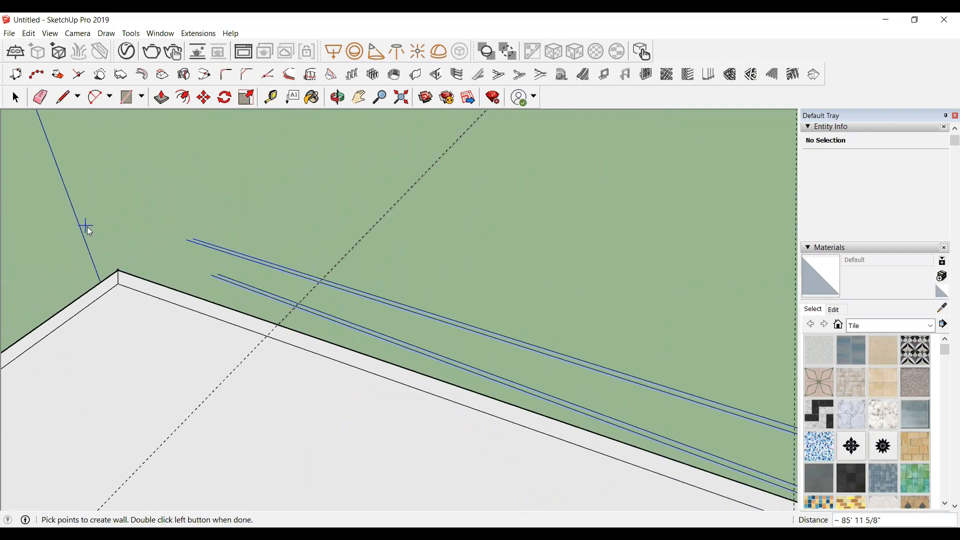
scroll(119, 274, "up", 1)
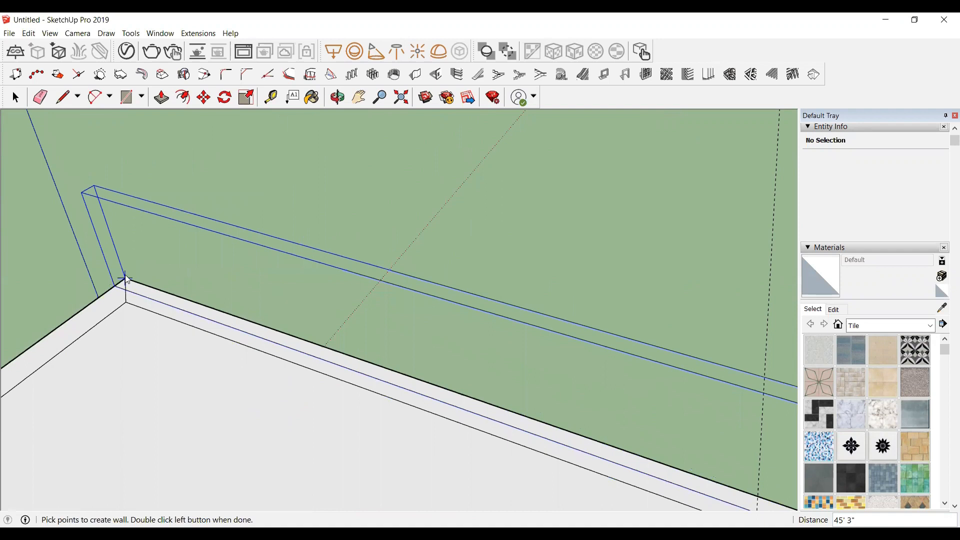
double_click(125, 279)
key("space")
Step: Delete all guides from the model
scroll(143, 228, "down", 3)
scroll(482, 236, "down", 6)
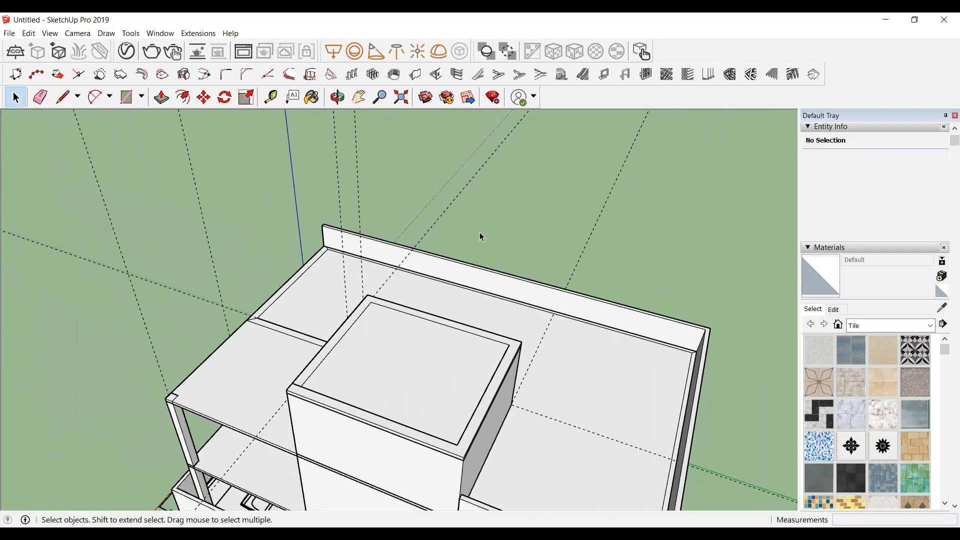
left_click(339, 98)
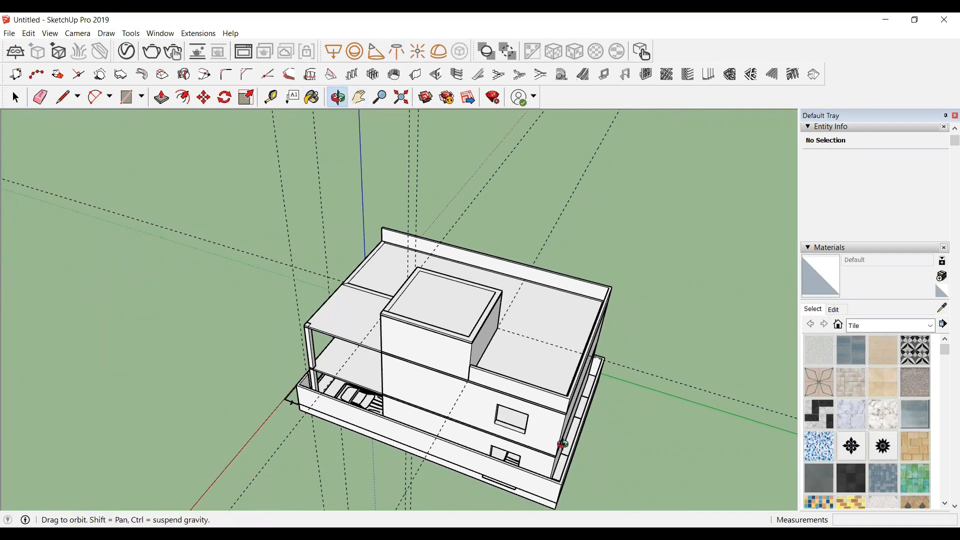
left_click_drag(405, 378, 808, 346)
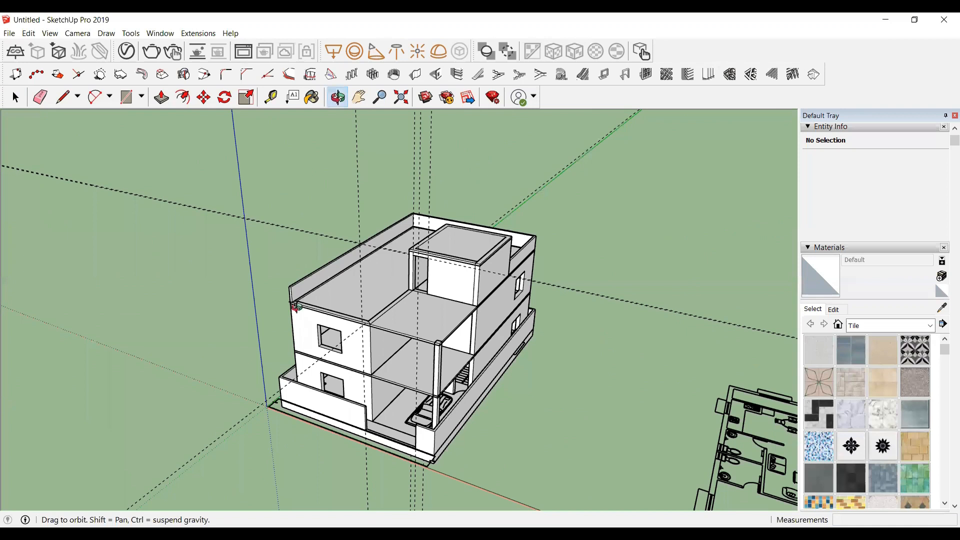
scroll(297, 306, "up", 5)
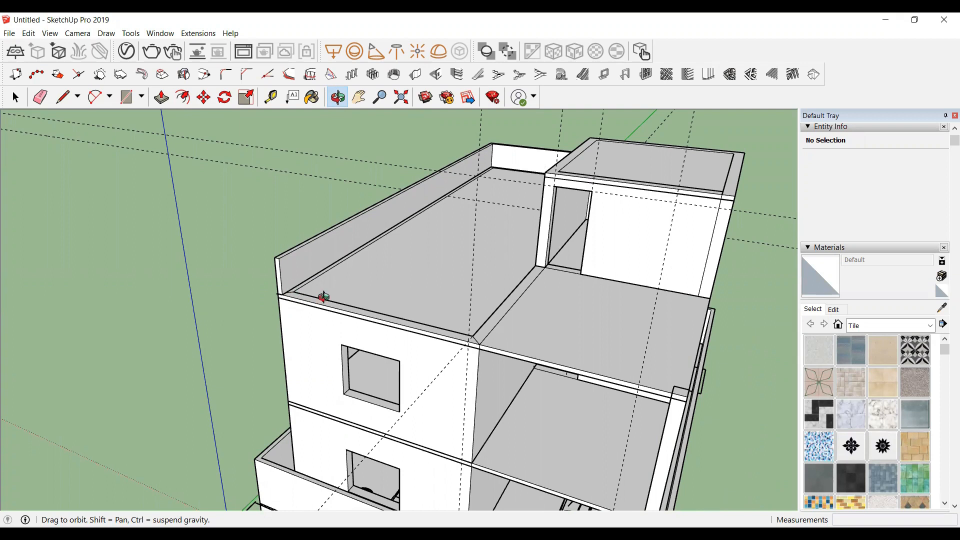
left_click_drag(289, 302, 445, 302)
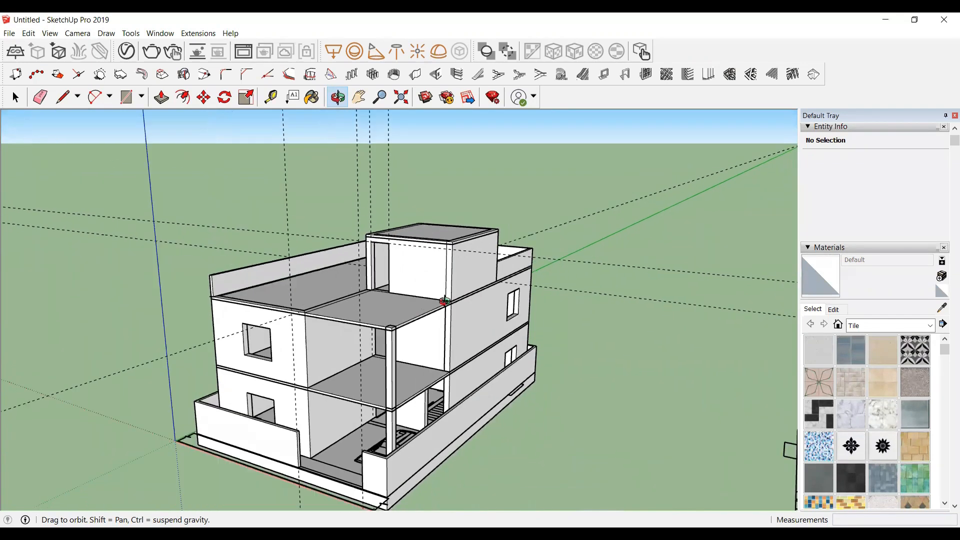
left_click(30, 33)
left_click(63, 134)
Step: Orbit and zoom around the house to inspect the completed building from different angles
left_click_drag(371, 352, 407, 335)
scroll(411, 324, "up", 2)
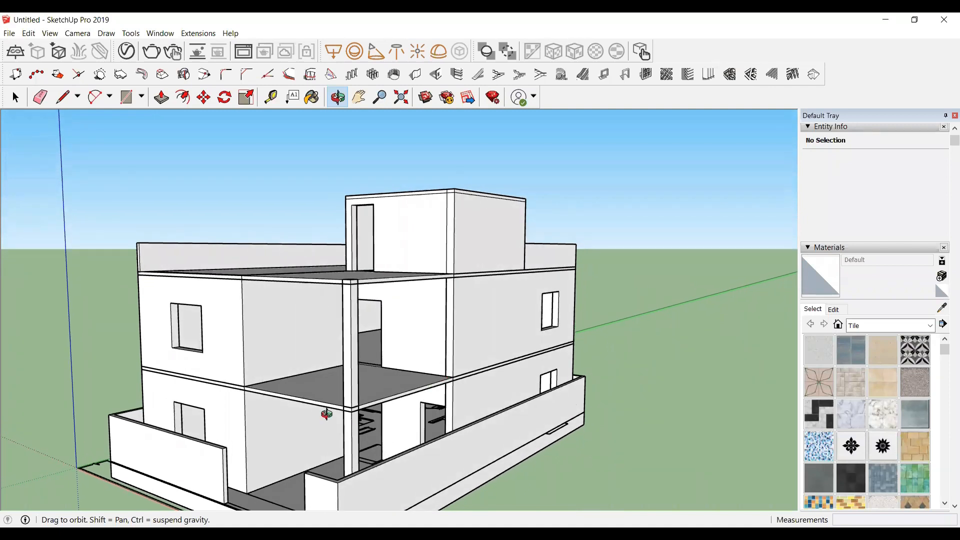
left_click_drag(374, 383, 395, 364)
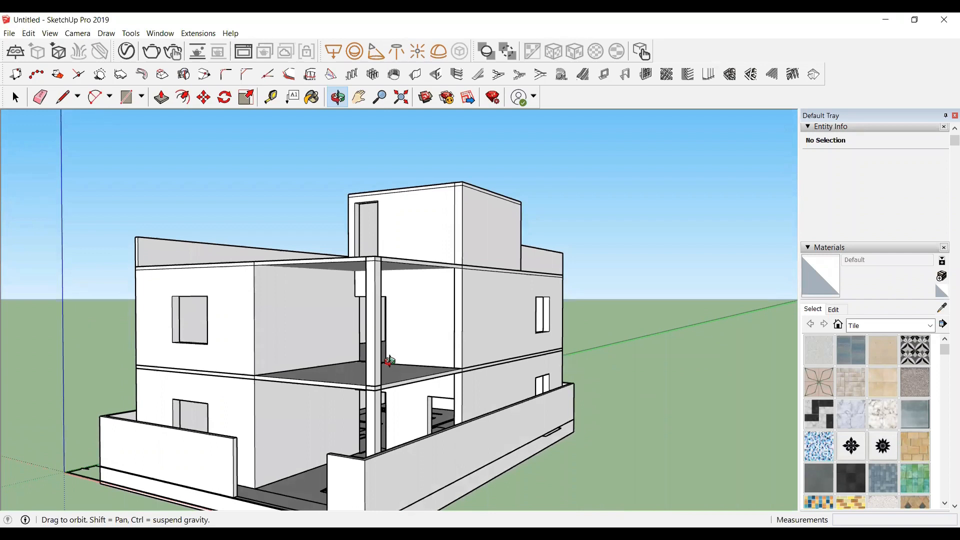
left_click_drag(342, 425, 411, 437)
left_click_drag(364, 414, 300, 333)
left_click_drag(189, 332, 342, 474)
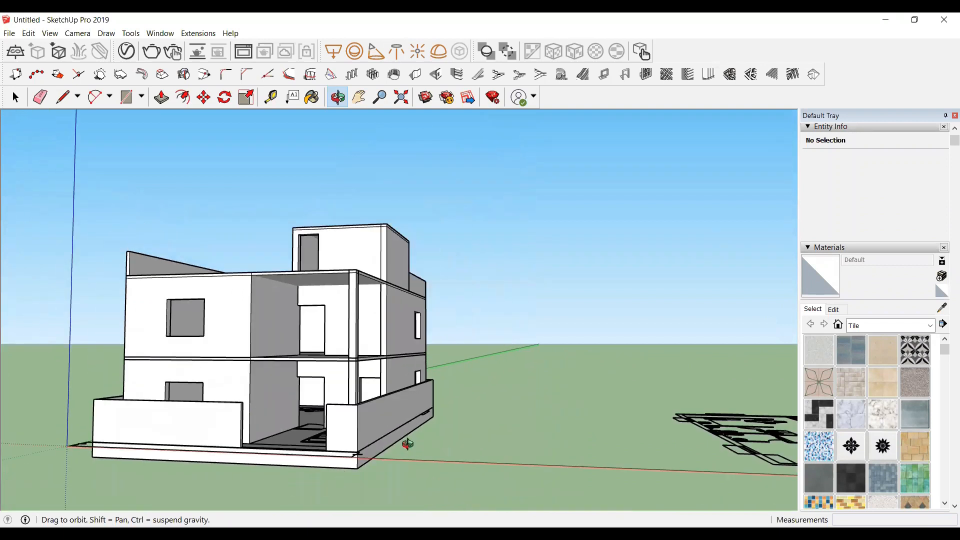
left_click_drag(223, 385, 247, 389)
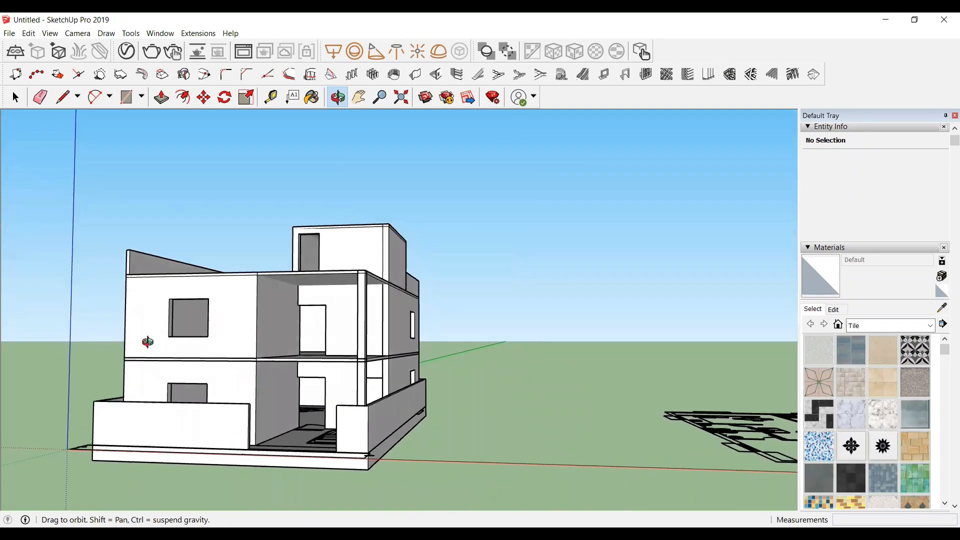
scroll(146, 340, "up", 2)
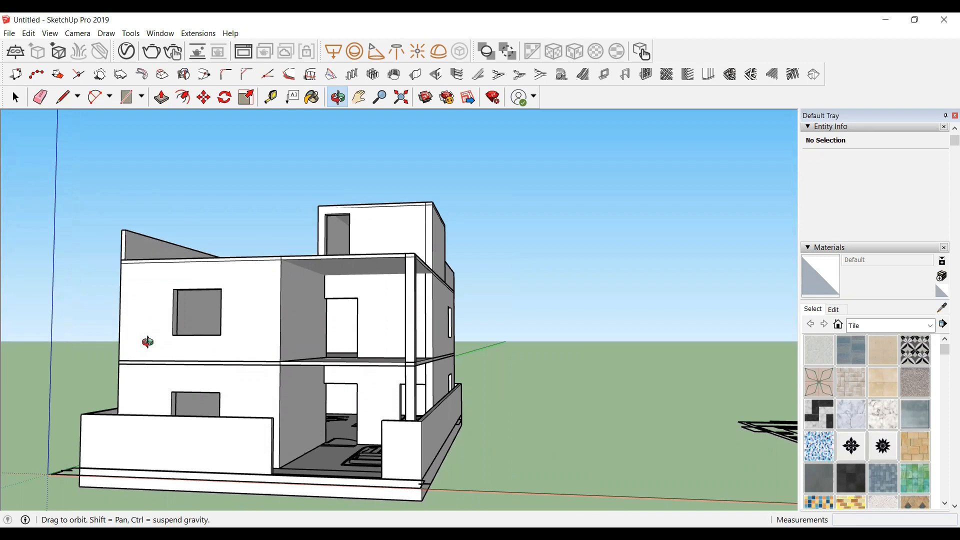
Step: Place the pasted glass window component into the upper-floor front wall opening, snapping it to the opening's lower corner
scroll(195, 324, "up", 3)
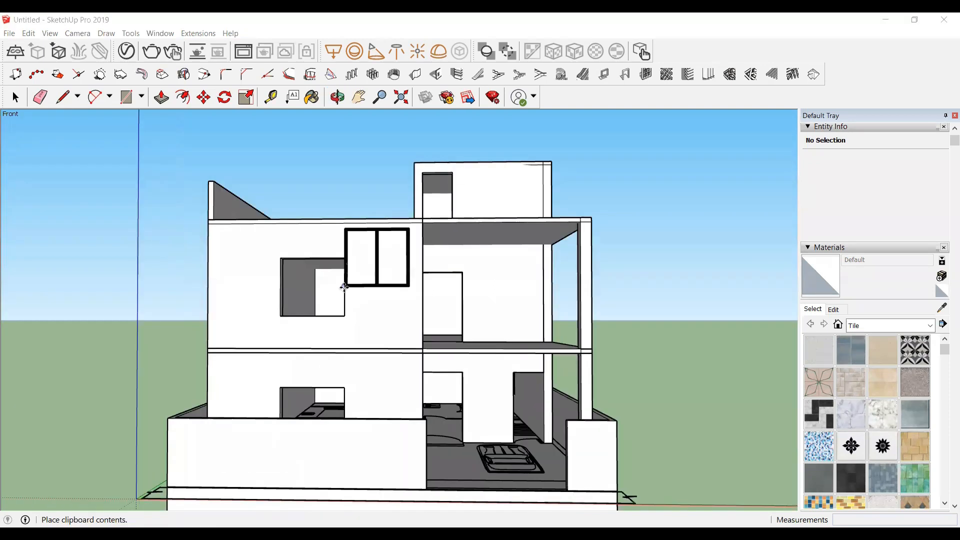
middle_click_drag(331, 338, 294, 457)
scroll(285, 430, "up", 5)
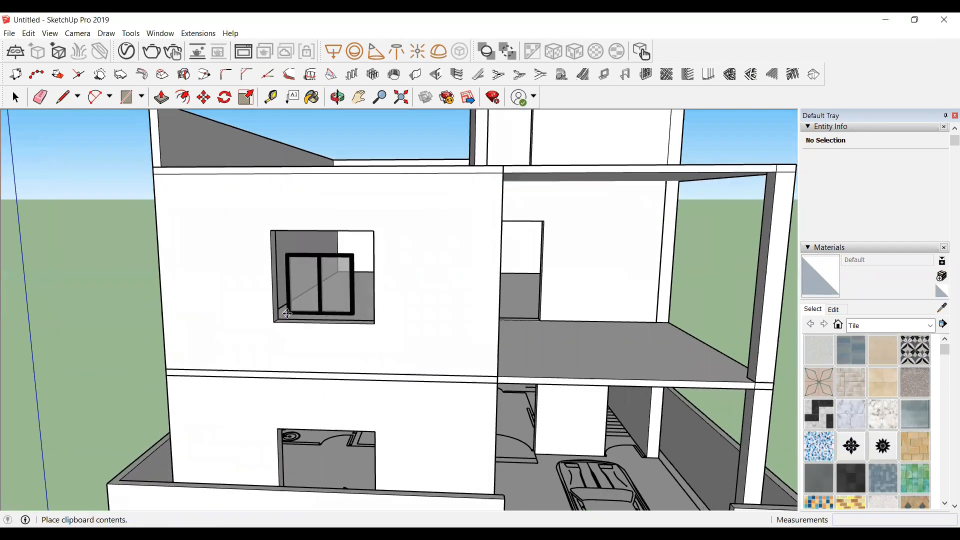
scroll(255, 317, "up", 5)
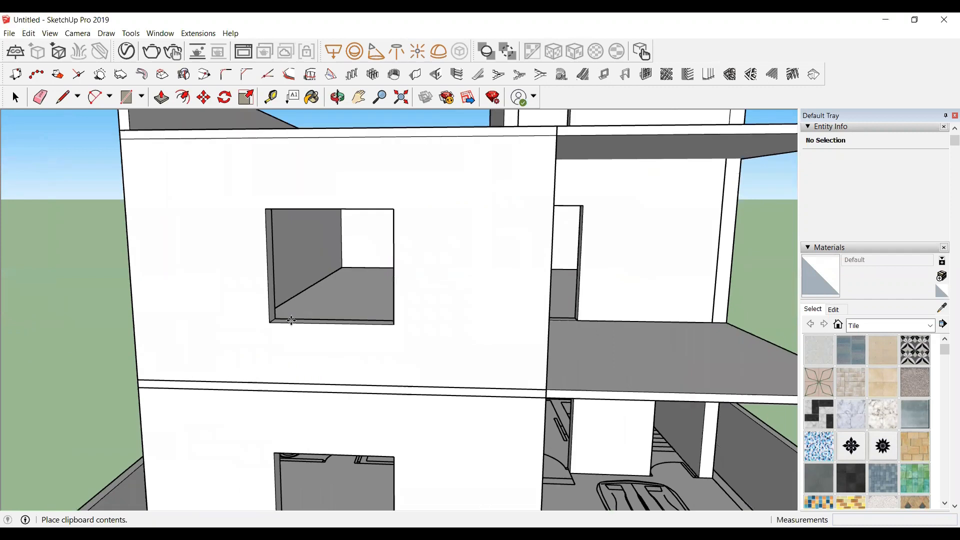
scroll(251, 317, "up", 1)
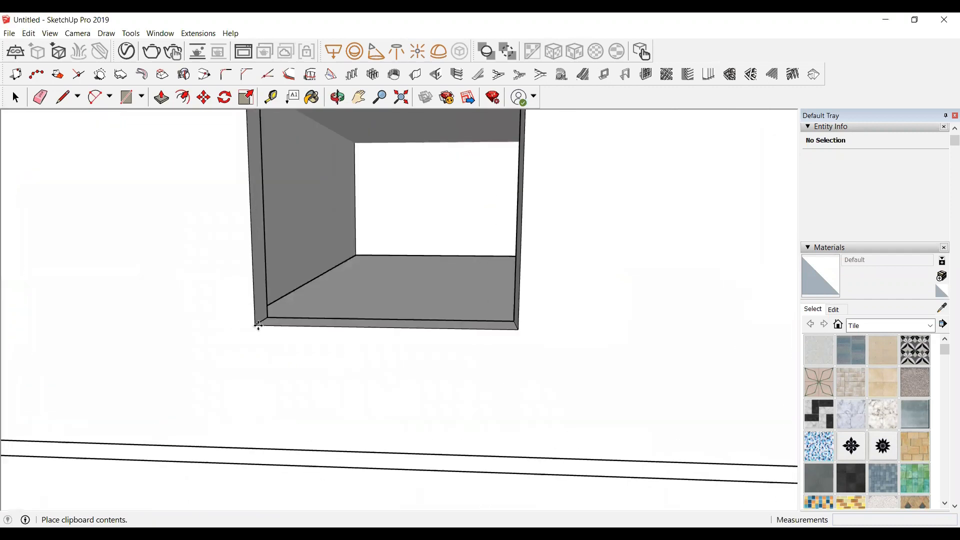
scroll(251, 321, "up", 1)
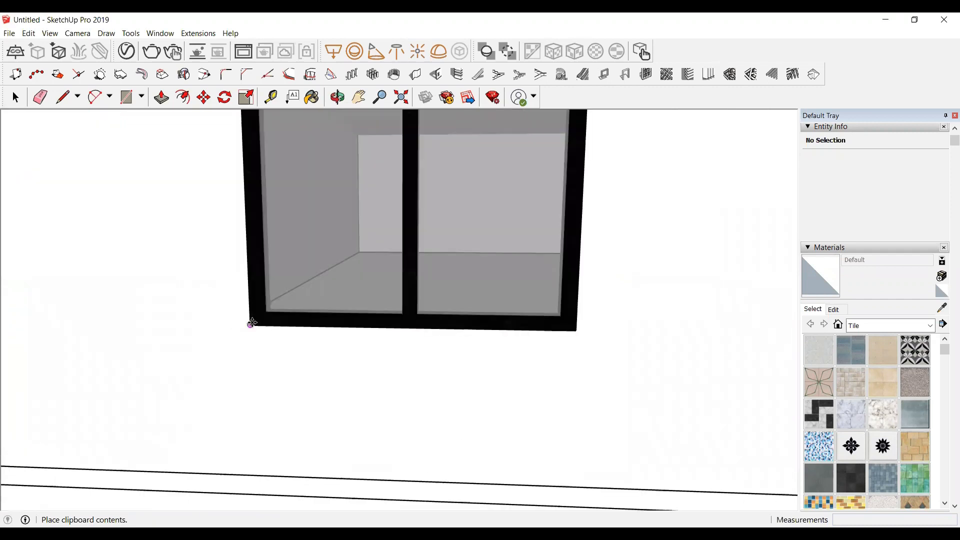
left_click(251, 323)
scroll(253, 321, "down", 3)
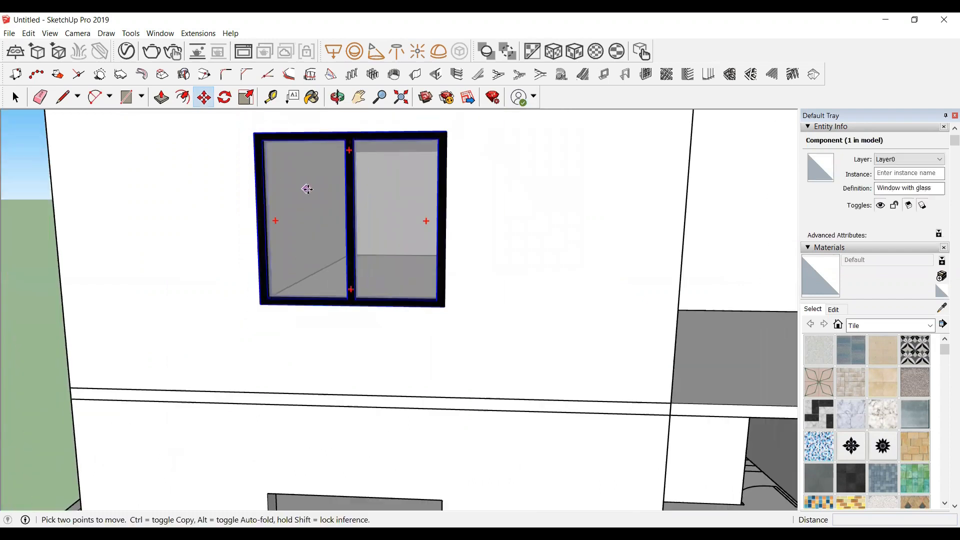
Step: Copy the upper-floor window down to the ground-floor front opening
left_click(262, 304)
key("ctrl")
scroll(319, 350, "down", 4)
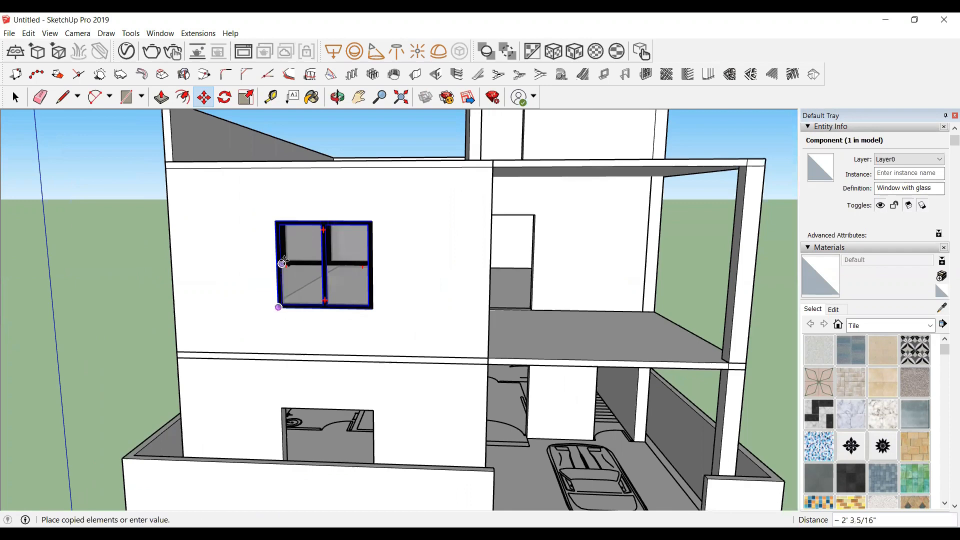
scroll(282, 262, "down", 2)
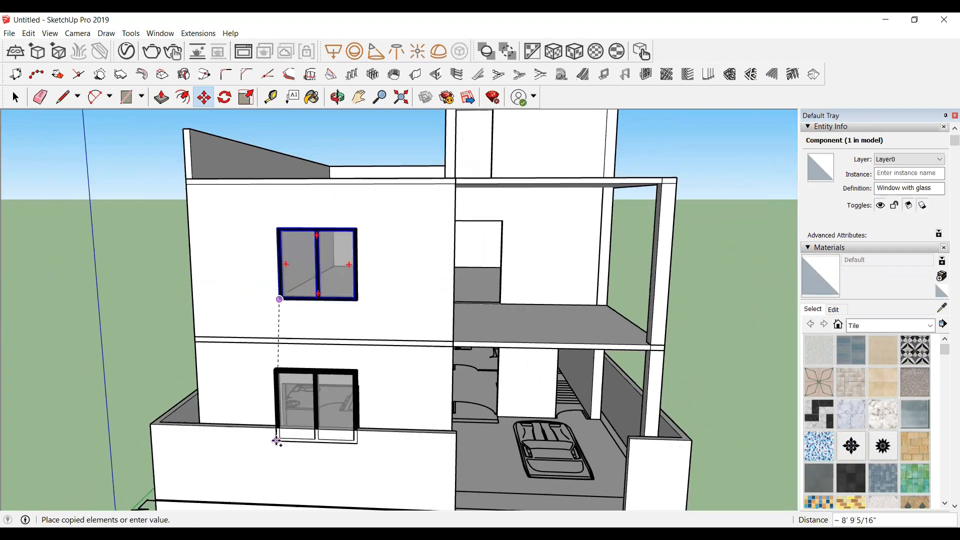
left_click(272, 399)
Step: Move the copied window so its upper corner aligns with the ground-floor opening's corner
scroll(272, 390, "up", 3)
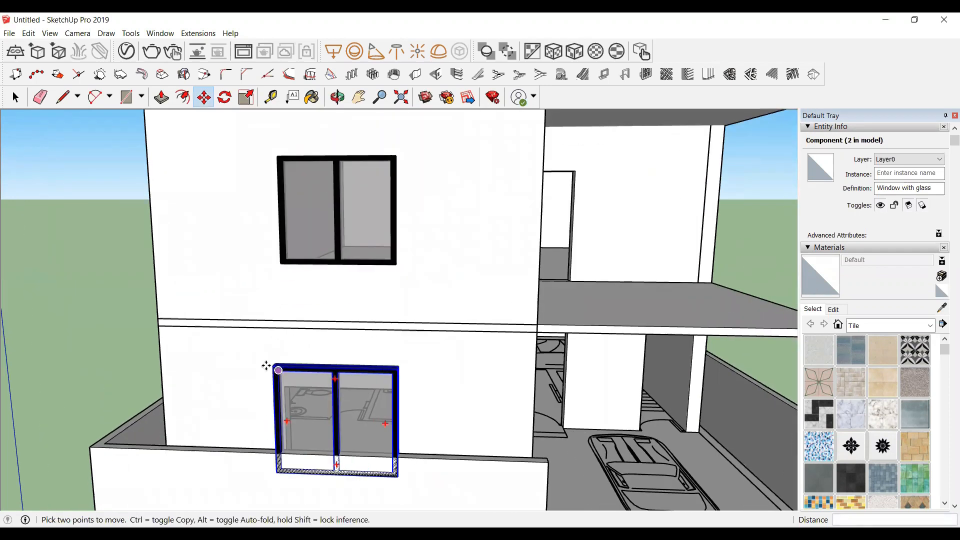
scroll(272, 360, "up", 5)
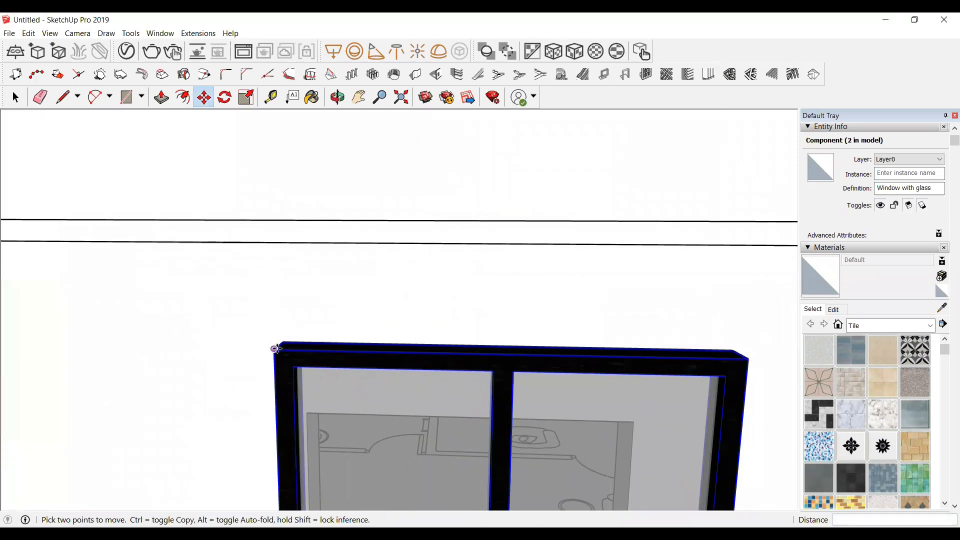
left_click(276, 349)
scroll(279, 360, "down", 5)
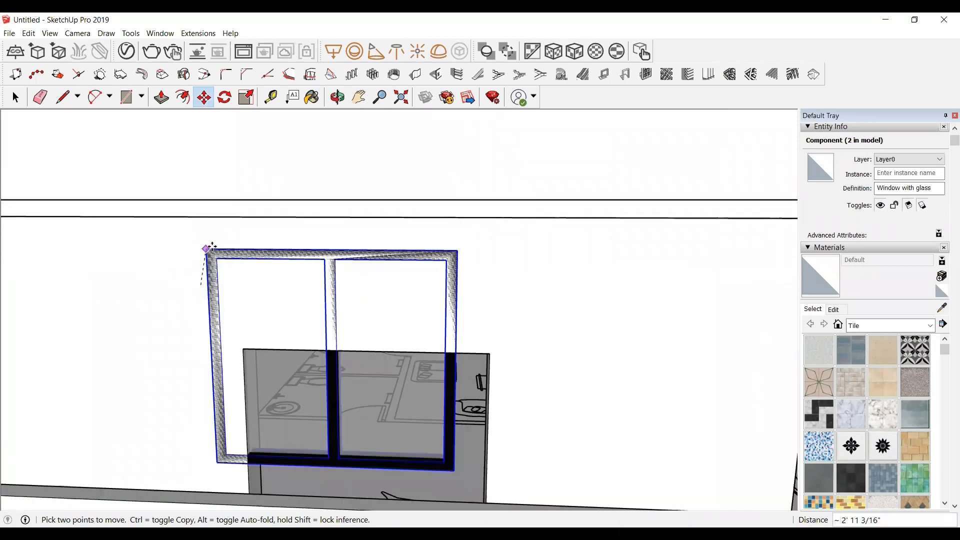
scroll(286, 376, "down", 5)
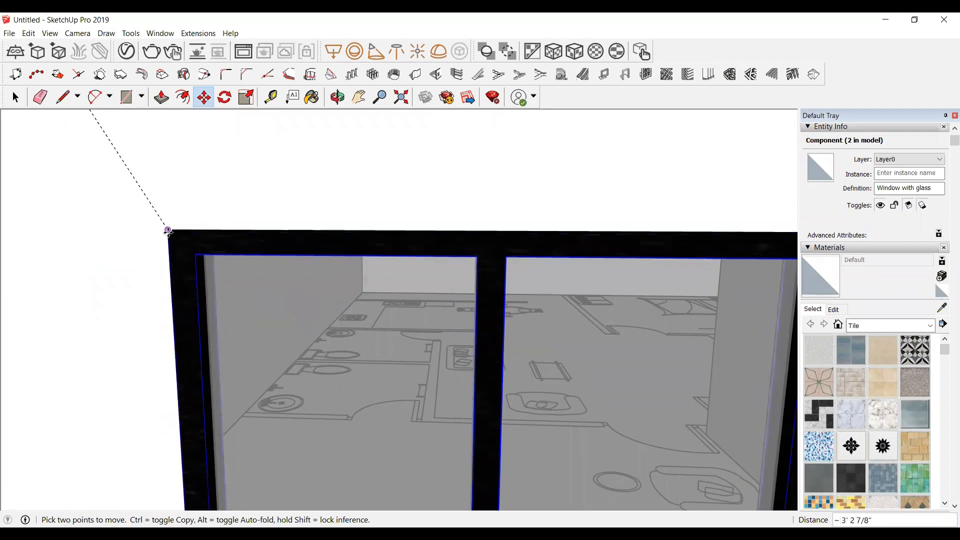
left_click(164, 232)
scroll(150, 233, "down", 8)
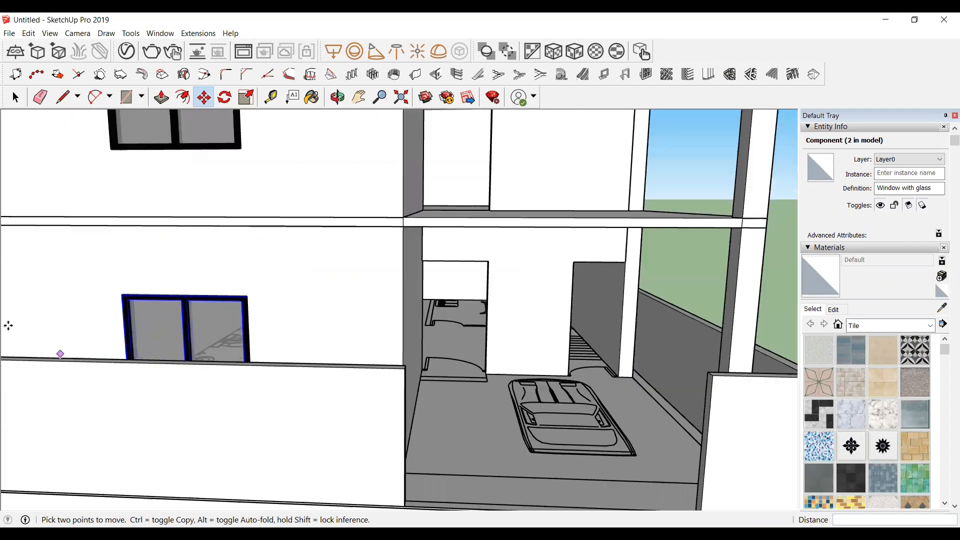
scroll(270, 360, "down", 6)
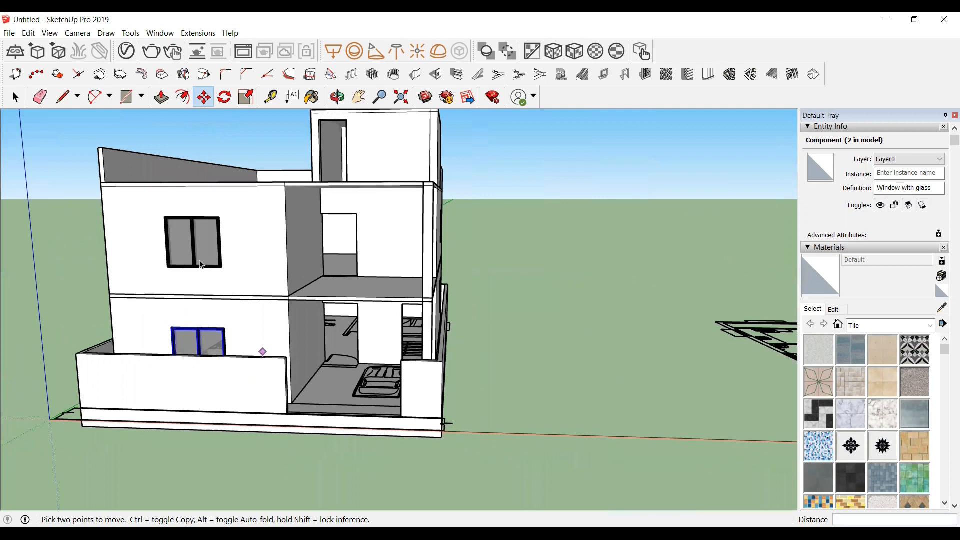
Step: Copy the upper-floor front window out beside the house
key("space")
left_click(194, 262)
key("m")
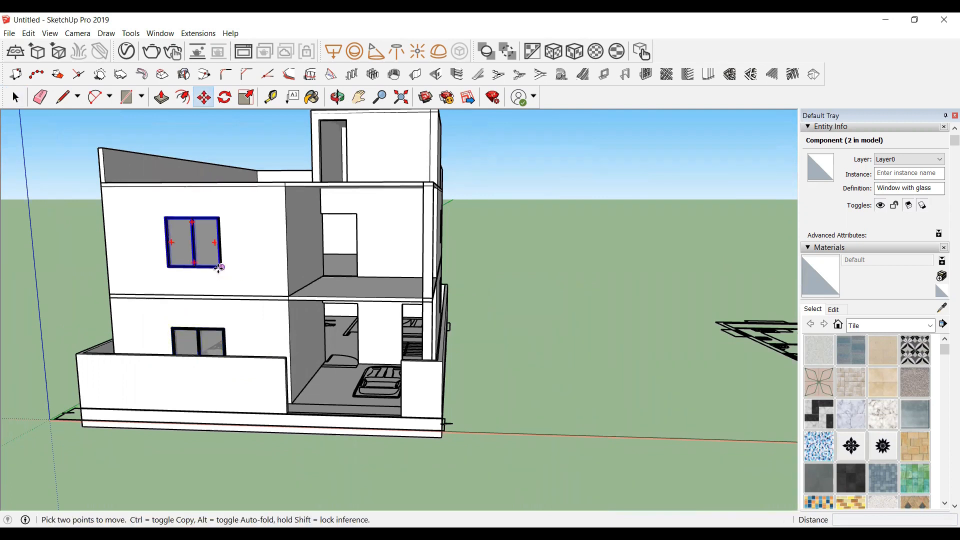
left_click(221, 267, "ctrl")
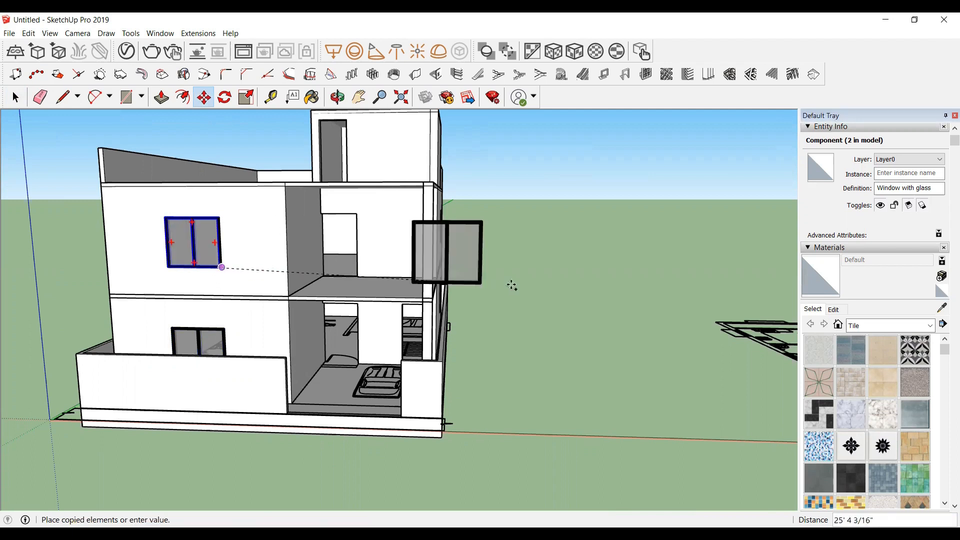
left_click(558, 286)
Step: Rotate the copied window 90 degrees about its top edge's vertical axis to face the side wall
key("space")
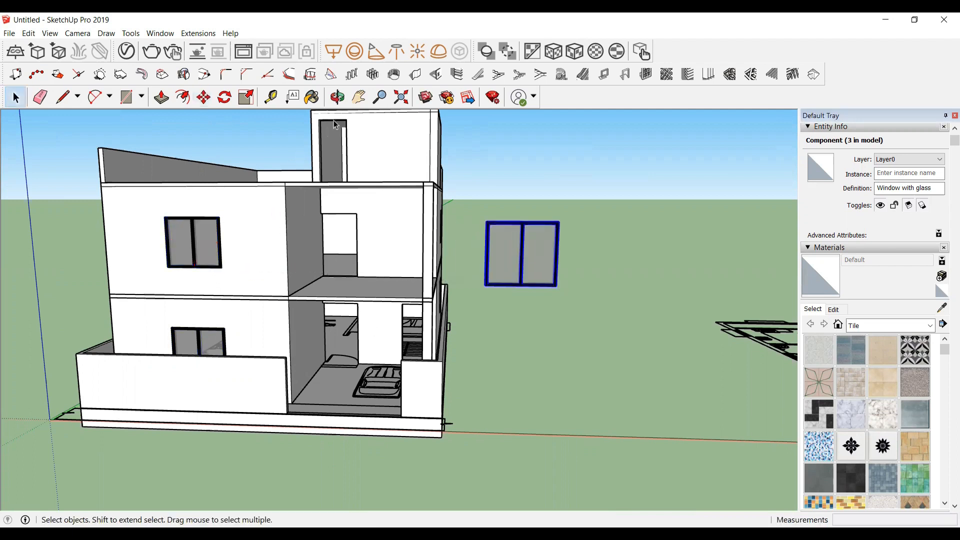
left_click(337, 97)
left_click_drag(561, 292, 310, 299)
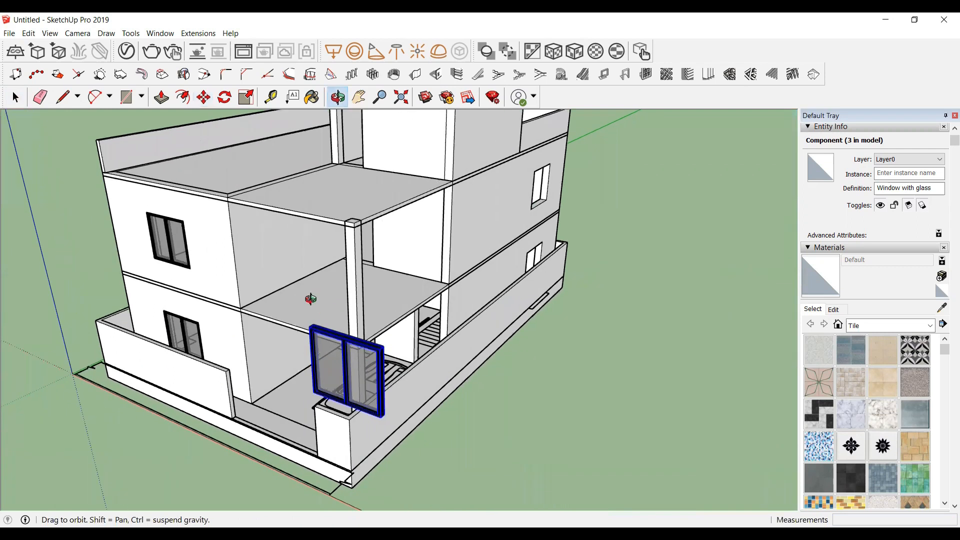
scroll(318, 305, "up", 3)
scroll(351, 341, "down", 1)
left_click(225, 97)
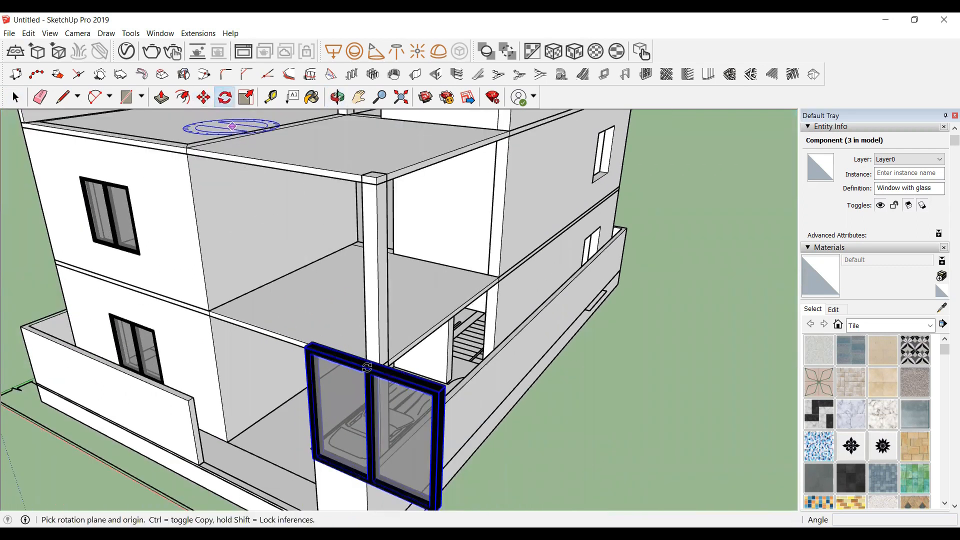
scroll(366, 367, "up", 4)
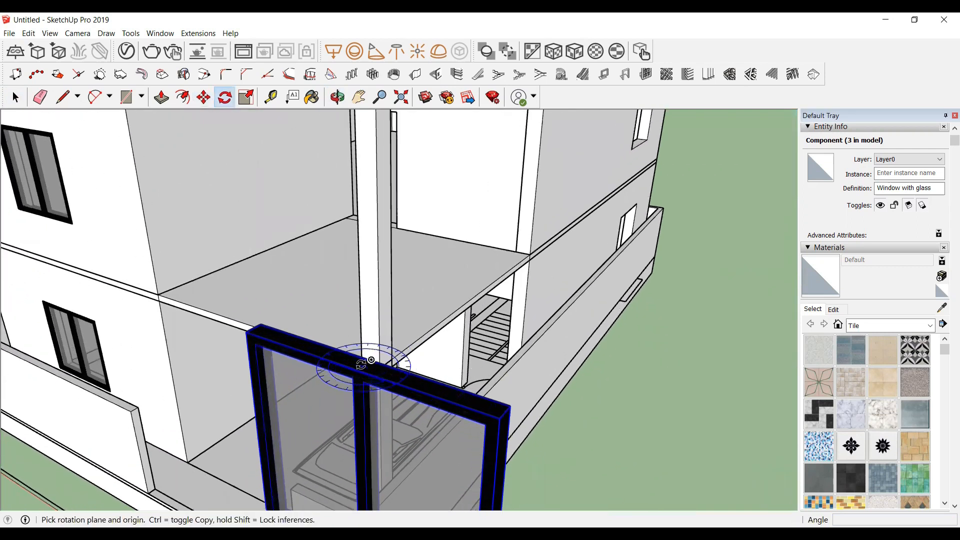
scroll(375, 359, "up", 2)
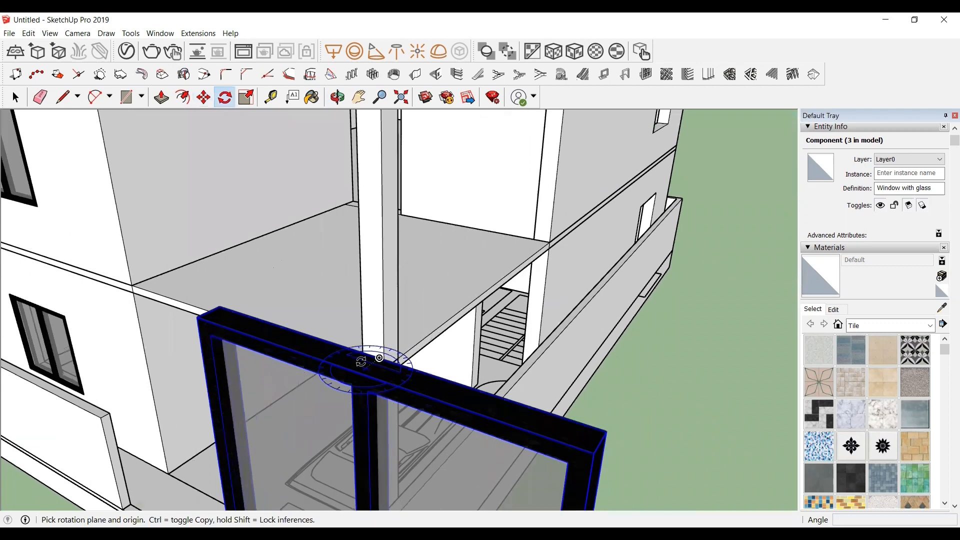
left_click(361, 367)
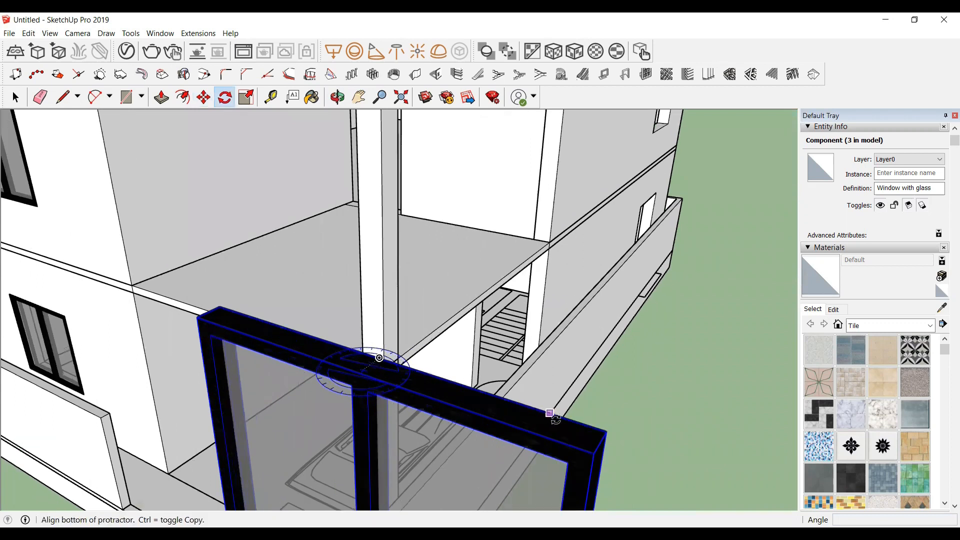
left_click(595, 450)
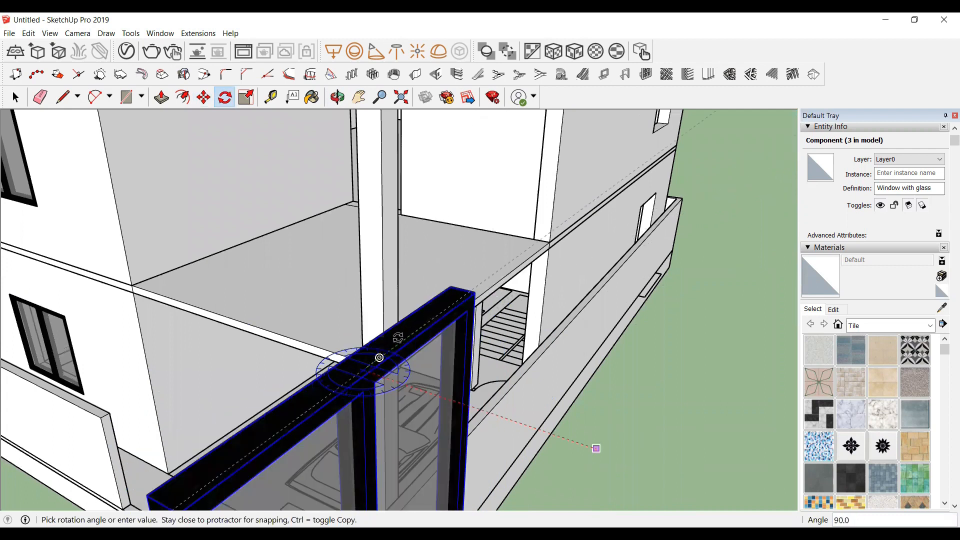
left_click(596, 448)
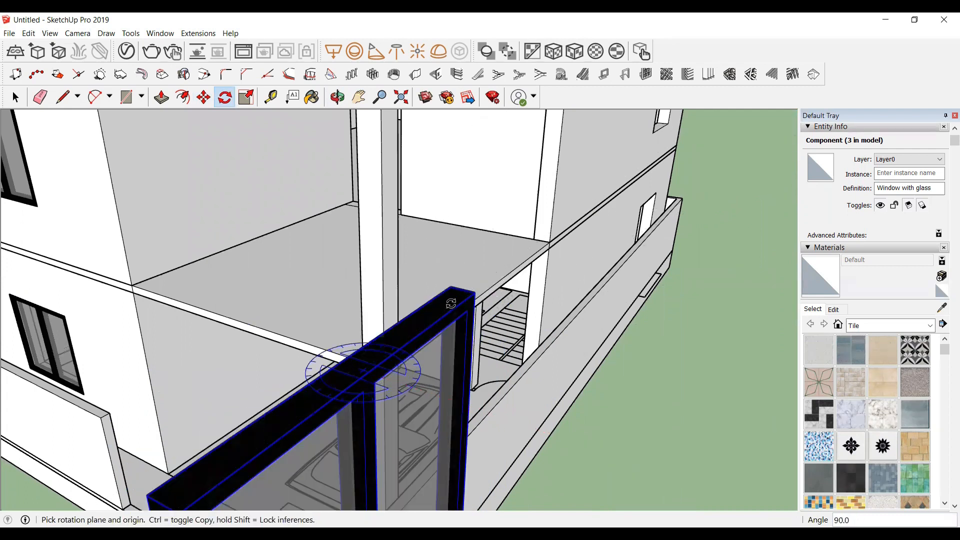
Step: Move the rotated window into the upper-floor side wall opening, snapping its lower corner to the opening
key("space")
scroll(331, 256, "down", 5)
scroll(385, 449, "up", 3)
scroll(275, 317, "up", 2)
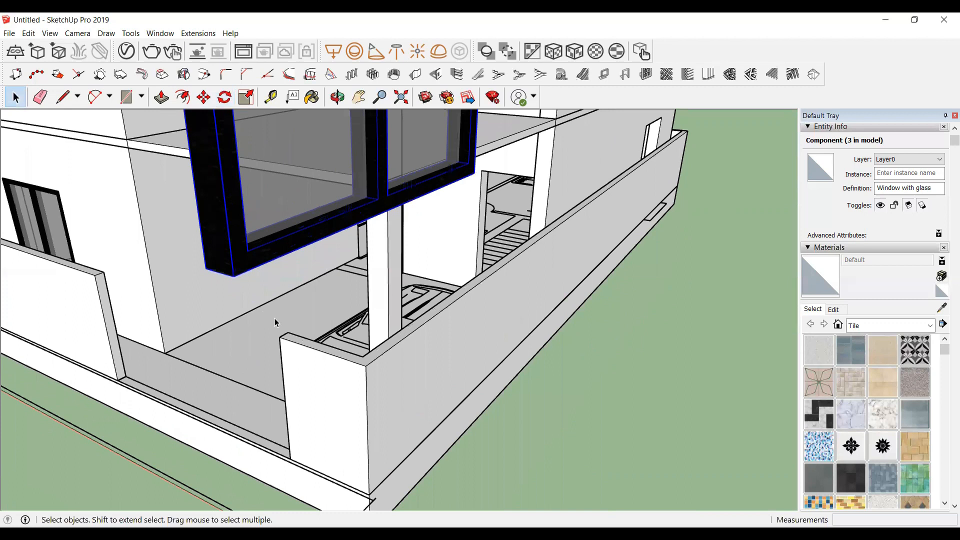
scroll(274, 318, "down", 2)
key("m")
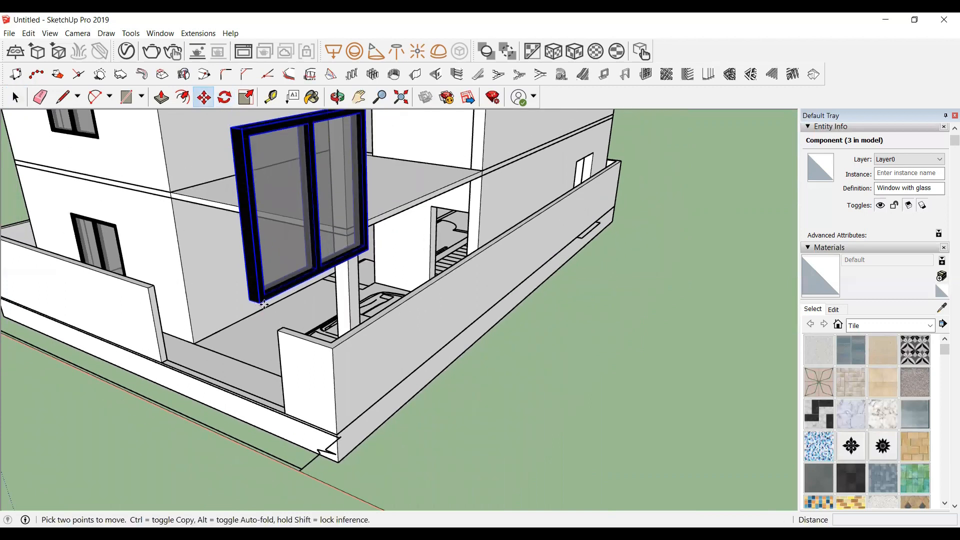
left_click(259, 302)
scroll(165, 376, "down", 1)
scroll(164, 376, "down", 2)
scroll(465, 149, "up", 5)
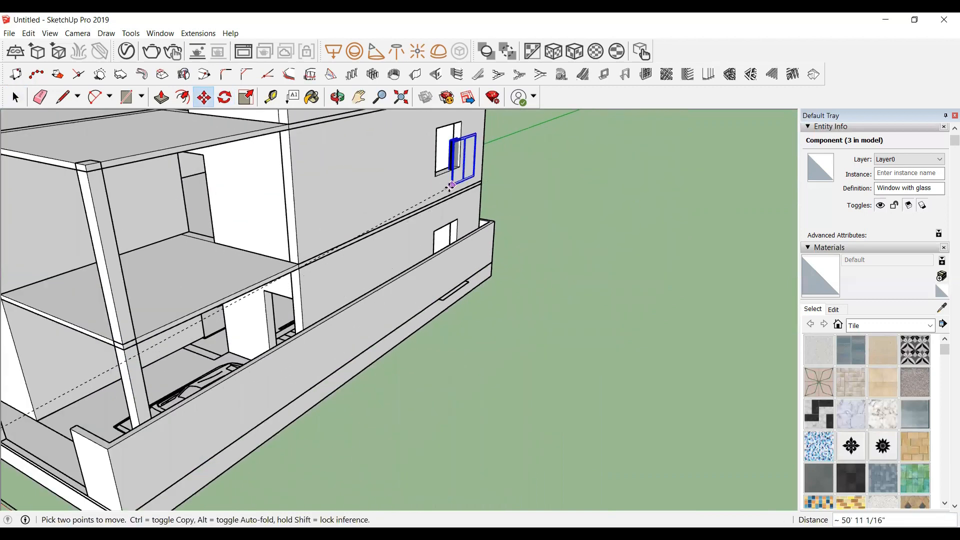
scroll(477, 131, "down", 4)
scroll(368, 210, "up", 5)
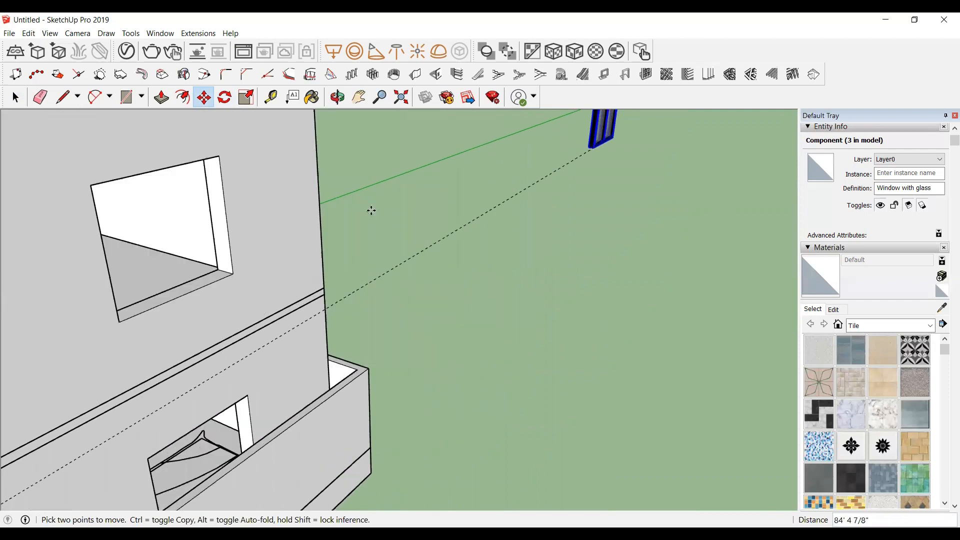
scroll(179, 274, "up", 2)
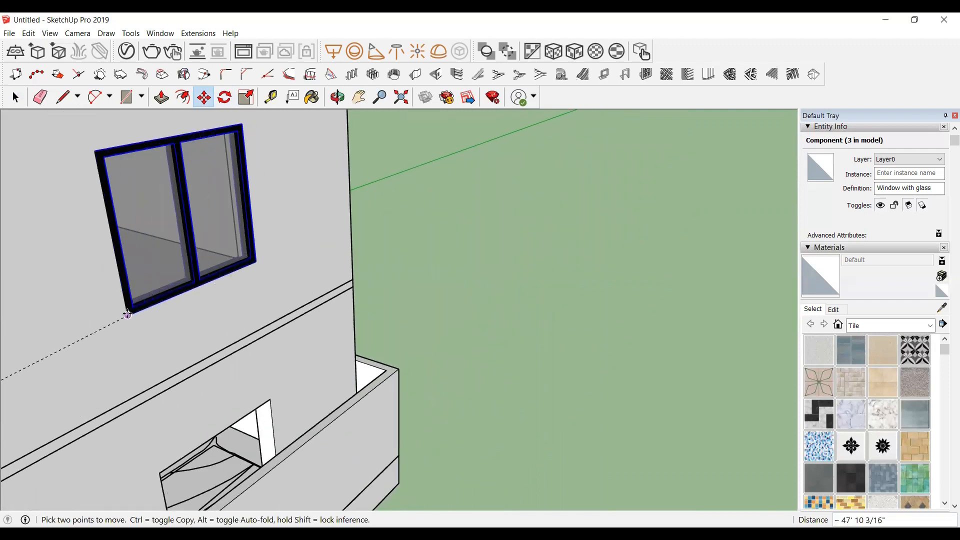
left_click(128, 315)
scroll(234, 158, "down", 4)
scroll(249, 319, "up", 2)
scroll(220, 335, "down", 2)
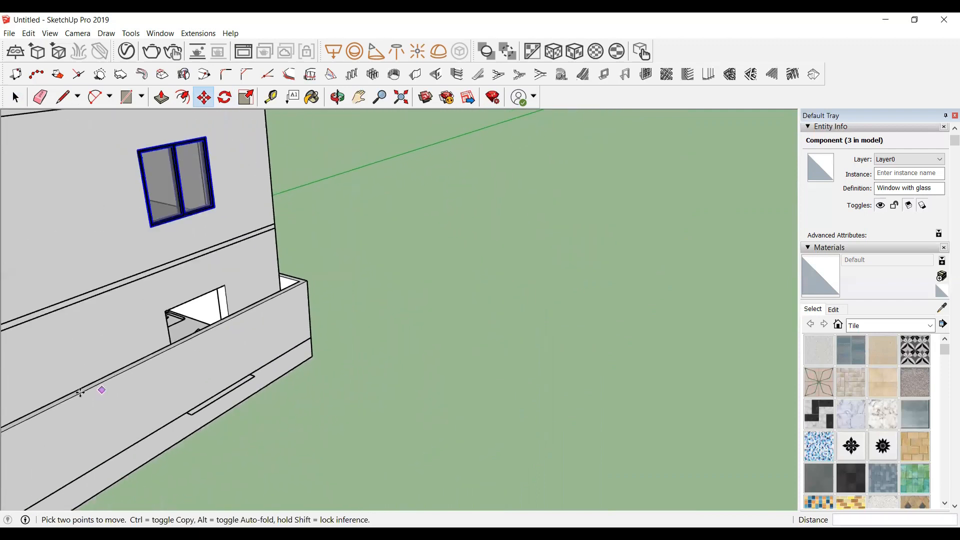
scroll(126, 186, "up", 1)
left_click(142, 135)
left_click(201, 185)
key("ctrl+z")
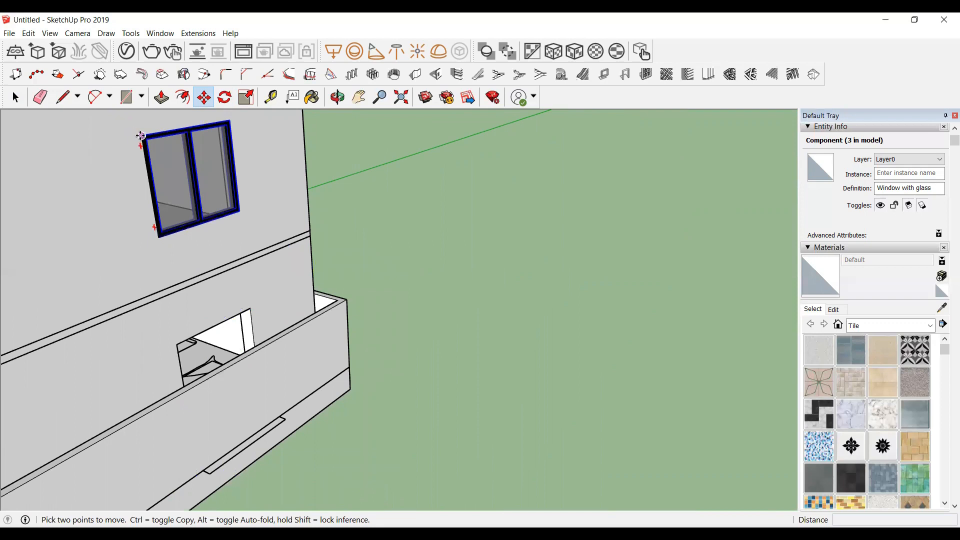
Step: Copy the side window down into the ground-floor side wall opening
left_click(141, 135)
key("ctrl")
scroll(195, 360, "up", 4)
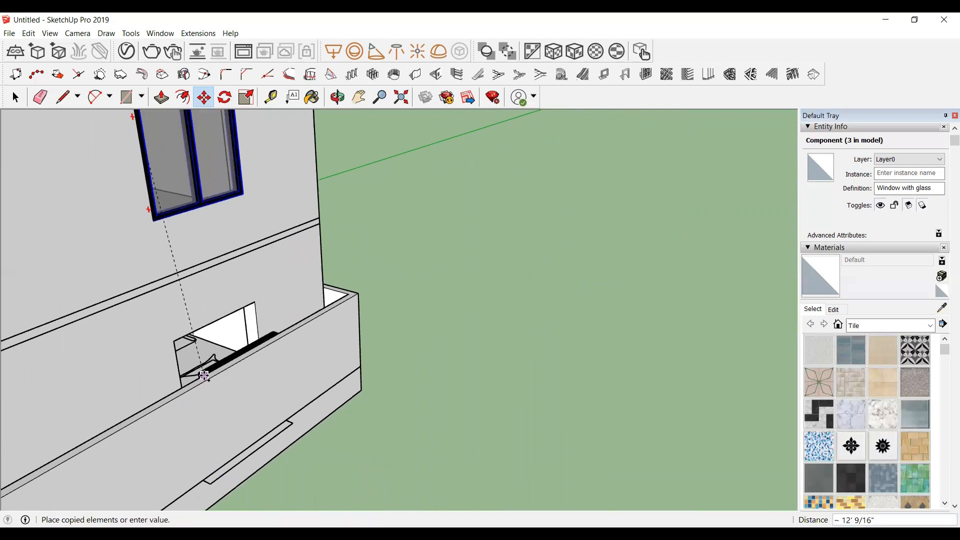
scroll(201, 376, "up", 2)
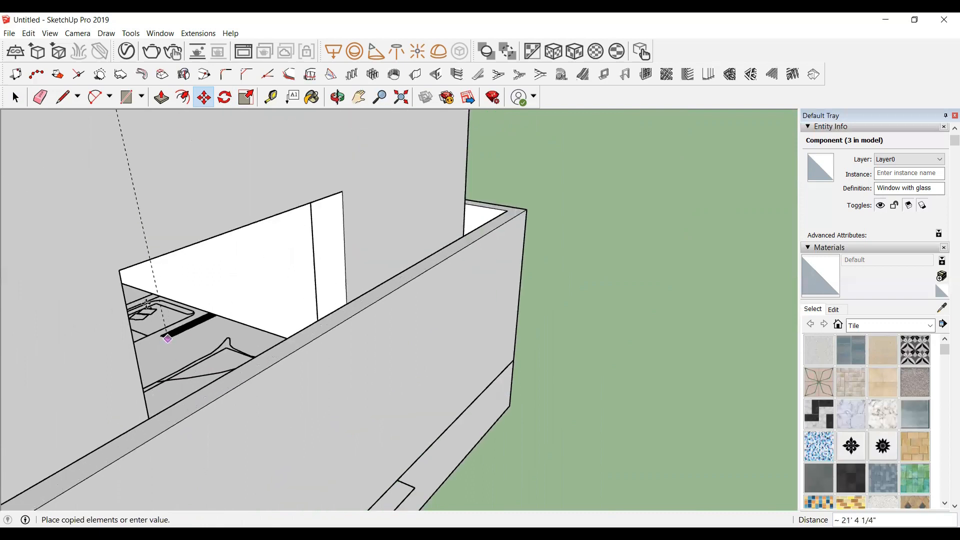
left_click(120, 270)
scroll(647, 165, "down", 8)
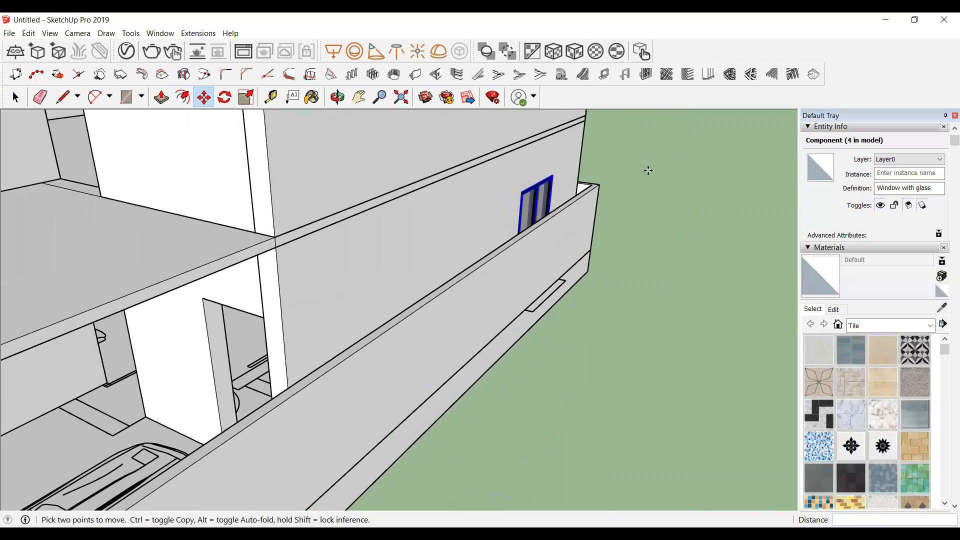
scroll(619, 209, "down", 2)
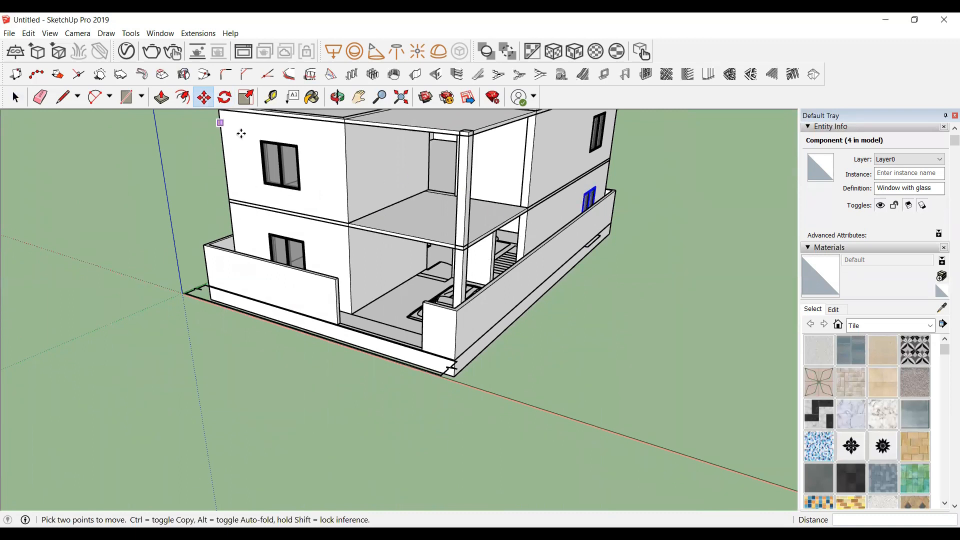
Step: Paste the copied door and place it in the ground-floor entrance opening, snapping its lower-left corner to the opening
scroll(482, 185, "up", 2)
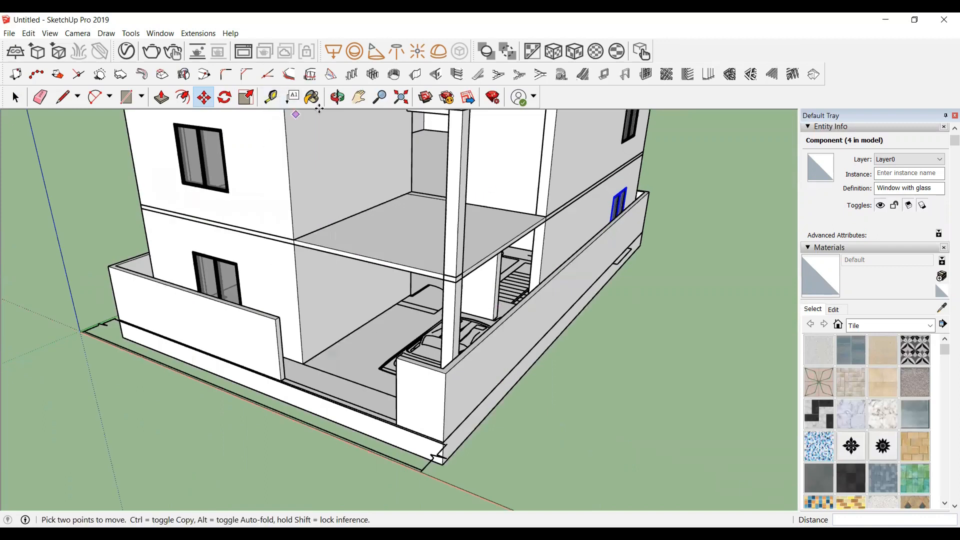
key("ctrl+v")
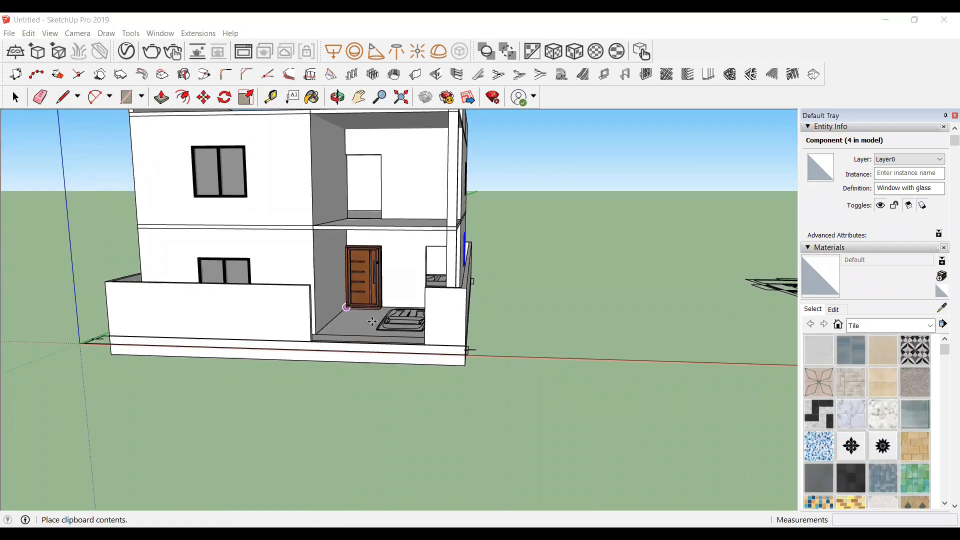
scroll(369, 315, "up", 2)
scroll(356, 317, "up", 2)
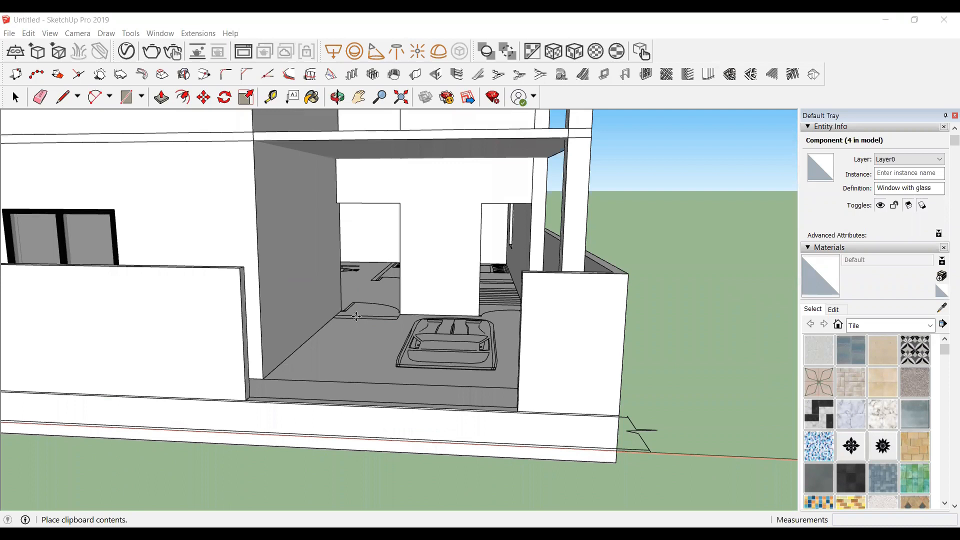
scroll(359, 314, "up", 5)
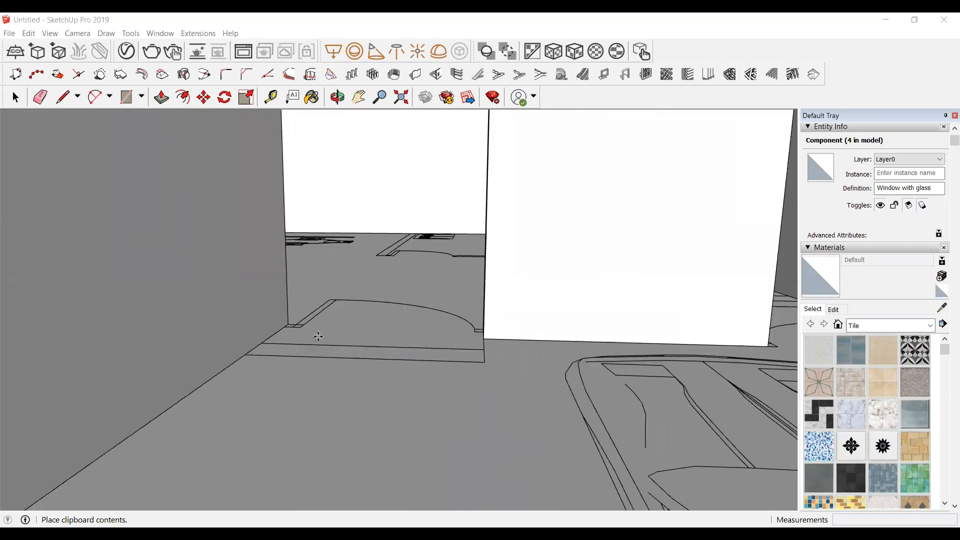
middle_click_drag(410, 325, 502, 343)
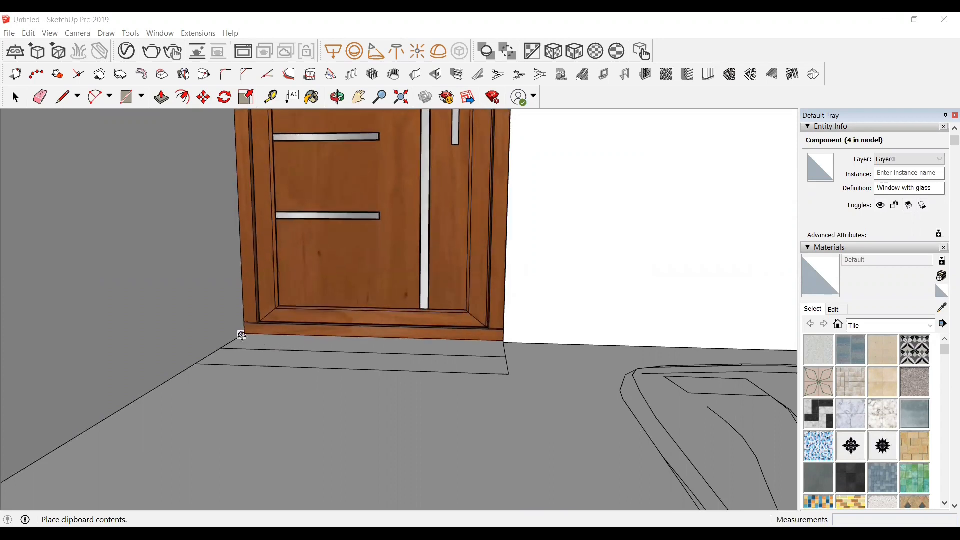
left_click(243, 334)
Step: Copy the entrance door across into the neighbouring porch wall opening, snapping its top corner to the opening
scroll(424, 328, "up", 1)
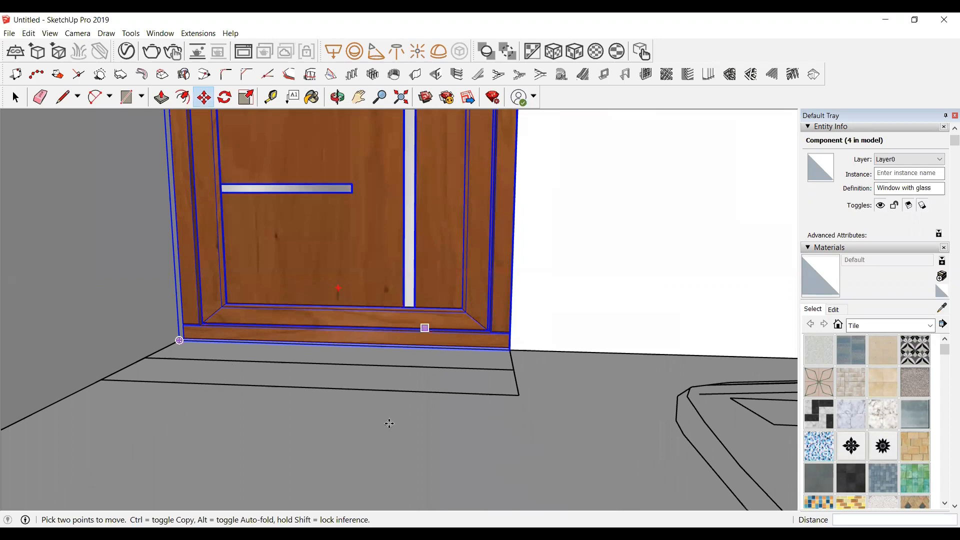
scroll(389, 423, "down", 5)
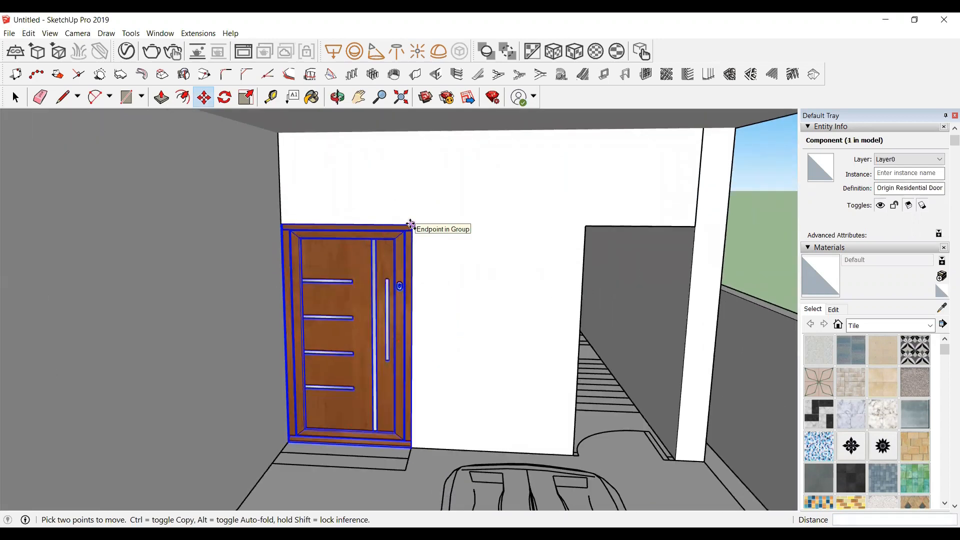
key("ctrl")
left_click(410, 224)
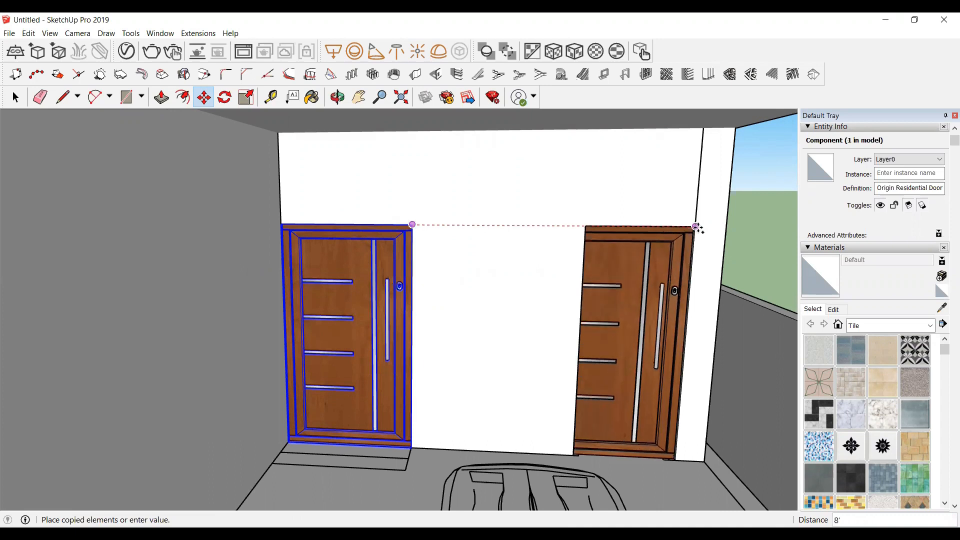
left_click(700, 228)
scroll(7, 280, "down", 3)
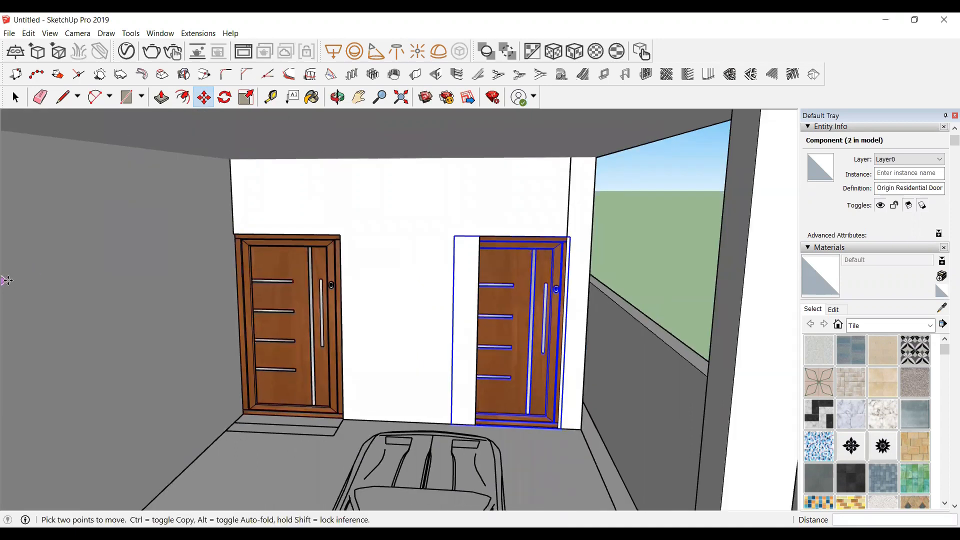
Step: Scale the copied door narrower from its side grip so it fits the opening width
scroll(383, 359, "up", 2)
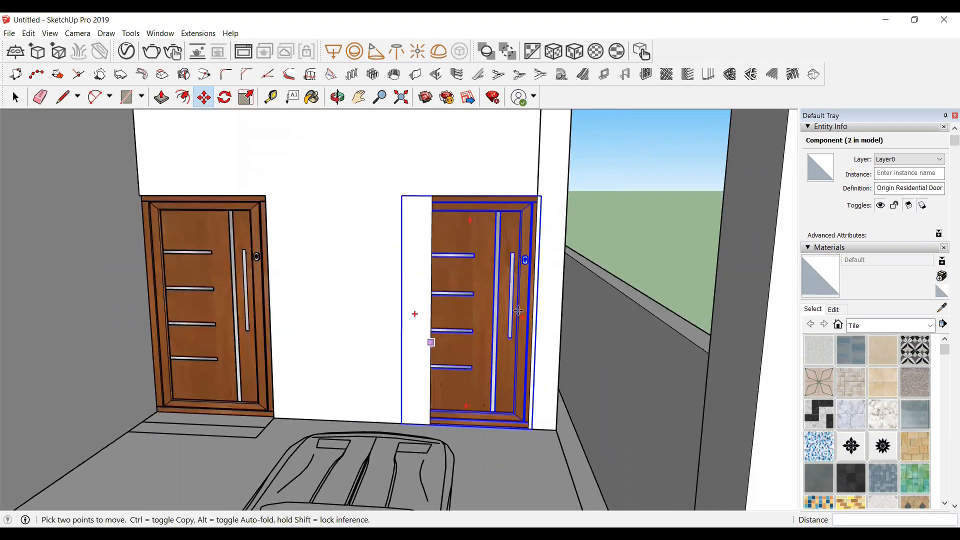
scroll(590, 282, "up", 1)
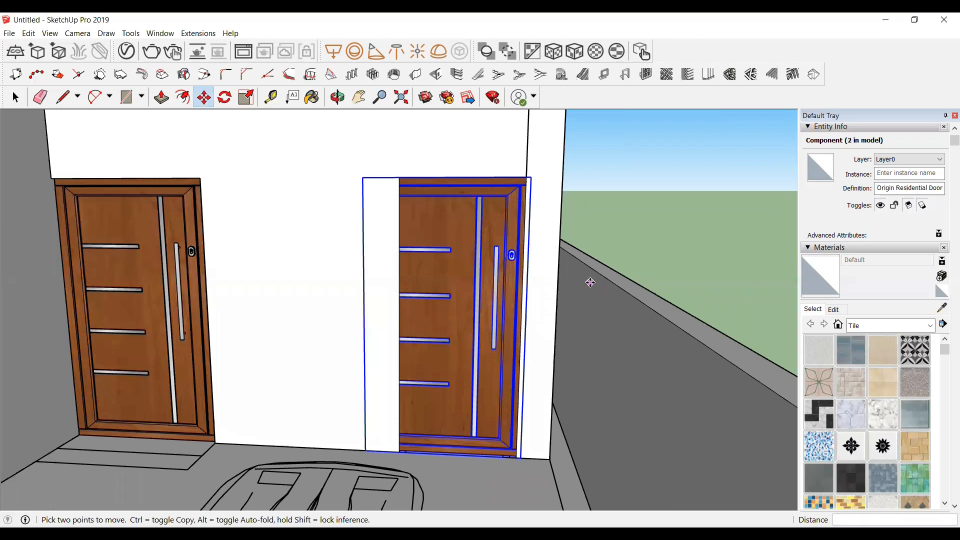
key("s")
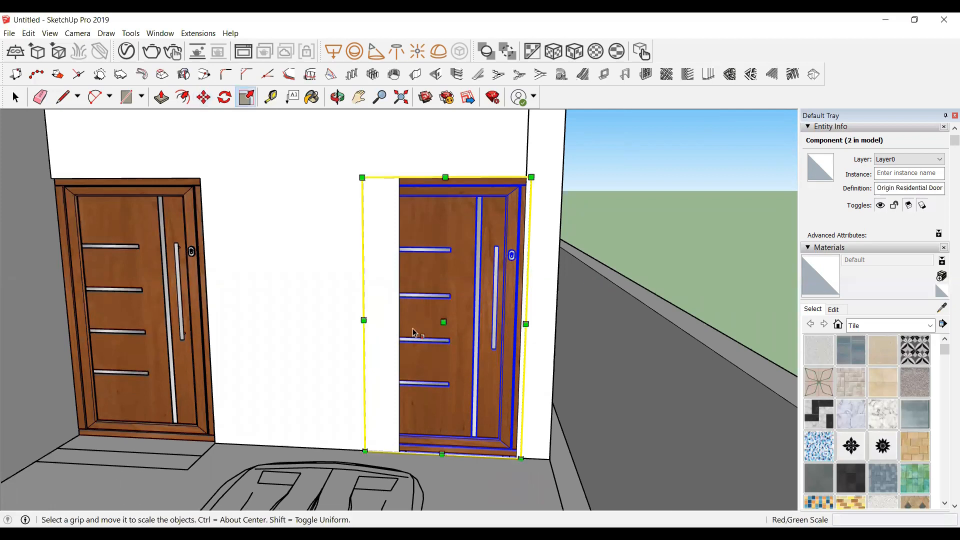
scroll(365, 320, "up", 3)
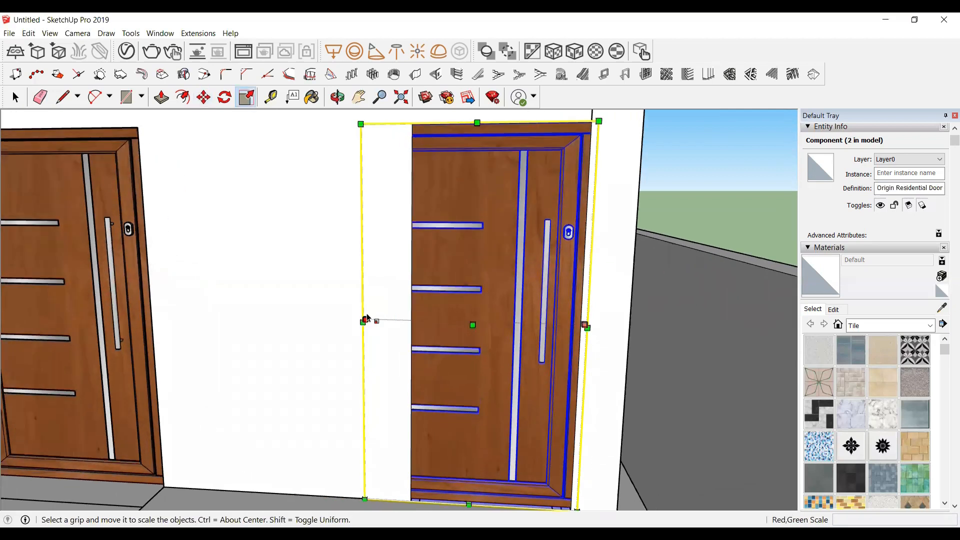
scroll(367, 315, "up", 2)
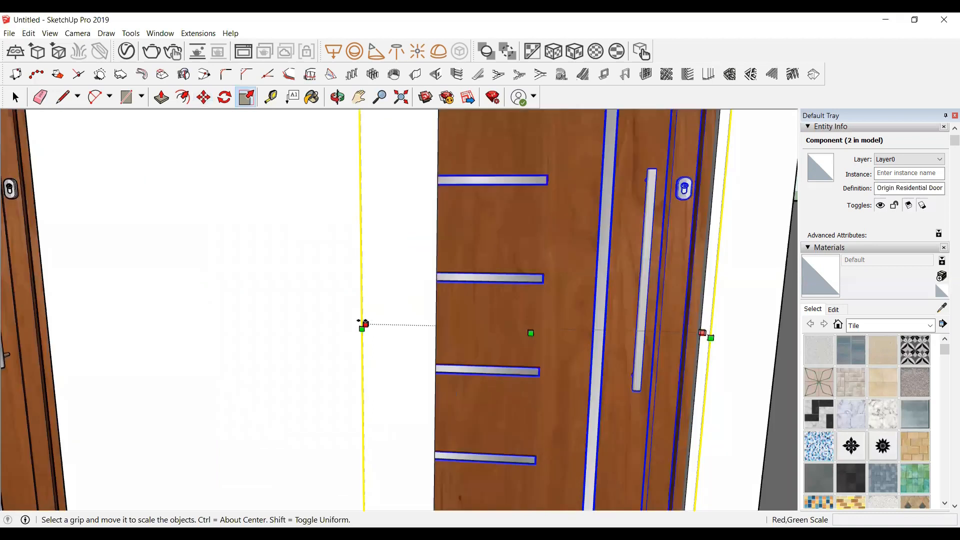
scroll(363, 322, "up", 2)
left_click_drag(362, 325, 463, 325)
scroll(269, 300, "down", 5)
key("space")
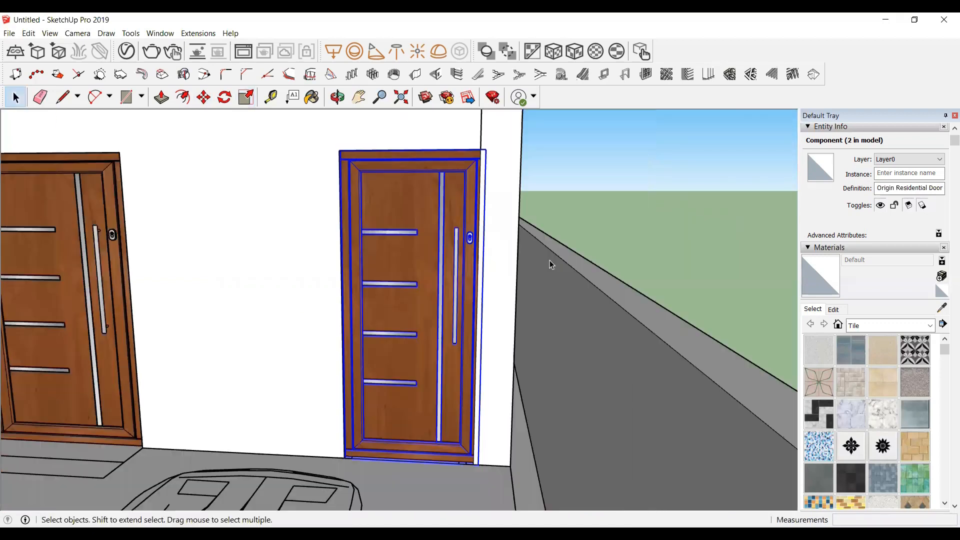
Step: Copy the entrance door straight up into the upper-floor opening above it
left_click(706, 173)
scroll(463, 252, "down", 5)
scroll(376, 285, "up", 4)
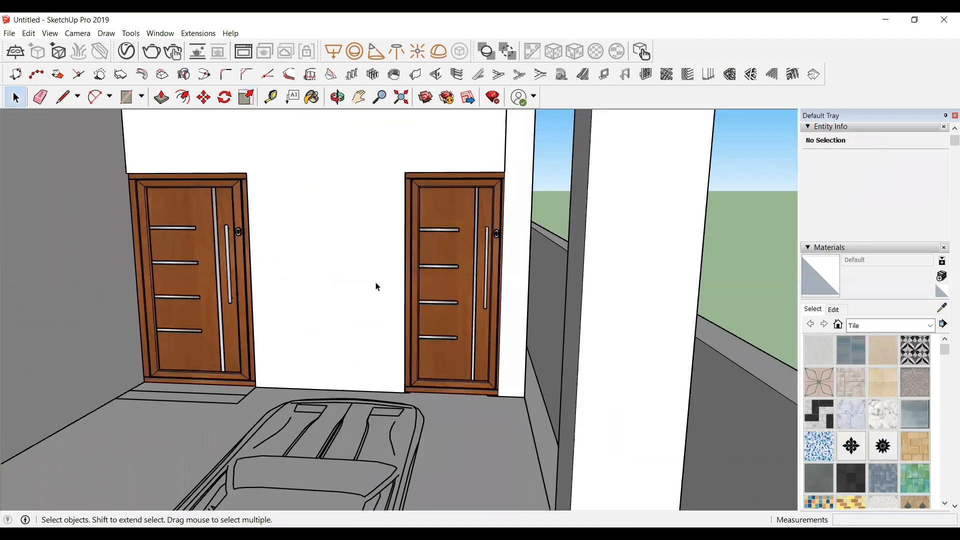
scroll(470, 301, "up", 3)
scroll(472, 302, "down", 3)
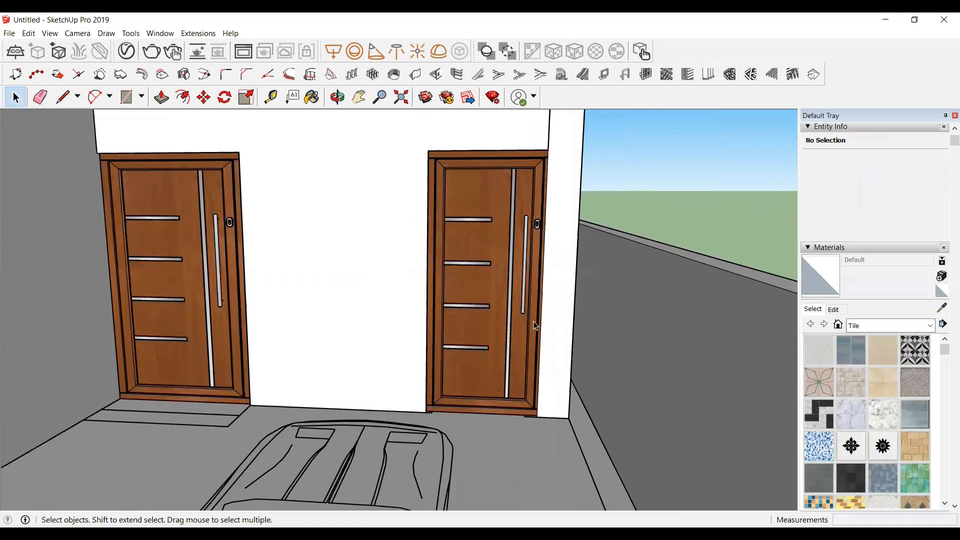
left_click(337, 97)
left_click_drag(354, 255, 269, 263)
key("space")
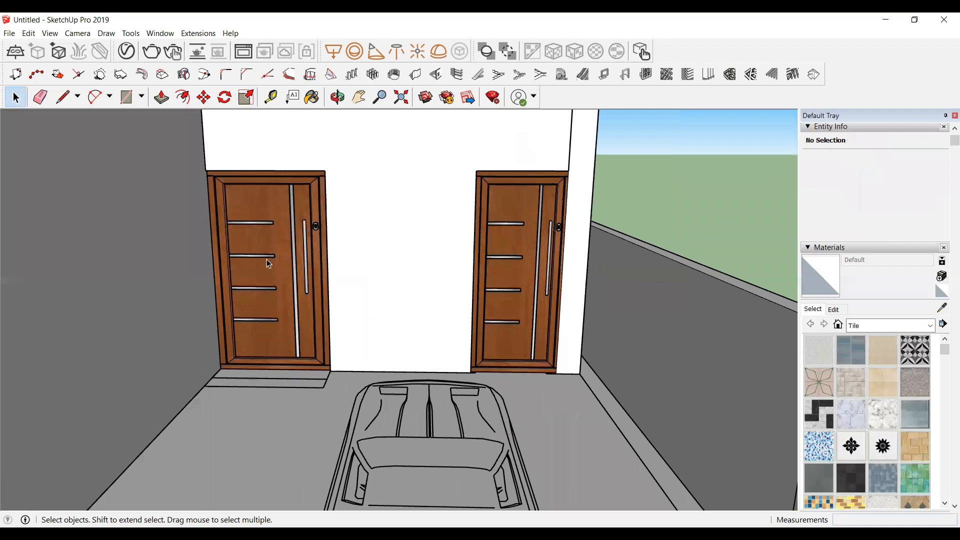
left_click(269, 264)
key("m")
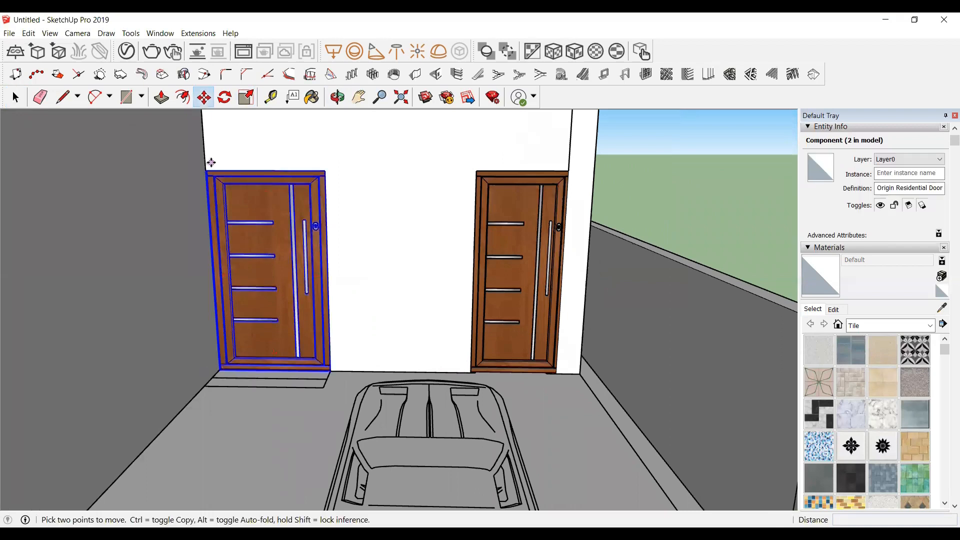
scroll(211, 164, "up", 1)
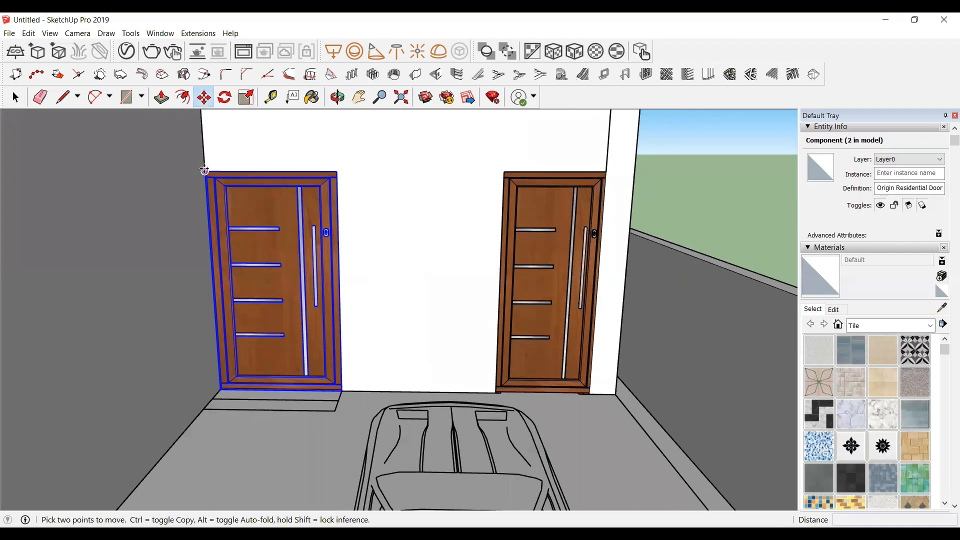
left_click(222, 179)
key("ctrl")
scroll(215, 355, "down", 5)
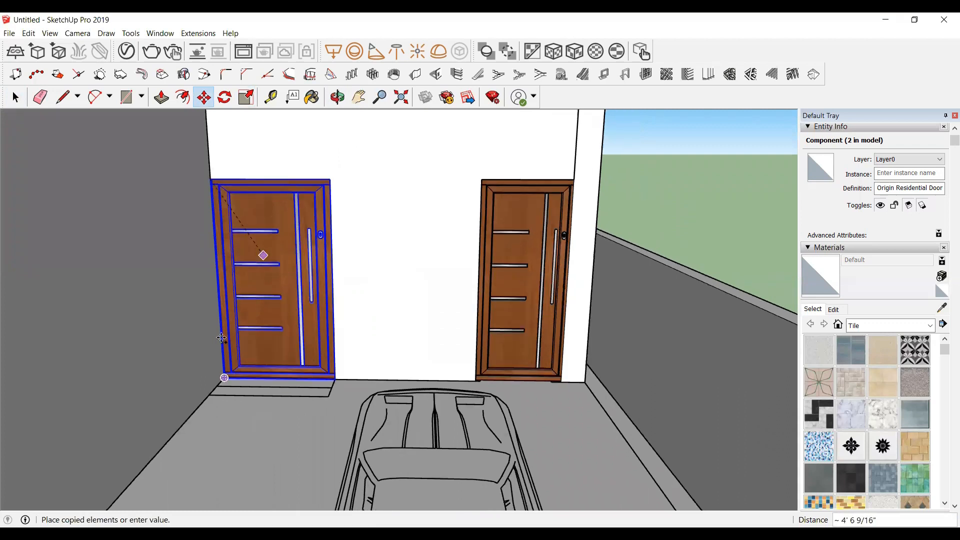
middle_click_drag(218, 165, 221, 231, "shift")
scroll(220, 220, "up", 2)
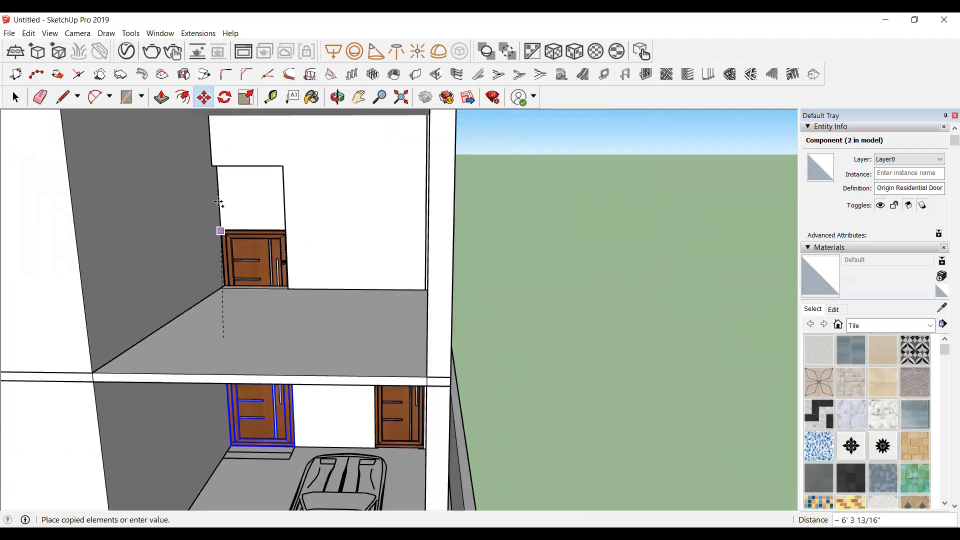
left_click(212, 165)
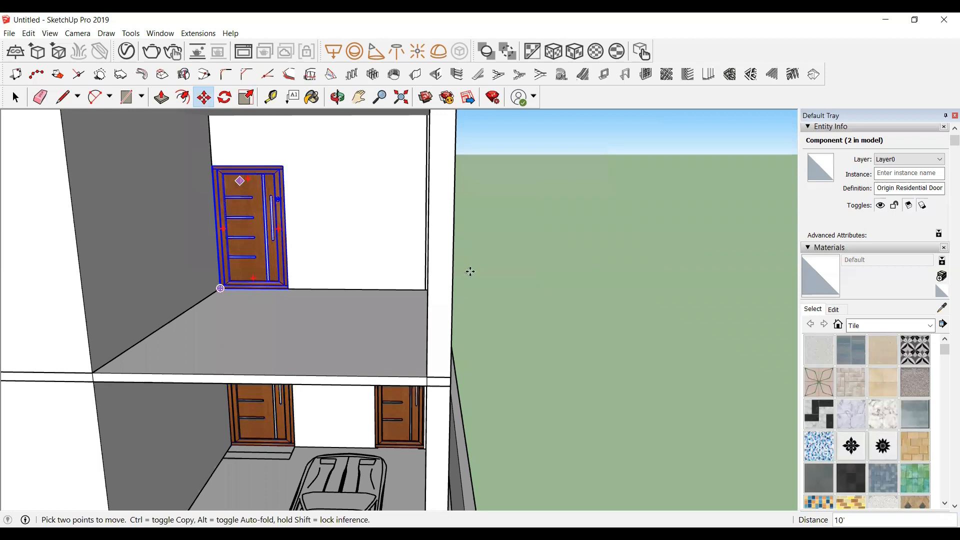
key("space")
Step: Copy the upper-floor door up into the stair cabin opening on the terrace
left_click(548, 230)
scroll(199, 254, "down", 4)
scroll(215, 246, "up", 5)
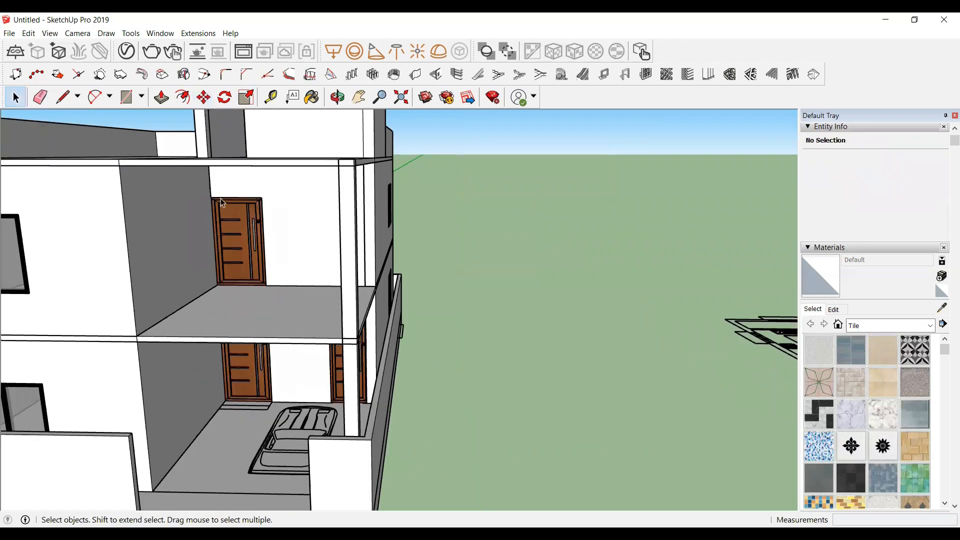
left_click(239, 247)
key("m")
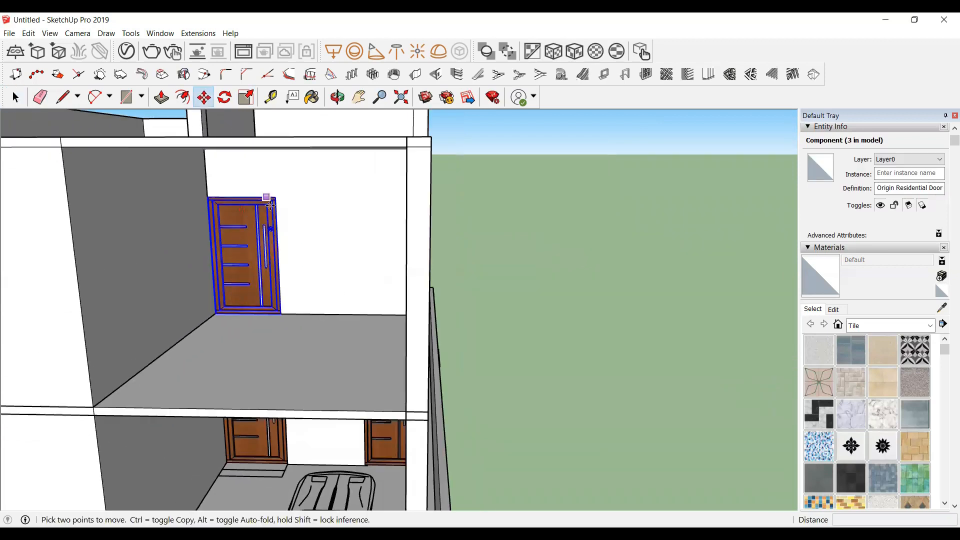
key("ctrl")
left_click(274, 197)
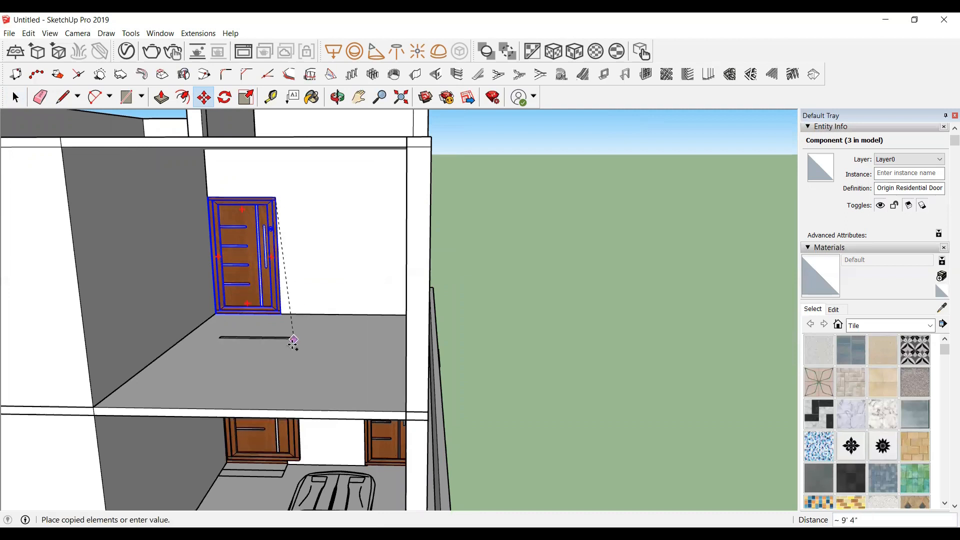
scroll(289, 345, "down", 6)
scroll(247, 193, "up", 4)
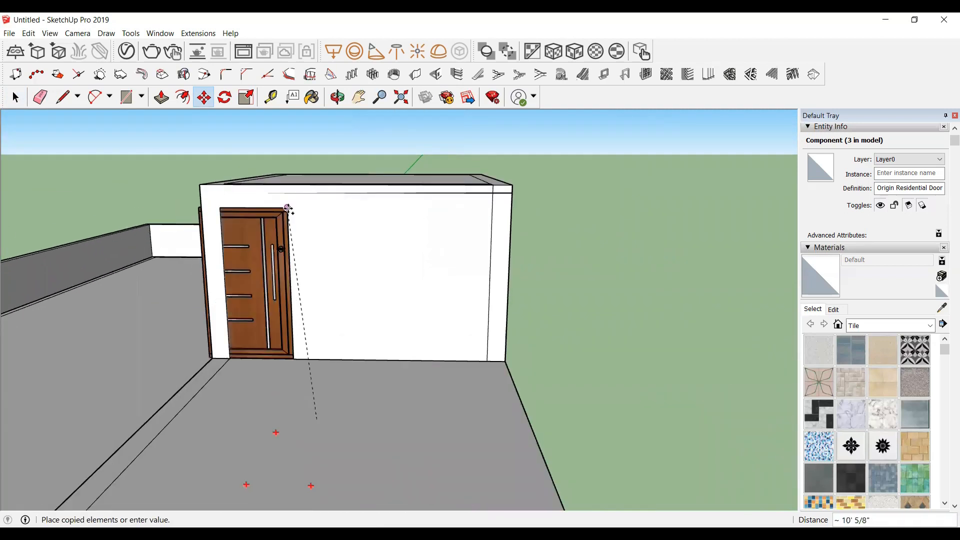
left_click(287, 209)
scroll(179, 278, "up", 3)
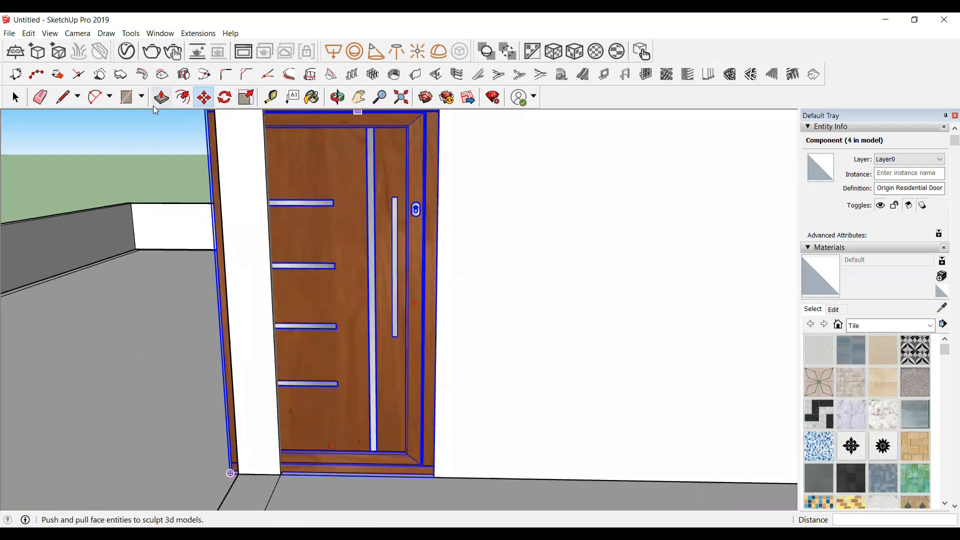
Step: Scale the terrace door's width to about 0.75 so it fits the stair cabin opening
left_click(337, 97)
left_click_drag(236, 203, 188, 302)
key("s")
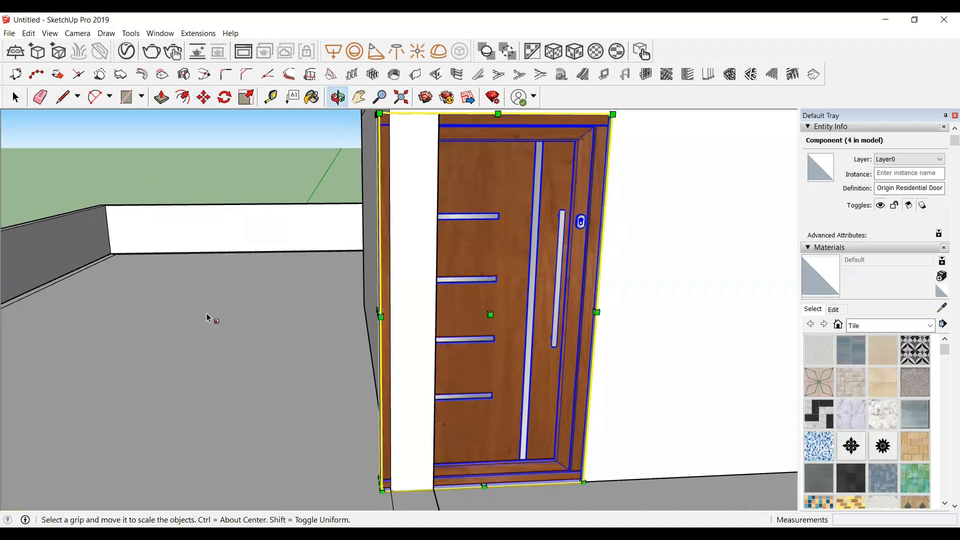
left_click_drag(380, 311, 435, 314)
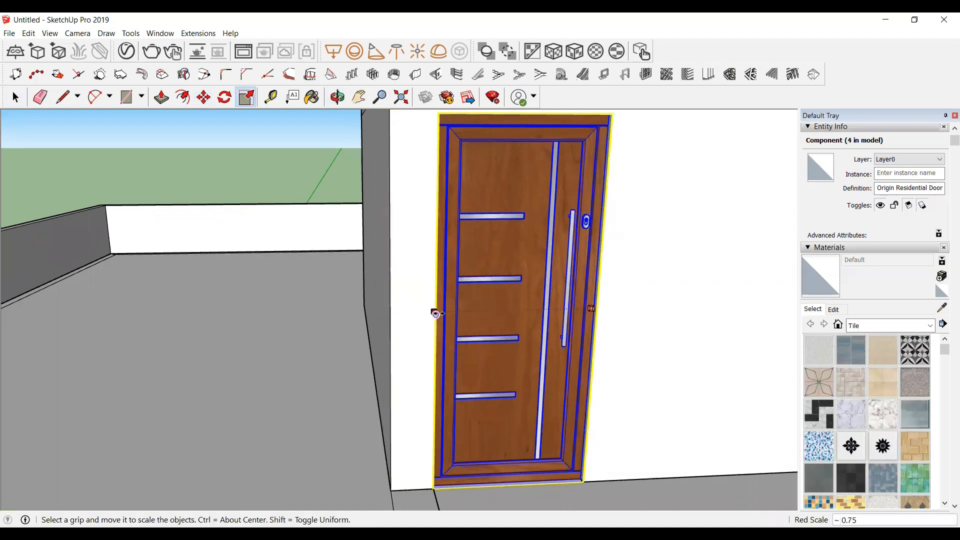
scroll(265, 296, "down", 7)
key("space")
left_click(583, 311)
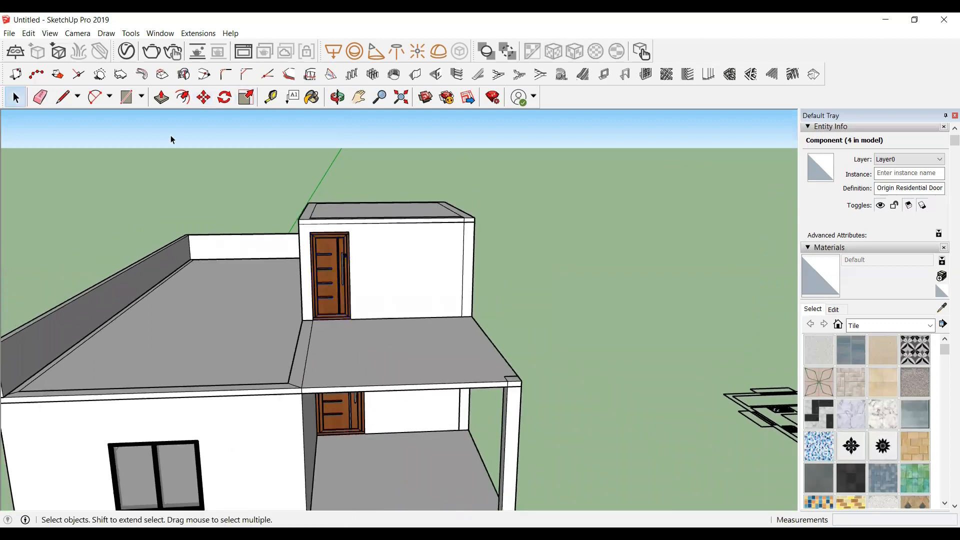
Step: Orbit around the house to review the doors placed on every floor
left_click(338, 97)
left_click_drag(397, 368, 378, 404)
scroll(331, 428, "up", 2)
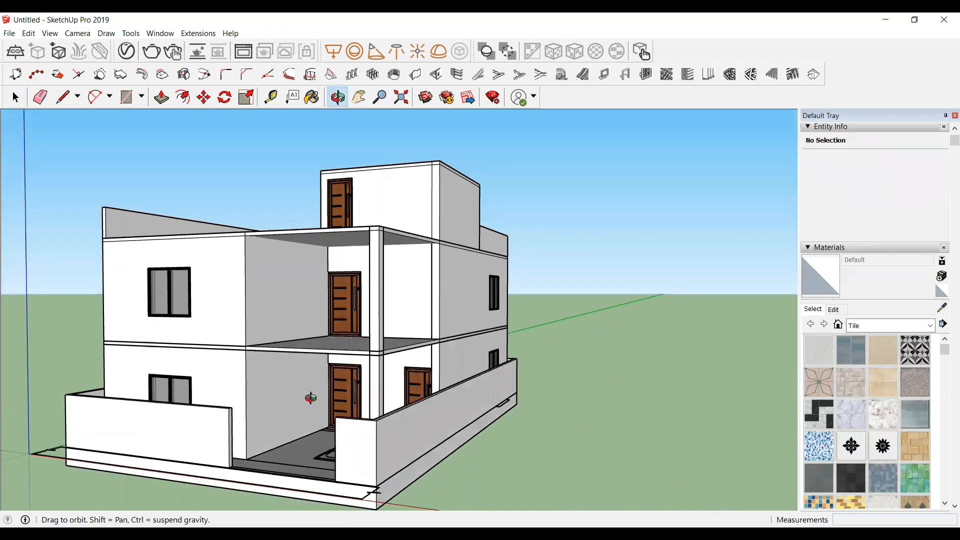
left_click_drag(263, 309, 359, 327)
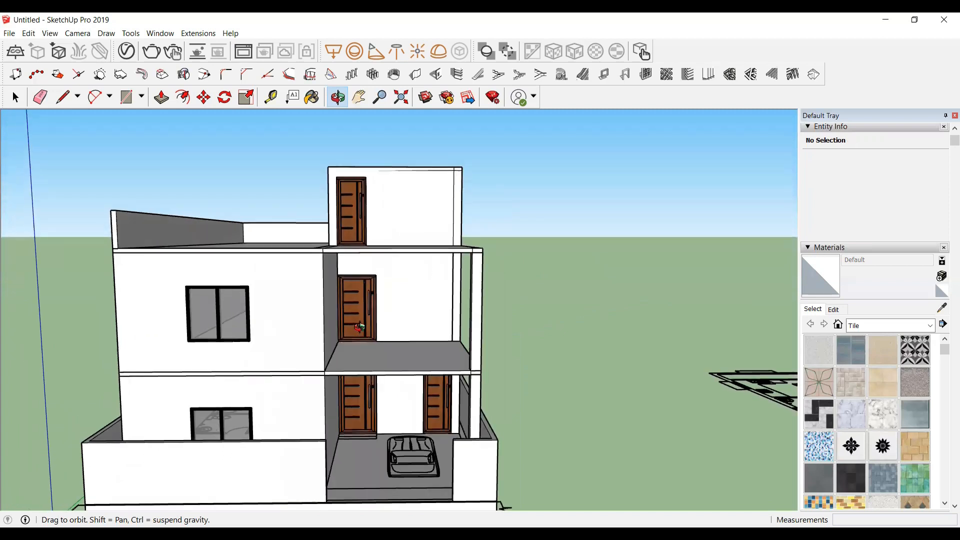
scroll(309, 442, "down", 2)
scroll(235, 239, "up", 3)
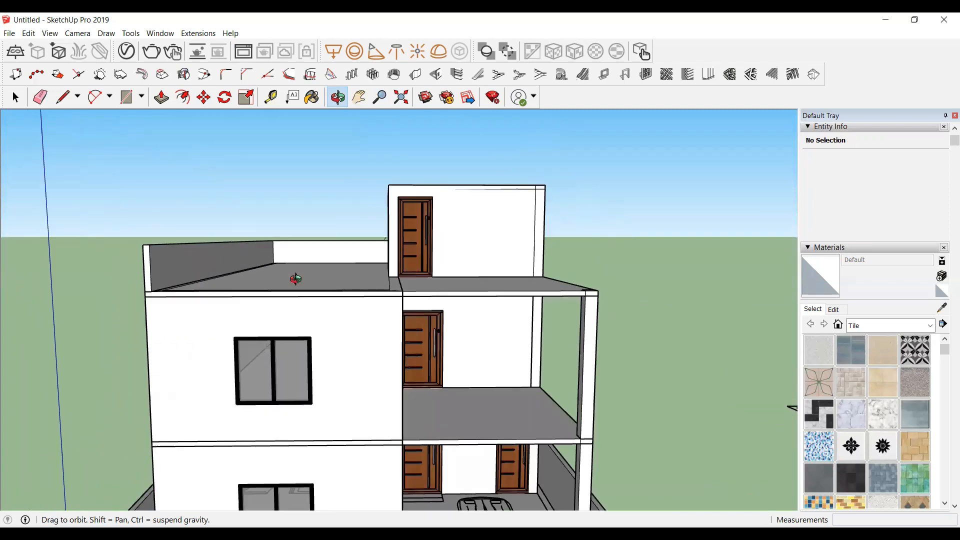
left_click_drag(414, 380, 700, 331)
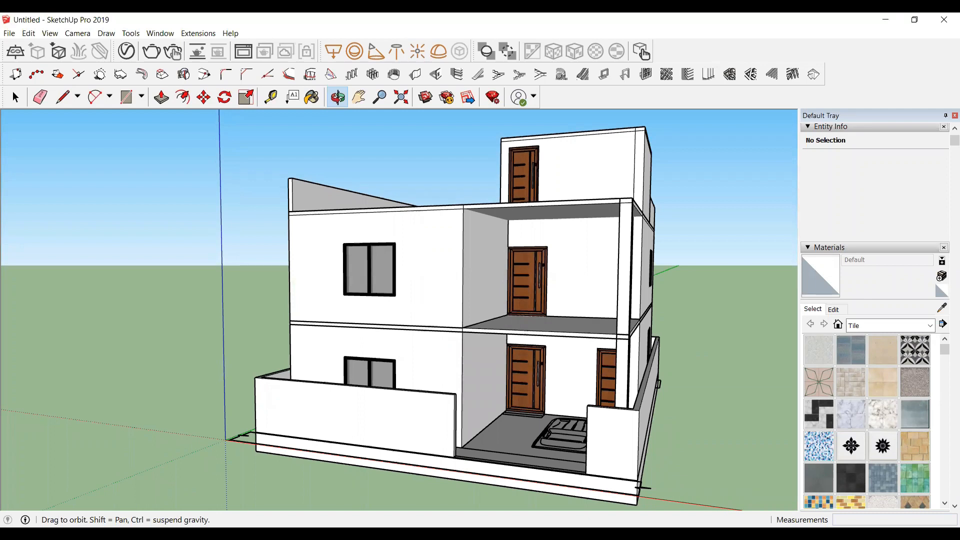
Step: Compare the reference house image with the model and examine the entrance area of the boundary wall
key("alt+Tab")
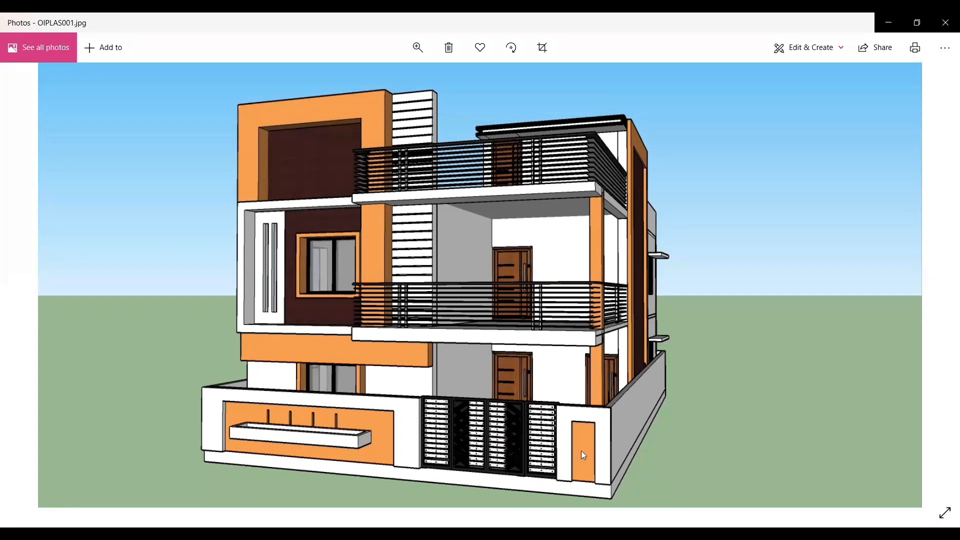
left_click(890, 25)
scroll(374, 415, "up", 5)
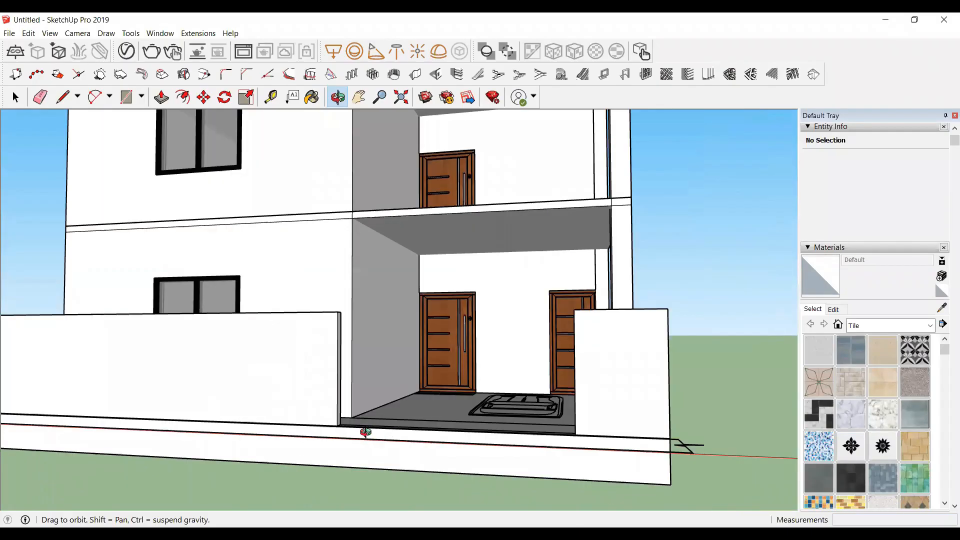
middle_click_drag(366, 432, 365, 434)
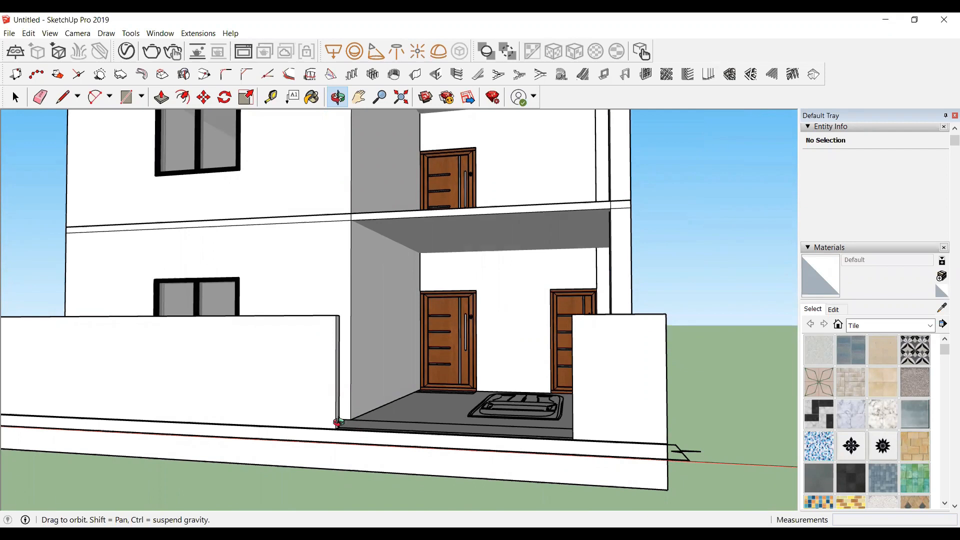
scroll(338, 423, "up", 8)
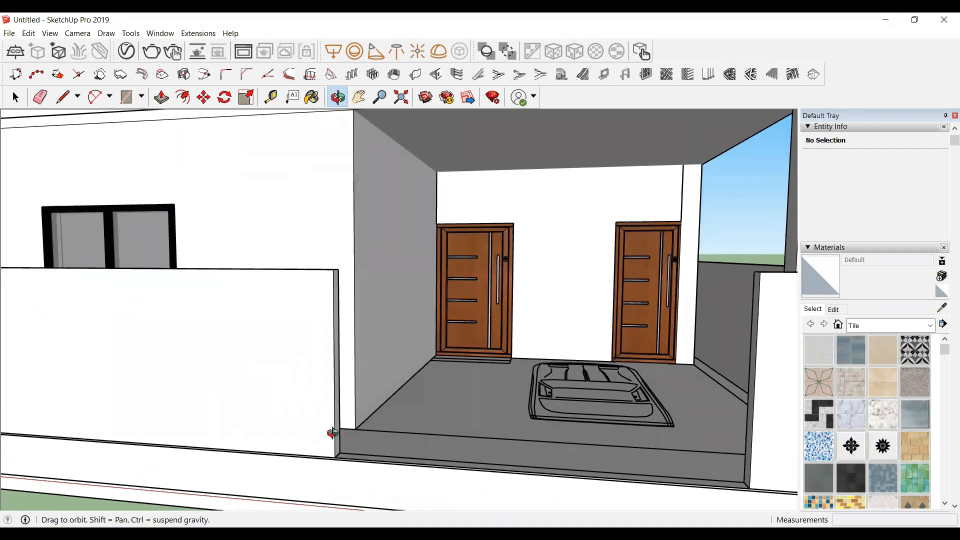
scroll(333, 432, "down", 8)
scroll(327, 425, "up", 3)
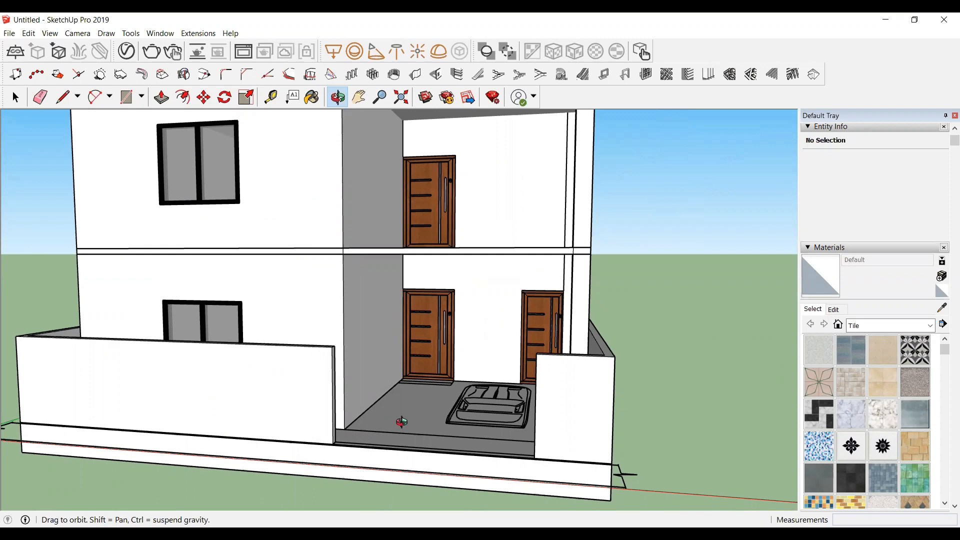
scroll(398, 419, "up", 5)
Step: Paste the copied gate component and place it in the boundary wall's entrance opening
key("ctrl+v")
scroll(252, 355, "up", 3)
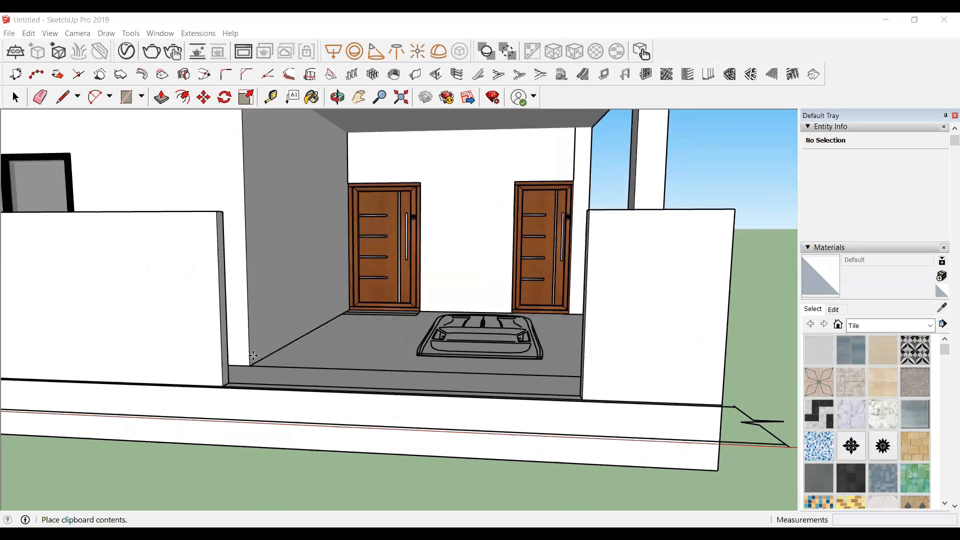
scroll(254, 364, "down", 3)
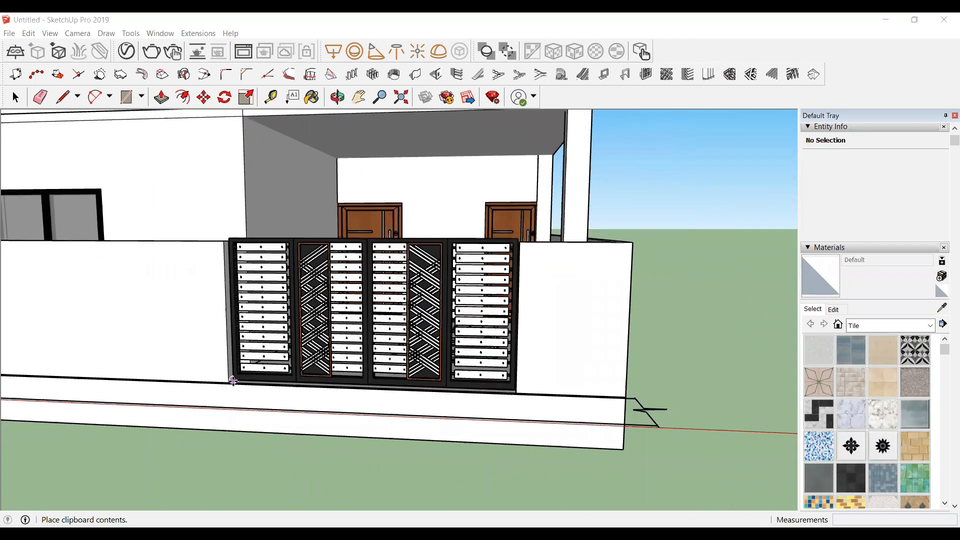
scroll(234, 387, "up", 3)
scroll(232, 388, "down", 3)
scroll(227, 385, "up", 4)
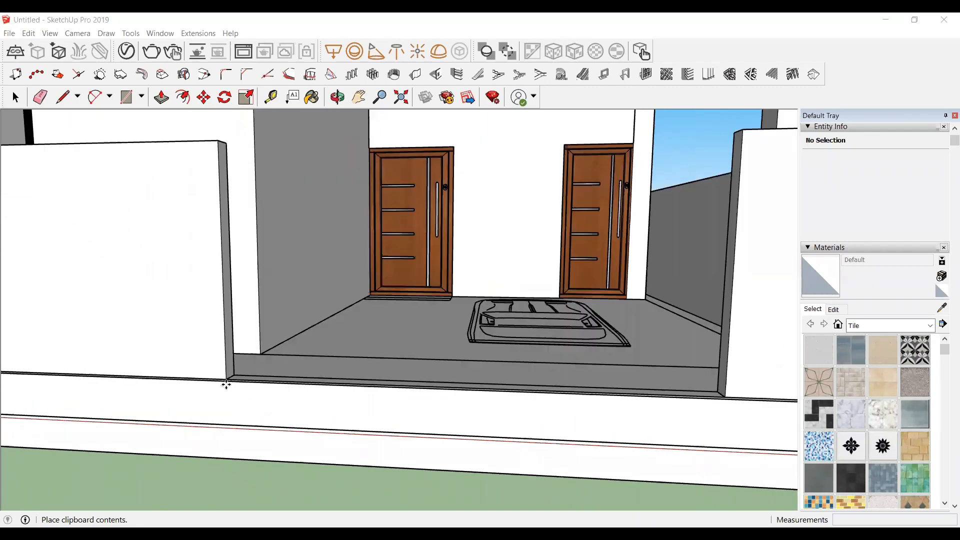
scroll(225, 382, "down", 3)
scroll(220, 385, "up", 5)
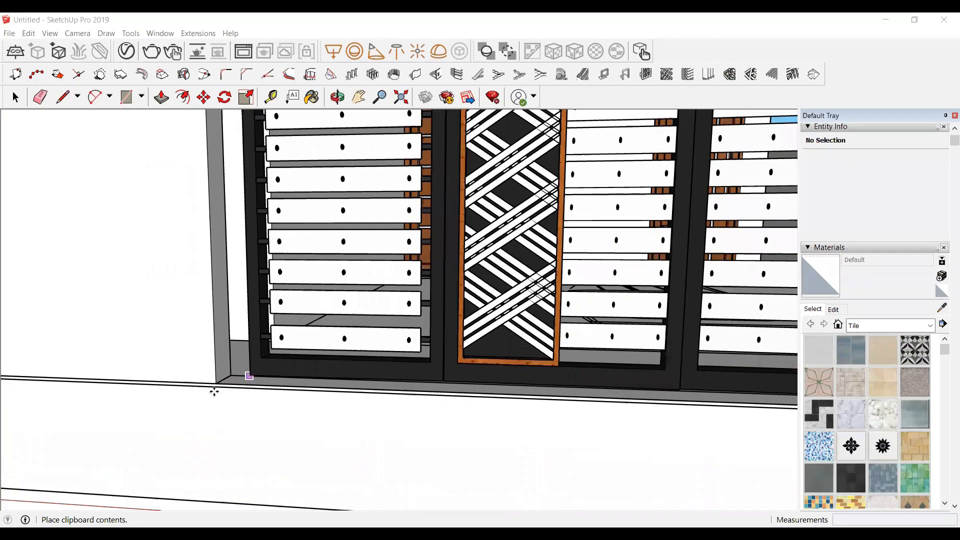
scroll(172, 393, "down", 4)
scroll(187, 402, "up", 4)
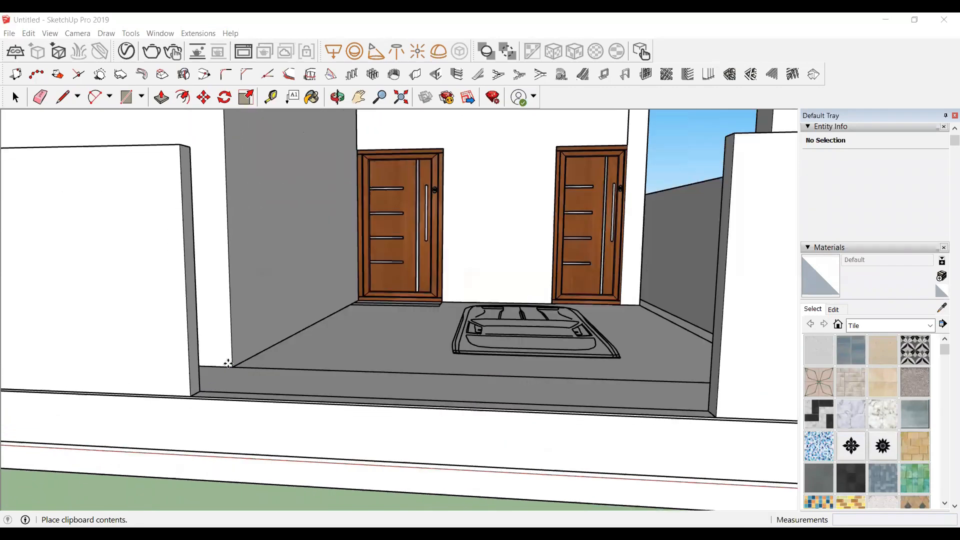
scroll(188, 401, "down", 1)
scroll(165, 415, "up", 4)
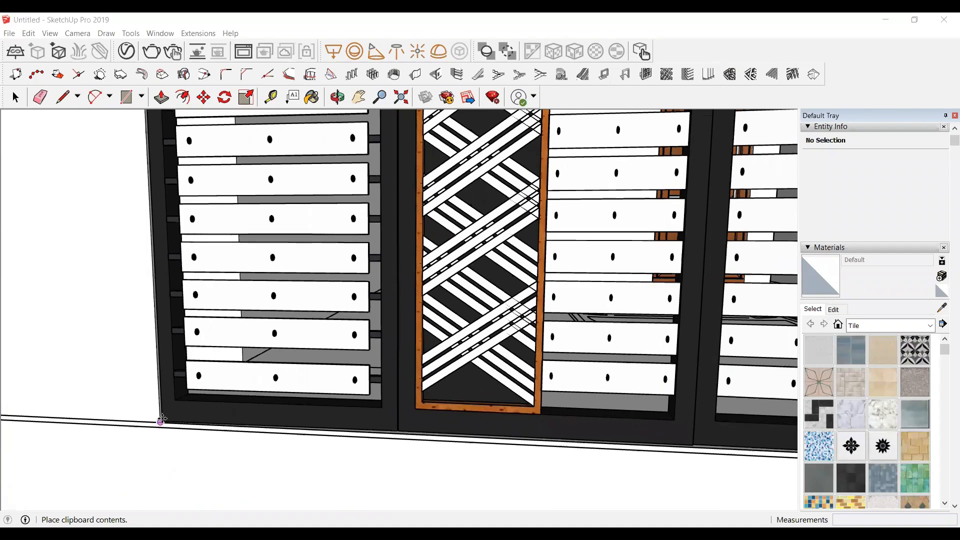
left_click(226, 338)
scroll(227, 336, "down", 1)
middle_click_drag(227, 338, 676, 330)
key("space")
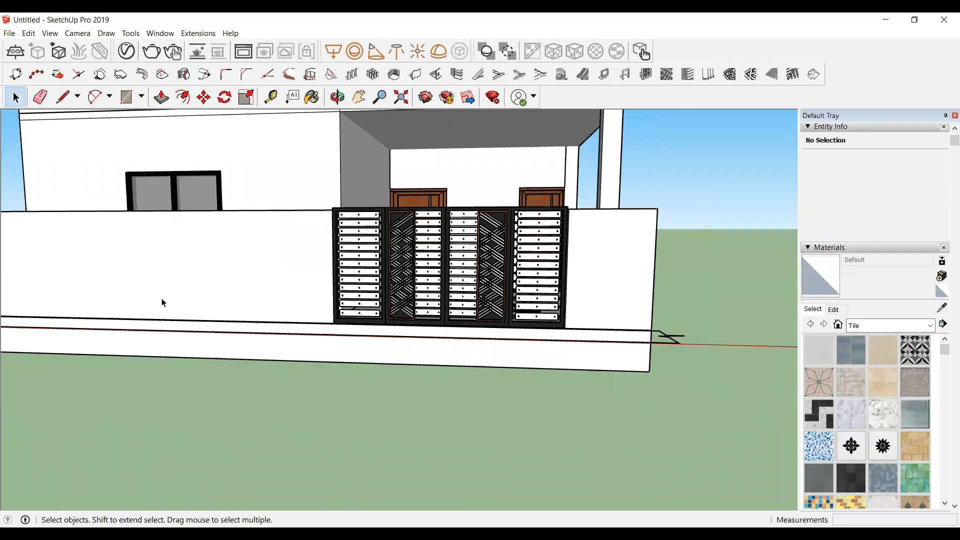
Step: Orbit around the placed gate and compare it with the reference image
scroll(172, 259, "up", 1)
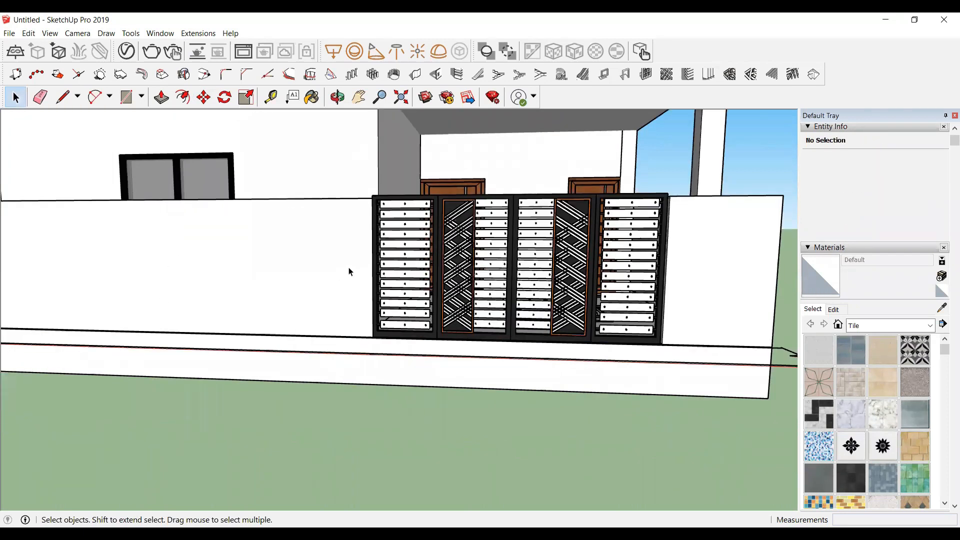
scroll(553, 349, "down", 1)
scroll(569, 353, "down", 1)
scroll(645, 326, "up", 1)
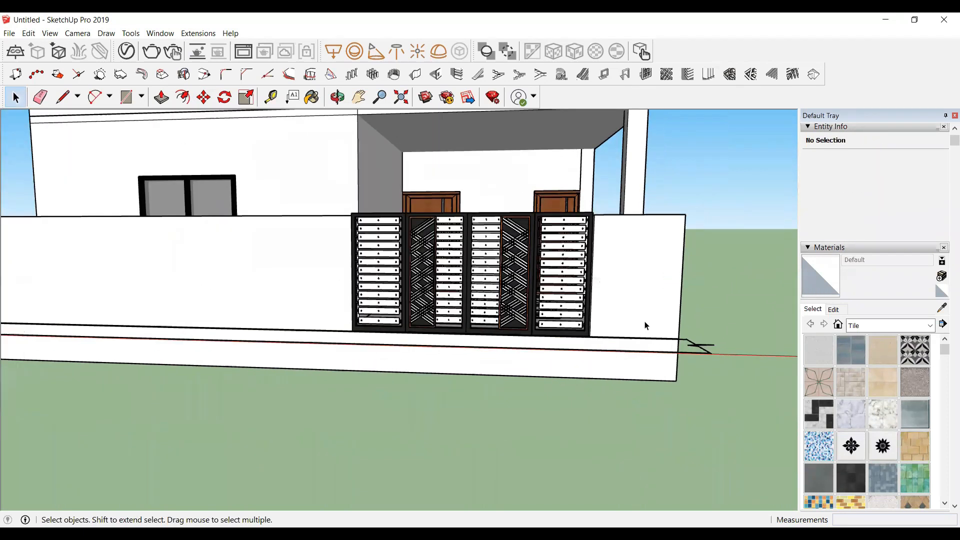
scroll(572, 265, "up", 4)
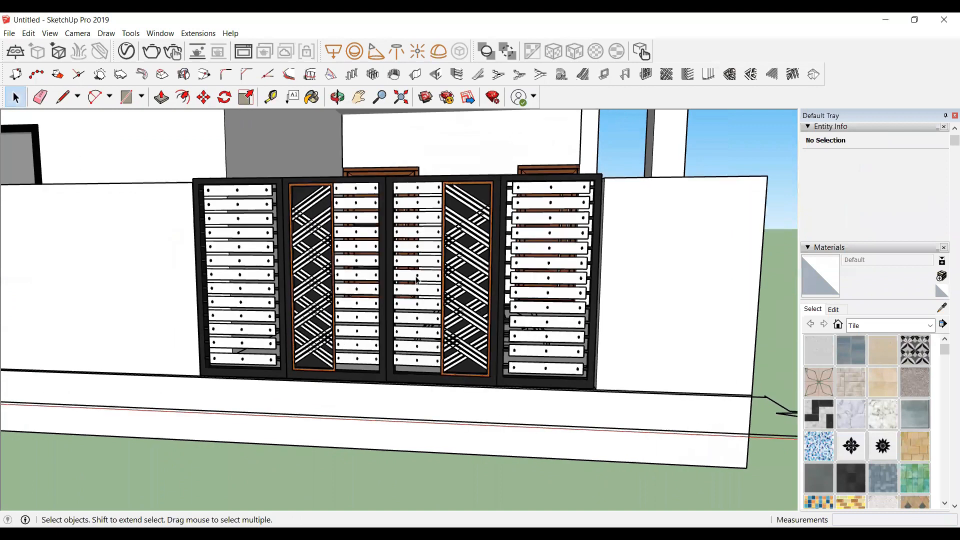
scroll(549, 261, "down", 6)
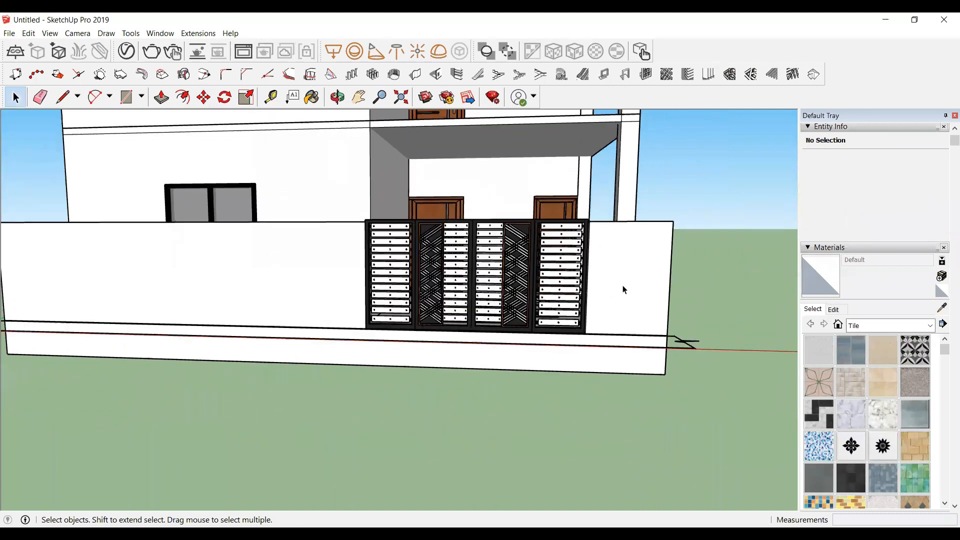
scroll(52, 253, "up", 1)
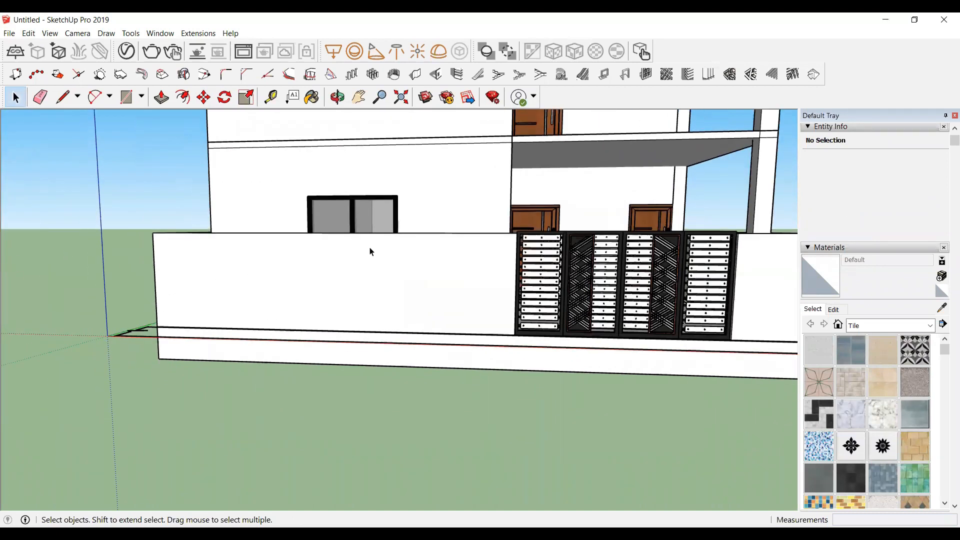
left_click(337, 97)
left_click_drag(165, 343, 236, 274)
left_click_drag(700, 322, 325, 279)
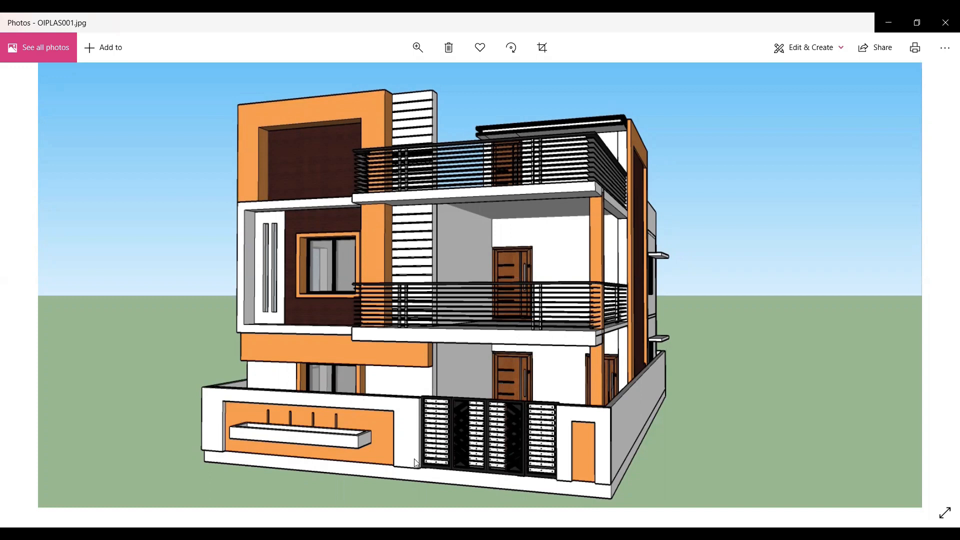
mouse_move(6, 282)
middle_mouse_down()
mouse_move(202, 319)
mouse_move(167, 328)
middle_mouse_up()
scroll(169, 328, "down", 2)
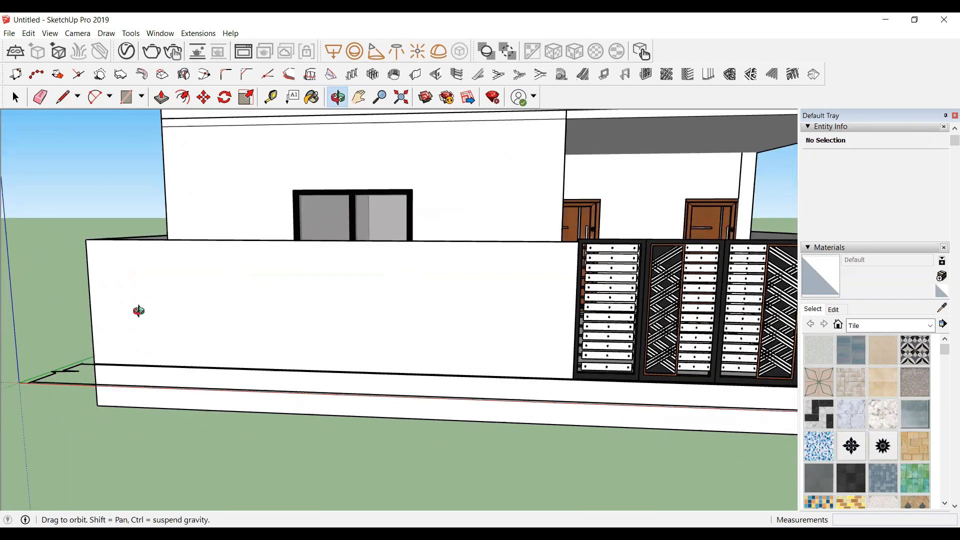
Step: Create a vertical guide at a distance of 2 from the boundary wall's left end with the Tape Measure
key("t")
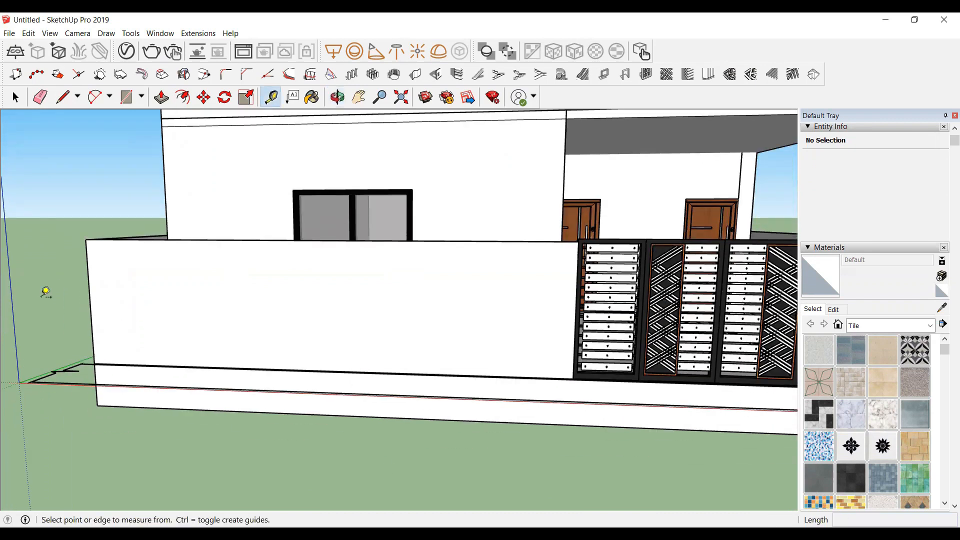
scroll(95, 309, "up", 2)
left_click(91, 311)
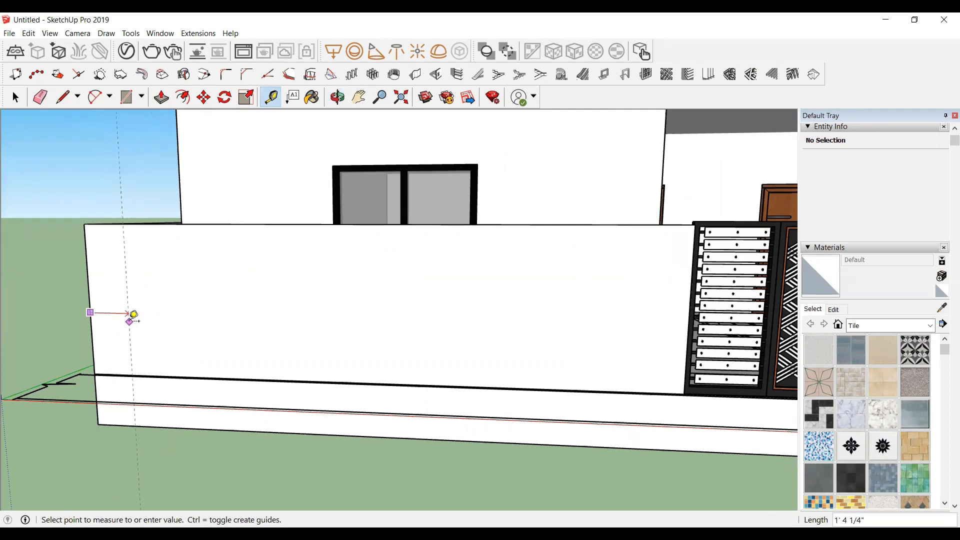
scroll(131, 317, "up", 2)
scroll(159, 280, "down", 1)
scroll(38, 290, "up", 3)
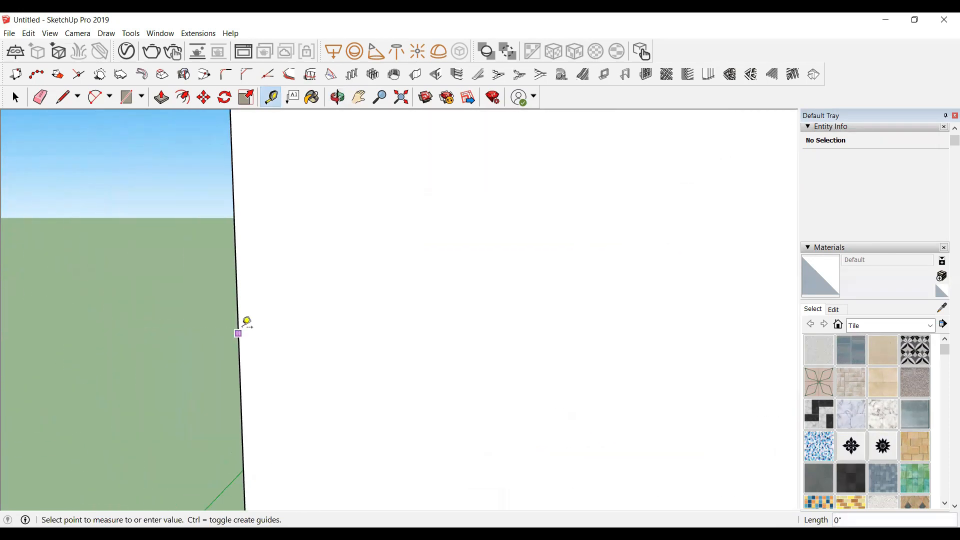
scroll(215, 307, "down", 4)
scroll(239, 322, "up", 1)
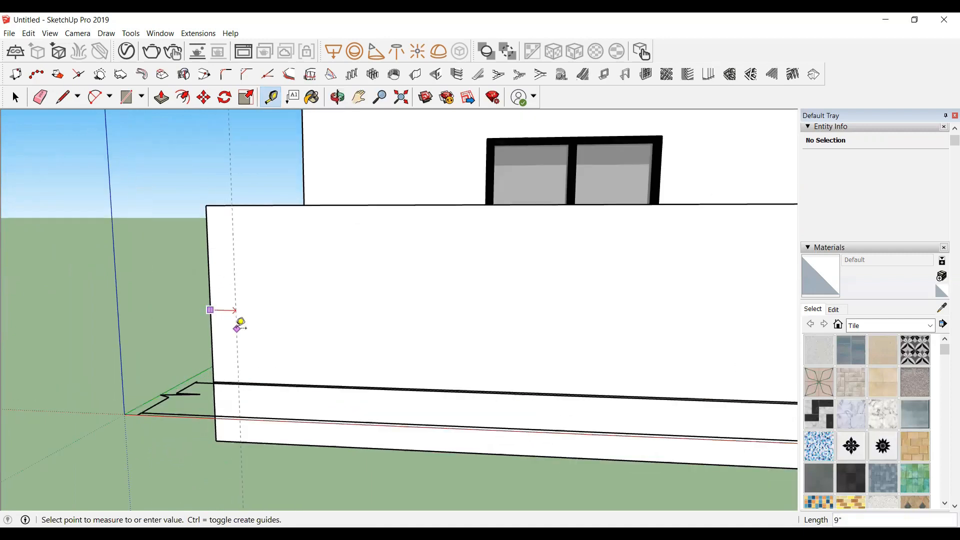
scroll(256, 309, "up", 1)
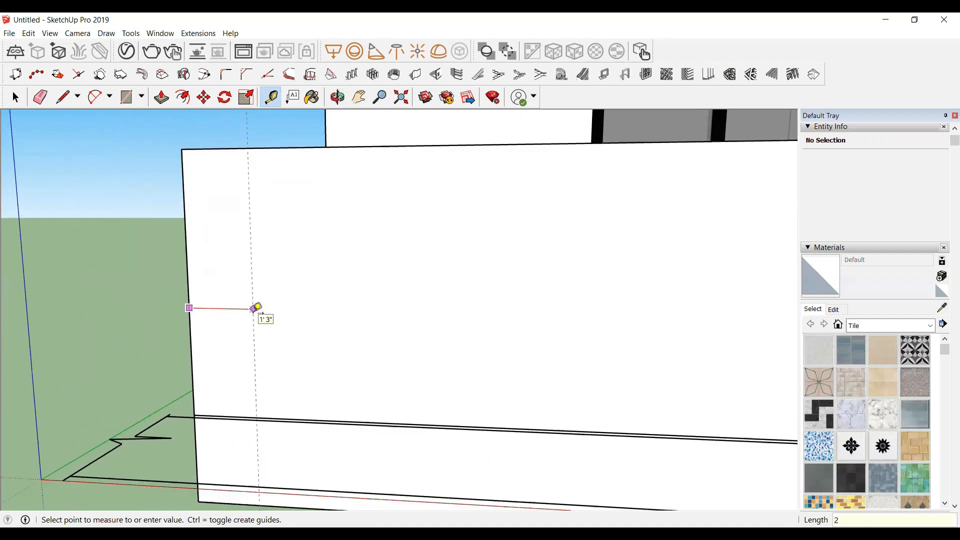
key("Return")
Step: Create a horizontal guide just below the top edge of the boundary wall
scroll(178, 357, "down", 2)
middle_click_drag(296, 249, 139, 222)
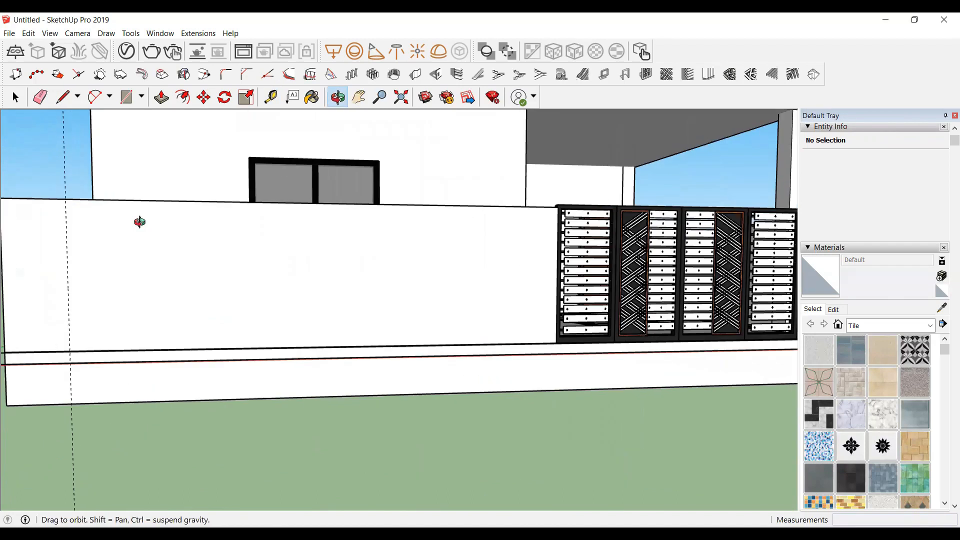
left_click(159, 201)
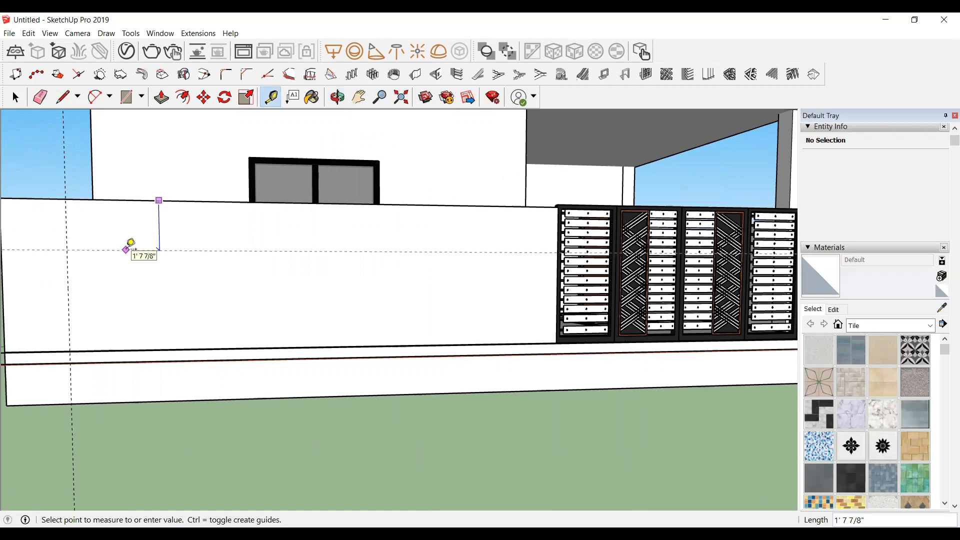
key("Return")
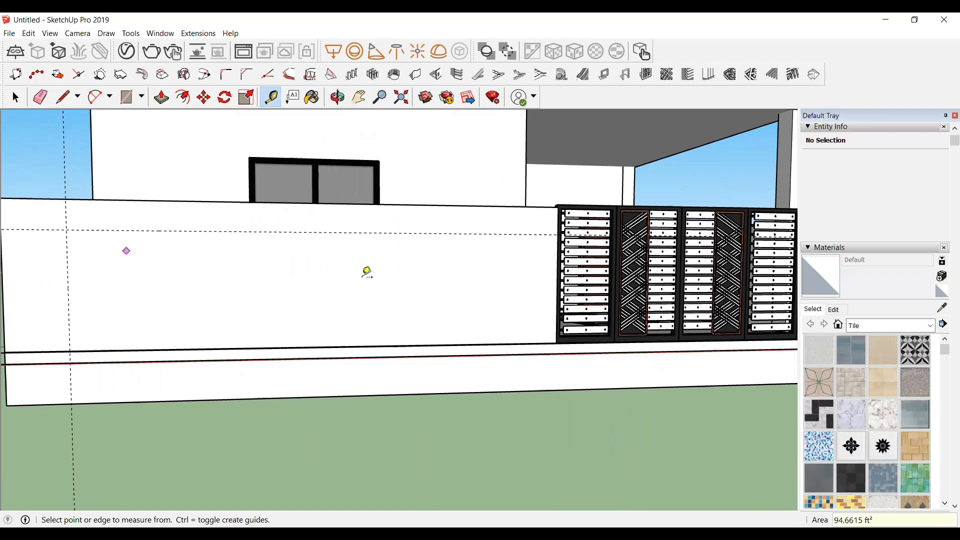
Step: Add a vertical guide on the boundary wall offset from the gate's left edge
left_click(558, 274)
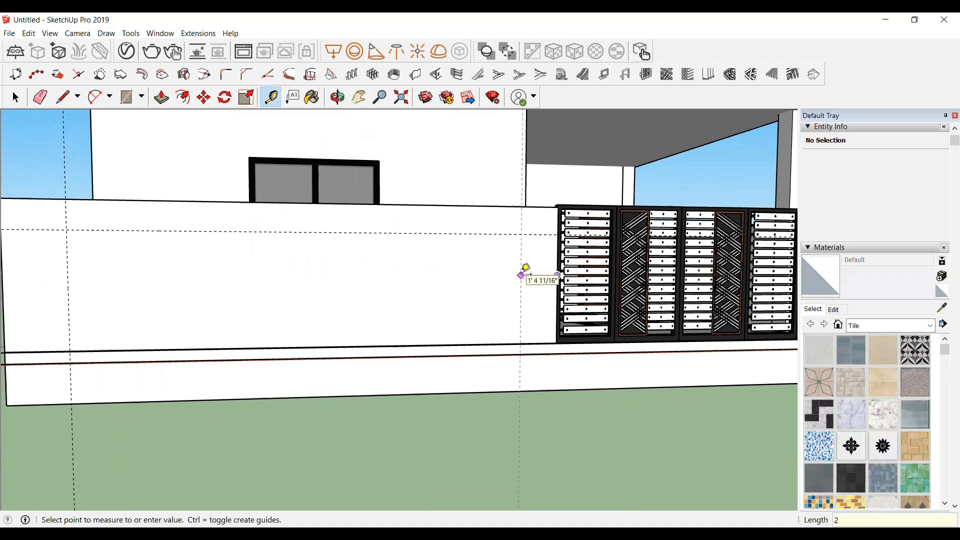
left_click(521, 274)
middle_click_drag(317, 265, 675, 247)
scroll(676, 247, "up", 3)
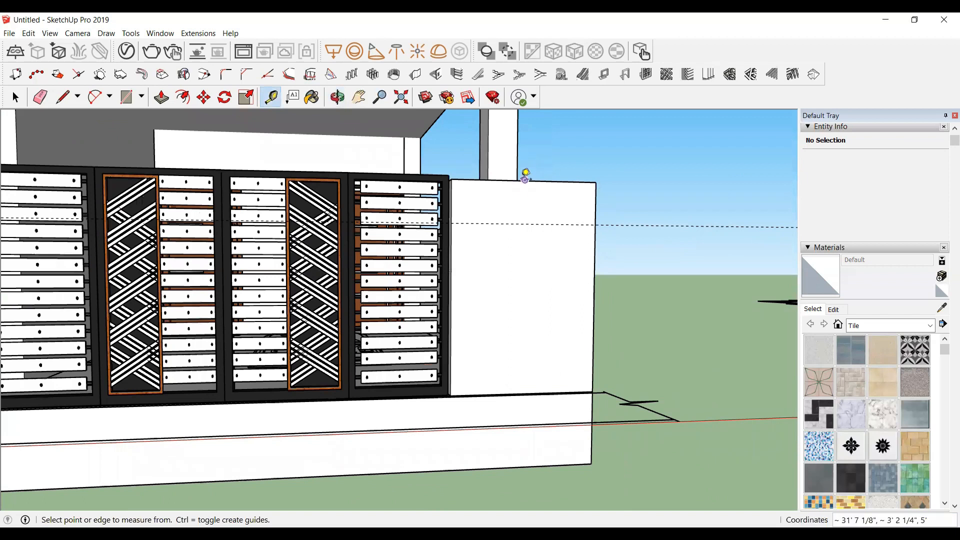
left_click(526, 176)
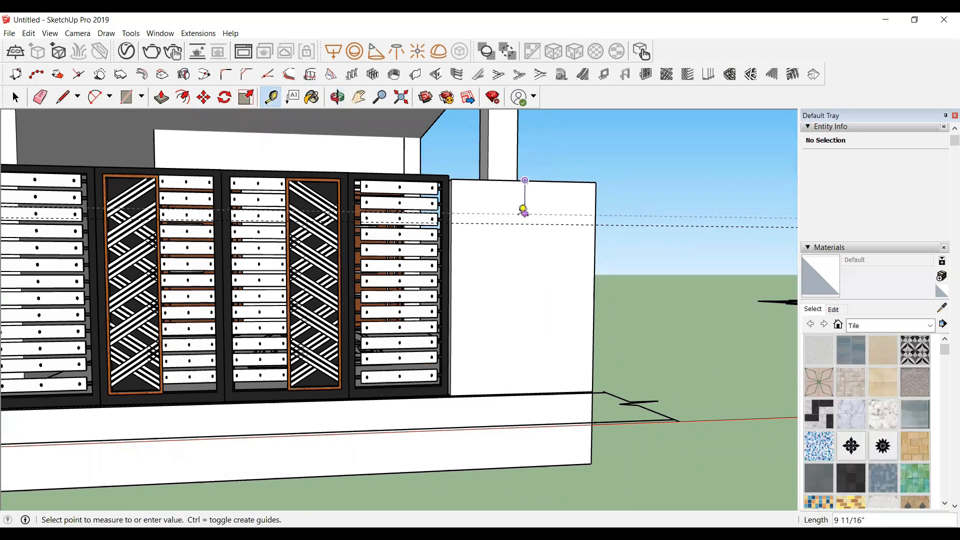
scroll(521, 206, "up", 2)
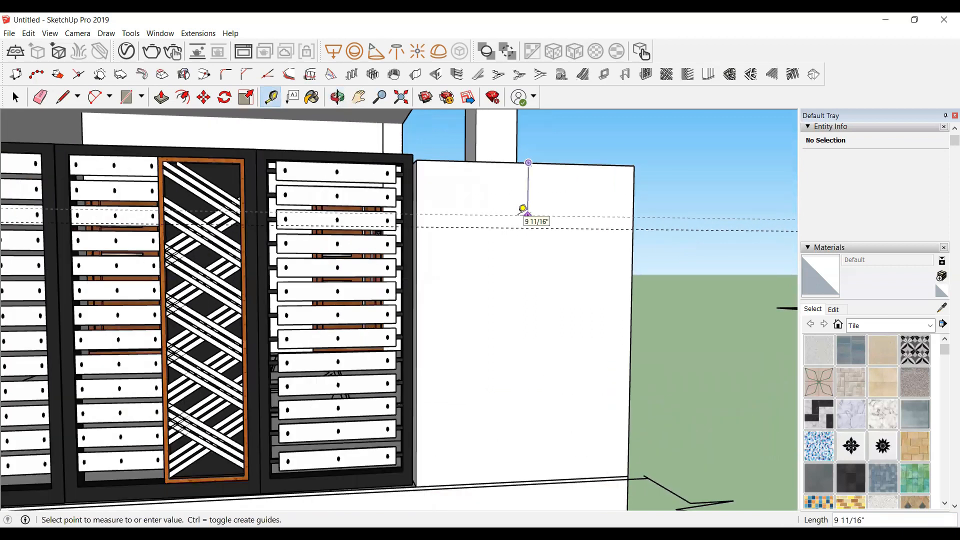
key("Escape")
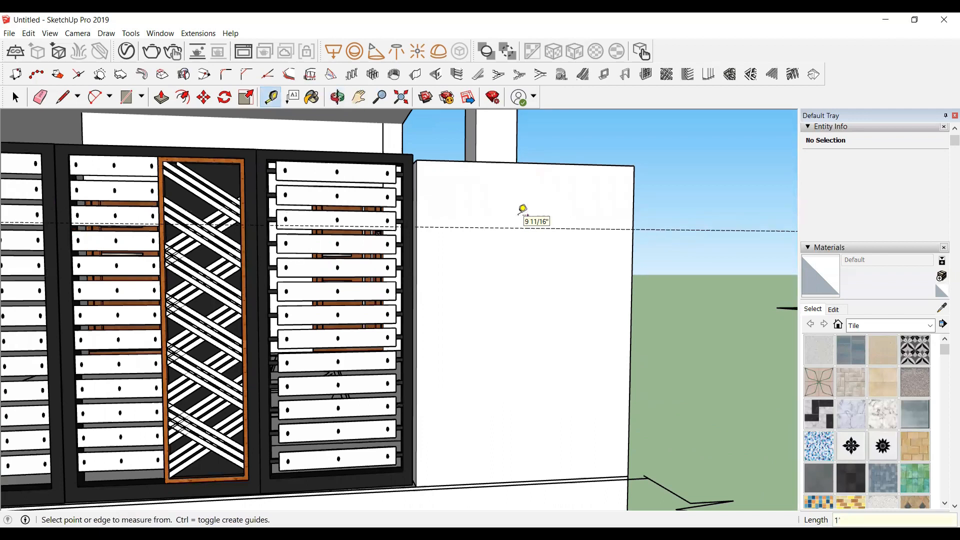
Step: Create a vertical guide 1' from the gate's right edge on the right wall section
left_click(416, 317)
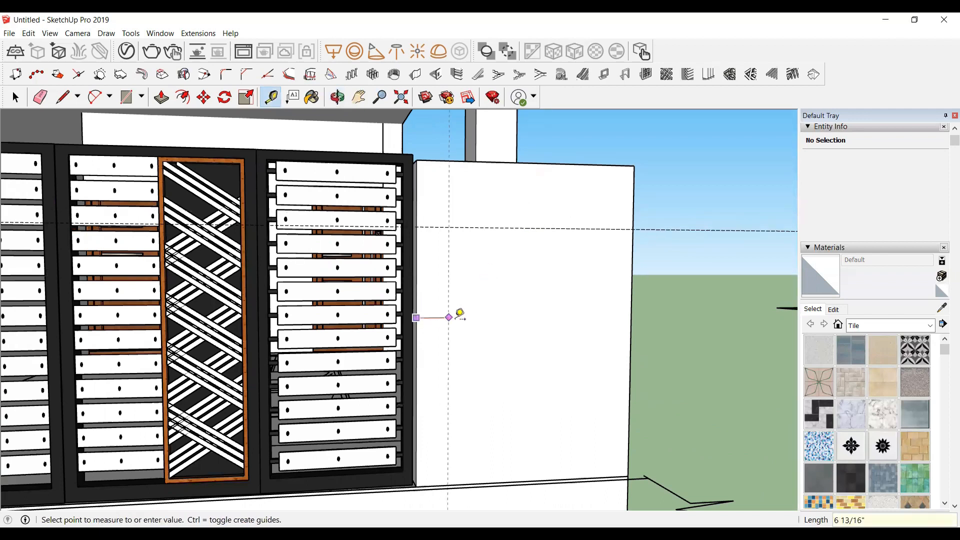
key("Return")
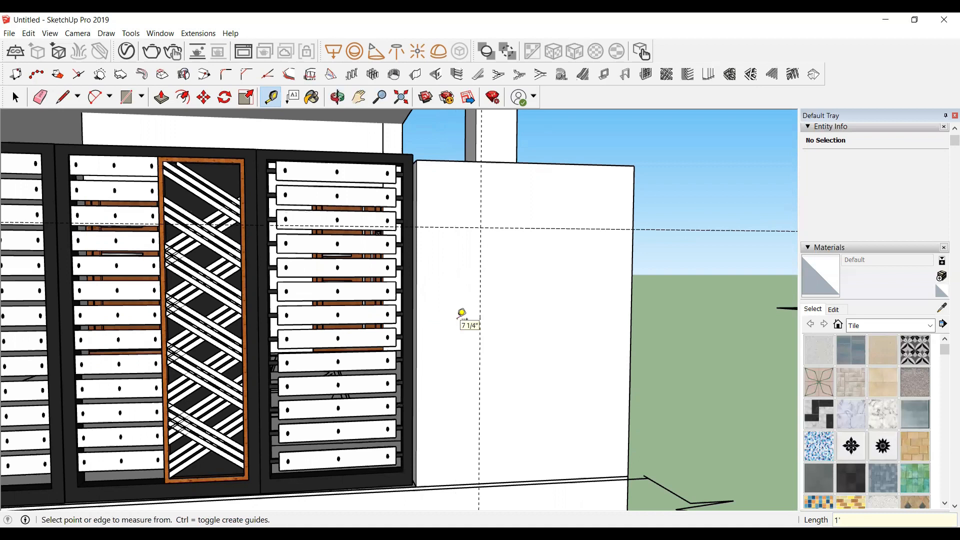
Step: Create a vertical guide 10 3/4" in from the boundary wall's right end with the Tape Measure
left_click(630, 322)
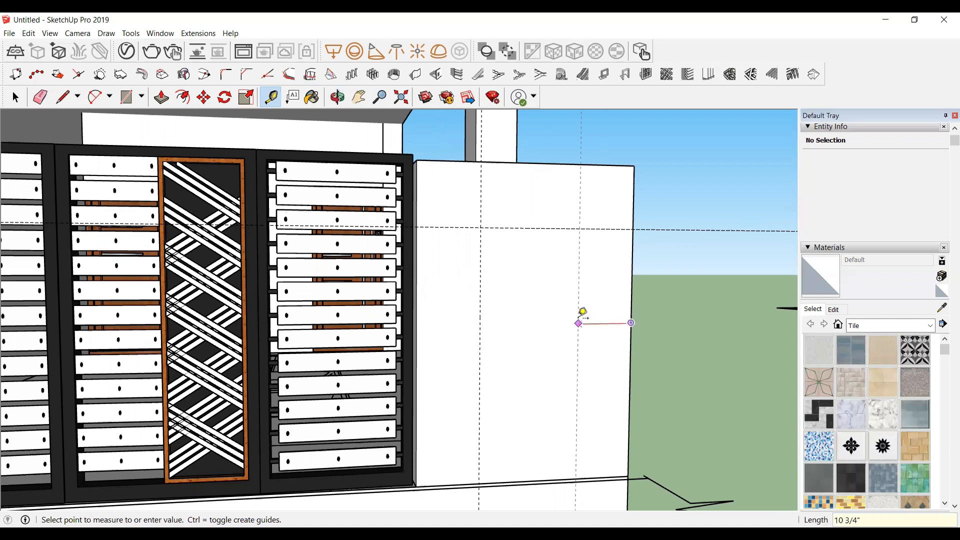
left_click(583, 311)
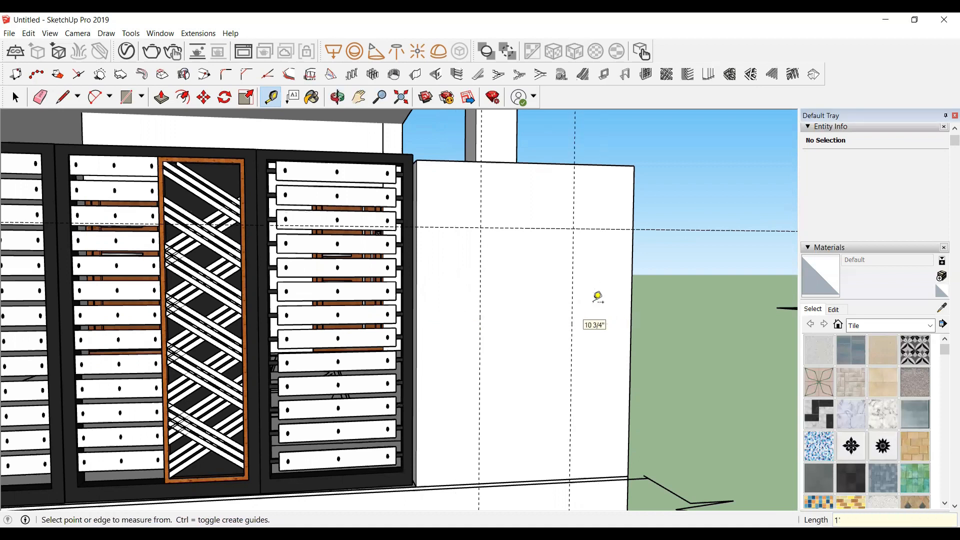
Step: Draw a rectangle about 2' 8" by 5' at the boundary wall's left end, from the vertical guide up to the wall's top corner
scroll(620, 273, "down", 10)
scroll(411, 304, "down", 2)
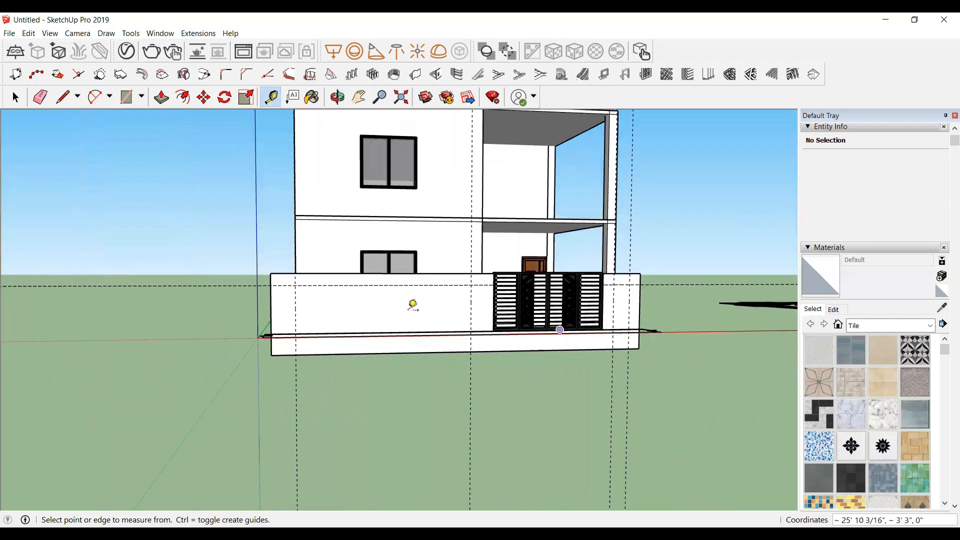
scroll(317, 287, "up", 5)
scroll(363, 331, "up", 4)
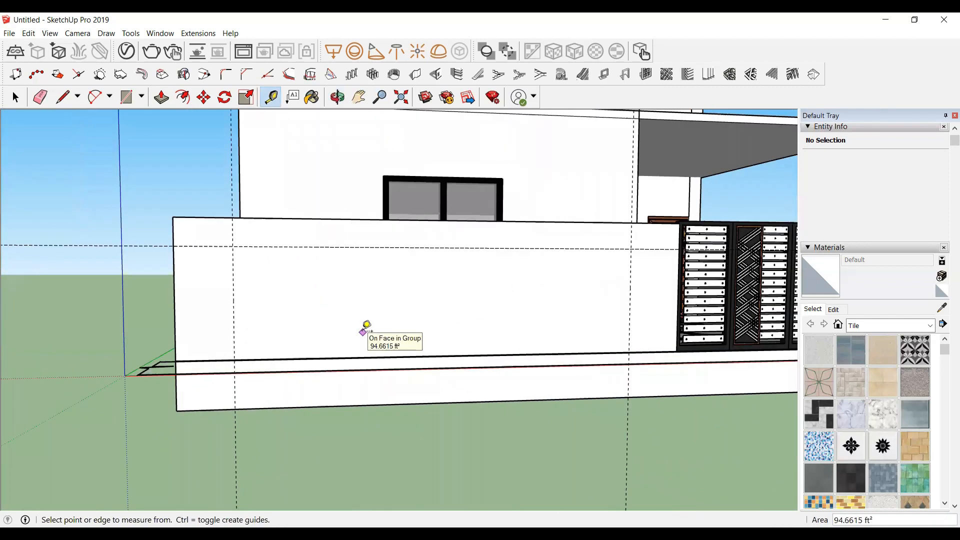
scroll(225, 358, "down", 2)
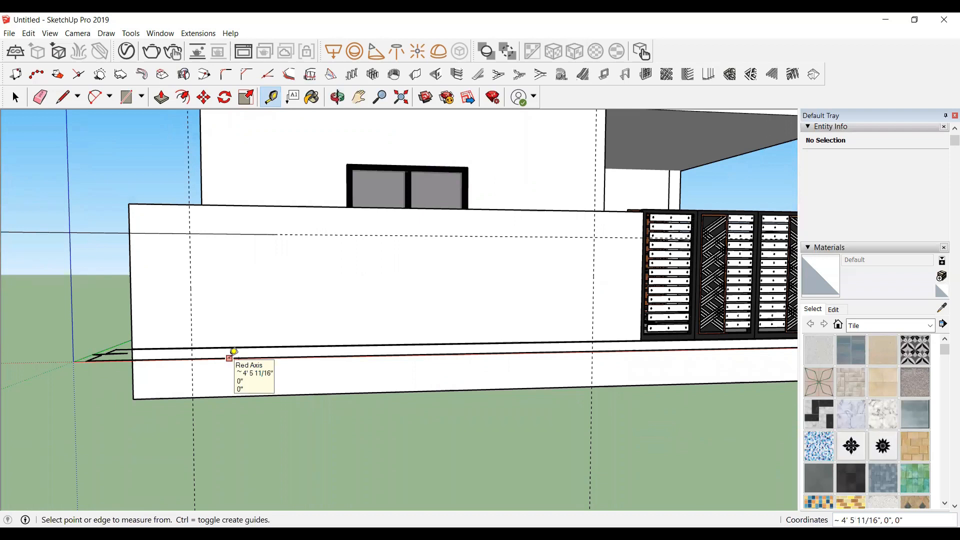
key("r")
scroll(145, 360, "up", 4)
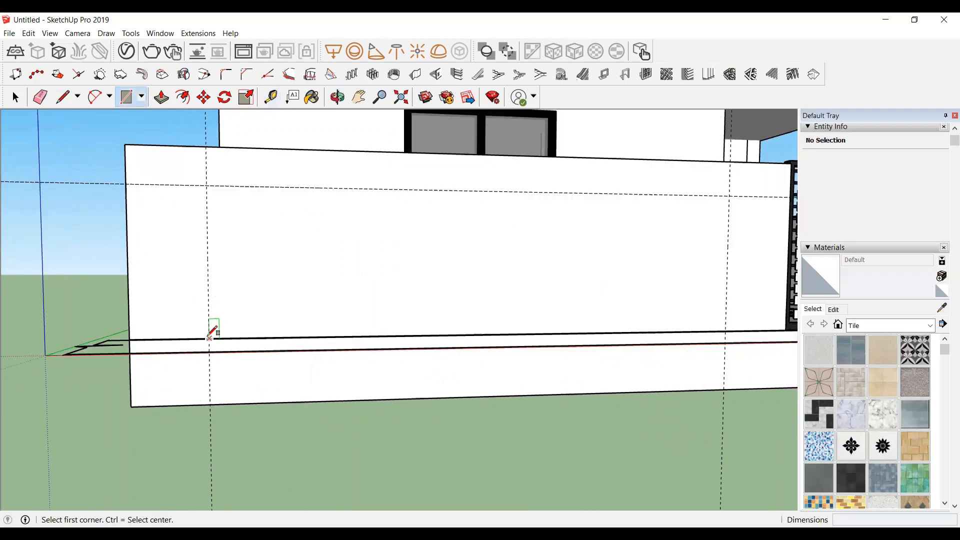
scroll(24, 236, "up", 3)
scroll(125, 310, "up", 3)
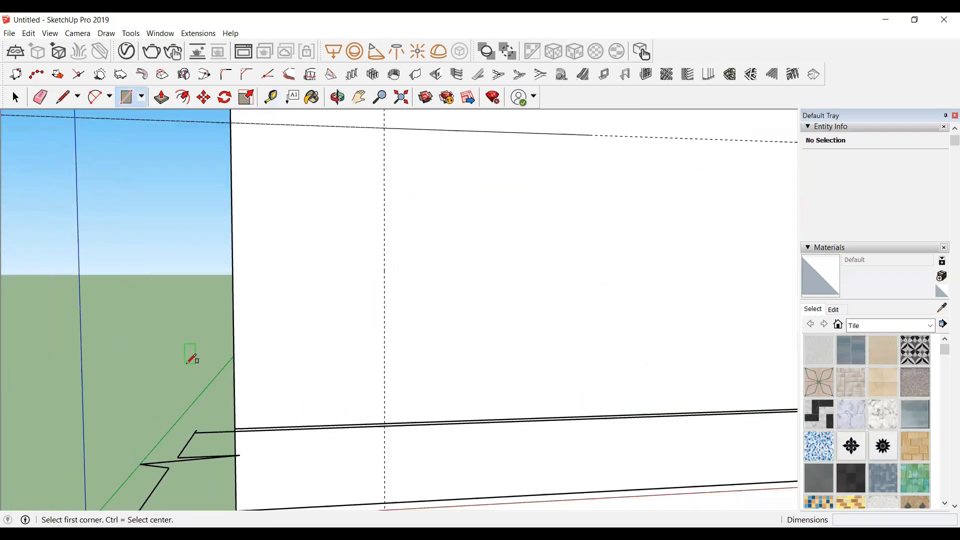
left_click(384, 424)
scroll(384, 423, "down", 3)
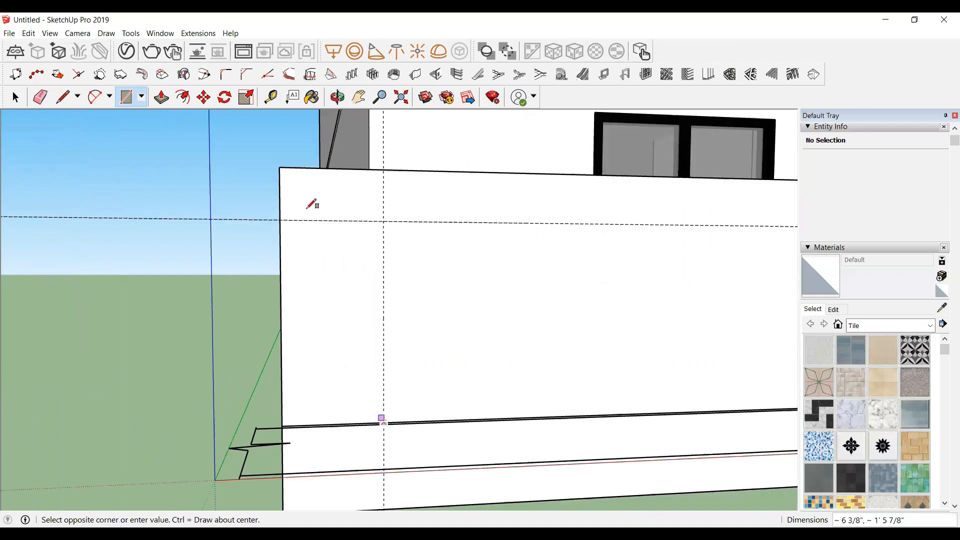
left_click(279, 168)
Step: Make the new rectangle face into a group
scroll(124, 232, "down", 4)
scroll(266, 214, "up", 1)
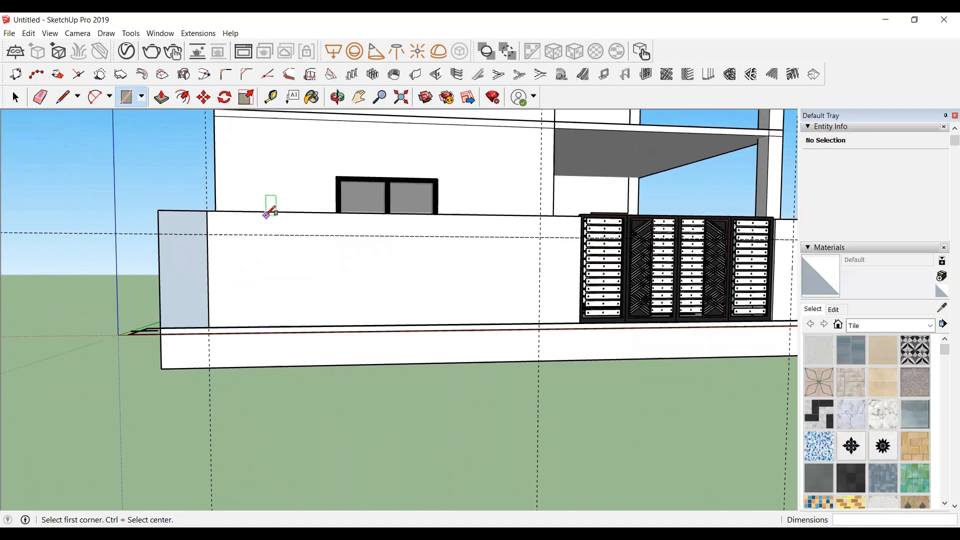
key("space")
left_click(188, 266)
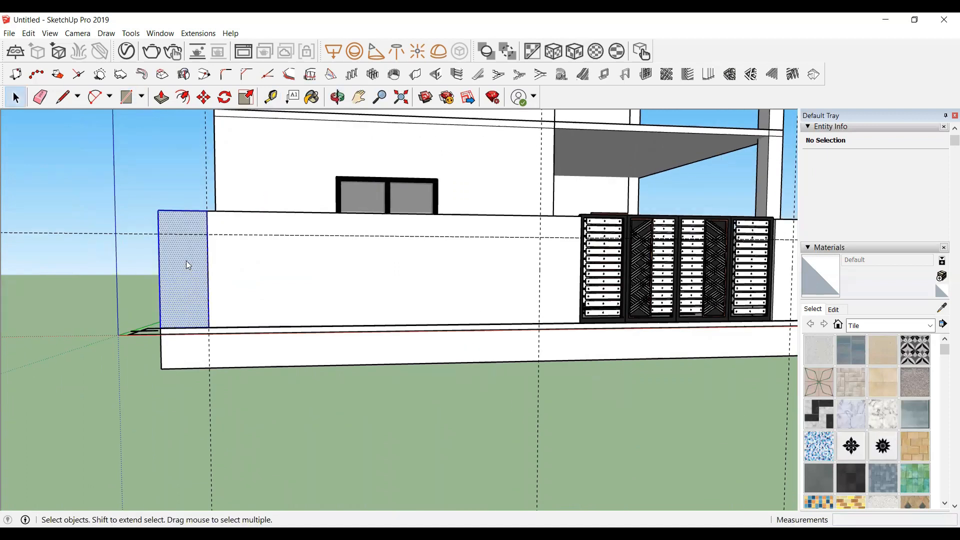
right_click(187, 263)
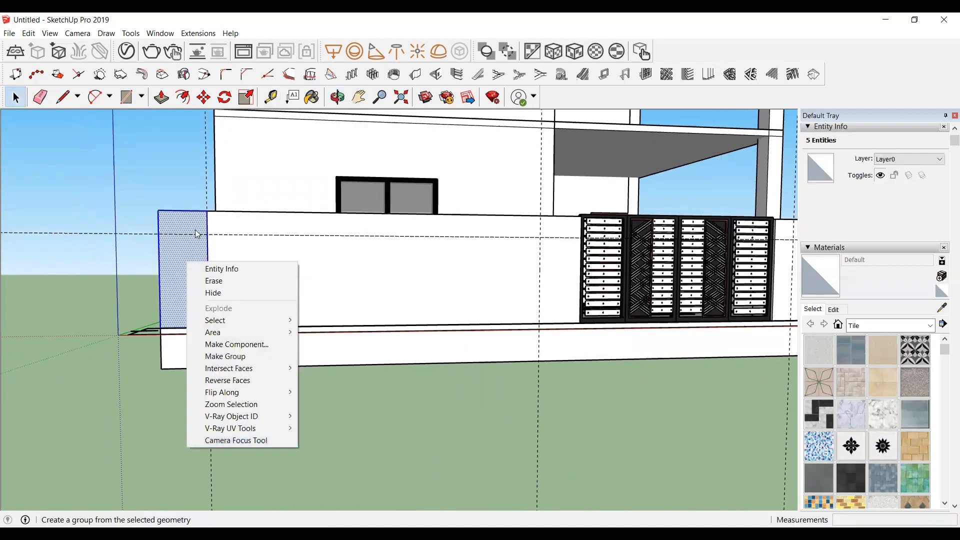
left_click(225, 355)
Step: Inside the group, push the rectangle face out 2" from the wall surface
left_click(337, 97)
left_click_drag(240, 215, 362, 326)
key("space")
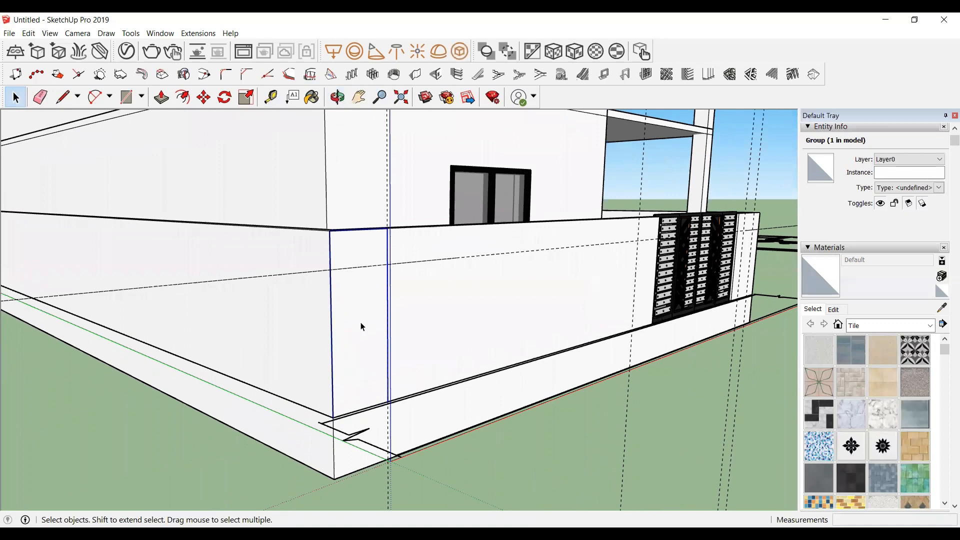
double_click(362, 326)
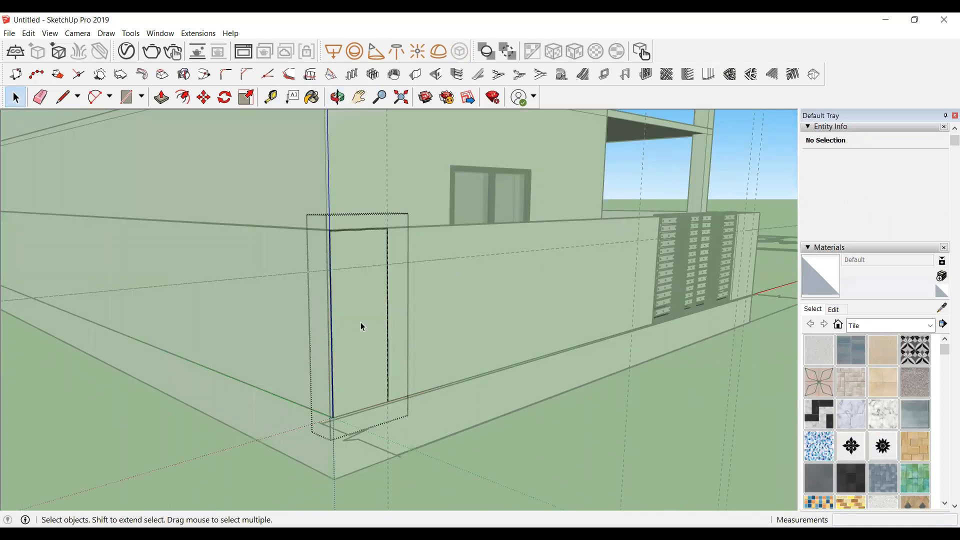
key("p")
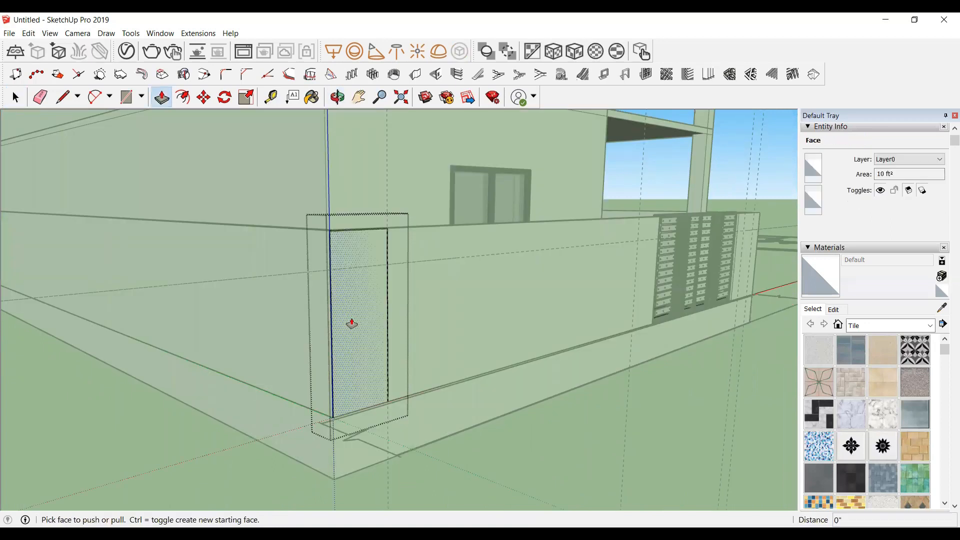
left_click(352, 324)
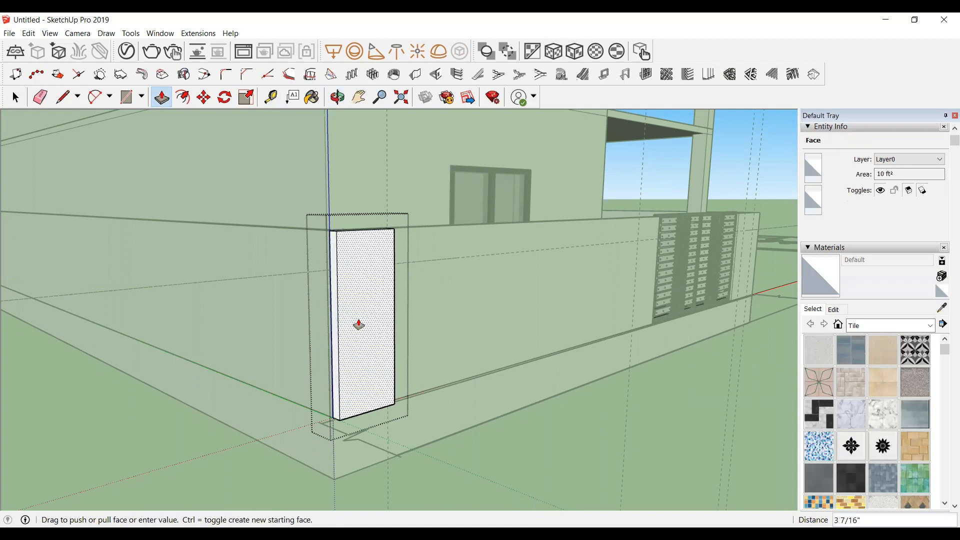
key("Return")
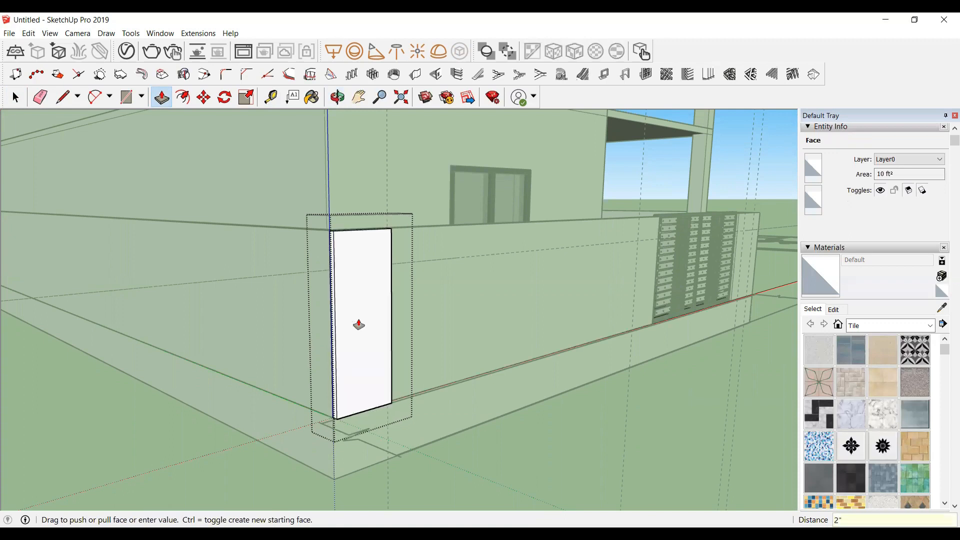
key("space")
left_click(646, 405)
Step: Draw a 1' by 2" rectangle at the top of the raised panel's inner side face
scroll(56, 286, "down", 3)
left_click(337, 97)
left_click_drag(312, 353, 41, 287)
scroll(103, 219, "up", 5)
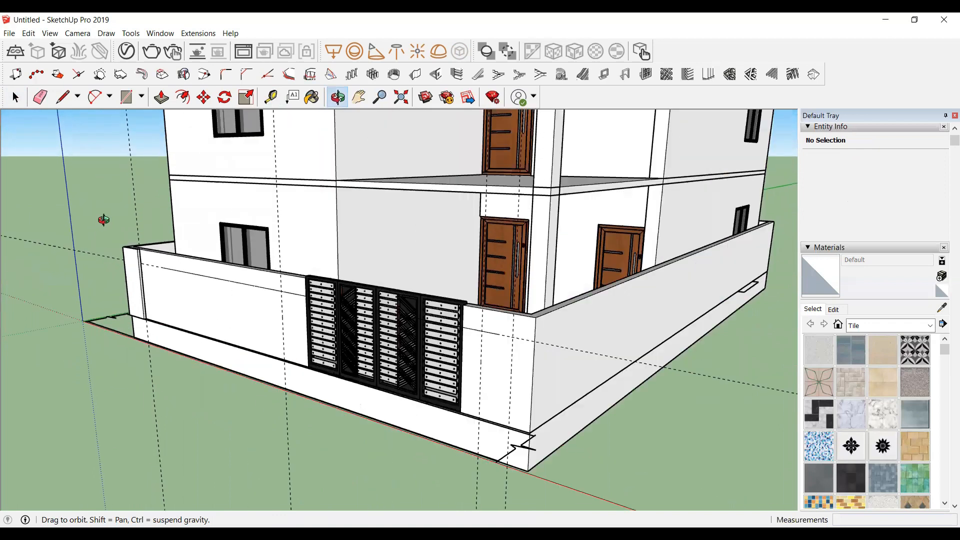
left_click_drag(167, 362, 180, 276)
scroll(180, 276, "up", 8)
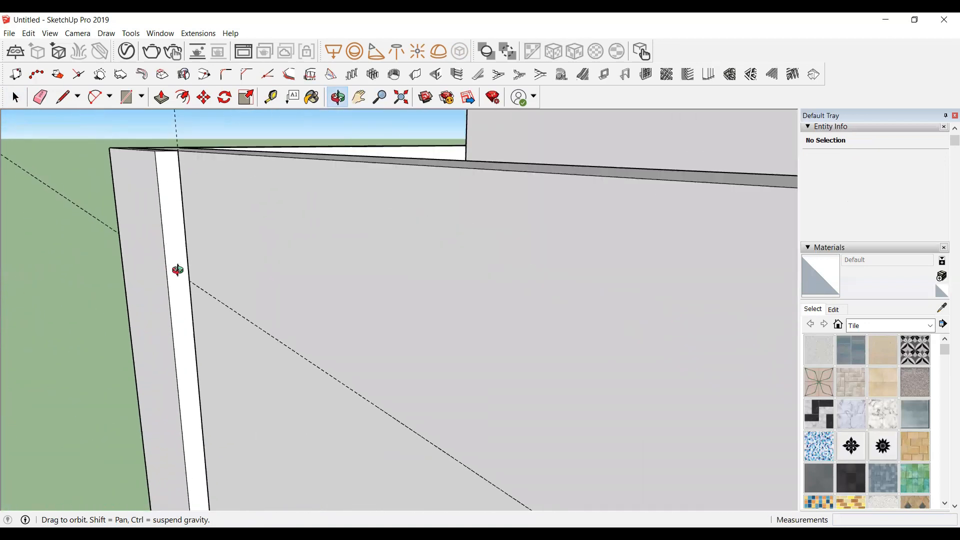
key("space")
scroll(177, 239, "up", 4)
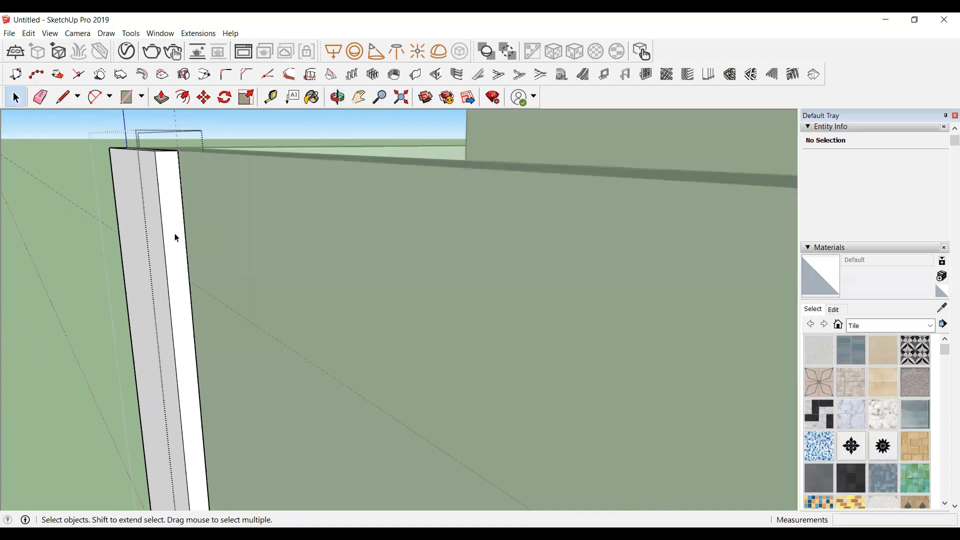
key("r")
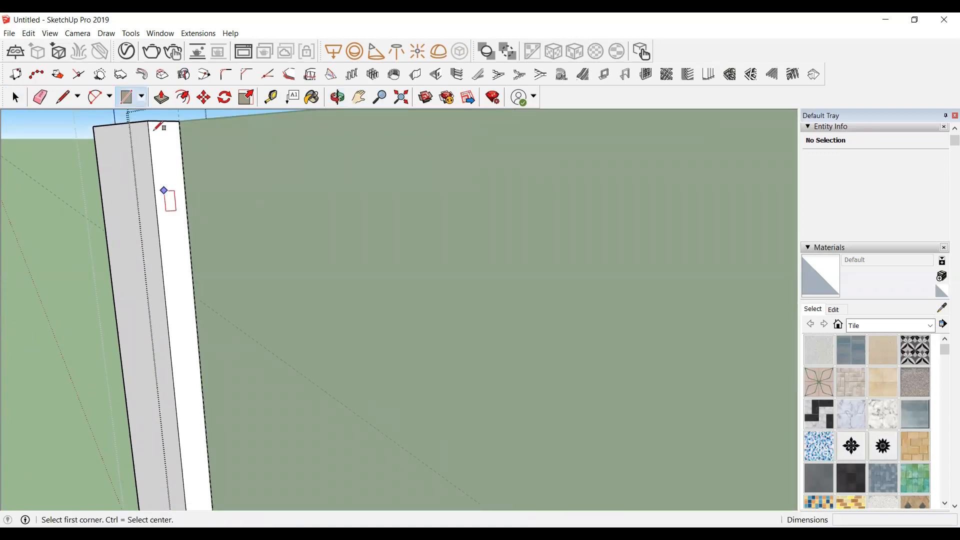
left_click(148, 121)
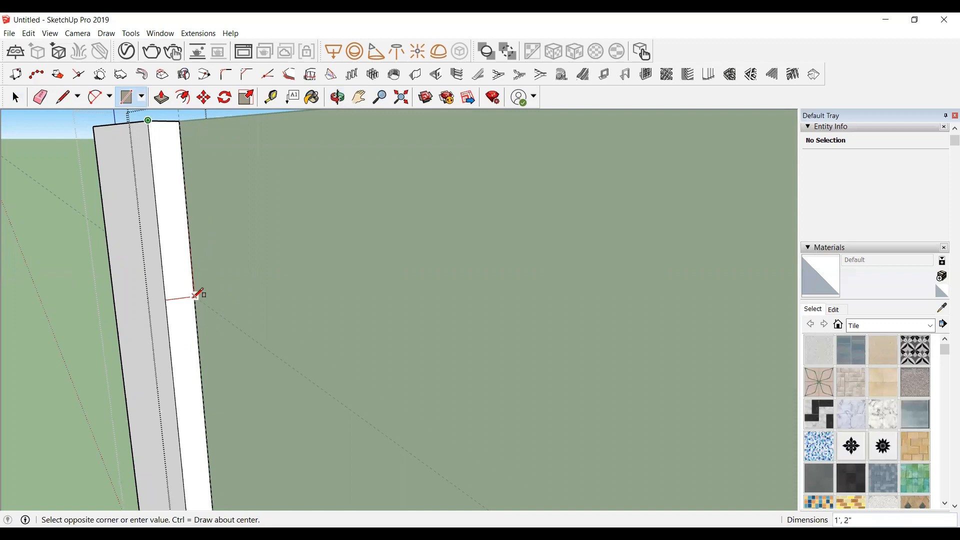
left_click(200, 238)
Step: Push/pull that small rectangle along the wall up to the gate's edge to form a top band
key("space")
left_click(180, 208)
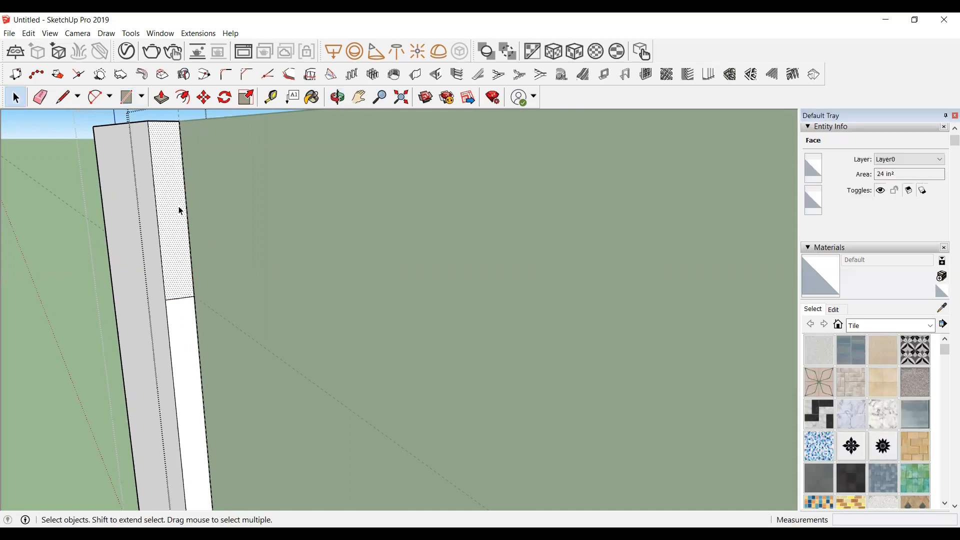
key("p")
left_click(179, 211)
scroll(229, 221, "down", 6)
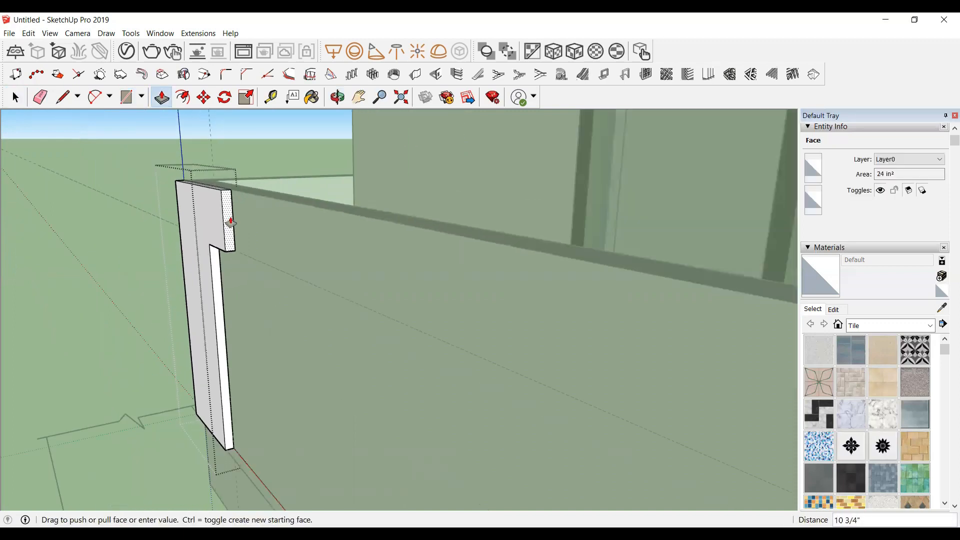
scroll(231, 223, "down", 2)
scroll(444, 290, "up", 4)
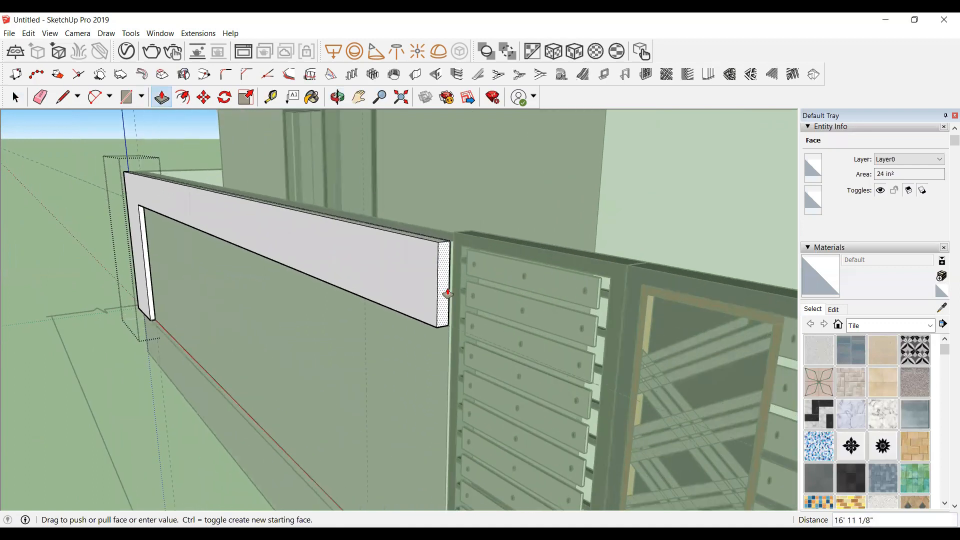
left_click(449, 289)
key("space")
left_click(395, 135)
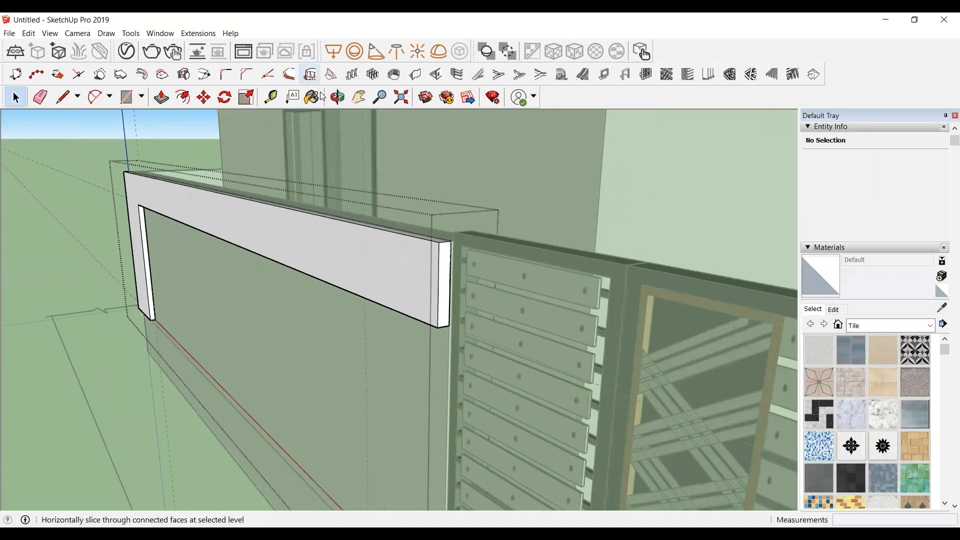
Step: Draw a rectangle about 2' long on the band's underside at its gate end
left_click(337, 97)
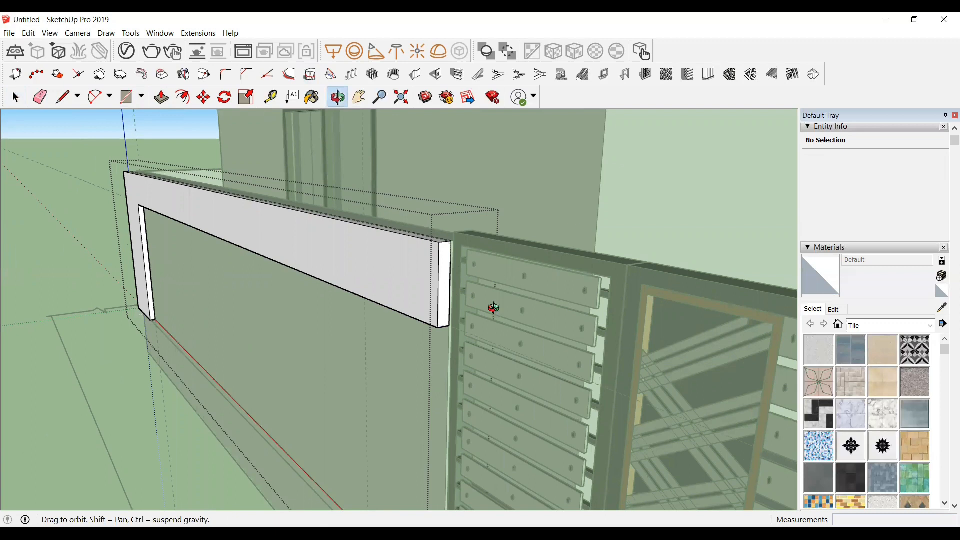
scroll(574, 214, "up", 3)
scroll(481, 279, "up", 2)
scroll(588, 140, "up", 2)
scroll(588, 140, "up", 4)
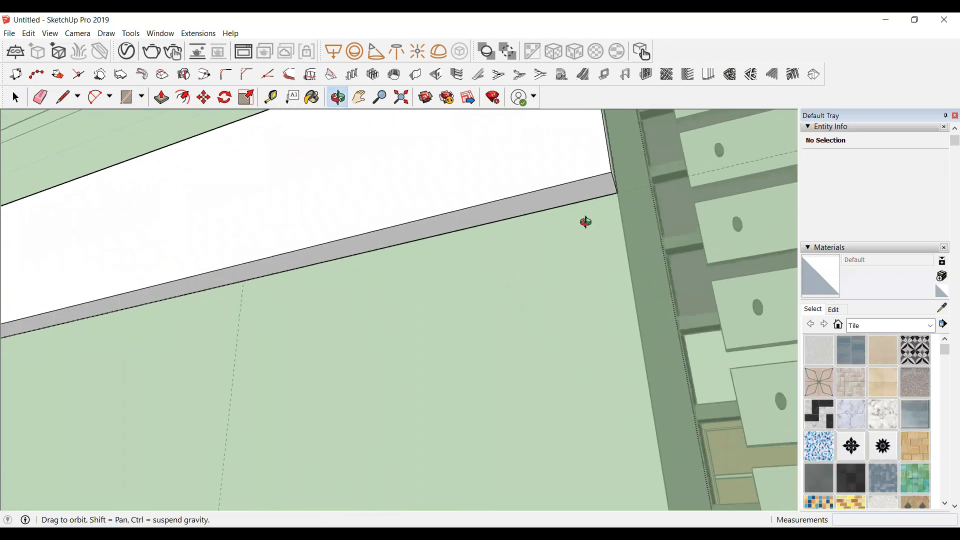
key("space")
double_click(559, 204)
key("r")
left_click(611, 171)
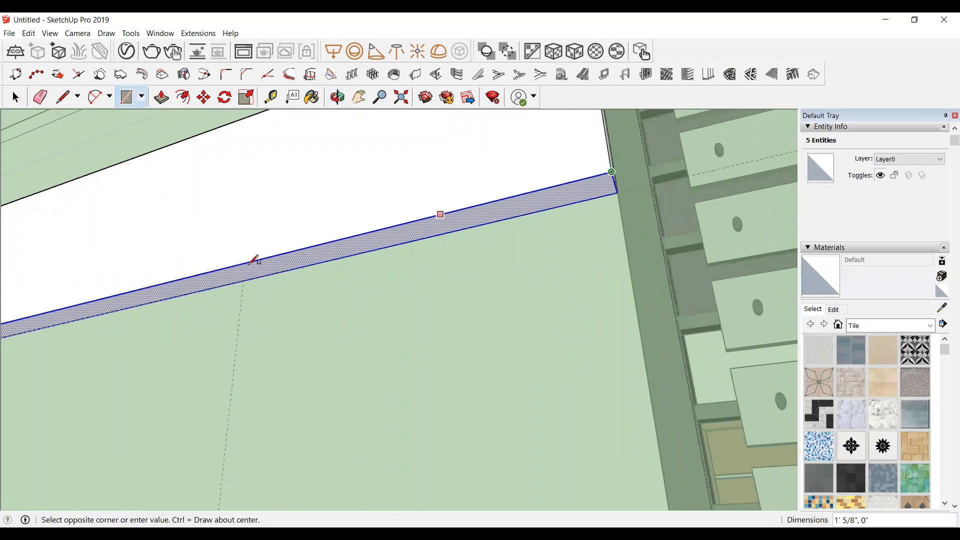
left_click(243, 280)
Step: Push that underside section down to the wall's base to form the frame's side leg beside the gate
key("space")
left_click(412, 222)
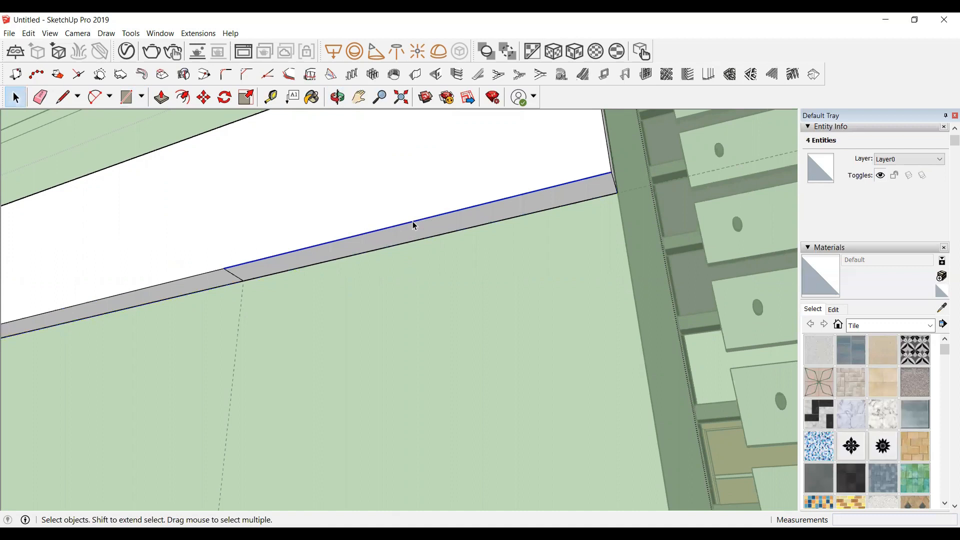
left_click(418, 232)
key("p")
middle_click_drag(418, 231, 425, 268)
left_click(425, 266)
scroll(426, 266, "down", 5)
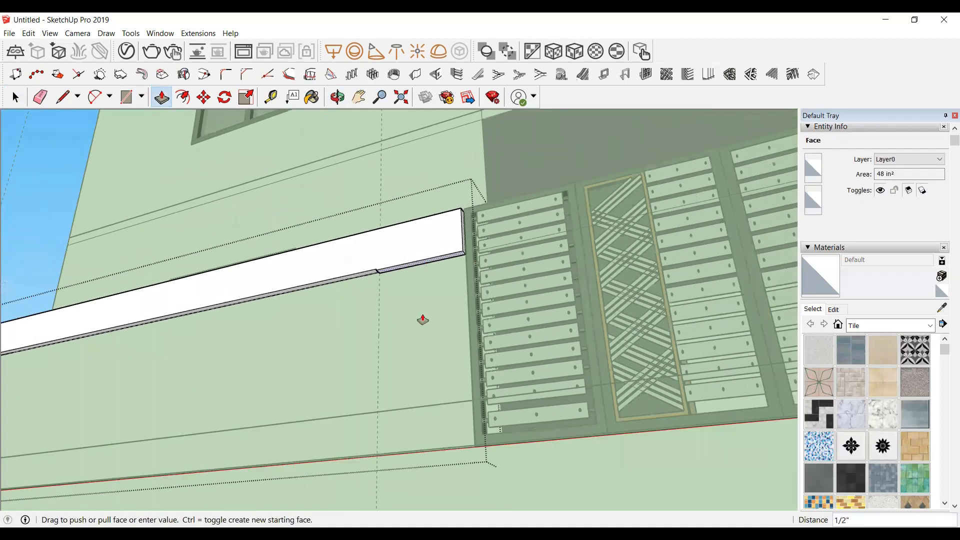
scroll(432, 454, "up", 1)
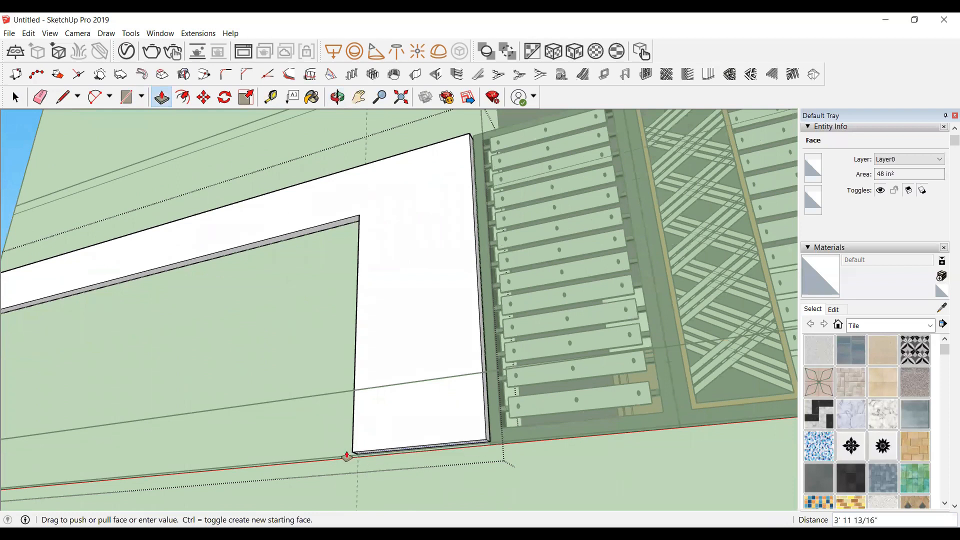
scroll(482, 444, "up", 2)
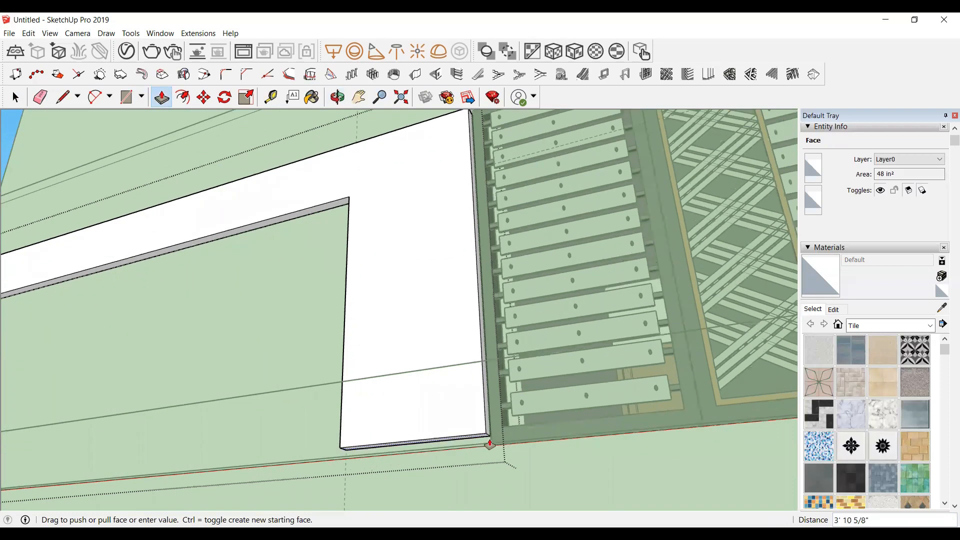
left_click(491, 447)
scroll(330, 350, "down", 6)
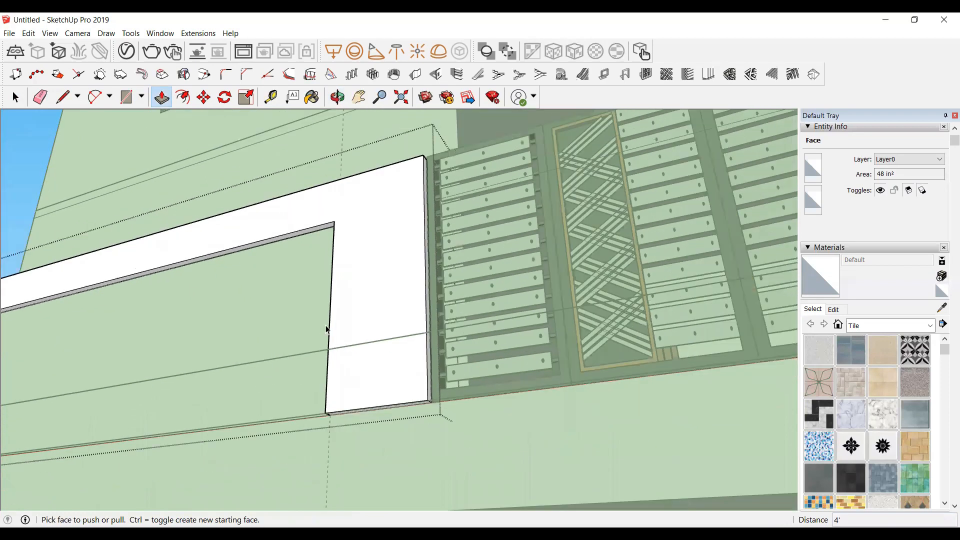
key("space")
scroll(342, 397, "down", 3)
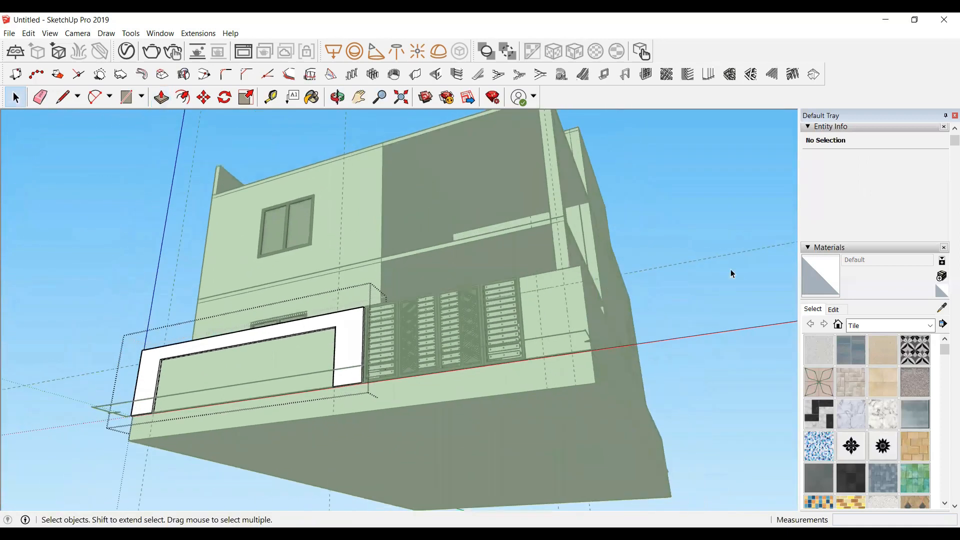
left_click(729, 270)
left_click(338, 97)
left_click_drag(325, 394, 506, 391)
scroll(563, 444, "up", 1)
scroll(549, 460, "up", 2)
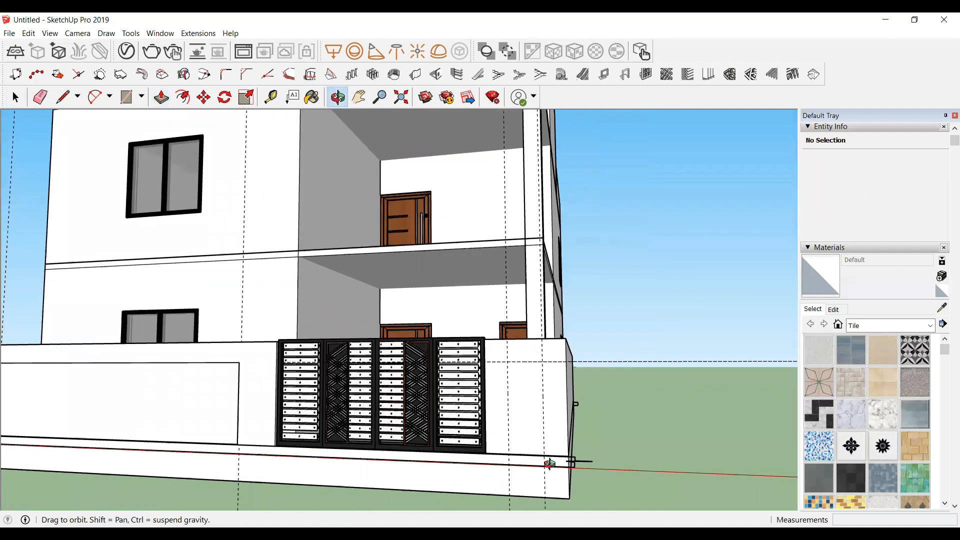
Step: Draw a rectangle on the wall face beside the gate, from the gate's top corner to the base, and make it a group
scroll(491, 375, "up", 1)
scroll(496, 332, "up", 2)
scroll(487, 305, "up", 3)
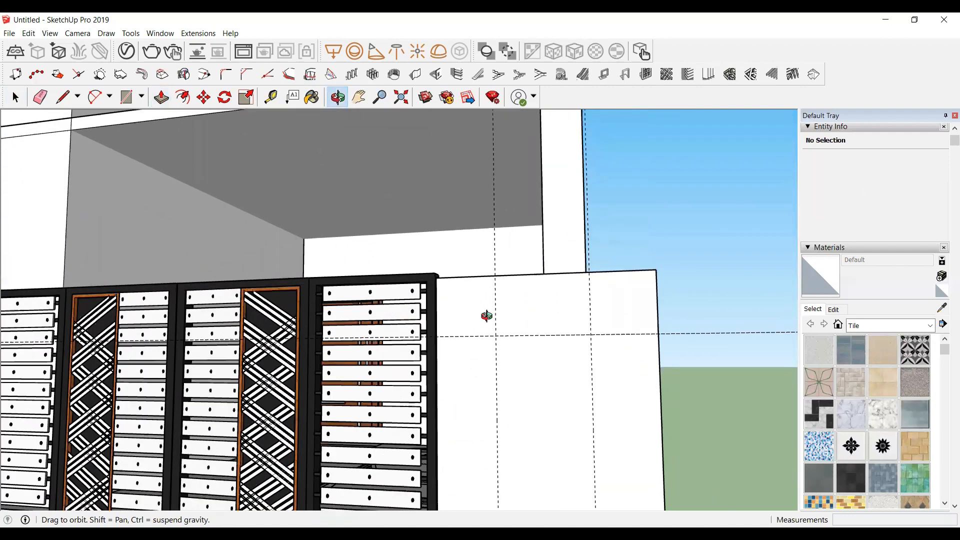
scroll(479, 315, "up", 2)
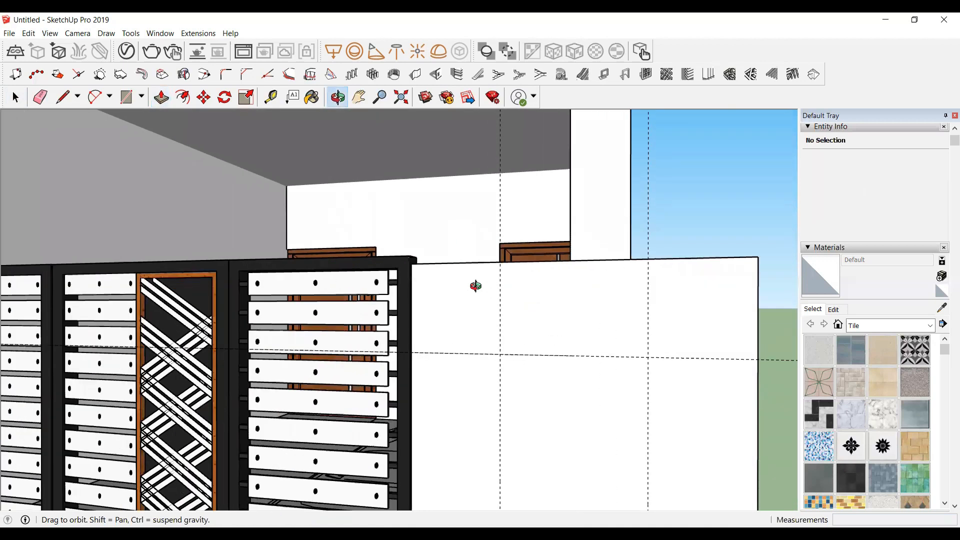
key("r")
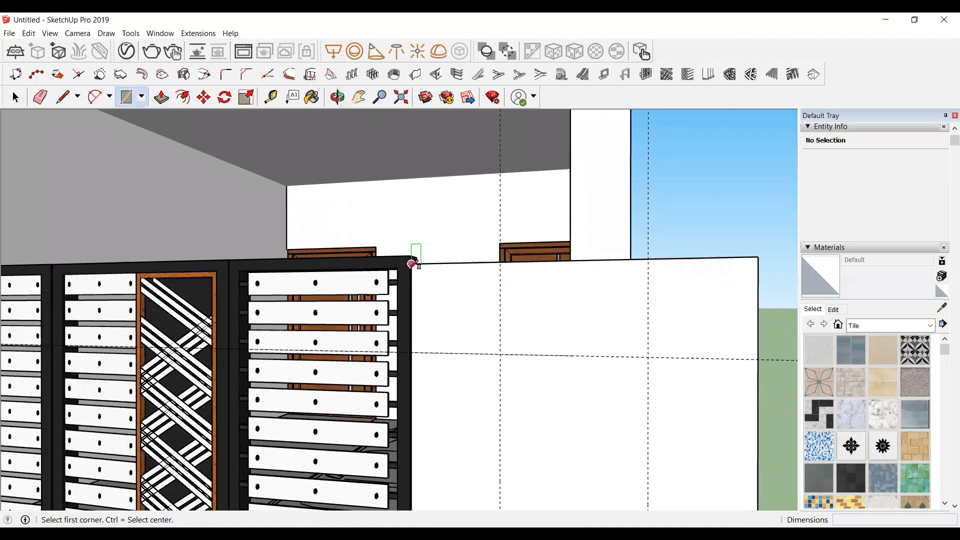
left_click(413, 263)
scroll(428, 244, "down", 4)
scroll(452, 408, "up", 3)
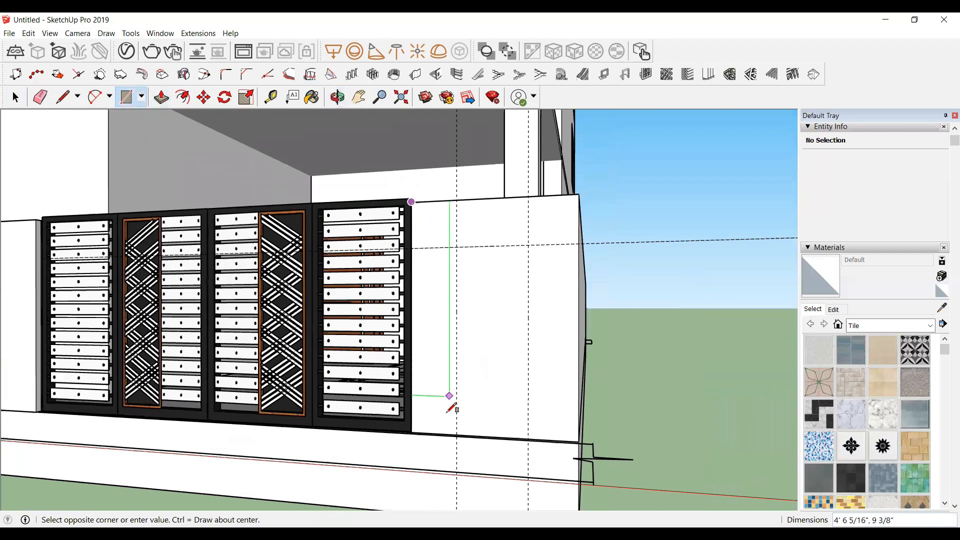
scroll(449, 410, "up", 4)
left_click(467, 448)
key("space")
left_click(441, 270)
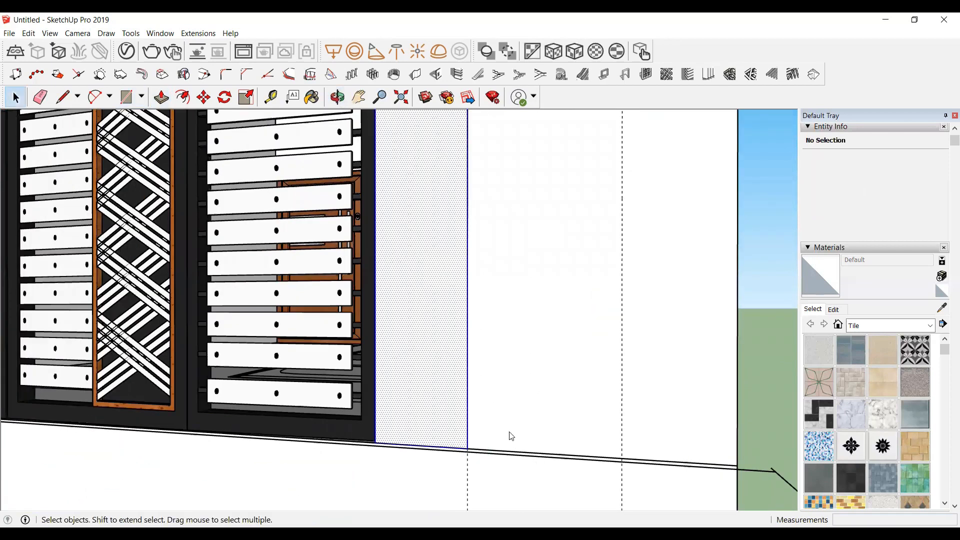
right_click(441, 265)
left_click(506, 361)
scroll(410, 420, "down", 3)
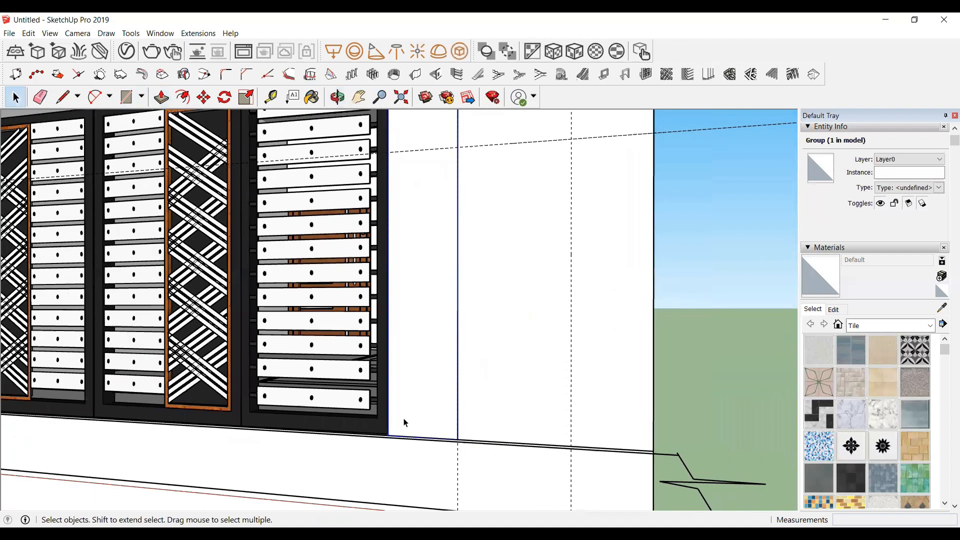
Step: Push/pull the grouped rectangle outward 2" to form a raised strip beside the gate
double_click(424, 313)
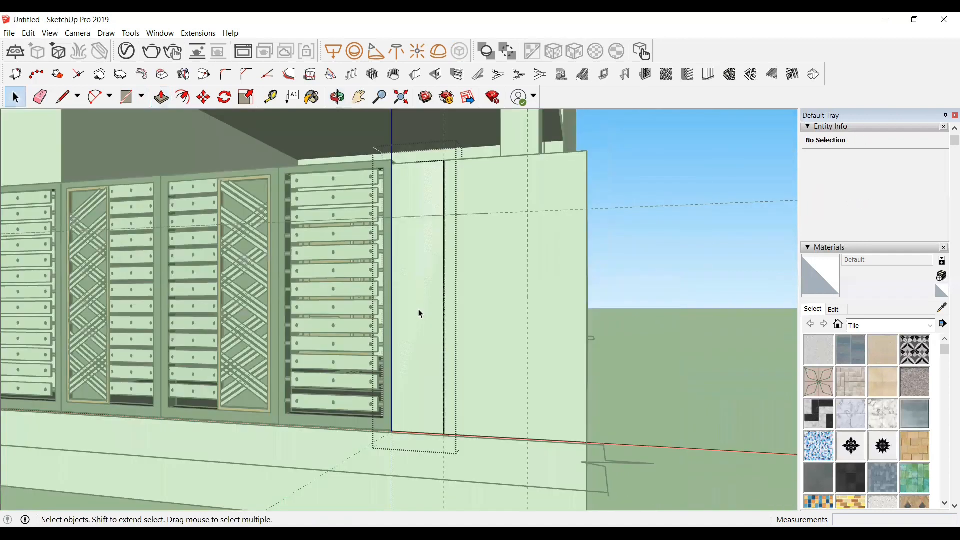
key("p")
left_click(420, 314)
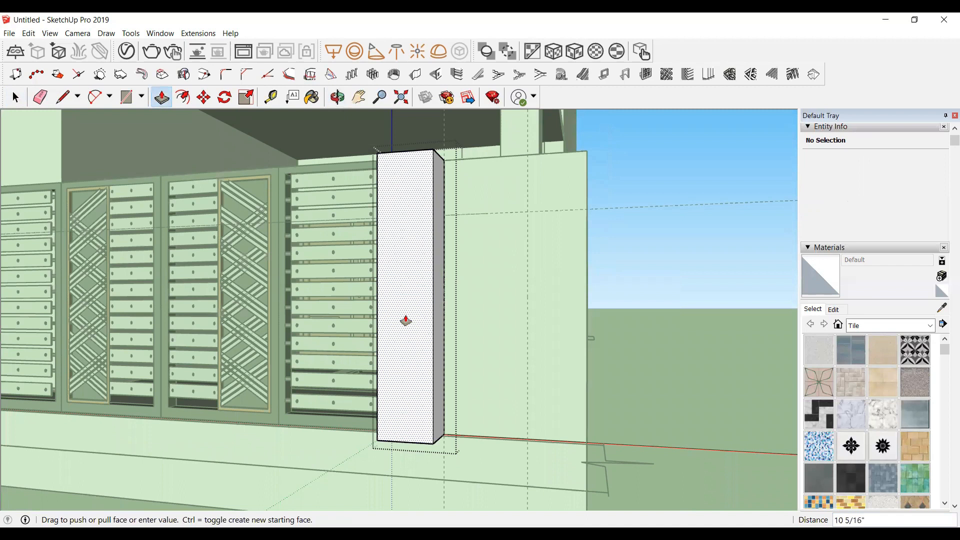
key("Return")
scroll(385, 328, "down", 2)
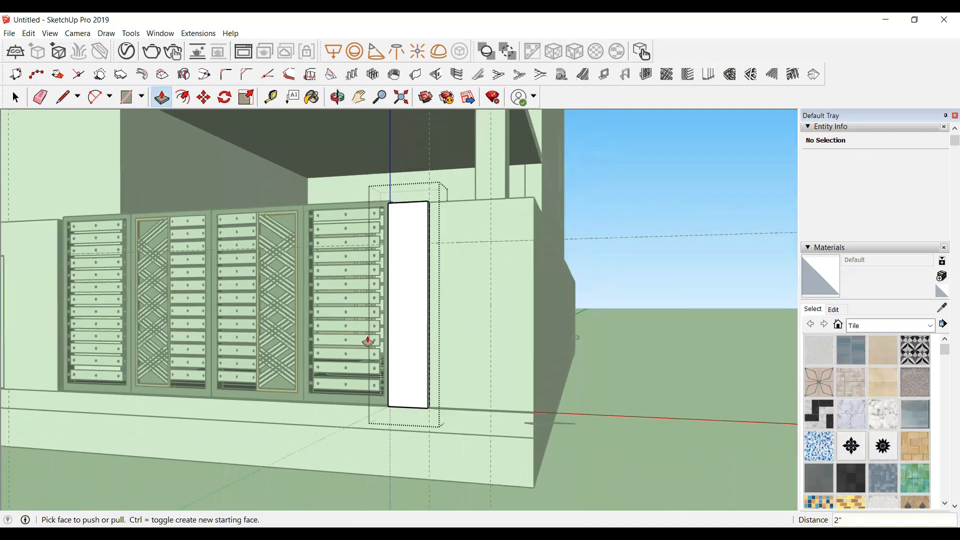
key("space")
left_click(697, 278)
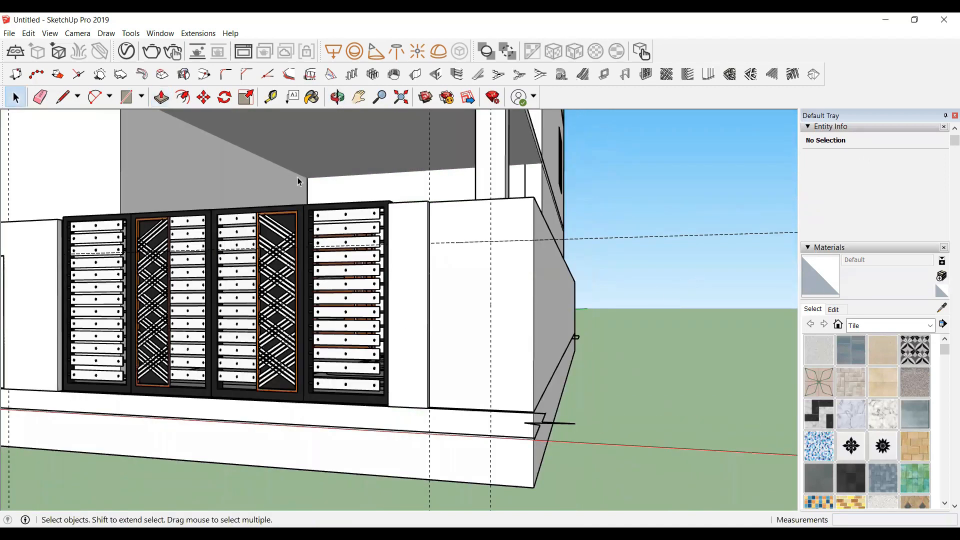
Step: Draw a 1' by 2" rectangle at the top of the raised strip's outer side face
left_click(338, 97)
left_click_drag(449, 216, 387, 244)
scroll(428, 225, "up", 8)
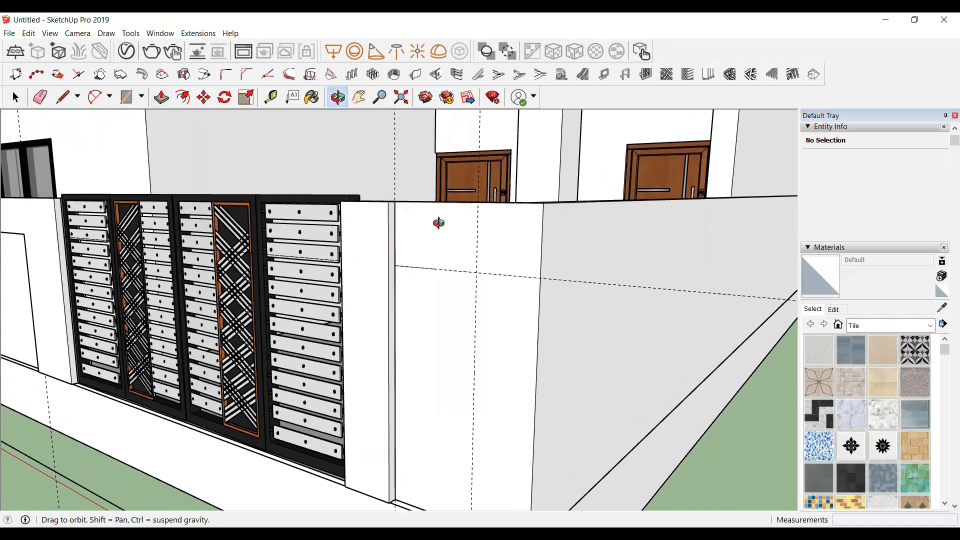
key("space")
double_click(364, 269)
scroll(364, 264, "up", 3)
key("r")
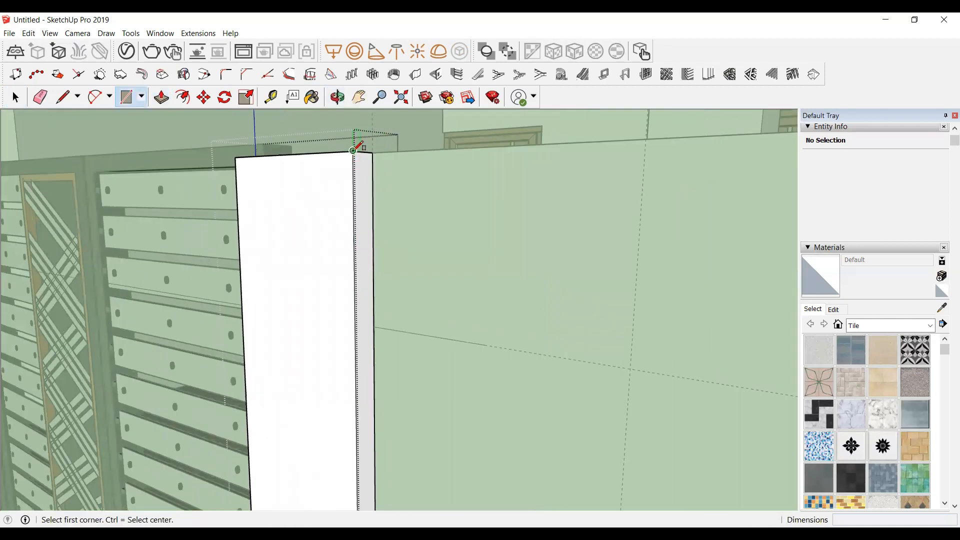
left_click(354, 150)
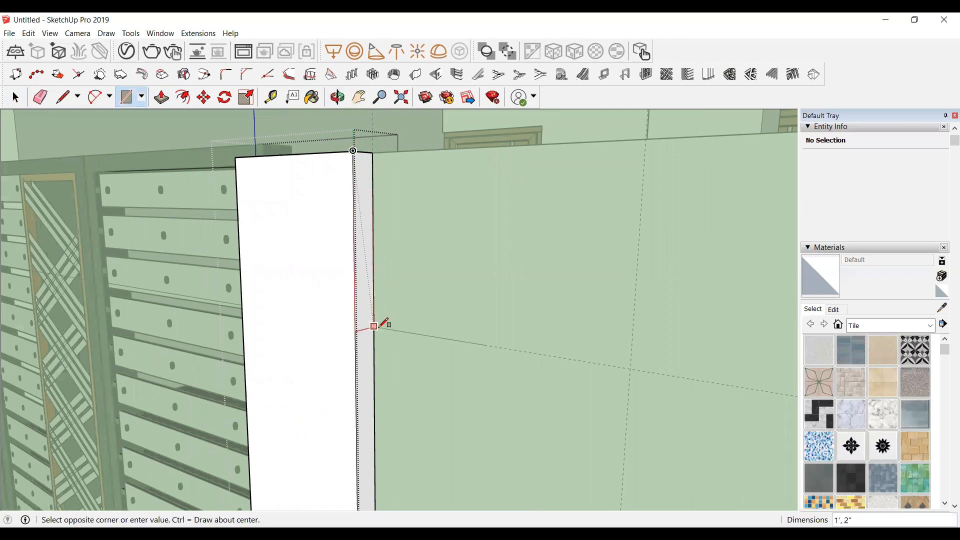
left_click(374, 327)
Step: Push/pull that rectangle along the wall to the panel's far end to form a top band
key("space")
double_click(362, 265)
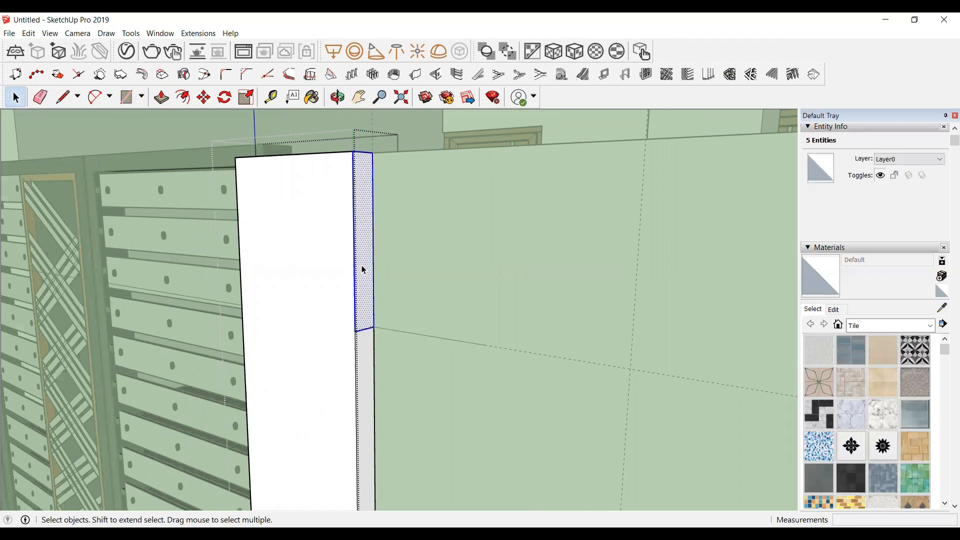
key("p")
left_click(362, 271)
scroll(425, 273, "down", 3)
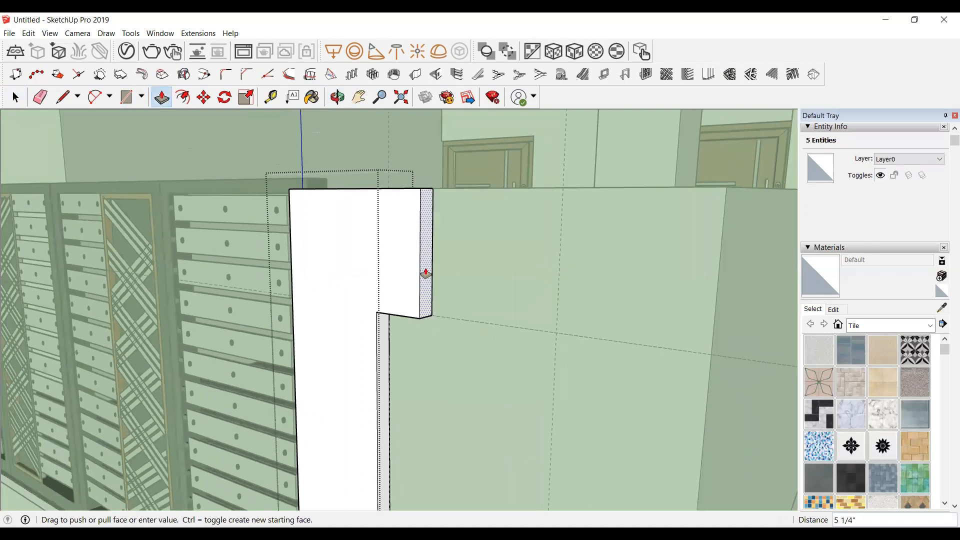
left_click(481, 129)
scroll(752, 389, "down", 4)
key("space")
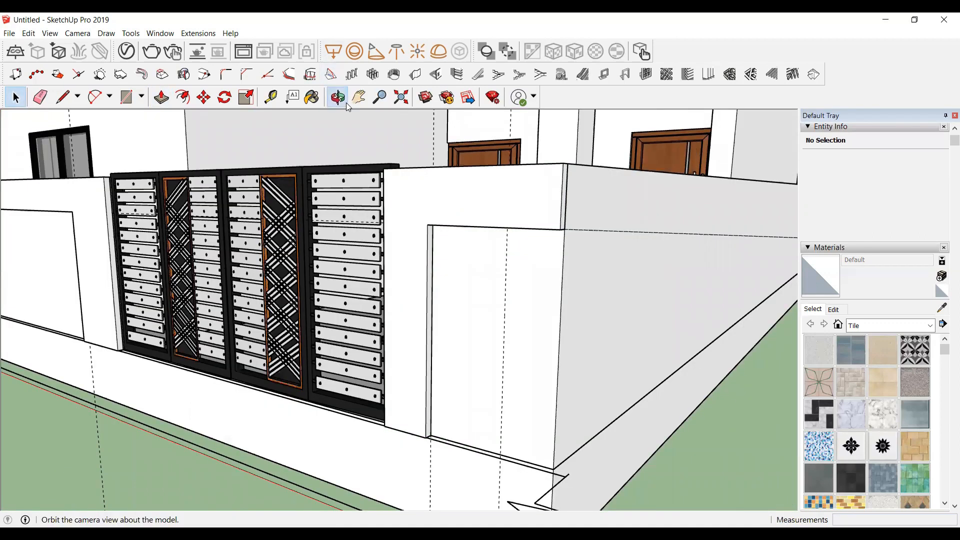
Step: Draw a rectangle on the band's underside at the wall's far end
left_click(348, 106)
left_click_drag(569, 337, 505, 147)
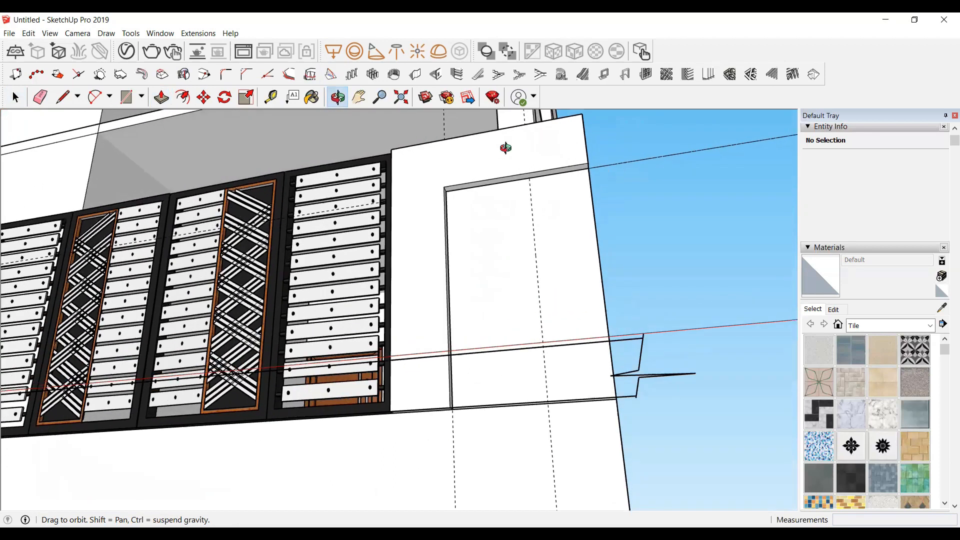
scroll(508, 150, "up", 4)
key("space")
left_click(598, 174)
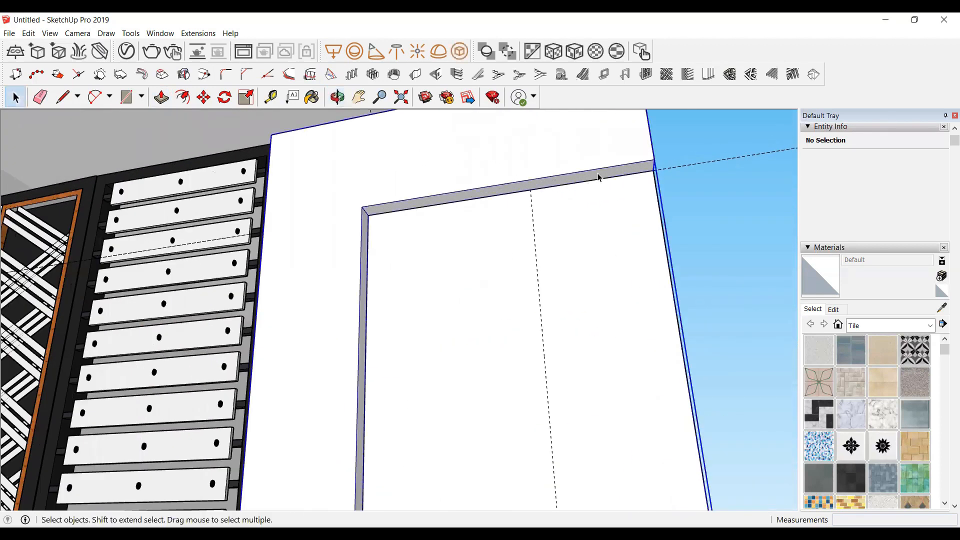
double_click(599, 177)
key("r")
left_click(655, 159)
left_click(532, 185)
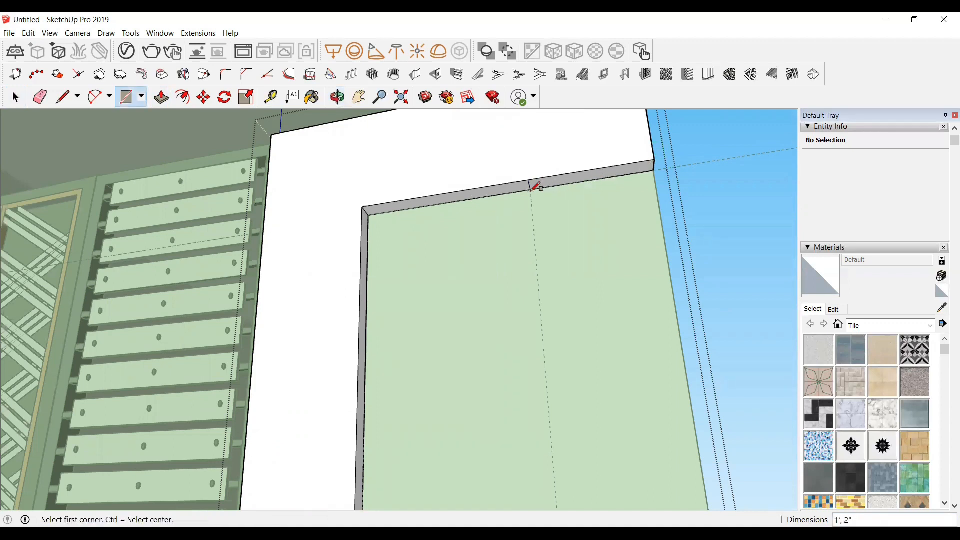
Step: Push that underside section down to the wall's base to form the frame's outer side leg
key("space")
double_click(575, 181)
key("p")
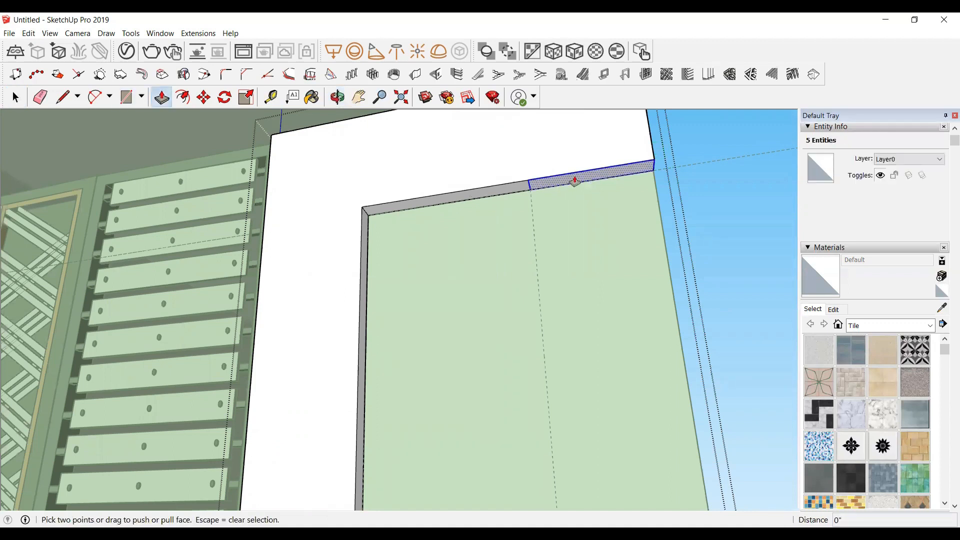
left_click(574, 181)
scroll(578, 266, "down", 5)
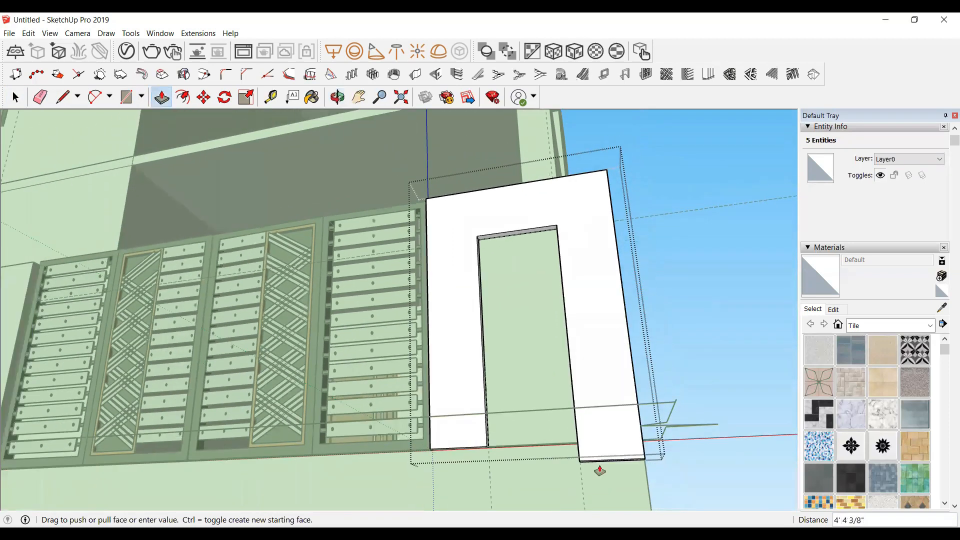
scroll(575, 443, "up", 2)
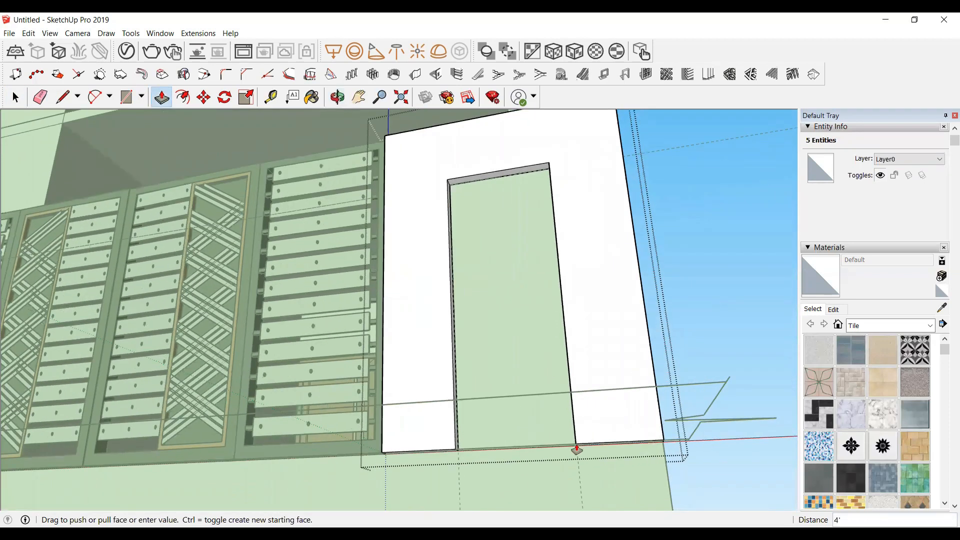
scroll(575, 448, "up", 3)
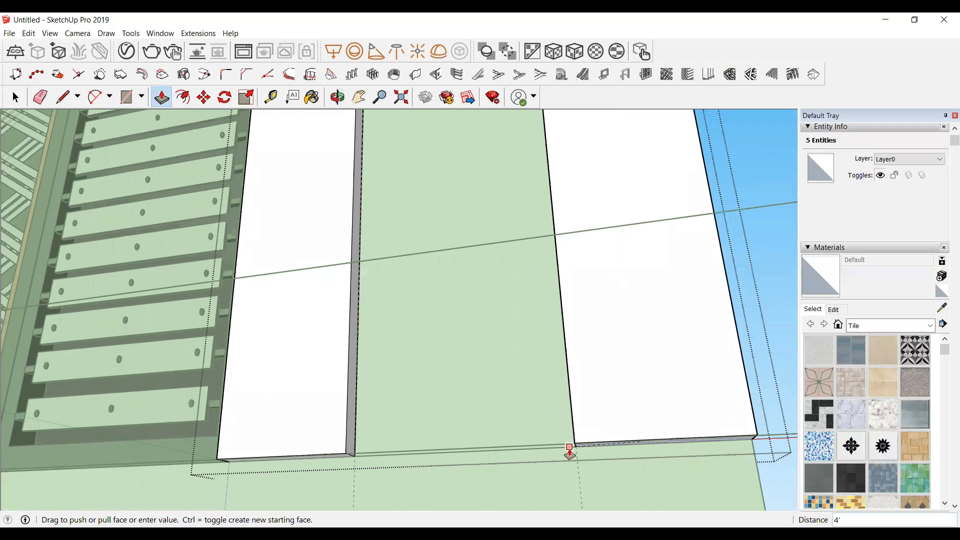
left_click(569, 450)
scroll(570, 452, "down", 6)
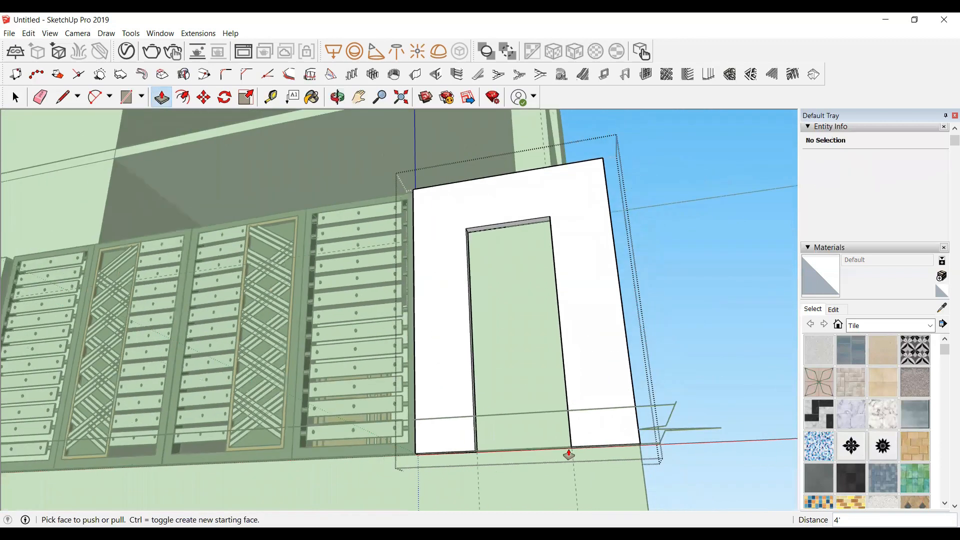
key("space")
left_click(677, 338)
Step: Create a tape-measure guide 2' in from the left edge of the recessed boundary wall panel
scroll(675, 420, "down", 2)
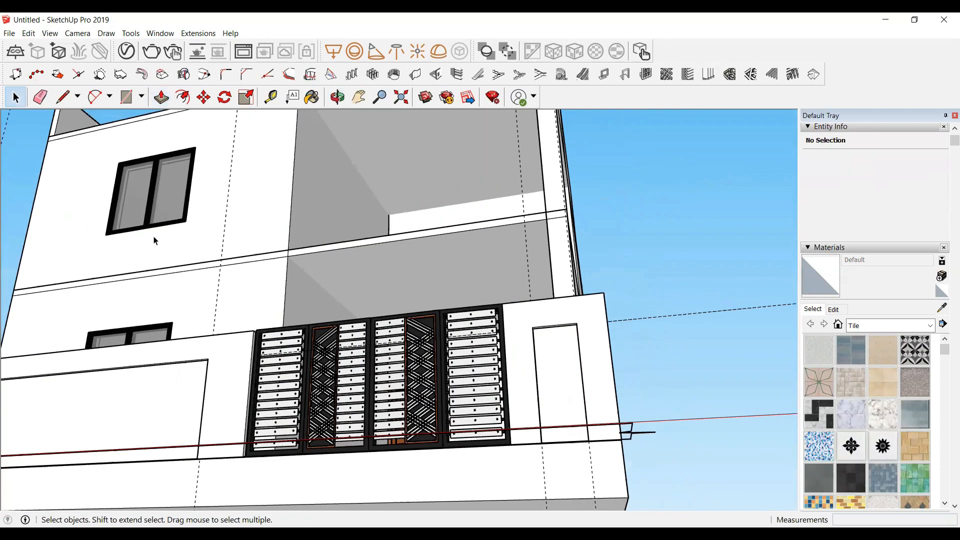
left_click(336, 96)
left_click_drag(540, 300, 345, 437)
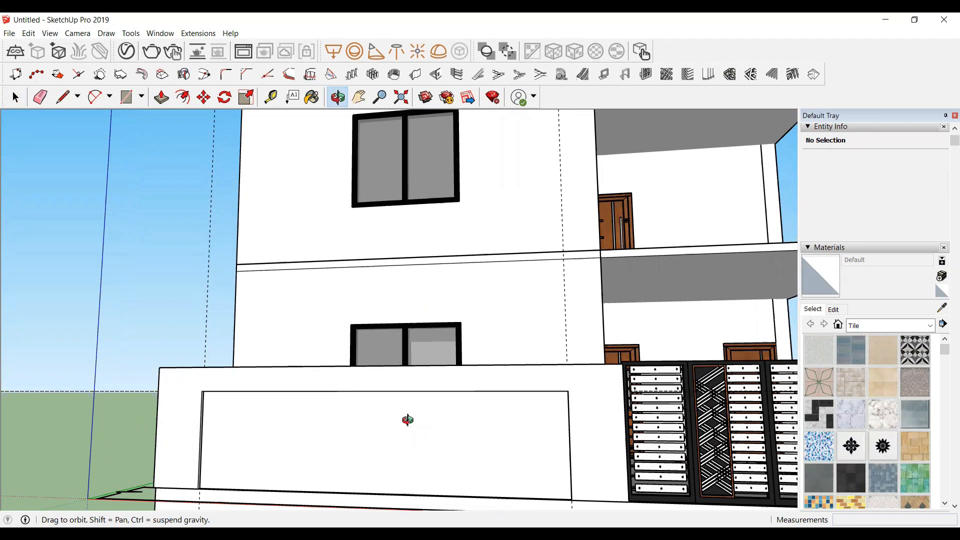
scroll(408, 419, "down", 5)
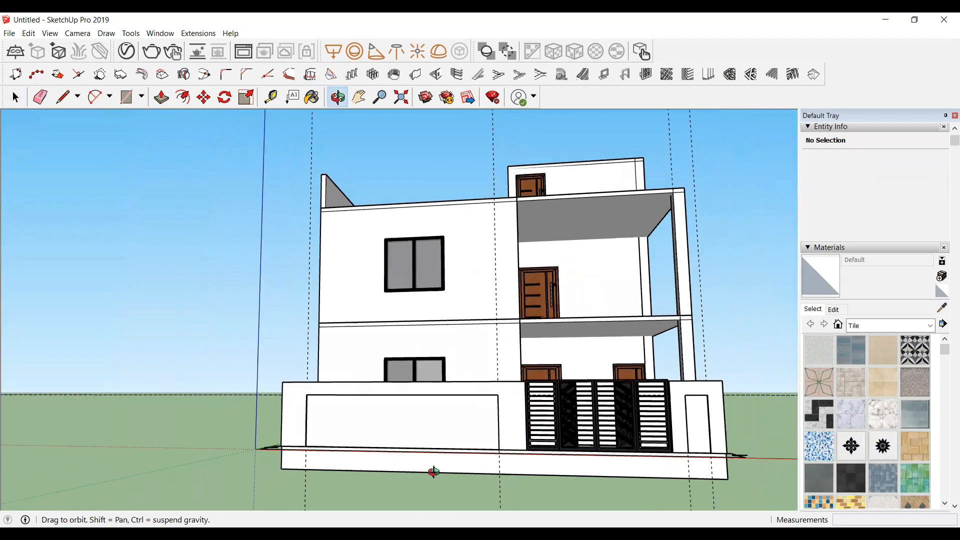
scroll(330, 398, "down", 3)
scroll(400, 386, "up", 2)
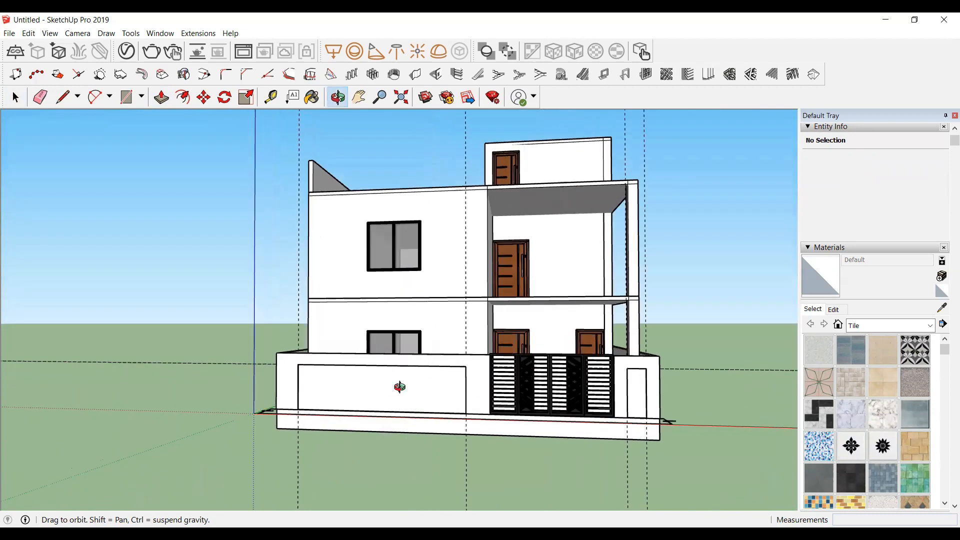
scroll(398, 391, "up", 2)
scroll(278, 426, "up", 2)
scroll(152, 317, "up", 2)
scroll(211, 382, "up", 2)
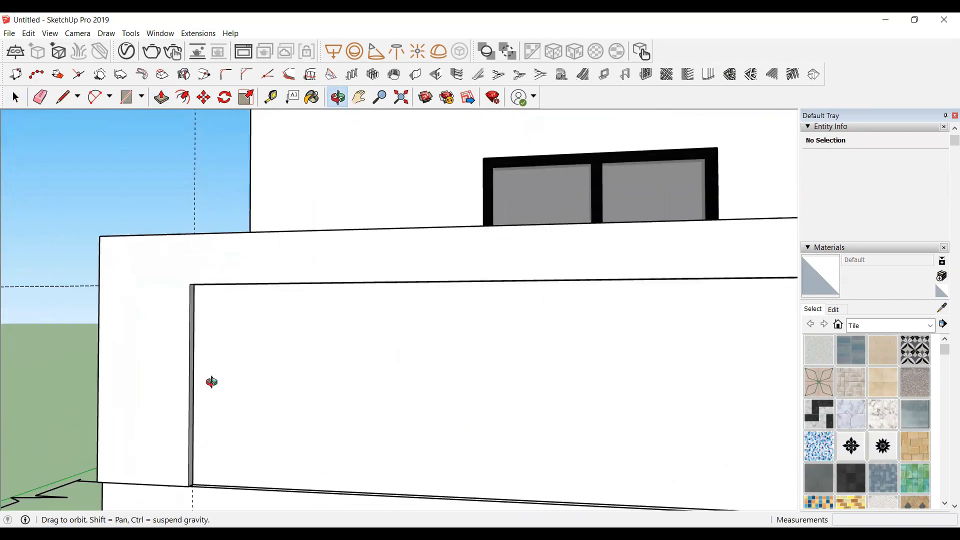
key("t")
left_click(193, 395)
scroll(298, 388, "down", 2)
scroll(320, 395, "down", 1)
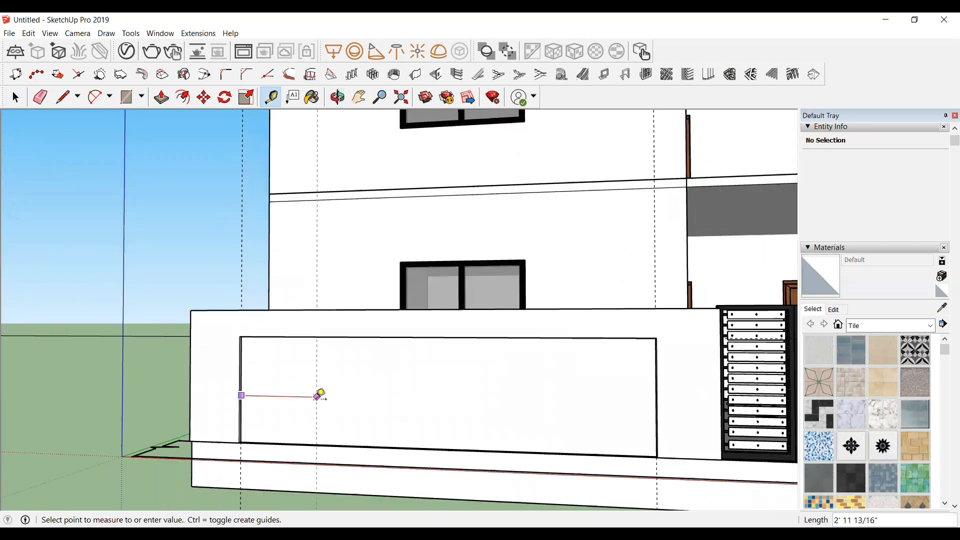
scroll(319, 395, "up", 3)
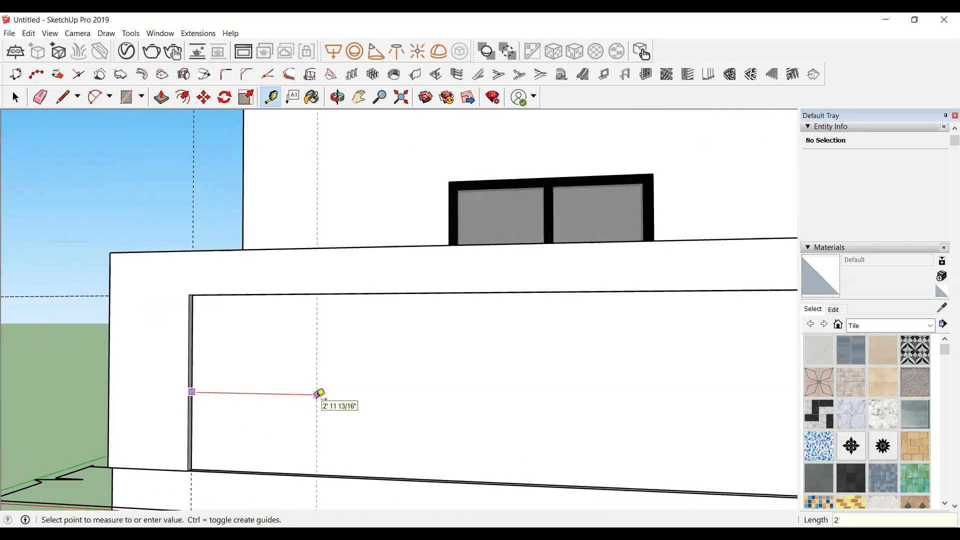
left_click(318, 394)
Step: Create a matching guide inward from the recessed panel's right edge
scroll(249, 385, "down", 2)
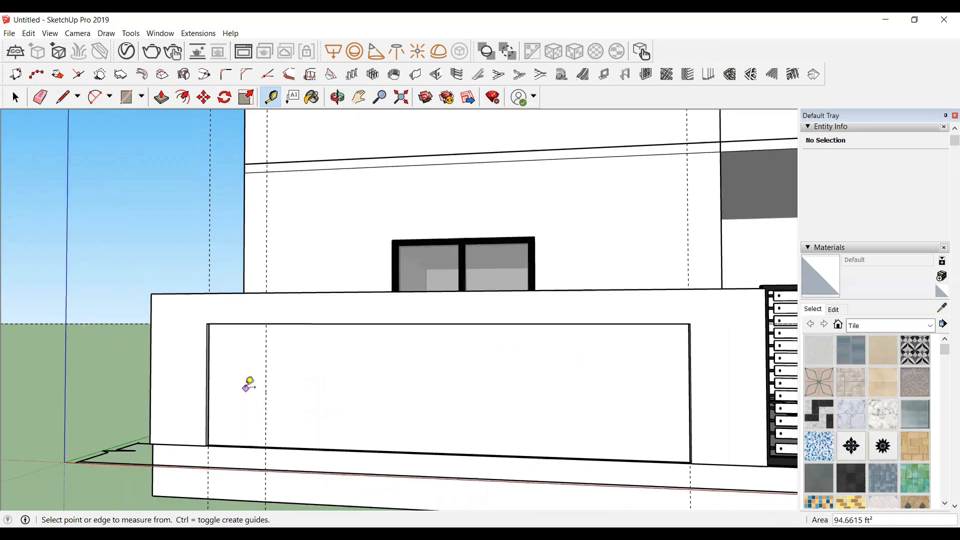
scroll(245, 388, "down", 1)
scroll(632, 407, "up", 1)
middle_click_drag(567, 399, 638, 398)
scroll(639, 398, "up", 2)
left_click(651, 393)
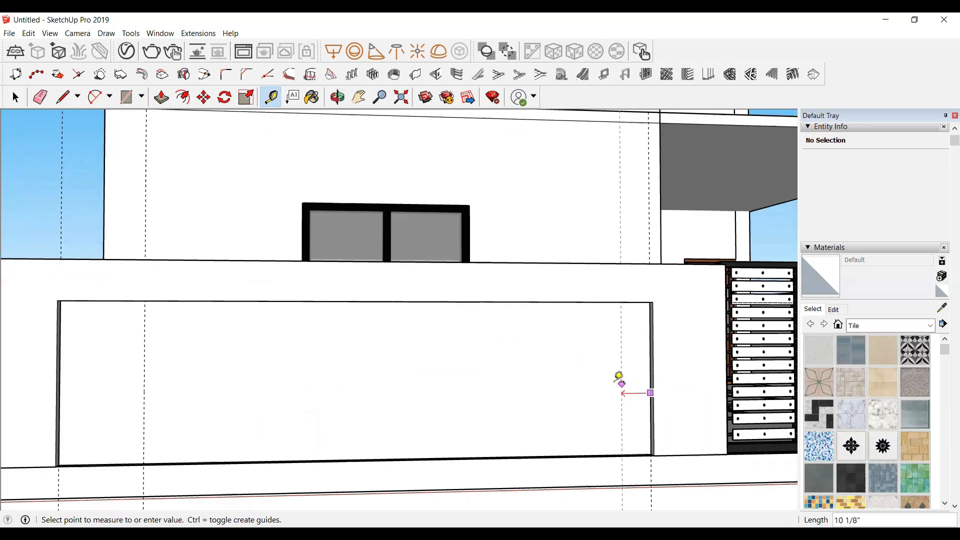
key("Return")
scroll(466, 348, "down", 1)
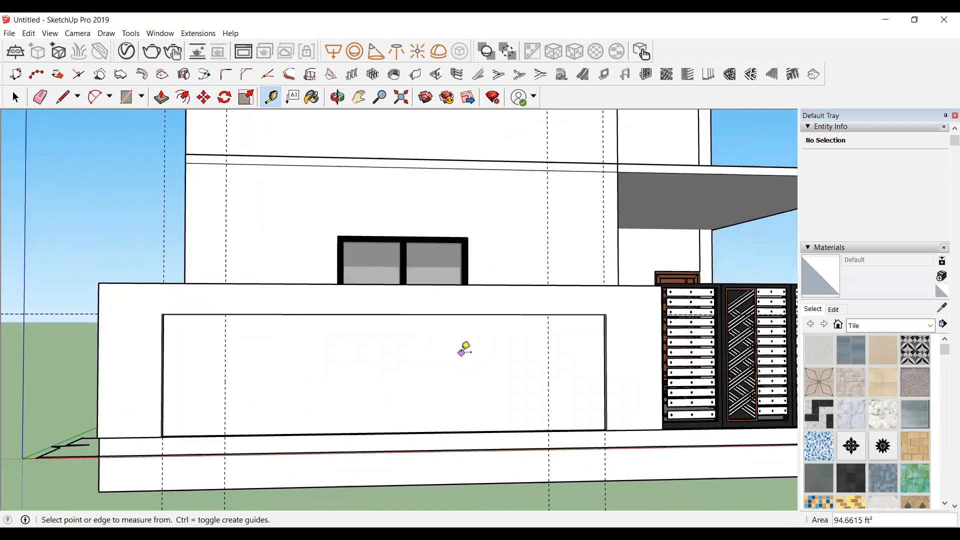
scroll(326, 421, "up", 1)
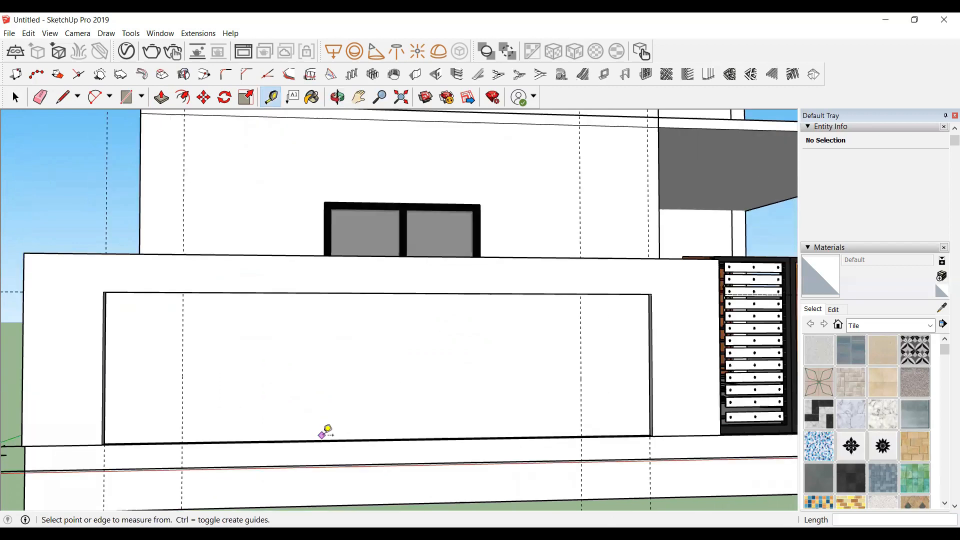
Step: Create a tape-measure guide 1' above the recessed boundary wall panel's bottom edge
scroll(327, 429, "up", 1)
scroll(330, 437, "up", 1)
scroll(343, 440, "up", 1)
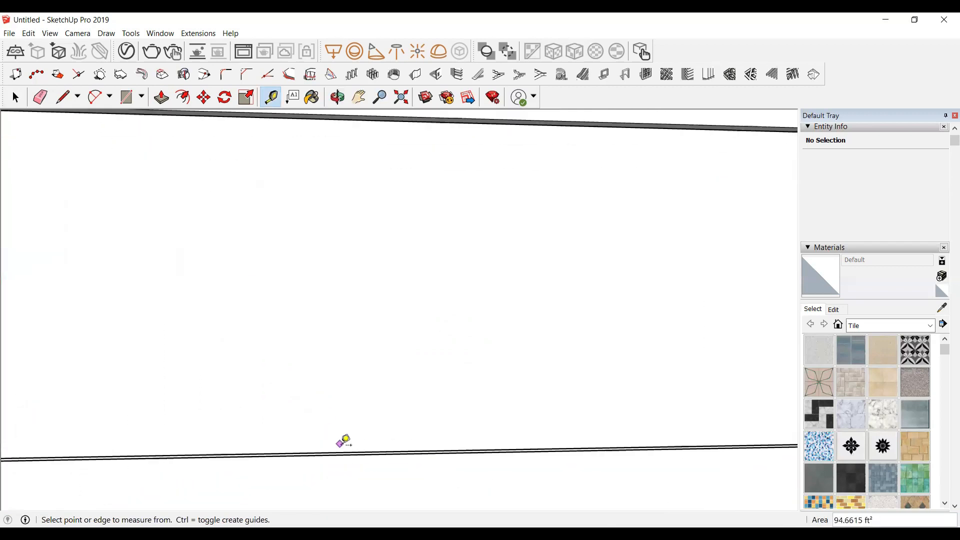
left_click(343, 451)
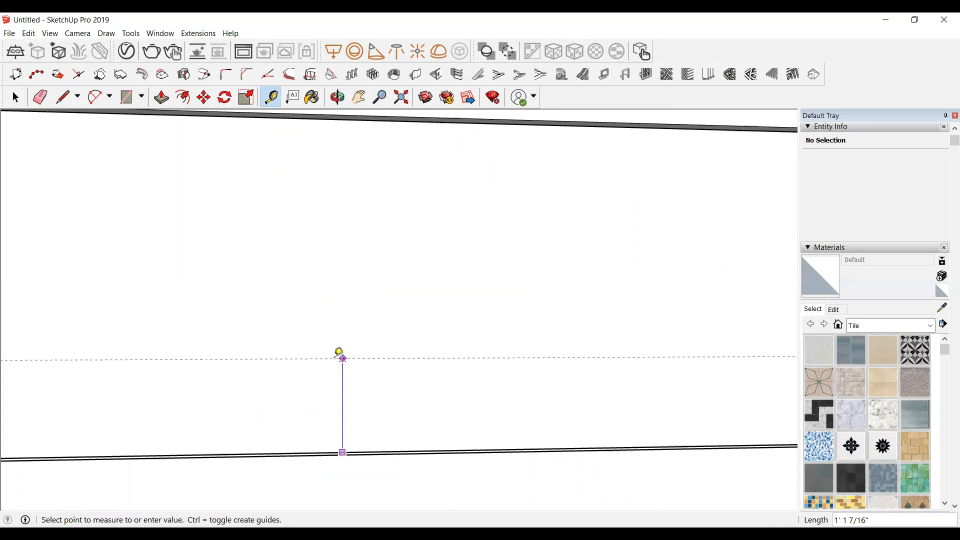
type("1'6")
key("Return")
scroll(339, 352, "down", 3)
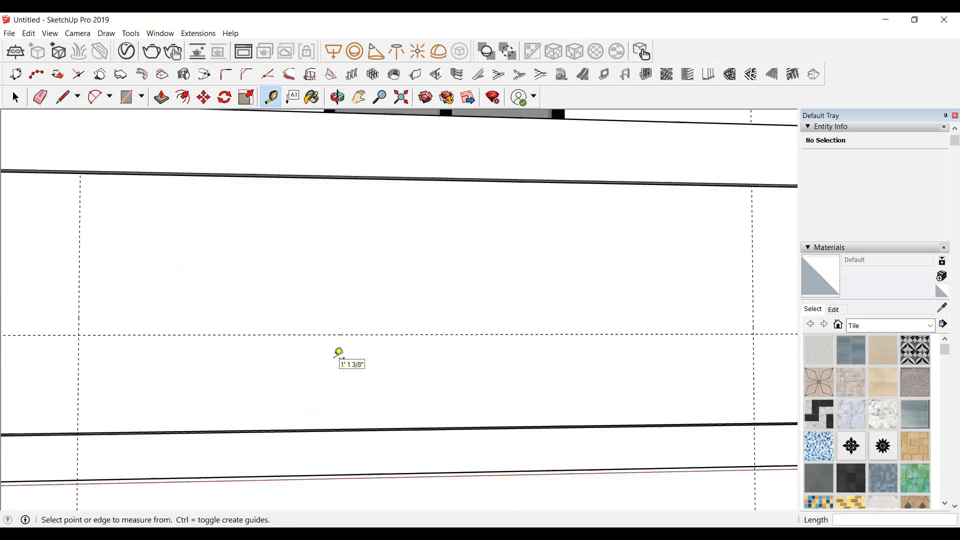
Step: Create a second horizontal guide about 6" above the first one
scroll(189, 341, "up", 3)
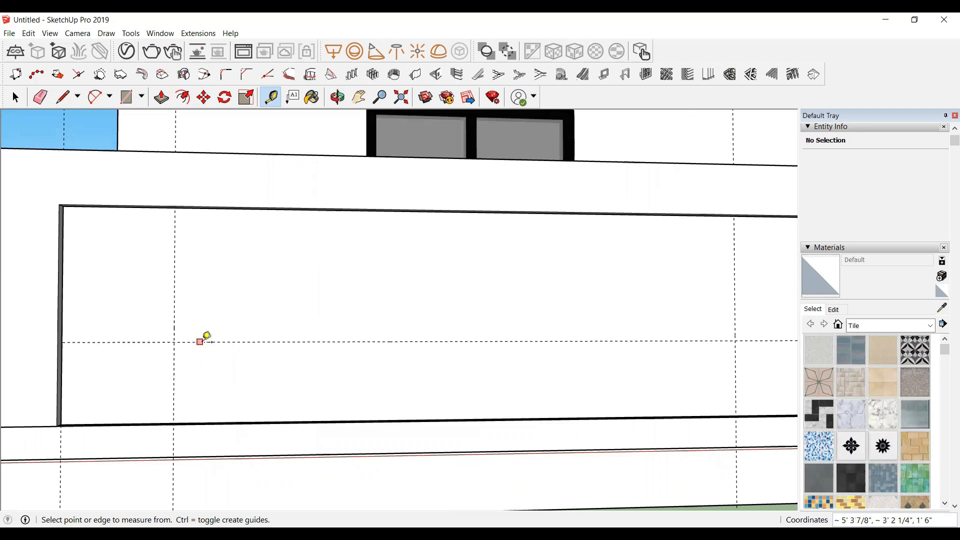
scroll(219, 336, "up", 1)
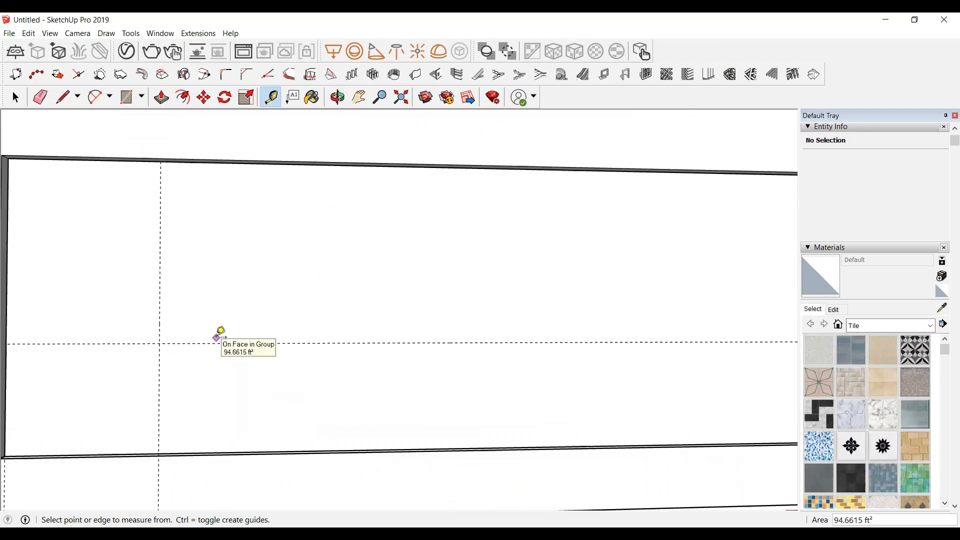
left_click(228, 343)
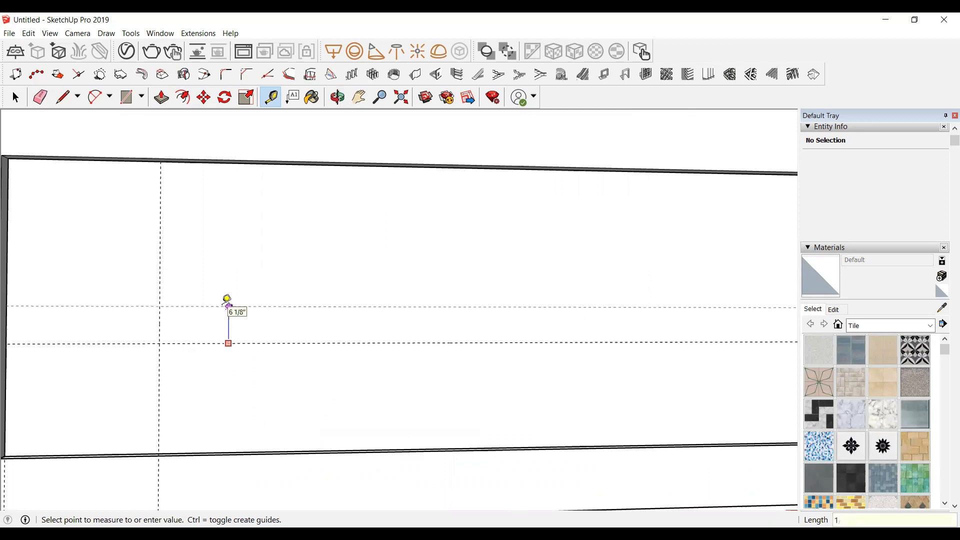
left_click(227, 303)
scroll(197, 381, "down", 4)
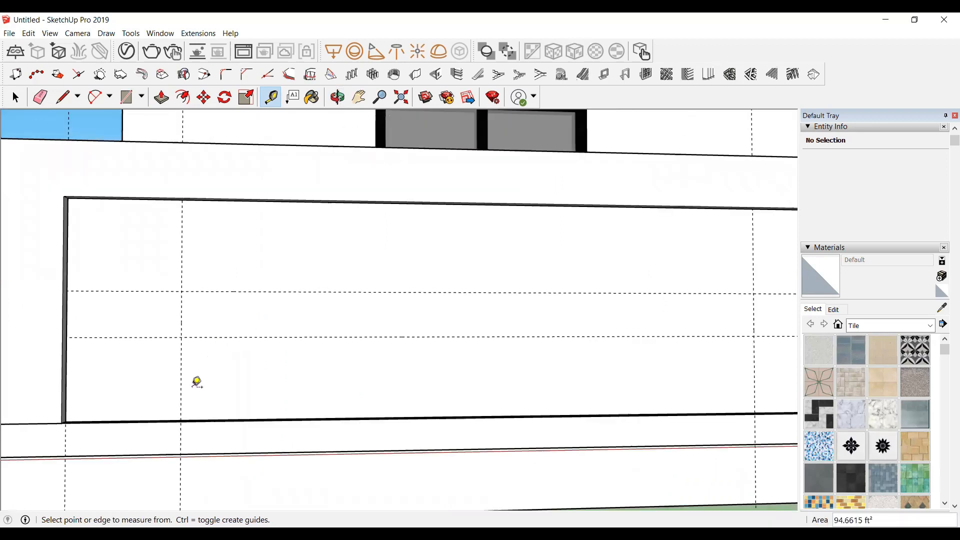
Step: Draw a rectangle on the recessed panel between the two horizontal guides and the two vertical guides
scroll(234, 307, "up", 3)
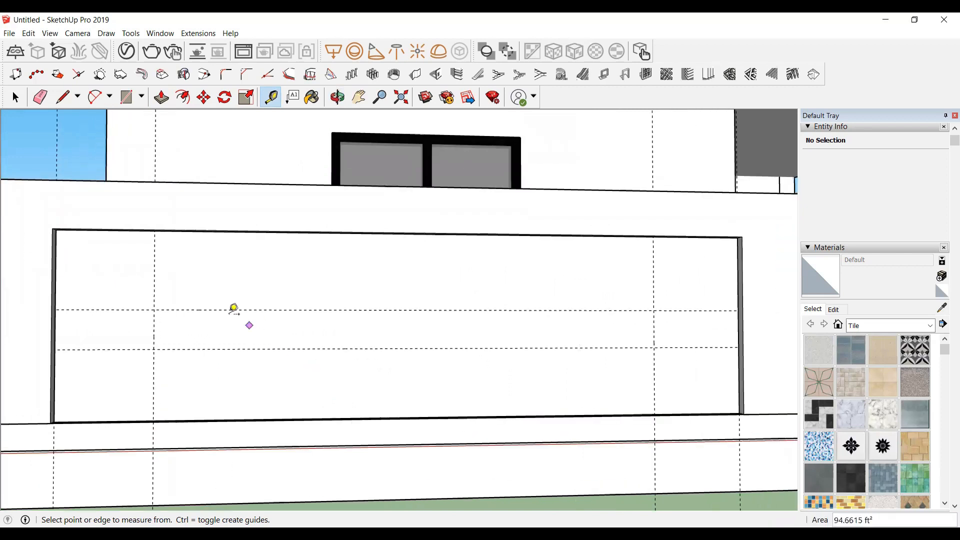
key("space")
scroll(173, 344, "down", 1)
scroll(172, 335, "up", 2)
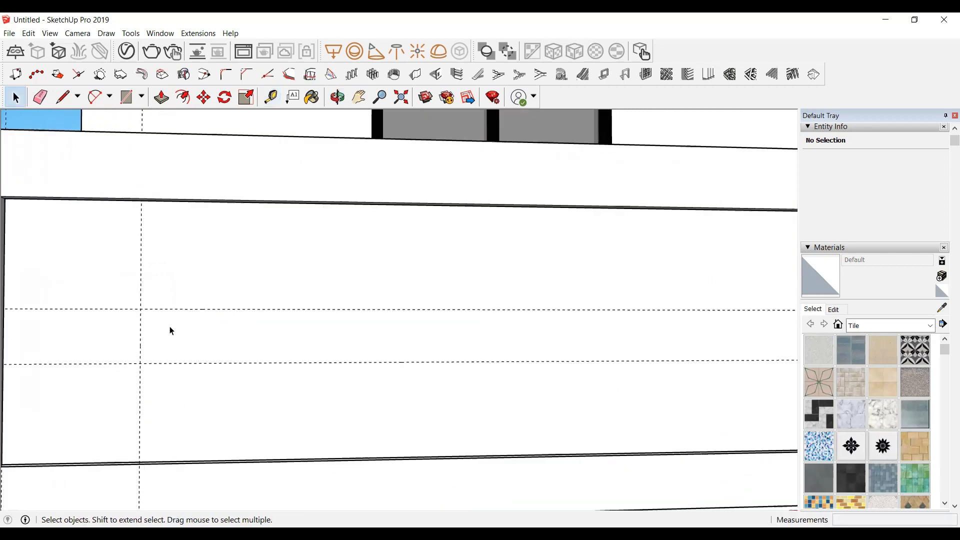
scroll(125, 350, "down", 2)
scroll(156, 343, "up", 2)
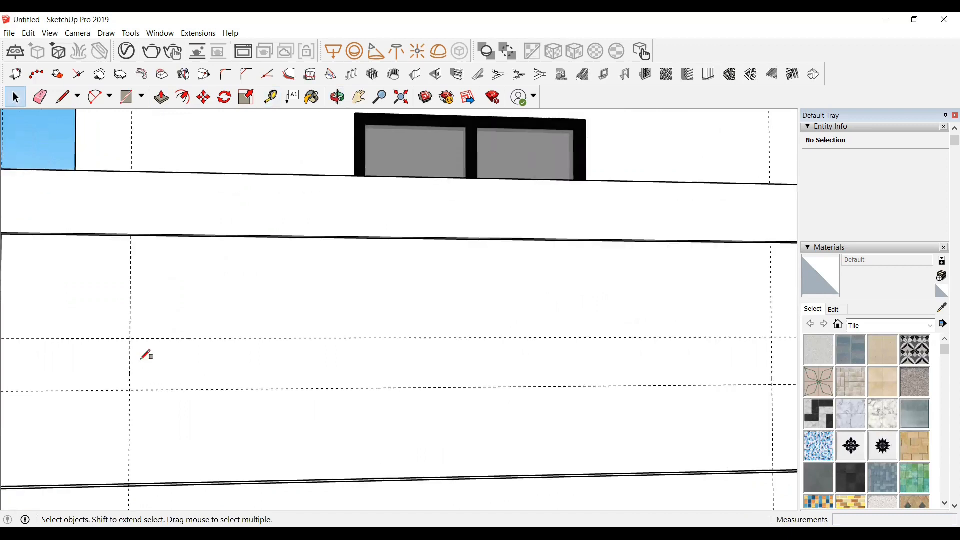
key("r")
left_click(131, 338)
scroll(640, 401, "down", 2)
scroll(682, 384, "up", 2)
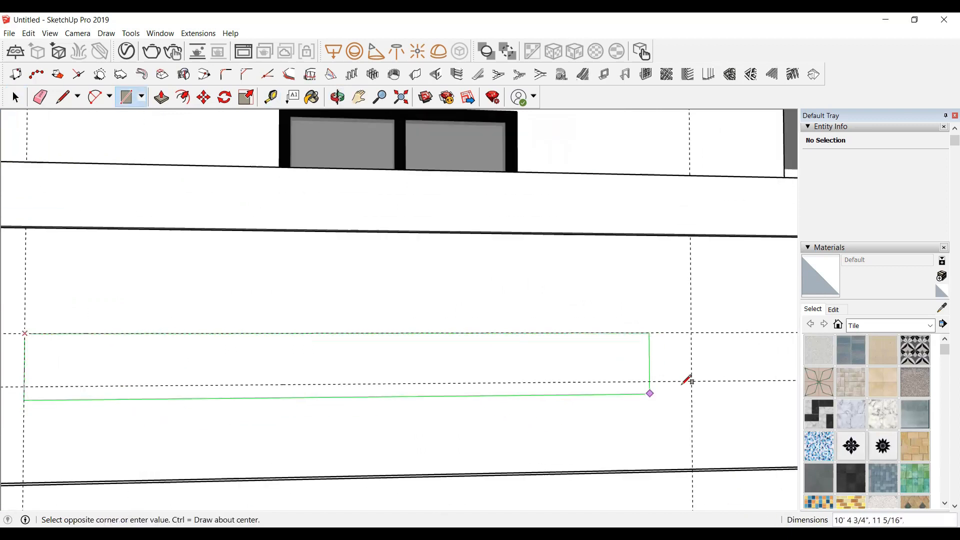
left_click(695, 380)
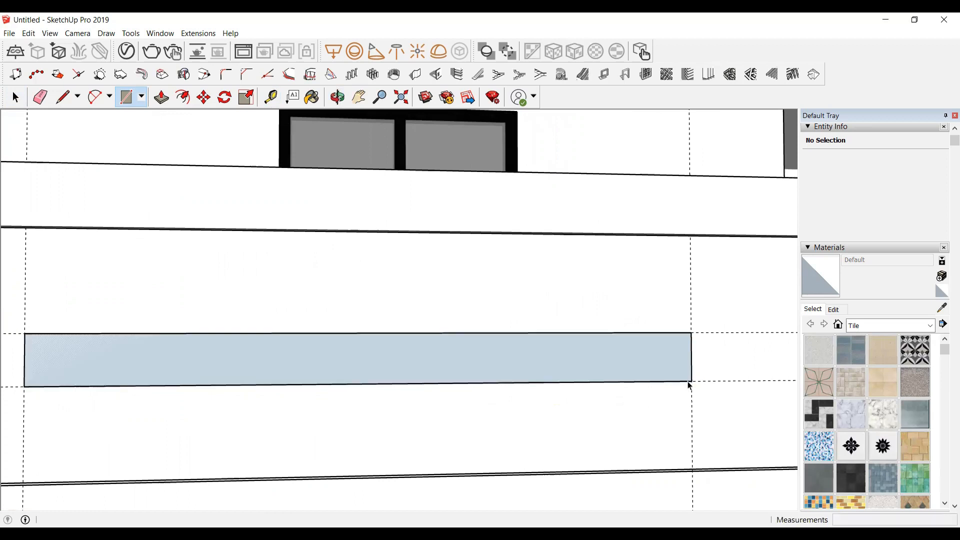
key("space")
Step: Select the new rectangle with its edges and make it a group
double_click(472, 360)
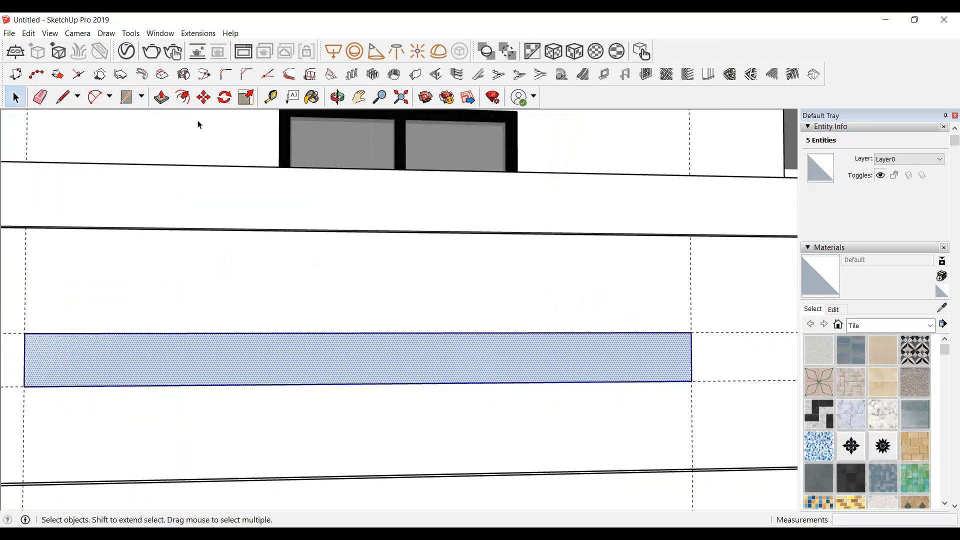
left_click(337, 97)
left_click_drag(145, 323, 125, 414)
scroll(125, 413, "up", 2)
key("space")
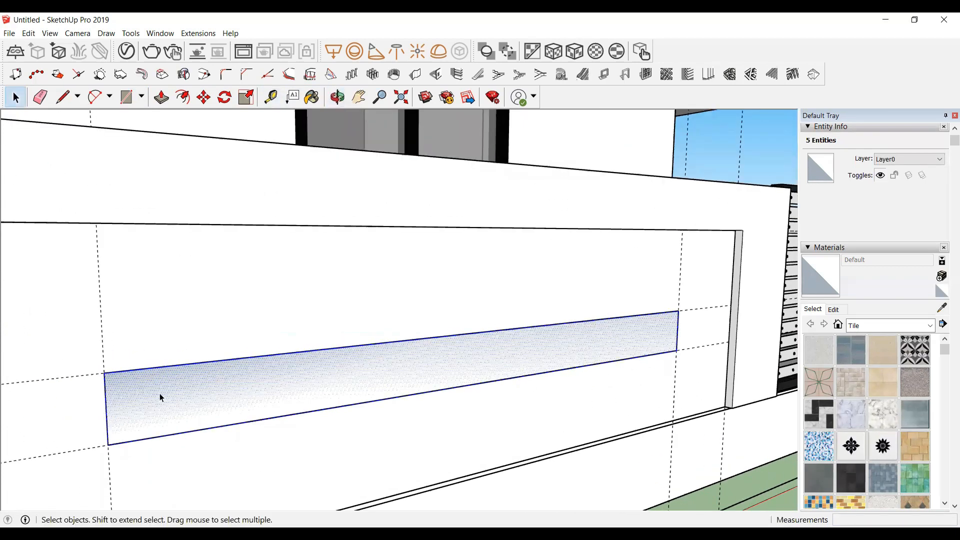
right_click(160, 397)
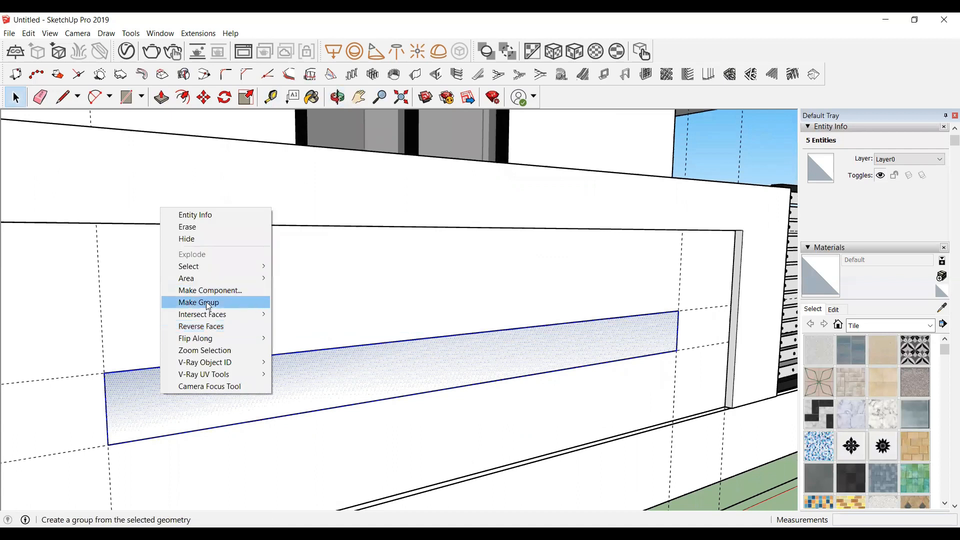
left_click(209, 302)
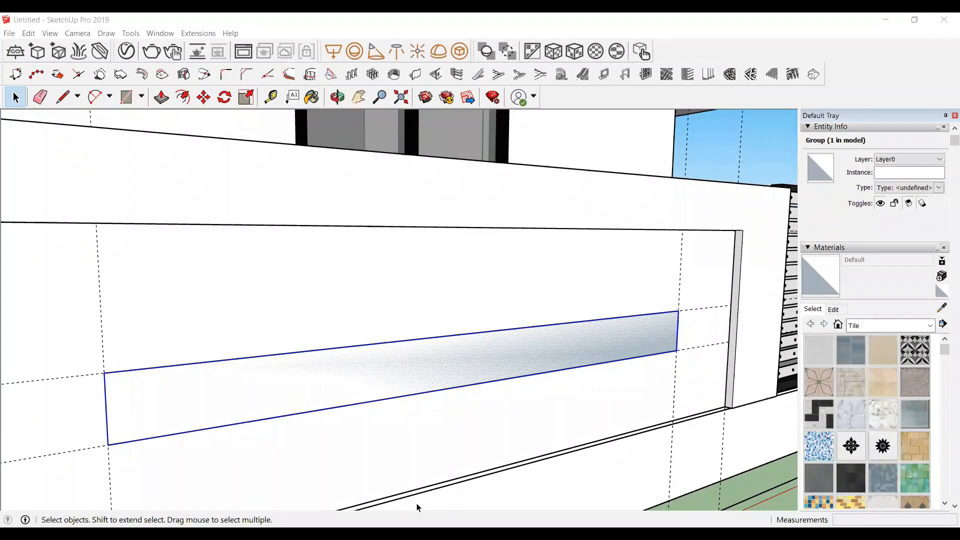
Step: Open the group and pull the rectangle out from the panel to form a box
scroll(402, 364, "down", 3)
scroll(404, 364, "up", 4)
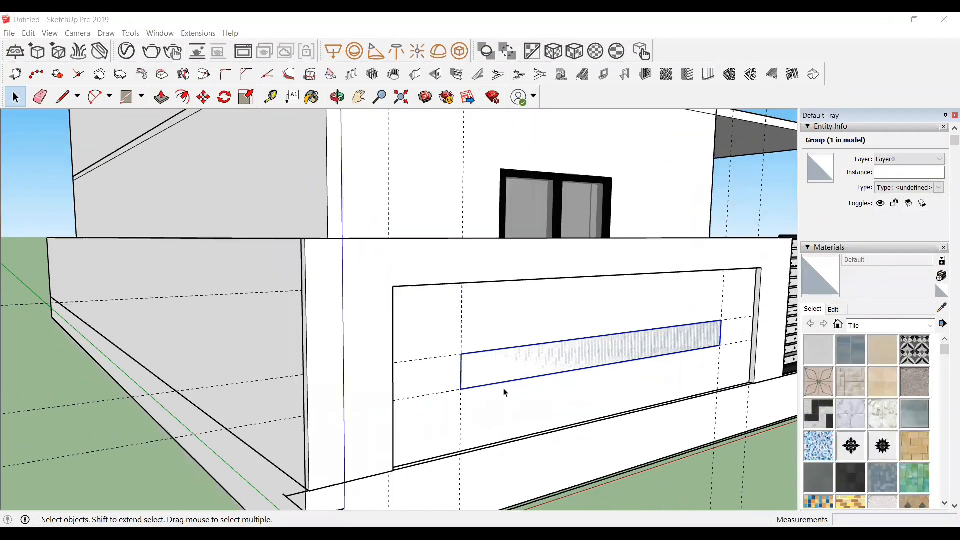
double_click(550, 366)
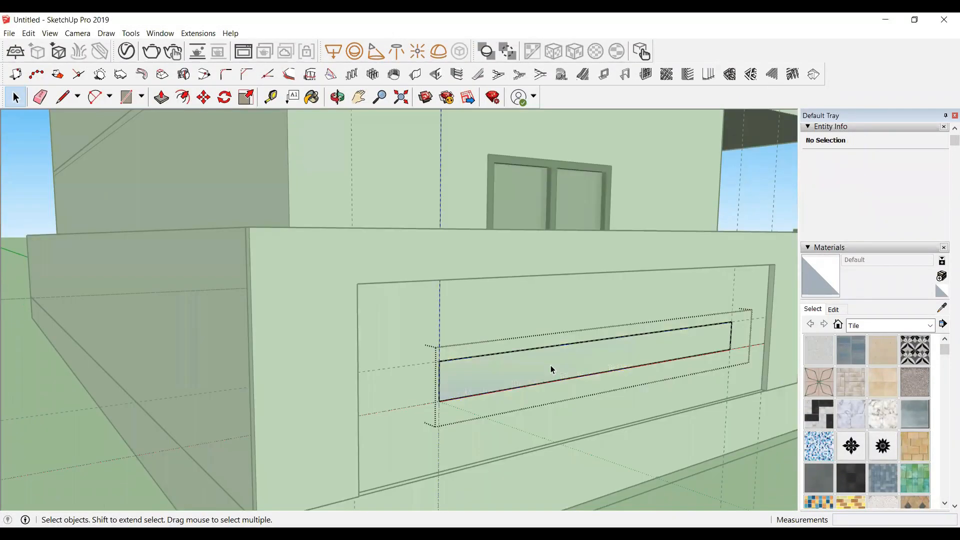
key("p")
left_click(555, 372)
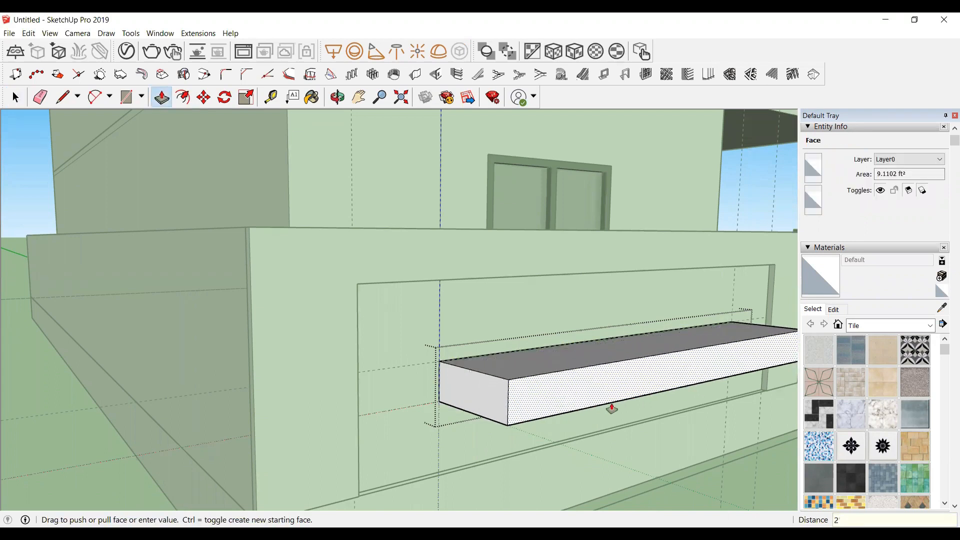
middle_click_drag(612, 408, 301, 364)
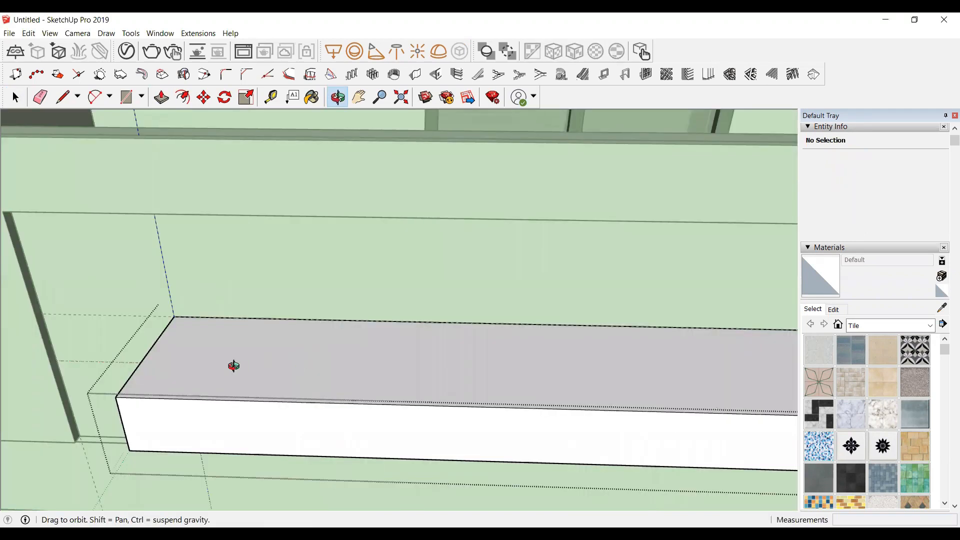
Step: Offset the box's top face 3" inward
scroll(233, 365, "down", 2)
left_click_drag(215, 366, 231, 398)
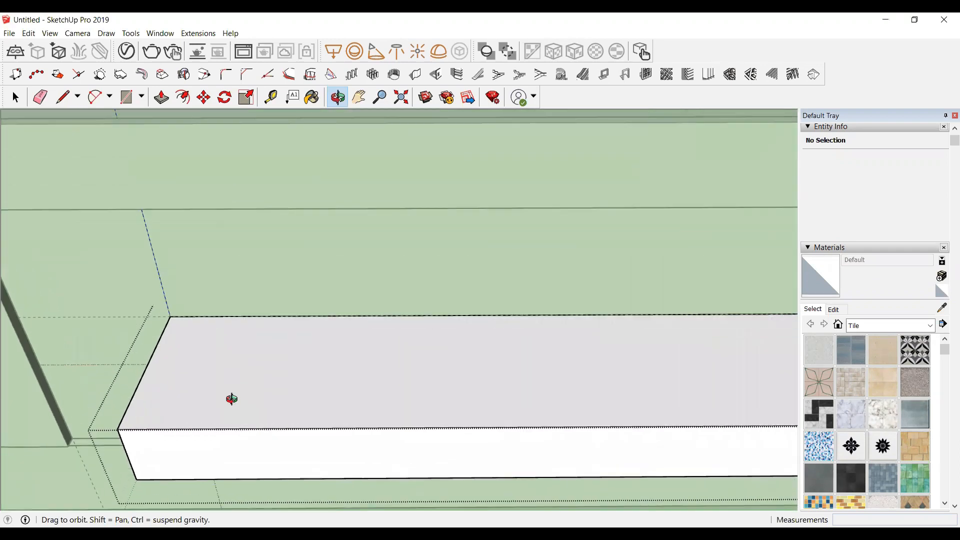
key("space")
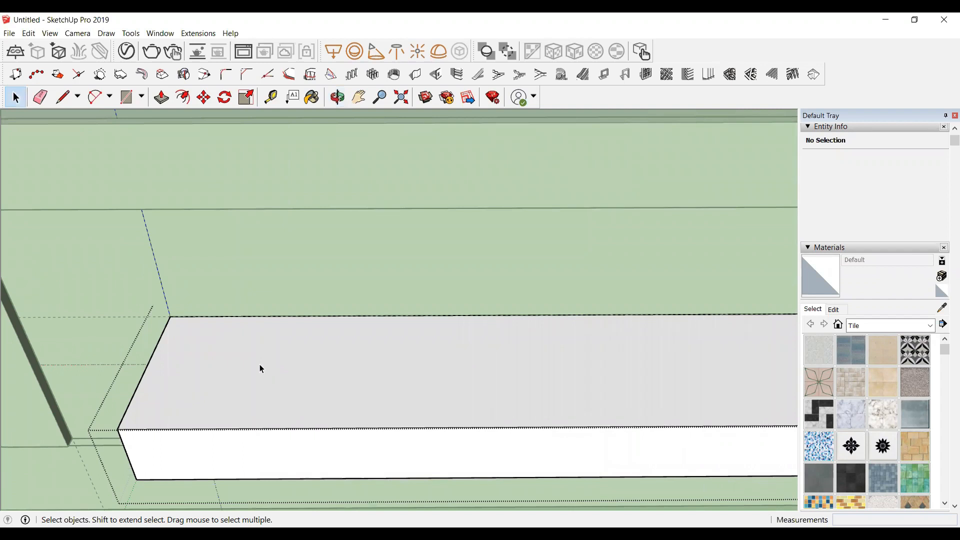
left_click(259, 368)
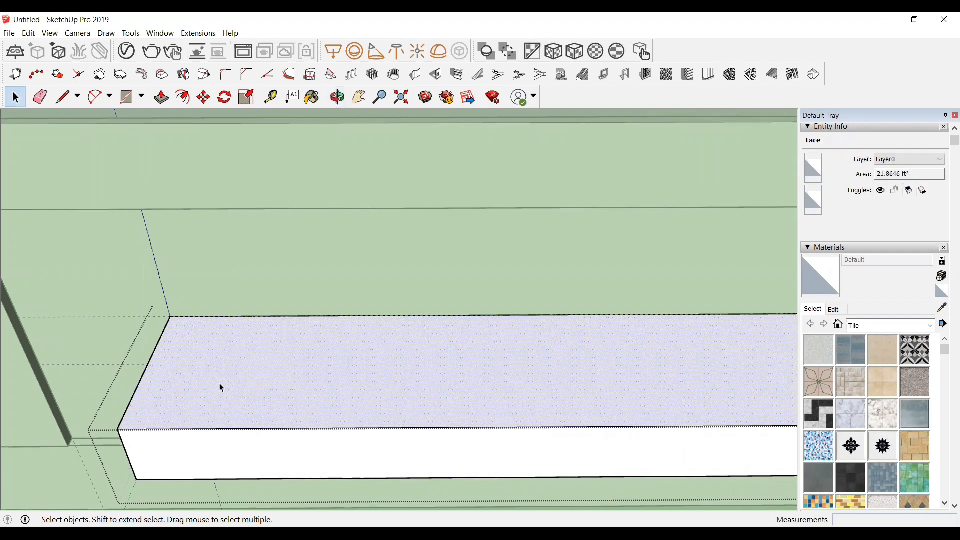
left_click(183, 98)
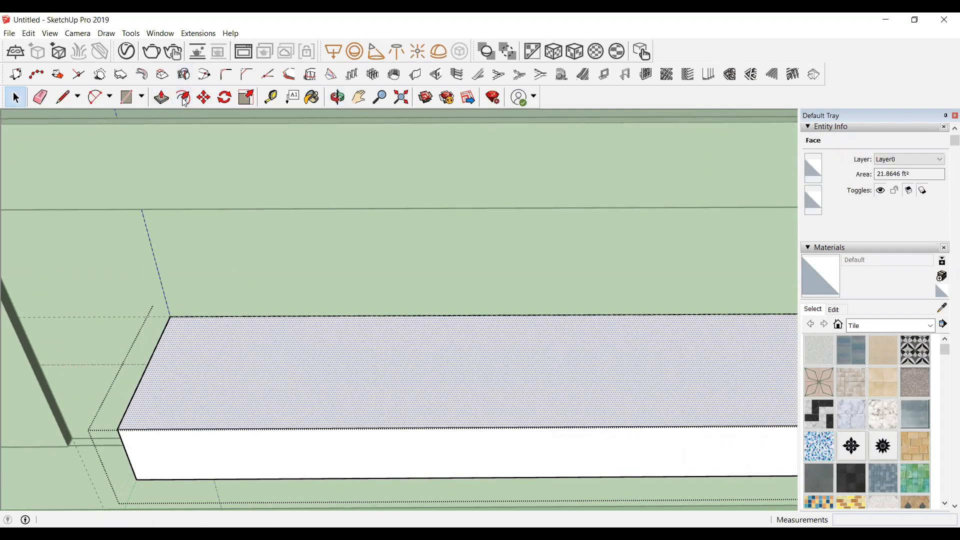
left_click(143, 379)
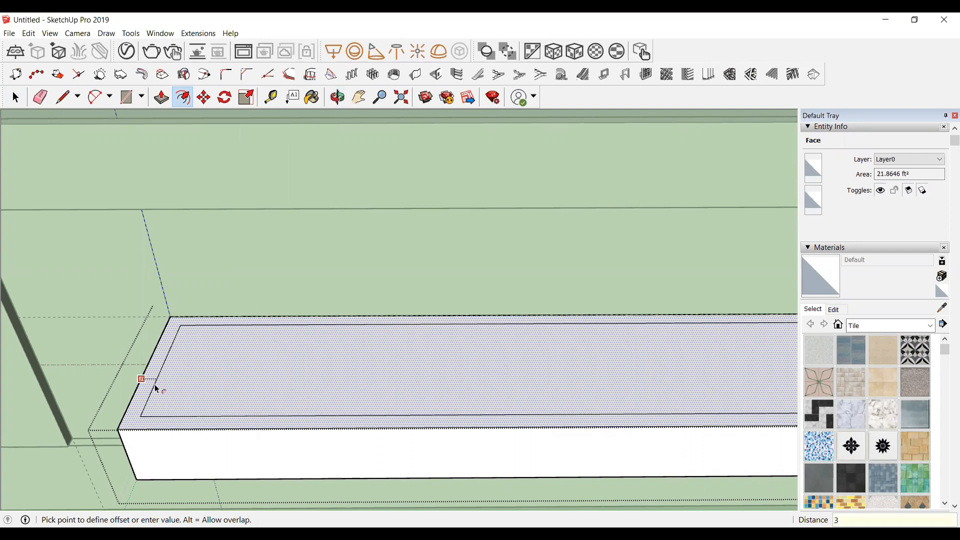
type("3")
key("Return")
scroll(155, 389, "down", 6)
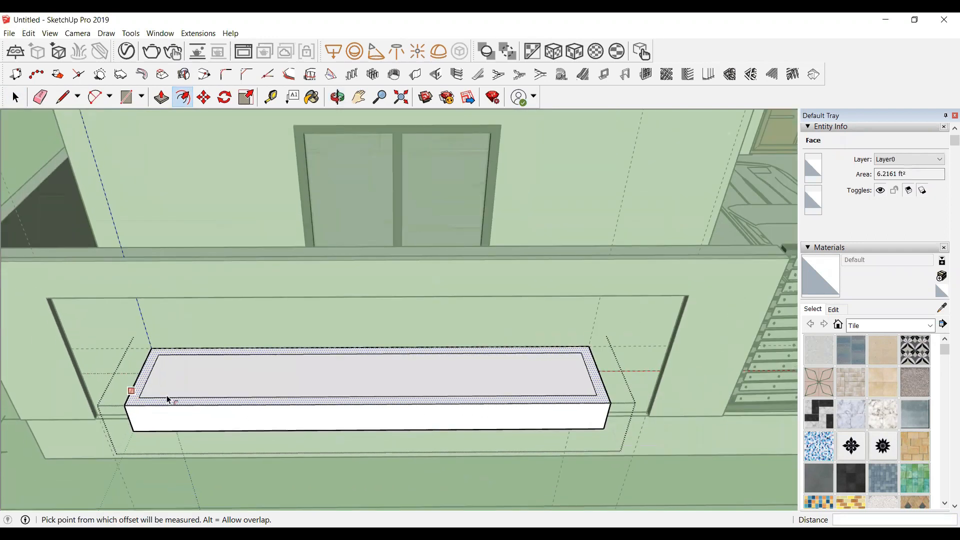
key("space")
Step: Push the inner offset face down 8" to hollow out the planter box
scroll(233, 384, "up", 3)
left_click(233, 383)
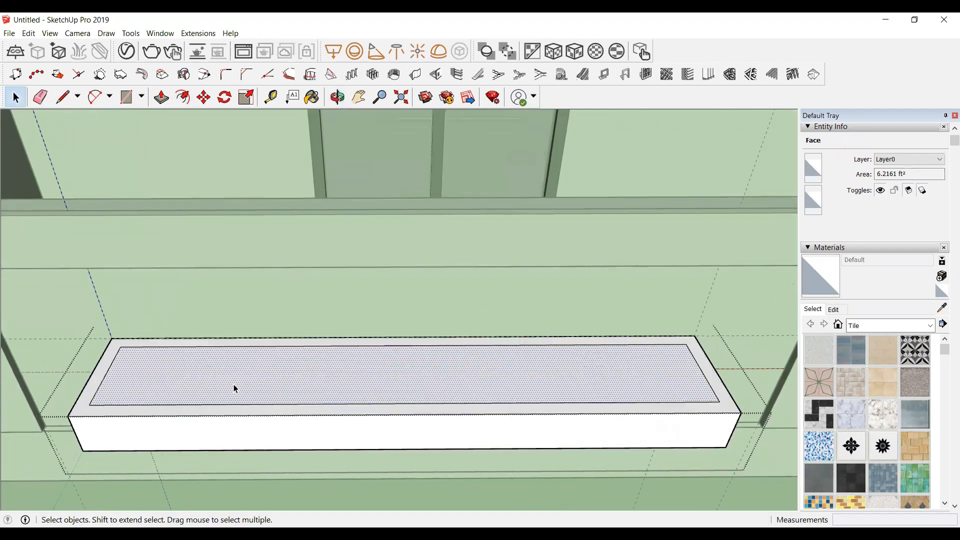
scroll(230, 385, "up", 3)
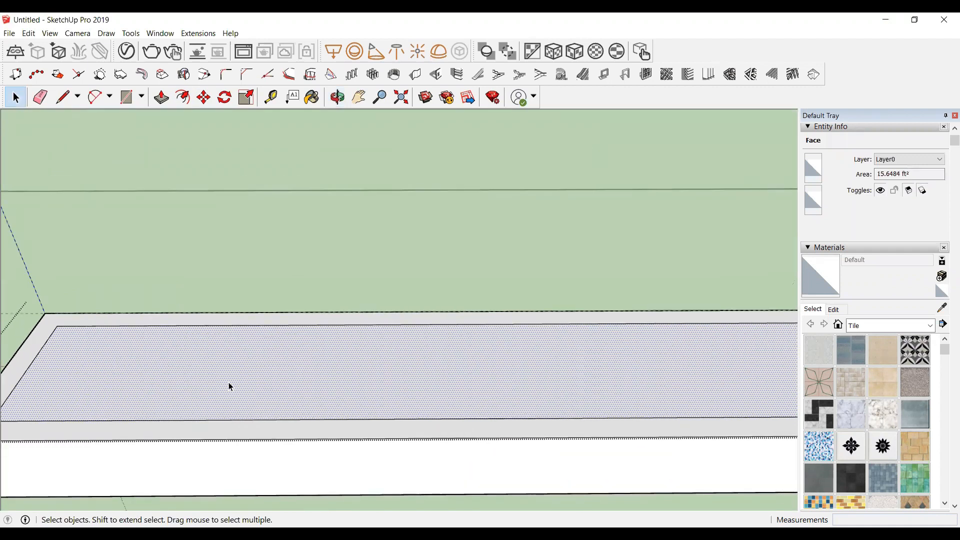
key("p")
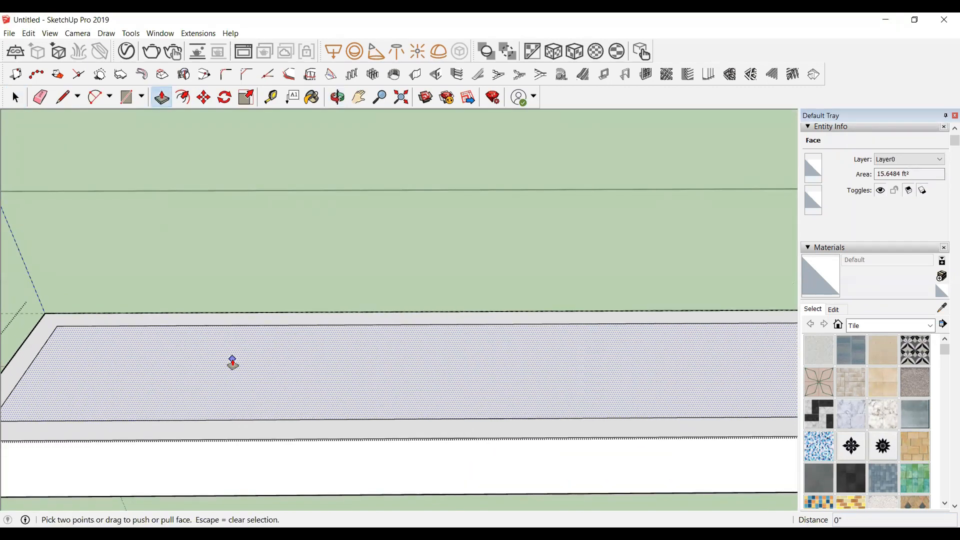
left_click(236, 364)
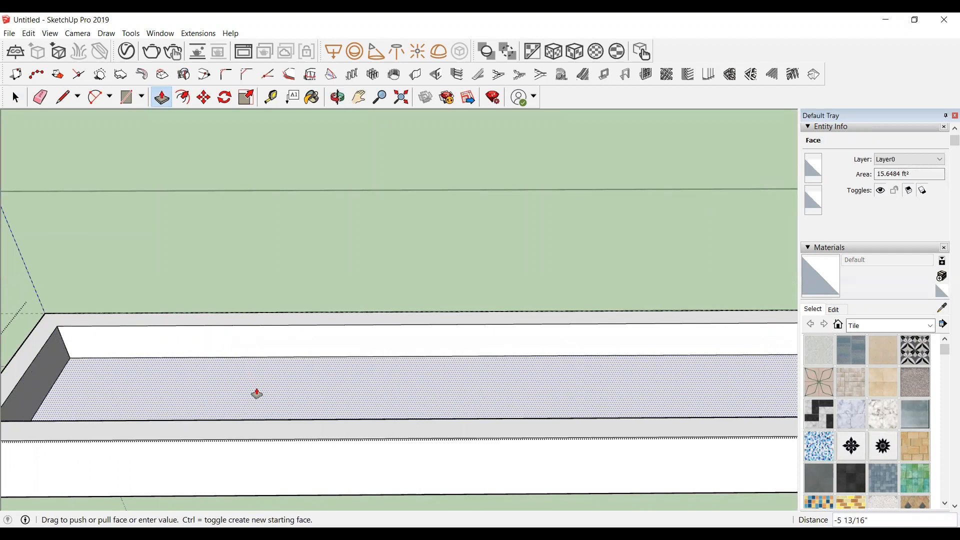
type("8")
key("Return")
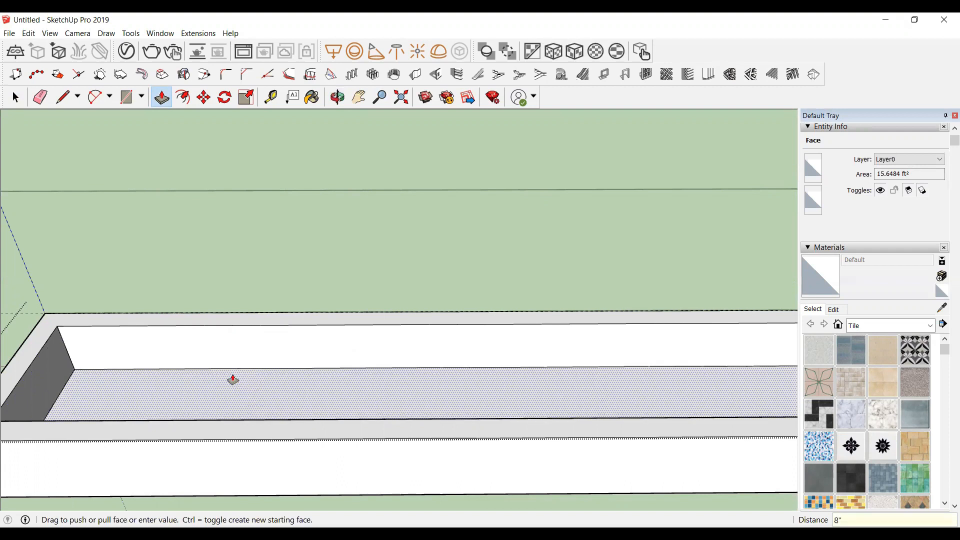
scroll(210, 372, "down", 3)
scroll(290, 369, "up", 1)
scroll(290, 368, "down", 2)
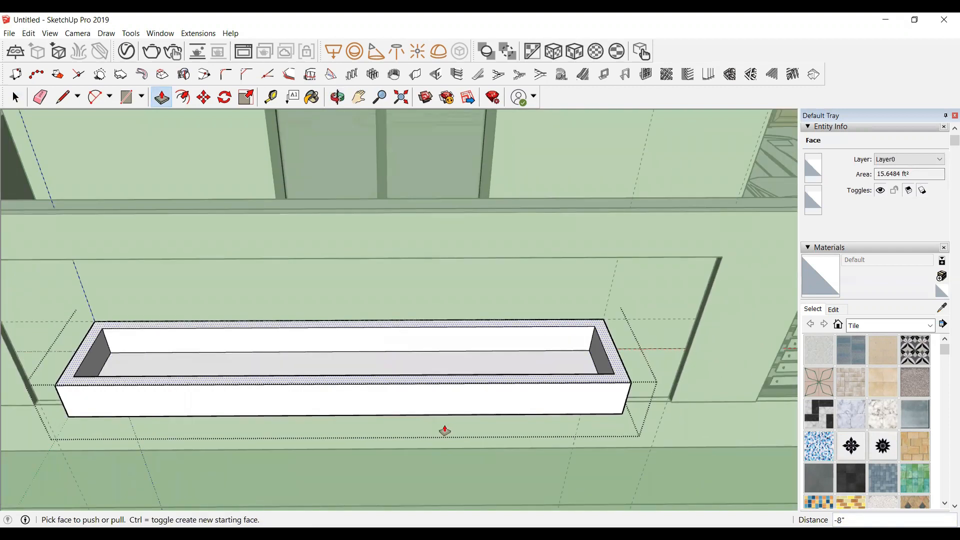
scroll(152, 395, "up", 3)
key("space")
scroll(203, 283, "down", 5)
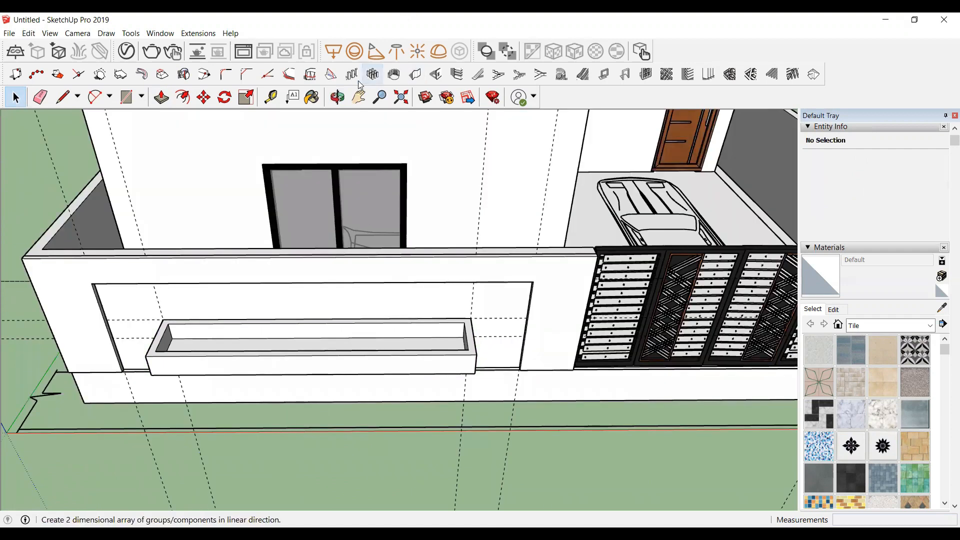
left_click(337, 97)
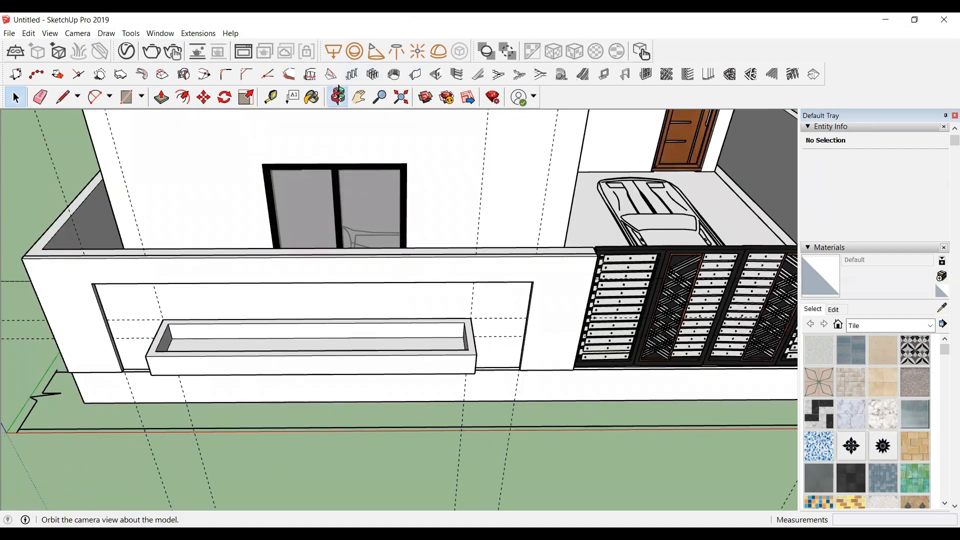
left_click_drag(287, 414, 304, 284)
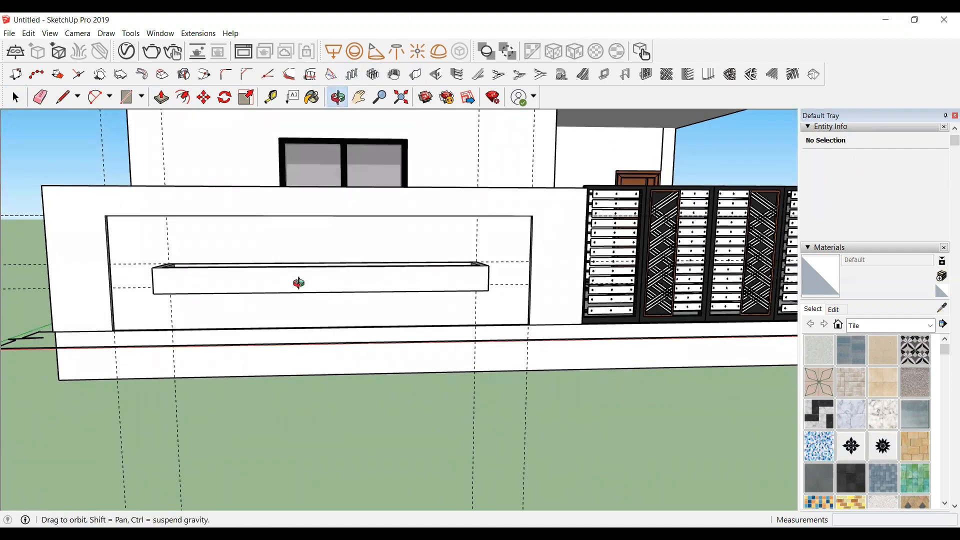
Step: Place a vertical guide about 1' from the panel's left edge and a second guide 2" beyond it
scroll(103, 223, "up", 8)
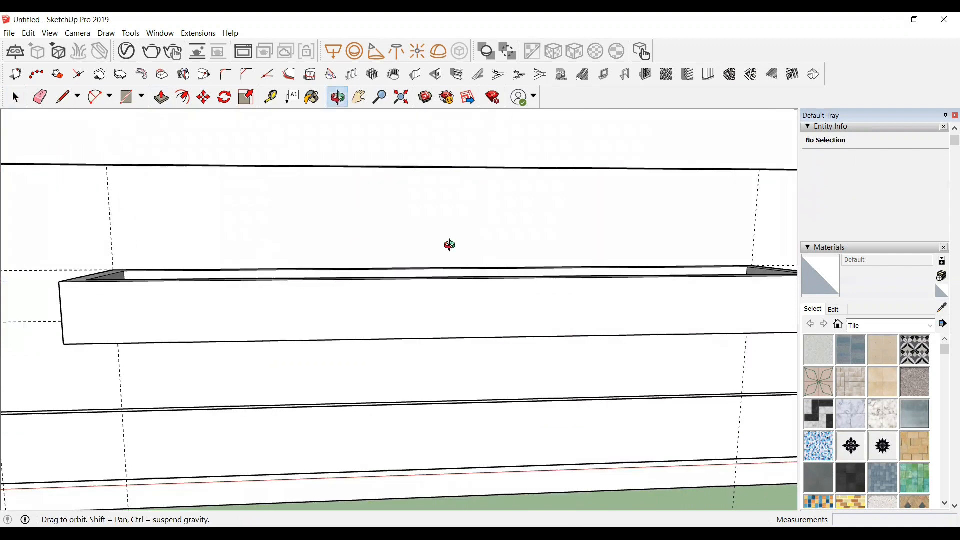
left_click_drag(758, 241, 743, 246)
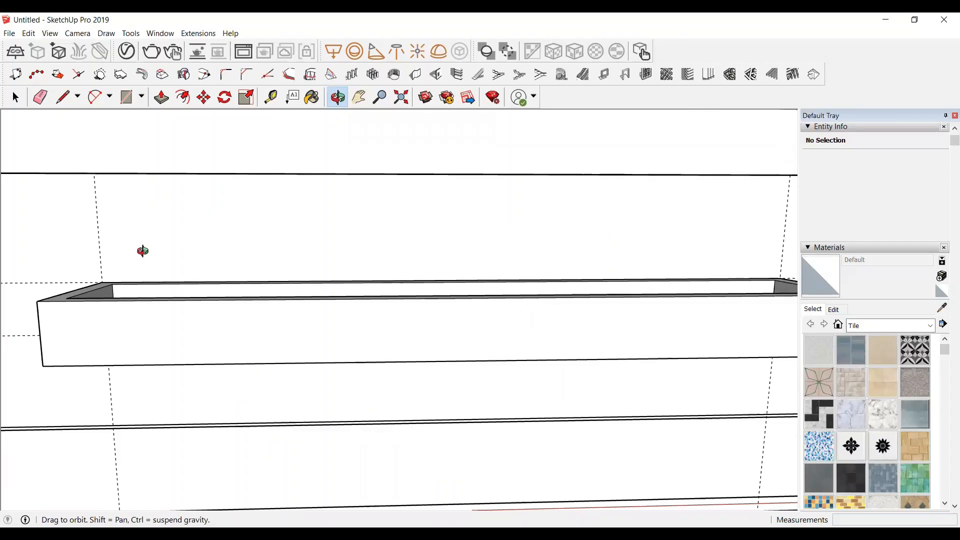
key("t")
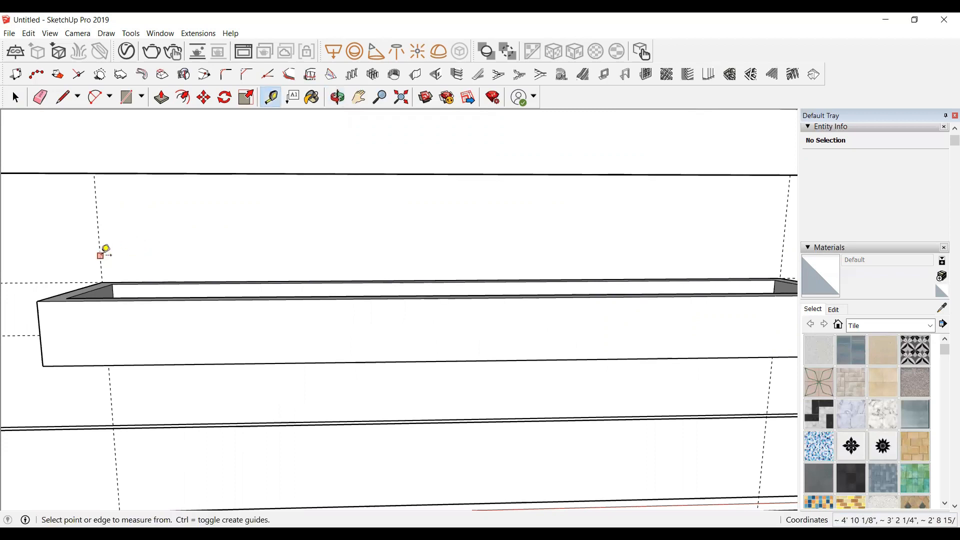
left_click(101, 255)
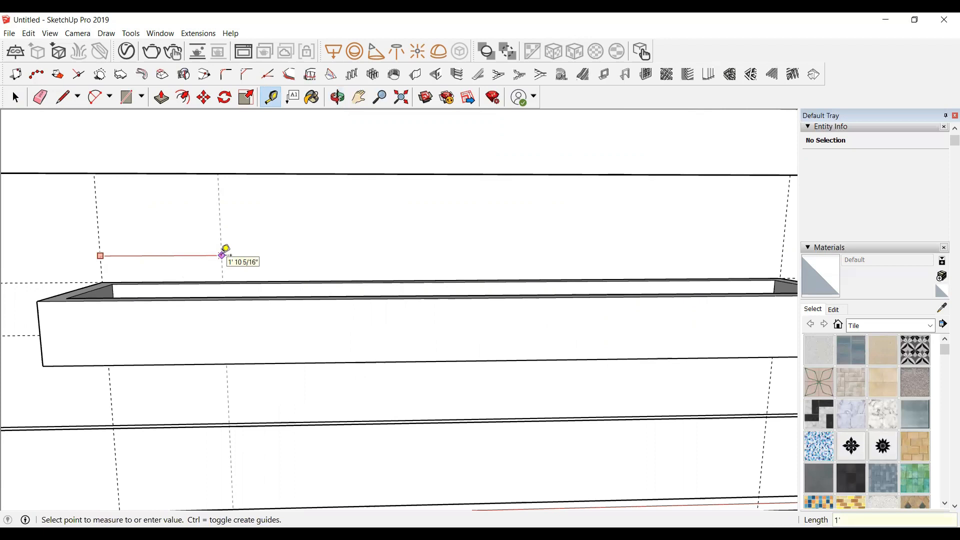
left_click(222, 254)
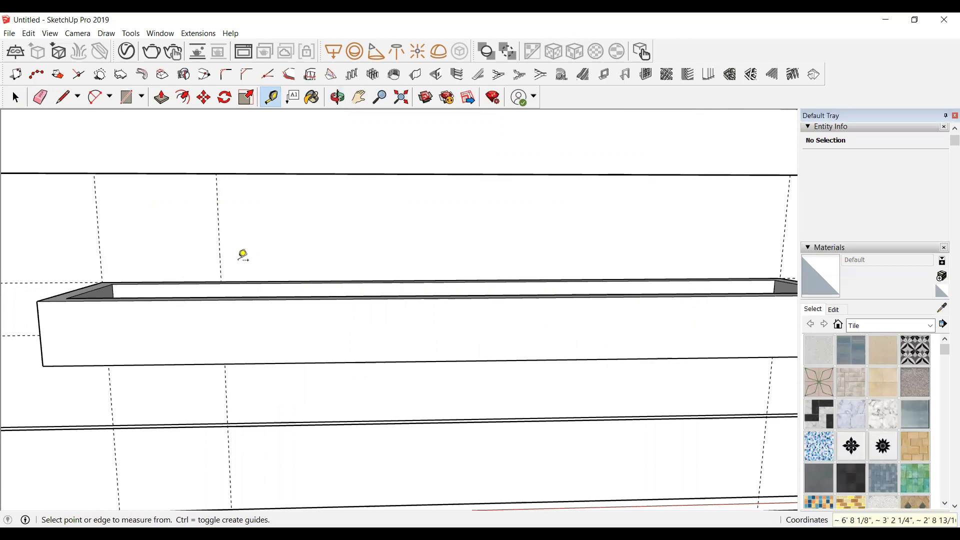
left_click(220, 251)
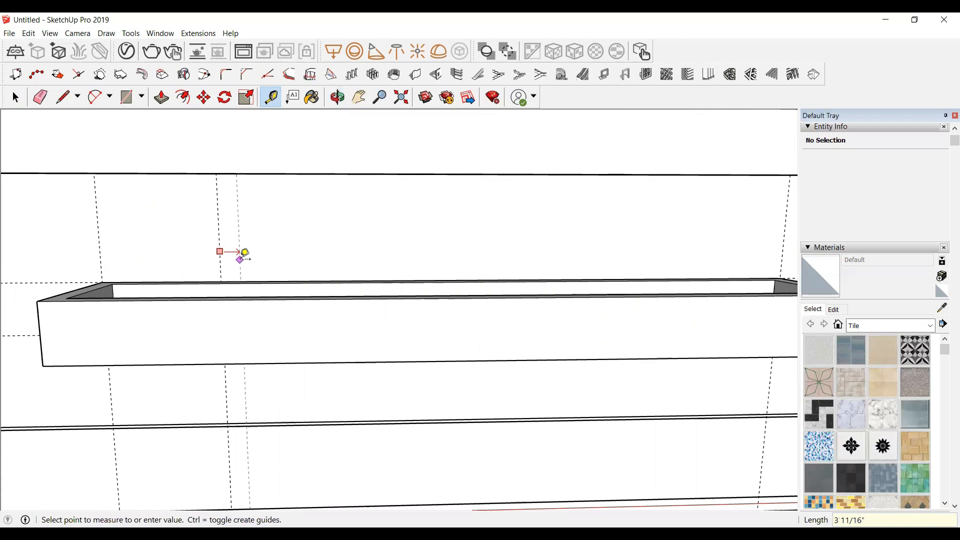
type("2")
key("Return")
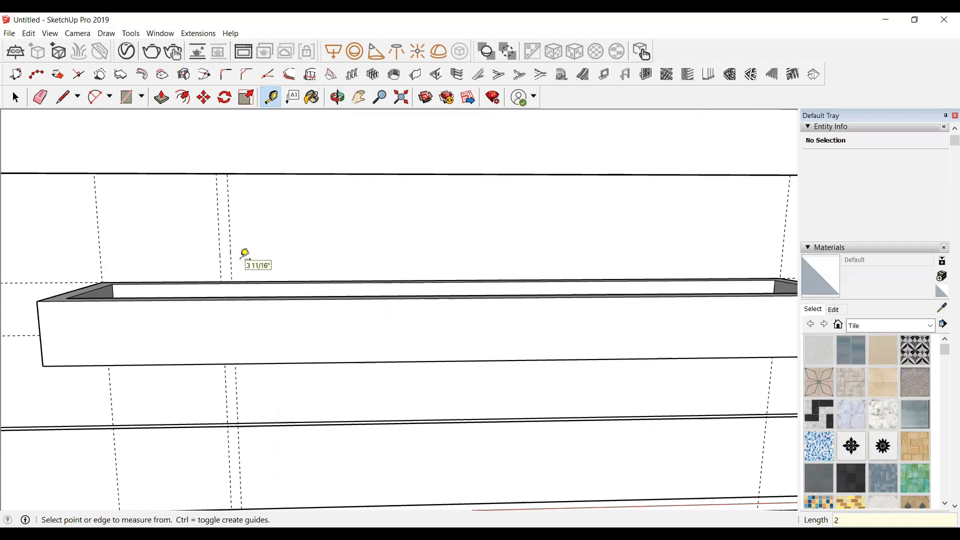
Step: Add further vertical guide pairs 2" apart, spaced about 1'10" along the panel above the planter box
left_click(231, 255)
type("1")
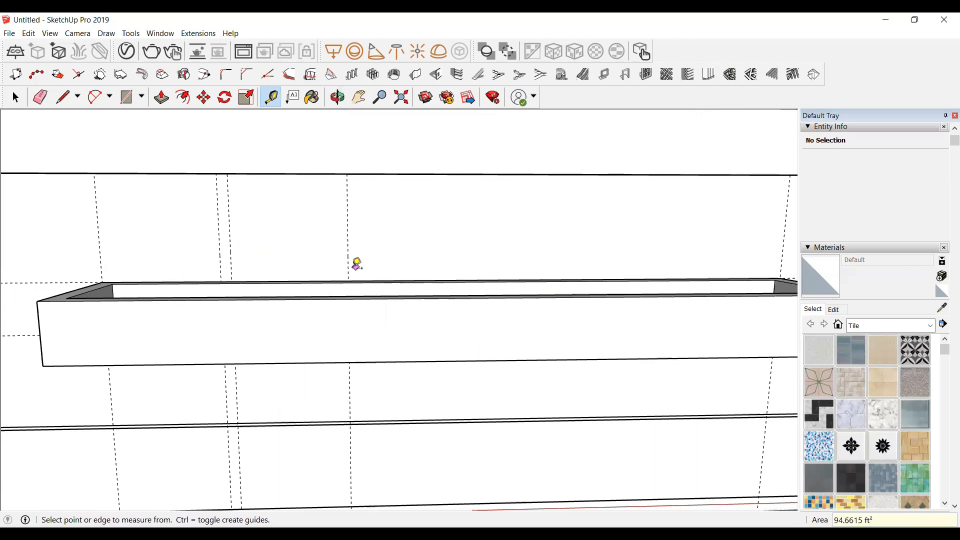
left_click(348, 269)
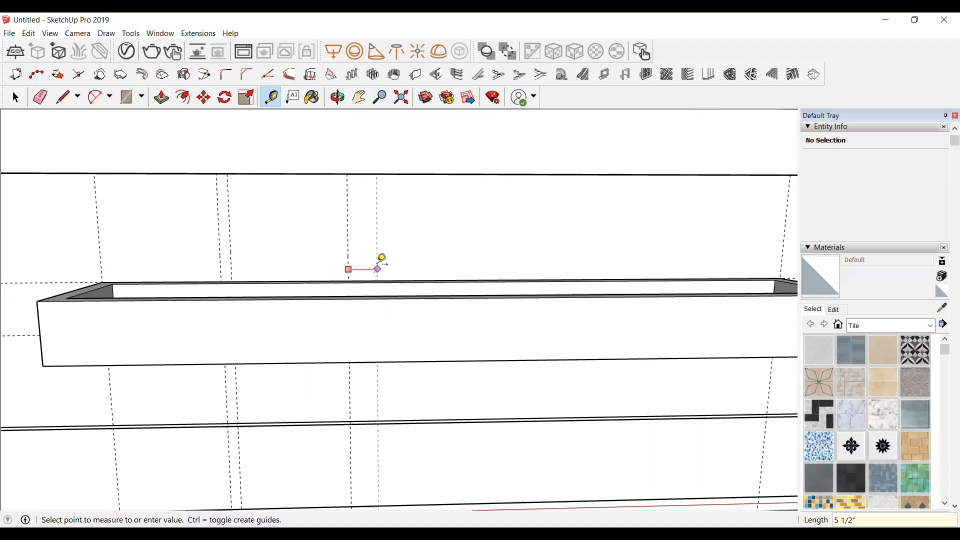
type("1")
type("2")
key("Return")
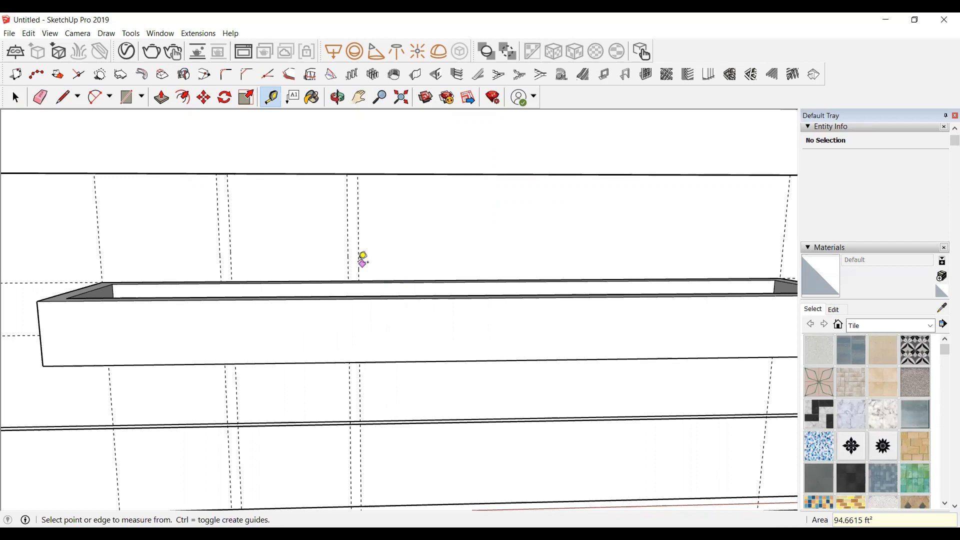
left_click(359, 261)
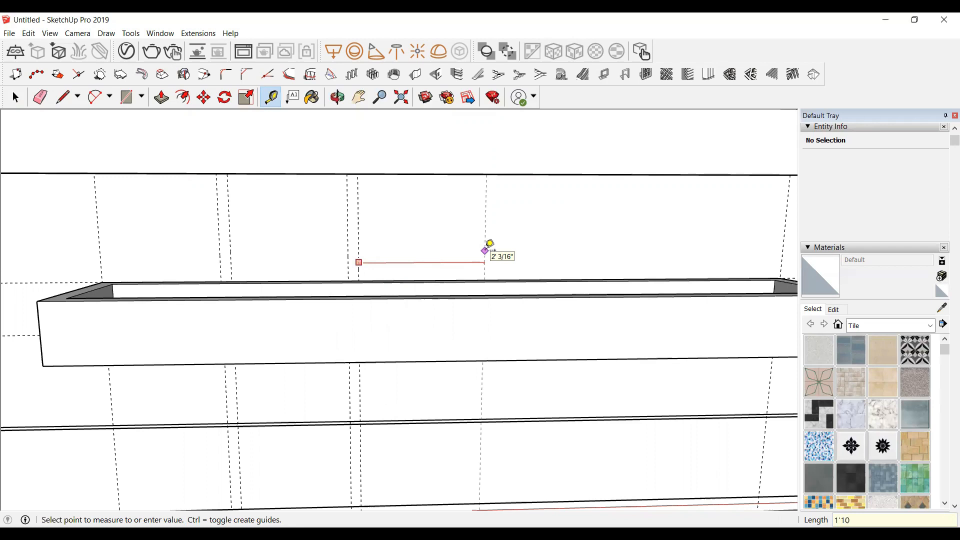
key("Return")
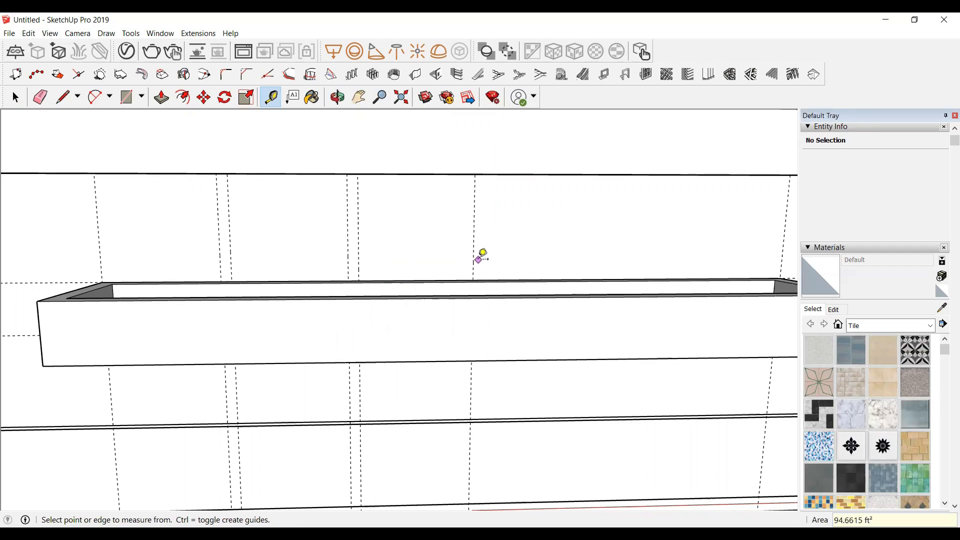
left_click(474, 260)
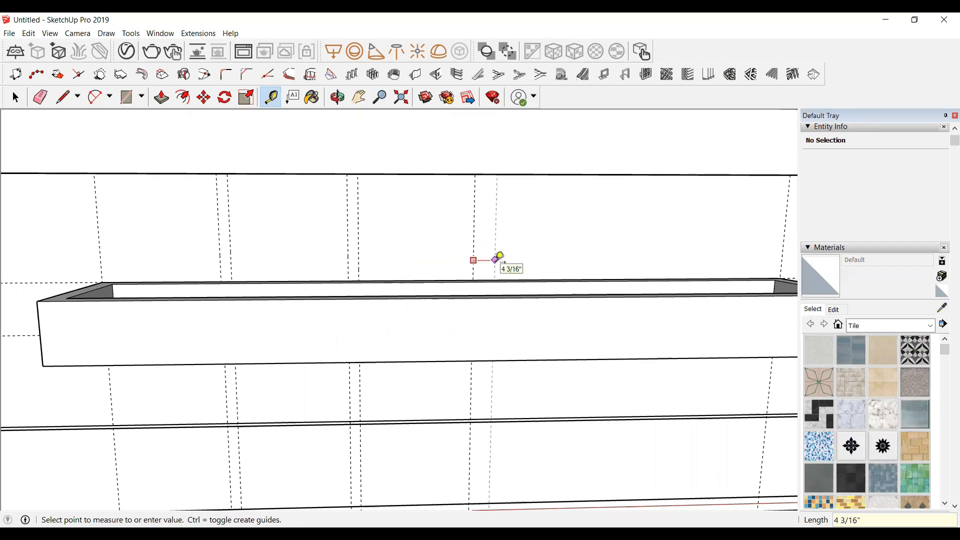
type("2")
key("Return")
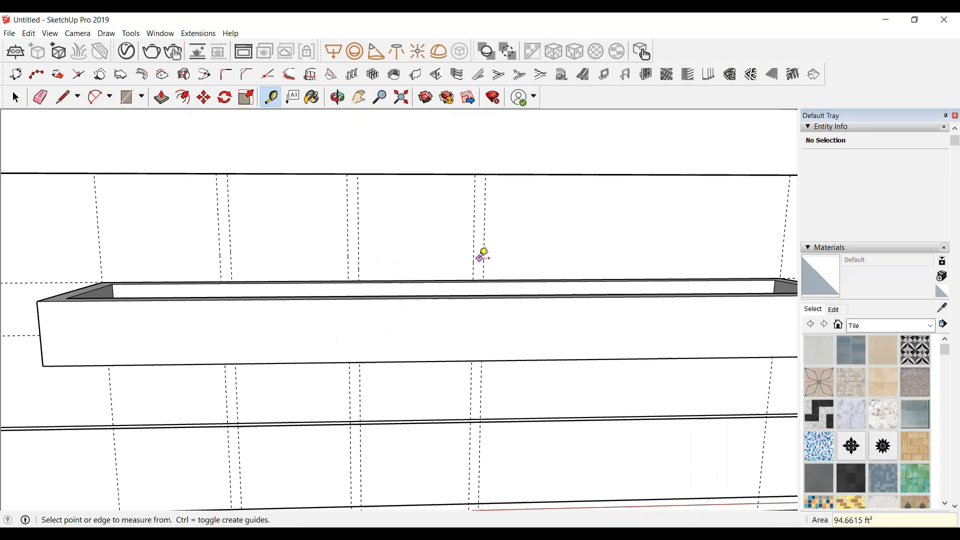
Step: Add a vertical guide 1'2" further along and another about 4" beyond it
left_click(483, 260)
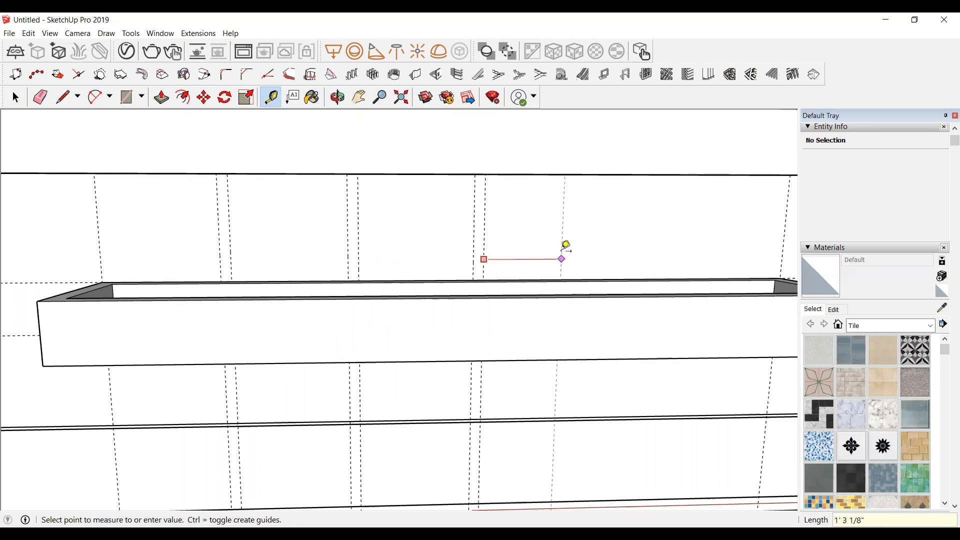
type("1")
type("'2")
key("Return")
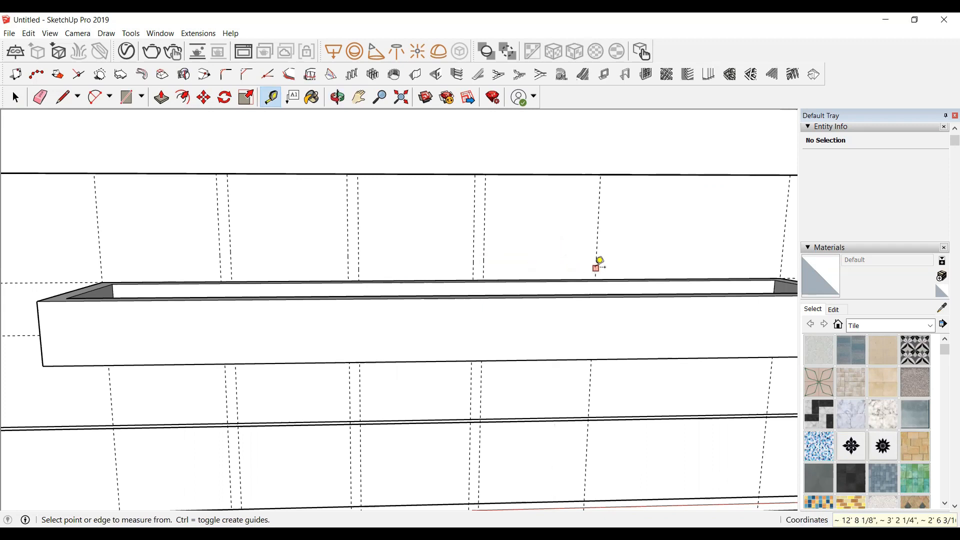
left_click(596, 267)
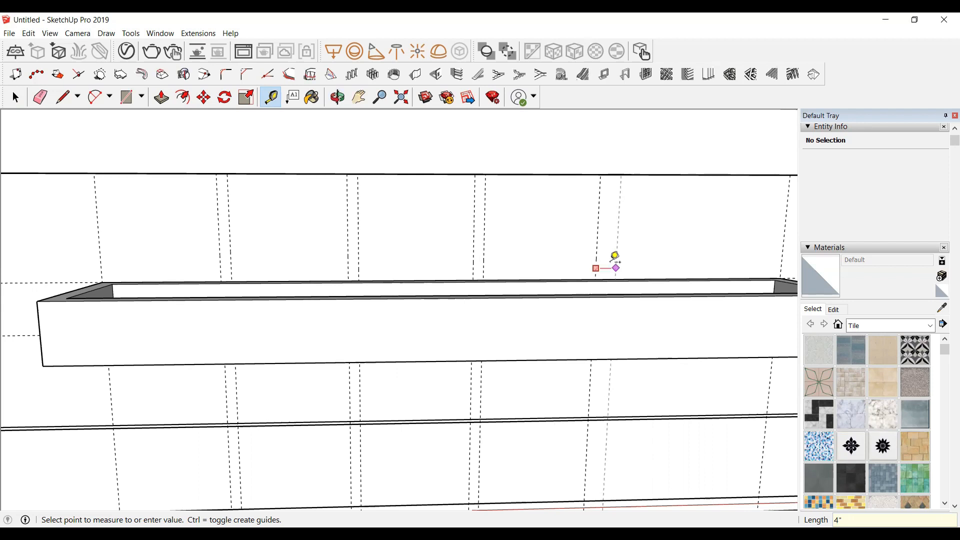
left_click(616, 265)
Step: Place a horizontal guide about 1'1 5/8" above the planter box's top edge
scroll(369, 235, "down", 3)
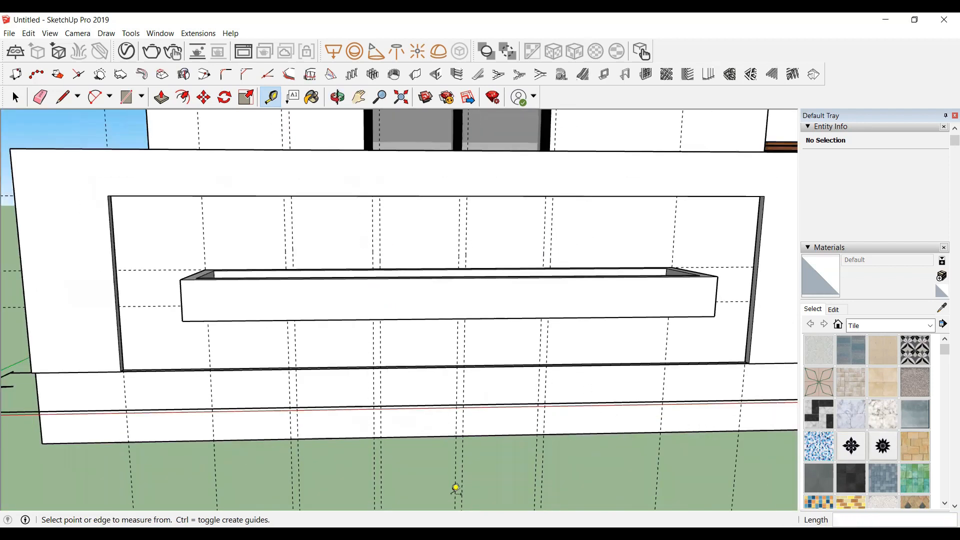
scroll(300, 280, "up", 3)
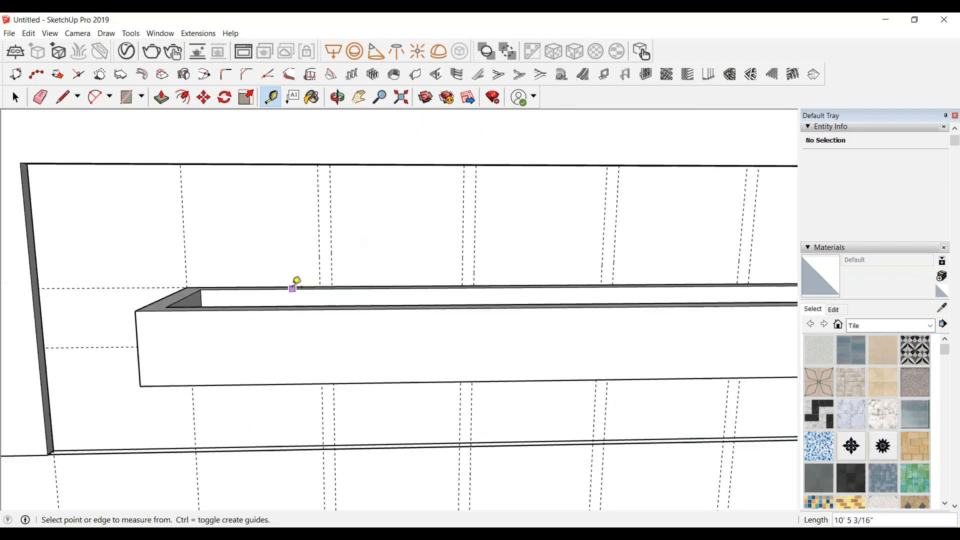
scroll(300, 283, "up", 2)
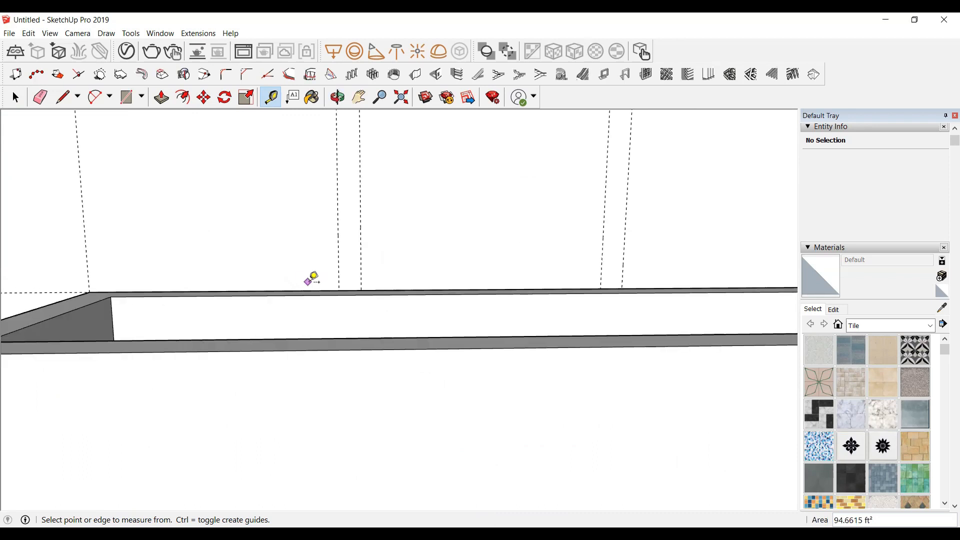
scroll(305, 208, "down", 2)
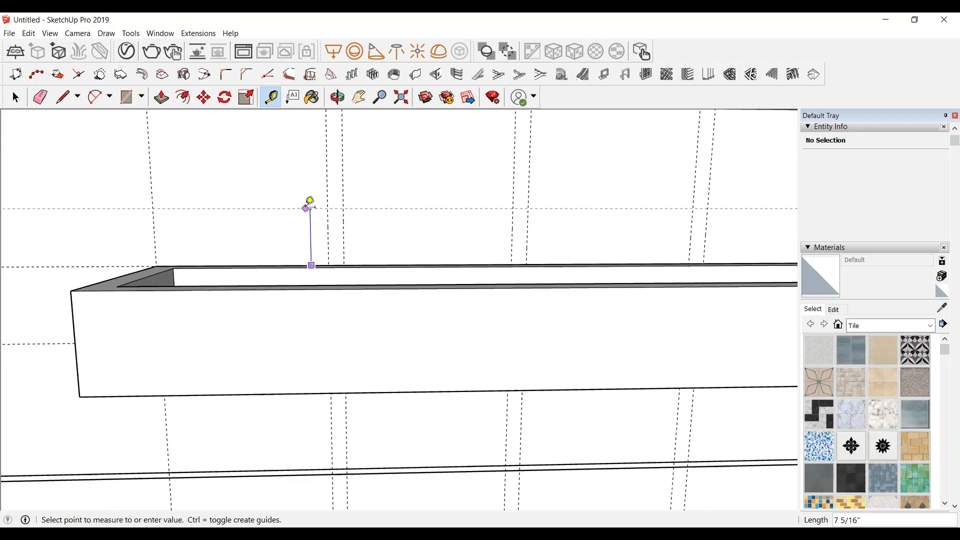
scroll(310, 205, "down", 2)
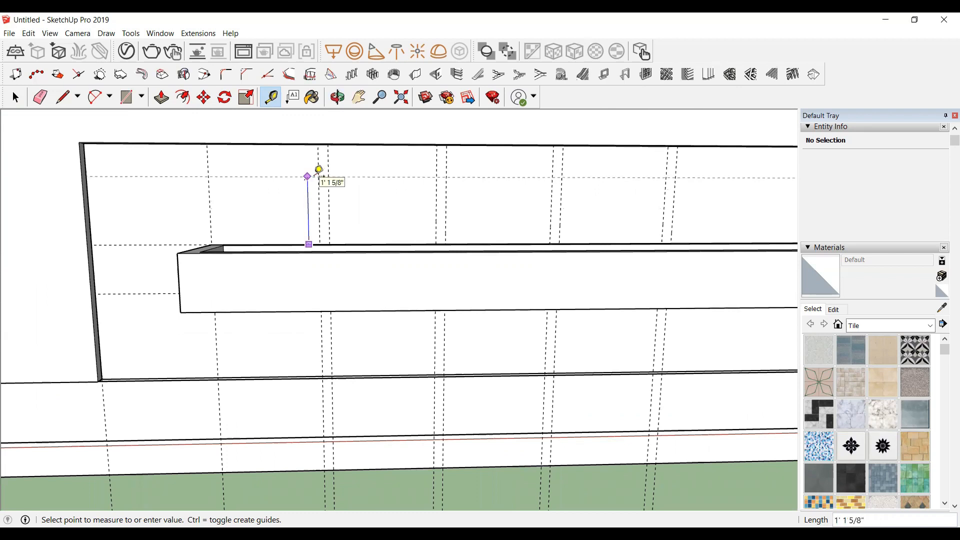
key("Return")
scroll(323, 182, "up", 3)
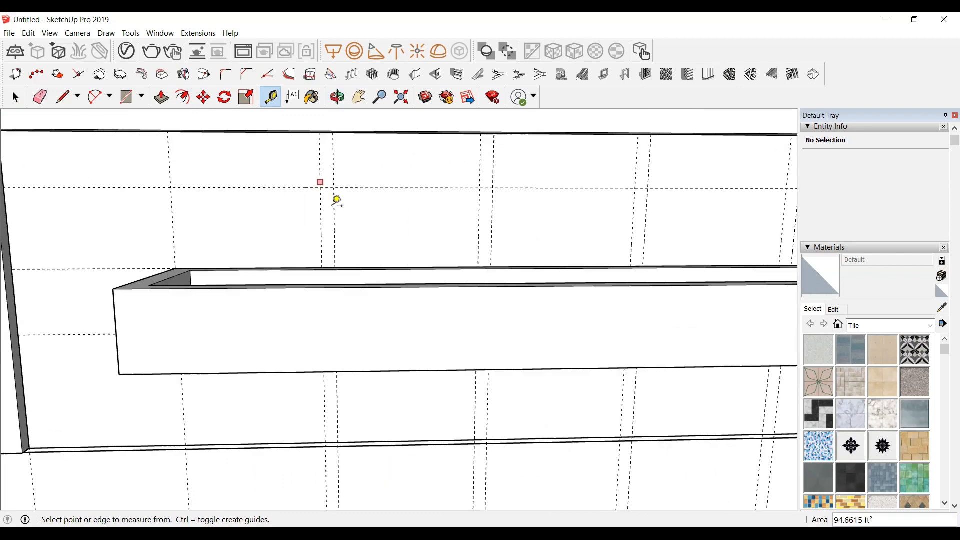
key("space")
scroll(354, 212, "up", 1)
scroll(354, 213, "down", 3)
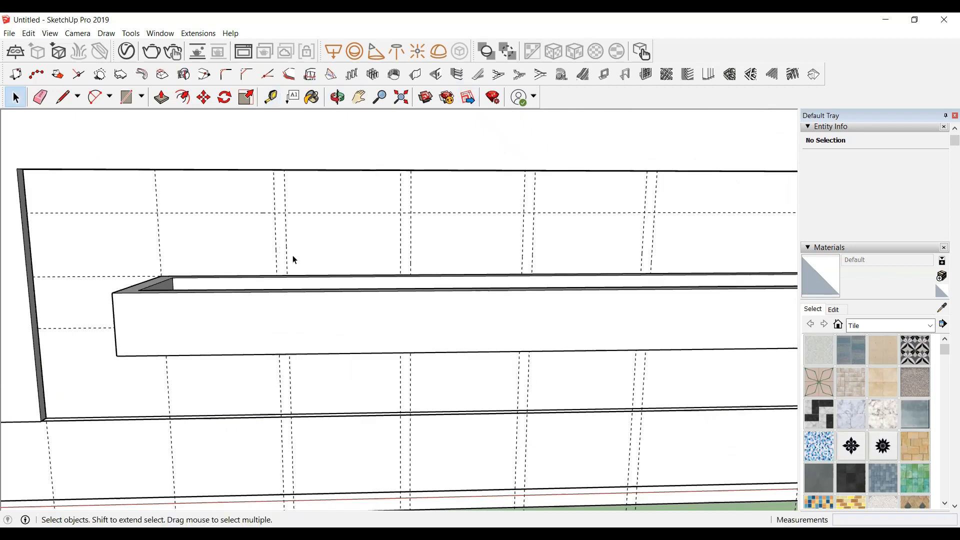
scroll(325, 229, "up", 2)
scroll(279, 226, "up", 4)
scroll(79, 221, "down", 2)
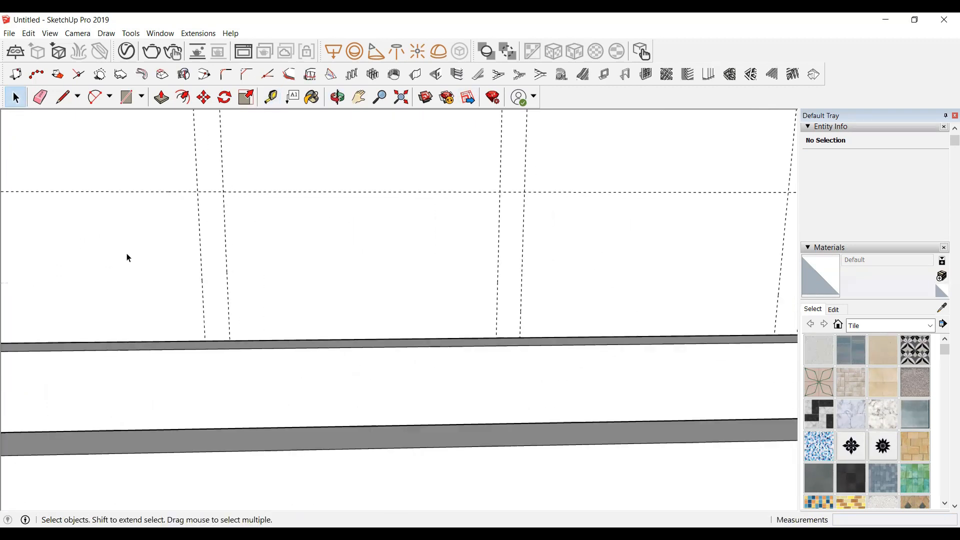
scroll(204, 209, "up", 2)
key("r")
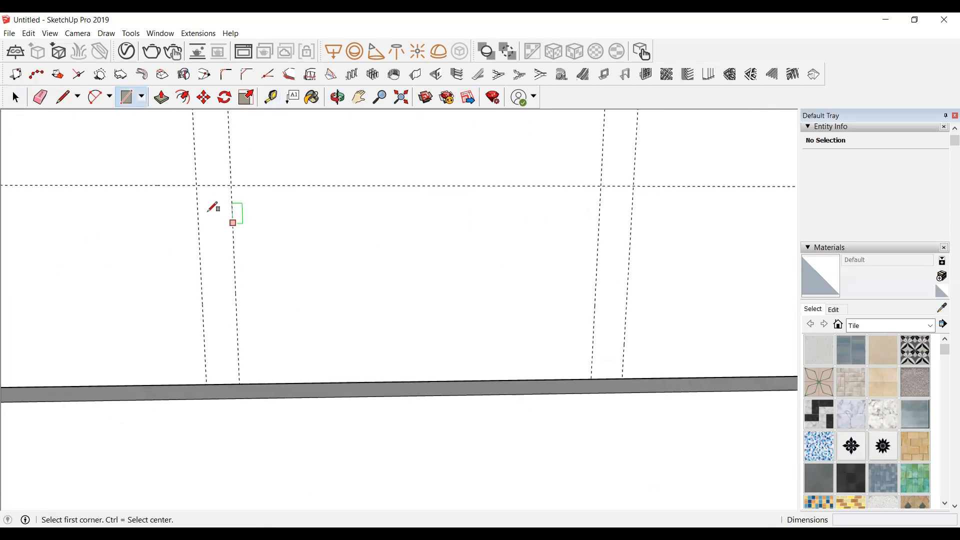
left_click(196, 185)
key("space")
scroll(269, 326, "down", 5)
scroll(164, 231, "up", 2)
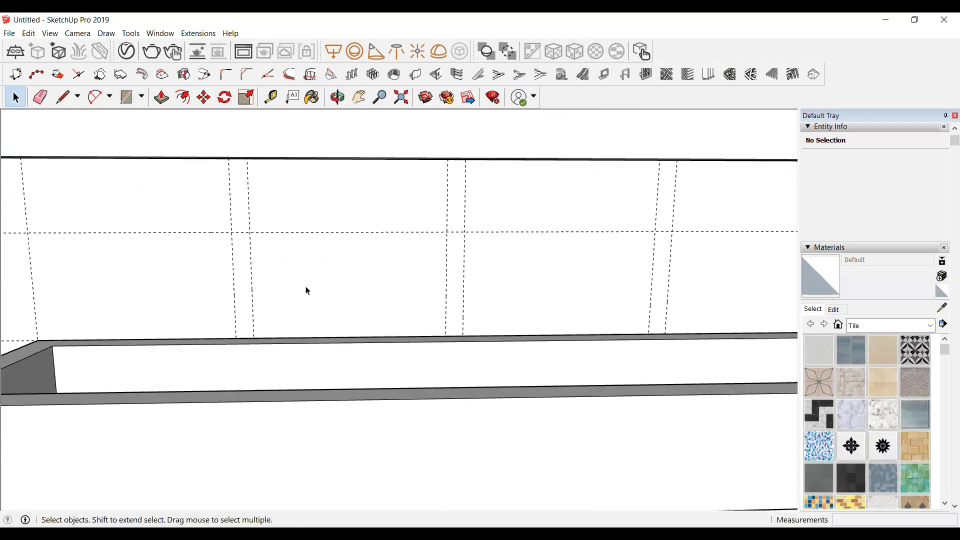
Step: Draw a narrow rectangle about 2" wide and 11 11/16" tall between the first guide pair, below the horizontal guide
triple_click(306, 253)
scroll(230, 270, "up", 3)
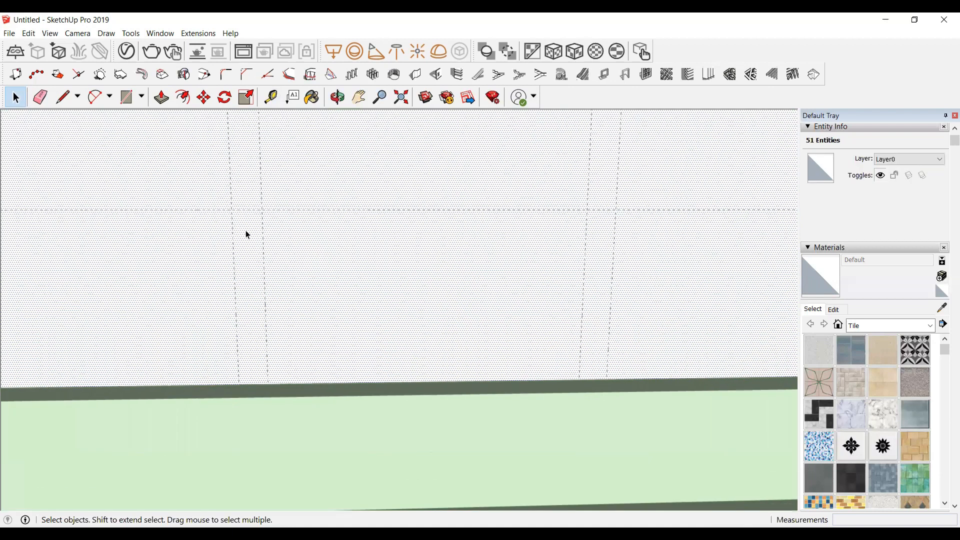
scroll(246, 234, "up", 1)
key("r")
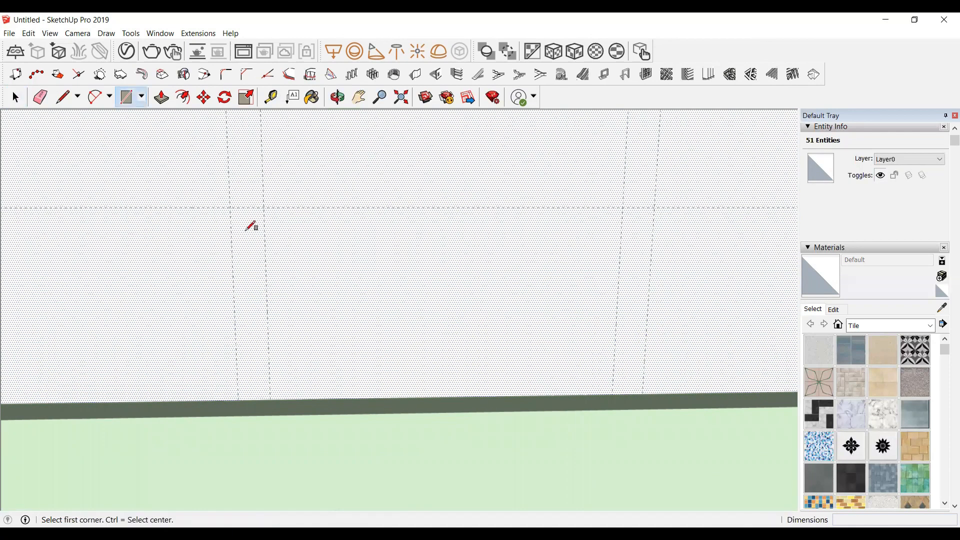
left_click(230, 207)
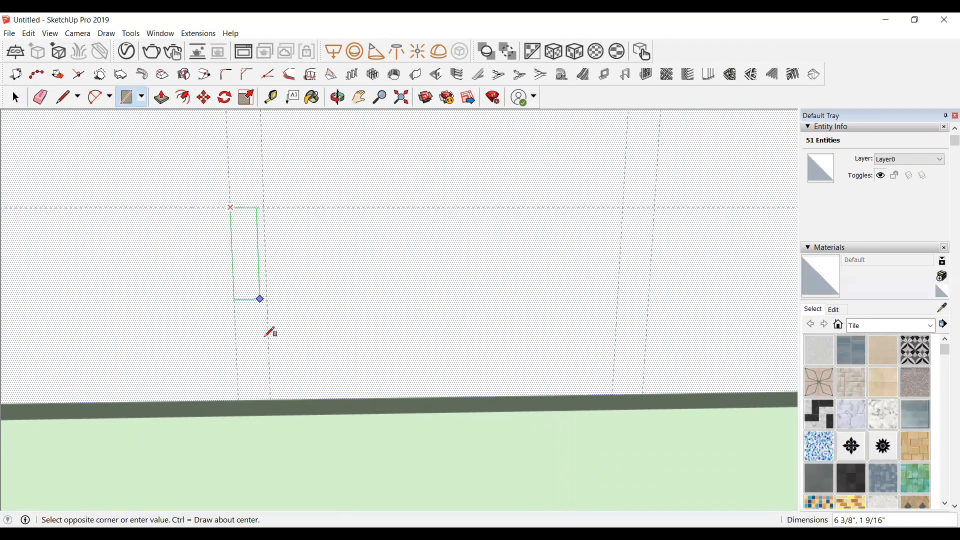
left_click(270, 399)
Step: Draw two more 2"-wide strip rectangles, about 1' tall, between the next guide pairs along the panel
scroll(106, 267, "down", 5)
scroll(619, 264, "up", 2)
left_click(278, 228)
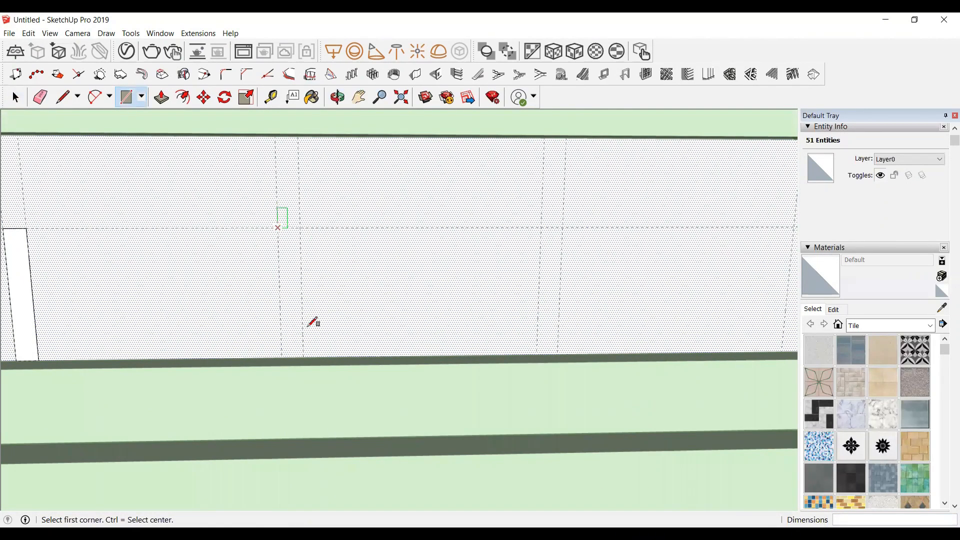
left_click(302, 358)
scroll(62, 250, "down", 3)
scroll(310, 255, "down", 1)
scroll(435, 240, "up", 2)
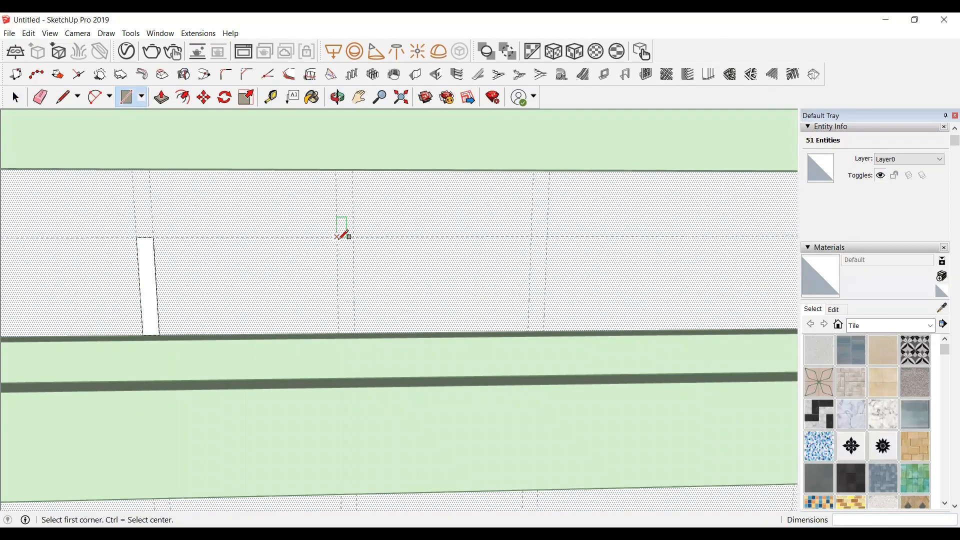
left_click(337, 236)
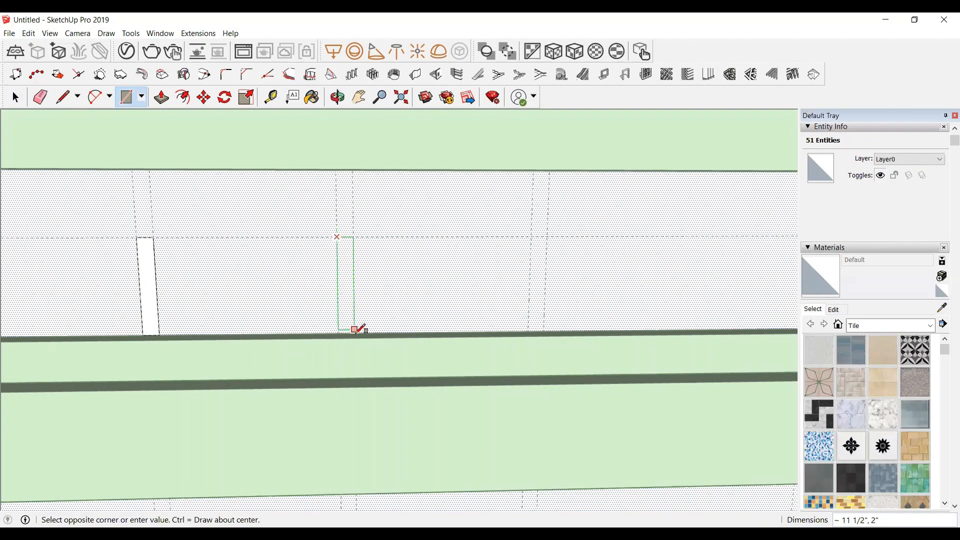
left_click(354, 331)
Step: Draw a fourth narrow strip rectangle between the last guide pair, below the horizontal guide
scroll(175, 263, "down", 4)
scroll(474, 276, "up", 1)
scroll(296, 254, "up", 2)
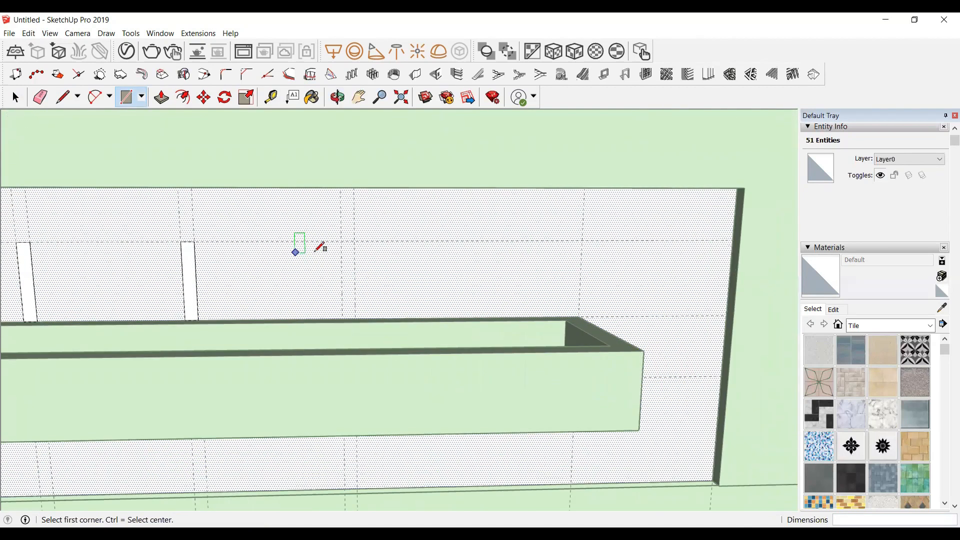
left_click(347, 241)
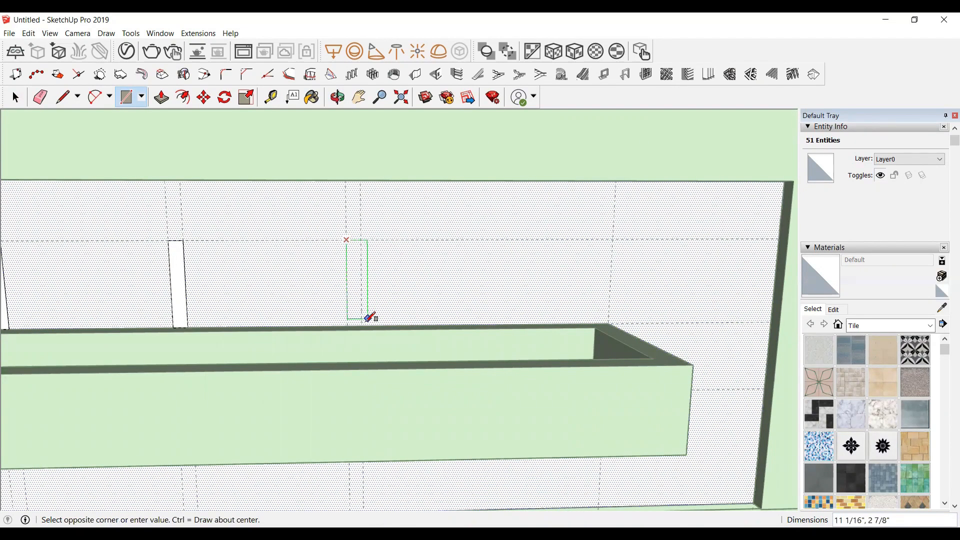
left_click(361, 326)
scroll(621, 248, "down", 5)
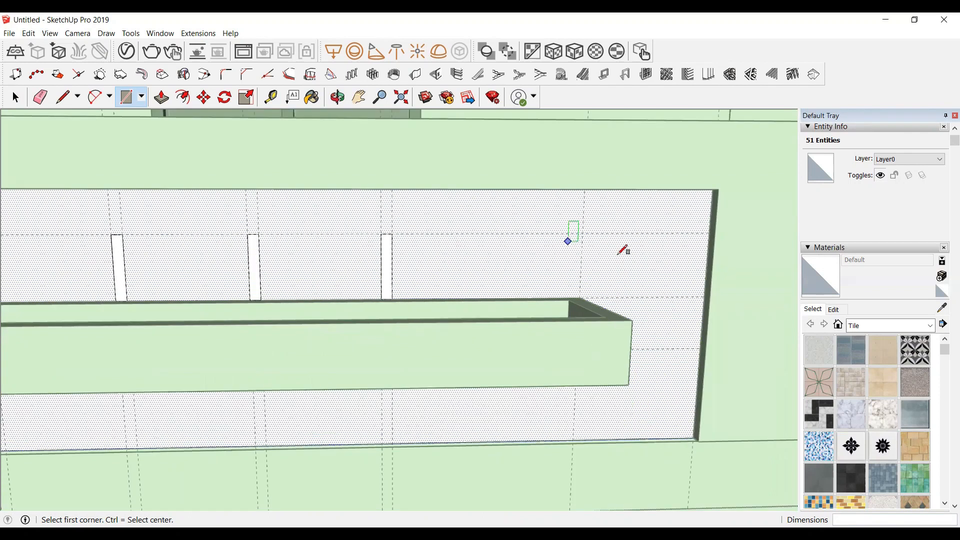
key("space")
Step: Push/pull the first strip out from the panel about 4 9/16"
scroll(302, 298, "up", 4)
scroll(302, 298, "up", 2)
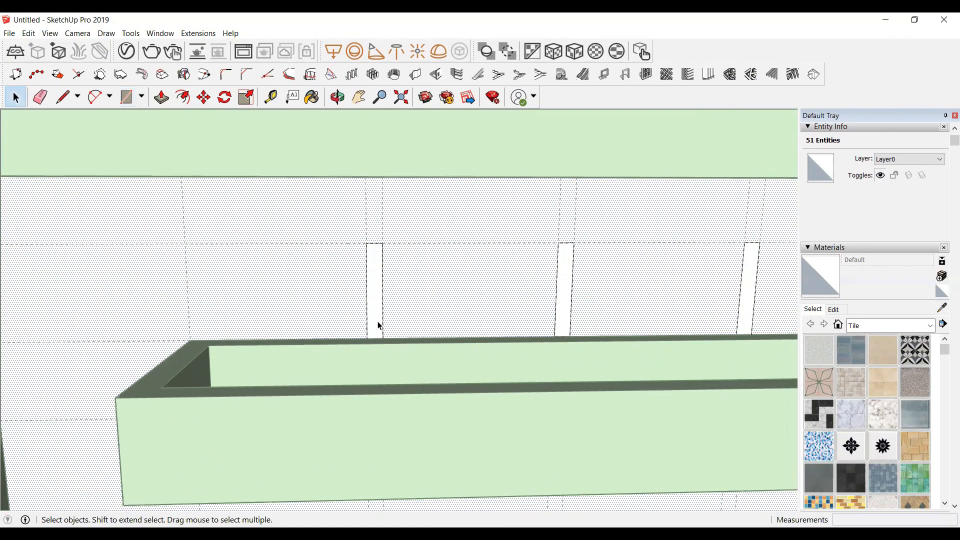
scroll(375, 323, "up", 1)
left_click(332, 93)
left_click_drag(345, 305, 434, 309)
scroll(435, 305, "up", 2)
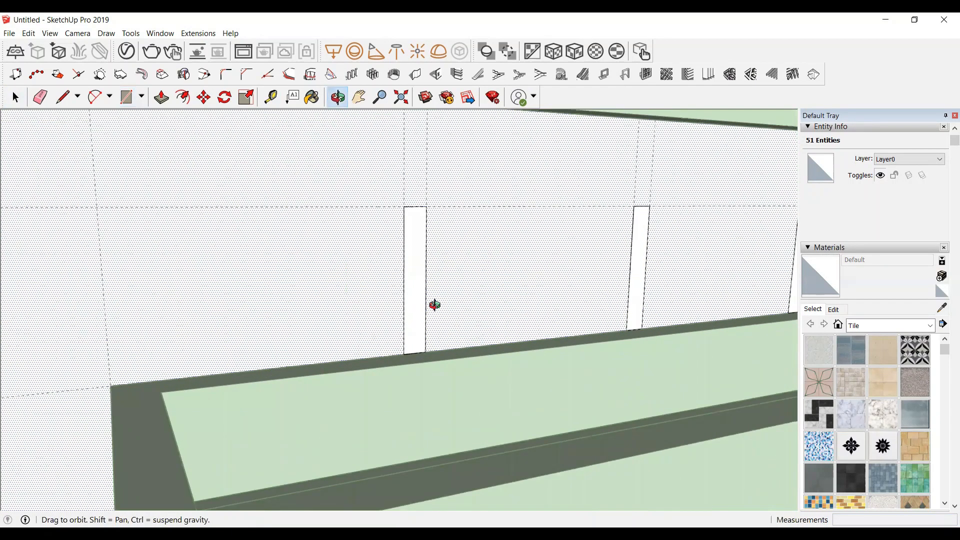
key("space")
left_click(415, 301)
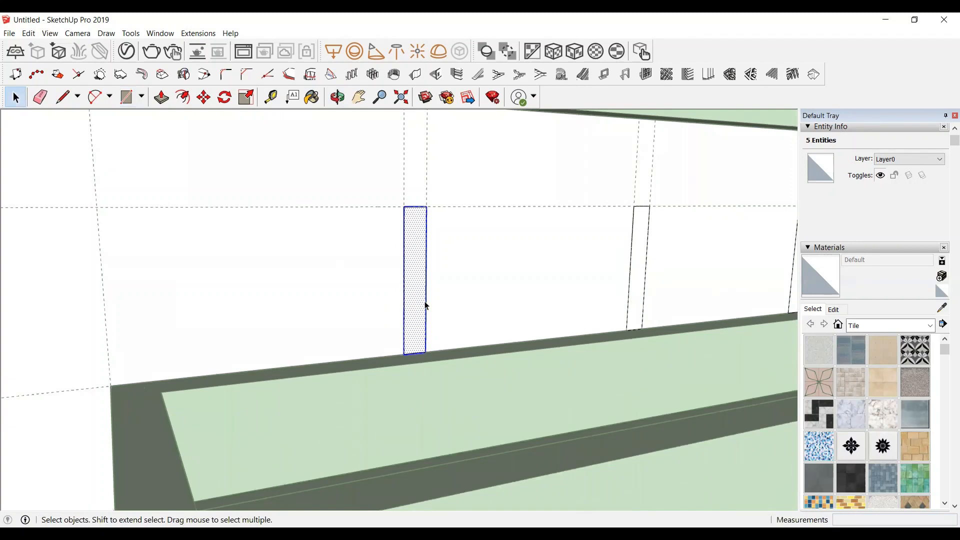
key("p")
left_click(419, 304)
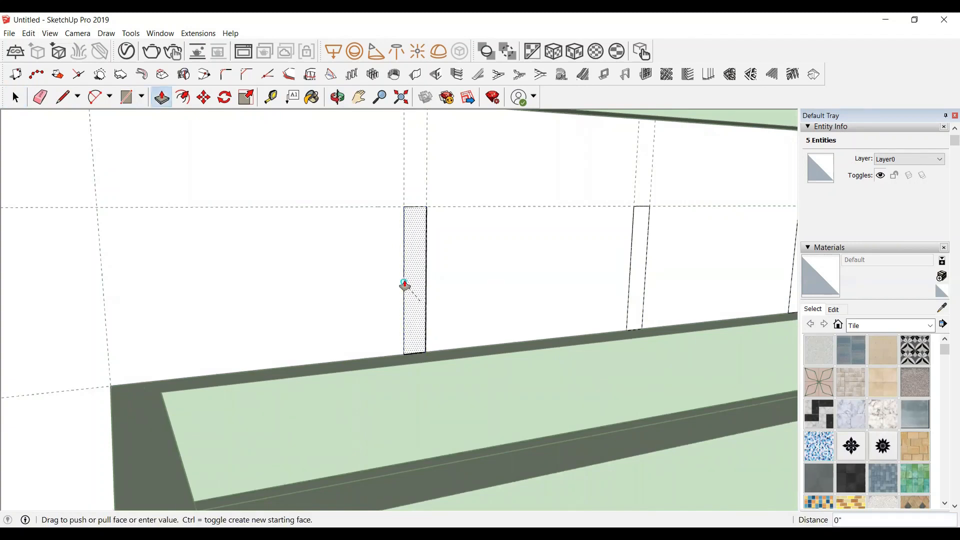
scroll(402, 282, "up", 2)
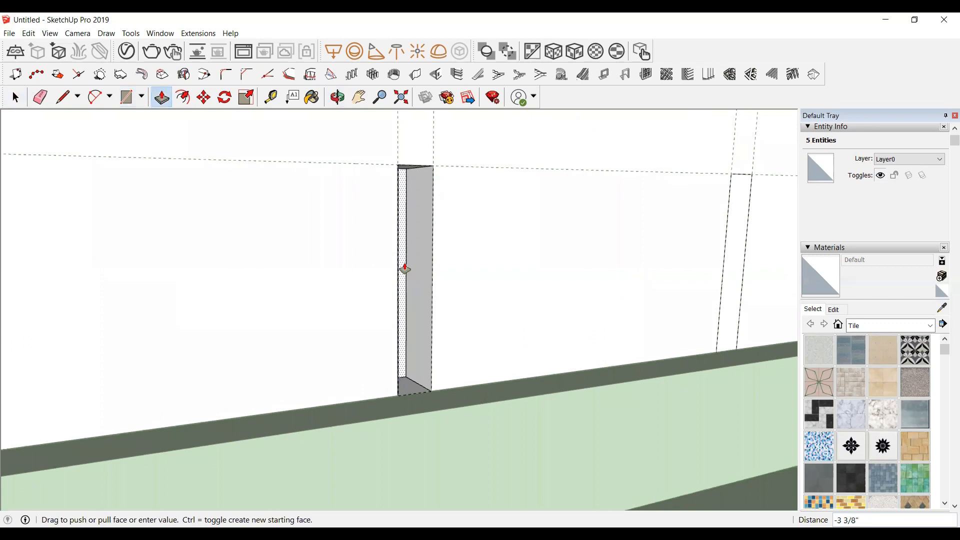
scroll(402, 225, "up", 5)
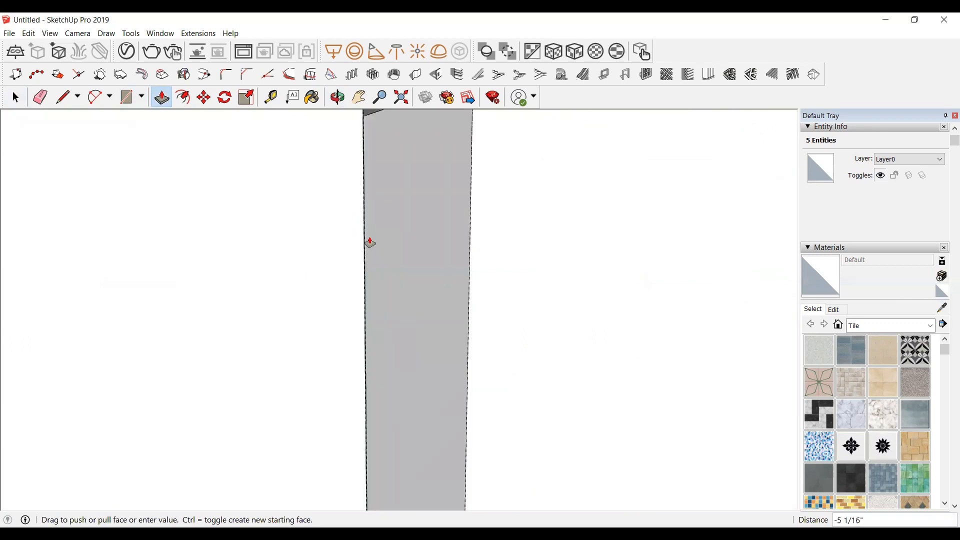
left_click(377, 245)
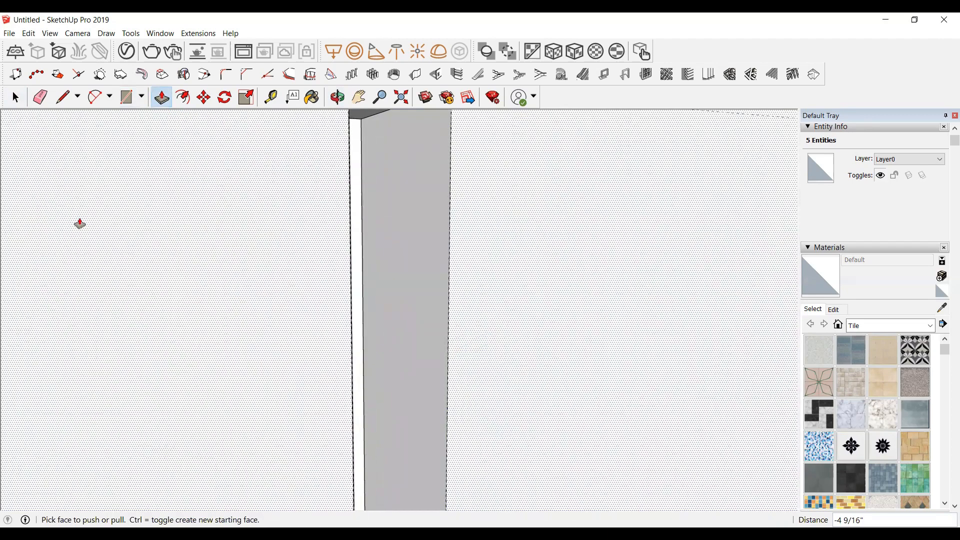
Step: Push/pull the second strip out about 4 5/16"
scroll(47, 268, "down", 8)
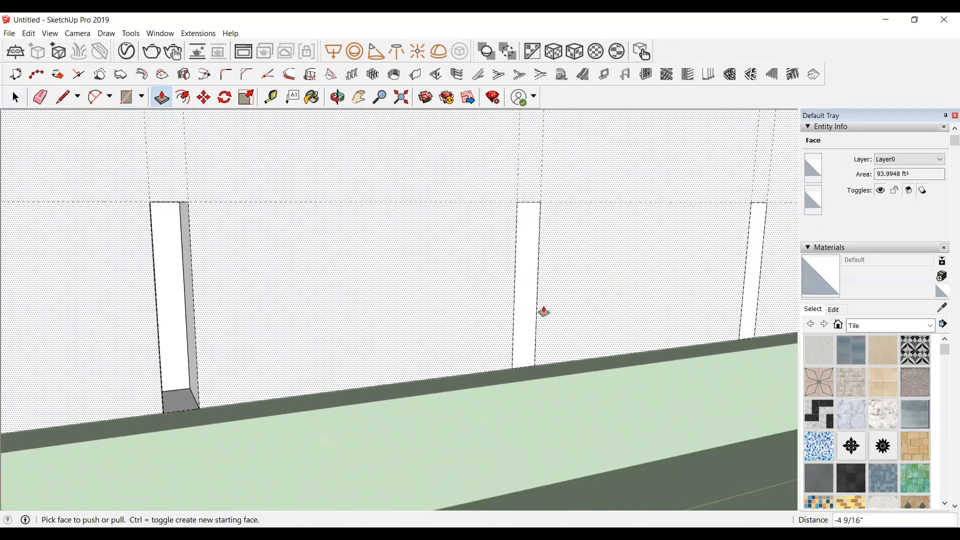
left_click(522, 317)
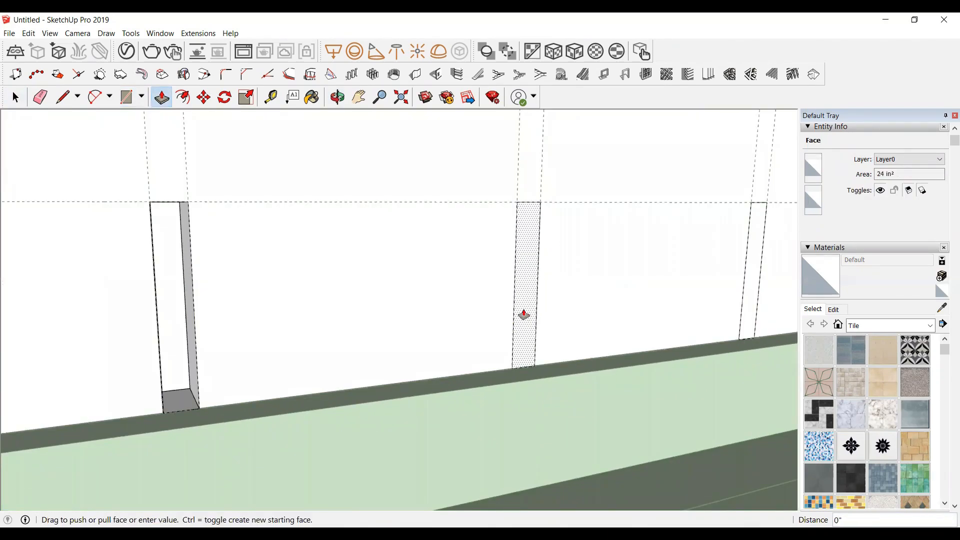
left_click(500, 275)
Step: Push/pull the third strip out about 3 3/4"
scroll(36, 250, "down", 5)
scroll(291, 265, "up", 2)
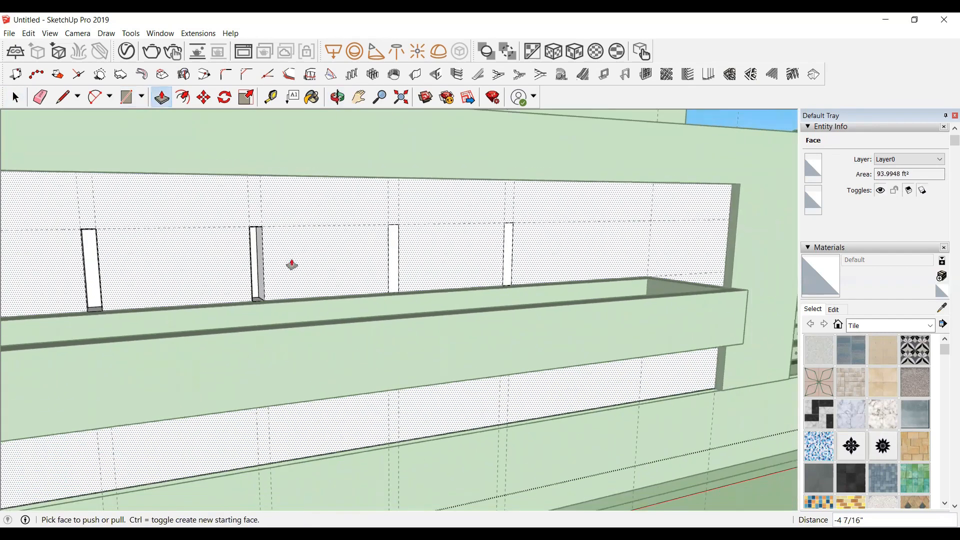
scroll(424, 283, "up", 2)
scroll(418, 280, "up", 2)
scroll(391, 294, "up", 2)
left_click(390, 294)
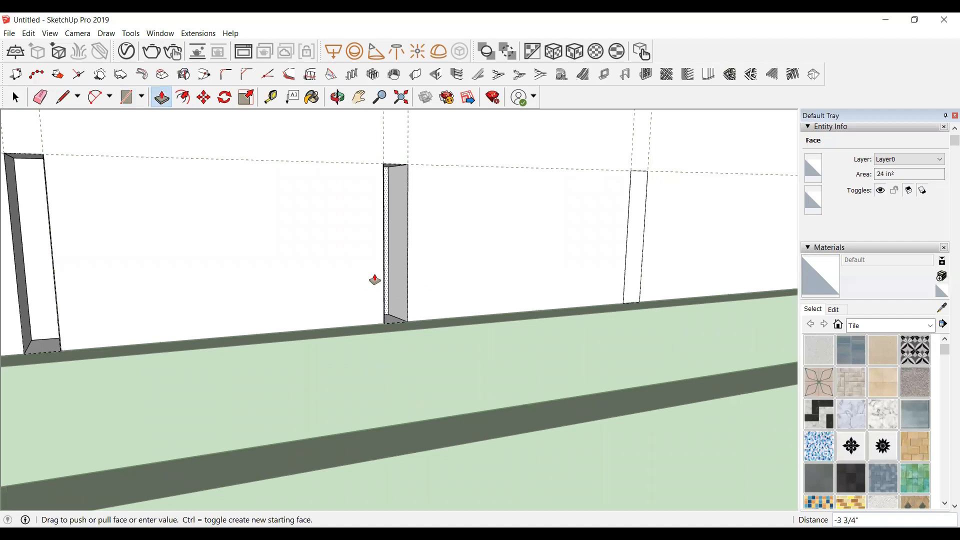
left_click(370, 280)
Step: Push/pull the fourth strip out about 4 3/4"
middle_click_drag(274, 295, 638, 257)
scroll(637, 257, "up", 2)
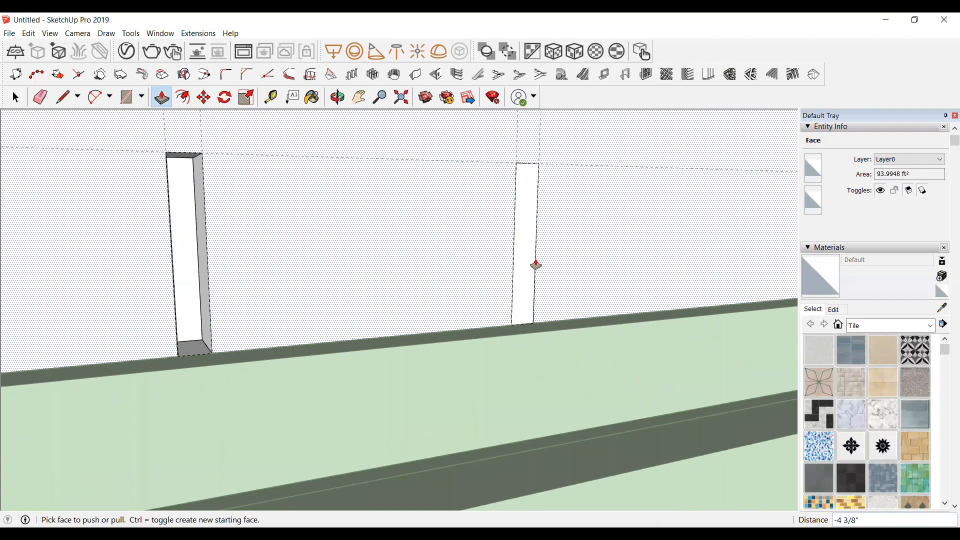
left_click(534, 265)
left_click(496, 265)
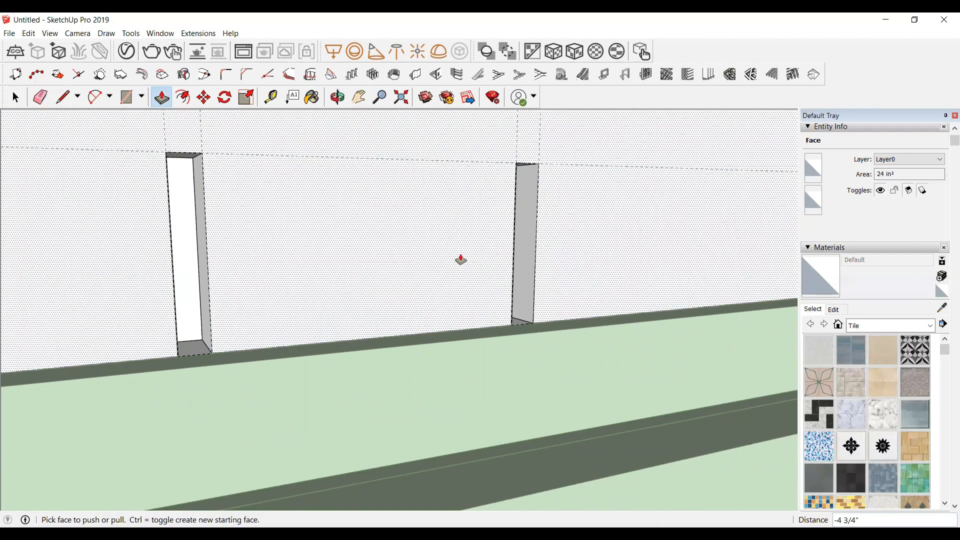
Step: Delete all guide lines from the model
scroll(465, 260, "down", 6)
key("space")
scroll(300, 262, "down", 6)
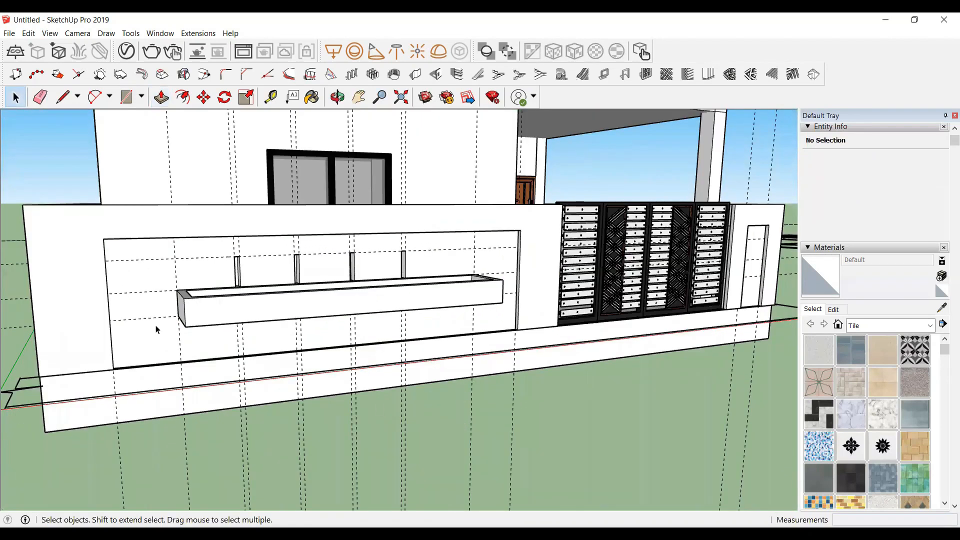
left_click(337, 97)
left_click_drag(300, 312, 6, 106)
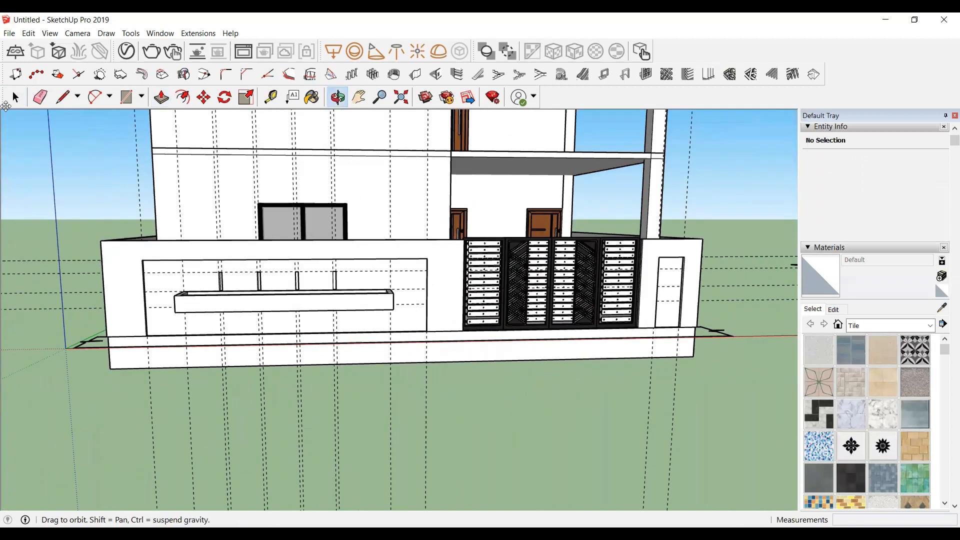
left_click(34, 33)
left_click(81, 135)
scroll(381, 334, "down", 2)
left_click_drag(381, 337, 366, 354)
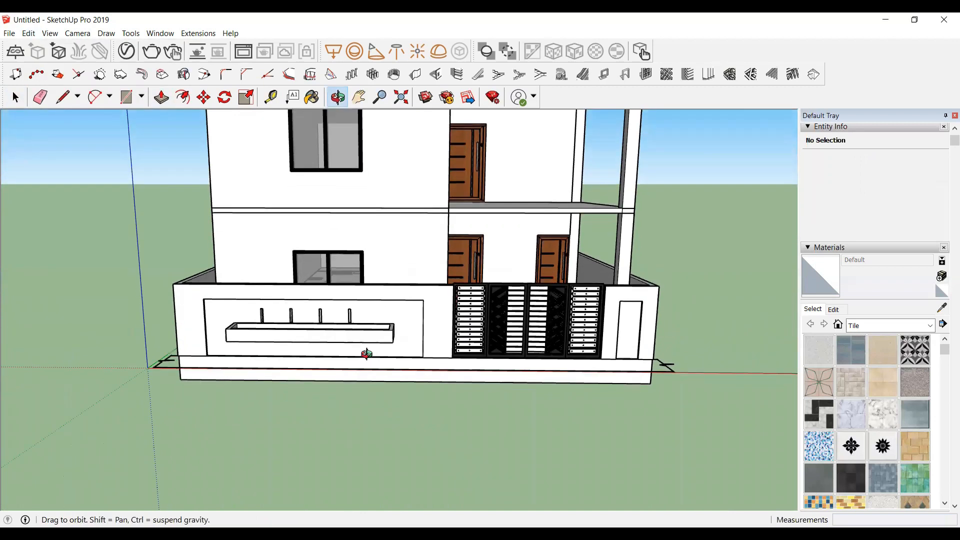
scroll(422, 308, "up", 3)
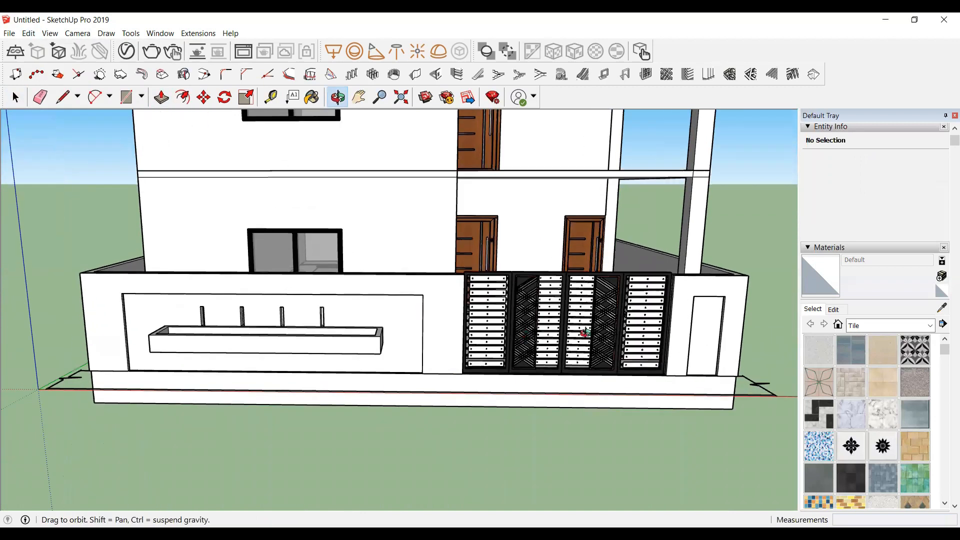
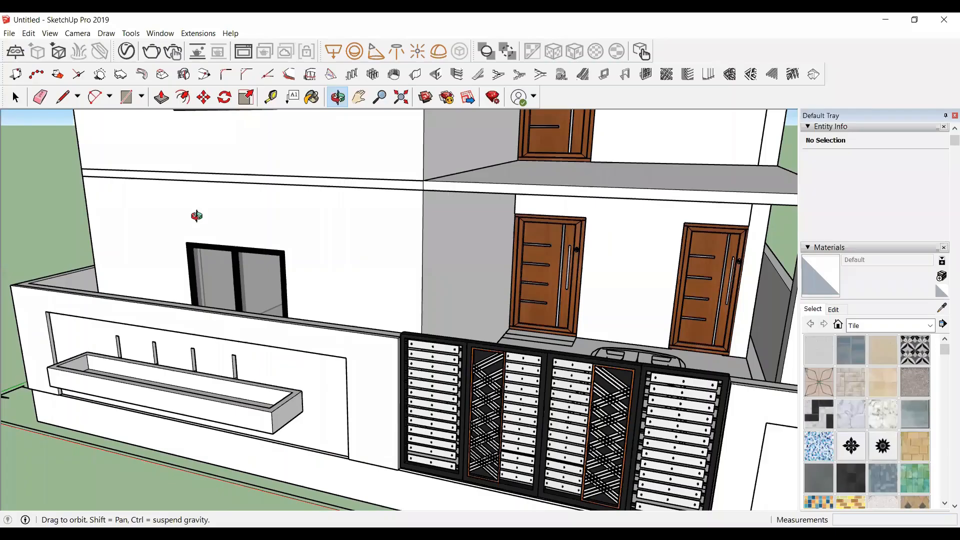
Step: Measure the distance from the window's top corner up to the slab edge above it
scroll(194, 214, "up", 3)
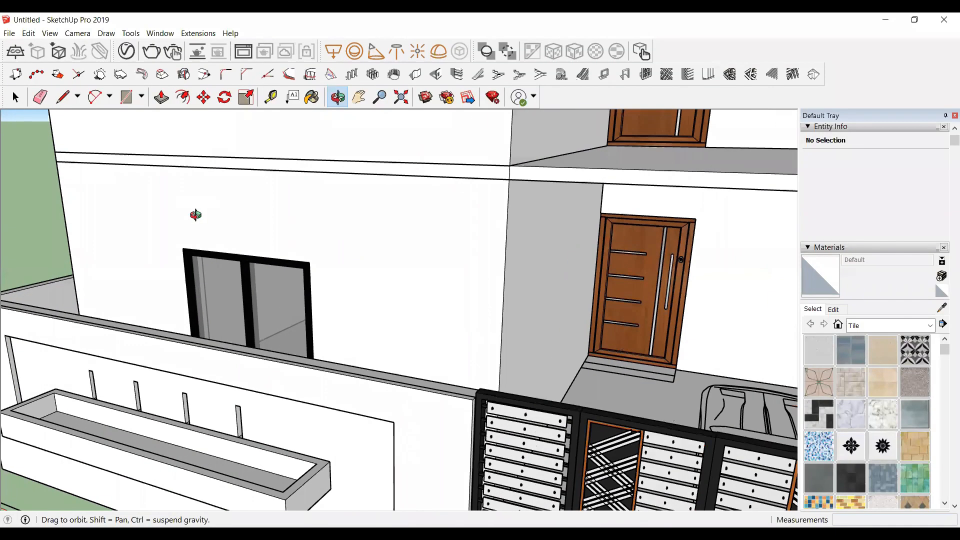
left_click_drag(247, 201, 352, 267)
key("t")
left_click(348, 274)
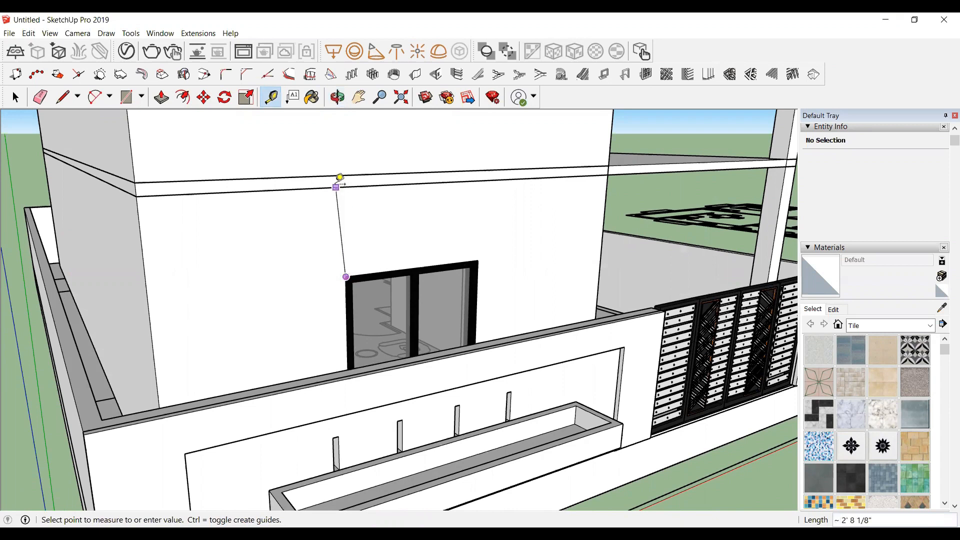
key("Escape")
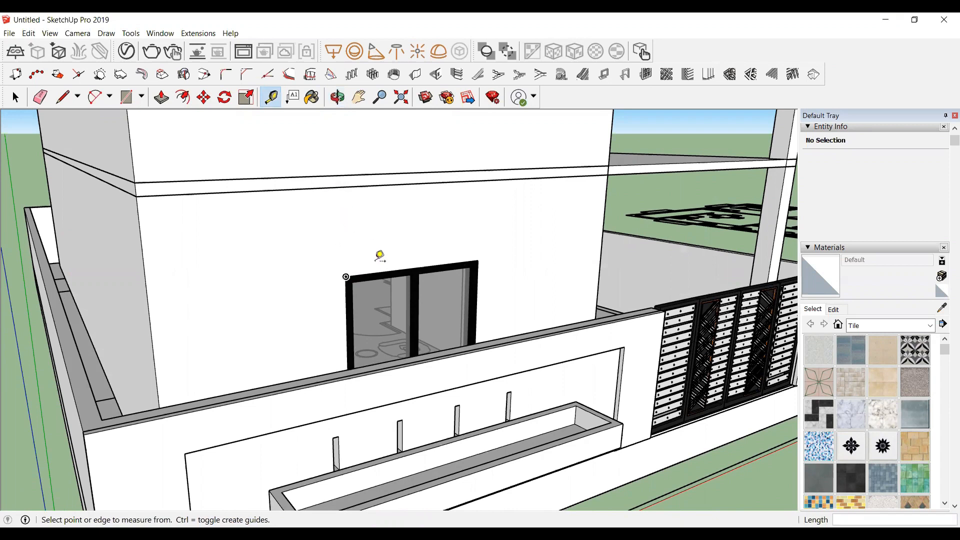
left_click(383, 272)
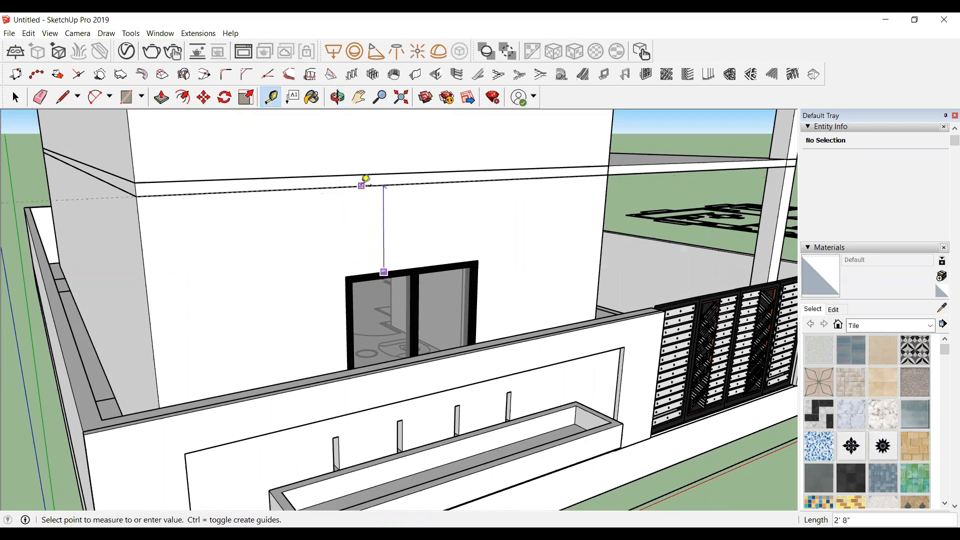
key("space")
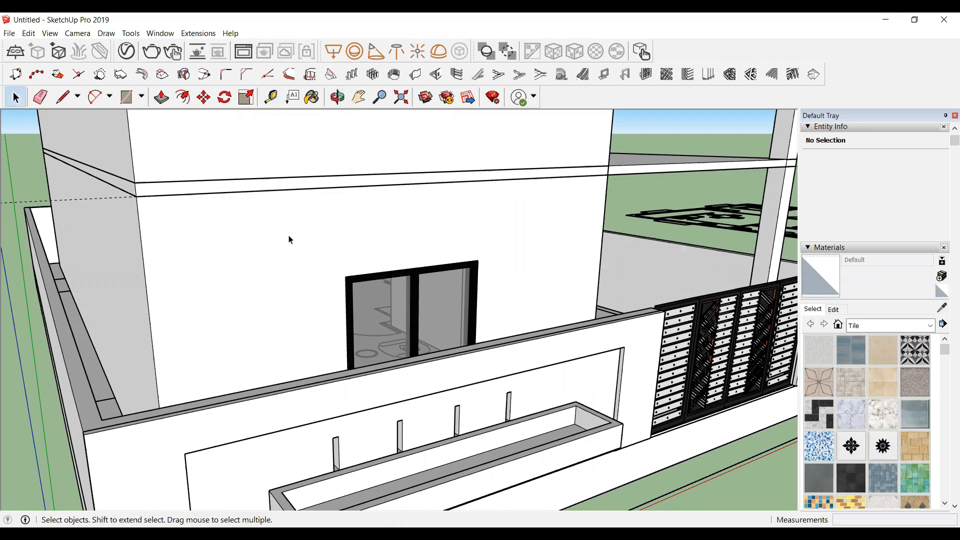
key("t")
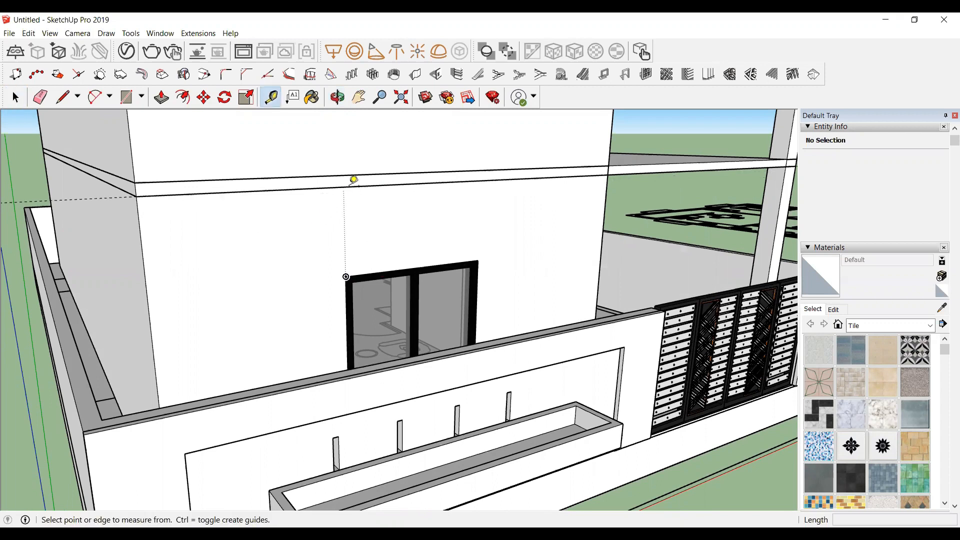
key("space")
key("t")
left_click(350, 180)
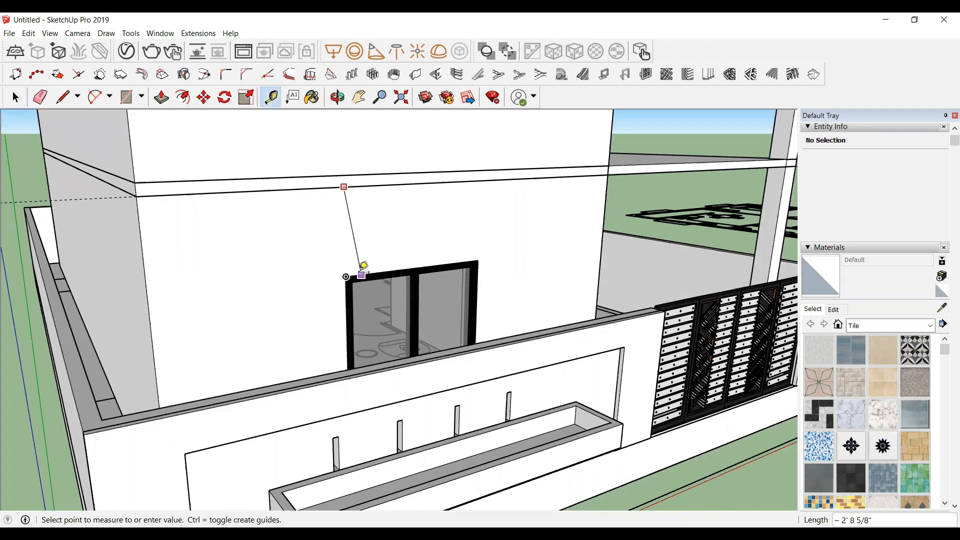
key("Escape")
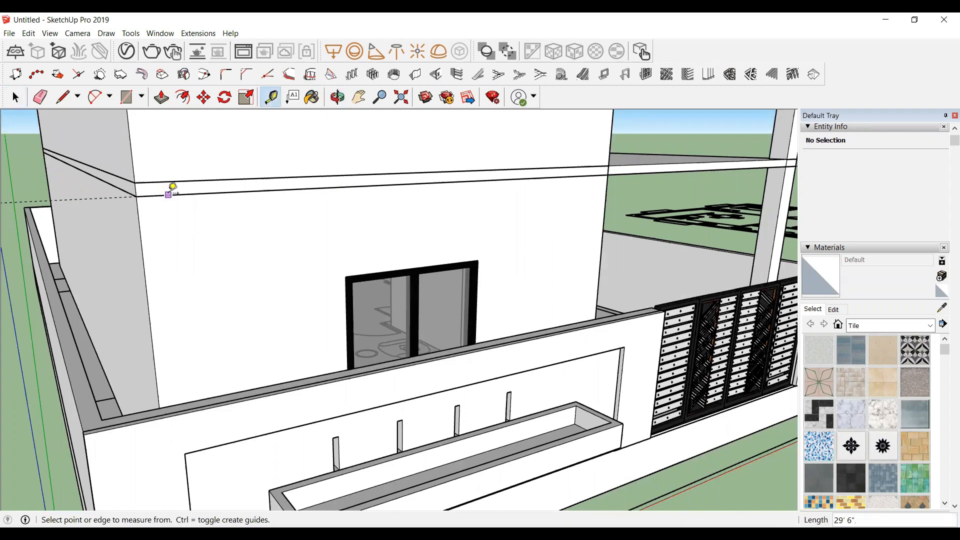
Step: Add a horizontal guide line from the slab edge down to the top of the window, 2' 8" below
left_click(168, 195)
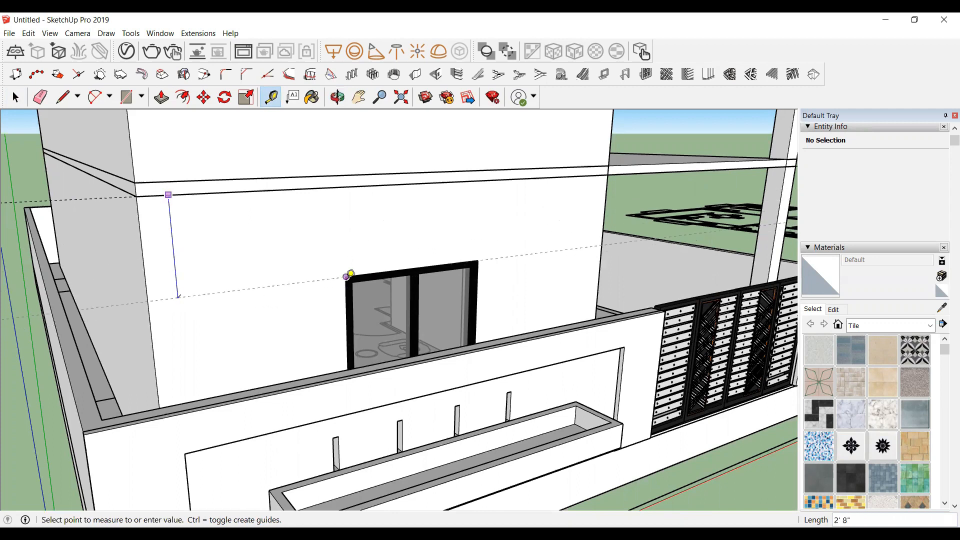
left_click(346, 277)
scroll(172, 233, "down", 1)
key("space")
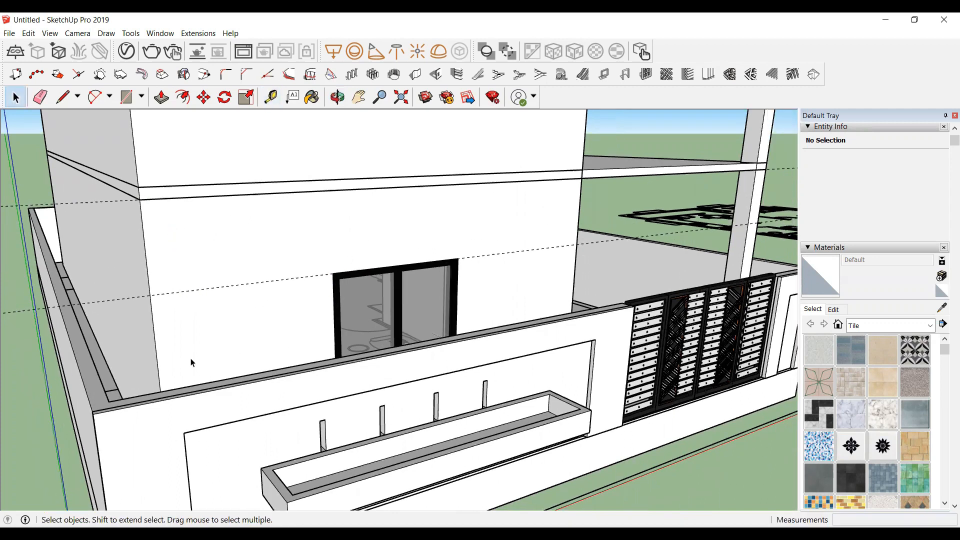
Step: Draw a rectangle on the wall between the slab edge and the window-top guide, about 15' wide by 2' 8" high
left_click(337, 97)
left_click_drag(350, 298, 295, 278)
scroll(74, 186, "up", 3)
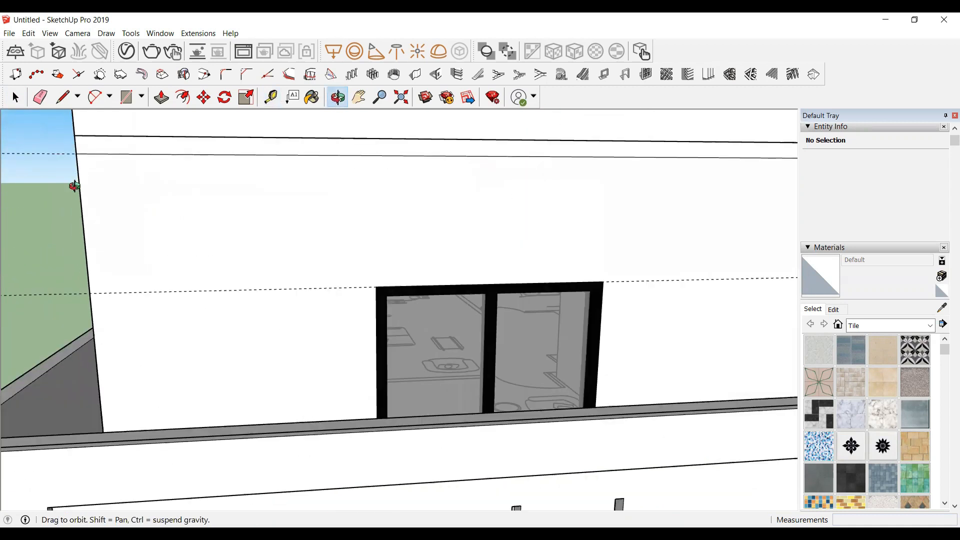
scroll(76, 186, "down", 3)
key("r")
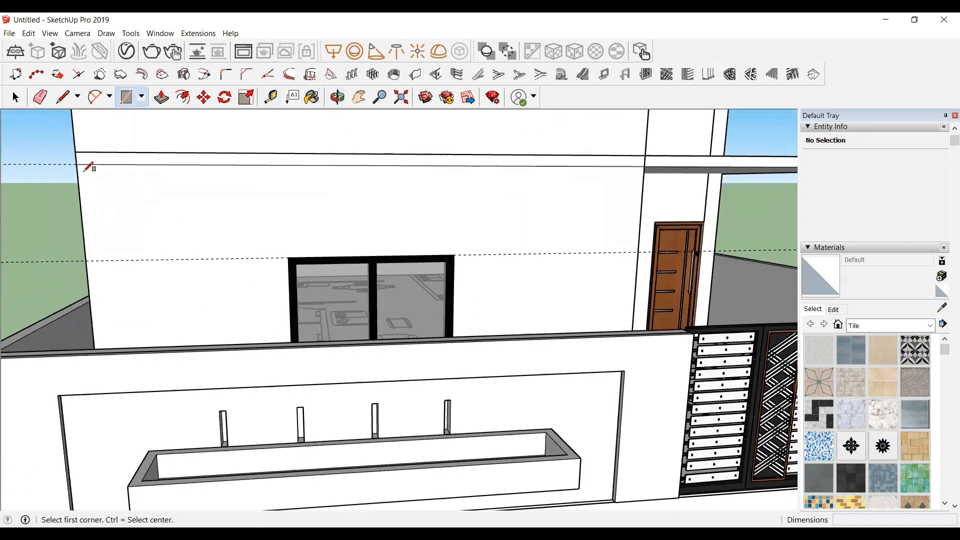
left_click(76, 164)
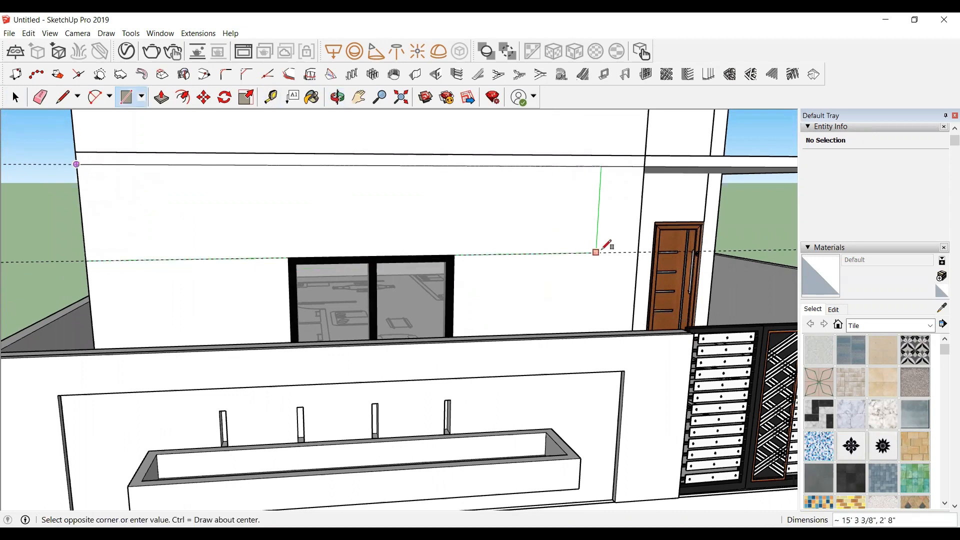
scroll(597, 253, "up", 1)
left_click(642, 252)
key("space")
Step: Group the new rectangle and push/pull it outward by 1 to form a projecting band above the window
double_click(336, 188)
right_click(336, 189)
left_click(371, 282)
middle_click_drag(371, 291, 165, 211)
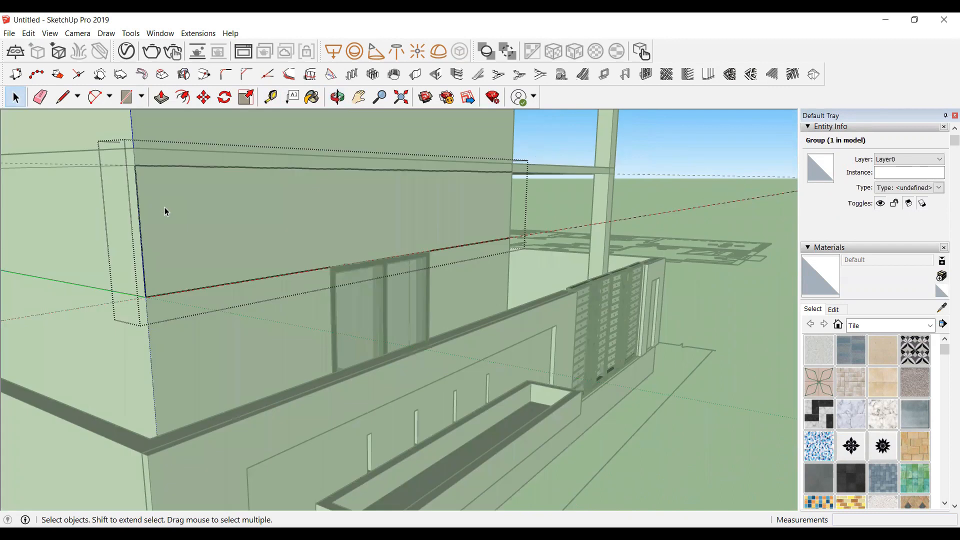
key("p")
left_click(180, 217)
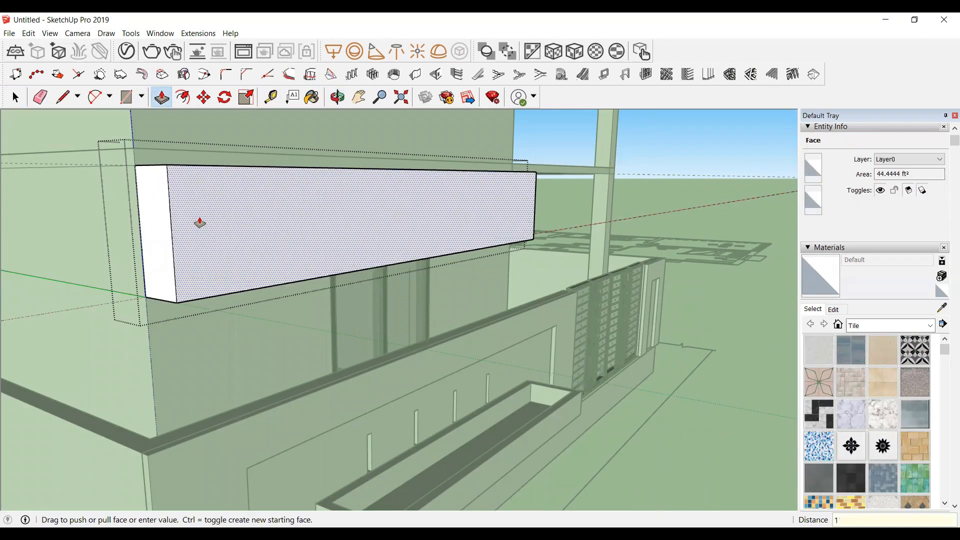
key("Return")
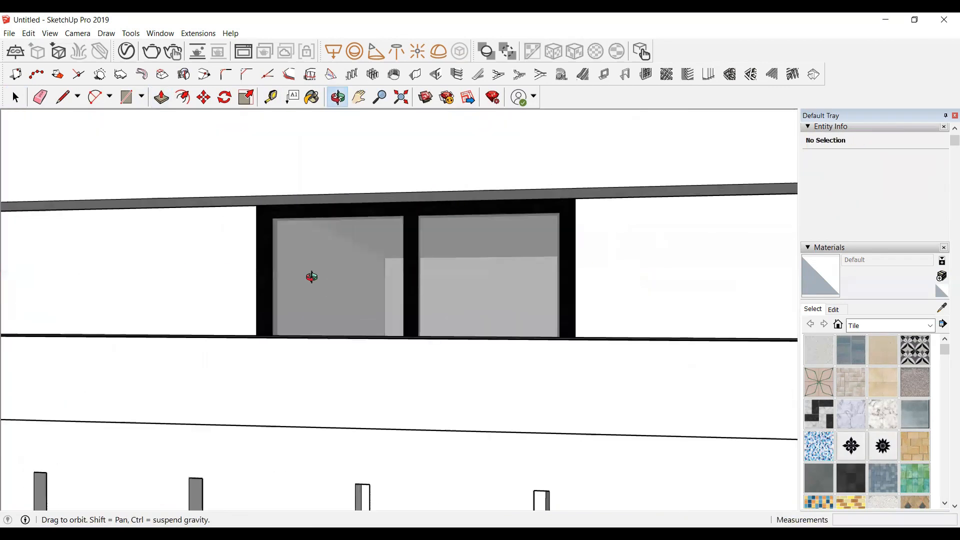
Step: Hide the front boundary wall and planter groups that block the view of the ground-floor window
left_click_drag(264, 253, 573, 446)
left_click_drag(437, 390, 419, 402)
key("space")
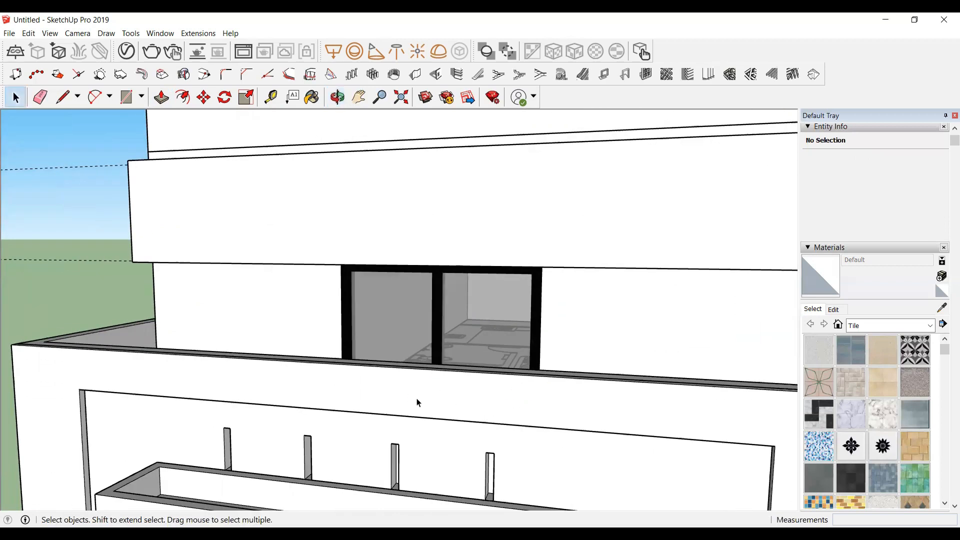
left_click(313, 392)
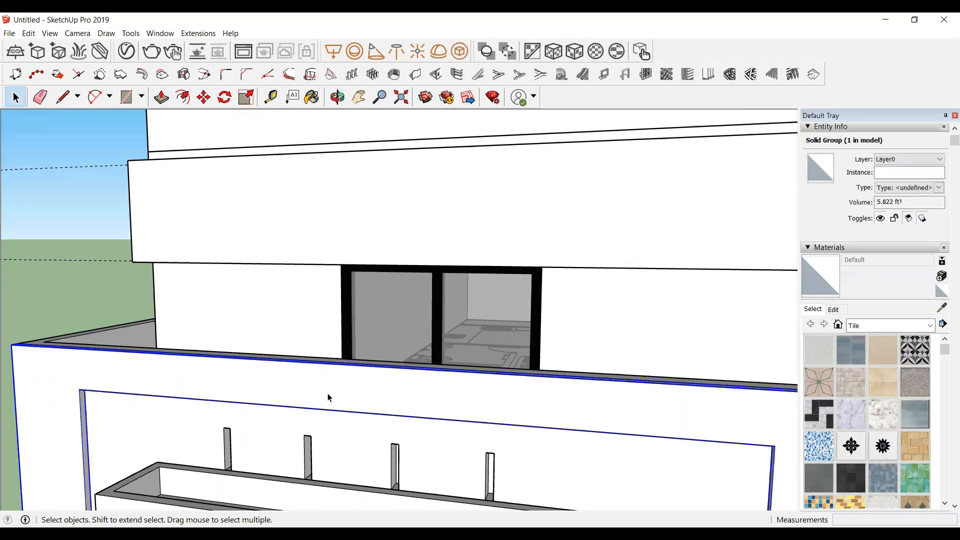
right_click(330, 397)
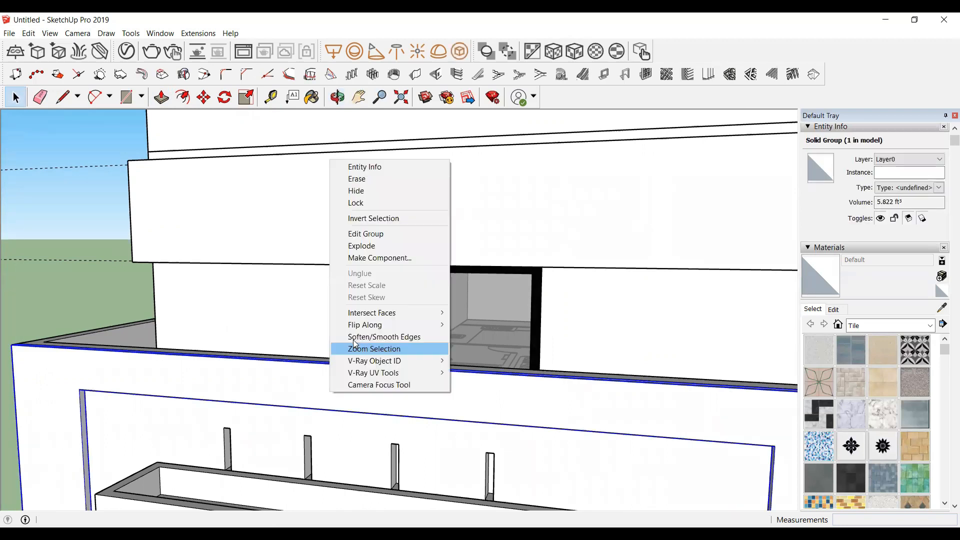
left_click(362, 192)
right_click(307, 386)
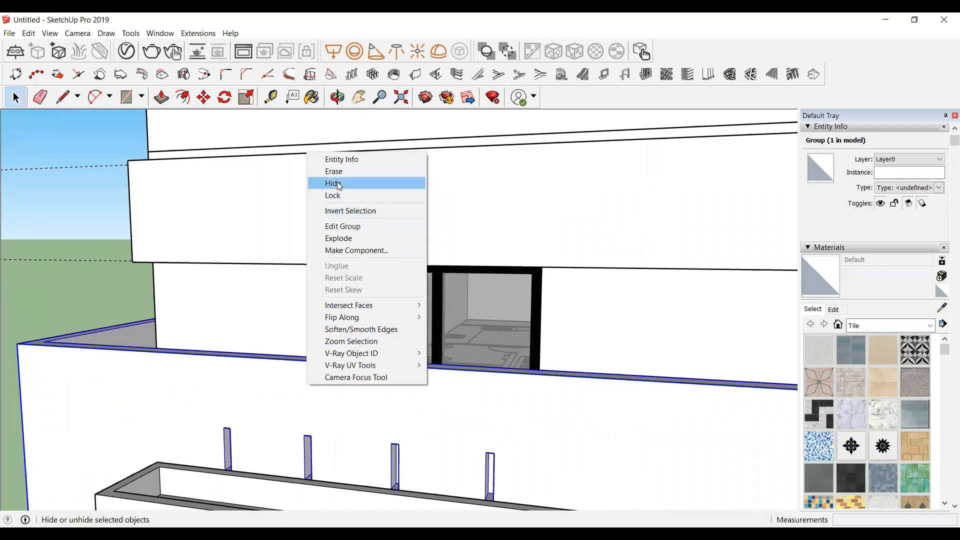
left_click(339, 186)
scroll(259, 407, "down", 3)
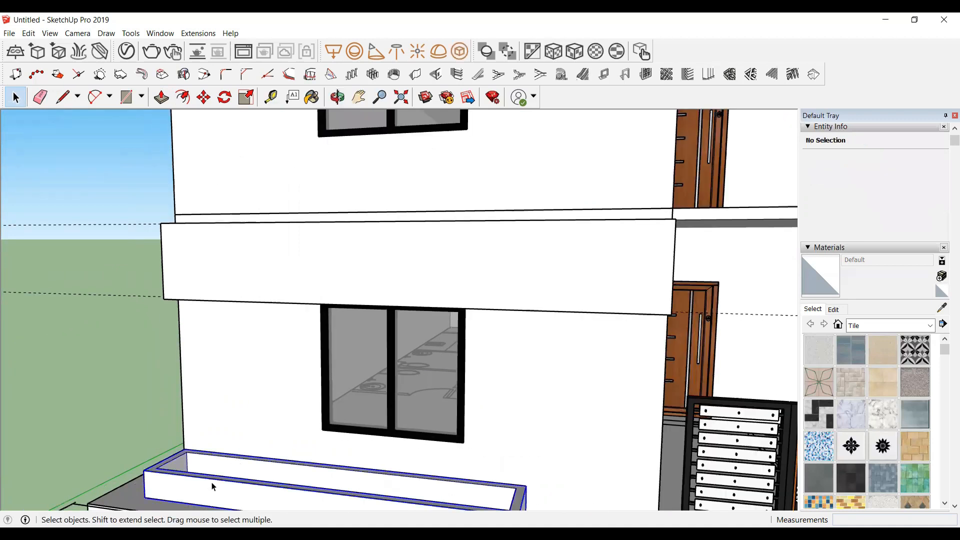
right_click(212, 486)
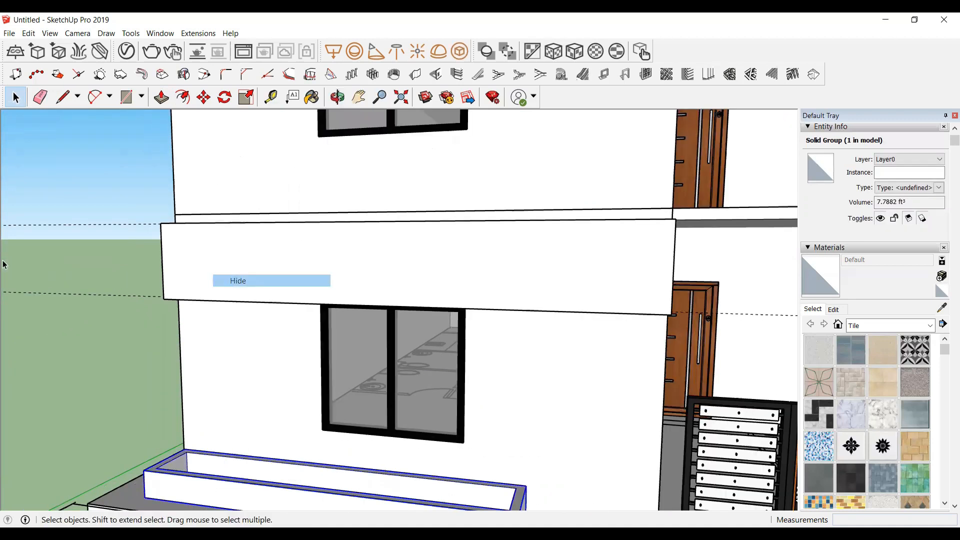
Step: Add a vertical guide line 4" to the right of the window's right edge
scroll(4, 265, "down", 3)
left_click(337, 97)
left_click_drag(202, 332, 398, 326)
scroll(399, 320, "up", 1)
scroll(399, 256, "up", 2)
scroll(426, 335, "up", 2)
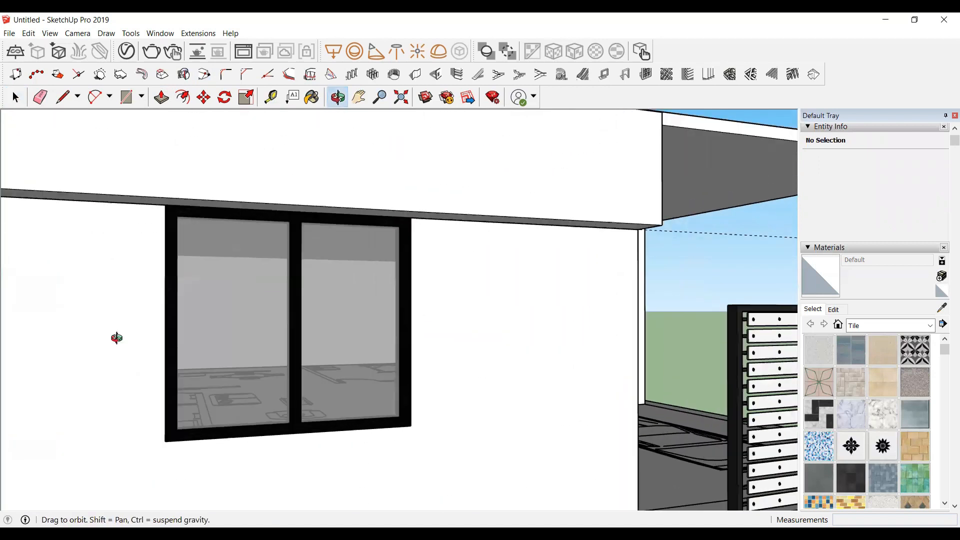
scroll(117, 338, "up", 1)
scroll(337, 303, "down", 1)
left_click_drag(235, 341, 95, 338)
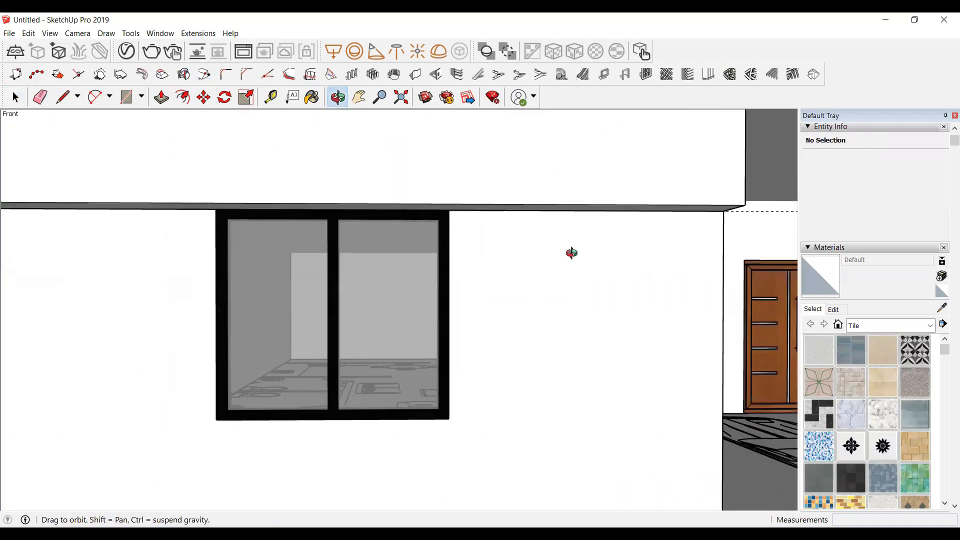
scroll(572, 253, "up", 1)
left_click_drag(350, 308, 315, 310)
scroll(408, 256, "up", 1)
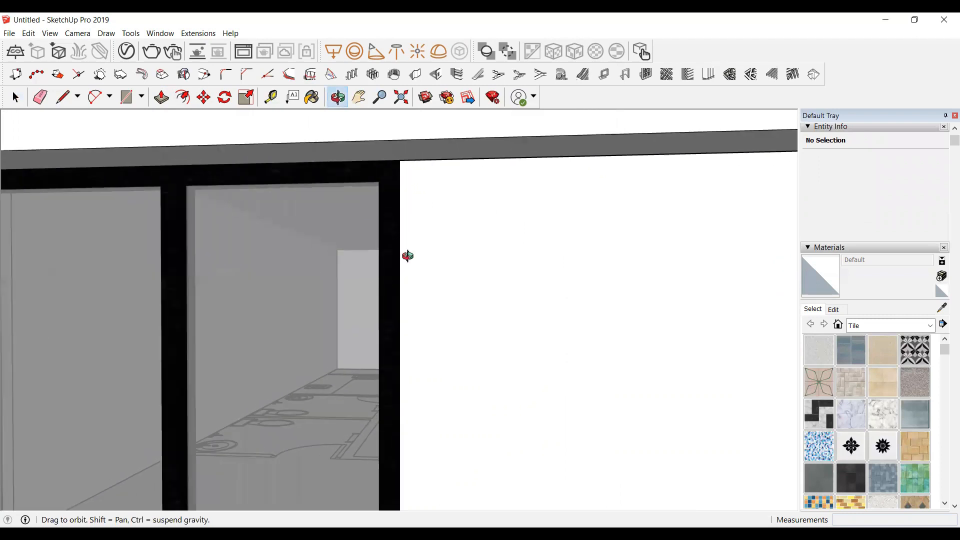
scroll(408, 256, "down", 1)
scroll(430, 306, "down", 1)
scroll(428, 307, "up", 1)
scroll(425, 310, "up", 1)
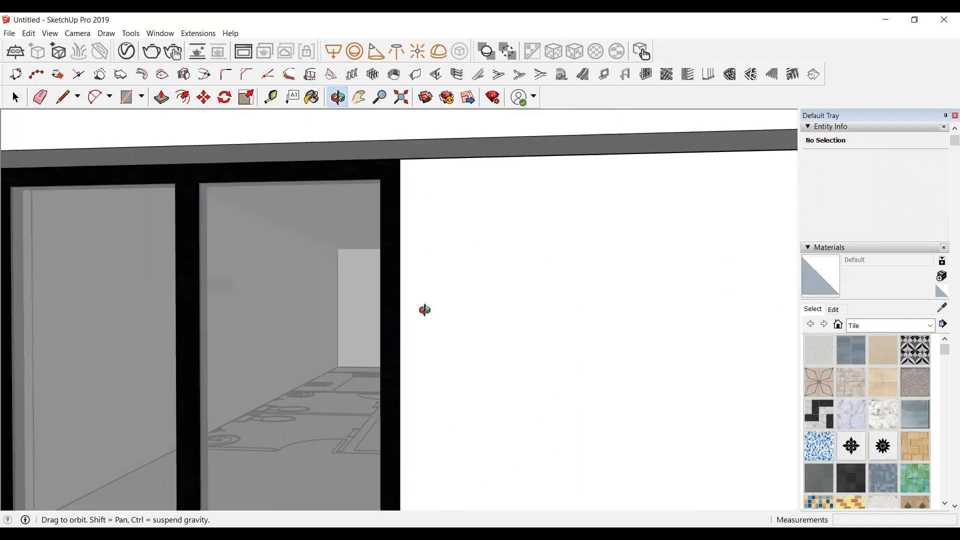
key("t")
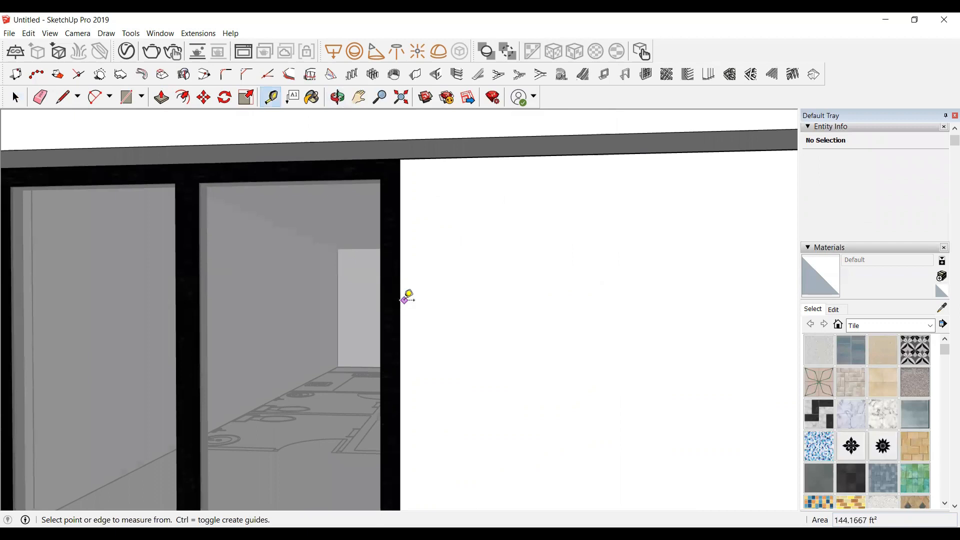
scroll(405, 297, "down", 1)
left_click(400, 299)
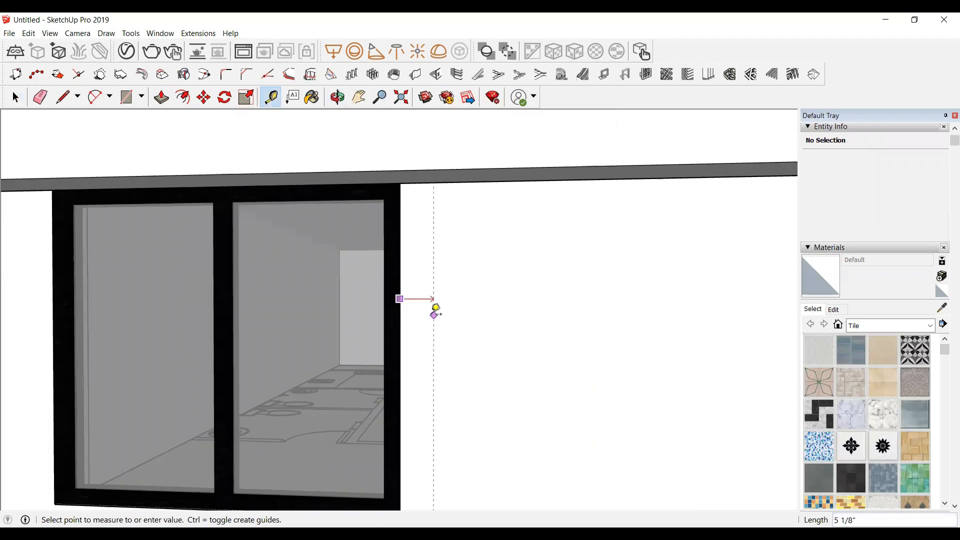
left_click(433, 305)
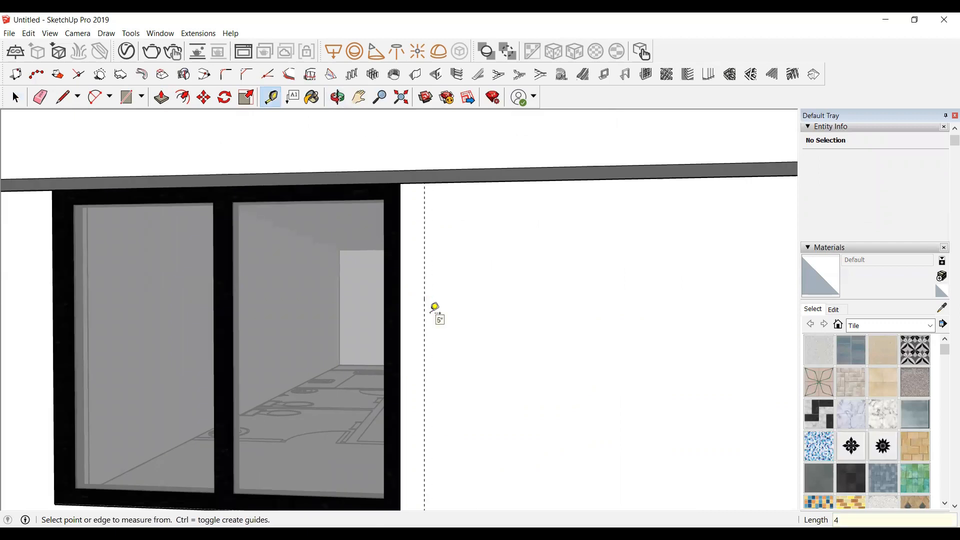
Step: Add a horizontal guide line 4" below the window's bottom edge
scroll(436, 300, "down", 1)
scroll(317, 418, "down", 1)
scroll(314, 411, "up", 2)
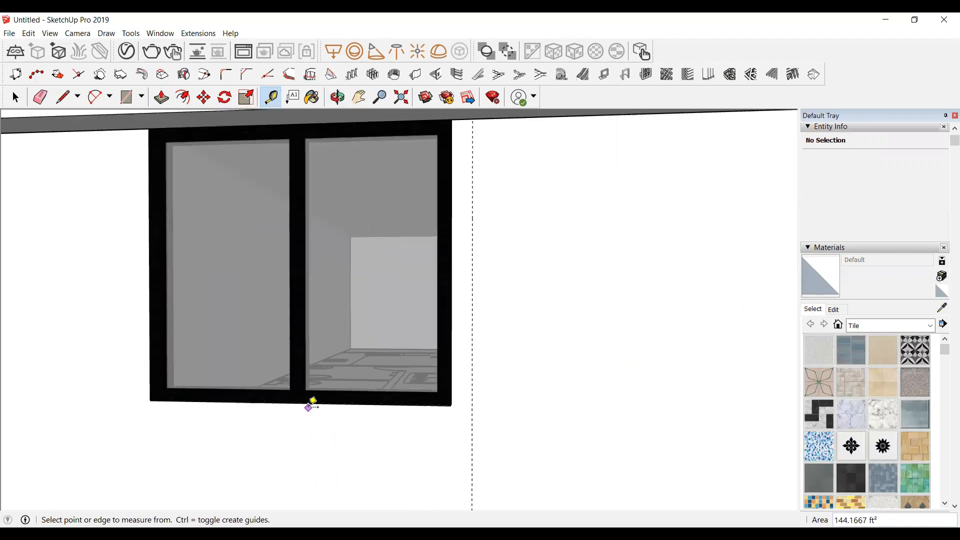
left_click(308, 402)
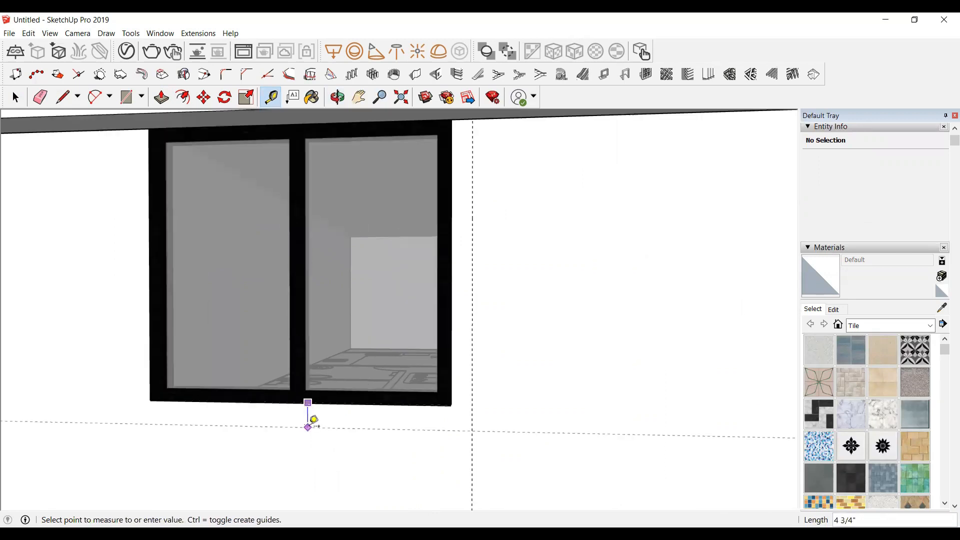
type("4")
key("Return")
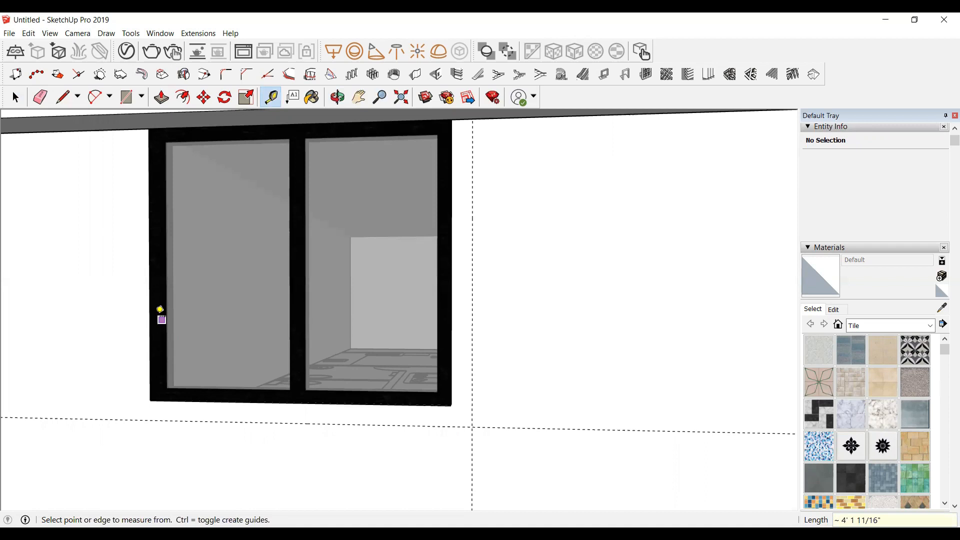
Step: Add a vertical guide line about 3 3/8" to the left of the window's left edge
left_click(150, 315)
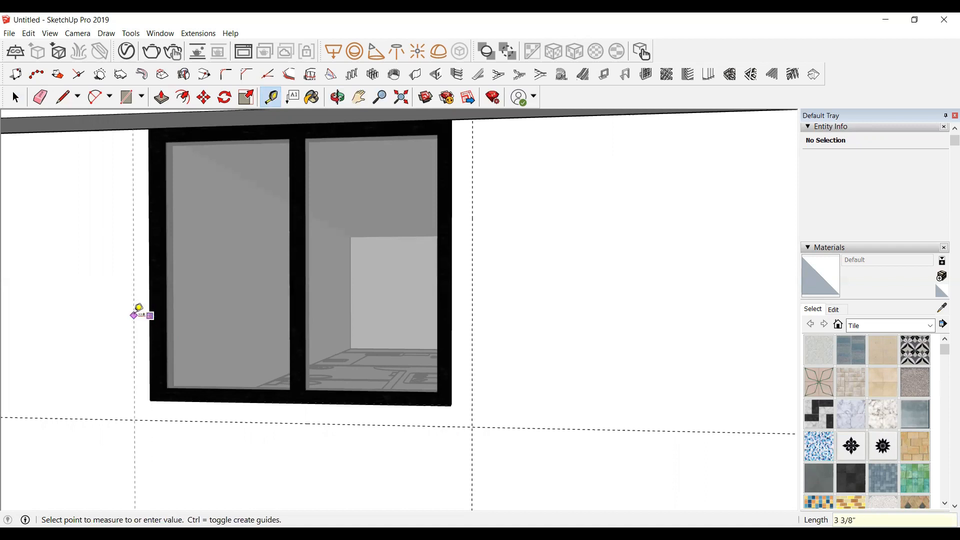
key("Return")
scroll(154, 313, "down", 1)
scroll(676, 358, "down", 2)
key("space")
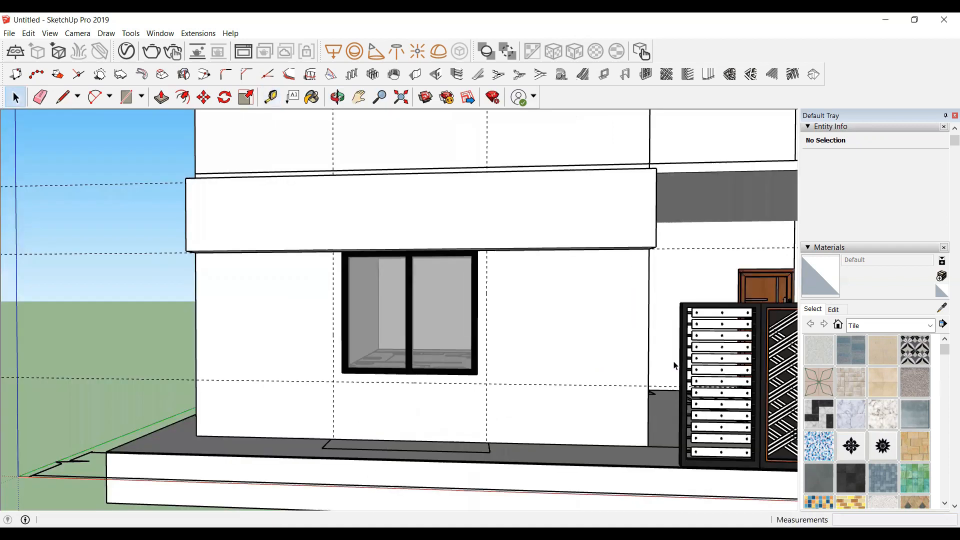
scroll(279, 267, "up", 3)
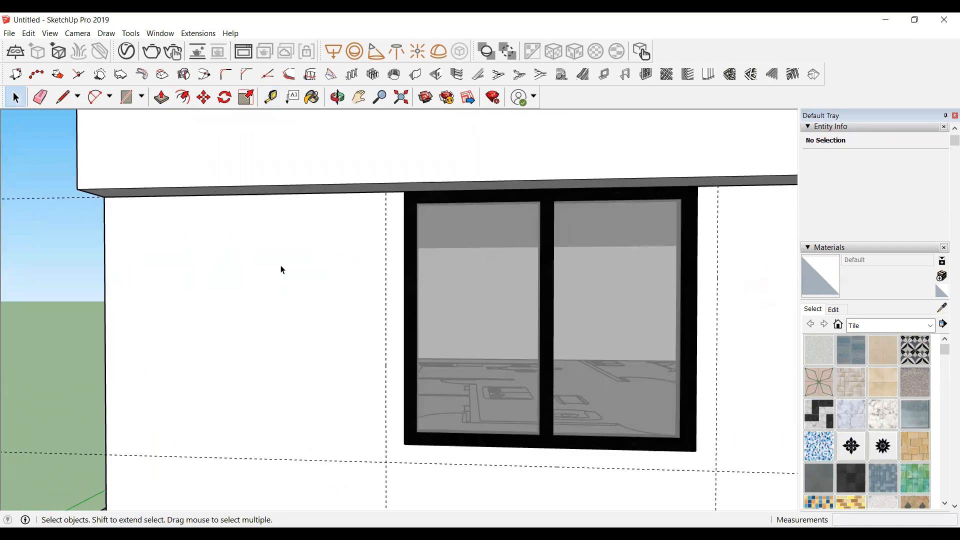
Step: Draw a rectangle about 4' 10" by 4" beside the window's left edge, from its top corner down to the guide intersection
scroll(282, 270, "up", 1)
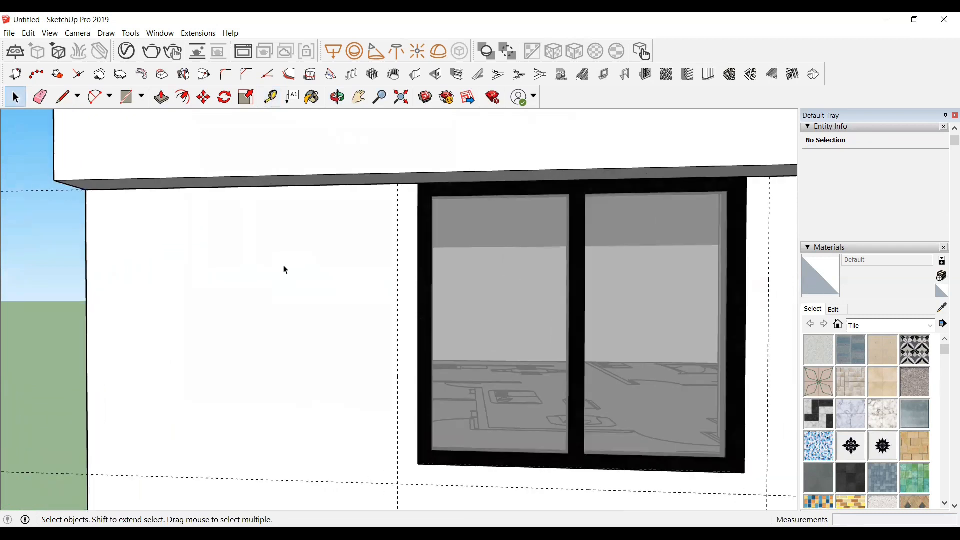
key("r")
scroll(420, 181, "up", 2)
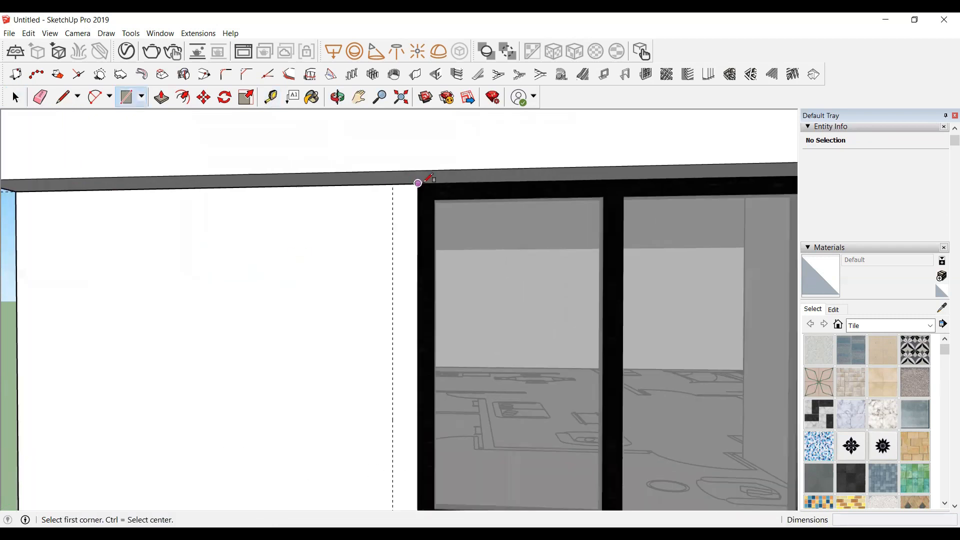
left_click(418, 183)
scroll(418, 183, "down", 2)
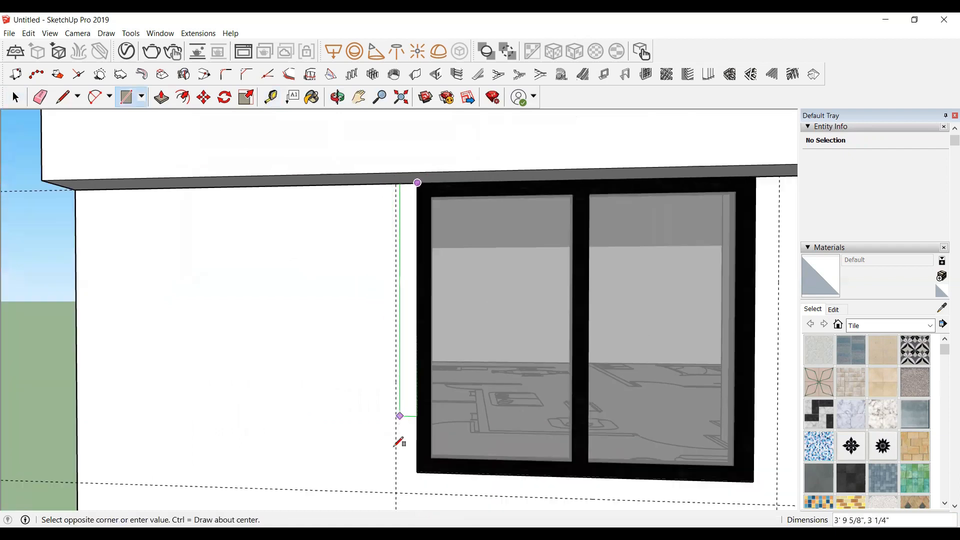
left_click(398, 486)
Step: Make the new strip rectangle into a group
scroll(313, 272, "down", 1)
scroll(315, 248, "down", 2)
scroll(360, 421, "up", 2)
key("space")
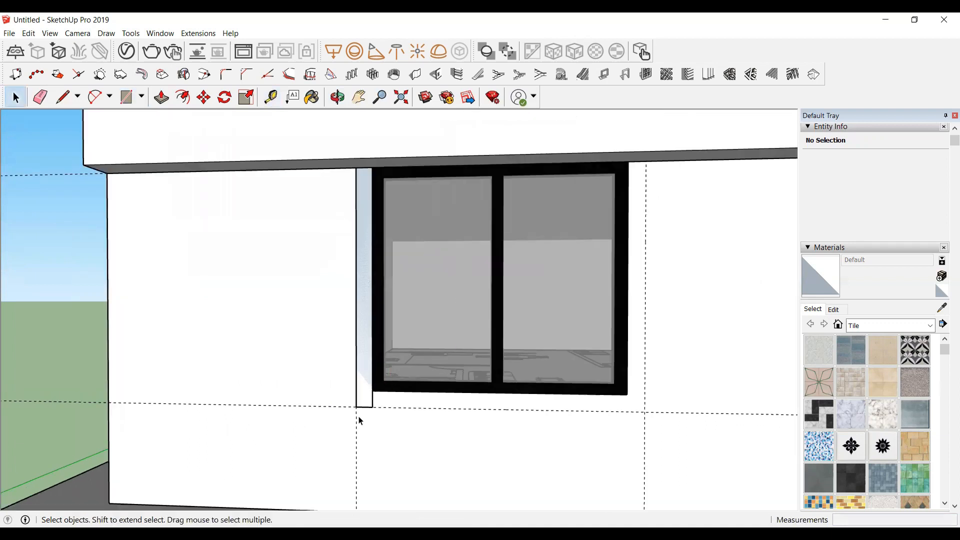
left_click(363, 387)
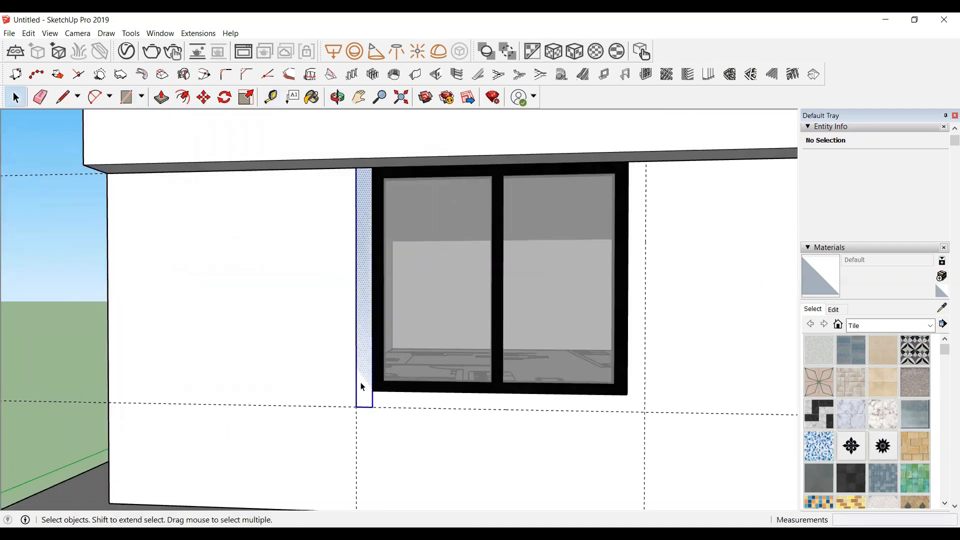
right_click(363, 386)
key("Return")
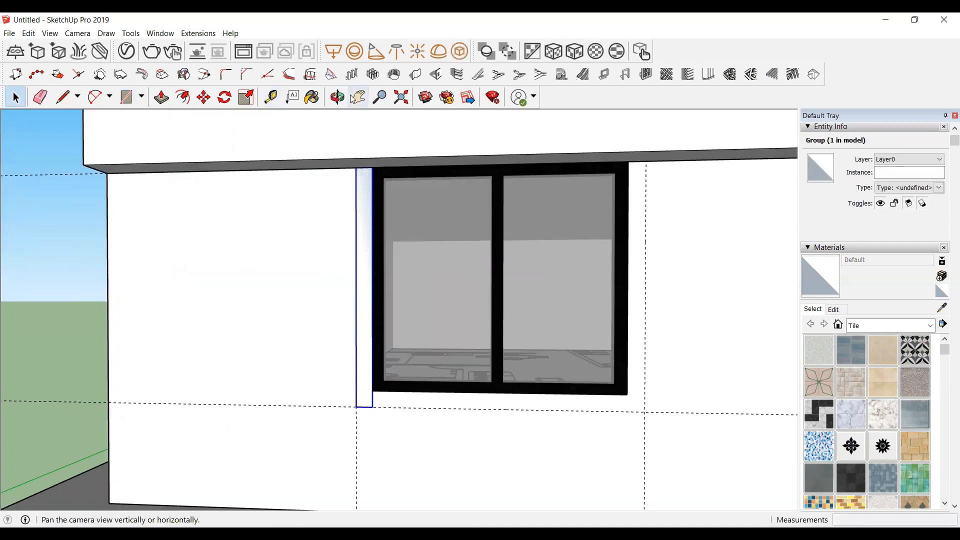
Step: Open the strip group and push/pull the strip outward from the wall to form the left window jamb
left_click(338, 97)
left_click_drag(431, 302, 336, 220)
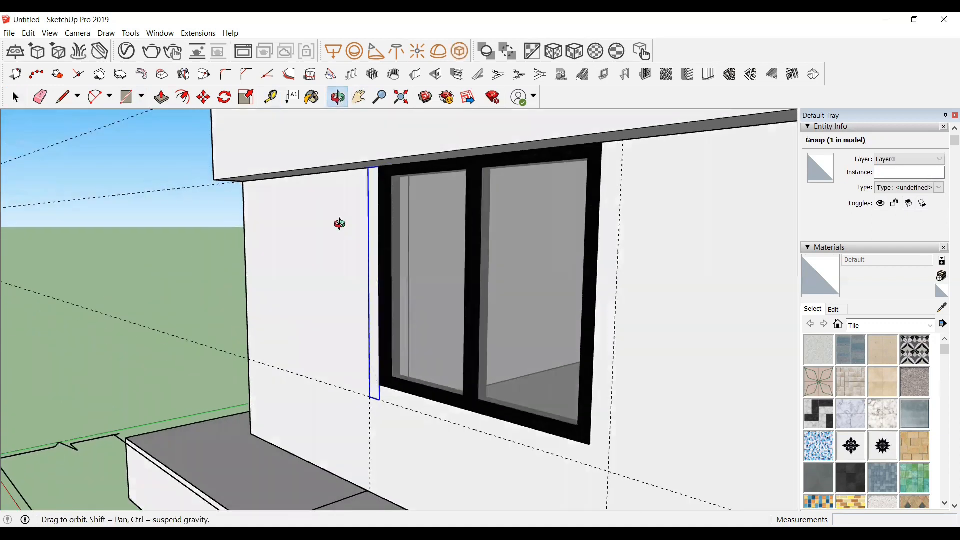
scroll(370, 197, "up", 3)
key("space")
double_click(371, 218)
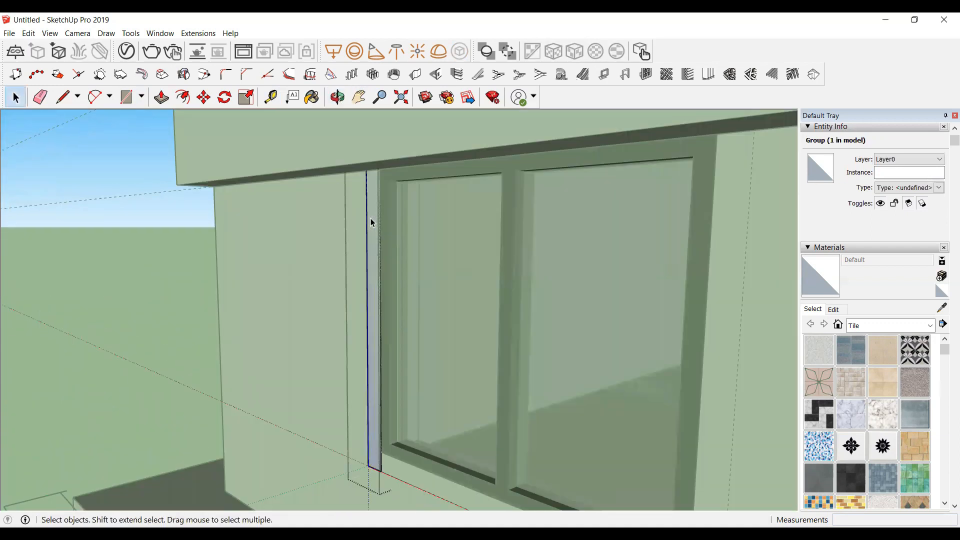
key("p")
left_click_drag(371, 218, 359, 165)
scroll(345, 161, "down", 3)
key("space")
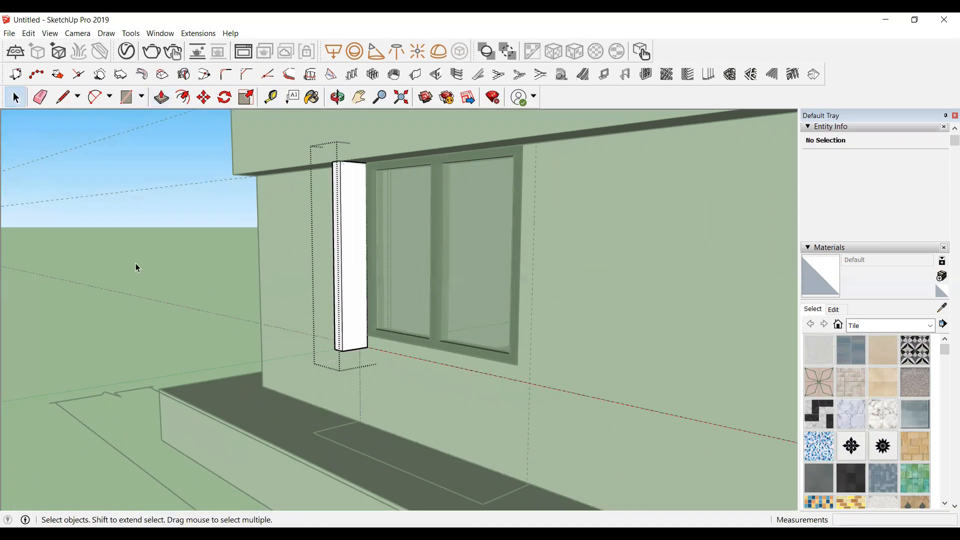
Step: Measure from the jamb's bottom corner to the window frame's lower edge
left_click(137, 264)
scroll(324, 325, "up", 4)
scroll(520, 392, "up", 1)
scroll(190, 305, "down", 5)
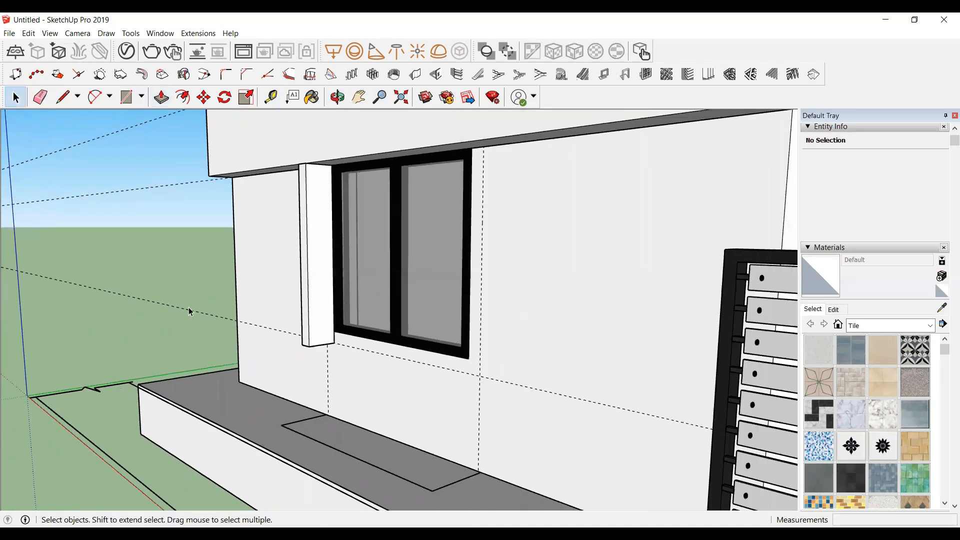
scroll(346, 329, "up", 5)
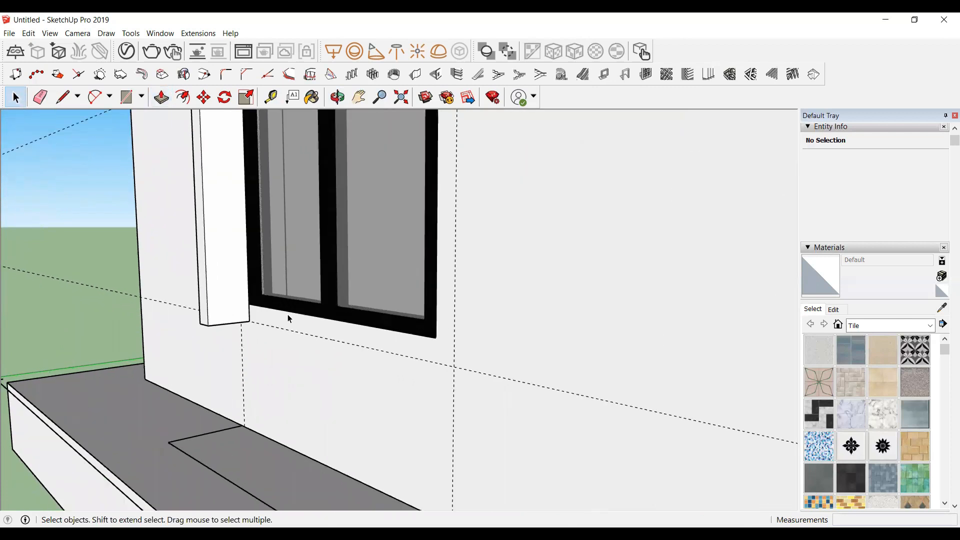
key("t")
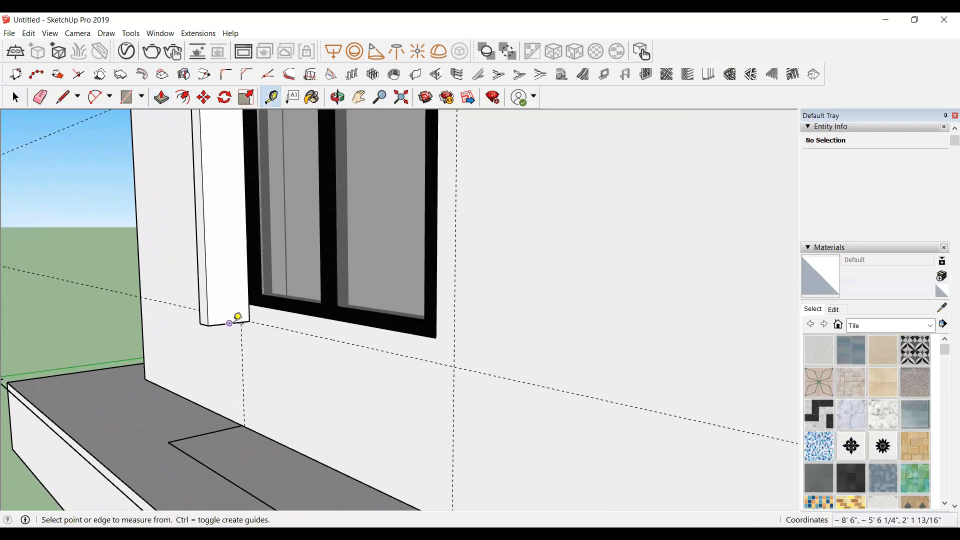
left_click(229, 323)
left_click(249, 305)
key("space")
Step: Inside the jamb group, draw a rectangle marking off the jamb's bottom section
scroll(248, 305, "up", 3)
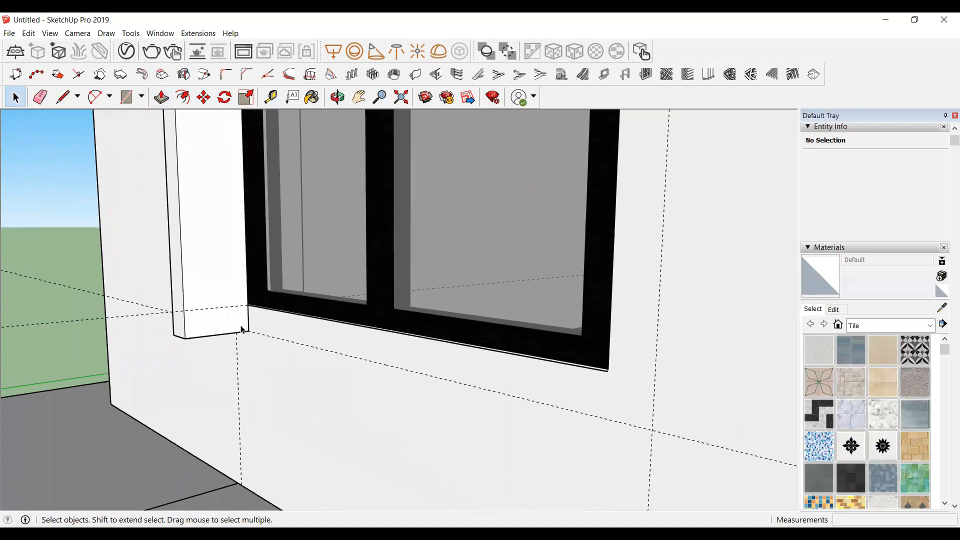
double_click(220, 319)
scroll(227, 321, "up", 2)
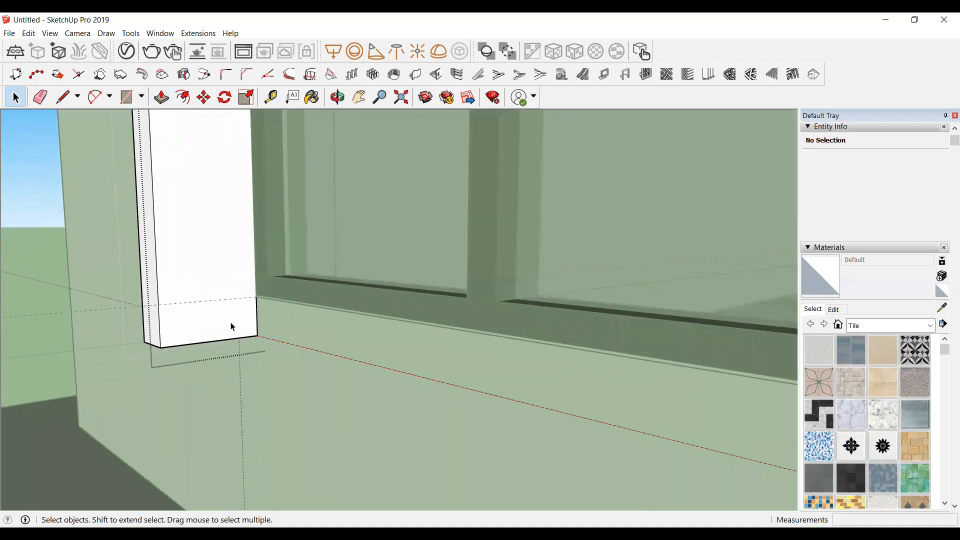
key("r")
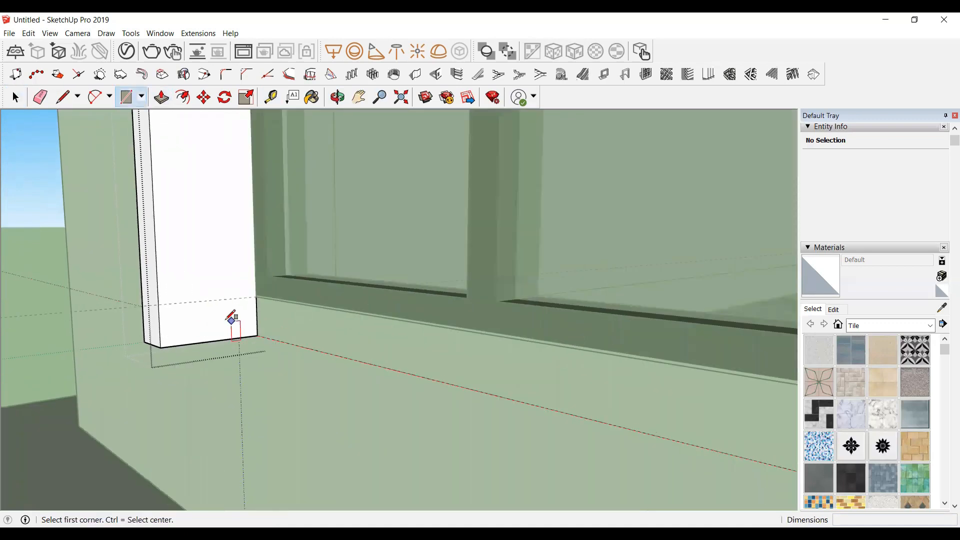
left_click(257, 296)
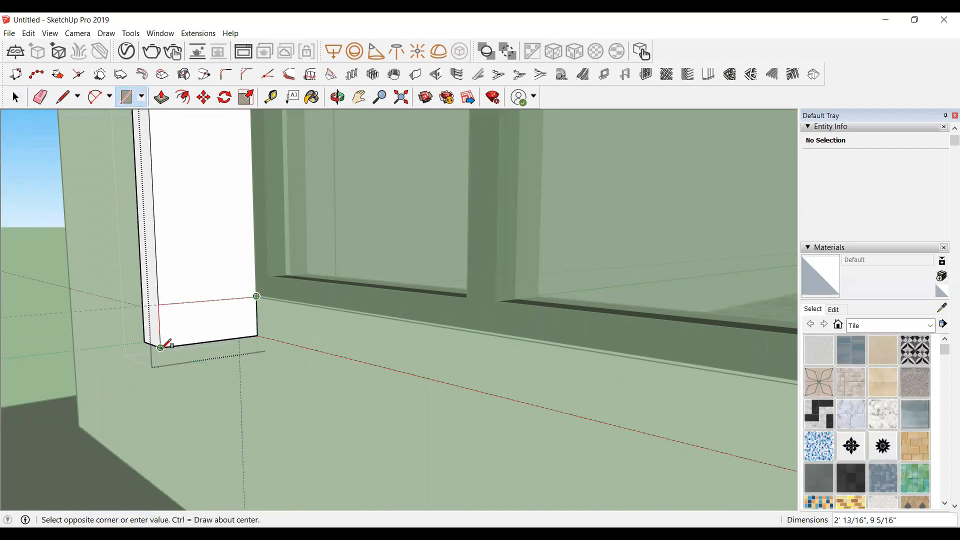
left_click(160, 347)
key("space")
Step: Push/pull the bottom section's end face along the window's underside to the right guide line to form the sill
left_click(212, 321)
key("p")
left_click(211, 322)
scroll(256, 341, "down", 2)
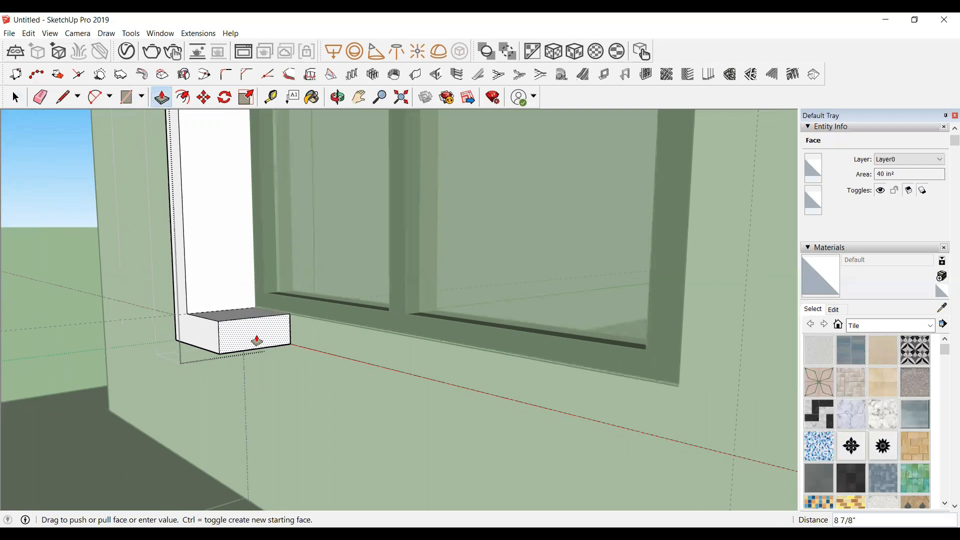
scroll(578, 407, "down", 2)
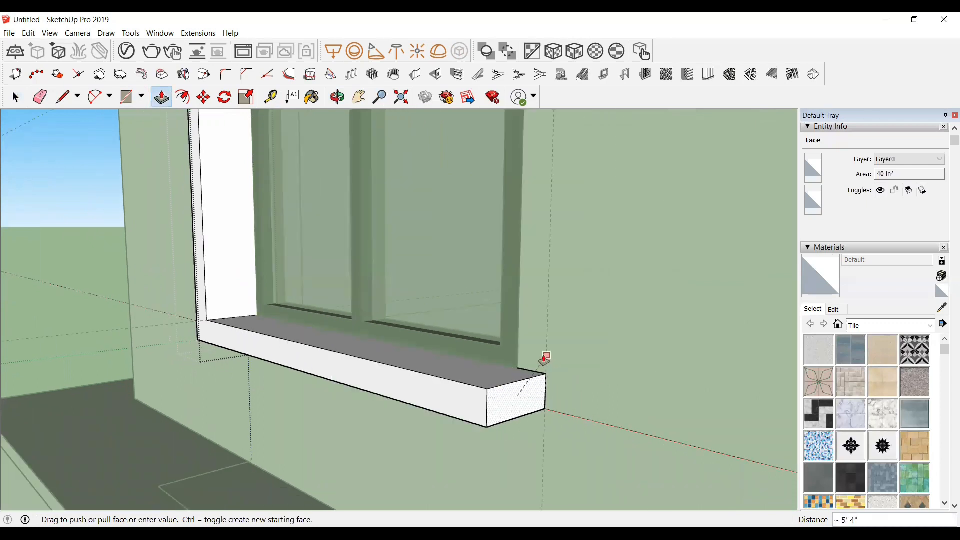
left_click(544, 360)
scroll(544, 360, "down", 1)
key("space")
left_click(337, 100)
left_click_drag(469, 333, 537, 374)
scroll(539, 378, "down", 3)
left_click_drag(615, 420, 635, 384)
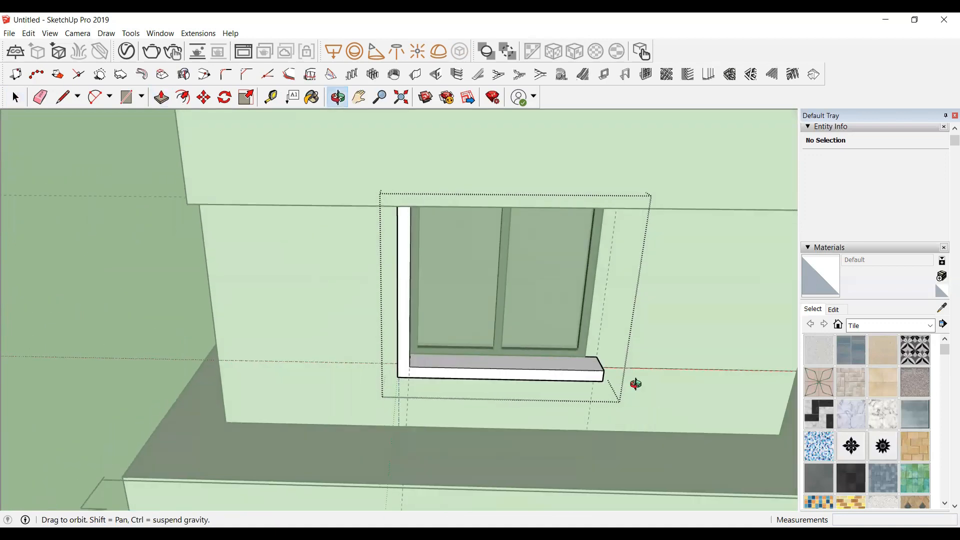
scroll(595, 358, "up", 5)
key("space")
left_click(563, 370)
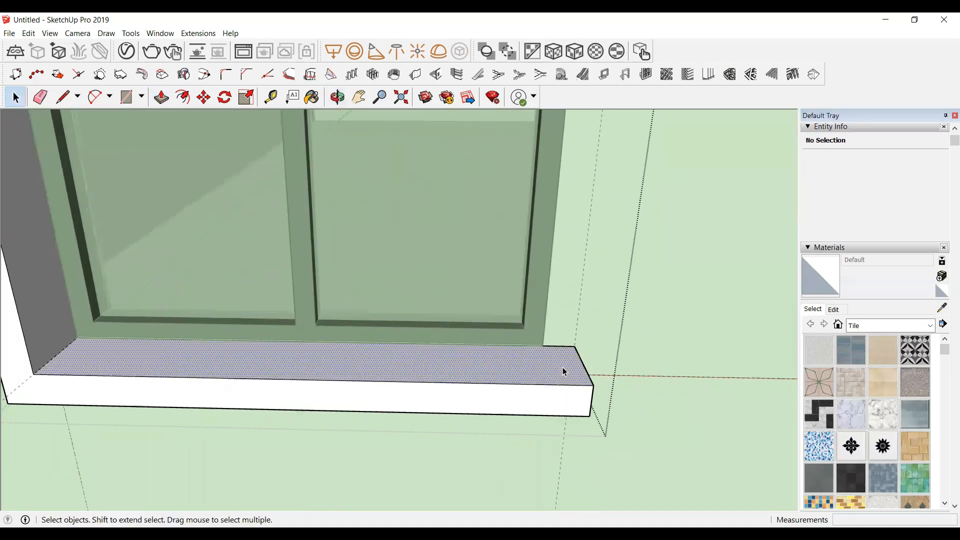
scroll(562, 366, "up", 2)
key("r")
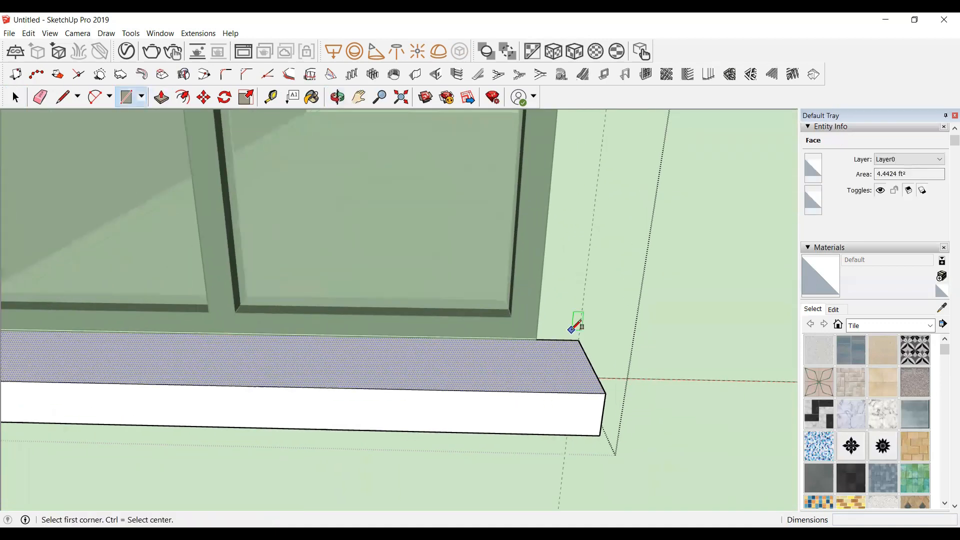
left_click(578, 340)
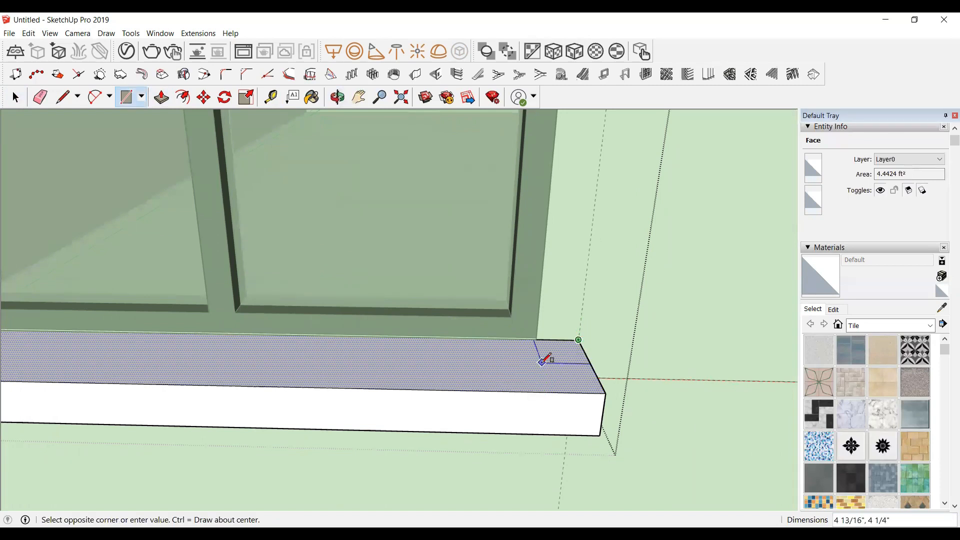
key("Escape")
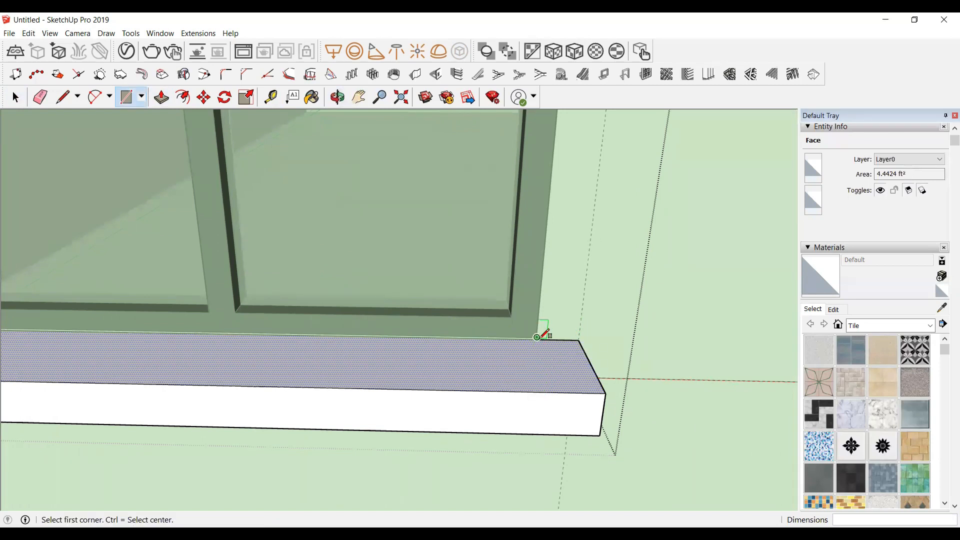
Step: Draw a 10" by 4" rectangle on the sill's top face at its right end
scroll(583, 369, "up", 3)
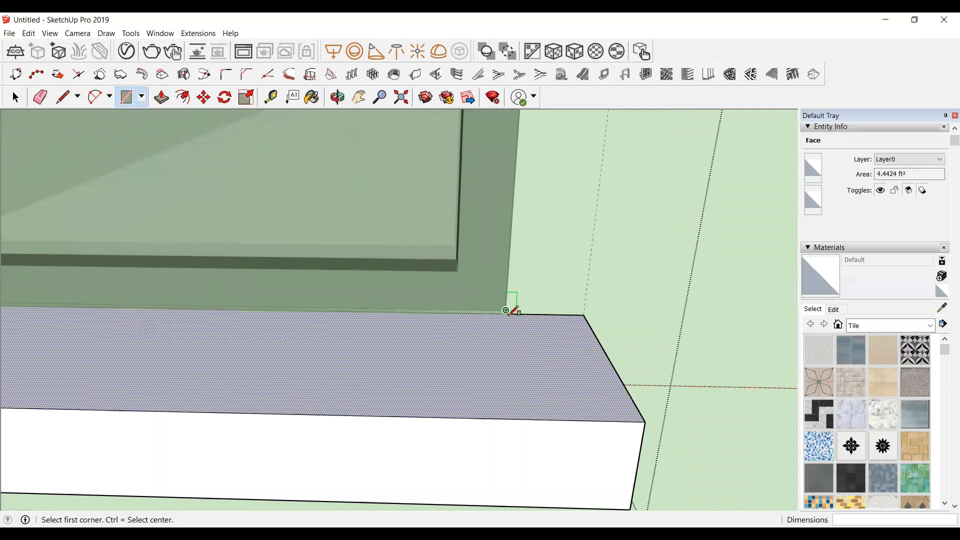
scroll(535, 344, "up", 3)
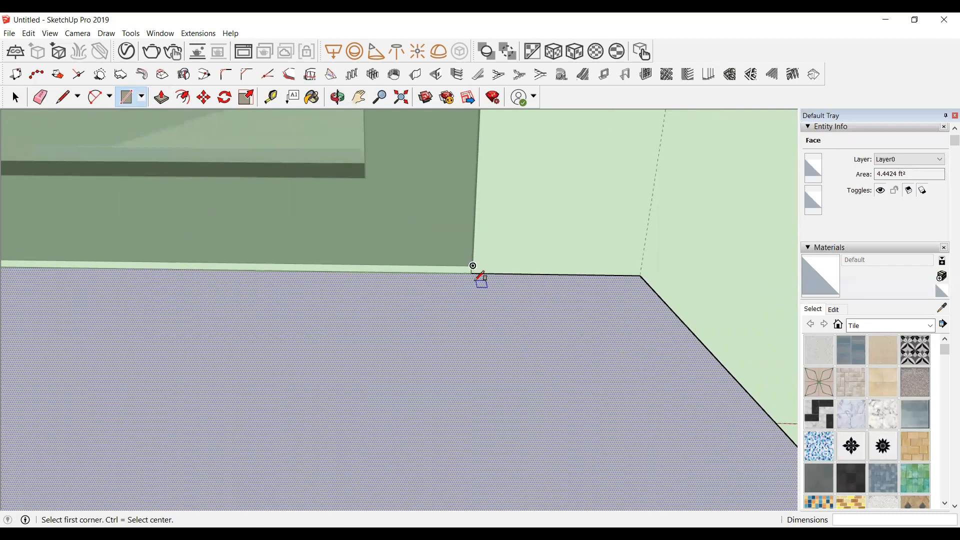
left_click(474, 272)
scroll(552, 321, "down", 3)
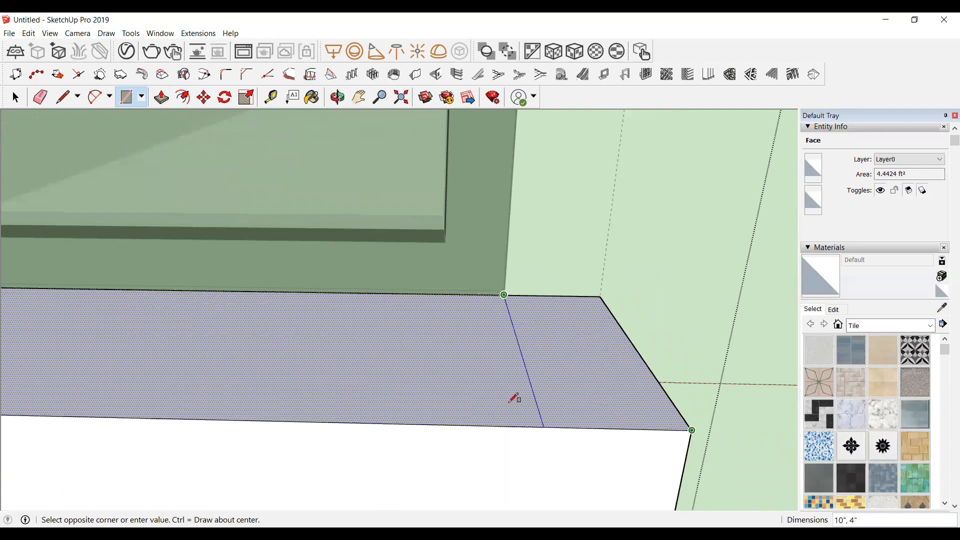
left_click(691, 429)
scroll(508, 401, "down", 2)
key("space")
Step: Push/pull the rectangle up to the window's top to form the right jamb, then close the group
left_click(560, 348)
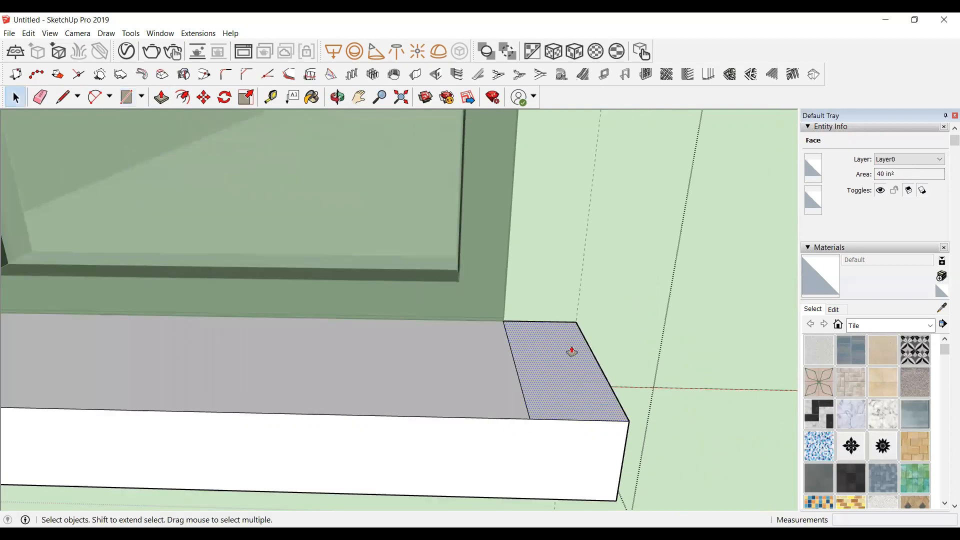
key("p")
scroll(570, 348, "down", 4)
scroll(562, 326, "down", 6)
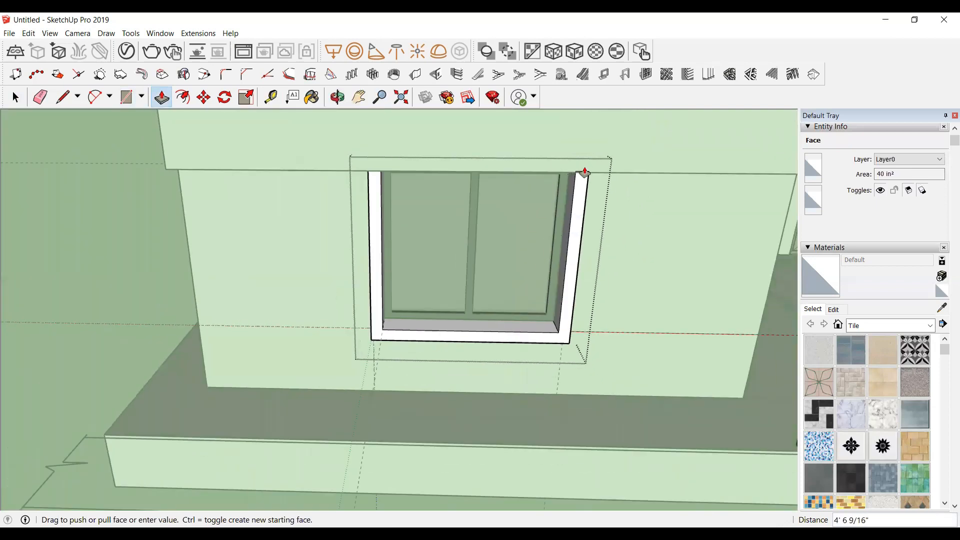
left_click(605, 175)
key("space")
scroll(330, 309, "down", 4)
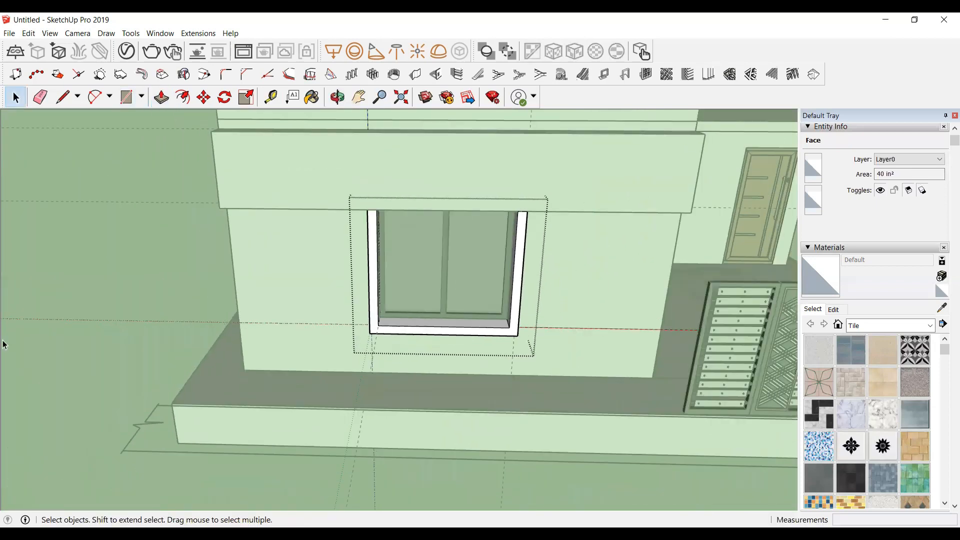
left_click(4, 299)
left_click(85, 240)
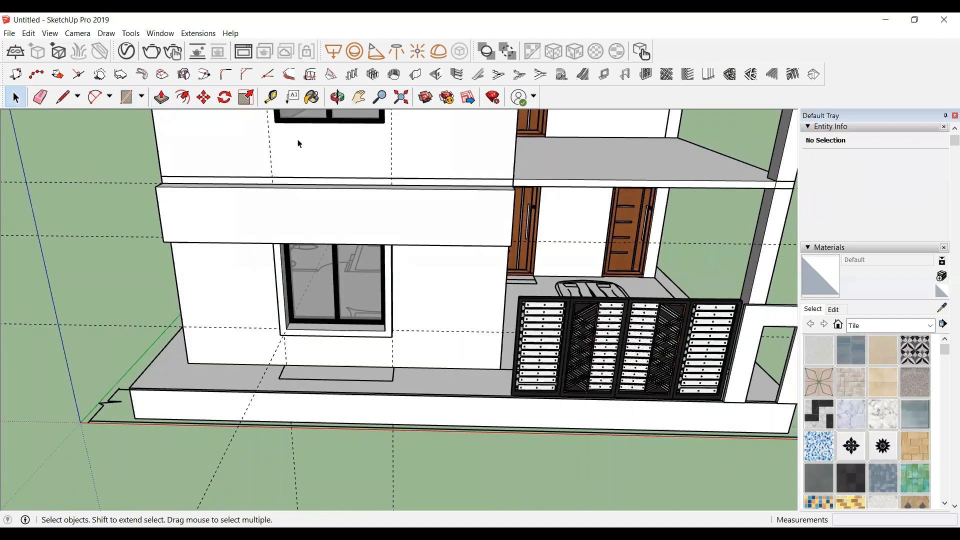
Step: Orbit and zoom around the house to inspect the finished window surround
left_click(337, 97)
left_click_drag(369, 302, 273, 248)
mouse_move(417, 375)
left_mouse_down()
mouse_move(247, 396)
mouse_move(355, 297)
mouse_move(219, 339)
mouse_move(359, 331)
left_mouse_up()
scroll(396, 281, "up", 2)
scroll(262, 355, "up", 2)
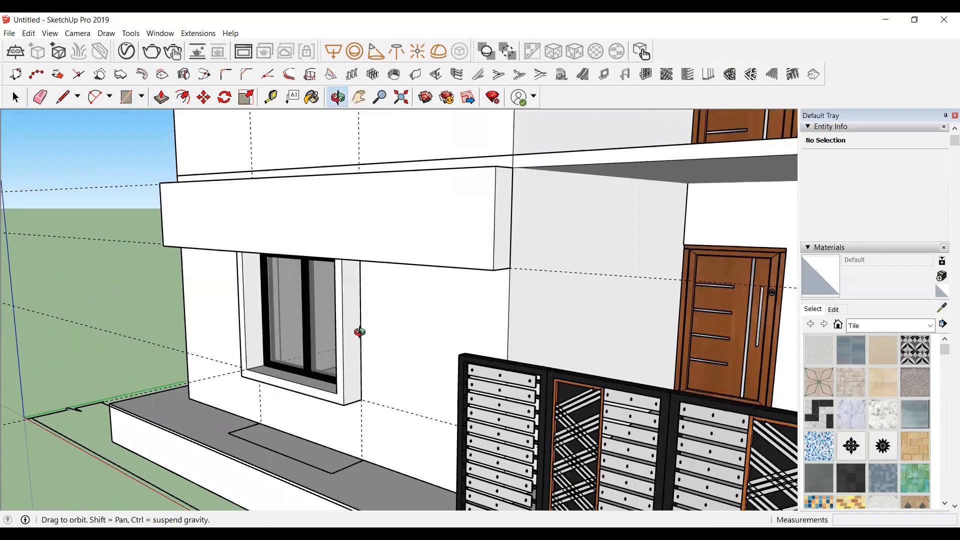
scroll(375, 330, "down", 8)
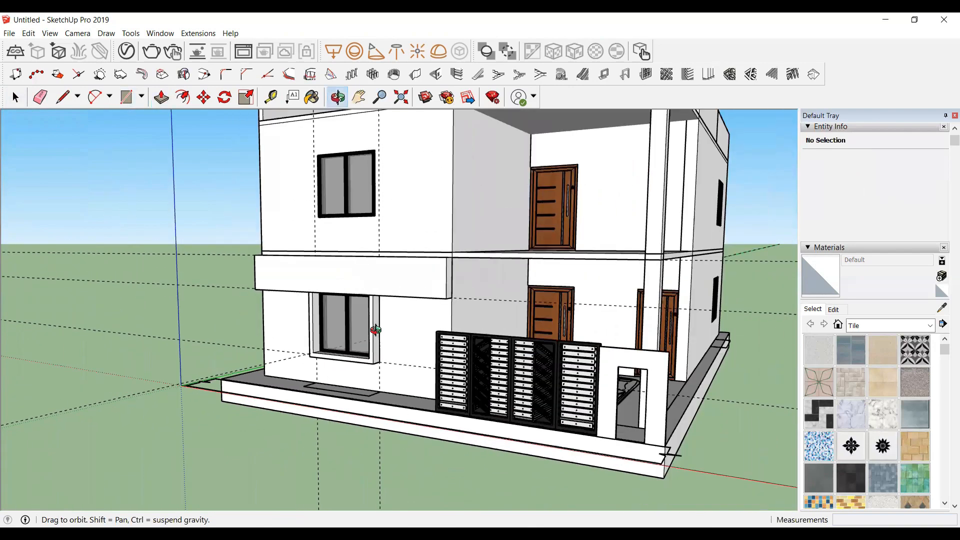
scroll(375, 330, "down", 3)
scroll(475, 272, "up", 3)
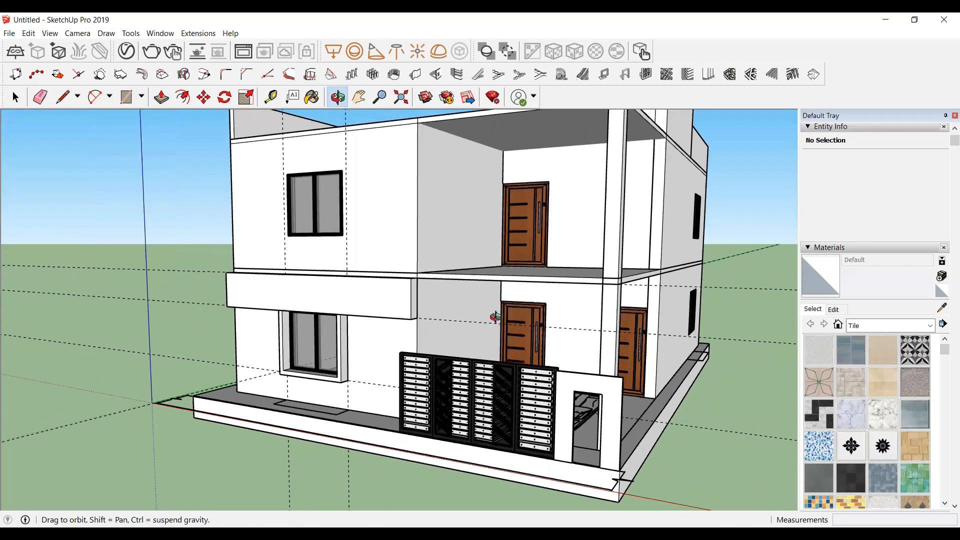
Step: Delete all guide lines from the model
left_click(29, 33)
left_click(61, 134)
middle_click_drag(384, 304, 585, 315)
scroll(585, 315, "up", 4)
middle_click_drag(261, 413, 228, 419)
scroll(260, 398, "down", 4)
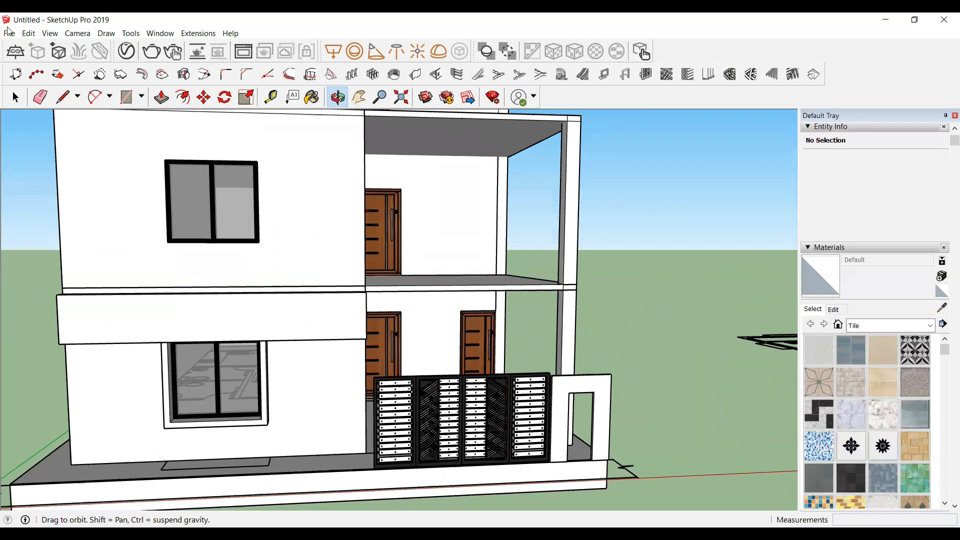
Step: Erase the imported AutoCAD plan component from the model
left_click(34, 35)
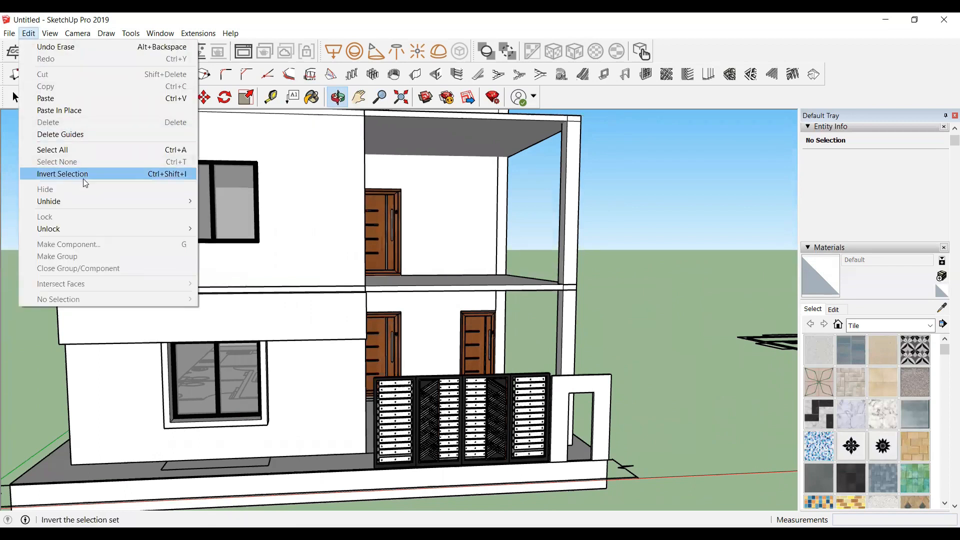
scroll(146, 368, "up", 5)
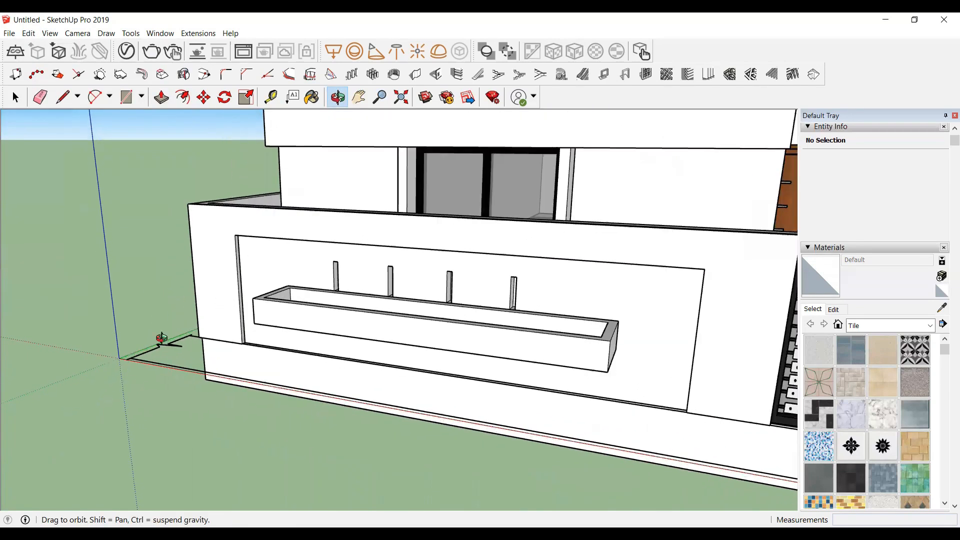
mouse_move(161, 340)
middle_mouse_down()
mouse_move(163, 359)
mouse_move(156, 354)
middle_mouse_up()
scroll(156, 354, "up", 2)
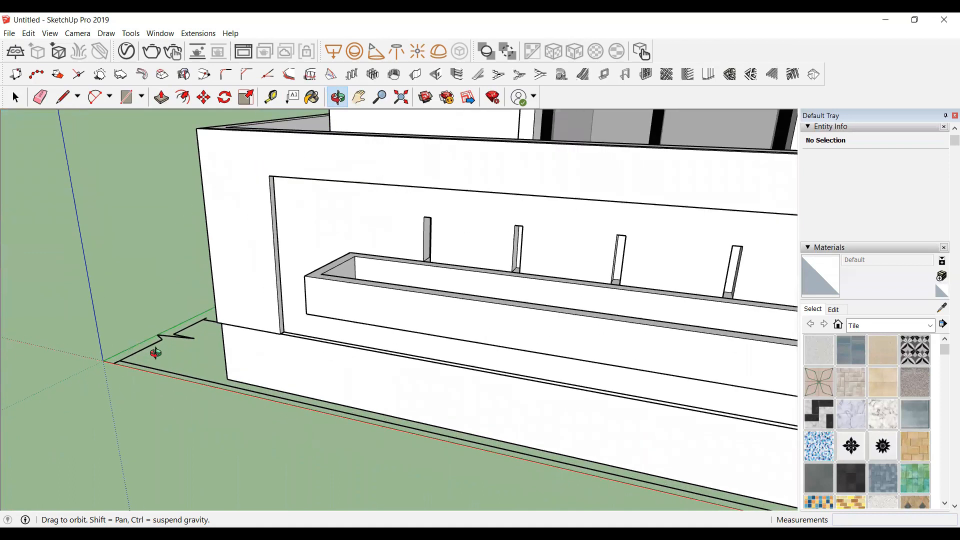
scroll(174, 358, "up", 2)
key("space")
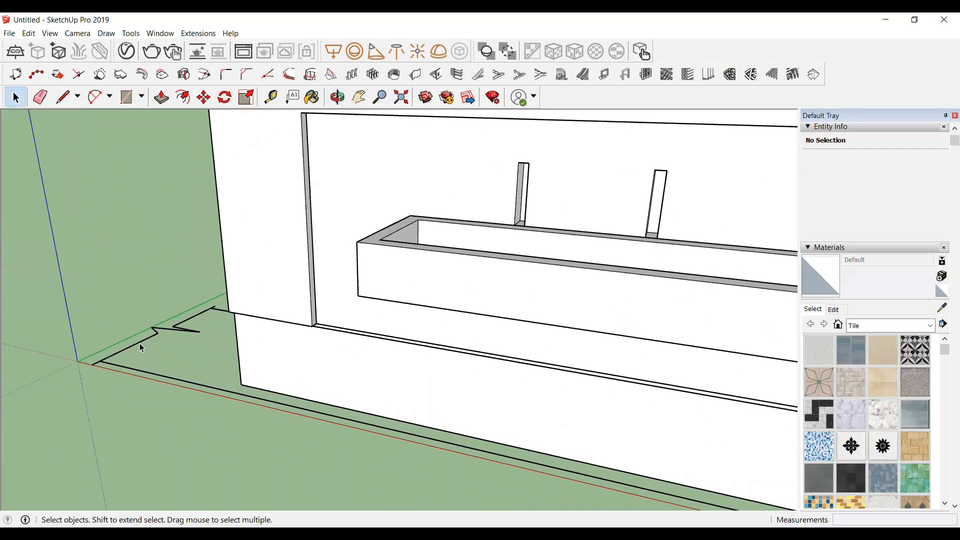
left_click(140, 348)
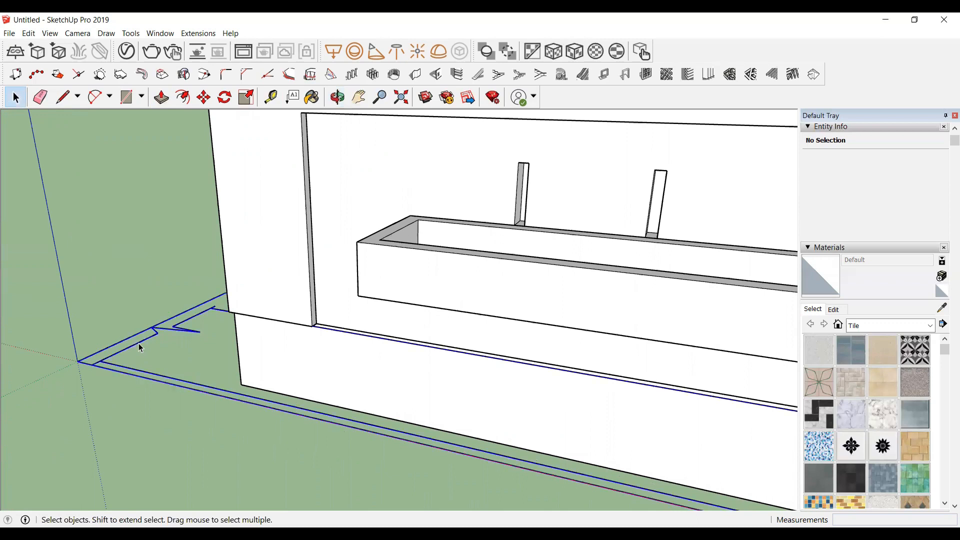
right_click(140, 346)
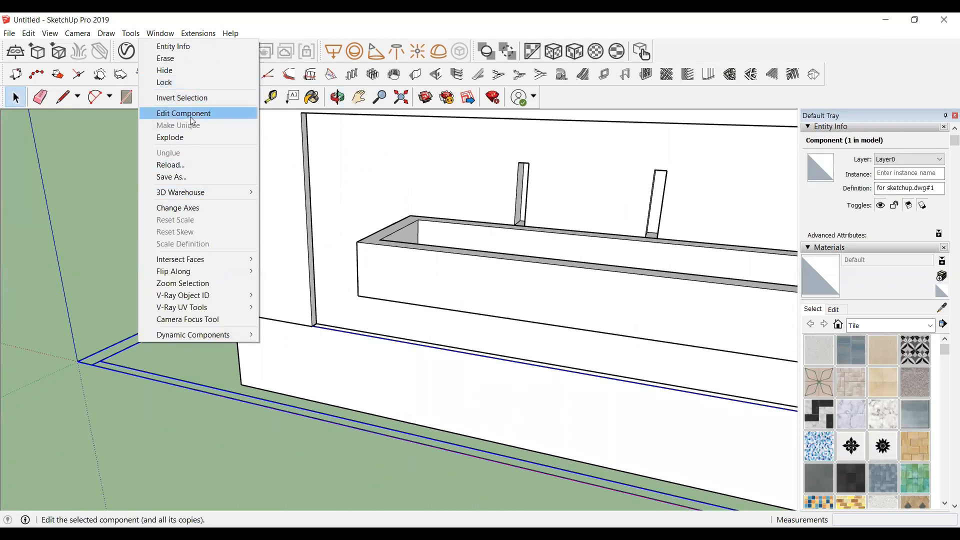
left_click(189, 59)
scroll(131, 359, "down", 8)
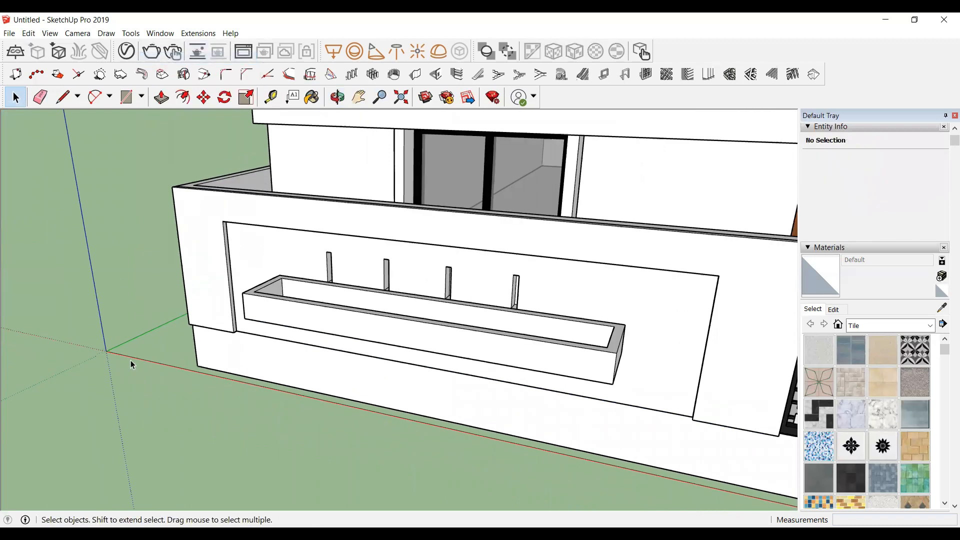
Step: Orbit around the house and compare it with the reference house image
middle_click_drag(395, 305, 359, 249)
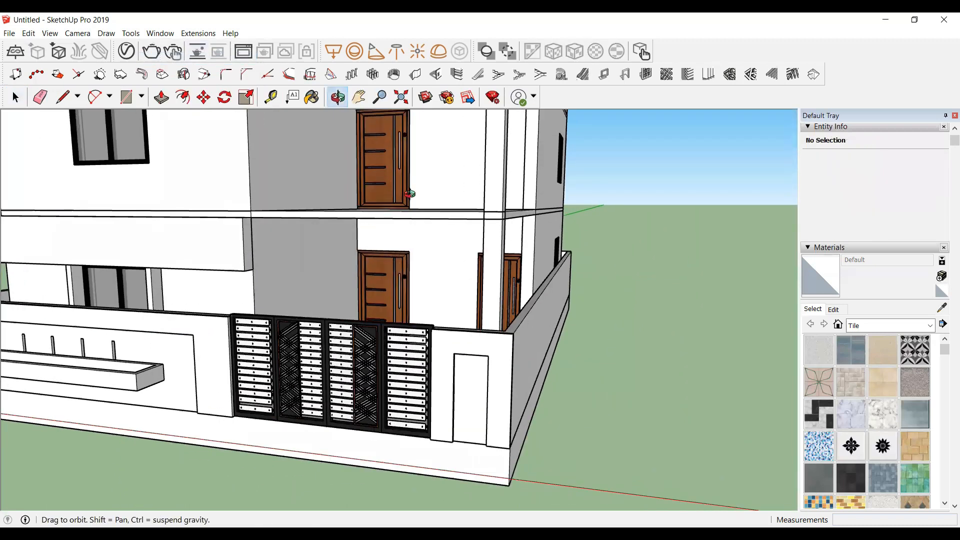
middle_click_drag(428, 194, 382, 289)
left_click_drag(89, 221, 421, 498)
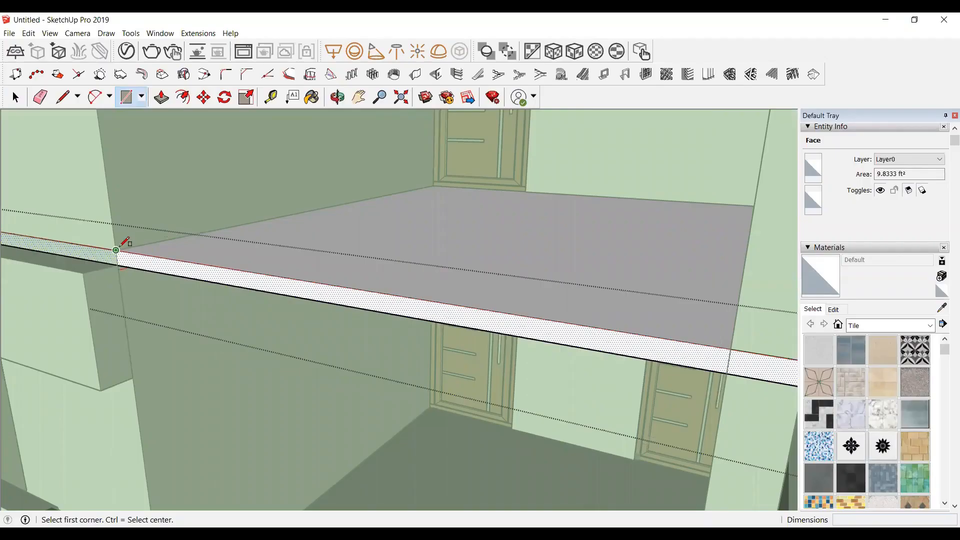
Step: Draw a 12' 10" by 4" rectangle on the front edge face of the upper floor slab
left_click(124, 243)
middle_click_drag(128, 245, 154, 265)
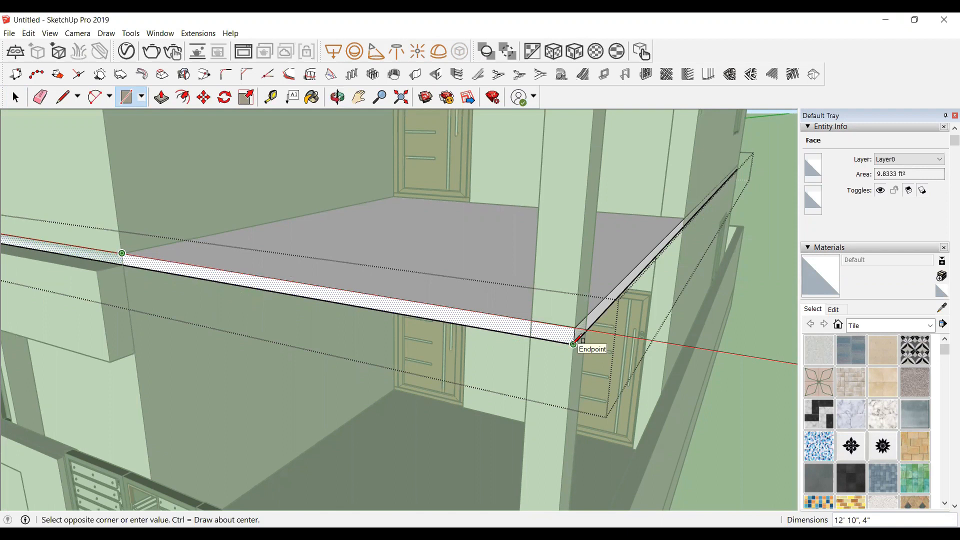
left_click(573, 344)
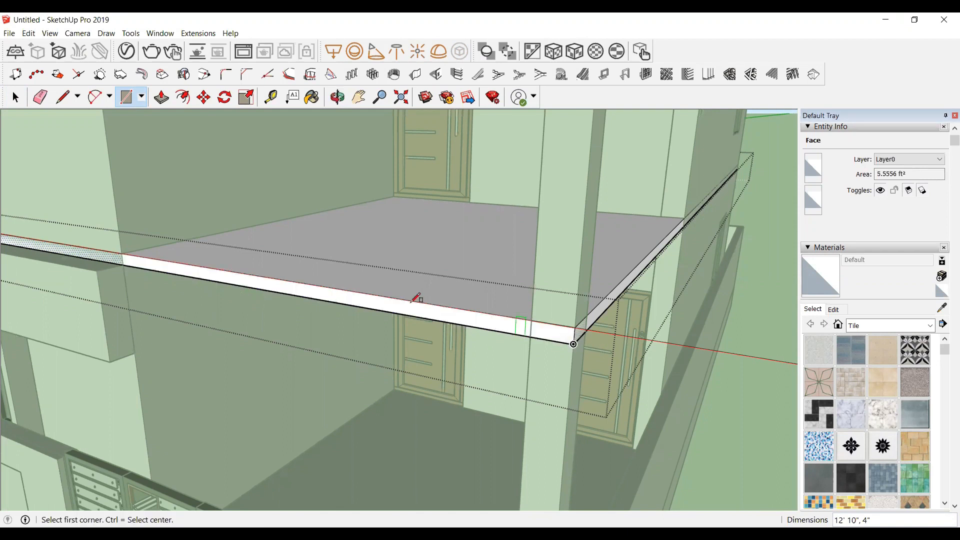
key("space")
Step: Push/pull the rectangle outward about 3' 10" to form a projecting slab
left_click(421, 319)
double_click(421, 318)
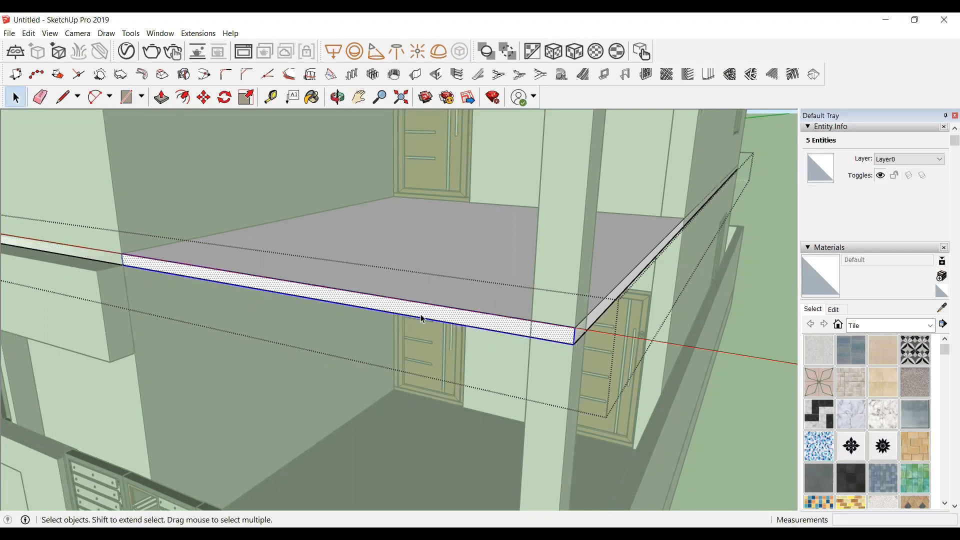
key("p")
left_click(435, 319)
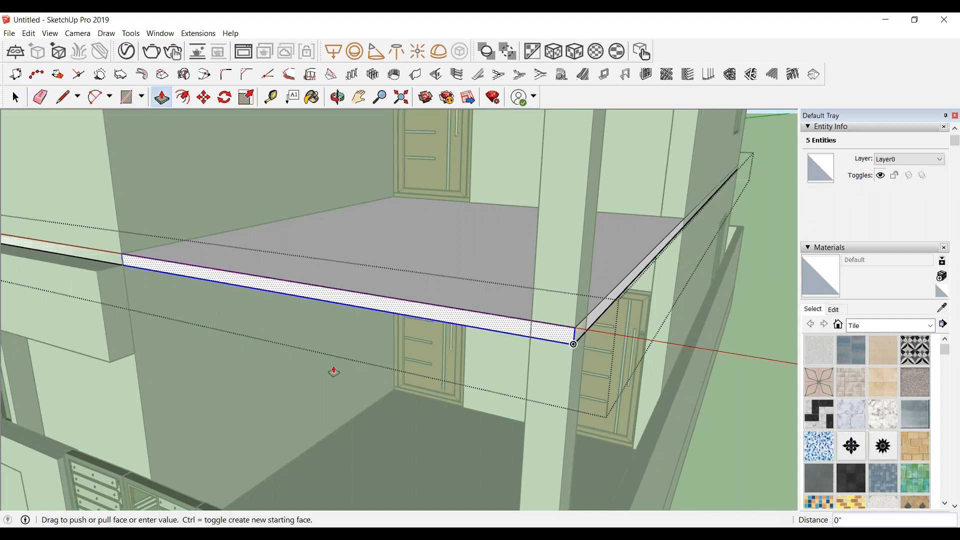
scroll(275, 390, "down", 1)
scroll(274, 391, "down", 5)
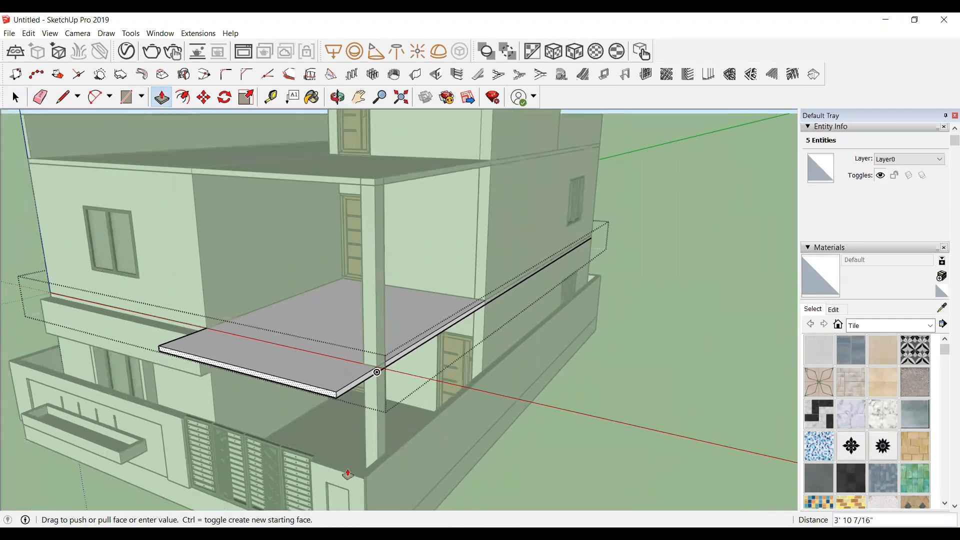
left_click(356, 479)
key("space")
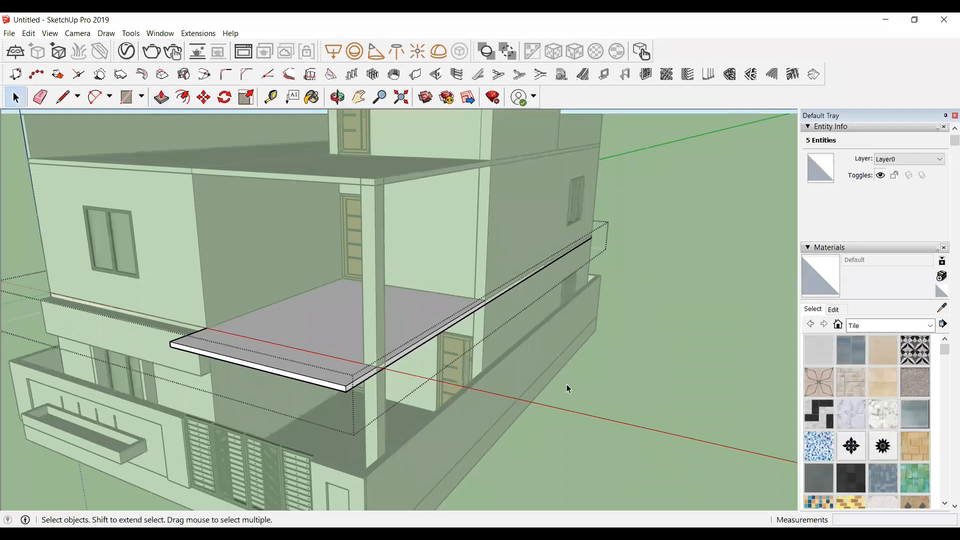
Step: Zoom around the new projecting slab to inspect it
left_click(566, 384)
scroll(432, 352, "up", 3)
scroll(452, 345, "down", 2)
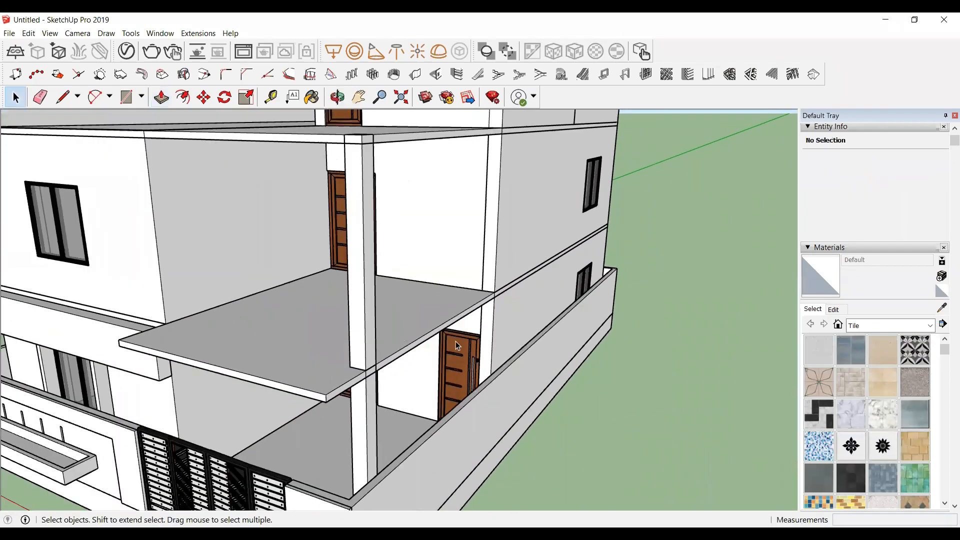
scroll(455, 343, "up", 2)
scroll(589, 497, "down", 3)
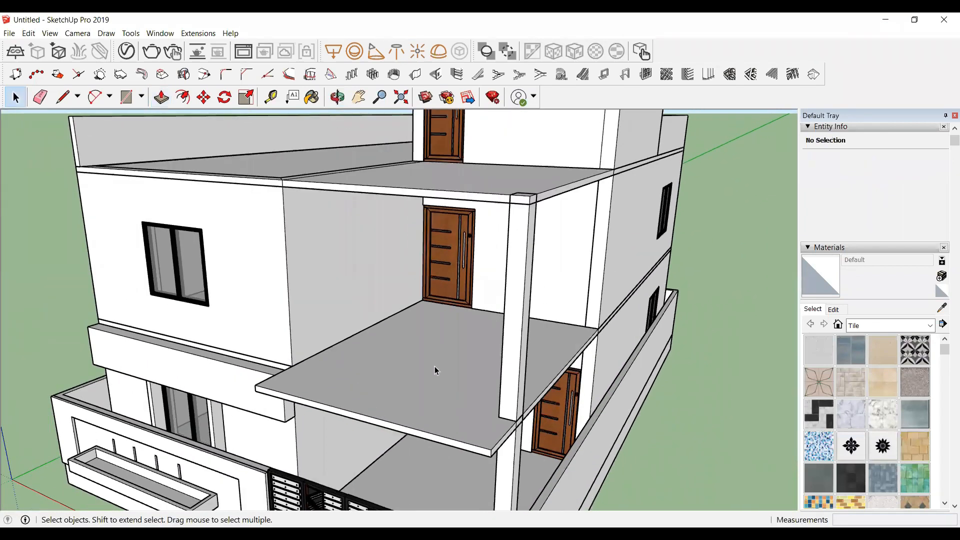
scroll(435, 370, "up", 1)
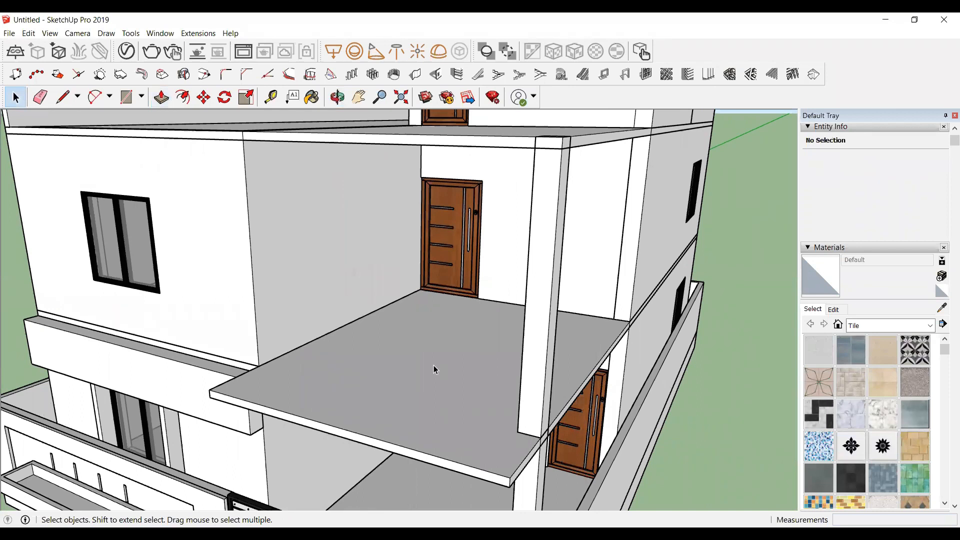
Step: Draw a 12' 10" by 2' 11" rectangle on the projecting slab's underside along its outer edge
left_click(337, 97)
left_click_drag(351, 373, 457, 280)
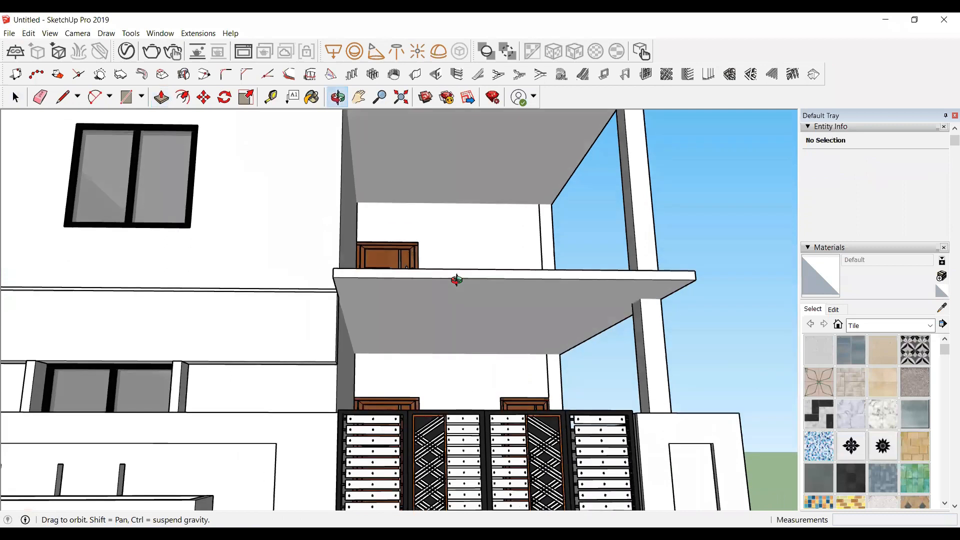
scroll(456, 280, "up", 1)
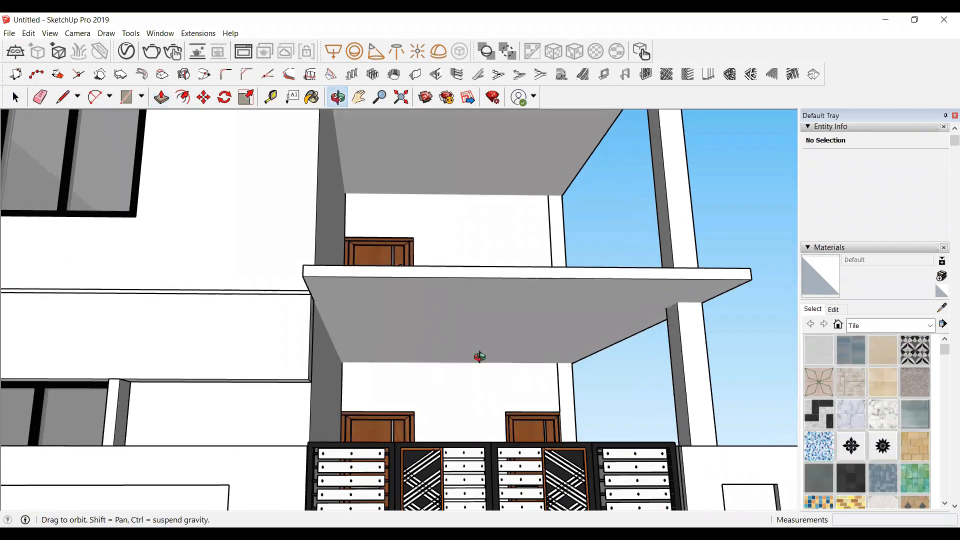
left_click_drag(722, 320, 455, 285)
middle_click_drag(455, 285, 589, 270)
double_click(446, 248)
scroll(451, 250, "up", 2)
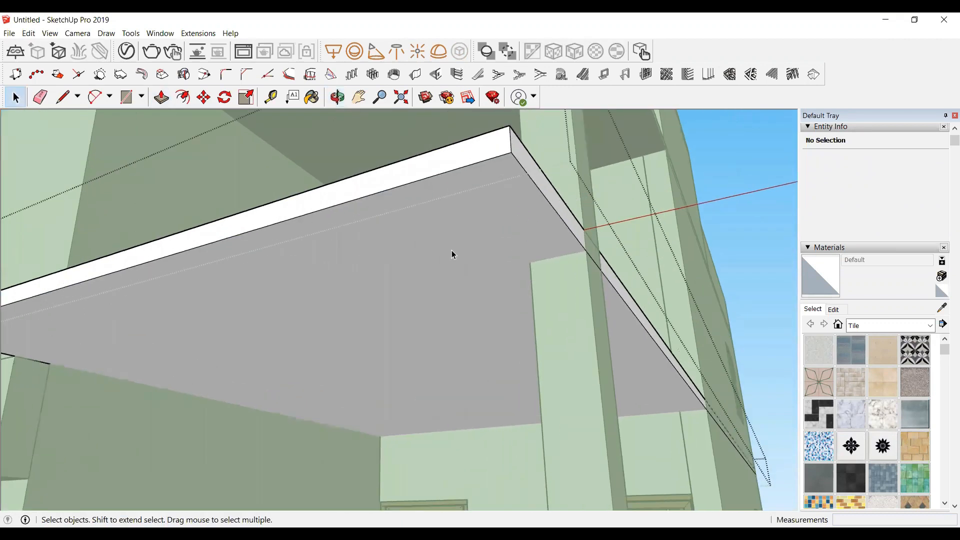
key("r")
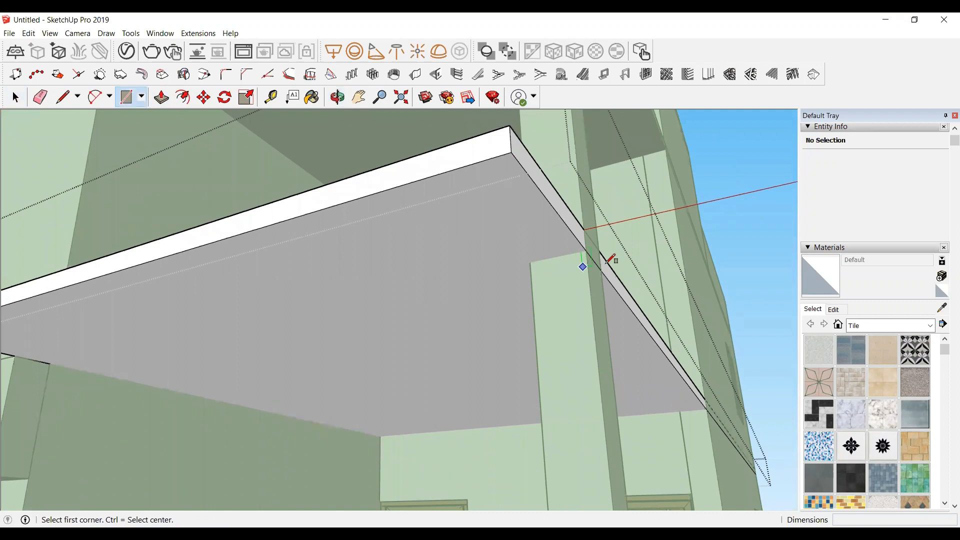
scroll(615, 260, "down", 3)
scroll(455, 302, "up", 1)
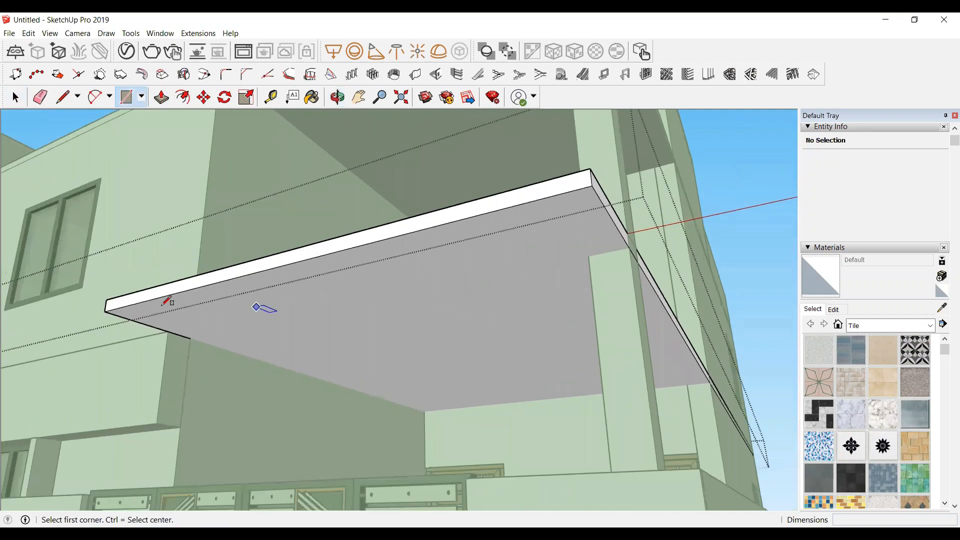
left_click(105, 311)
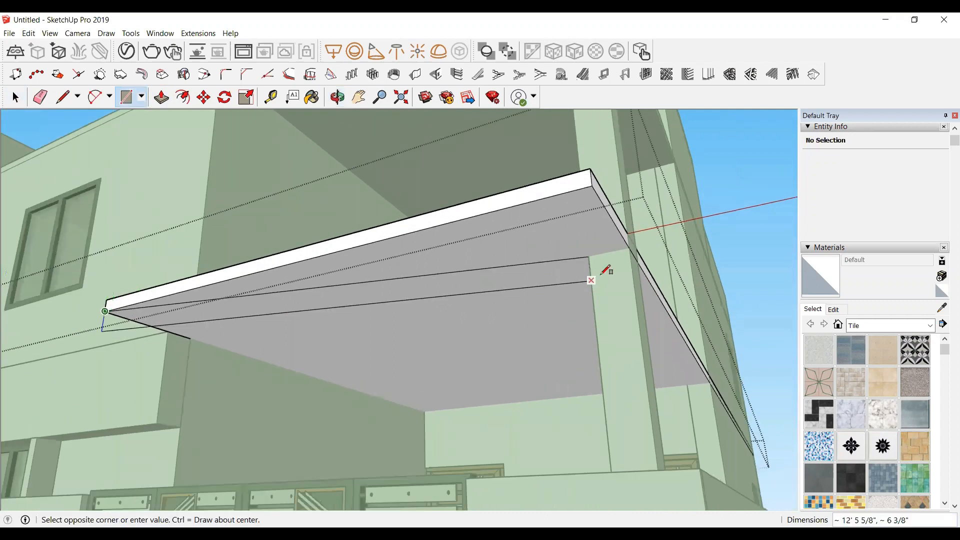
left_click(631, 245)
key("space")
Step: Push/pull the underside rectangle down 8" to deepen the slab's front edge
left_click(445, 237)
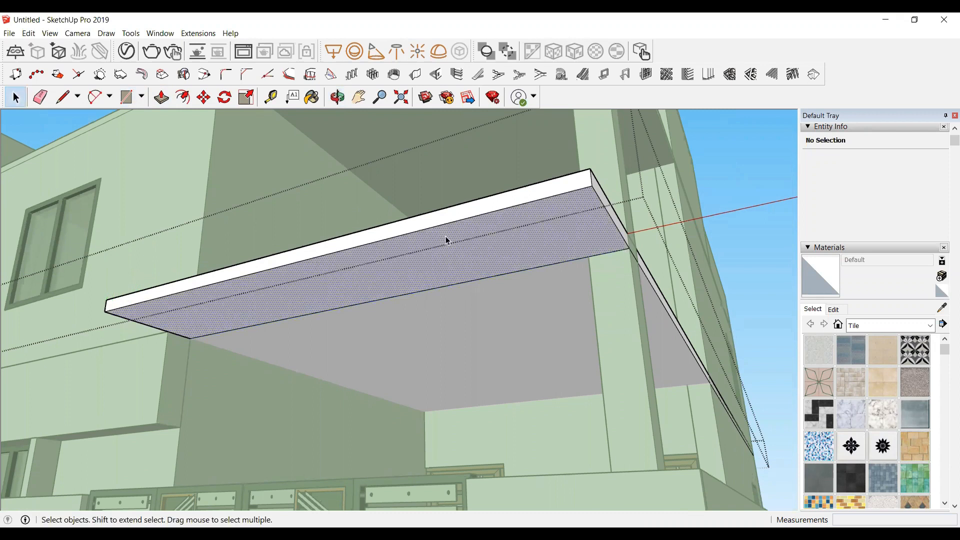
key("p")
left_click(446, 238)
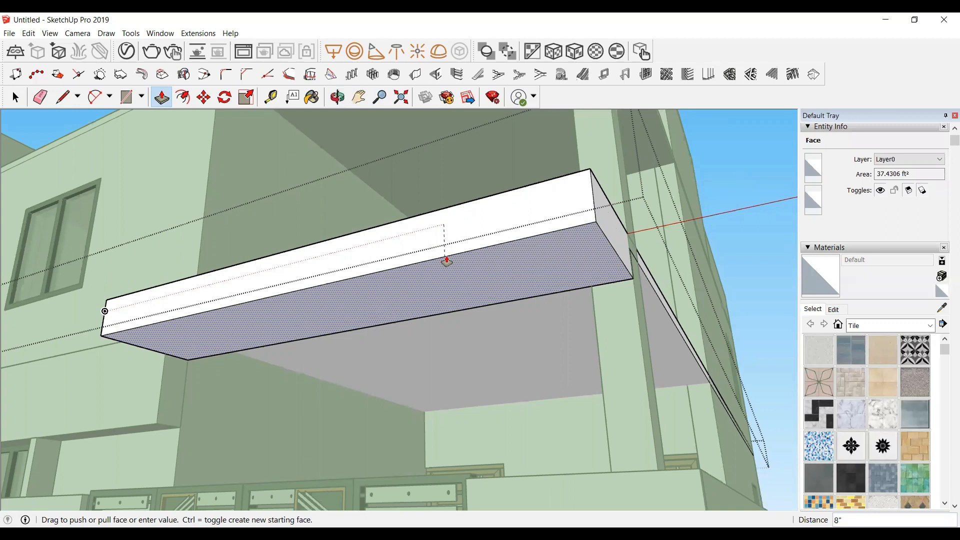
left_click(446, 258)
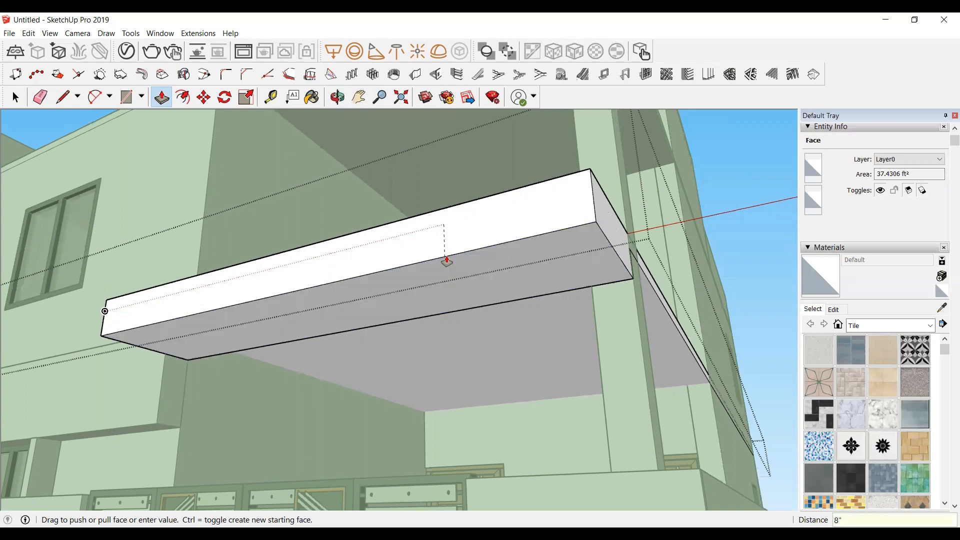
scroll(454, 325, "down", 3)
key("space")
scroll(434, 403, "down", 3)
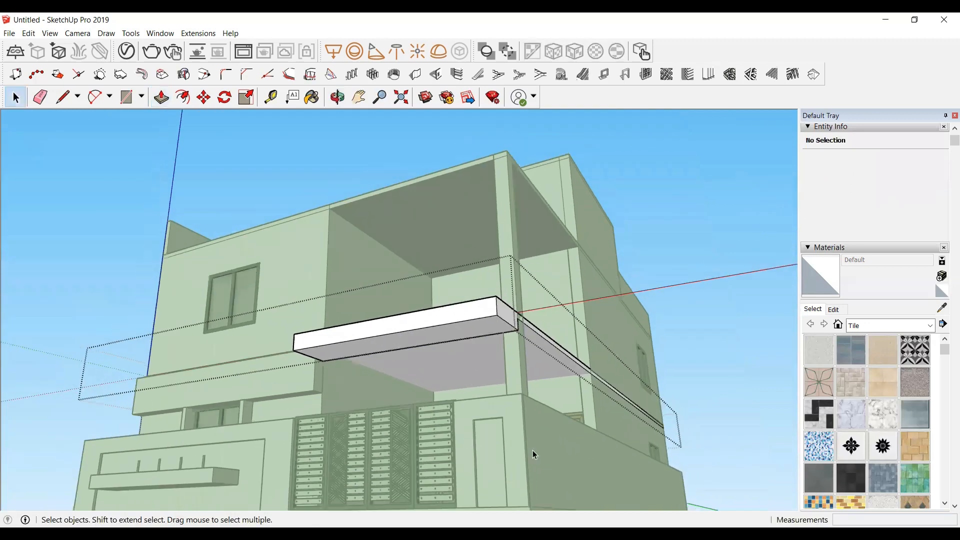
Step: Orbit around the house and compare it with the reference house image
left_click(698, 367)
scroll(133, 282, "up", 2)
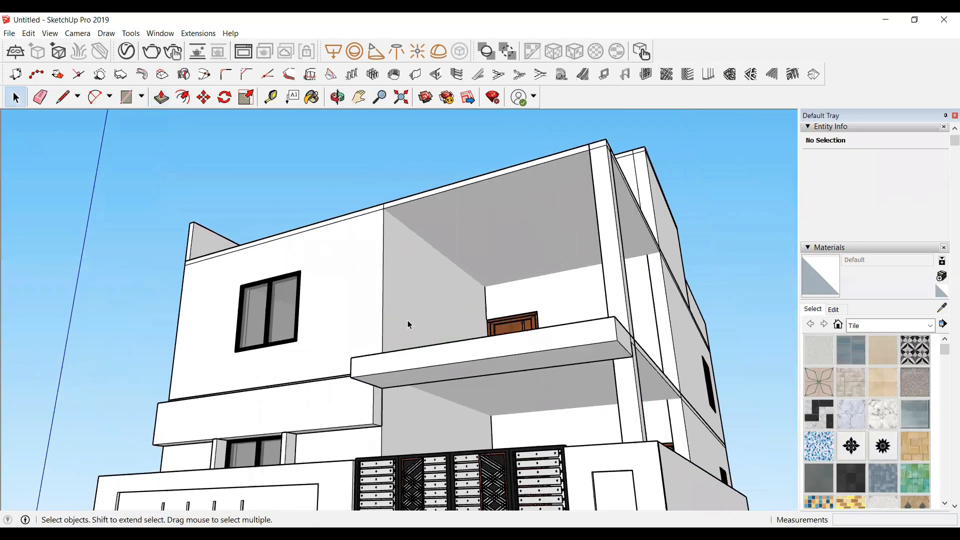
left_click(337, 97)
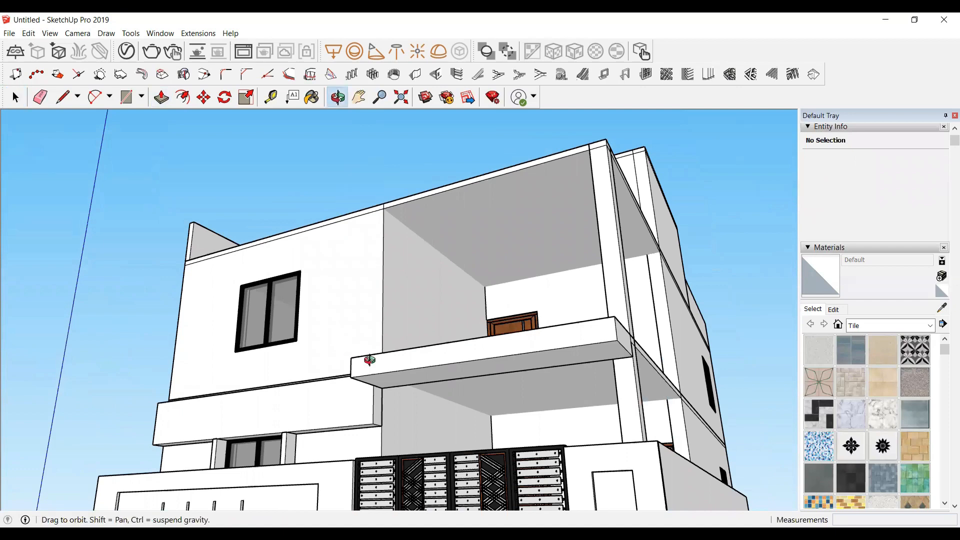
left_click_drag(369, 360, 527, 392)
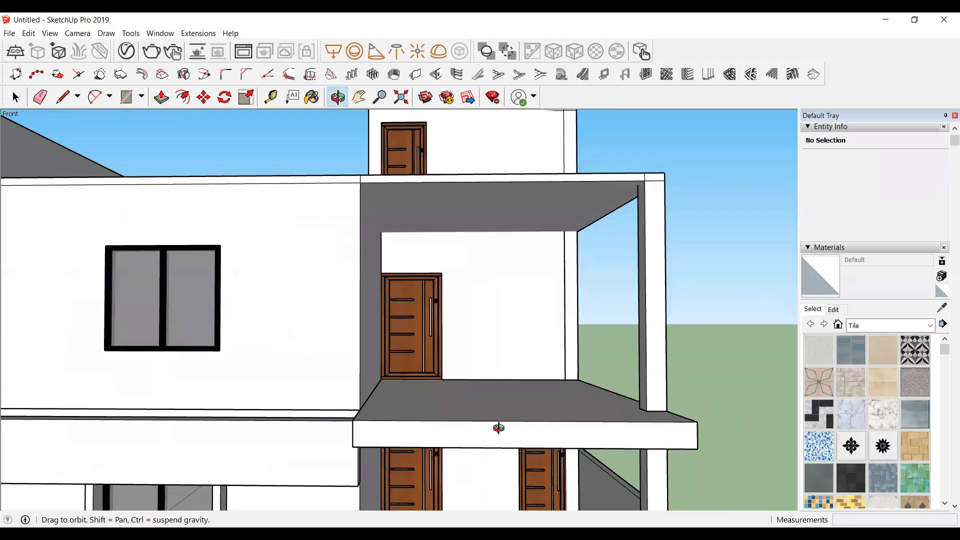
scroll(620, 377, "up", 1)
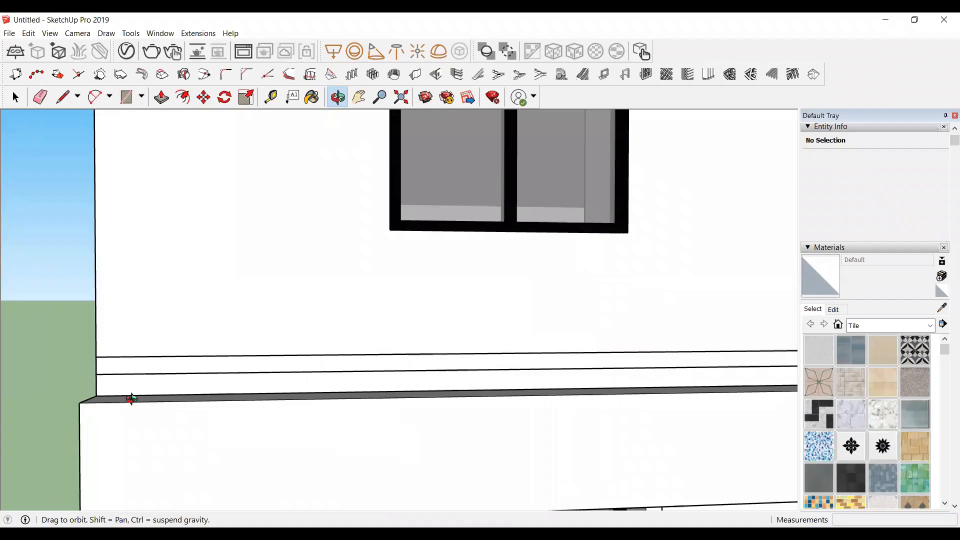
mouse_move(129, 398)
left_mouse_down()
mouse_move(187, 399)
mouse_move(120, 420)
mouse_move(57, 385)
left_mouse_up()
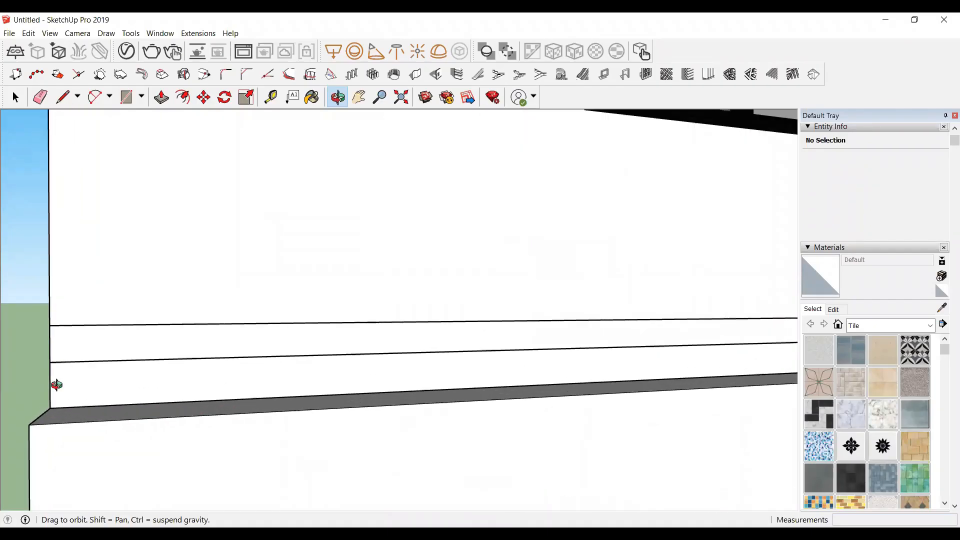
Step: Create a horizontal guide line on the upper wall just above the floor band with the Tape Measure
key("t")
left_click(116, 405)
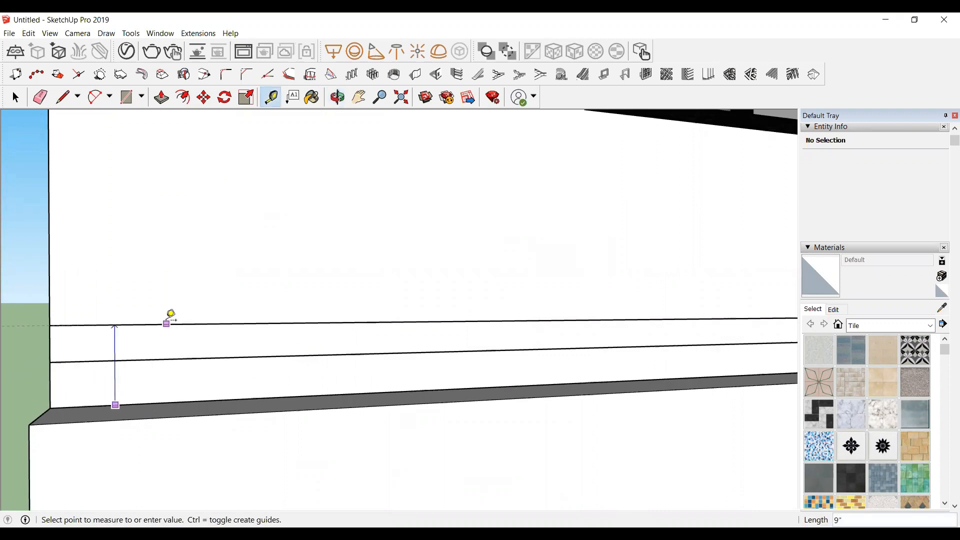
scroll(99, 360, "down", 4)
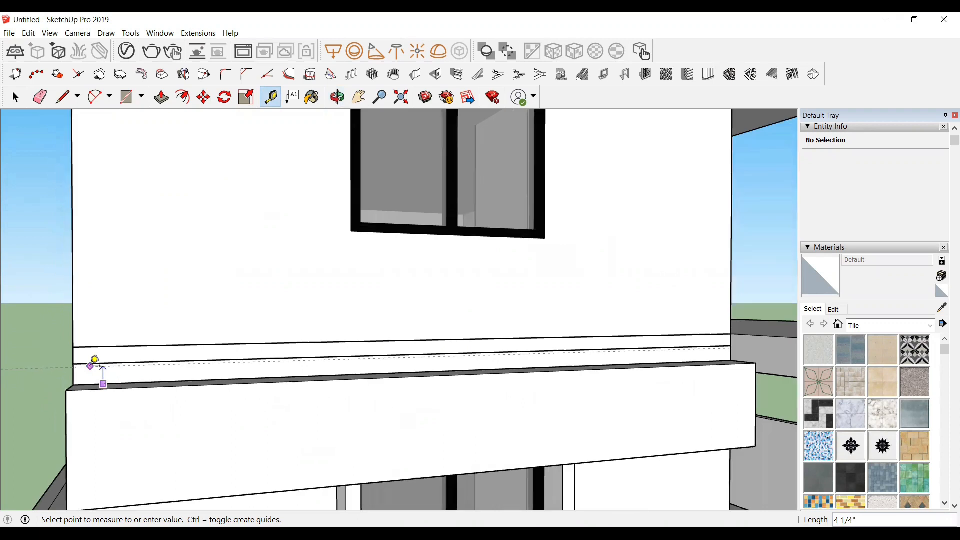
scroll(361, 341, "down", 2)
left_click(361, 342)
Step: Create a vertical guide about 6 11/16" in from the upper wall's left edge with the Tape Measure
scroll(191, 411, "down", 1)
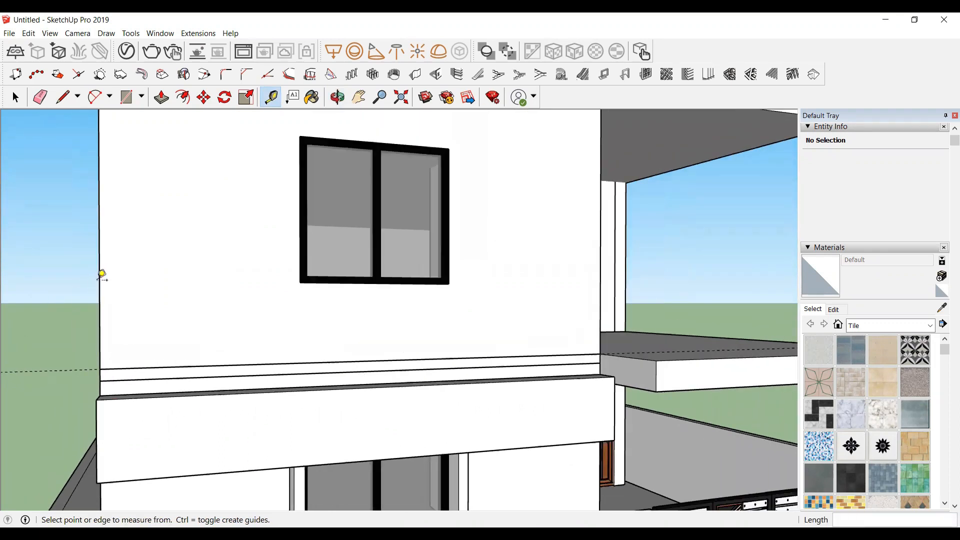
left_click(101, 274)
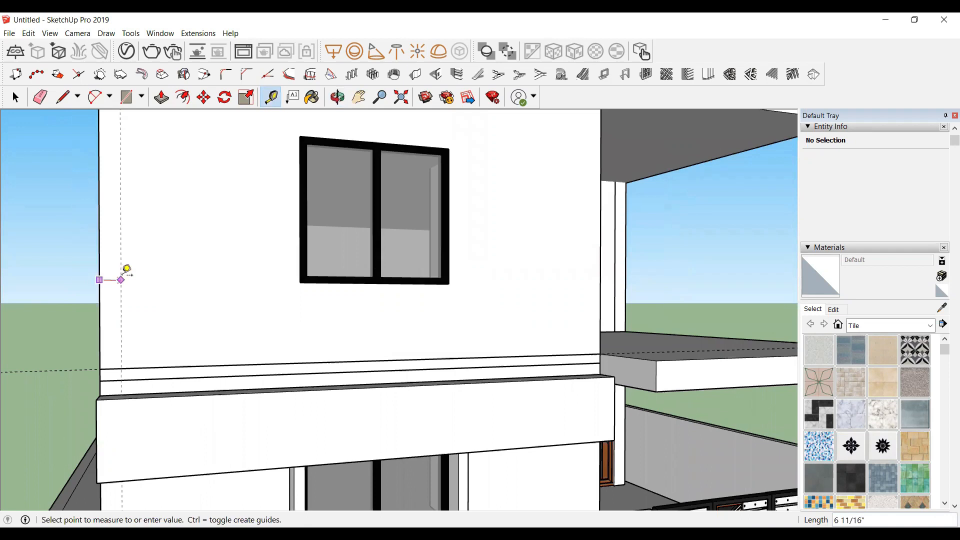
left_click(126, 272)
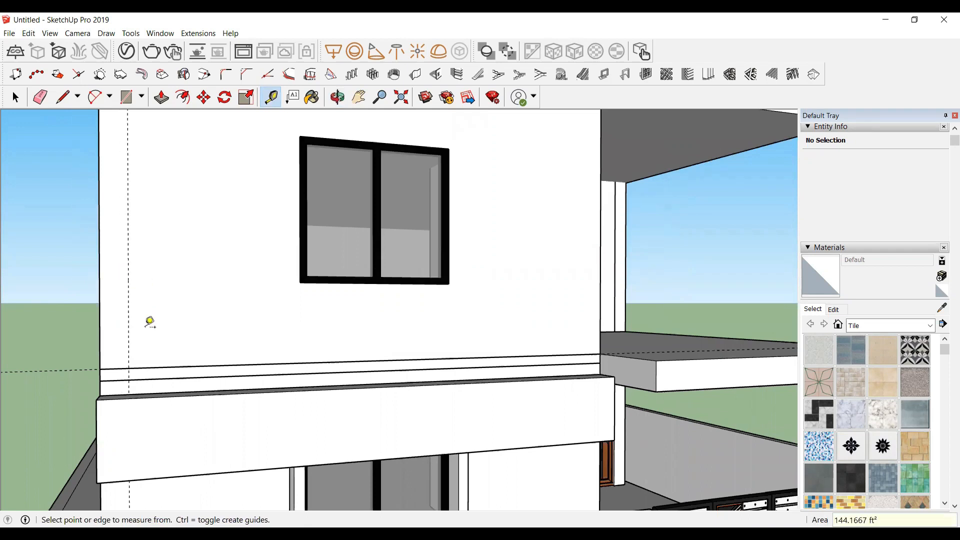
Step: Create a horizontal guide about 1' 6 1/2" below the top edge of the upper wall
scroll(152, 339, "down", 2)
scroll(151, 346, "down", 1)
left_click(128, 385)
scroll(139, 145, "up", 1)
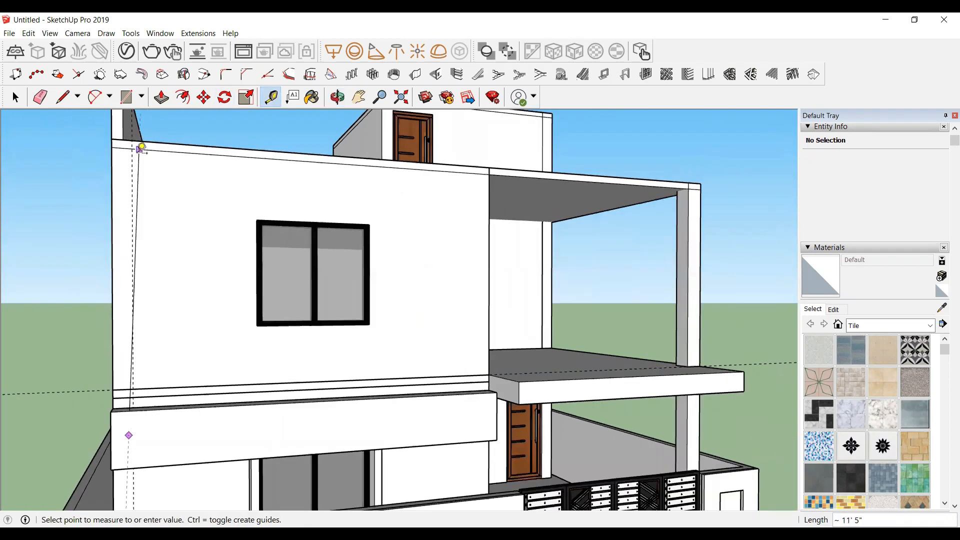
left_click(143, 169)
left_click(157, 142)
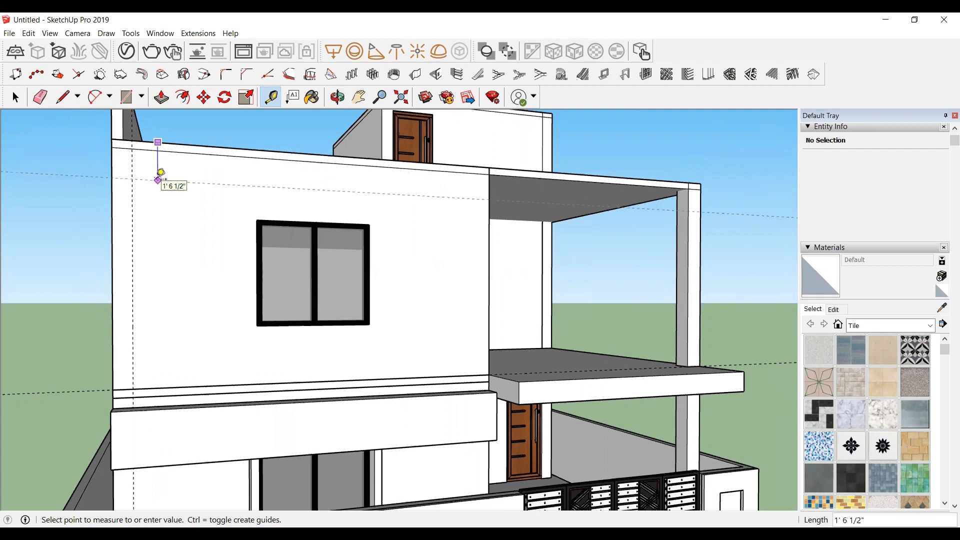
left_click(161, 173)
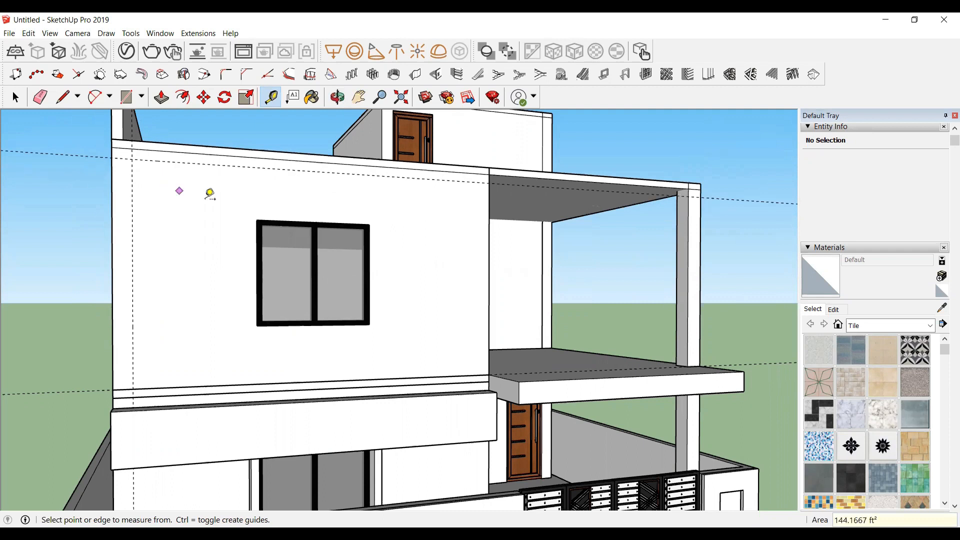
Step: Draw a rectangle about 16' 7" by 9" across the top of the upper wall down to the horizontal guide
scroll(470, 175, "up", 4)
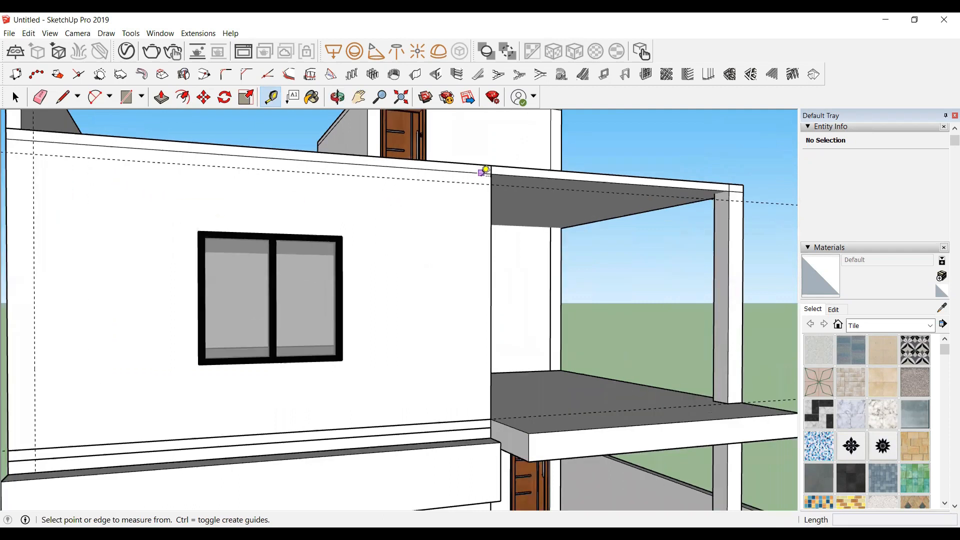
scroll(579, 210, "down", 2)
key("space")
scroll(424, 248, "down", 3)
scroll(415, 246, "up", 2)
scroll(415, 246, "down", 1)
scroll(520, 170, "up", 2)
scroll(520, 170, "up", 2)
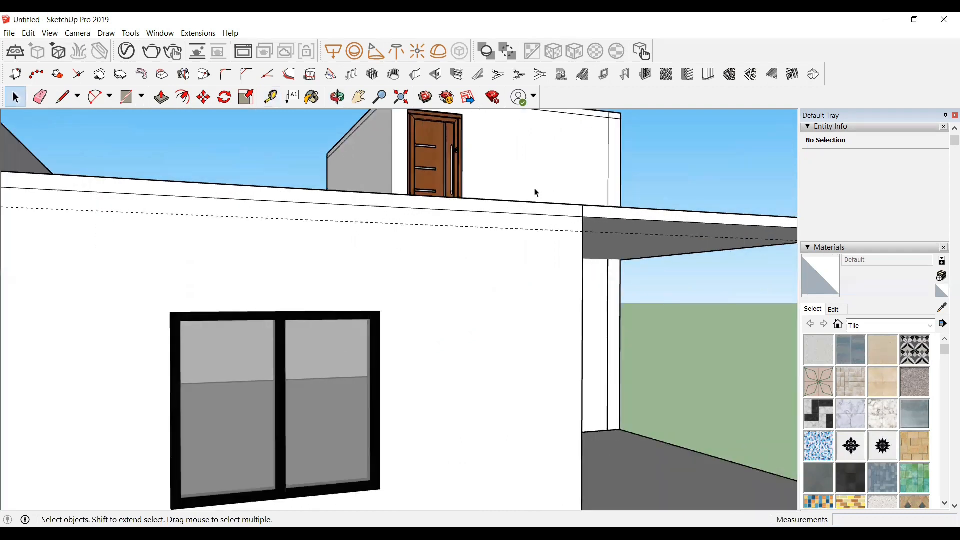
key("r")
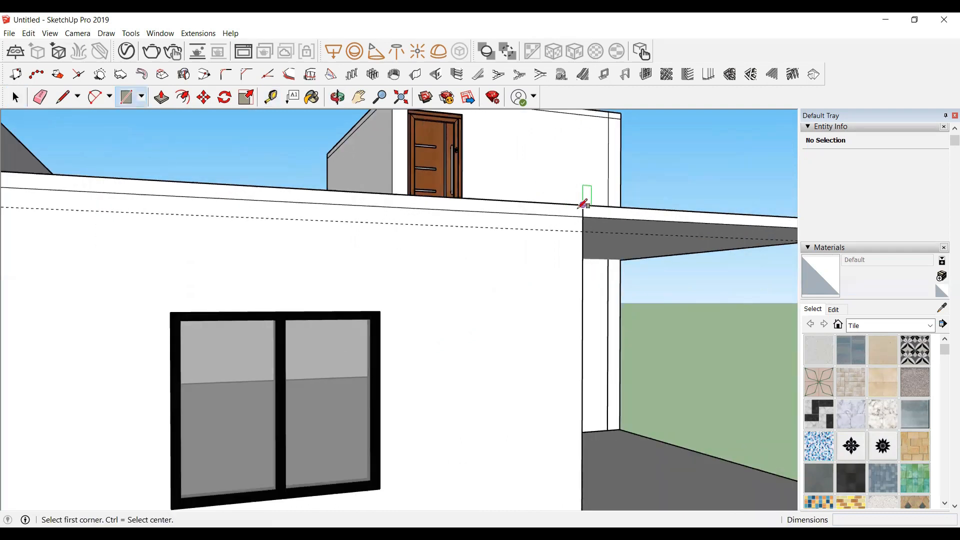
left_click(583, 204)
scroll(380, 210, "down", 2)
scroll(100, 204, "up", 2)
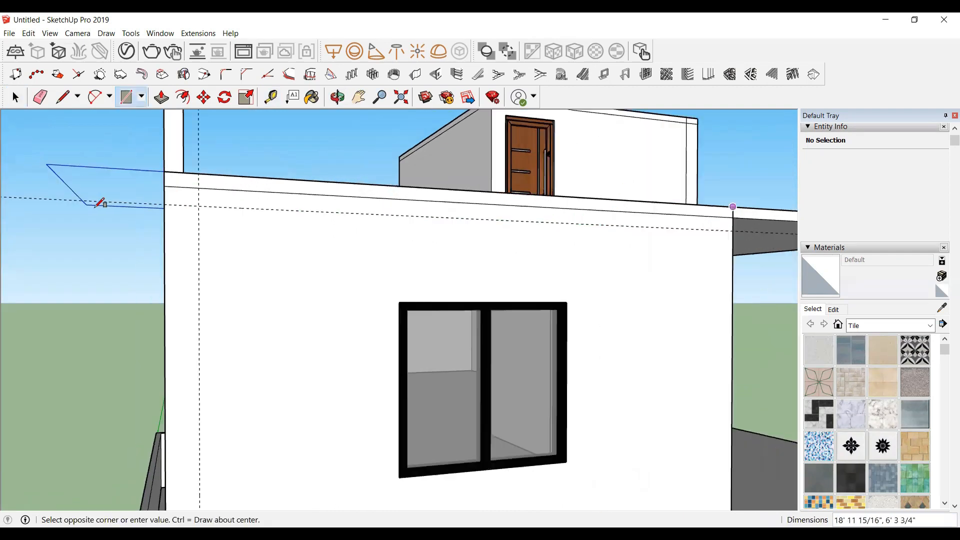
left_click(169, 202)
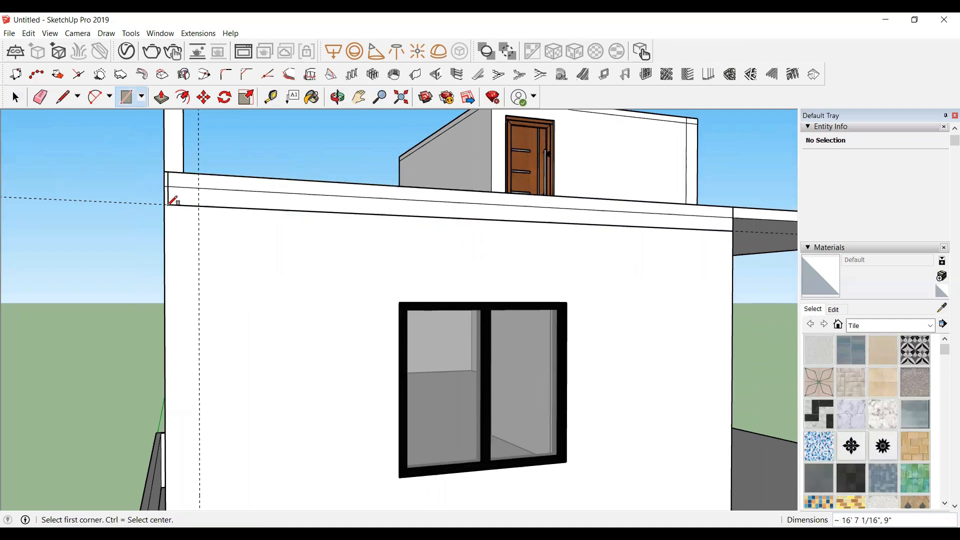
left_click(733, 207)
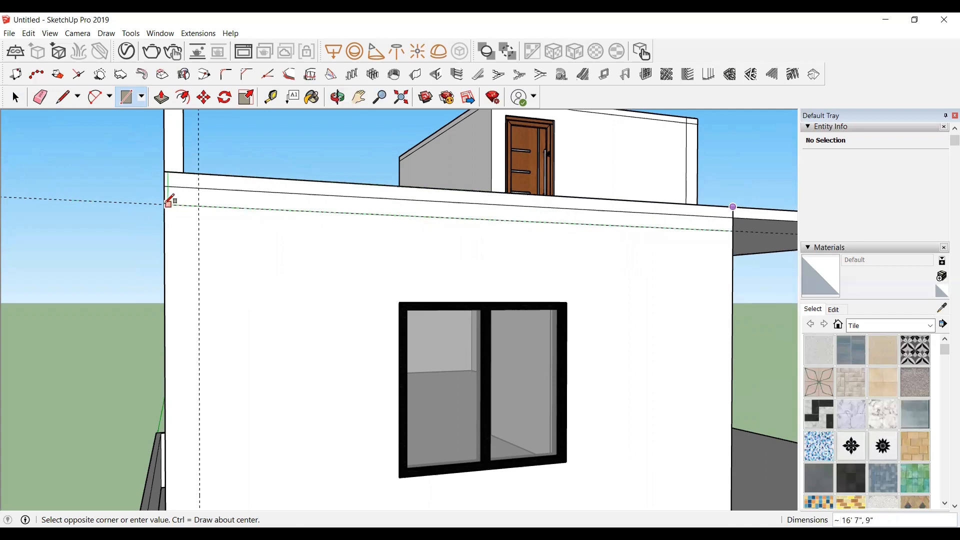
key("space")
Step: Select the new top rectangle and make it a group
left_click(250, 196)
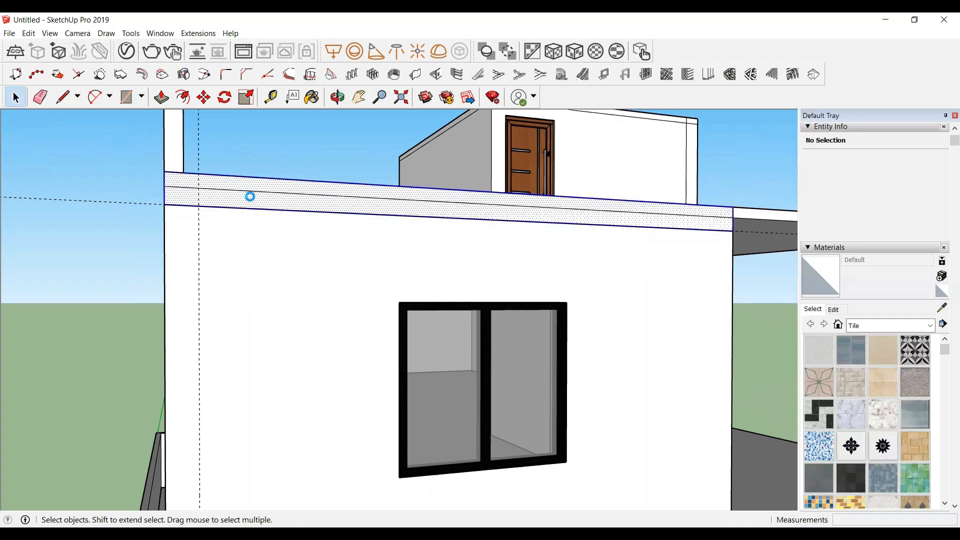
right_click(250, 196)
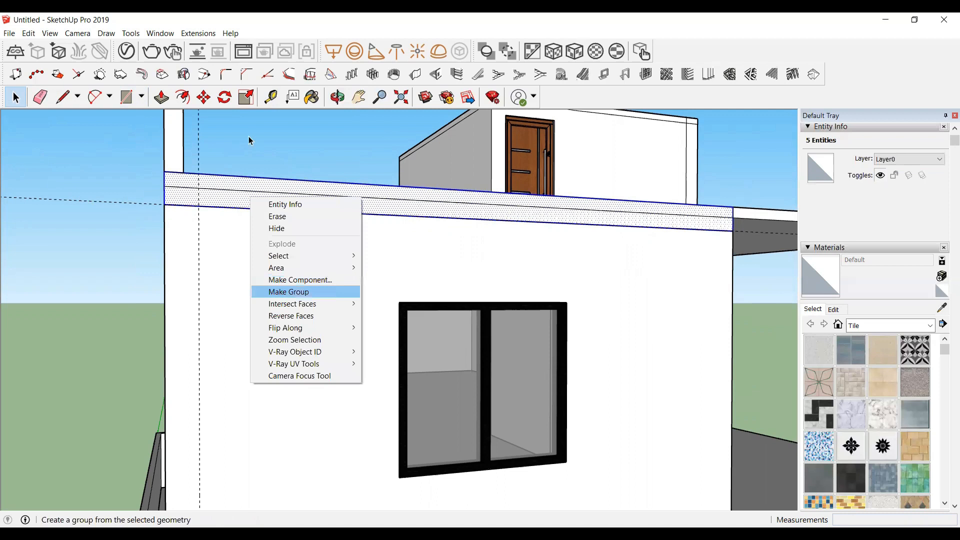
left_click(289, 291)
Step: Inside the group, push/pull the top band out 1' 4" from the wall
left_click(337, 97)
left_click_drag(260, 195, 424, 229)
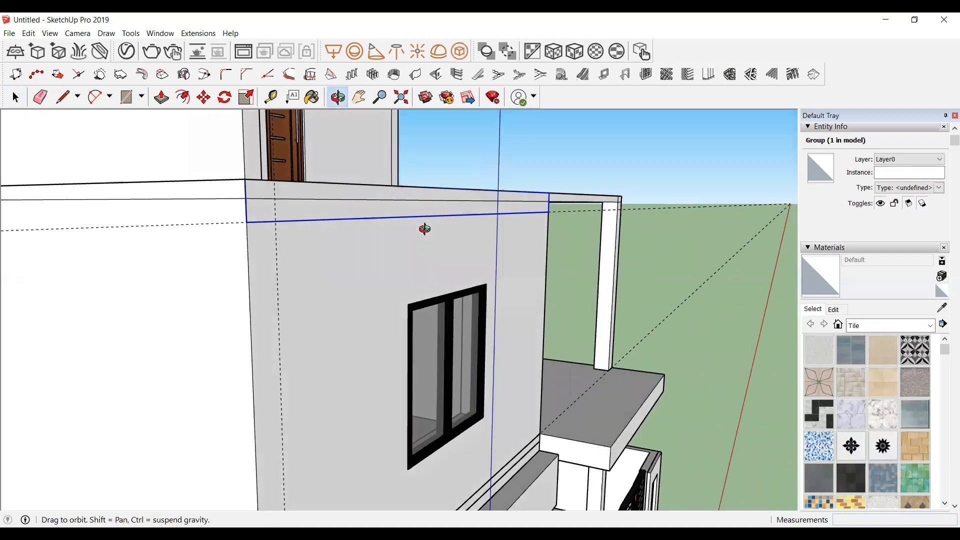
key("space")
double_click(314, 216)
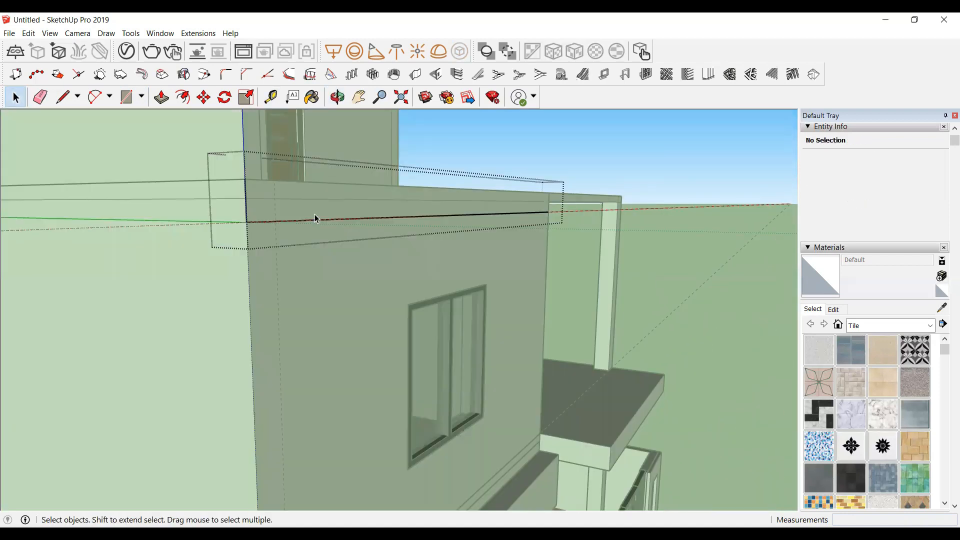
key("p")
left_click(307, 215)
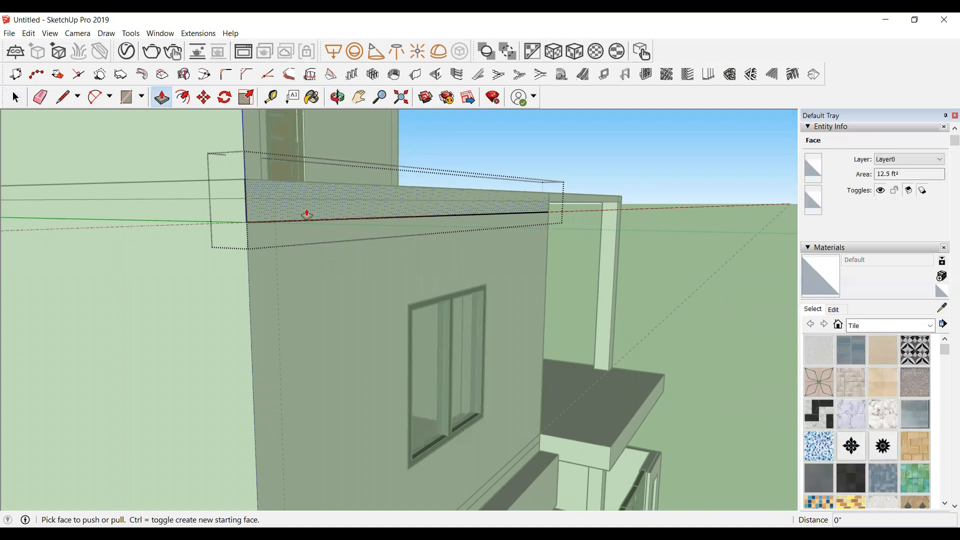
left_click(307, 215)
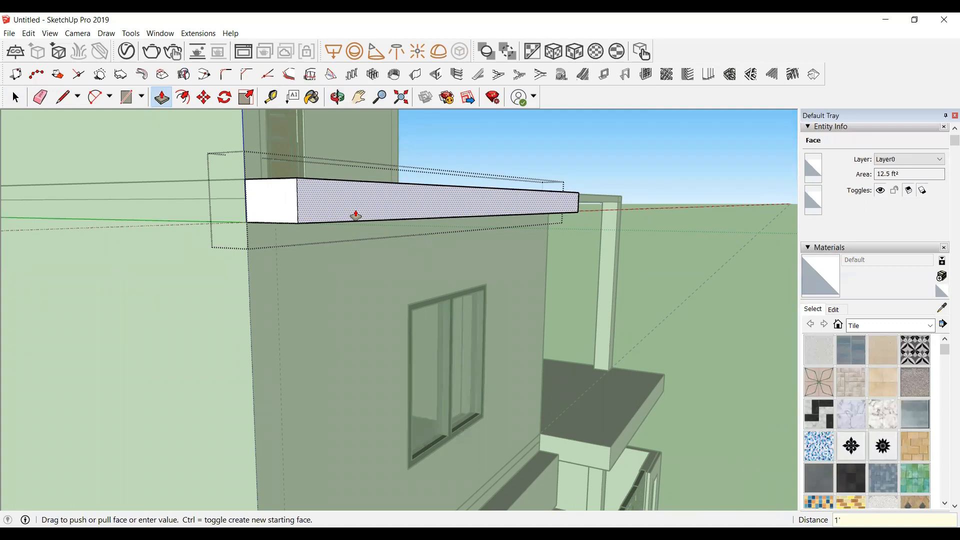
key("Return")
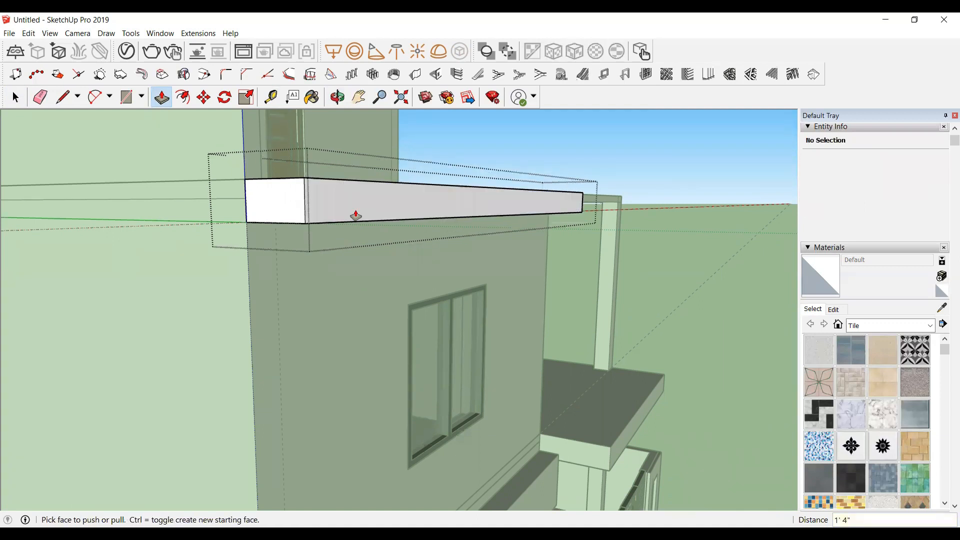
Step: Draw a rectangle about 1' 4" by 8 9/16" on the band's underside at its left end
scroll(360, 216, "down", 2)
key("space")
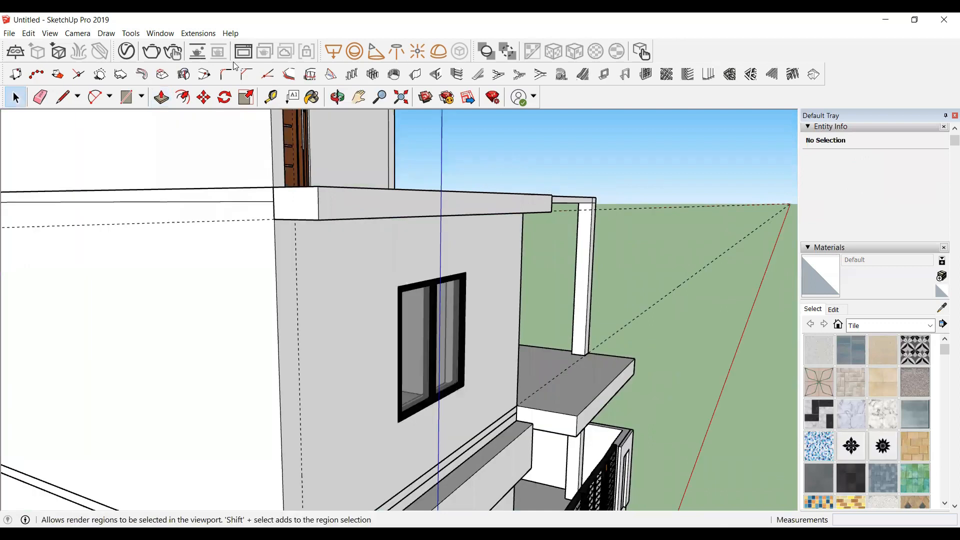
left_click(337, 98)
left_click_drag(369, 345, 199, 150)
scroll(199, 150, "up", 5)
scroll(232, 145, "down", 3)
key("space")
left_click(247, 151)
scroll(244, 148, "up", 3)
scroll(204, 288, "down", 2)
scroll(189, 148, "up", 4)
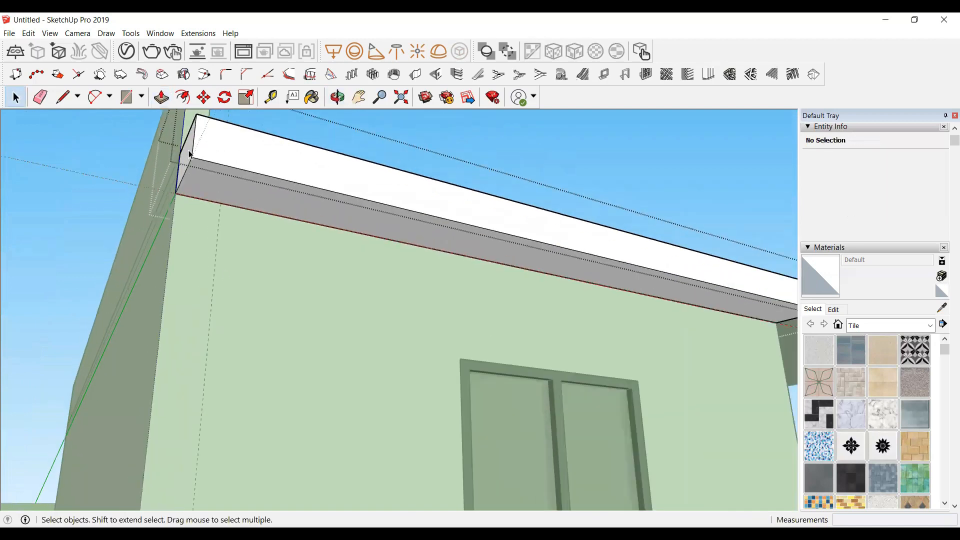
key("r")
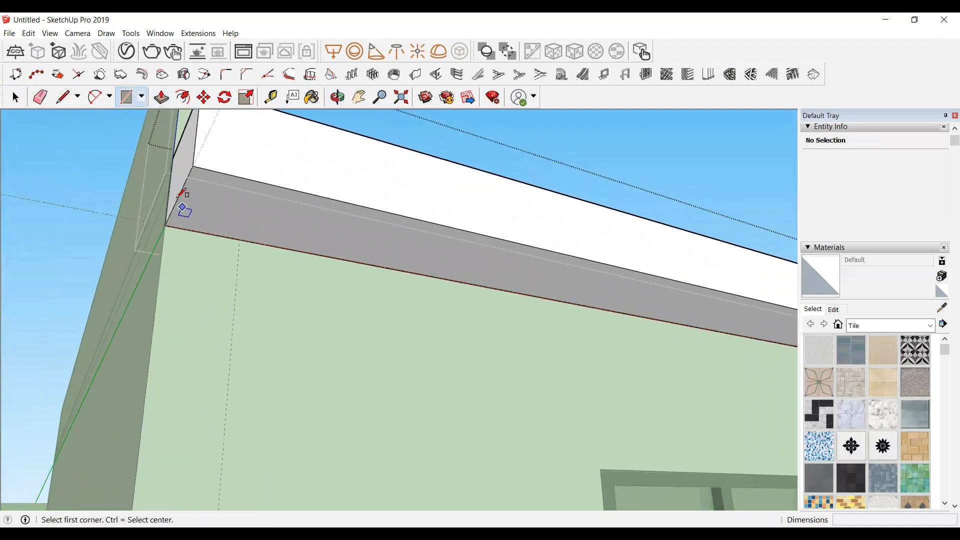
left_click(193, 166)
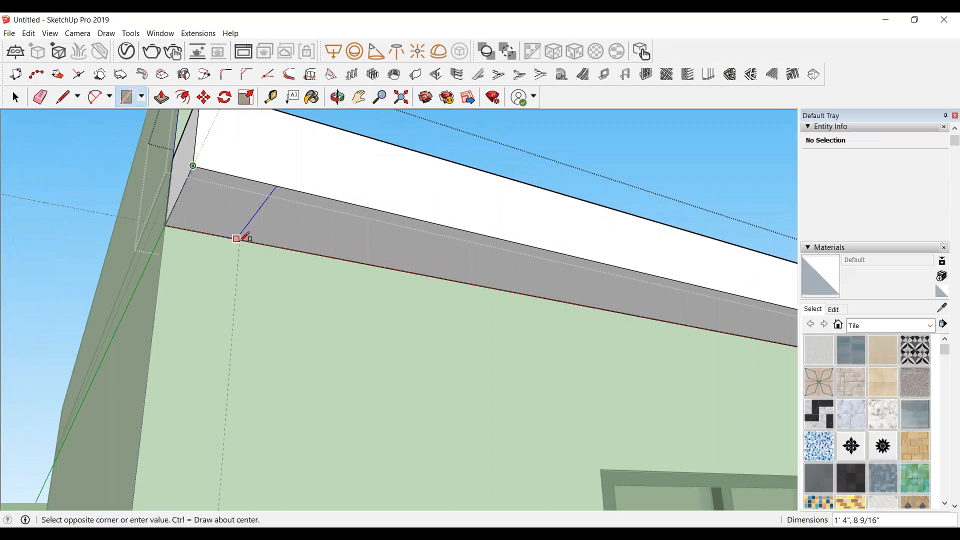
left_click(236, 218)
Step: Push/pull the end rectangle down about 9' 7" to form a vertical side band along the wall's left edge
key("space")
left_click(230, 202)
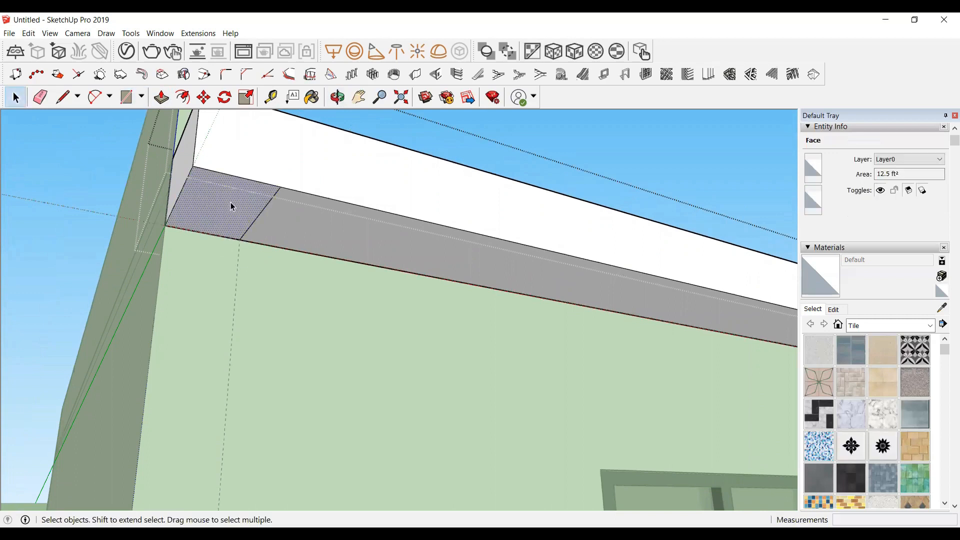
key("p")
left_click_drag(230, 202, 208, 304)
scroll(208, 303, "down", 10)
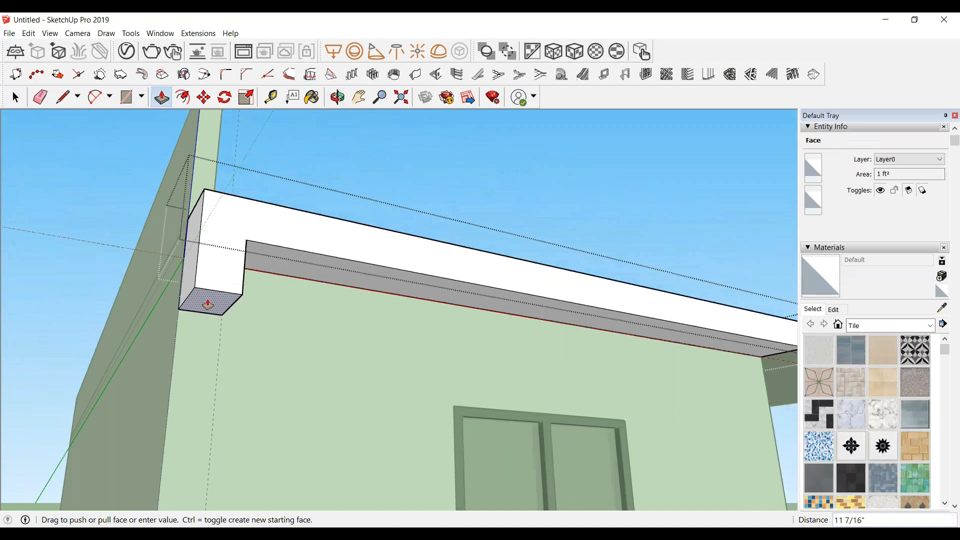
scroll(227, 397, "up", 5)
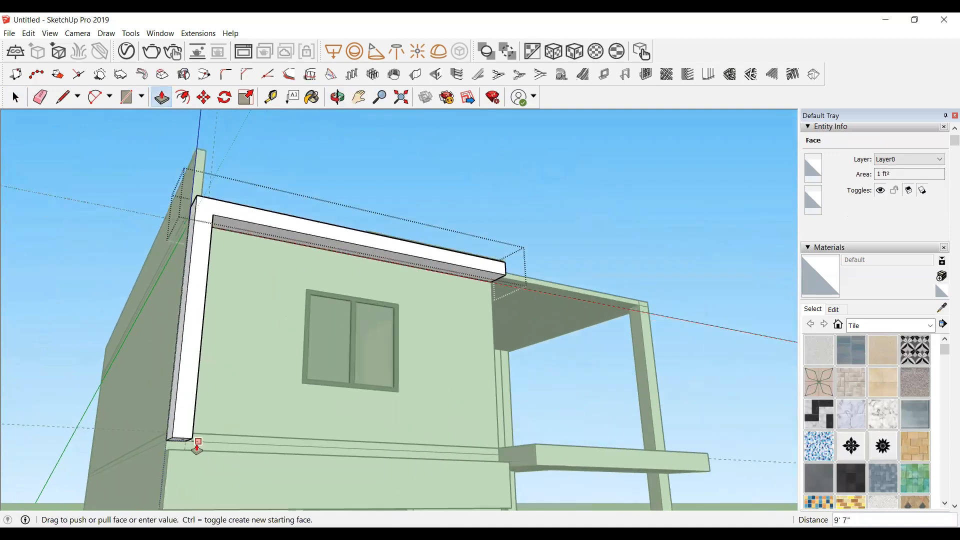
left_click(185, 454)
key("space")
Step: Draw a 1' square rectangle at the bottom of the side band's inner face
left_click(289, 177)
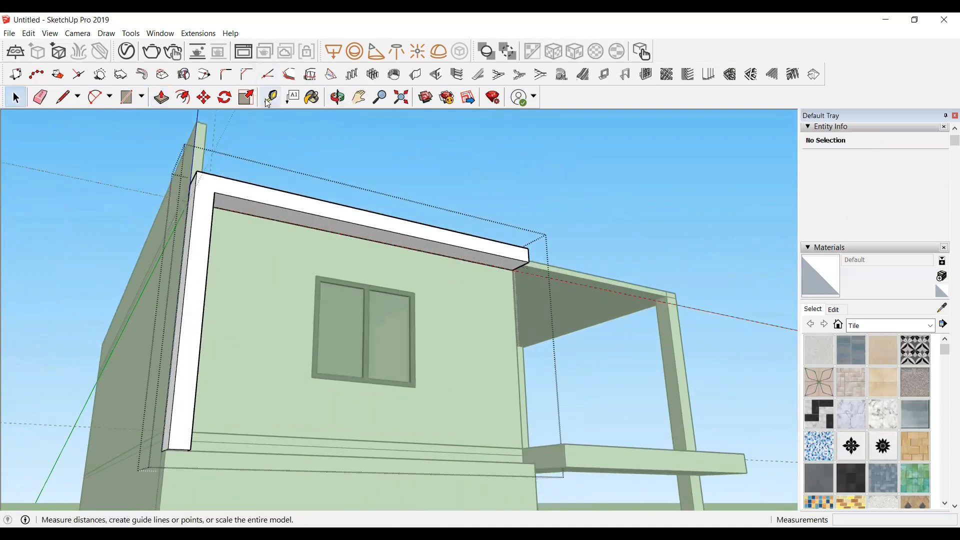
left_click(345, 100)
left_click_drag(317, 328, 134, 466)
scroll(268, 428, "up", 5)
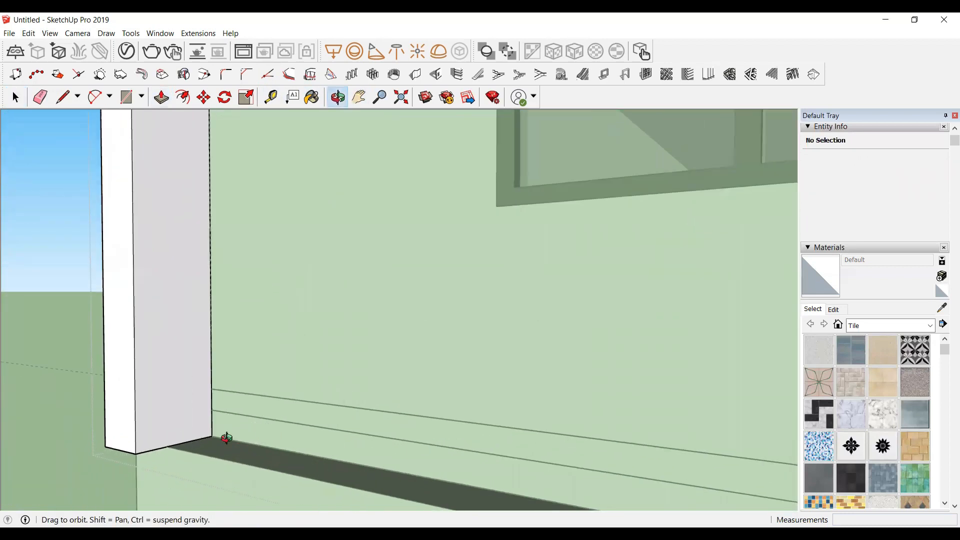
scroll(225, 438, "up", 3)
key("r")
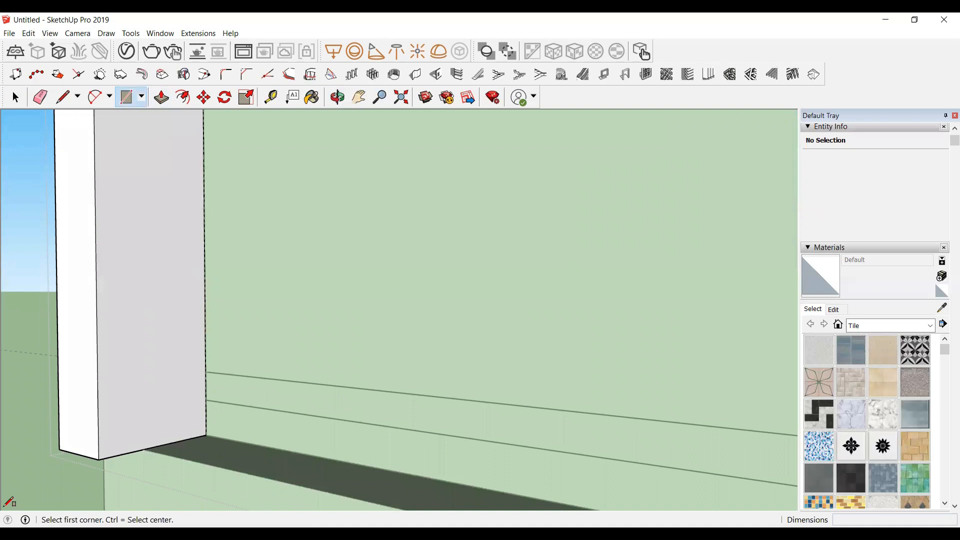
left_click(99, 459)
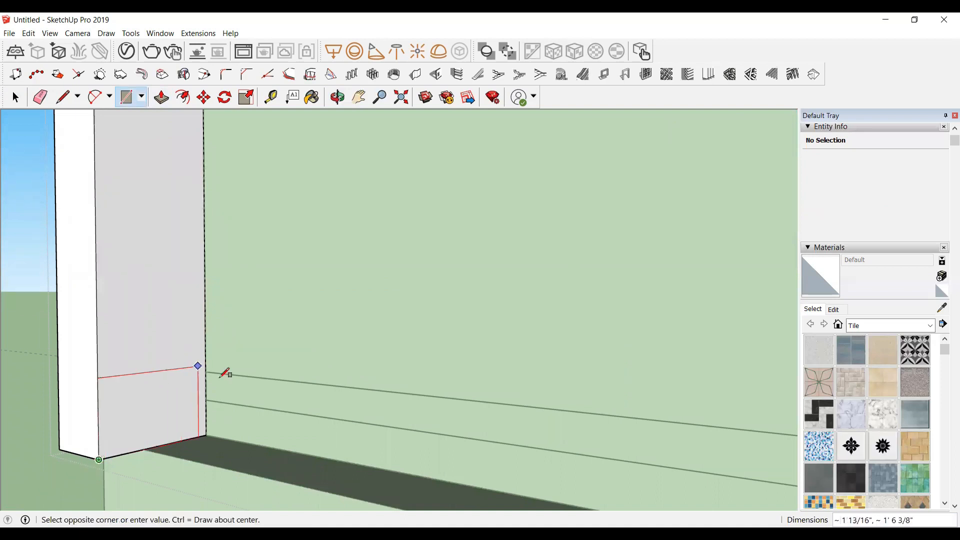
left_click(206, 371)
Step: Push/pull the square about 15' 11" along the wall to form the bottom band of the frame
key("space")
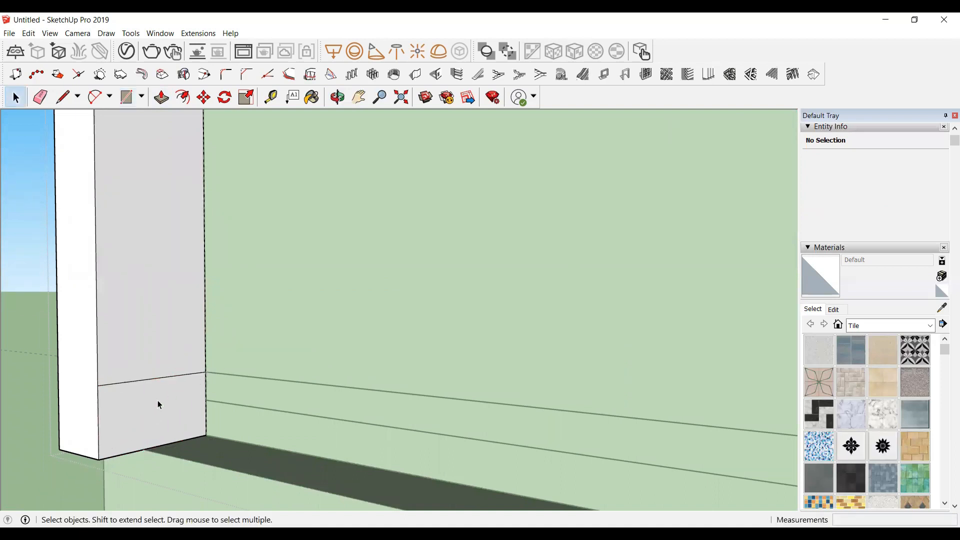
left_click(157, 400)
key("p")
scroll(294, 420, "down", 9)
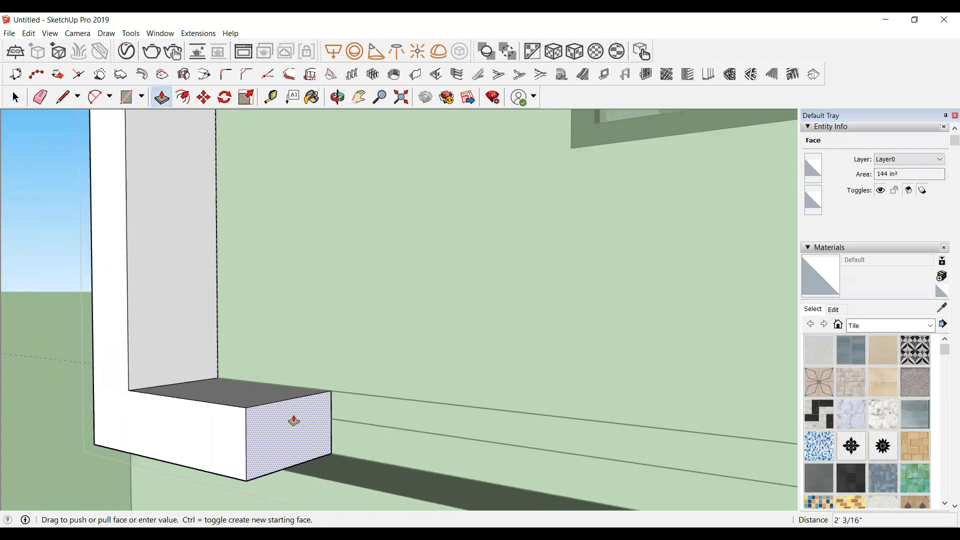
scroll(355, 433, "down", 1)
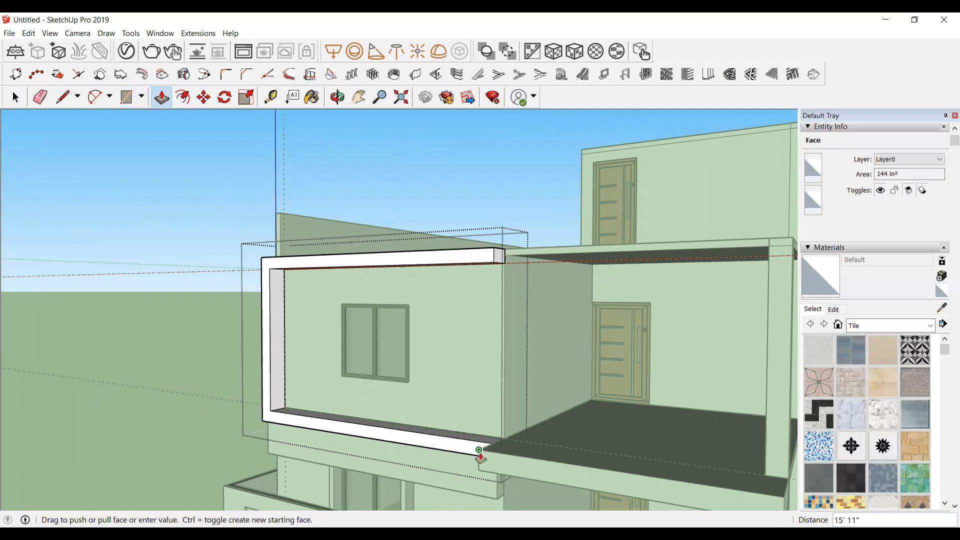
left_click(480, 456)
key("space")
scroll(379, 418, "down", 4)
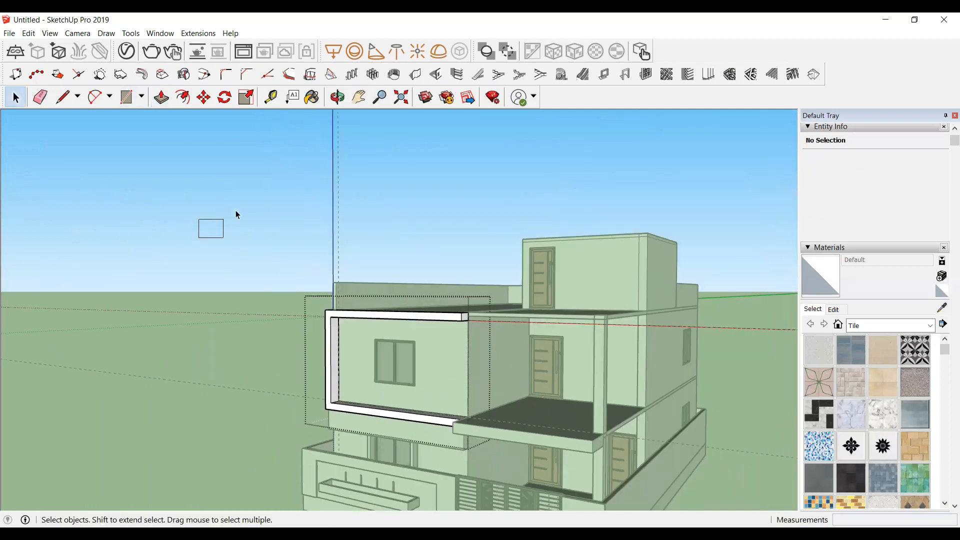
left_click(274, 244)
scroll(377, 405, "down", 4)
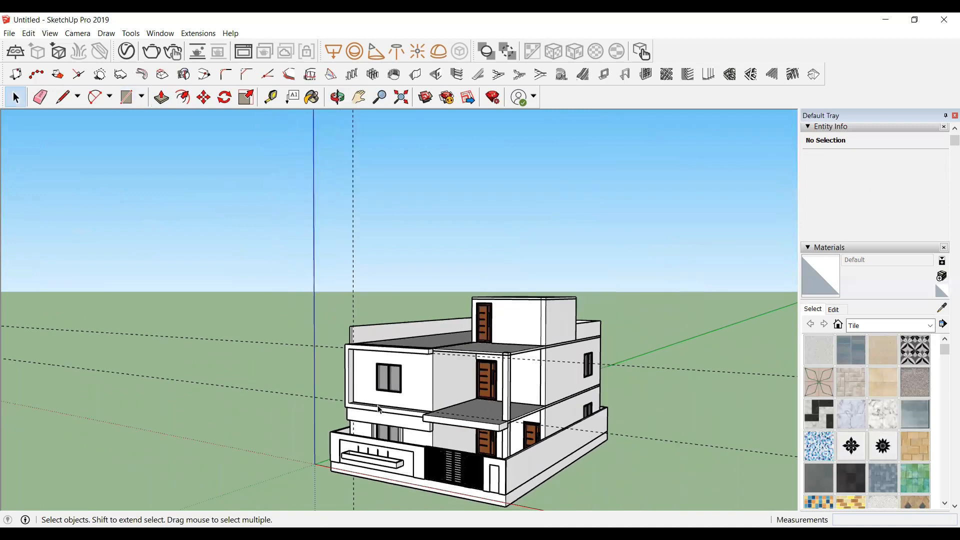
Step: Orbit around the house and compare it with the reference image of the finished design
left_click(337, 97)
left_click_drag(321, 365, 490, 352)
scroll(461, 368, "up", 4)
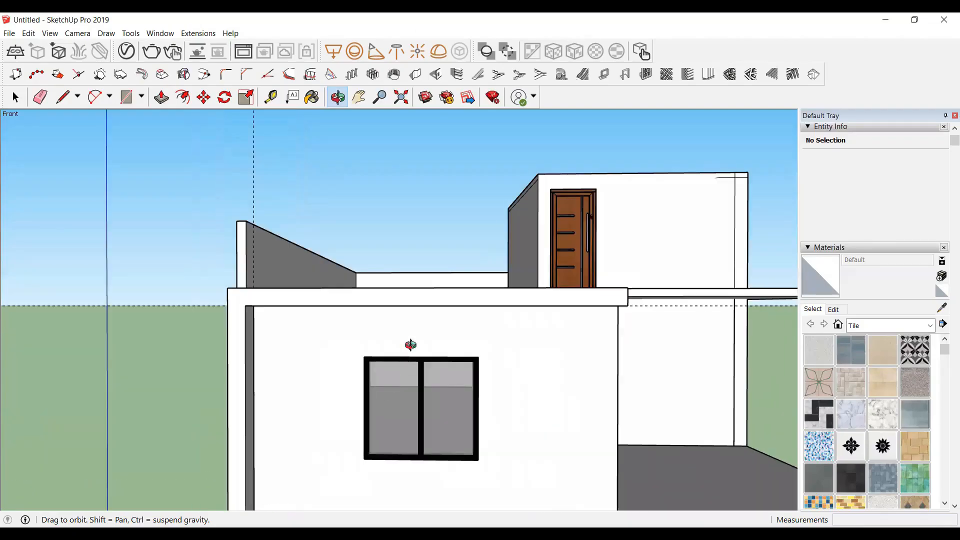
scroll(377, 317, "up", 2)
scroll(376, 322, "down", 2)
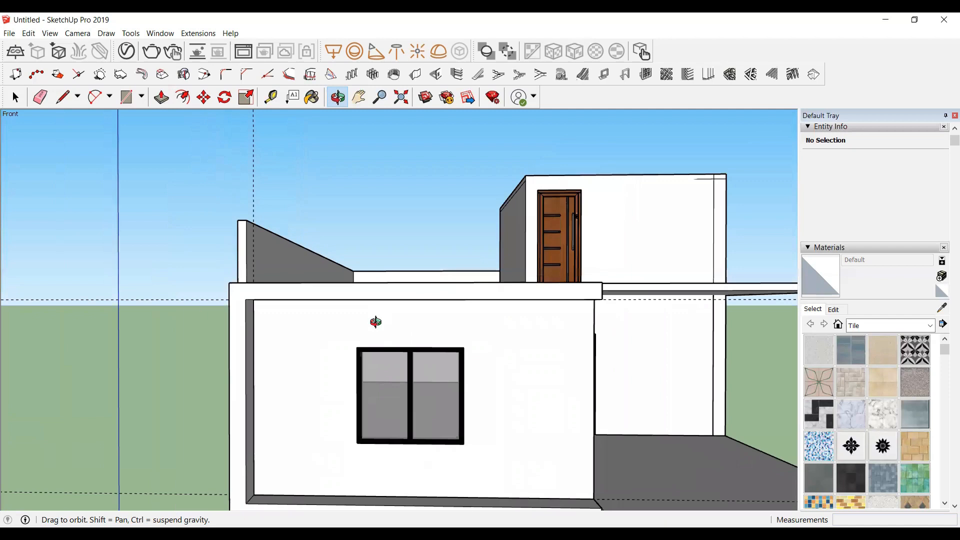
scroll(375, 322, "down", 1)
Step: Offset a guide 4" above the top edge of the side wall's window
middle_click_drag(377, 394, 351, 419)
scroll(375, 360, "up", 4)
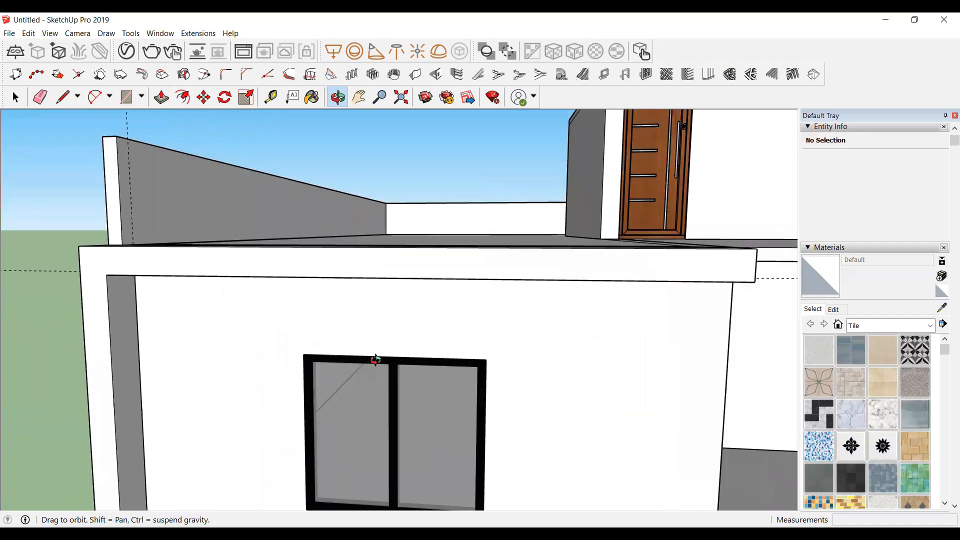
scroll(376, 360, "up", 2)
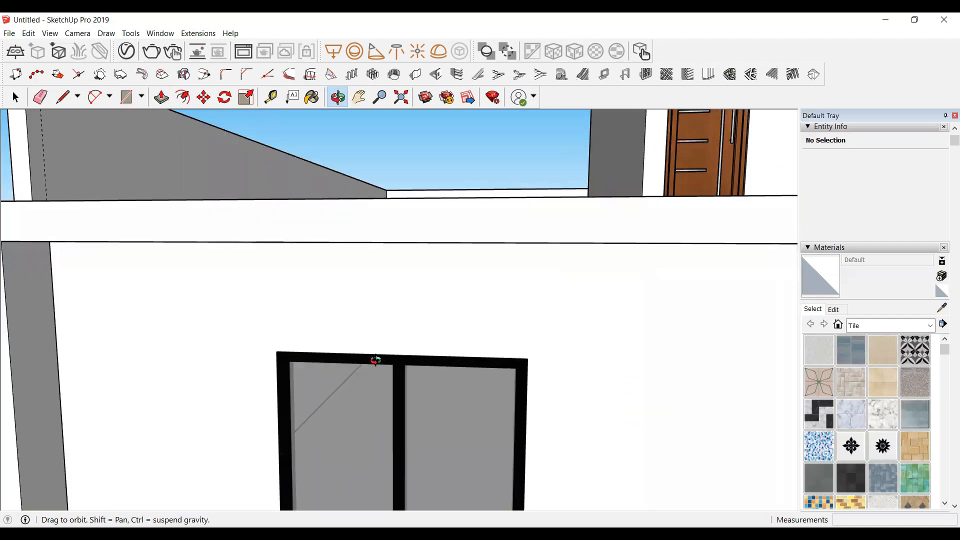
key("t")
scroll(388, 352, "up", 2)
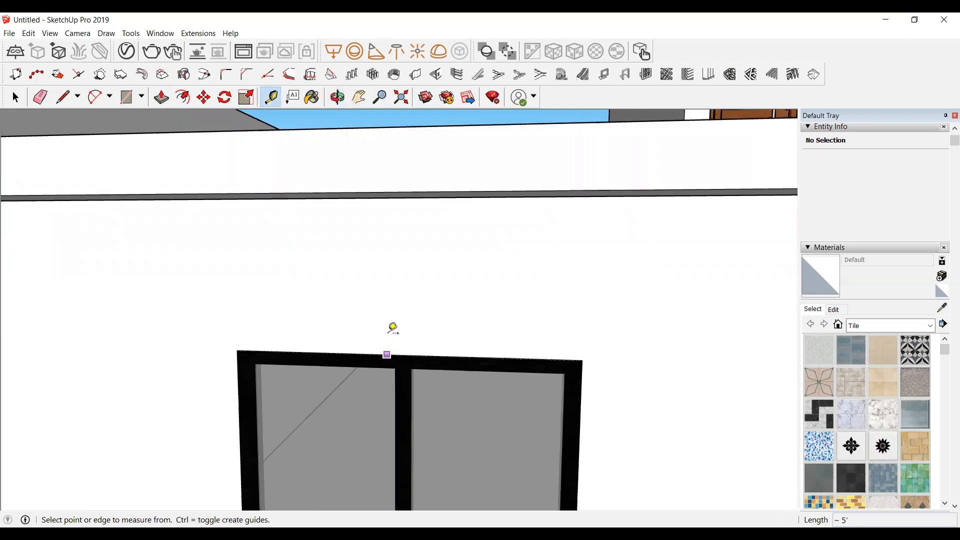
left_click(387, 354)
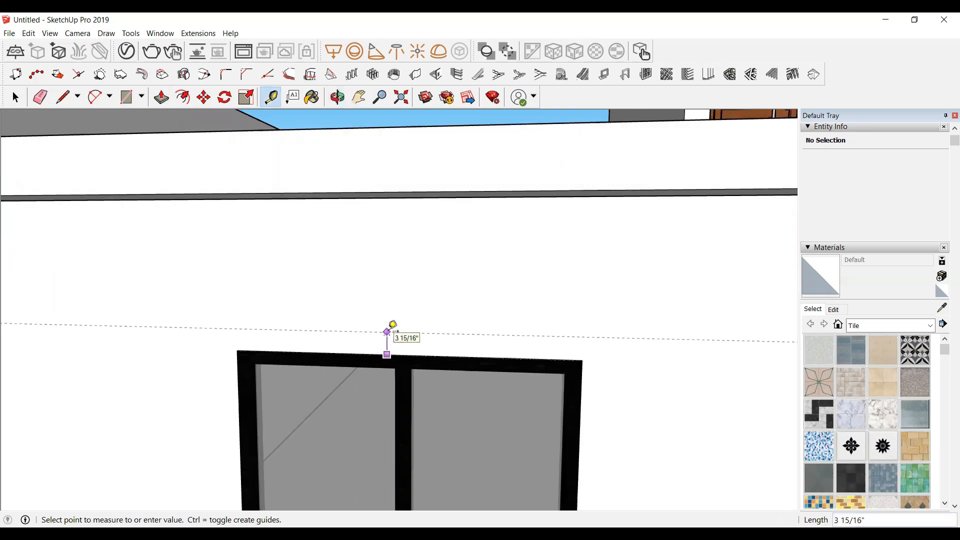
type("4")
key("Return")
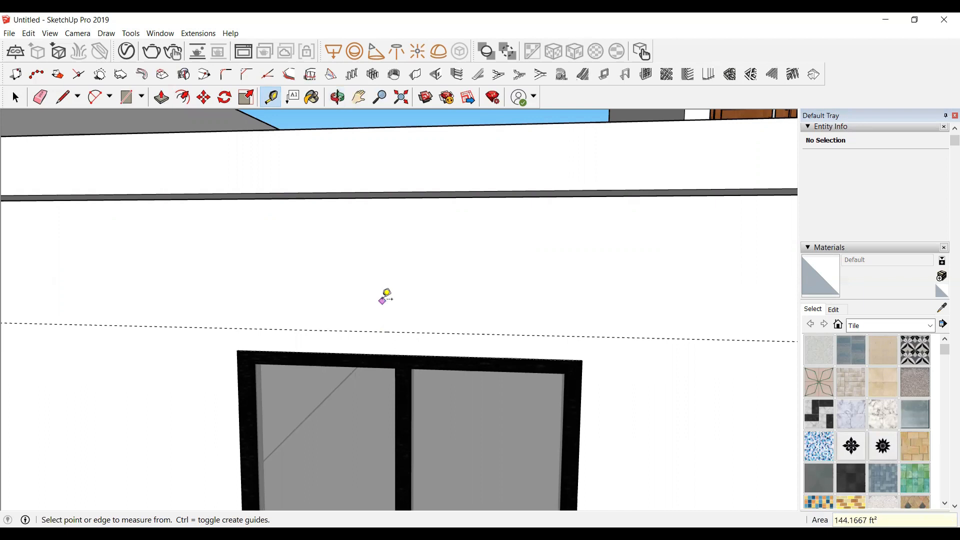
Step: Offset guides 4" beyond the window's right and left edges
scroll(384, 296, "down", 4)
scroll(479, 410, "up", 2)
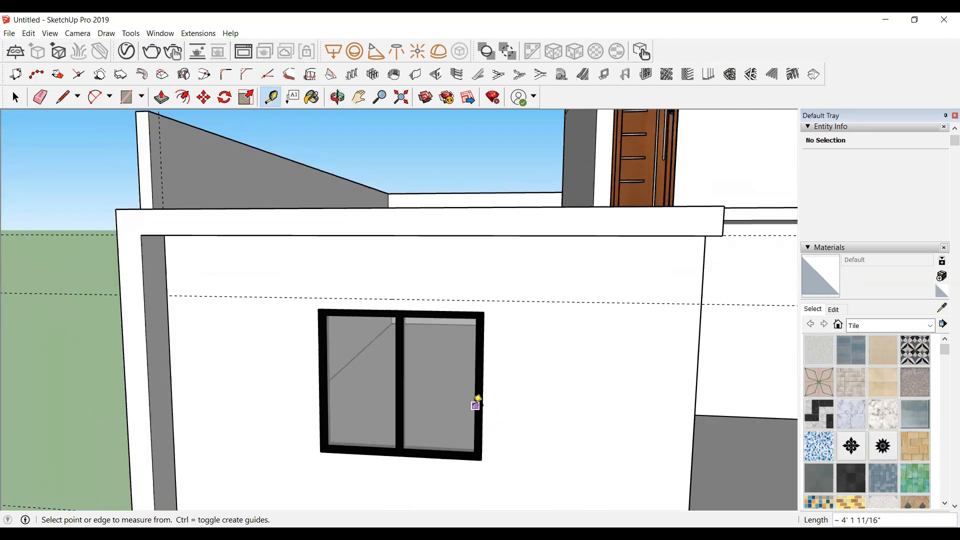
left_click(480, 402)
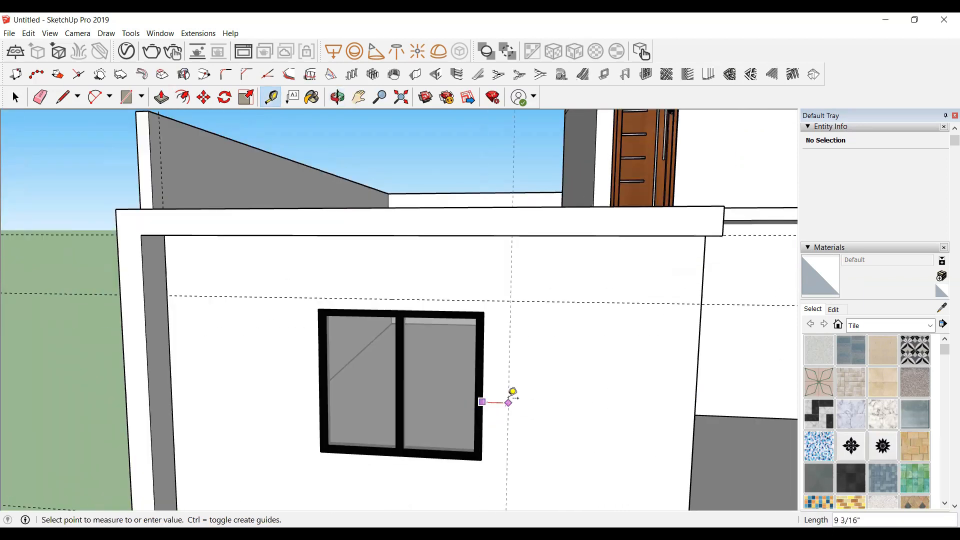
type("4")
key("Return")
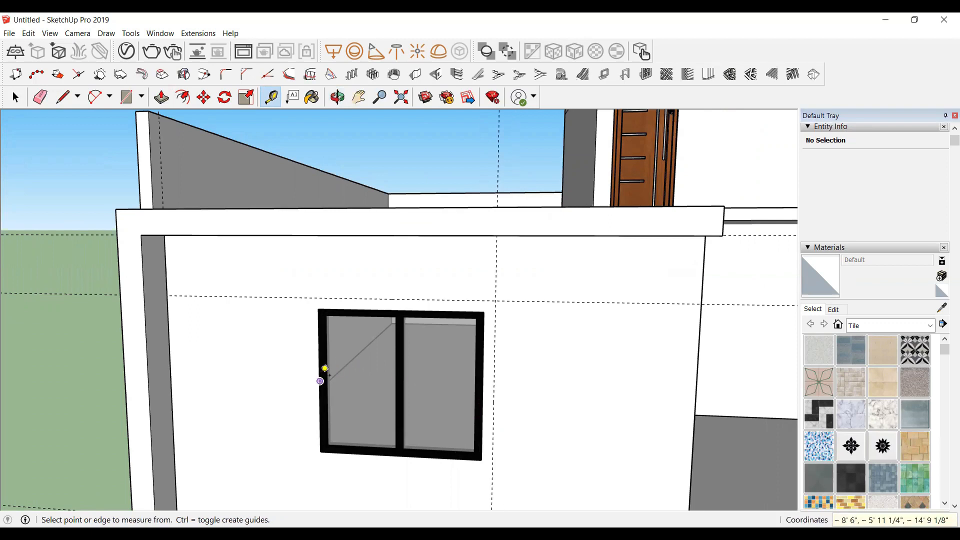
left_click(320, 380)
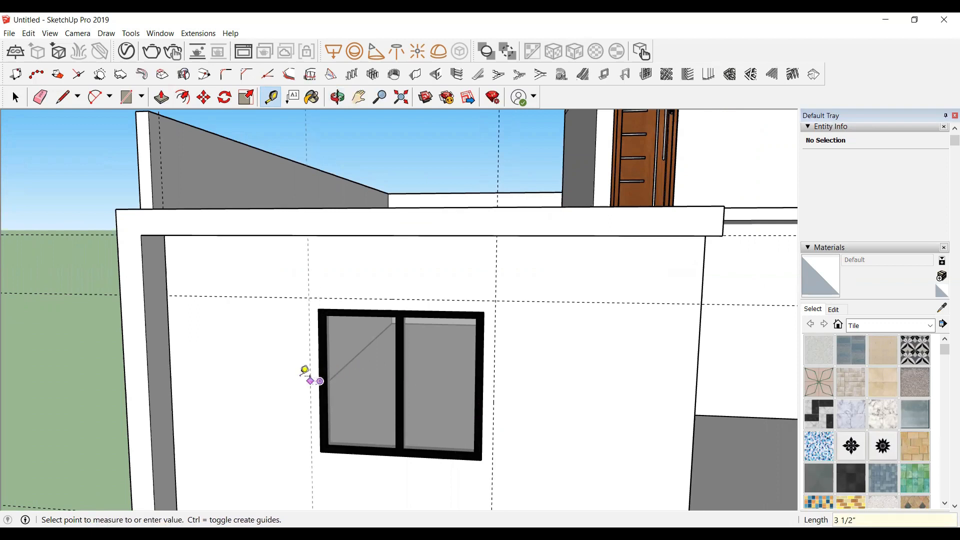
type("4")
key("Return")
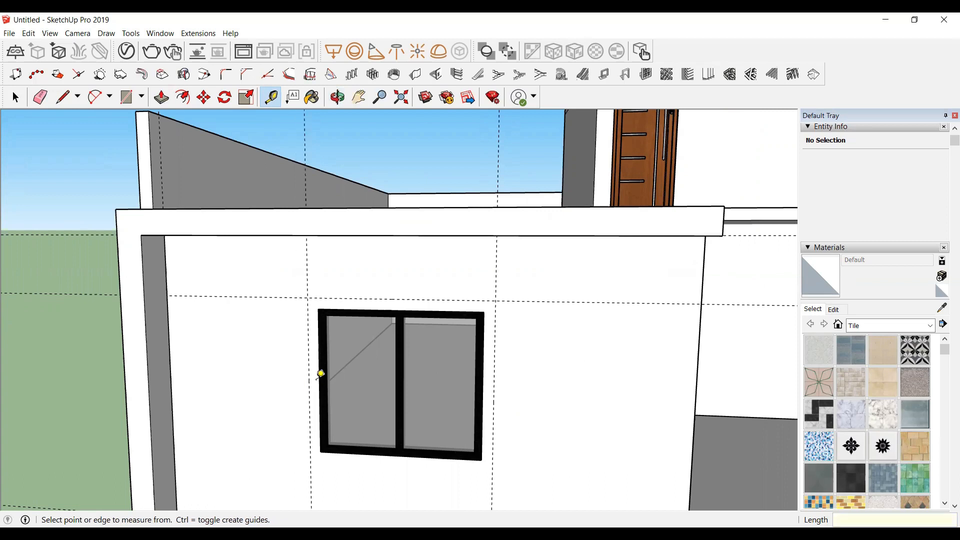
Step: Offset a guide 4" below the window's bottom edge
scroll(345, 465, "down", 3)
scroll(338, 400, "up", 5)
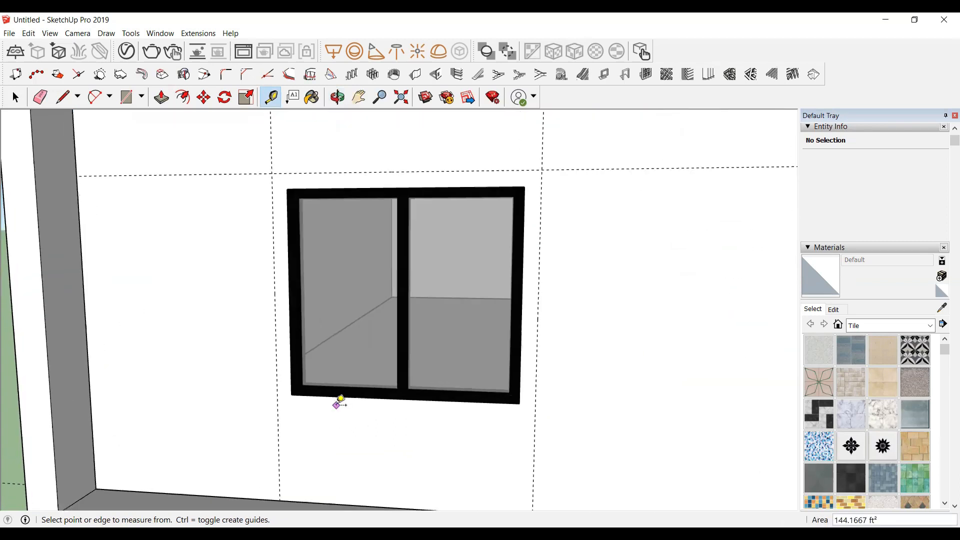
left_click(338, 396)
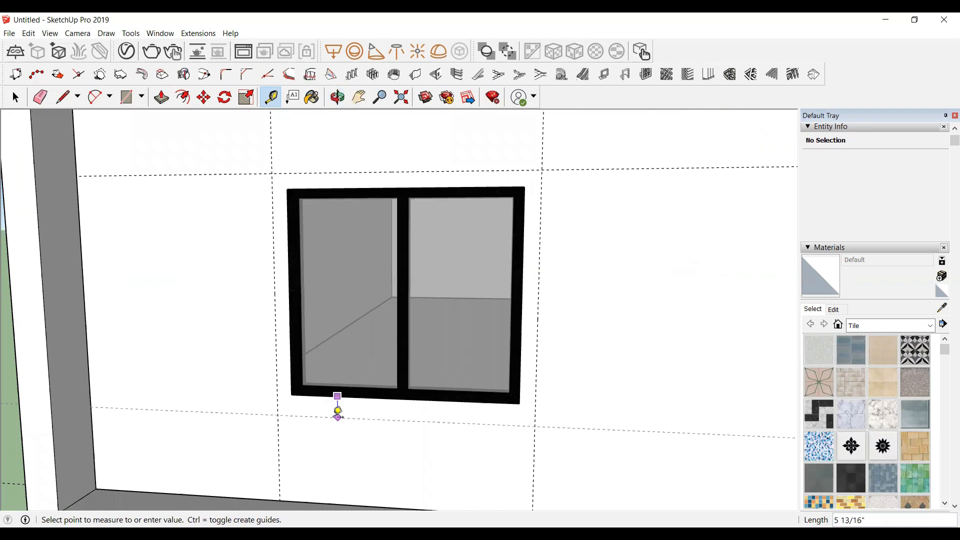
type("4")
key("Return")
scroll(338, 416, "down", 4)
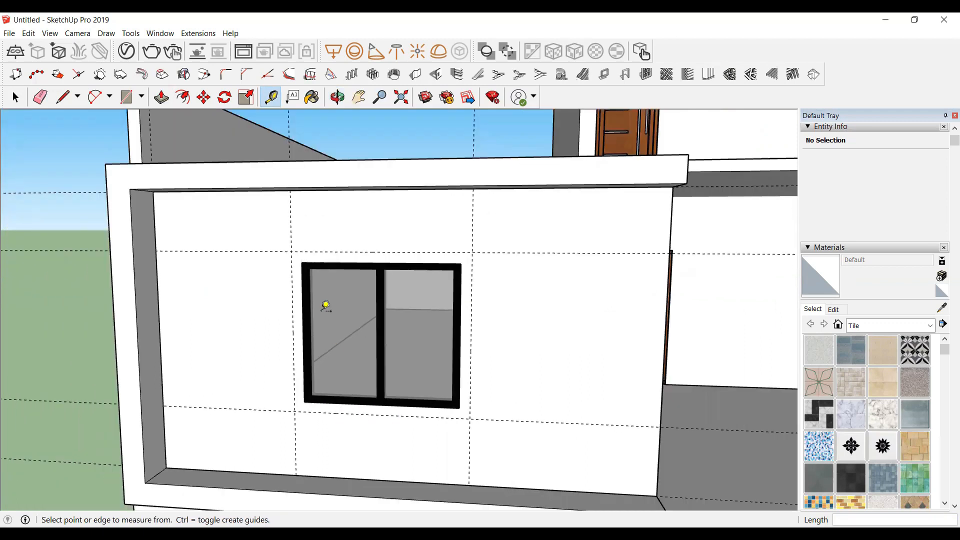
Step: Draw a rectangle about 5' 2" by 4" between the left guide and the window's left edge
scroll(325, 308, "up", 2)
double_click(325, 307)
key("space")
scroll(240, 345, "up", 1)
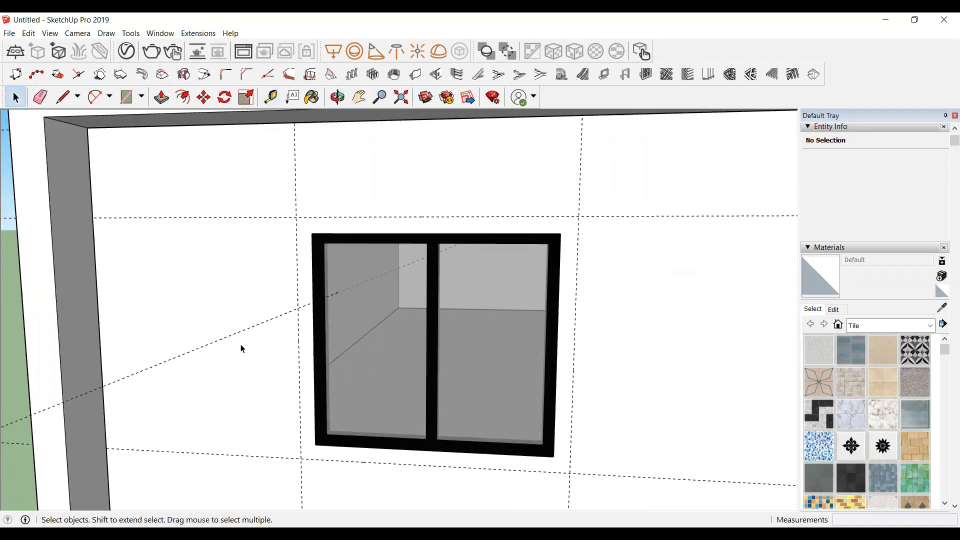
scroll(302, 249, "up", 2)
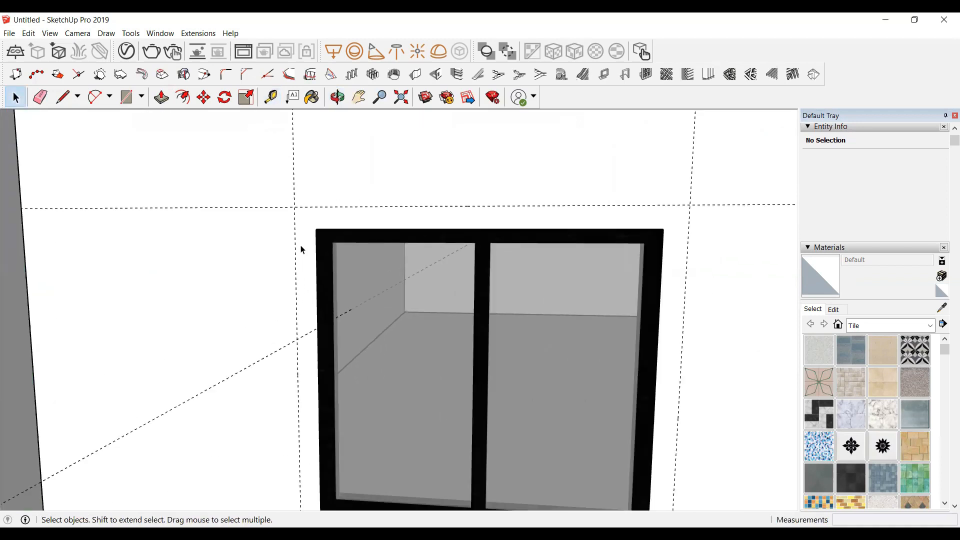
key("r")
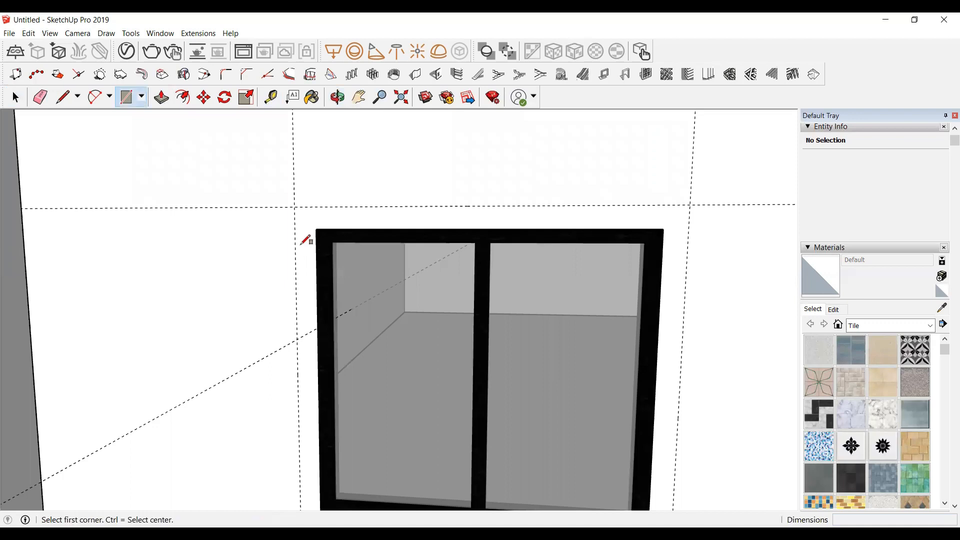
left_click(295, 205)
scroll(287, 304, "down", 2)
scroll(303, 452, "up", 3)
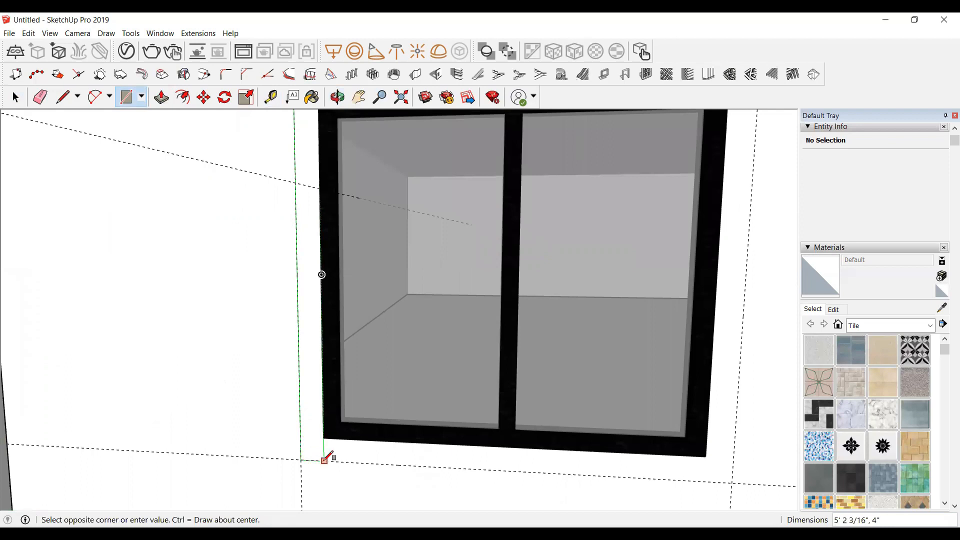
left_click(323, 461)
key("space")
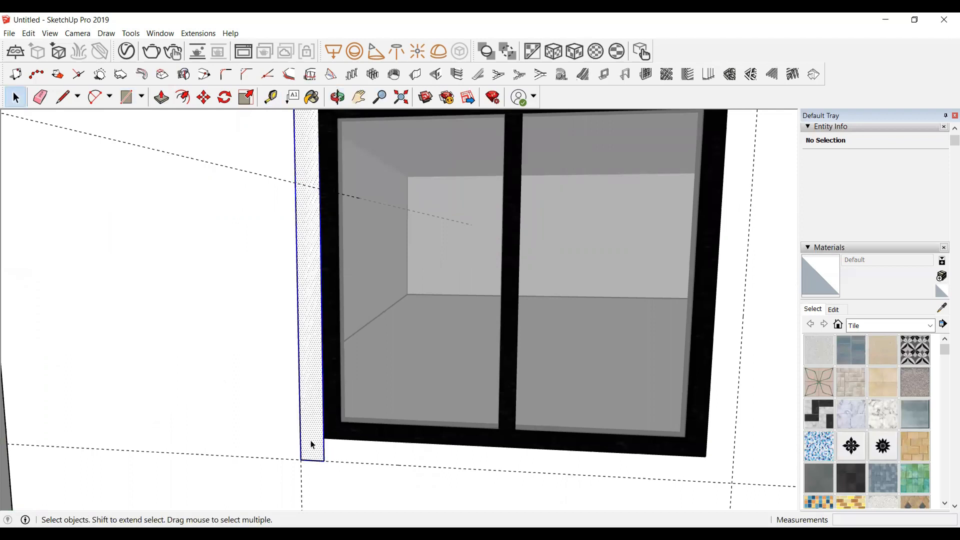
Step: Make the rectangle a group and open the group for editing
right_click(312, 444)
left_click(363, 349)
scroll(169, 424, "down", 3)
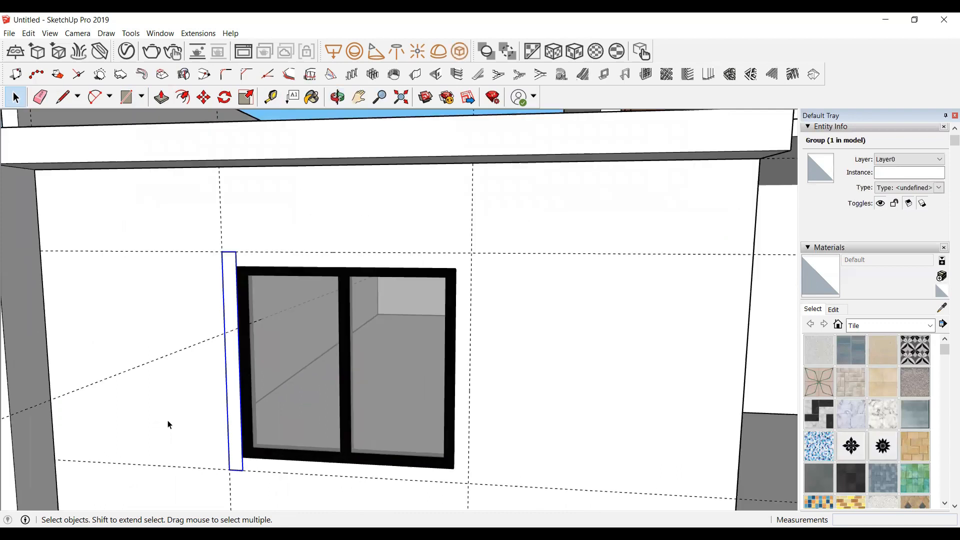
double_click(228, 281)
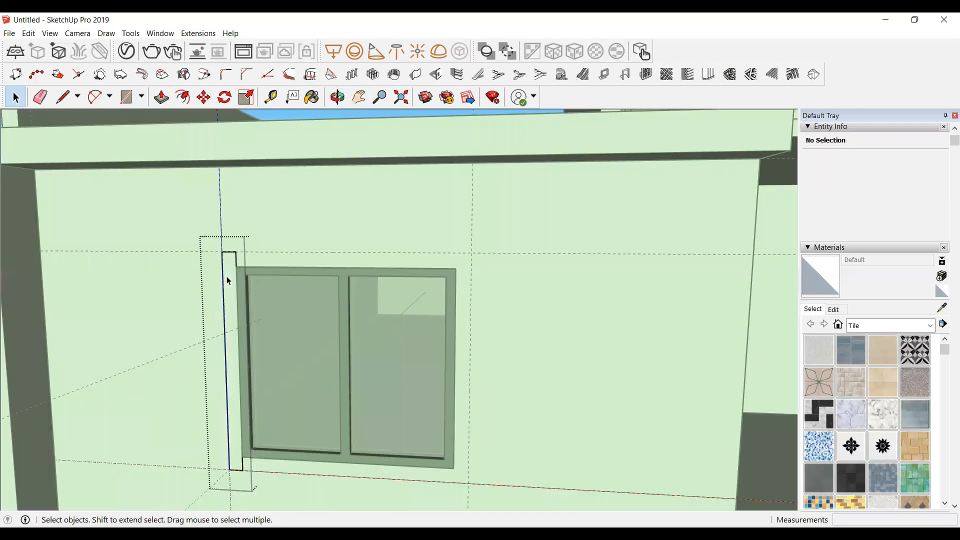
Step: Push/pull the rectangle outward 1' to form the left jamb of the window surround
key("p")
left_click_drag(213, 292, 187, 303)
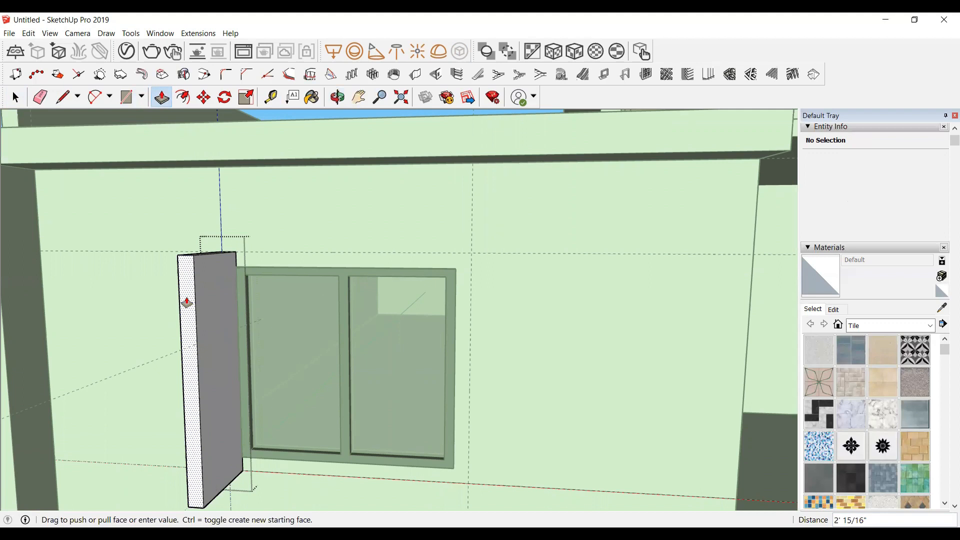
left_click_drag(187, 302, 189, 300)
scroll(200, 315, "down", 5)
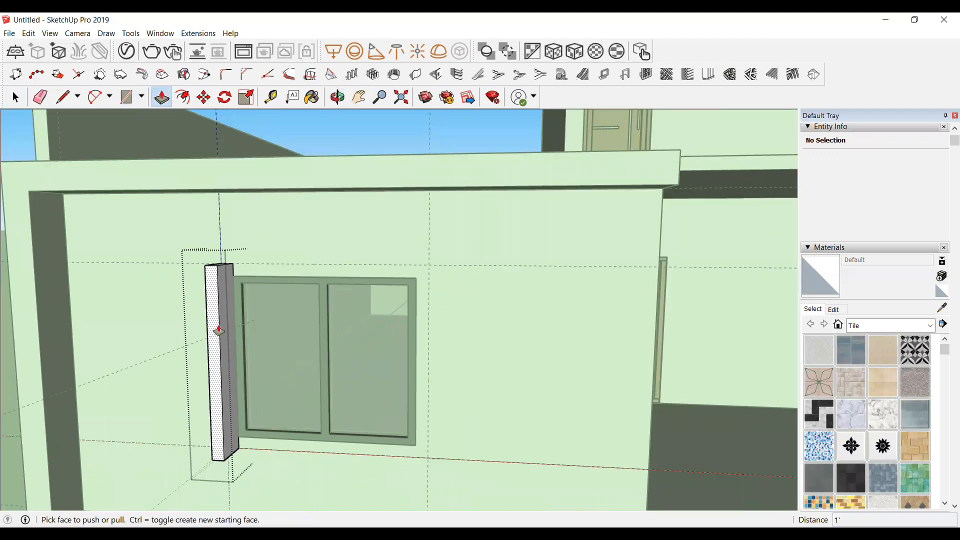
key("space")
Step: Draw a rectangle about 1' by 4 3/16" at the top of the jamb's inner side face
left_click(337, 102)
left_click_drag(112, 376, 34, 378)
scroll(188, 300, "up", 5)
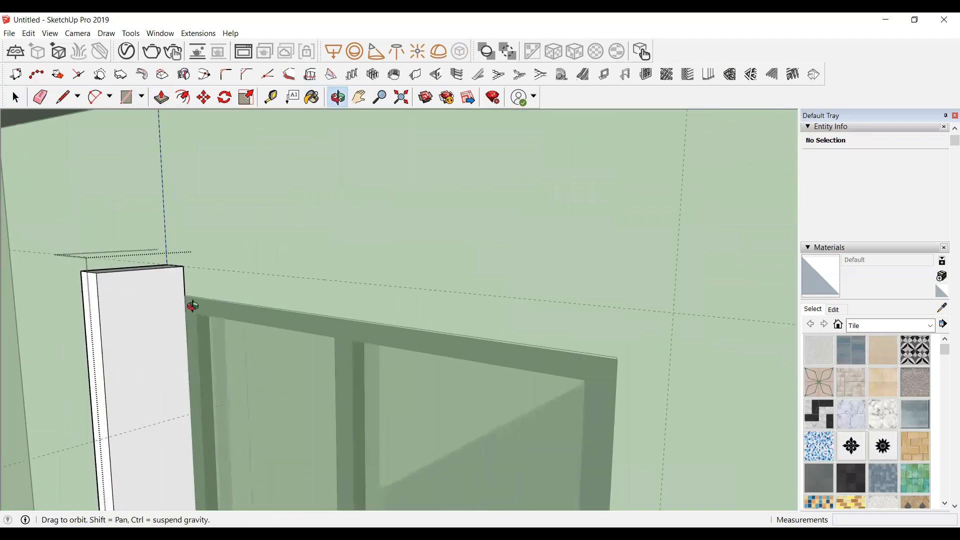
key("space")
left_click(113, 284)
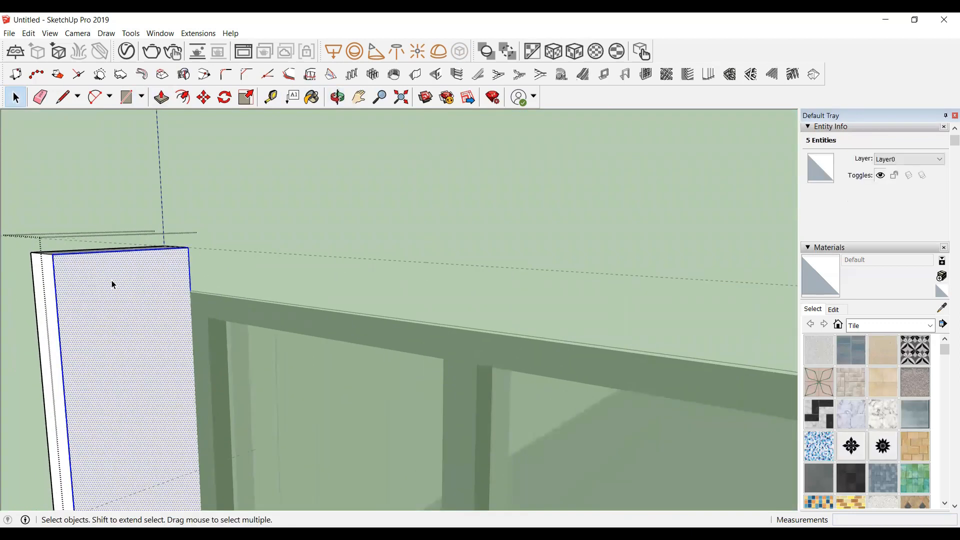
key("r")
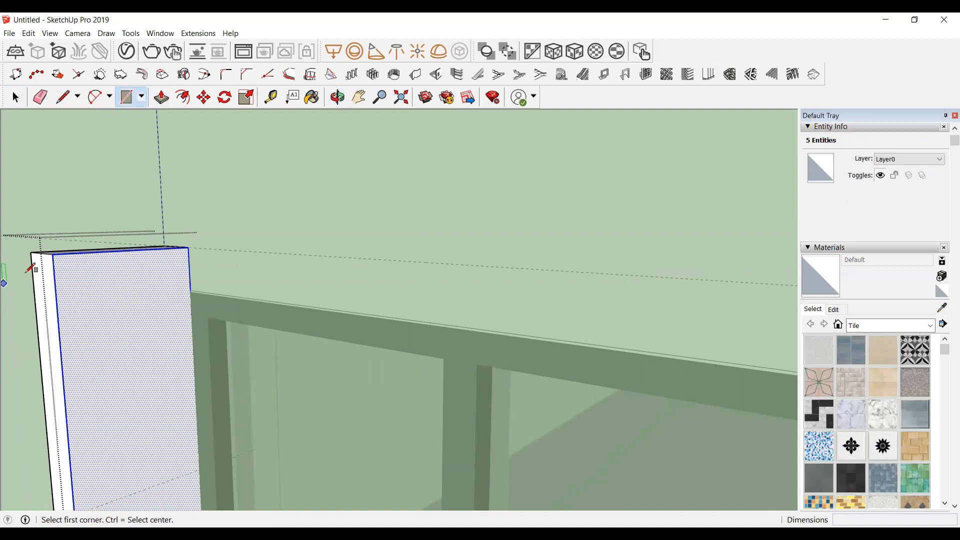
left_click(54, 254)
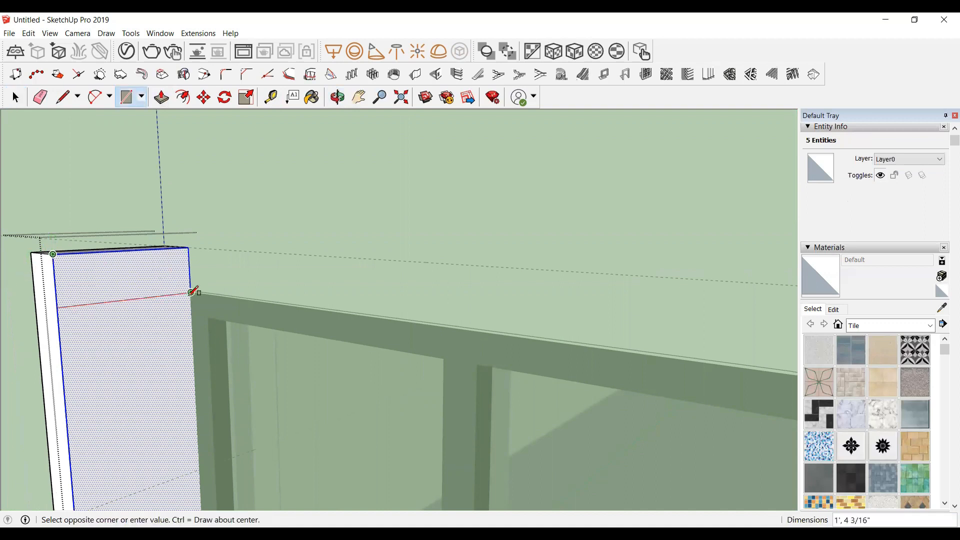
left_click(192, 292)
key("space")
Step: Push/pull the top rectangle across the window to the right-hand guide to form the surround's top band
left_click(131, 272)
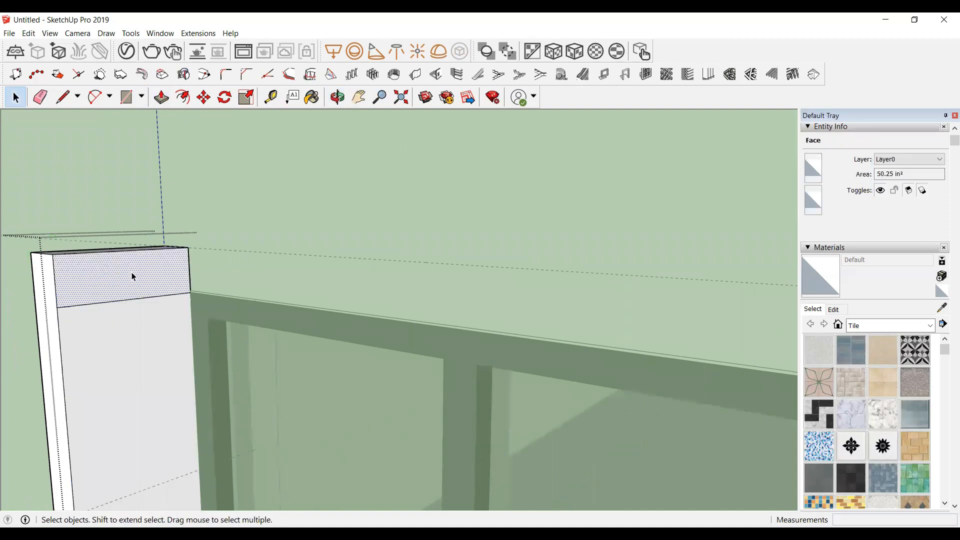
key("p")
left_click(133, 278)
scroll(166, 273, "down", 3)
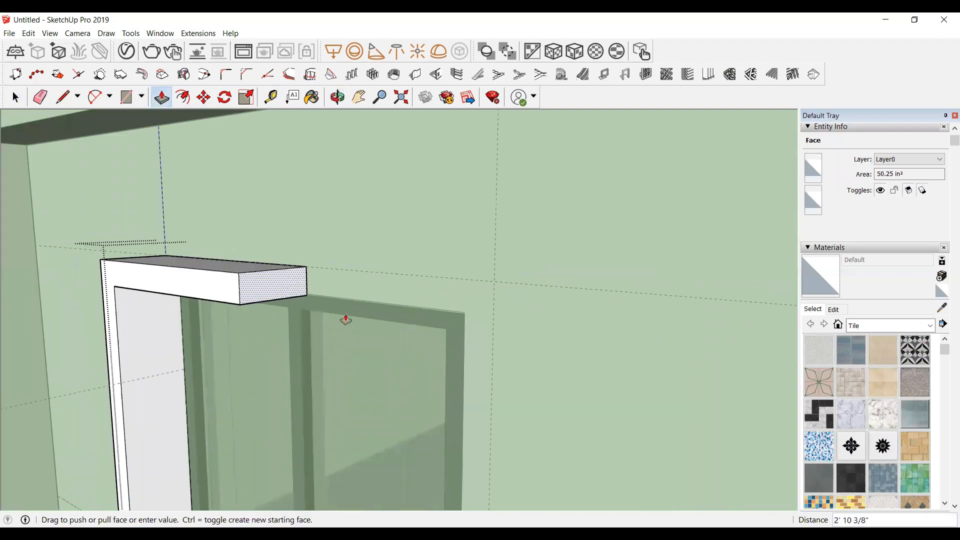
left_click(495, 281)
key("space")
scroll(459, 230, "down", 2)
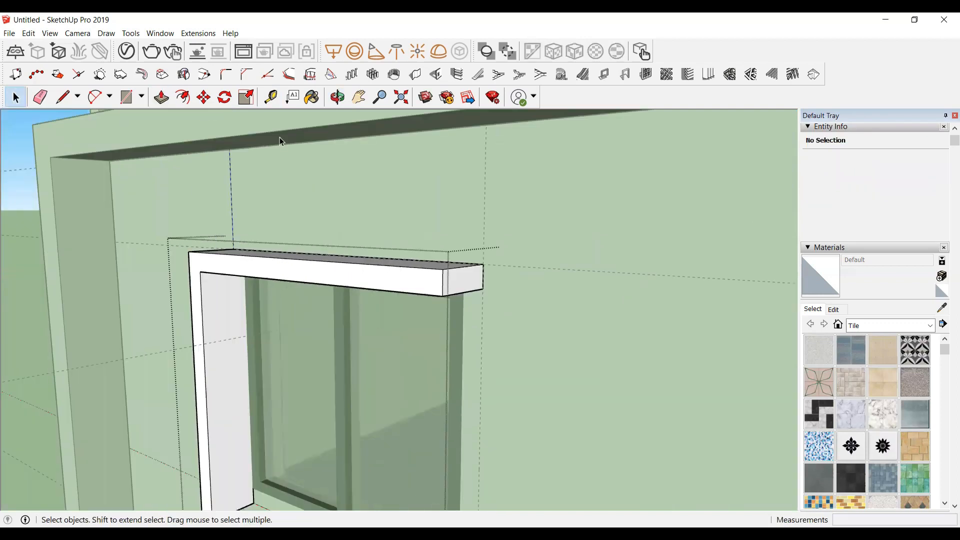
Step: Draw a rectangle about 1' by 3 1/2" on the underside of the top band's right end
left_click(337, 97)
left_click_drag(510, 360, 583, 235)
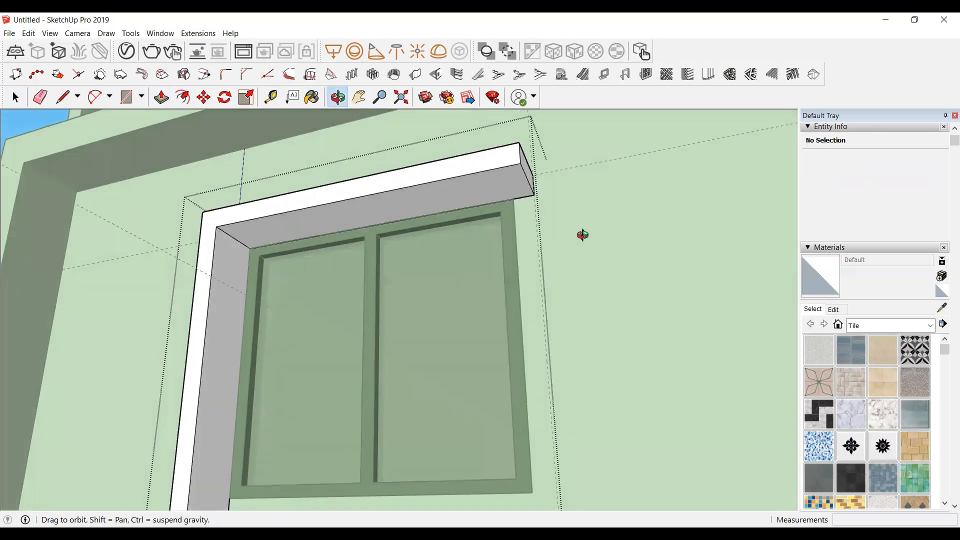
scroll(531, 174, "up", 2)
scroll(515, 145, "up", 2)
scroll(465, 176, "up", 1)
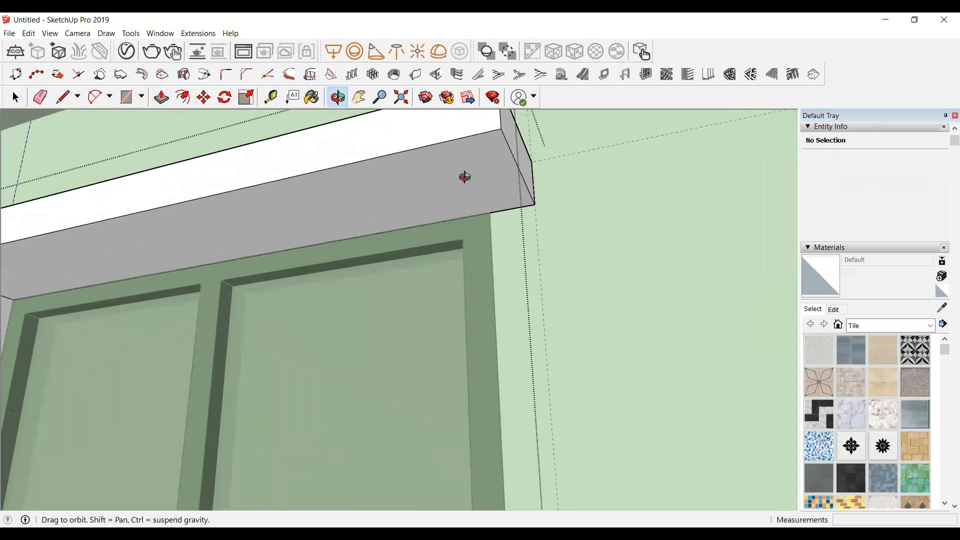
key("r")
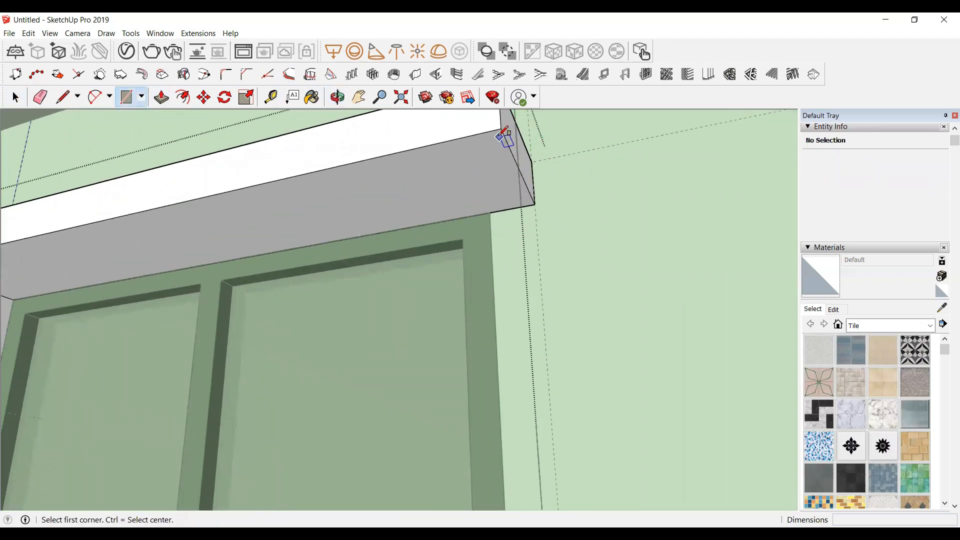
left_click(497, 178)
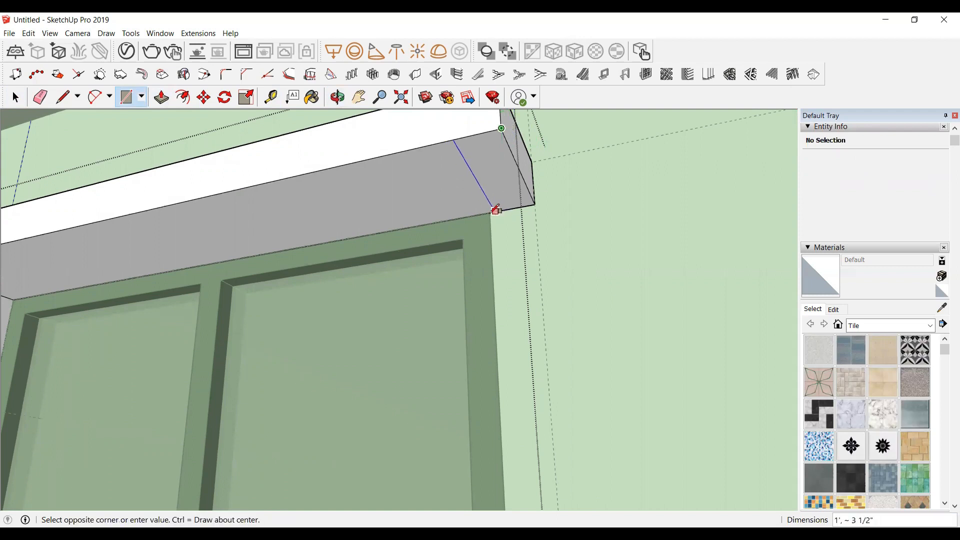
left_click(492, 213)
key("space")
left_click(503, 170)
Step: Push/pull the rectangle down to the window's bottom guide to form the right jamb
scroll(503, 169, "down", 3)
key("p")
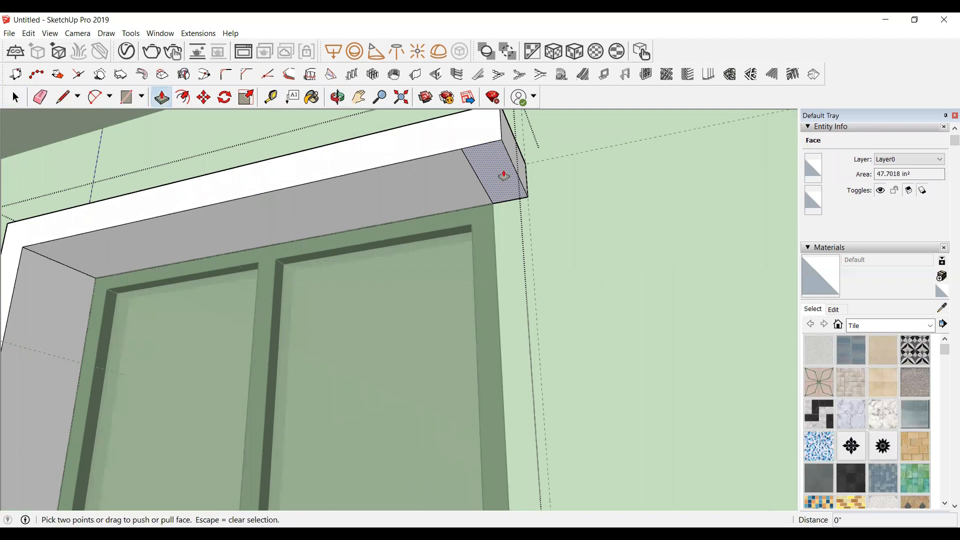
left_click(503, 175)
scroll(510, 233, "down", 4)
scroll(495, 380, "up", 2)
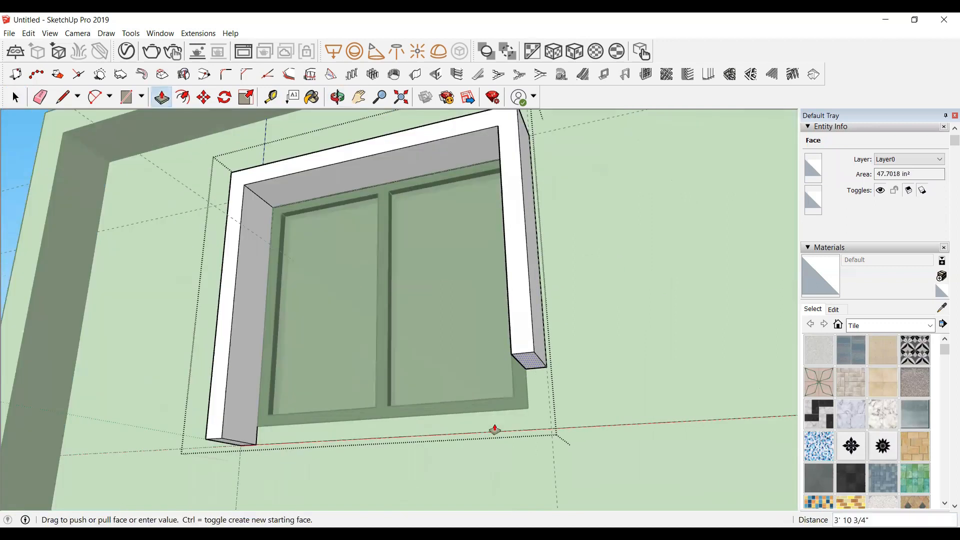
scroll(497, 440, "up", 2)
scroll(511, 452, "up", 2)
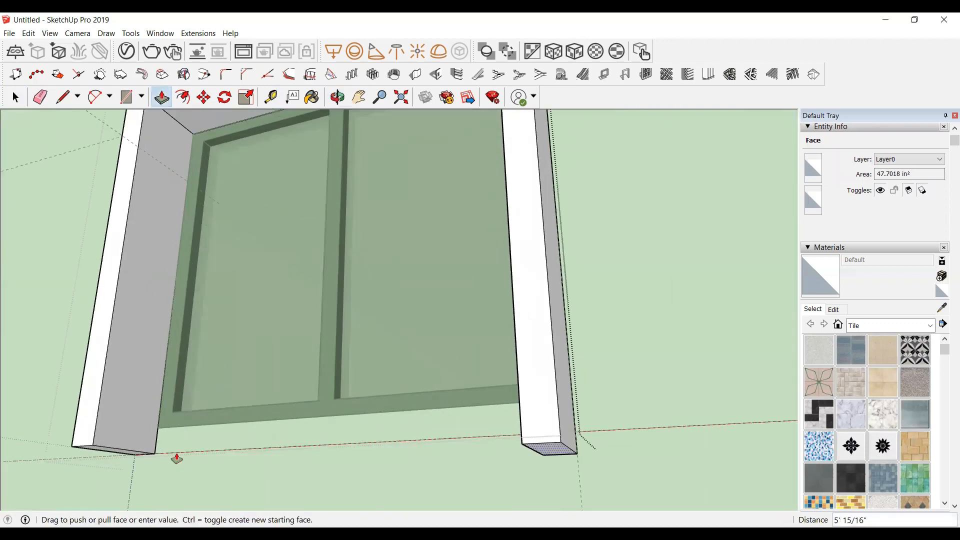
left_click(104, 446)
key("space")
Step: Create a guide 4" above the right jamb's bottom corner with the Tape Measure
scroll(549, 346, "down", 1)
left_click(585, 425)
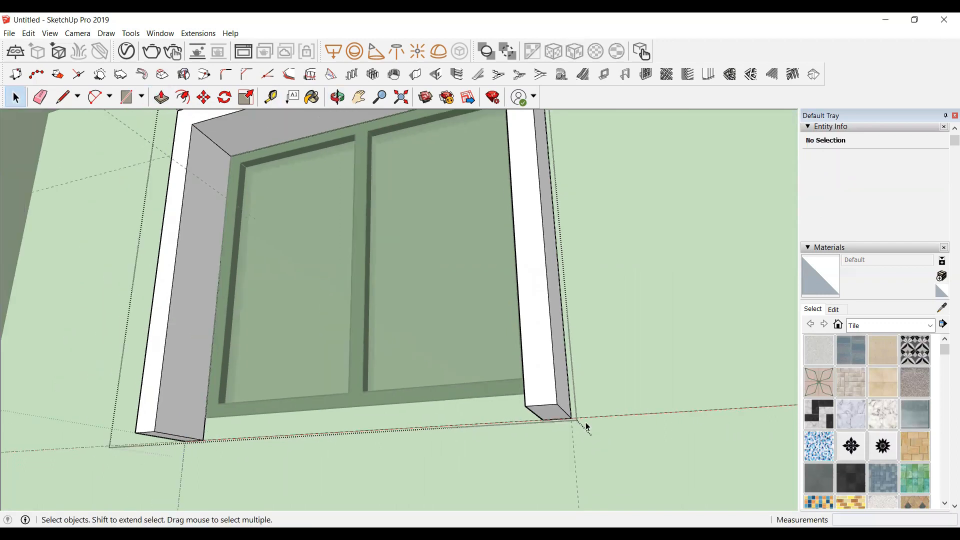
scroll(586, 425, "down", 1)
left_click(337, 97)
left_click_drag(500, 310, 699, 366)
scroll(553, 460, "up", 2)
scroll(555, 395, "up", 1)
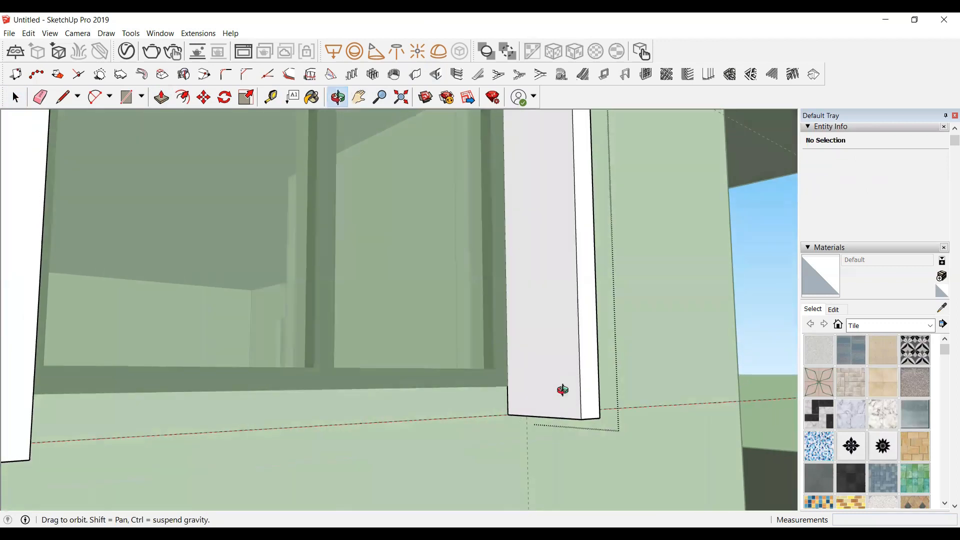
scroll(560, 391, "up", 2)
key("t")
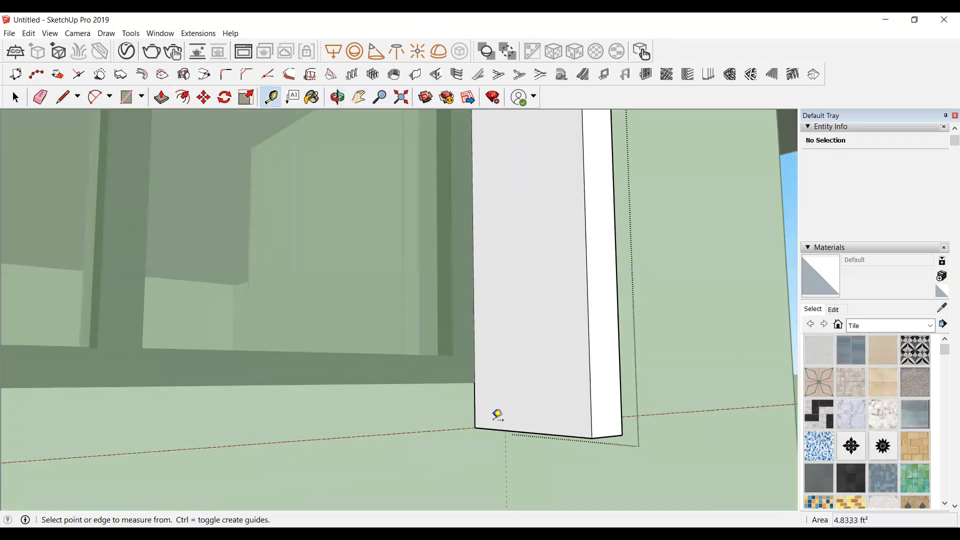
left_click(492, 429)
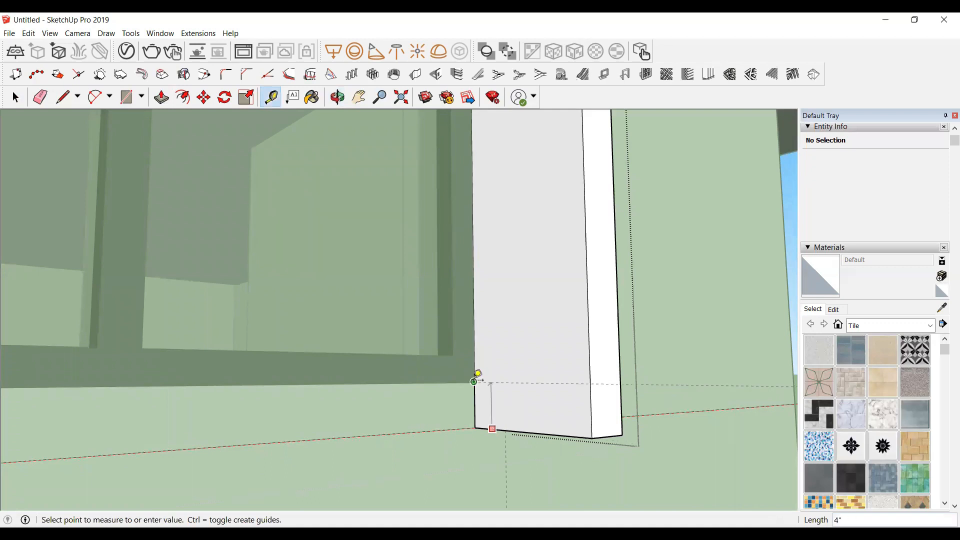
left_click(474, 381)
key("space")
left_click(587, 415)
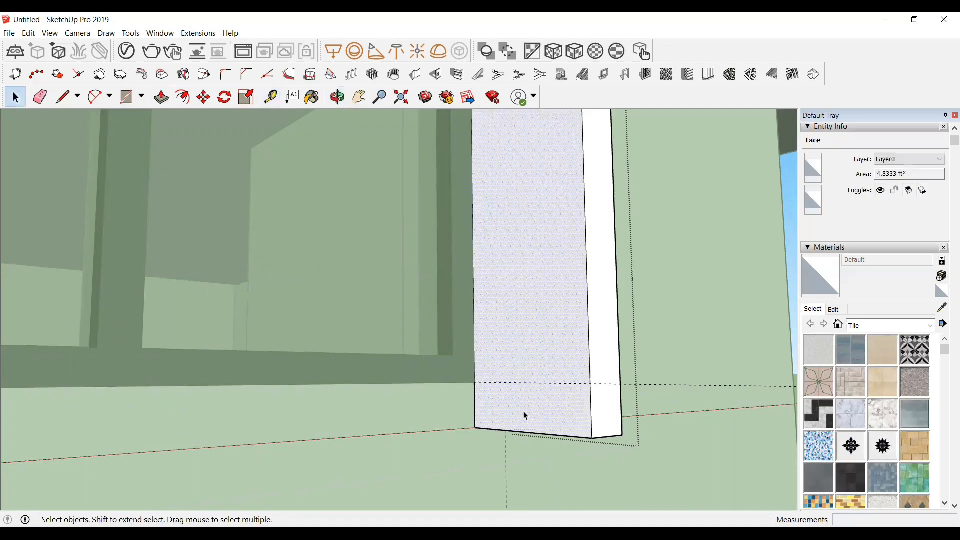
Step: Draw a rectangle from the guide to the jamb's bottom and push/pull it across to the left jamb as the bottom band
key("r")
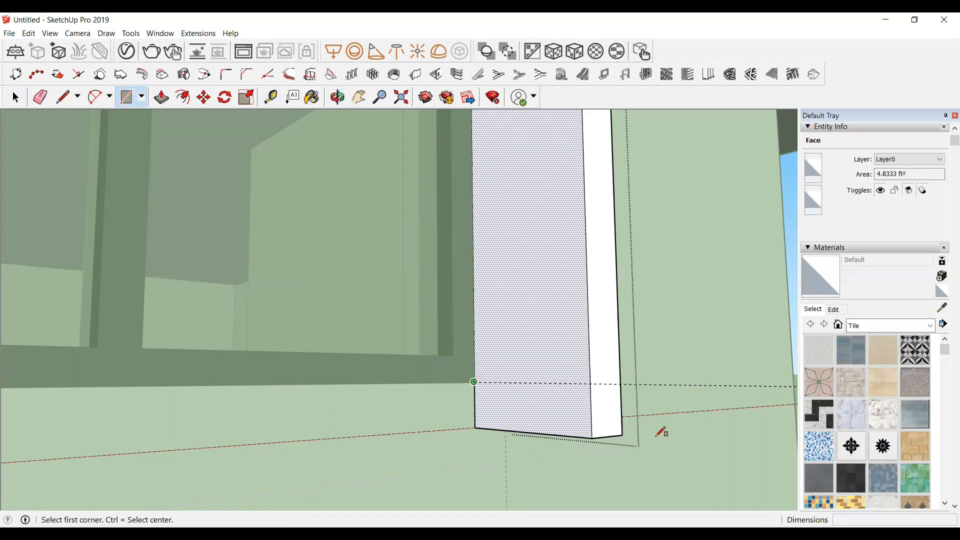
left_click(474, 381)
left_click(592, 438)
key("space")
left_click(559, 408)
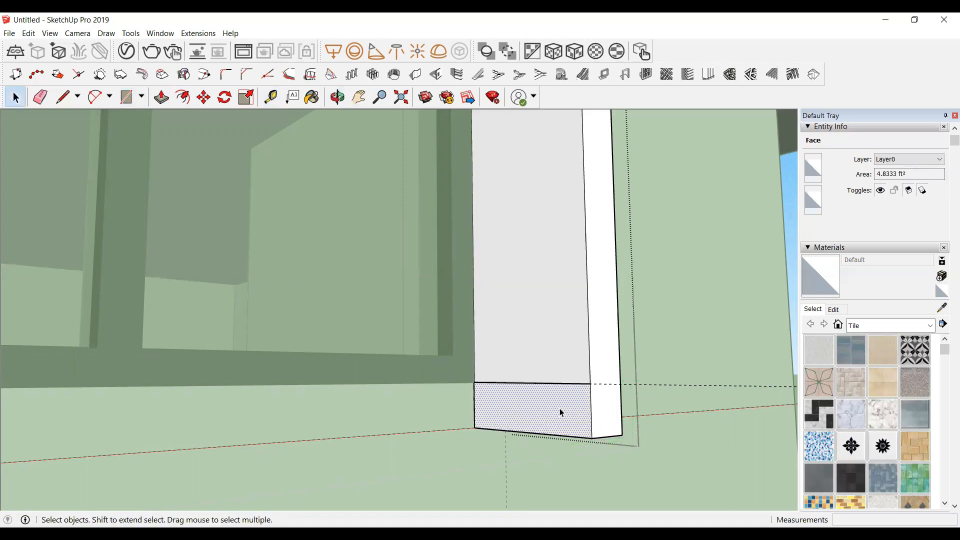
key("p")
left_click(559, 412)
scroll(306, 428, "down", 6)
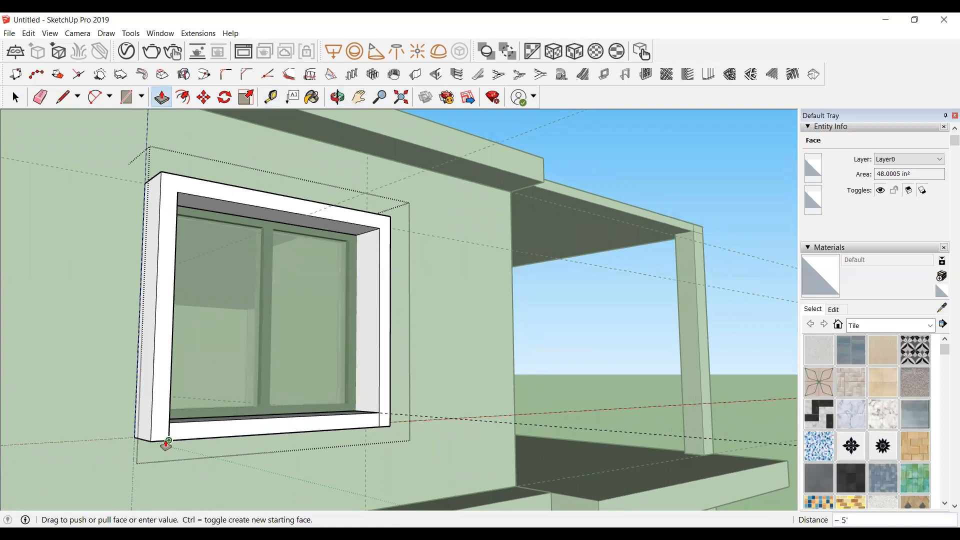
left_click(253, 441)
key("space")
scroll(205, 425, "up", 6)
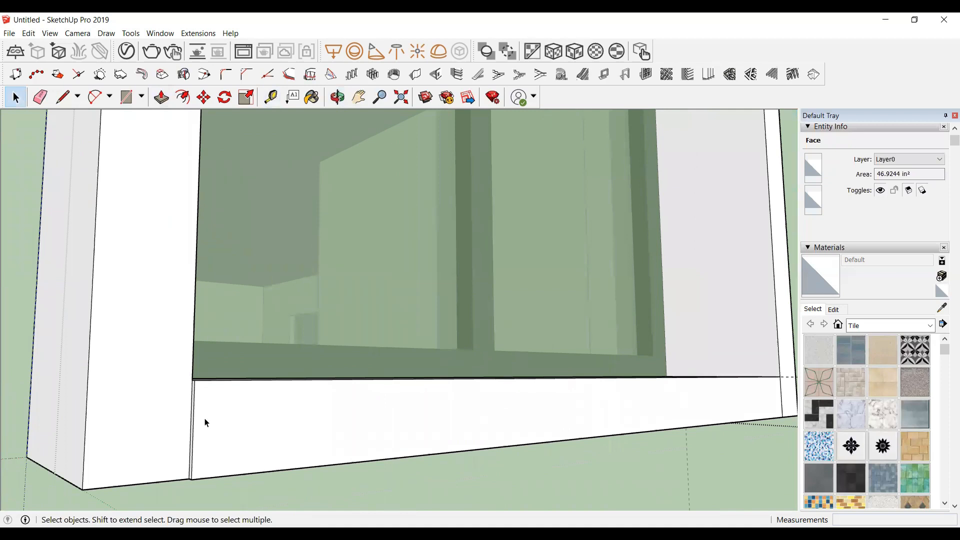
Step: Try to push/pull the bottom band's face back, then undo the recent push/pull operations
key("p")
left_click(215, 413)
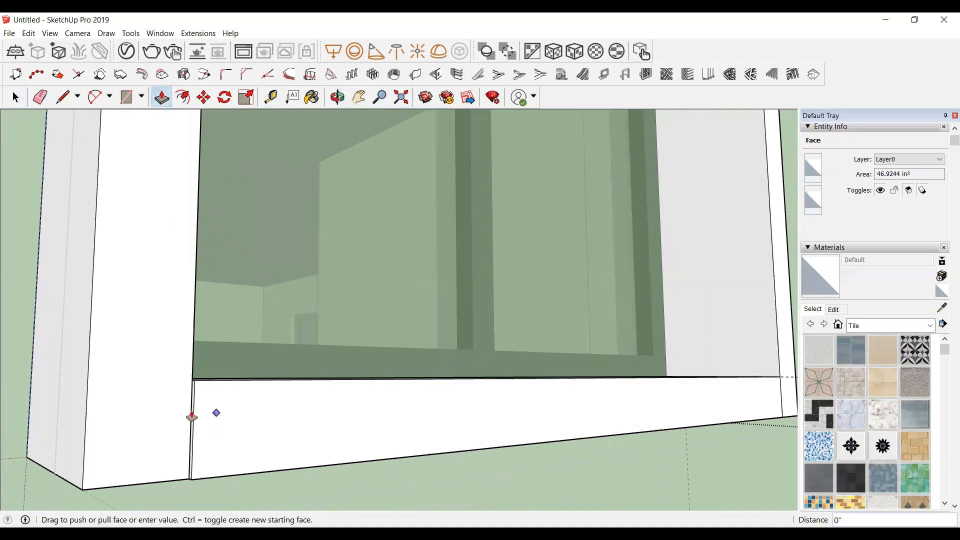
left_click(188, 416)
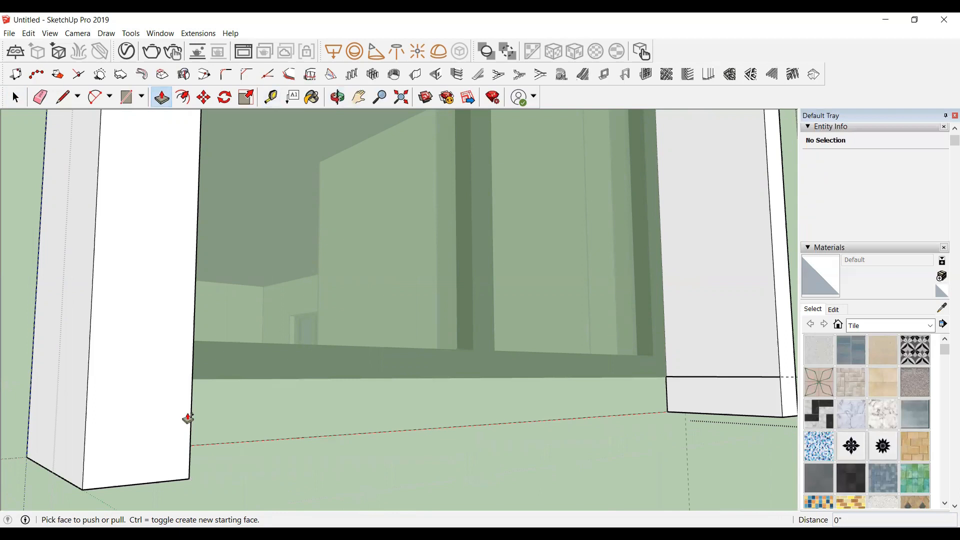
key("ctrl+z")
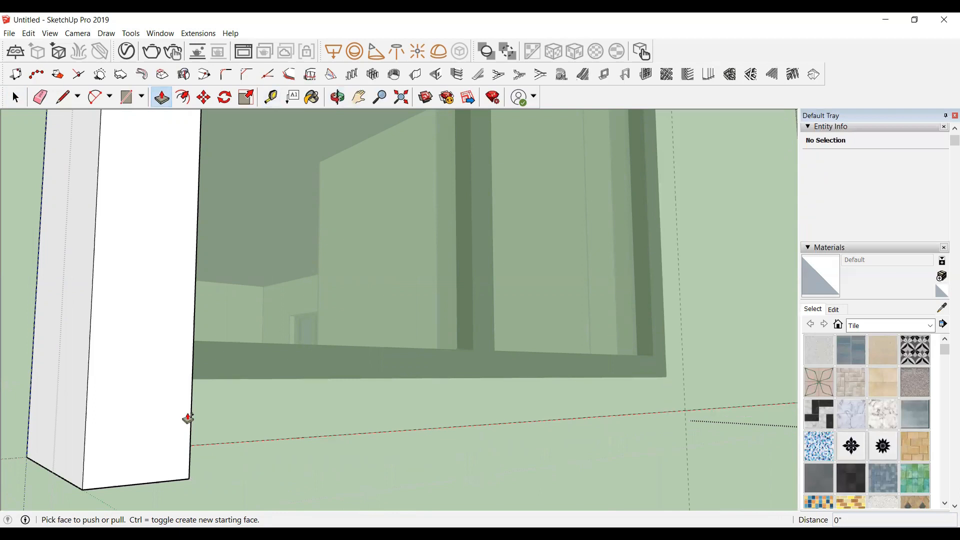
scroll(97, 449, "down", 10)
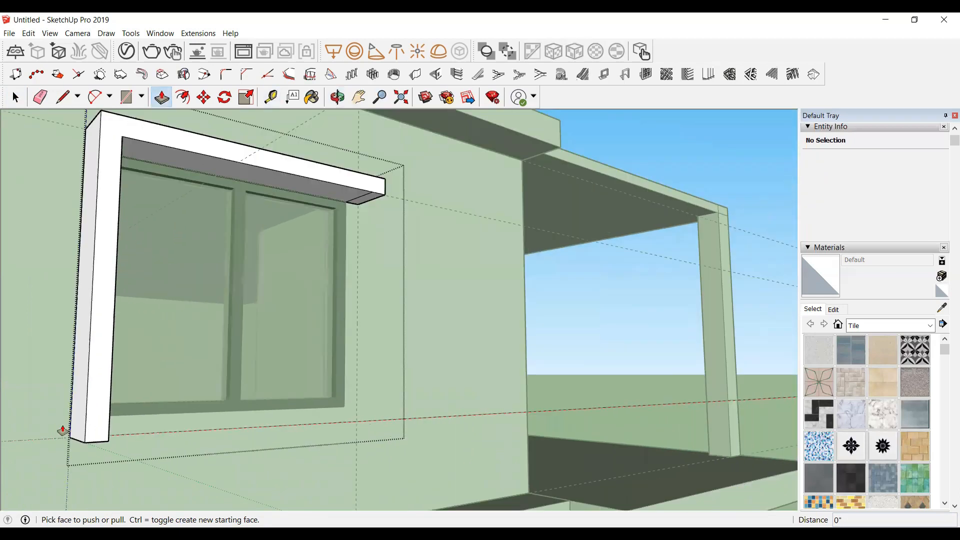
Step: Push/pull the rectangle under the top band's right end down to the window's bottom line to re-form the right jamb
scroll(471, 174, "up", 2)
scroll(338, 219, "up", 3)
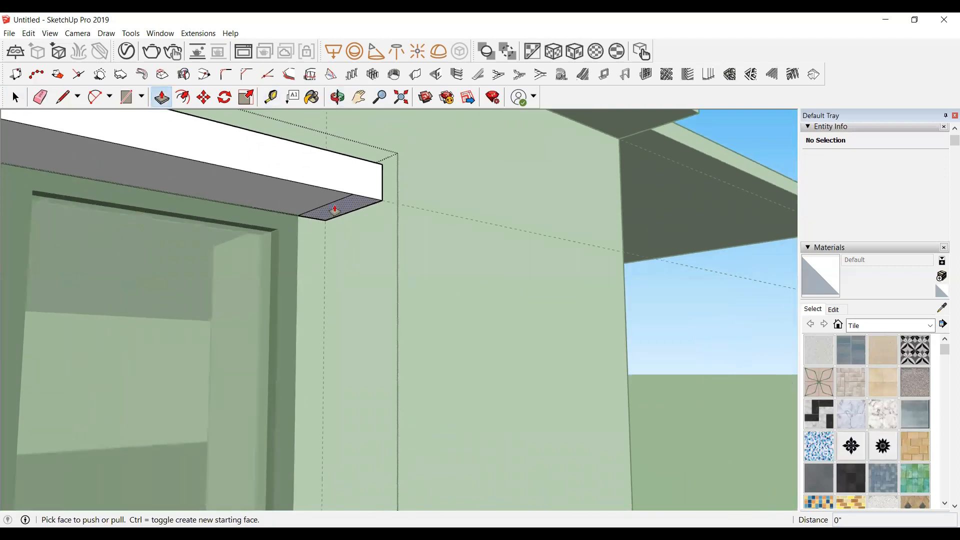
left_click(335, 209)
scroll(313, 280, "down", 5)
left_click(325, 420)
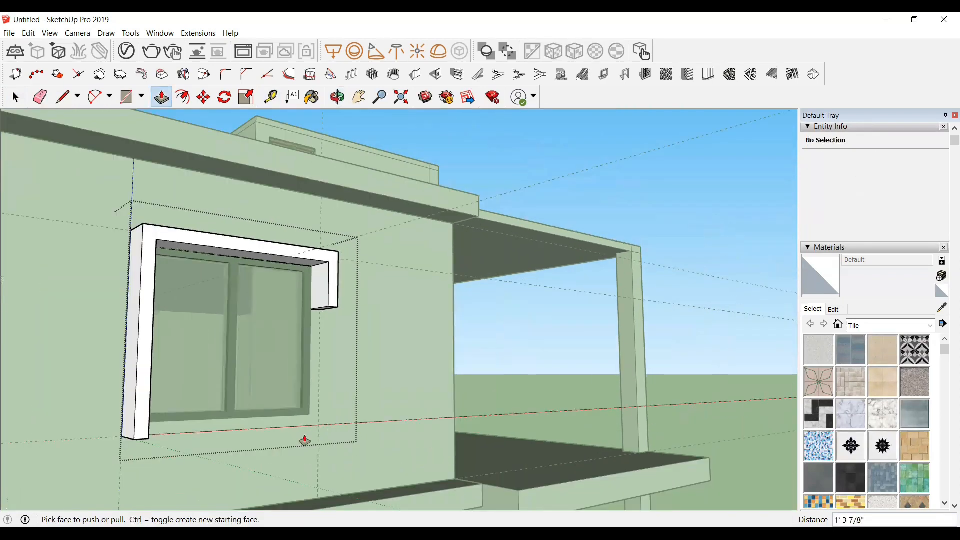
scroll(311, 400, "up", 3)
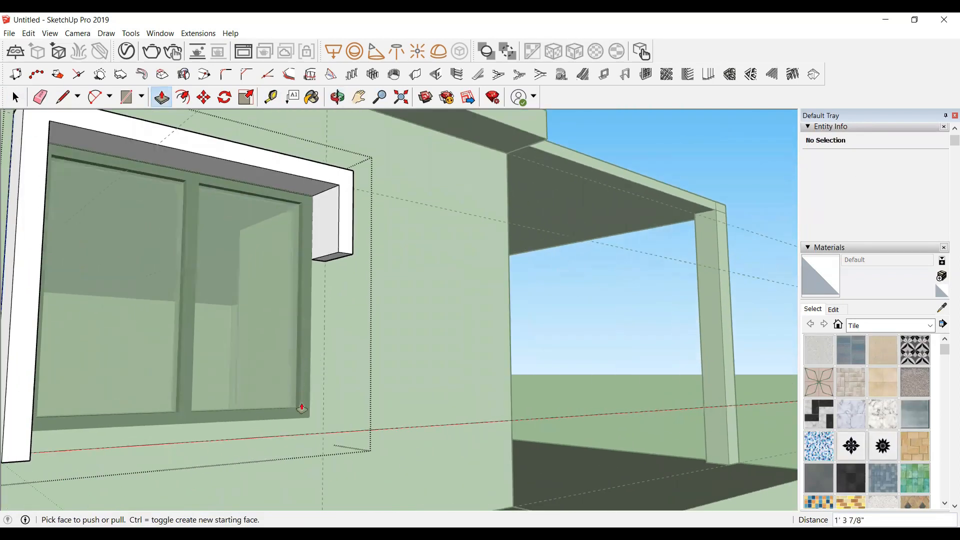
left_click(332, 256)
scroll(274, 441, "up", 3)
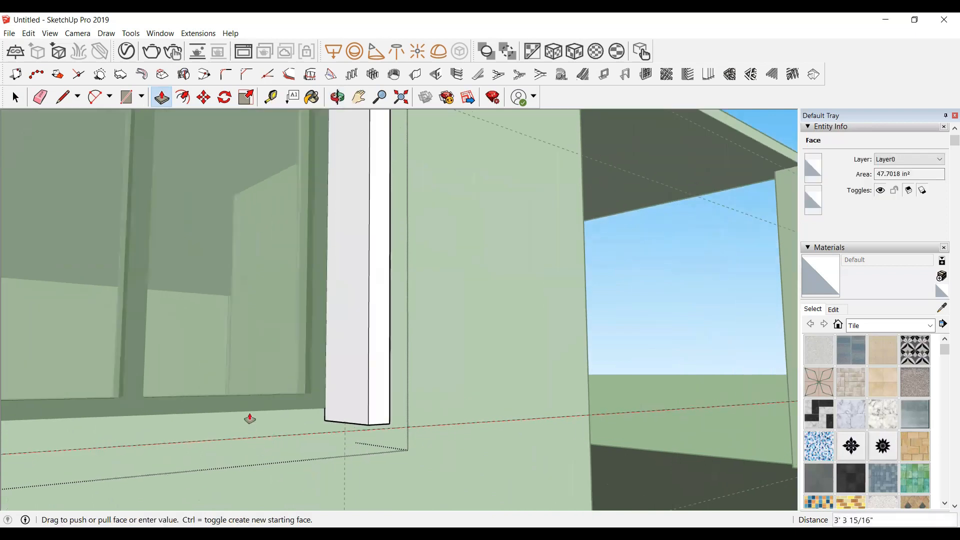
left_click(267, 440)
key("space")
scroll(338, 429, "up", 2)
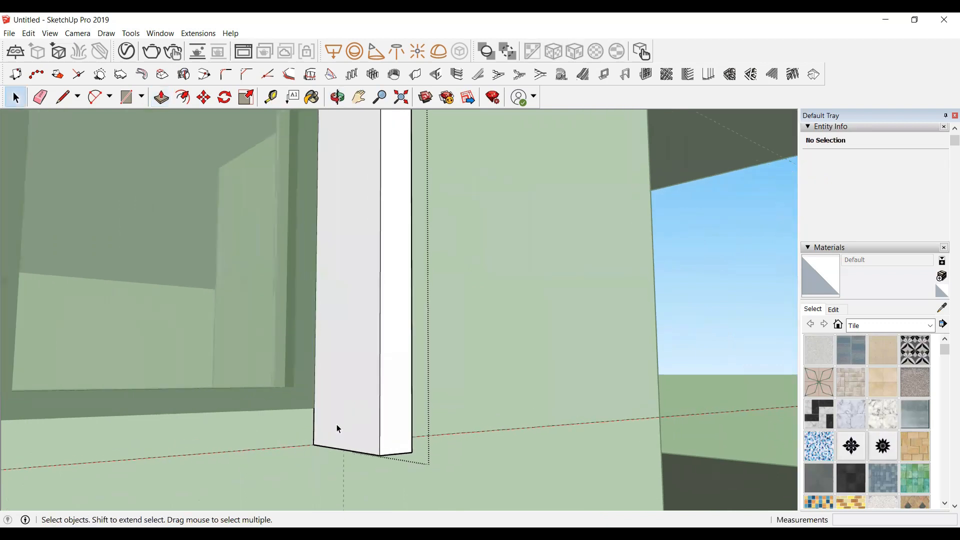
Step: Draw a rectangle about 1' by 4" at the bottom of the right jamb's inner face
key("r")
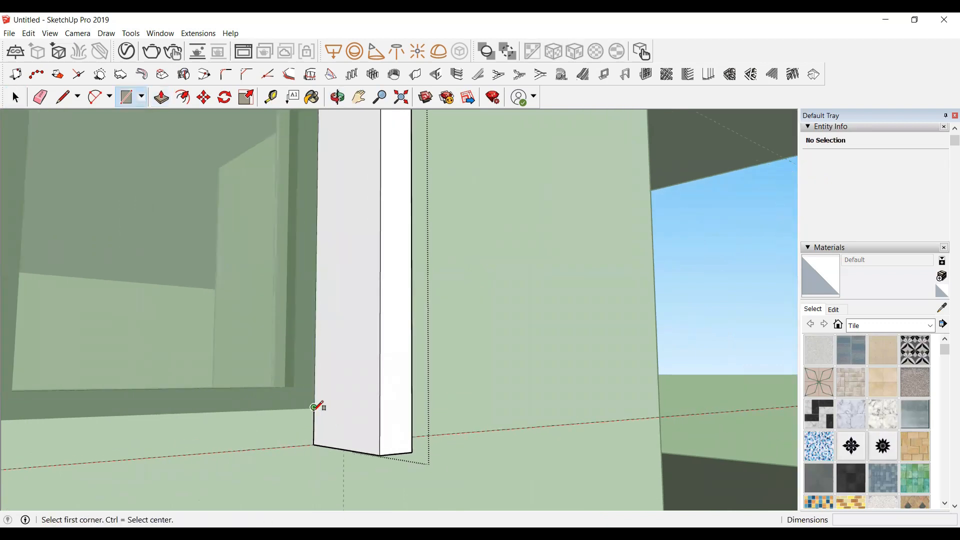
left_click(314, 407)
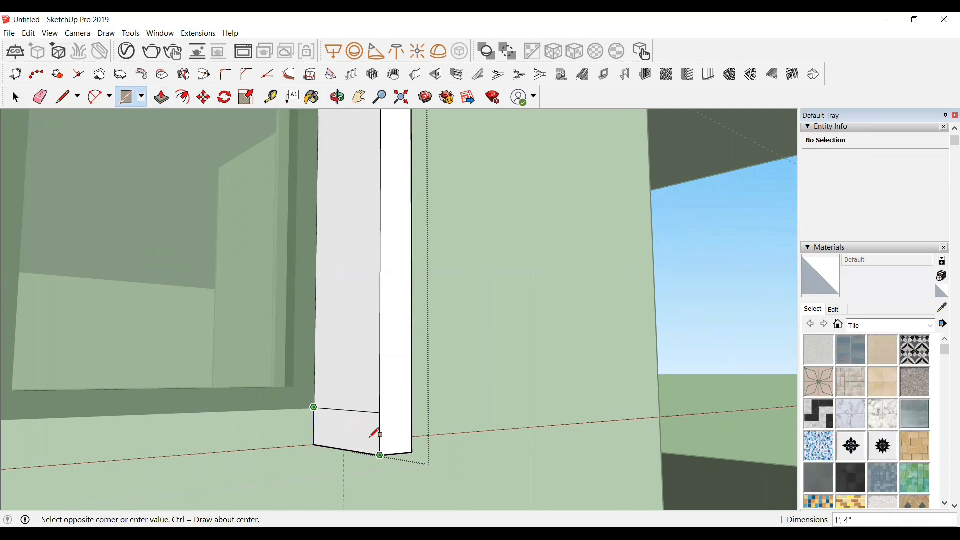
left_click(371, 437)
key("space")
left_click(366, 435)
Step: Push/pull the rectangle across to the left jamb to form the surround's bottom band, then close the group
key("p")
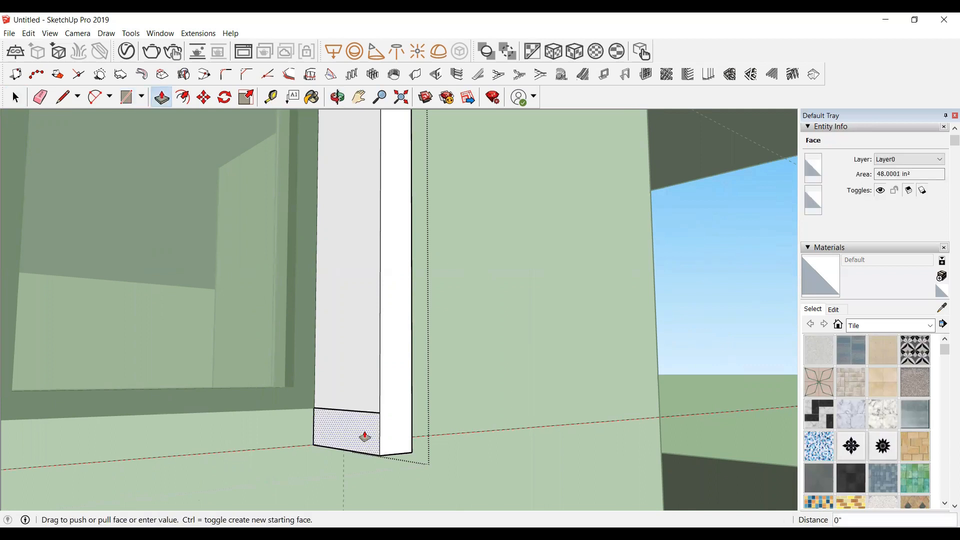
left_click(365, 440)
scroll(247, 444, "down", 5)
scroll(246, 446, "down", 2)
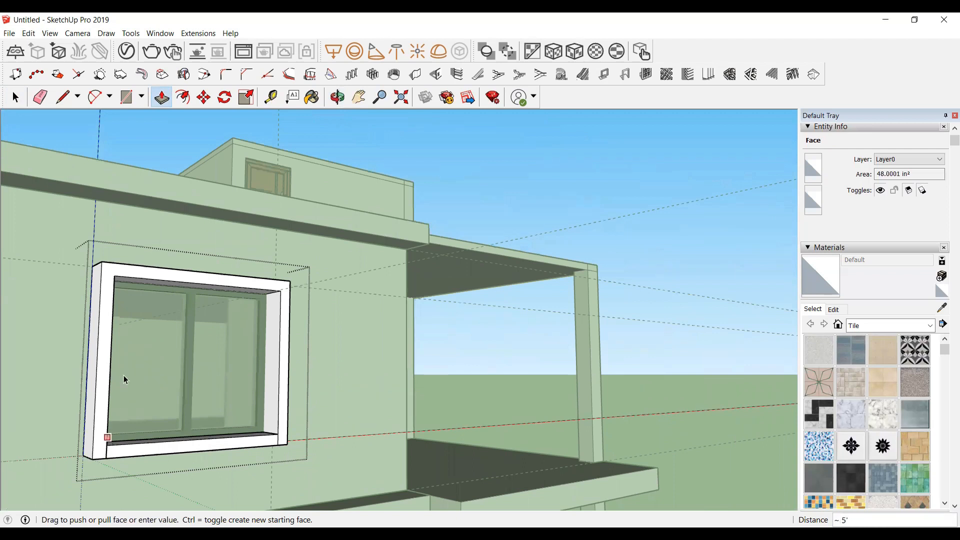
key("space")
scroll(124, 376, "down", 2)
left_click(621, 295)
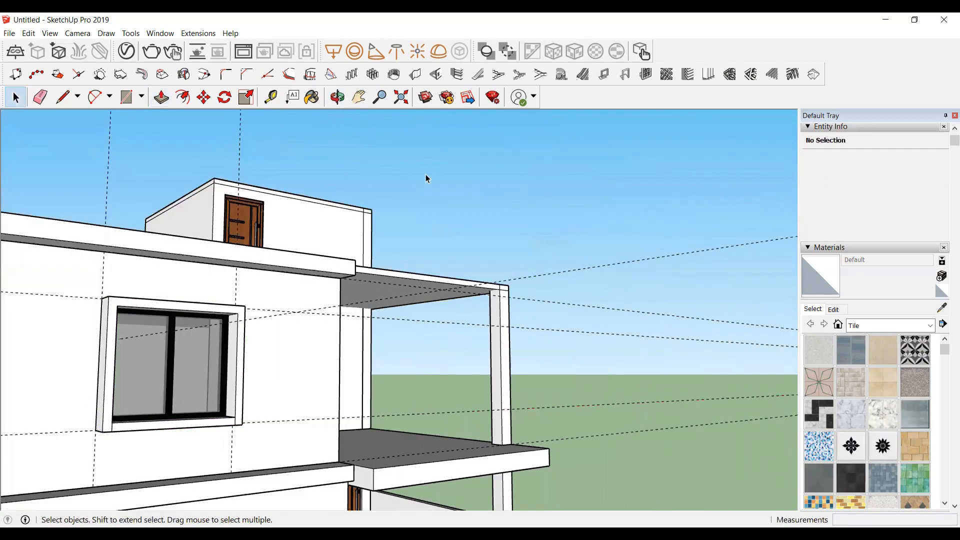
Step: Orbit and zoom around the house to examine the upper floor and roof
left_click(337, 97)
left_click_drag(472, 327, 135, 493)
left_click_drag(188, 343, 33, 44)
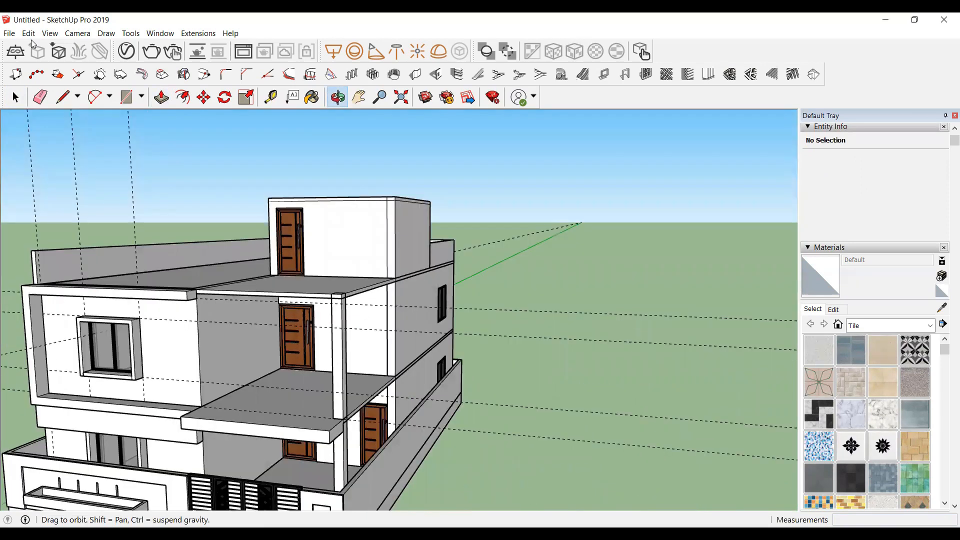
left_click(29, 33)
left_click(64, 135)
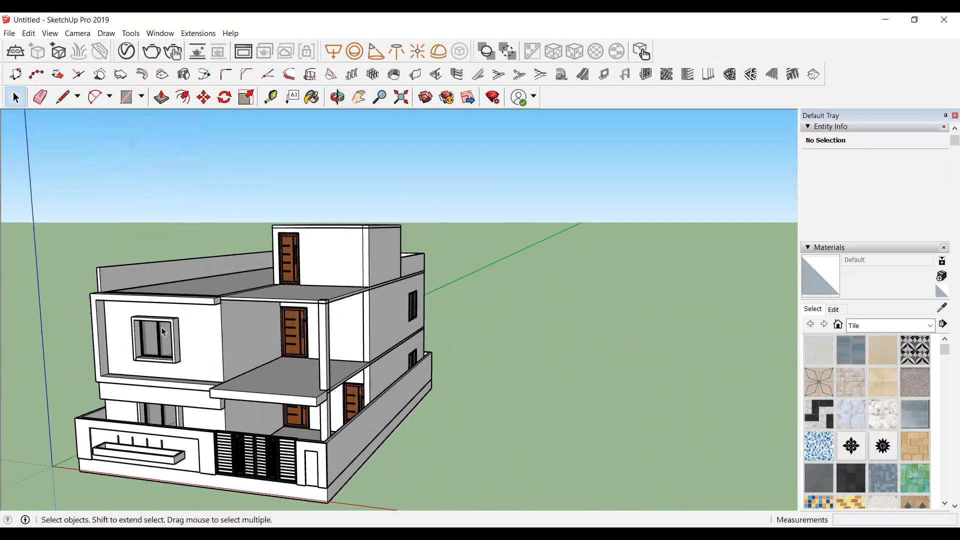
left_click(338, 97)
left_click_drag(216, 341, 308, 309)
left_click_drag(343, 380, 288, 370)
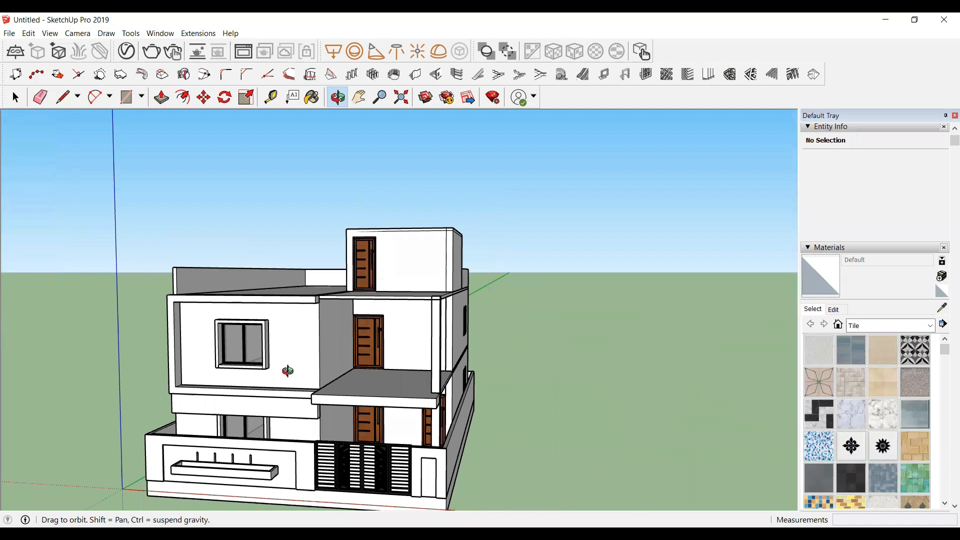
left_click_drag(250, 357, 270, 347)
scroll(215, 338, "up", 5)
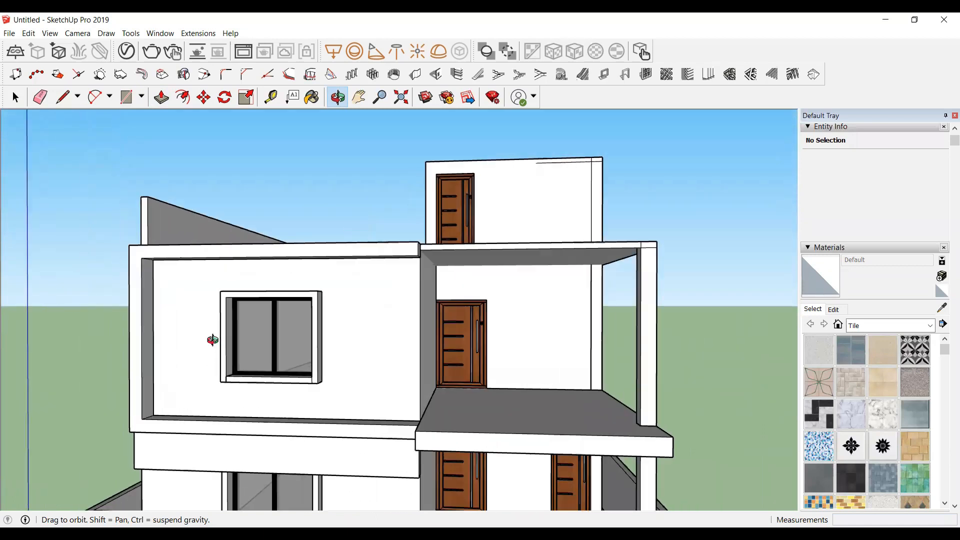
left_click_drag(223, 244, 212, 281)
left_click_drag(205, 240, 77, 332)
scroll(78, 332, "up", 2)
scroll(200, 353, "up", 4)
scroll(200, 353, "down", 4)
scroll(145, 333, "down", 2)
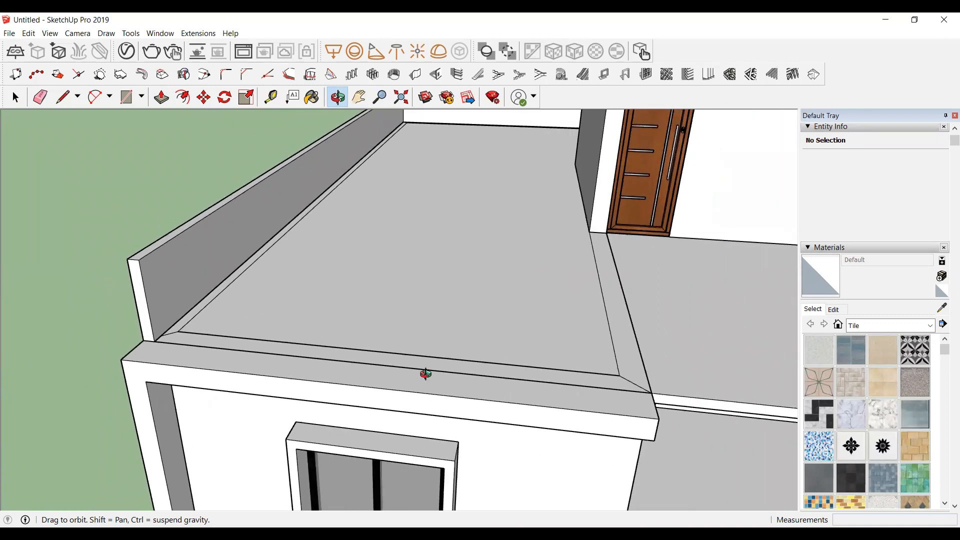
Step: Orbit the view and compare the upper floor with the reference photo of the finished house
left_click_drag(425, 374, 397, 361)
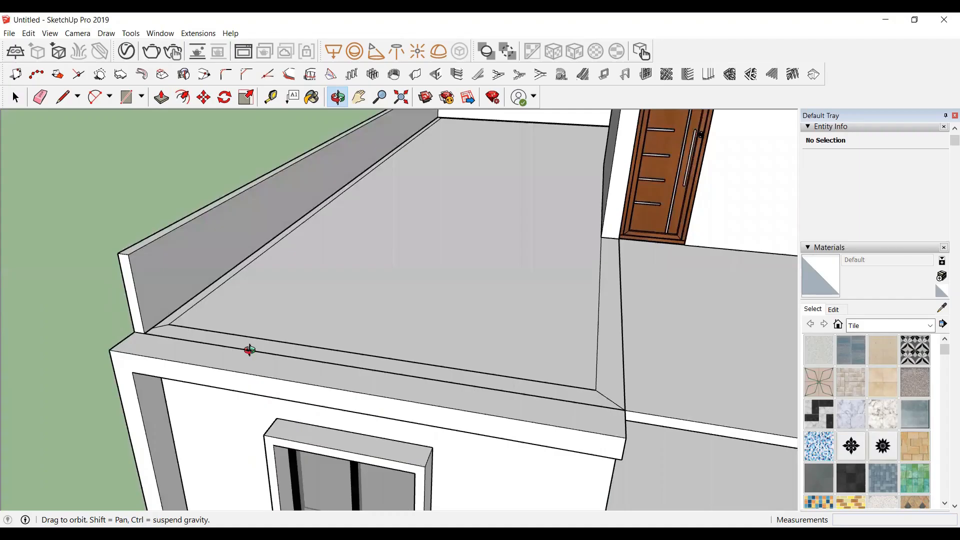
scroll(157, 326, "up", 5)
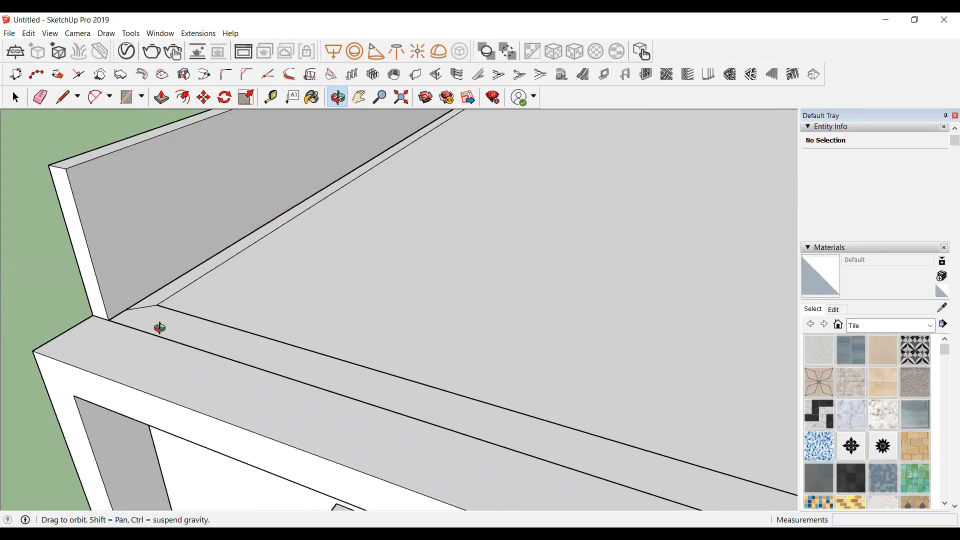
Step: Try to draw a rectangle on the slab along the inner edge of the front band
key("t")
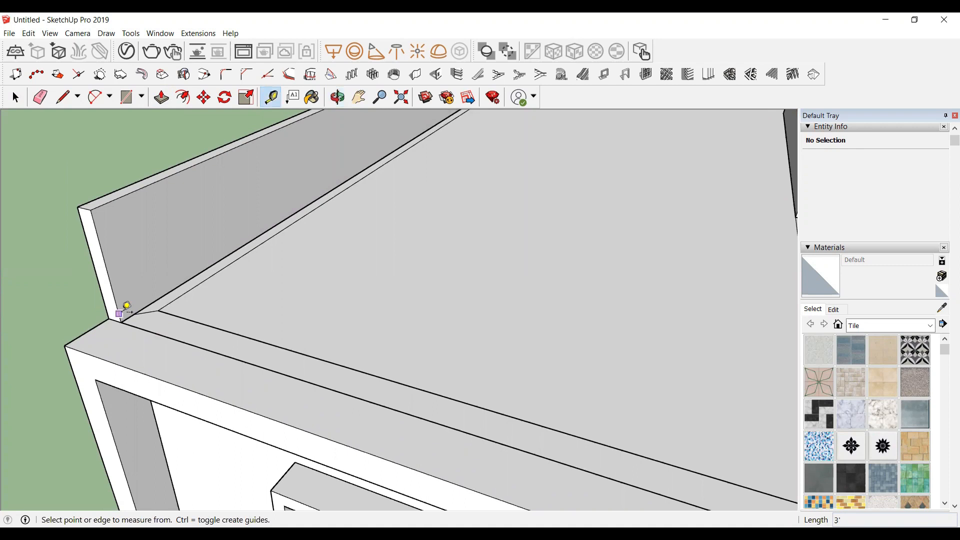
scroll(136, 310, "up", 1)
key("r")
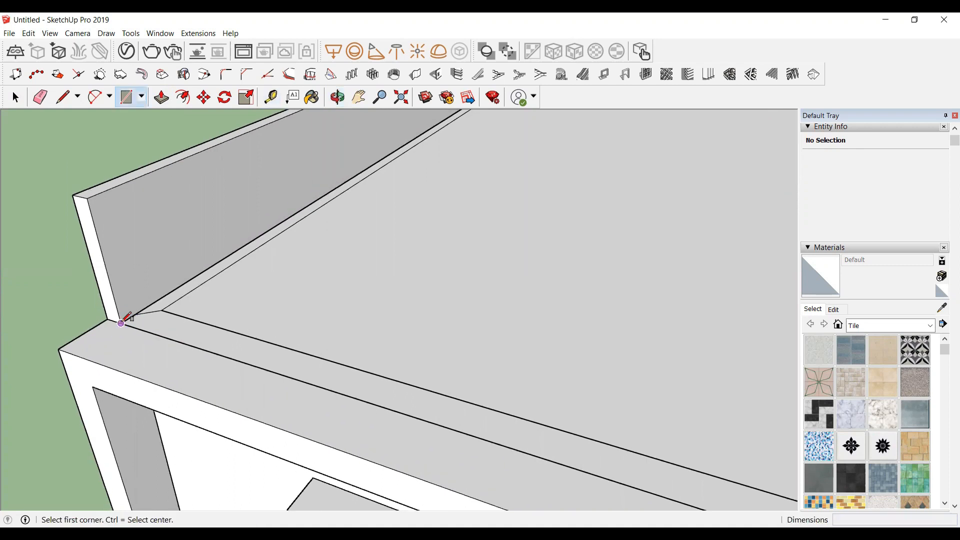
left_click(126, 319)
scroll(128, 320, "down", 3)
scroll(500, 439, "up", 2)
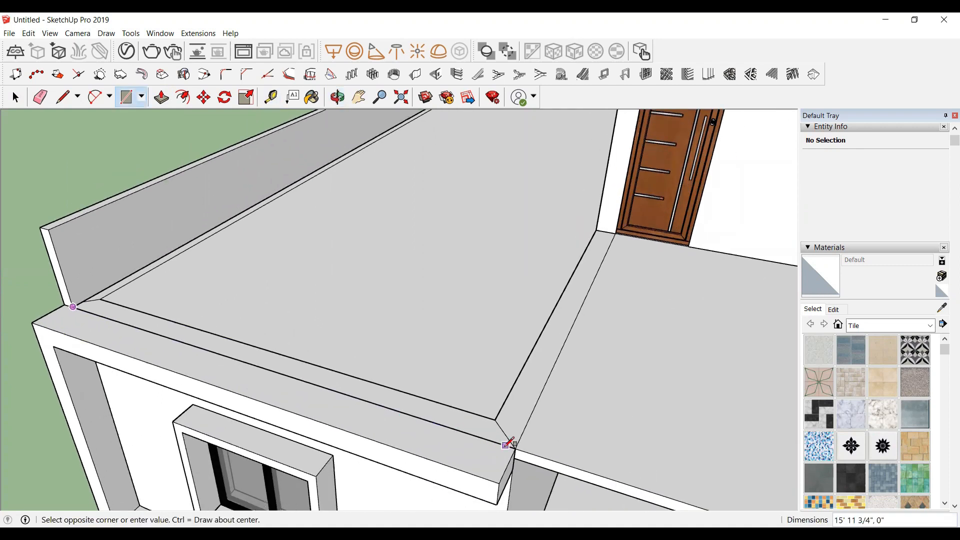
left_click(529, 424)
scroll(80, 300, "up", 2)
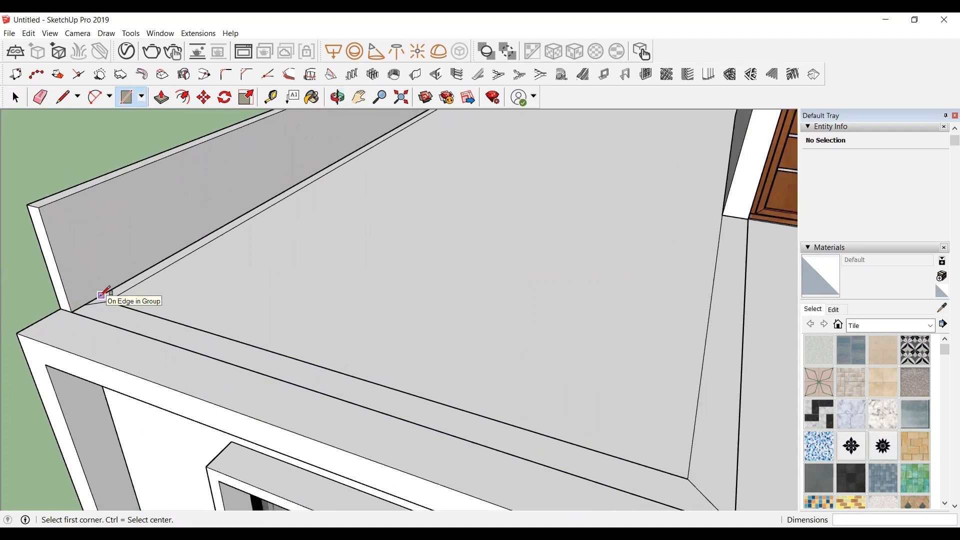
scroll(109, 299, "up", 1)
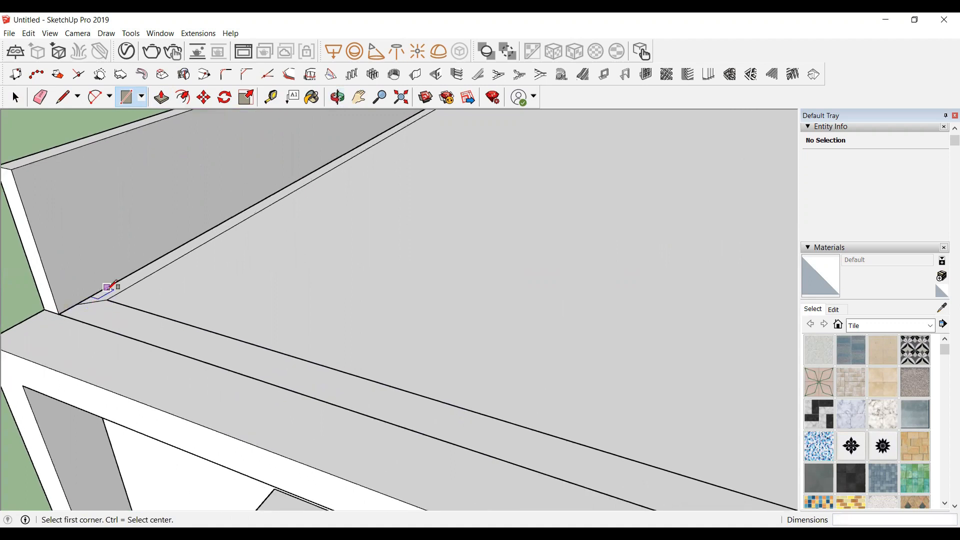
scroll(94, 301, "down", 2)
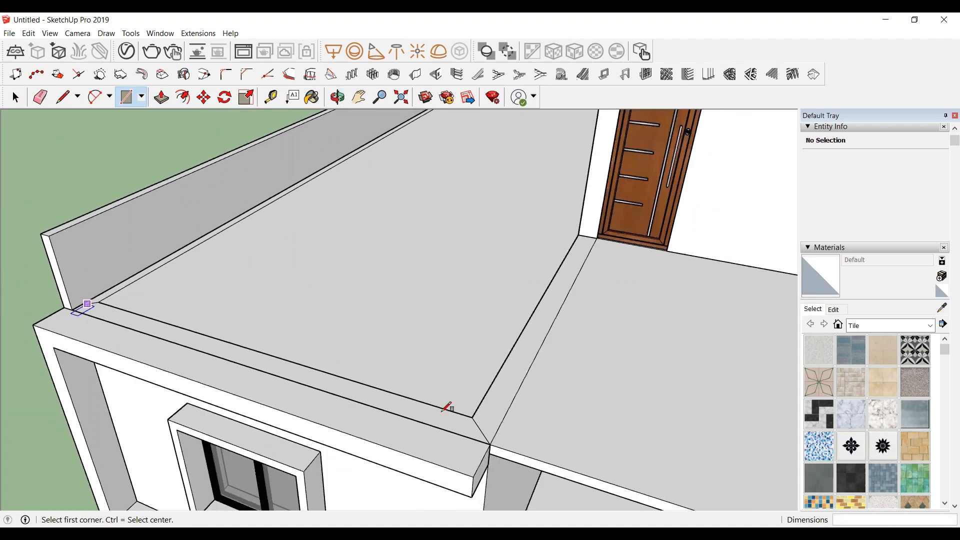
scroll(445, 409, "up", 1)
Step: Offset a guide 10" from the slab's front corner and draw a rectangle about 15'10" long from it to the parapet's left corner
key("t")
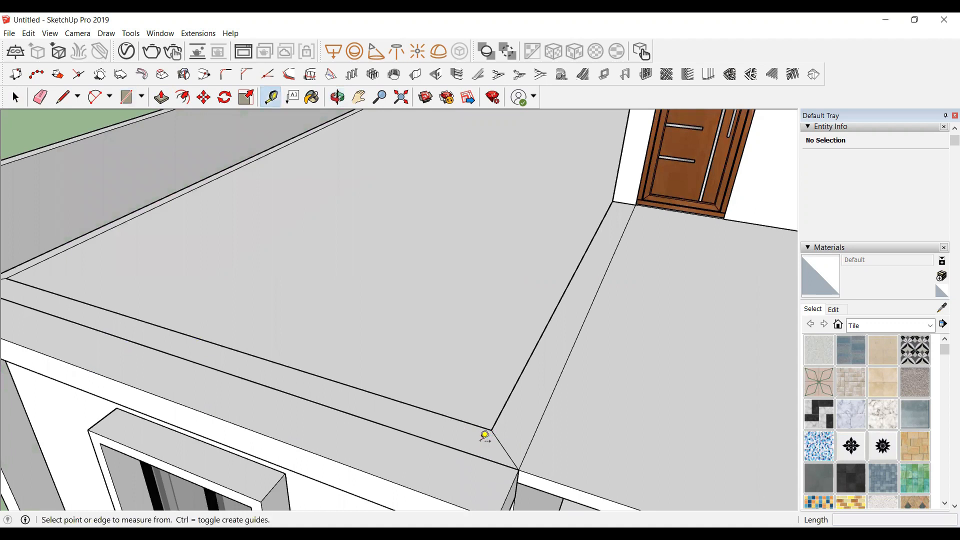
left_click(524, 438)
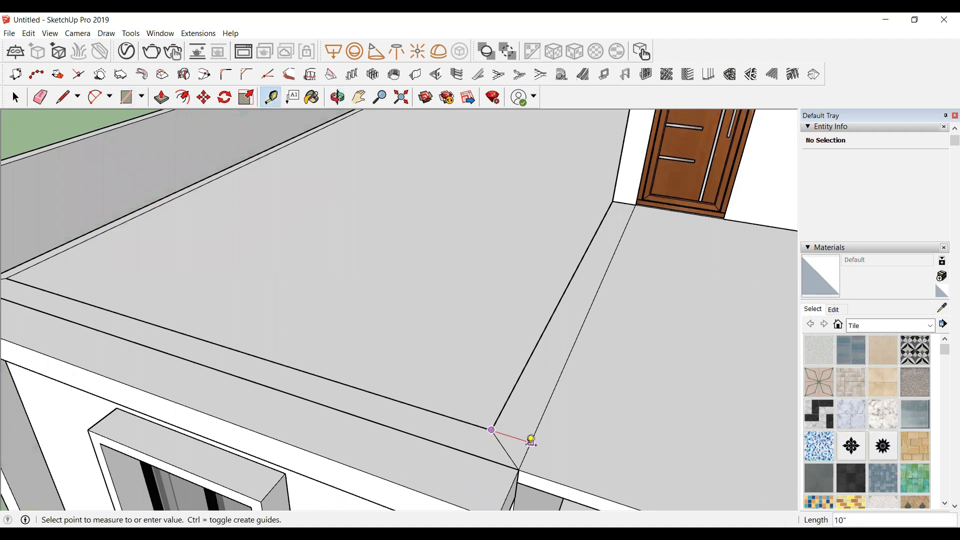
left_click(533, 441)
scroll(553, 397, "down", 2)
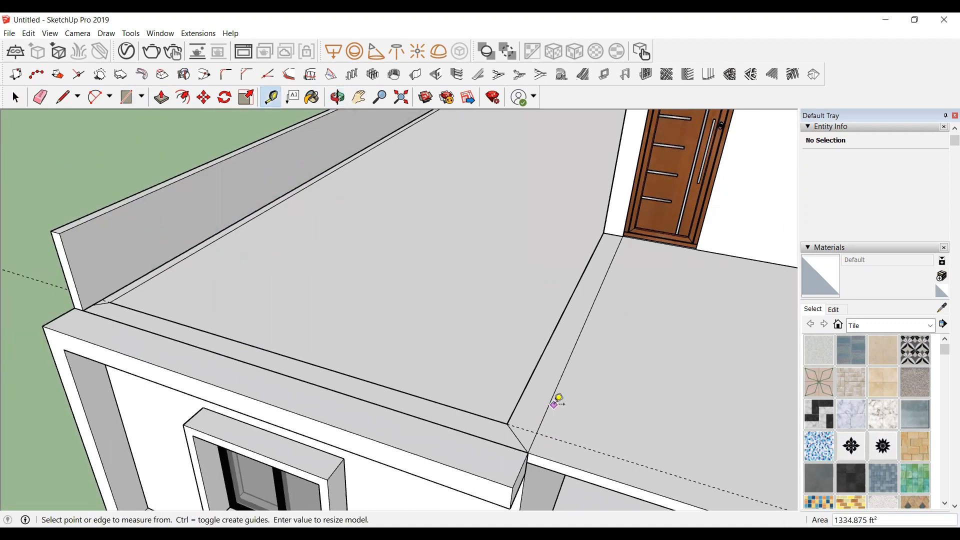
key("r")
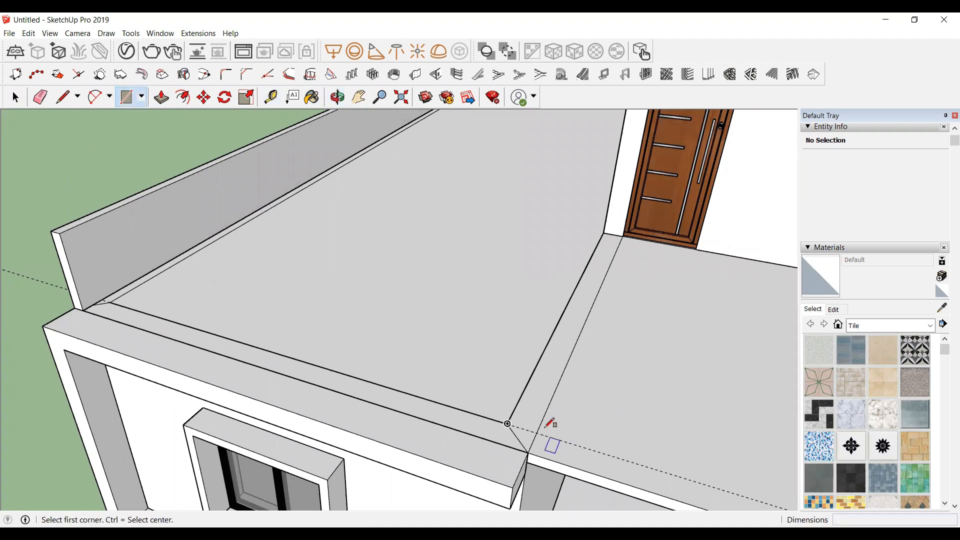
left_click(536, 431)
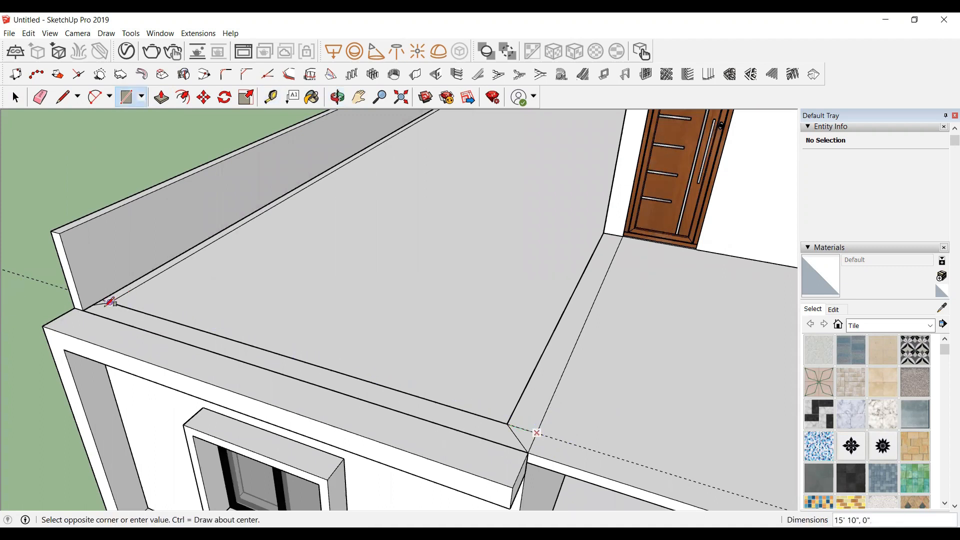
left_click(123, 325)
Step: Group the rectangle and push/pull it up 8' to form an upper-floor wall, then close the group
key("space")
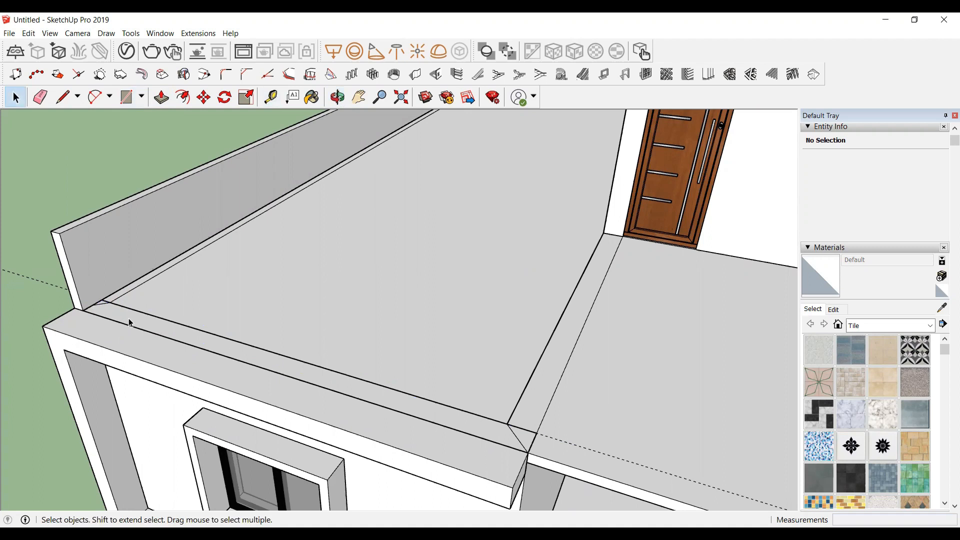
double_click(129, 323)
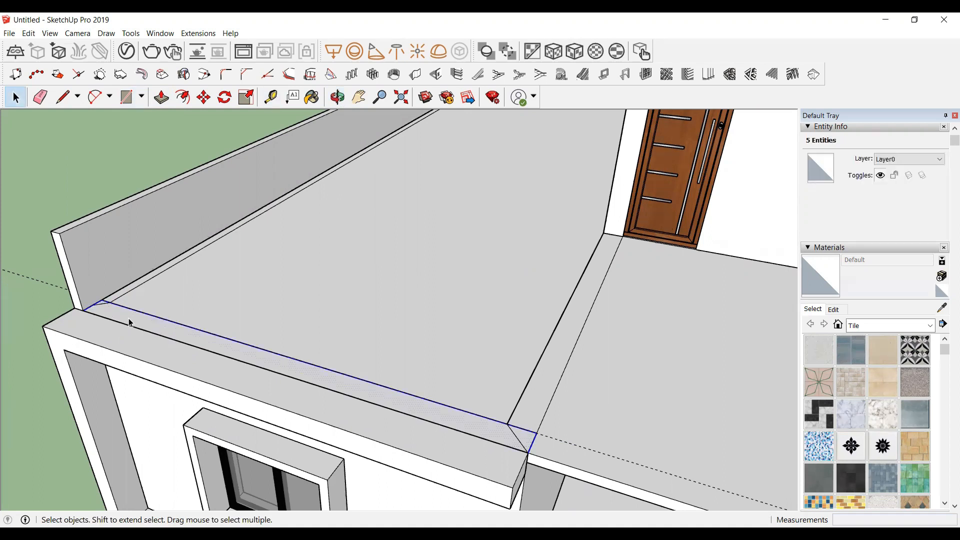
right_click(138, 324)
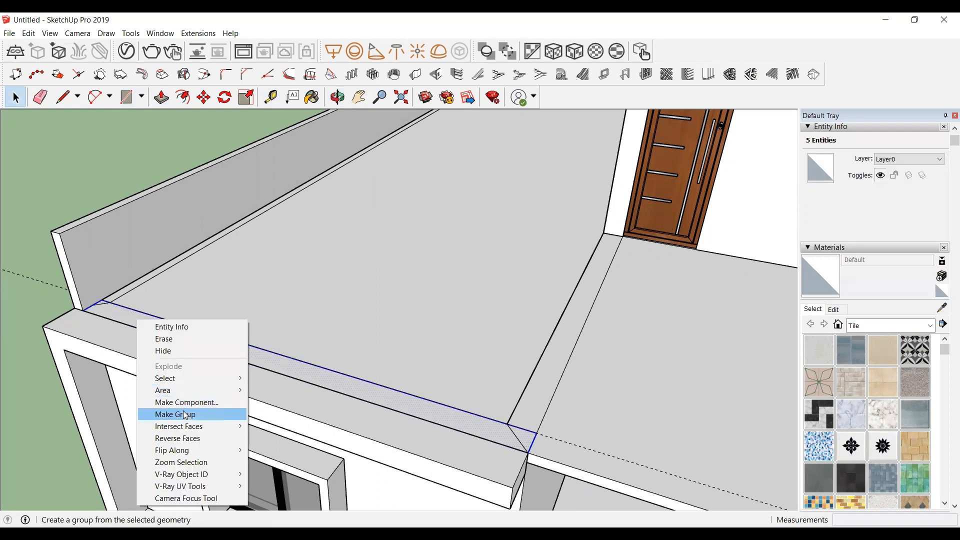
left_click(193, 413)
double_click(225, 350)
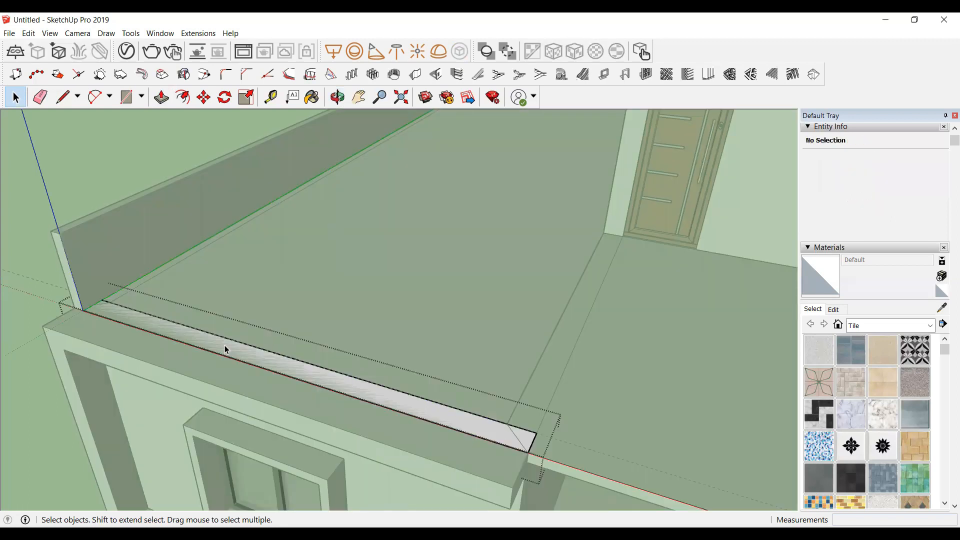
key("p")
left_click(225, 350)
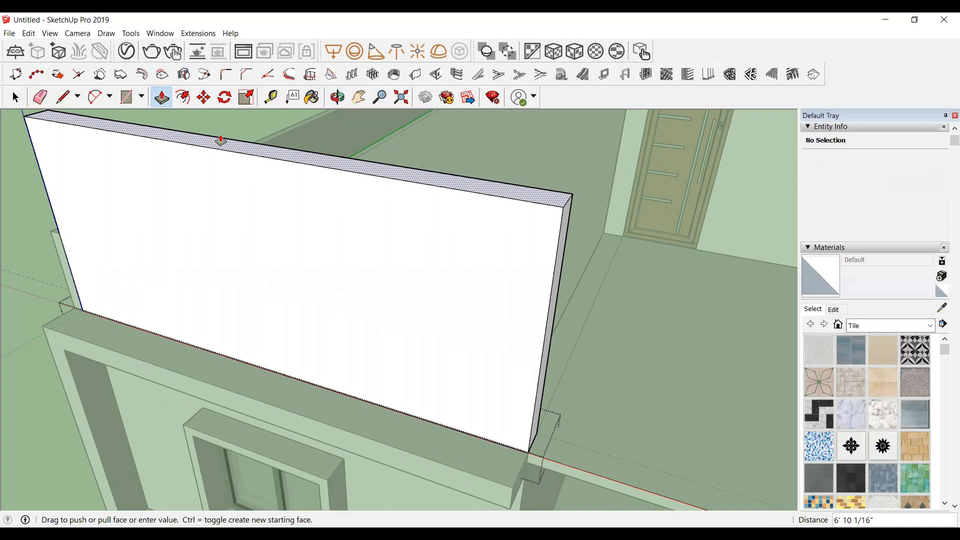
key("Return")
scroll(238, 200, "down", 4)
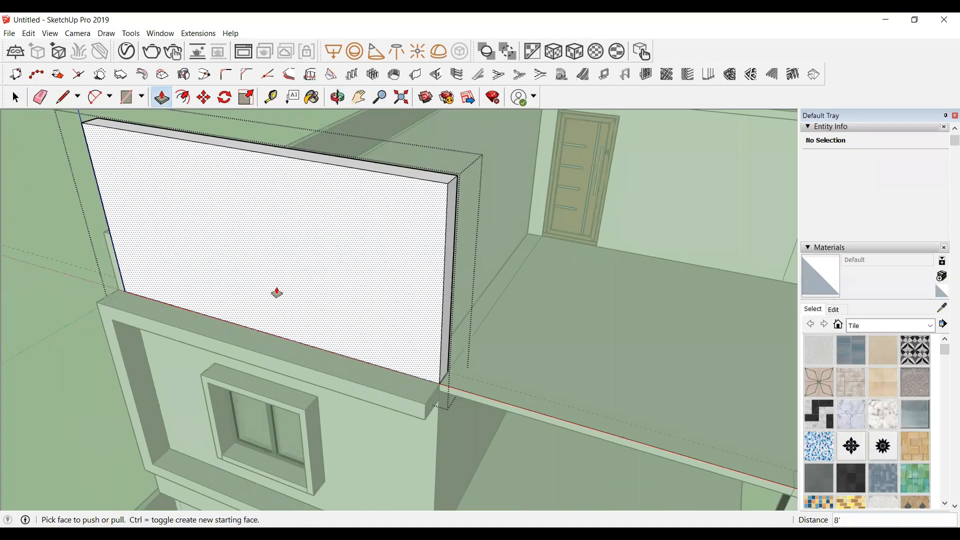
key("space")
left_click(201, 283)
left_click(109, 237)
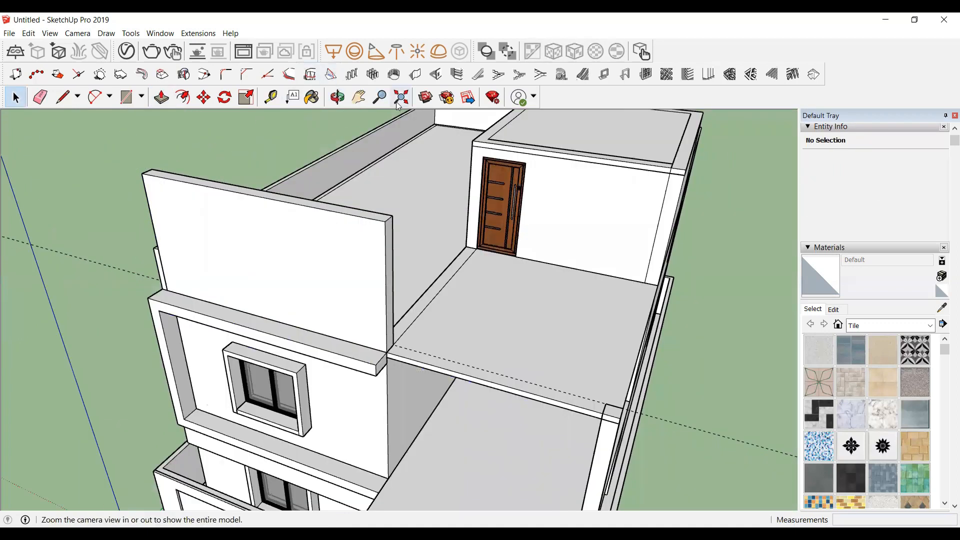
left_click(338, 97)
left_click_drag(320, 235, 396, 347)
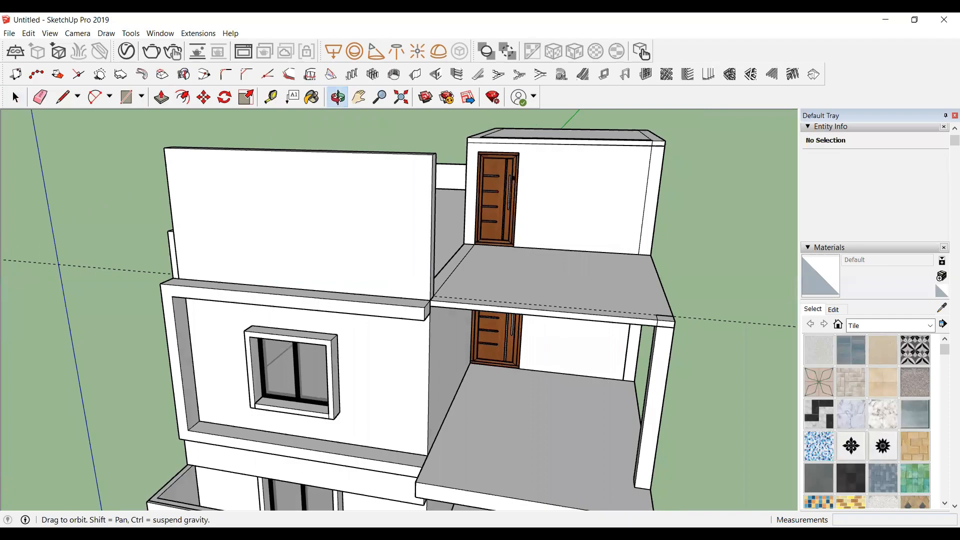
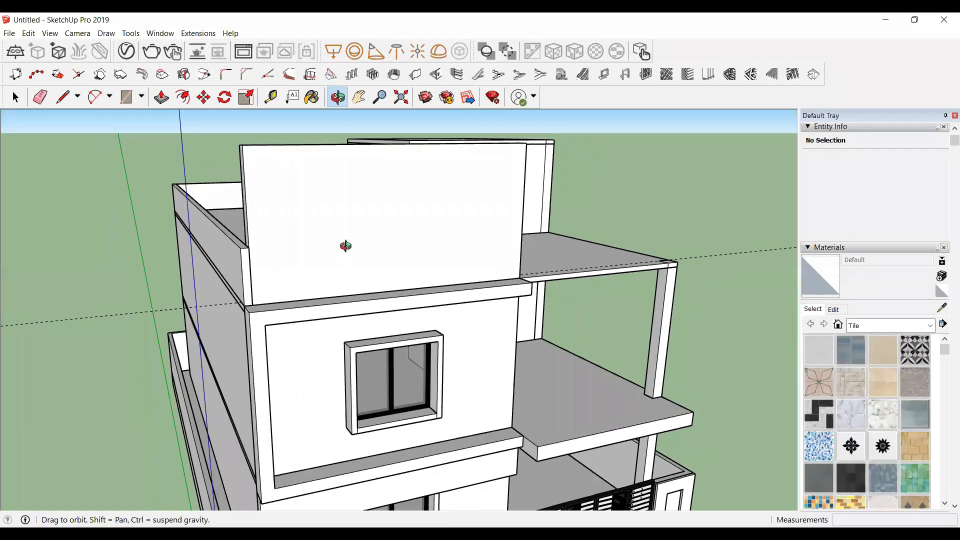
Step: Place guides 2' in from the left edge and 2' down from the top edge of the upper-floor wall face
scroll(285, 255, "up", 10)
scroll(220, 278, "down", 8)
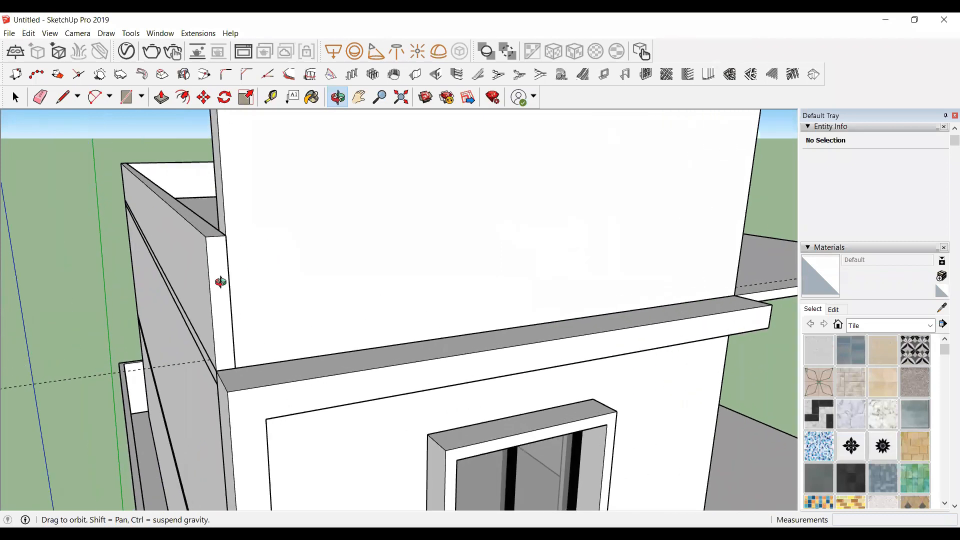
scroll(240, 255, "up", 6)
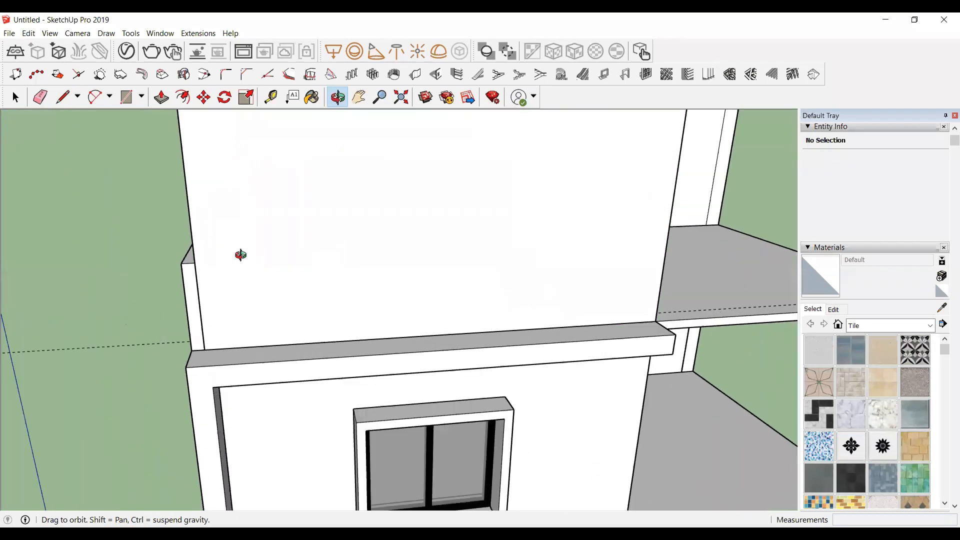
key("t")
left_click(225, 313)
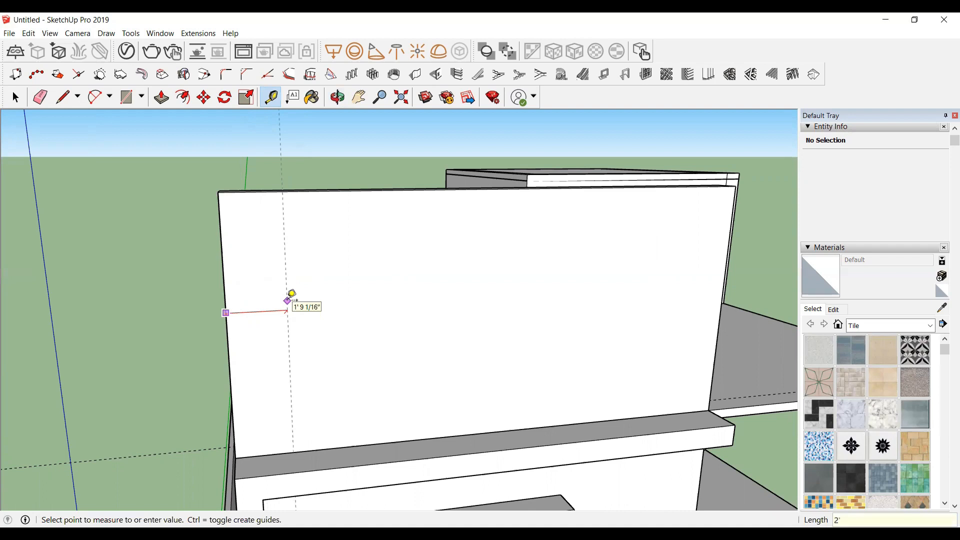
left_click(295, 303)
left_click(346, 190)
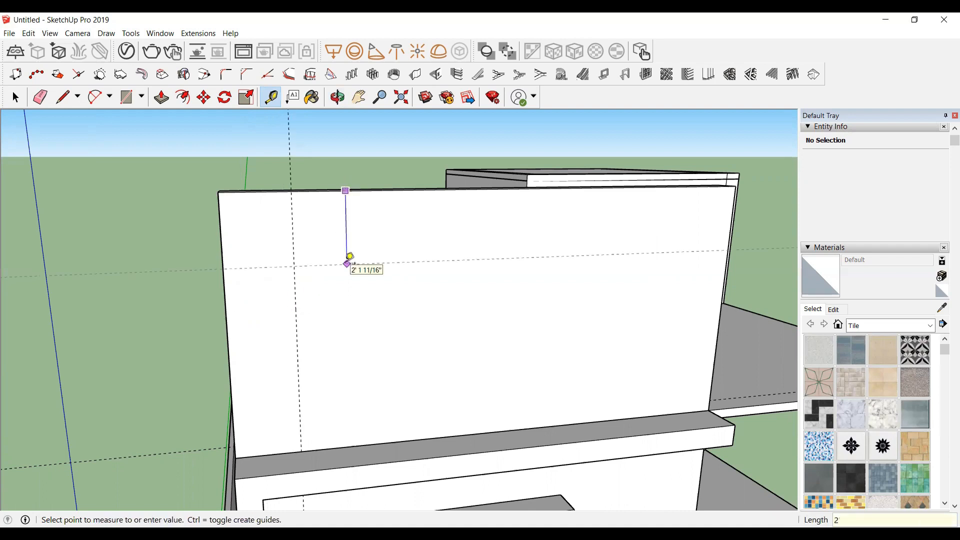
left_click(349, 258)
scroll(341, 269, "down", 1)
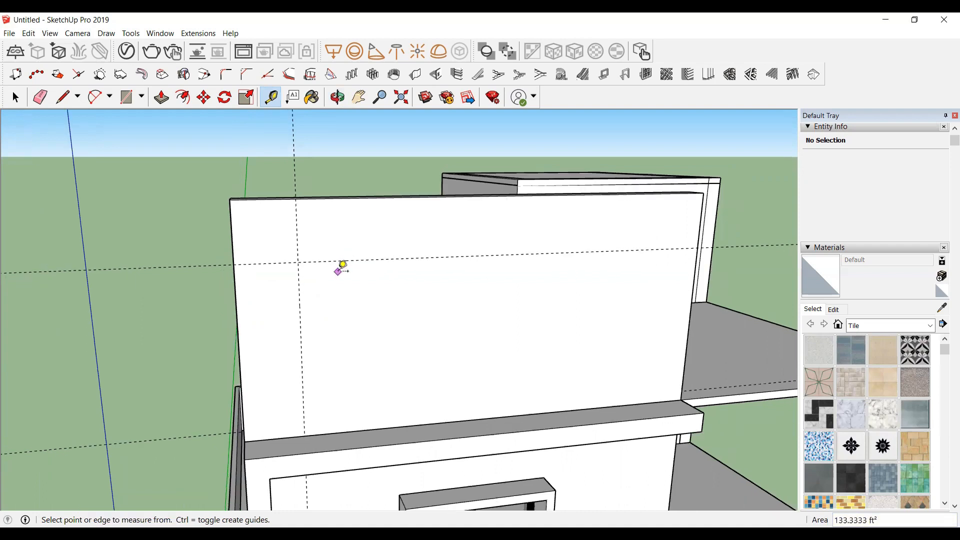
scroll(285, 353, "down", 1)
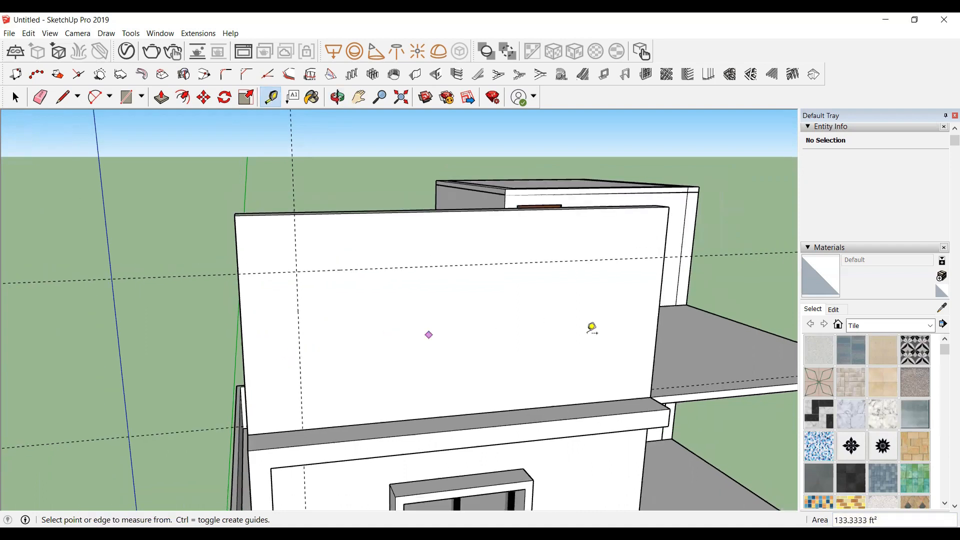
Step: Offset a guide 3'4" from the wall's right edge and another guide further left from it
left_click(659, 316)
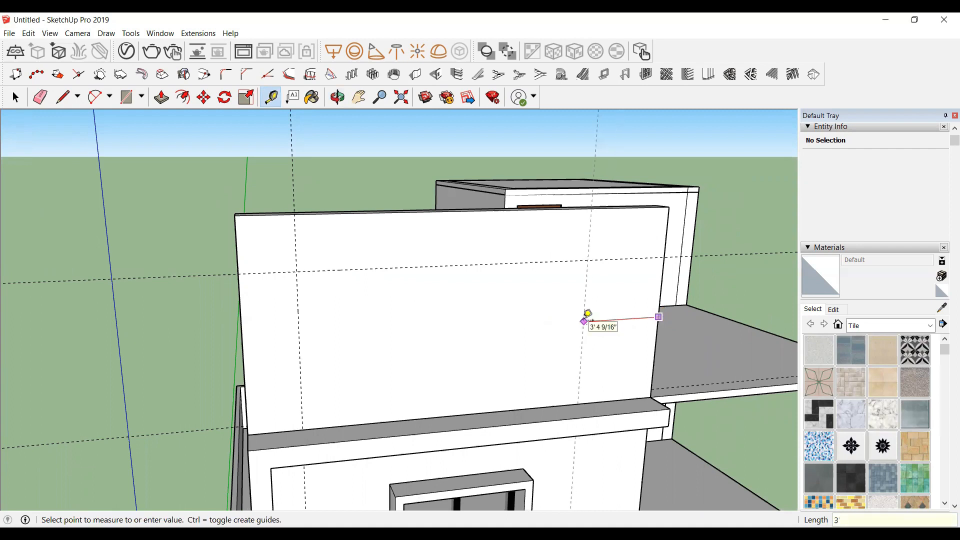
type("3'4\"")
key("Return")
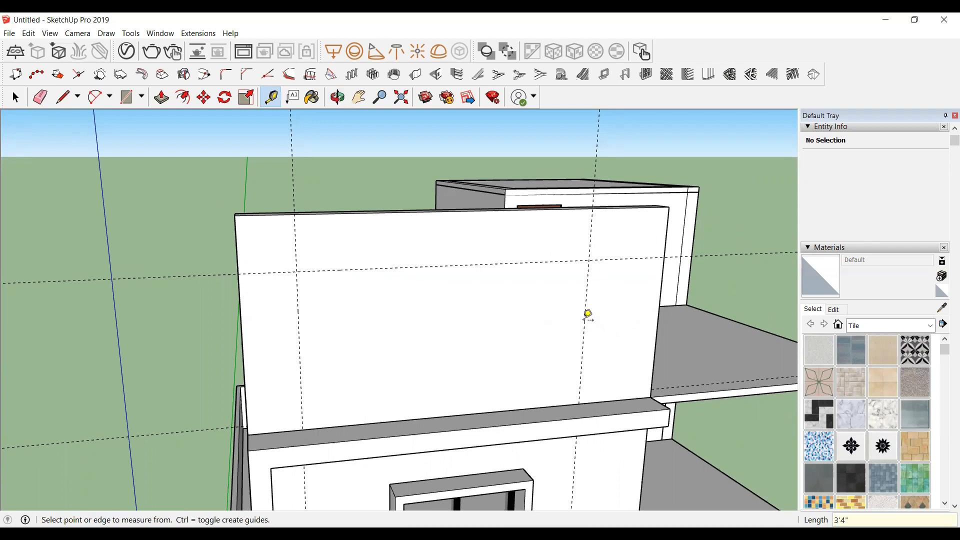
left_click(586, 319)
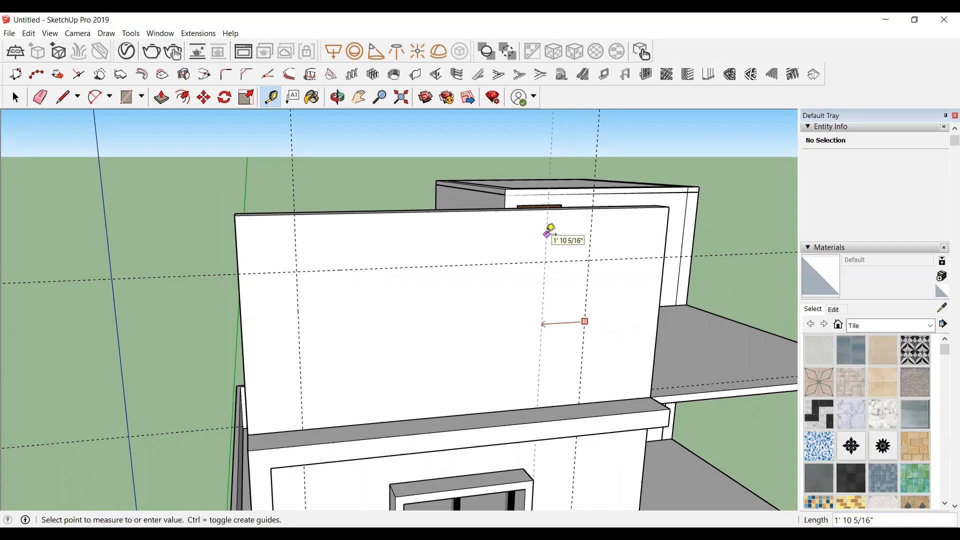
key("Return")
scroll(162, 280, "down", 6)
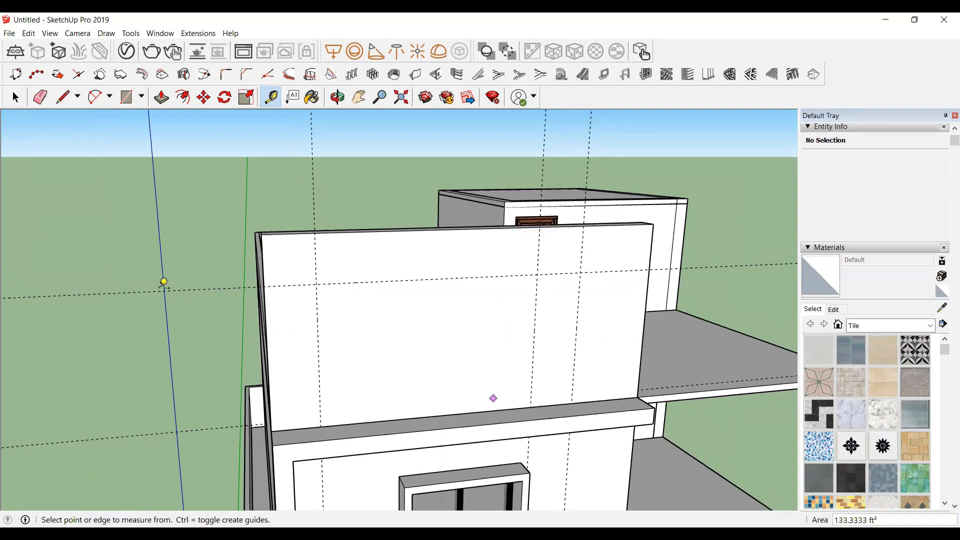
key("space")
scroll(245, 345, "up", 5)
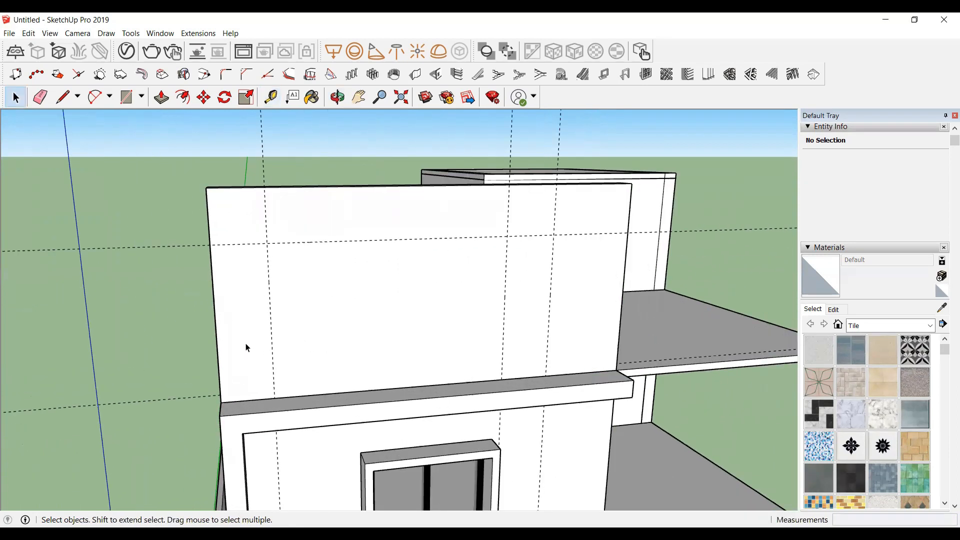
Step: Draw a rectangle about 2' by 8' at the wall's left end up to the guide and group it
left_click(331, 104)
left_click_drag(225, 287, 183, 158)
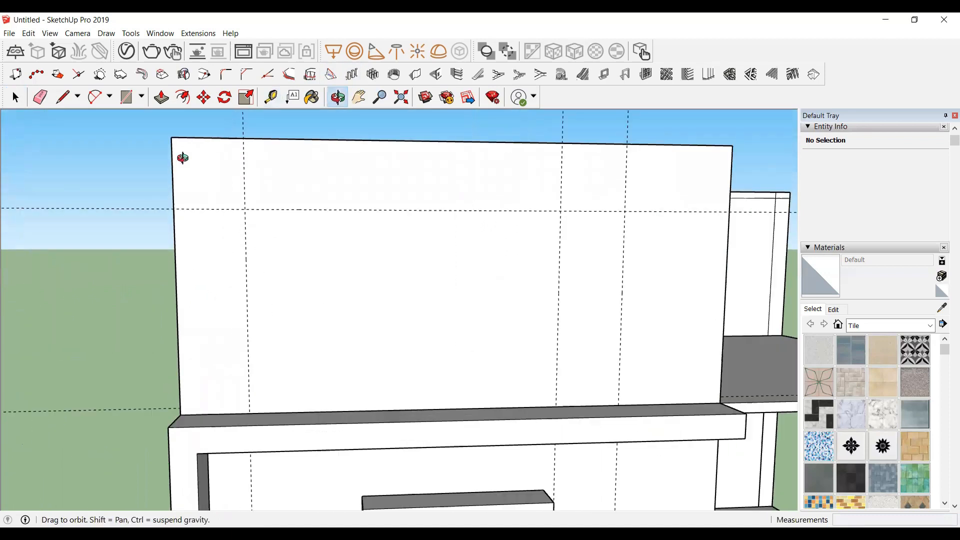
key("r")
scroll(189, 152, "up", 1)
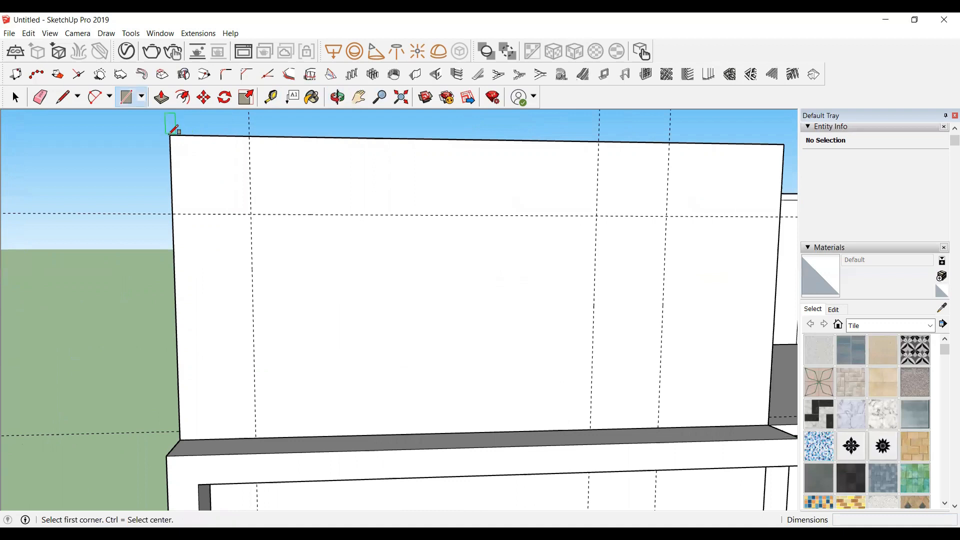
left_click(170, 135)
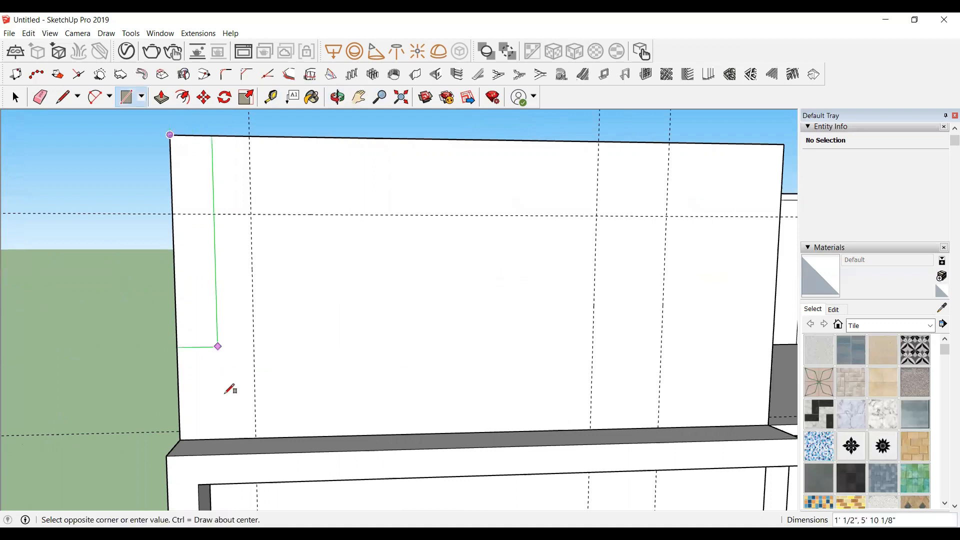
left_click(256, 437)
key("space")
left_click(212, 340)
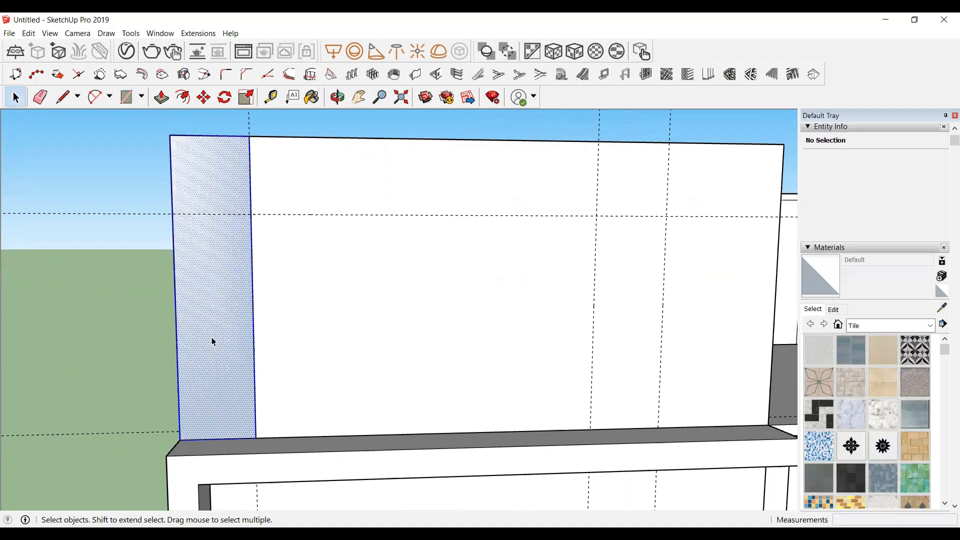
right_click(262, 435)
left_click(260, 430)
Step: Enter the group and push/pull the rectangle out 1'4" from the wall to form the frame's left post
left_click(338, 97)
left_click_drag(190, 245, 545, 454)
key("space")
double_click(278, 308)
key("p")
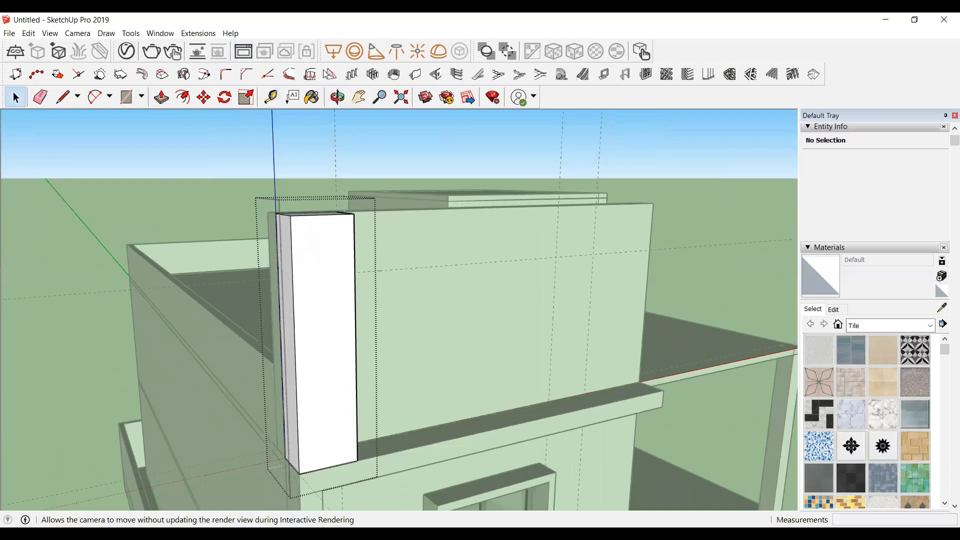
left_click(337, 97)
left_click_drag(407, 223, 95, 315)
scroll(78, 195, "up", 2)
scroll(116, 218, "up", 3)
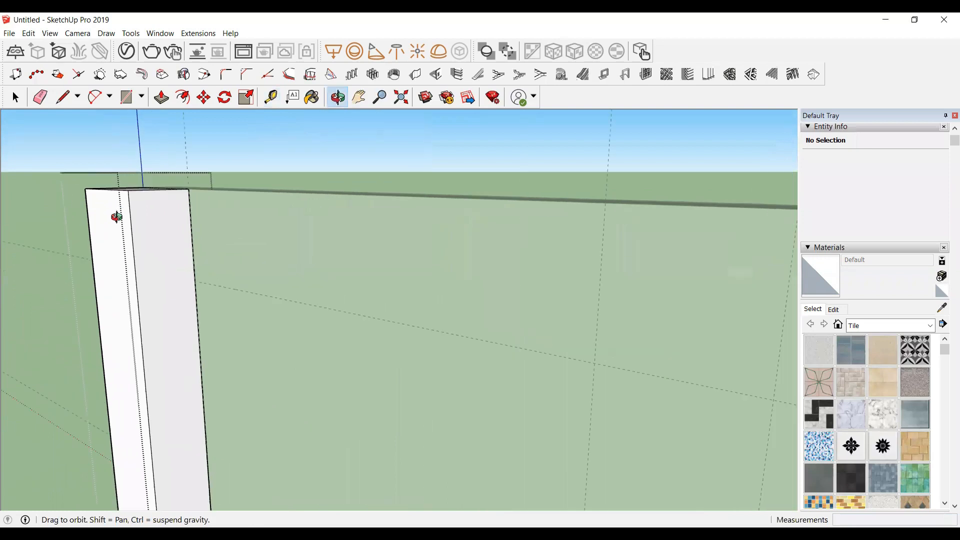
key("r")
left_click(189, 189)
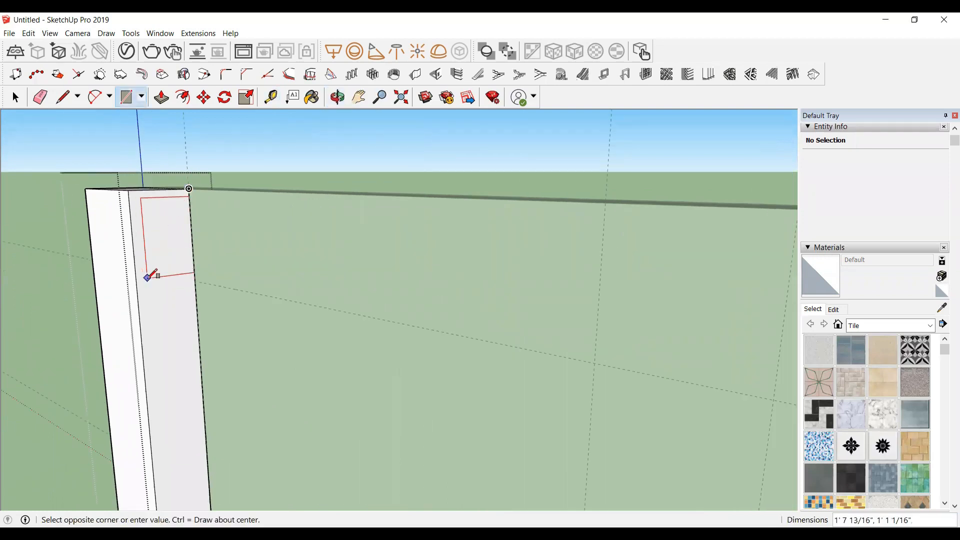
key("Escape")
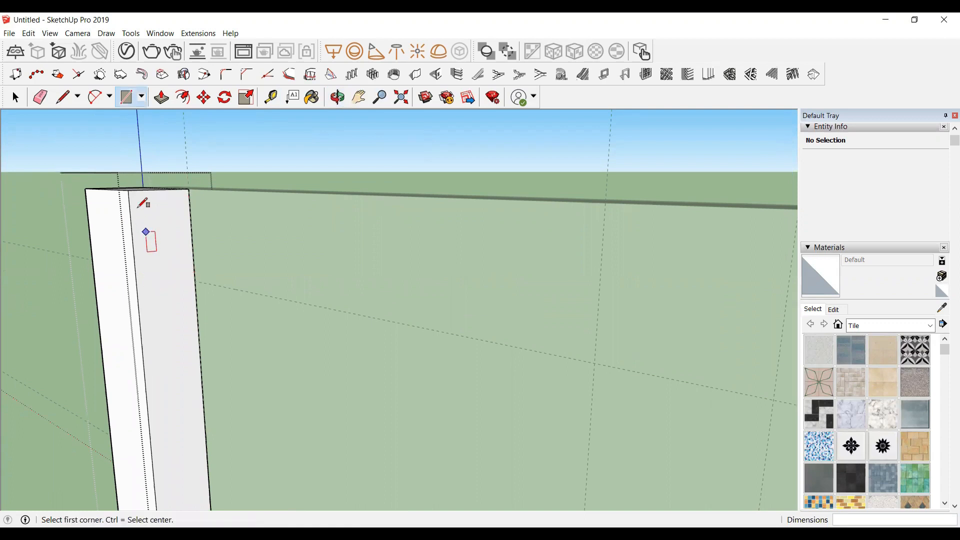
Step: Draw a 2' by 1'4" rectangle on the post's top and push/pull it along the wall about 12' to form the top beam
left_click(129, 190)
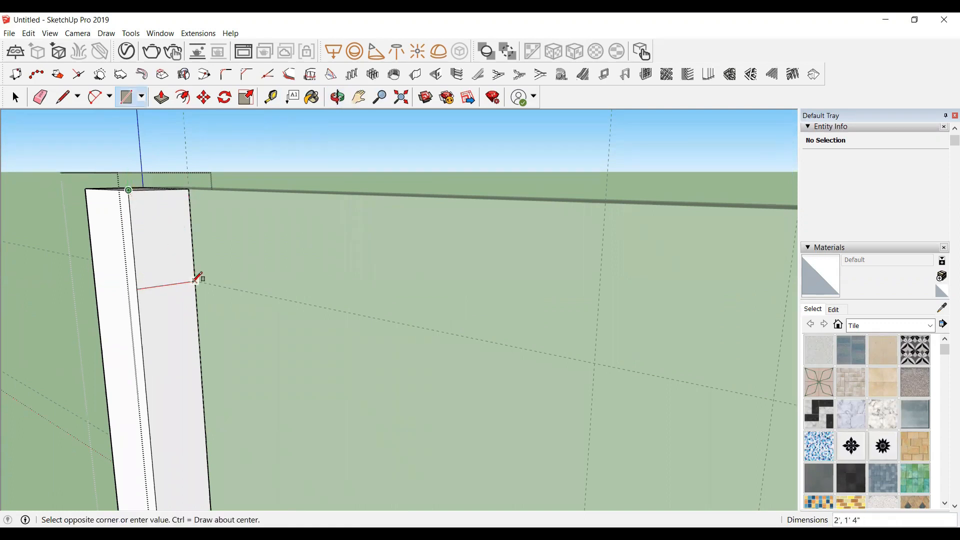
left_click(195, 279)
key("space")
left_click(151, 234)
key("p")
left_click(151, 236)
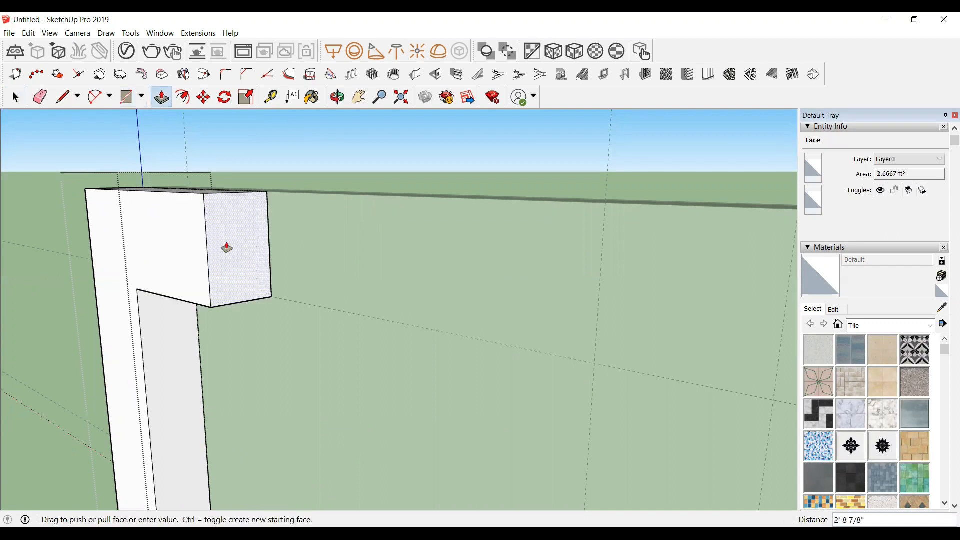
scroll(227, 247, "down", 5)
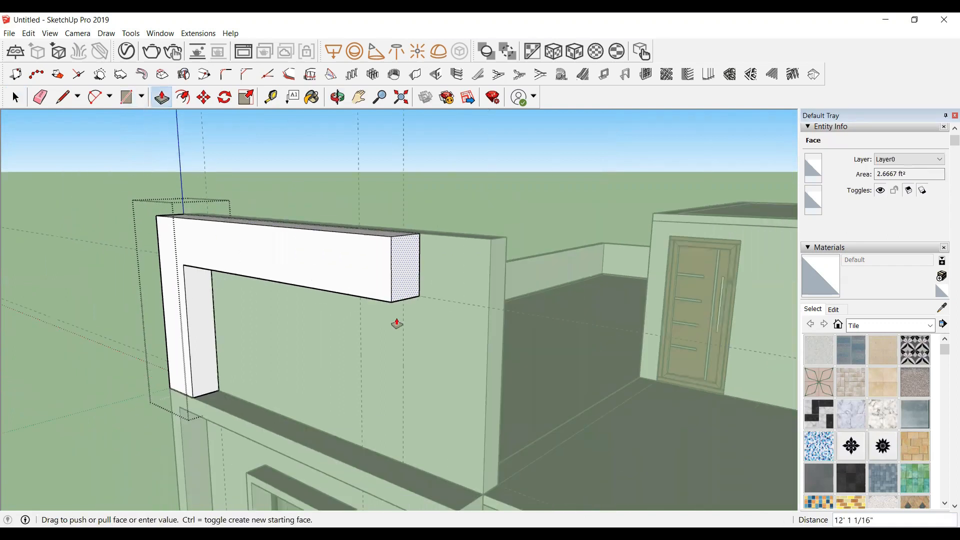
left_click(403, 349)
key("space")
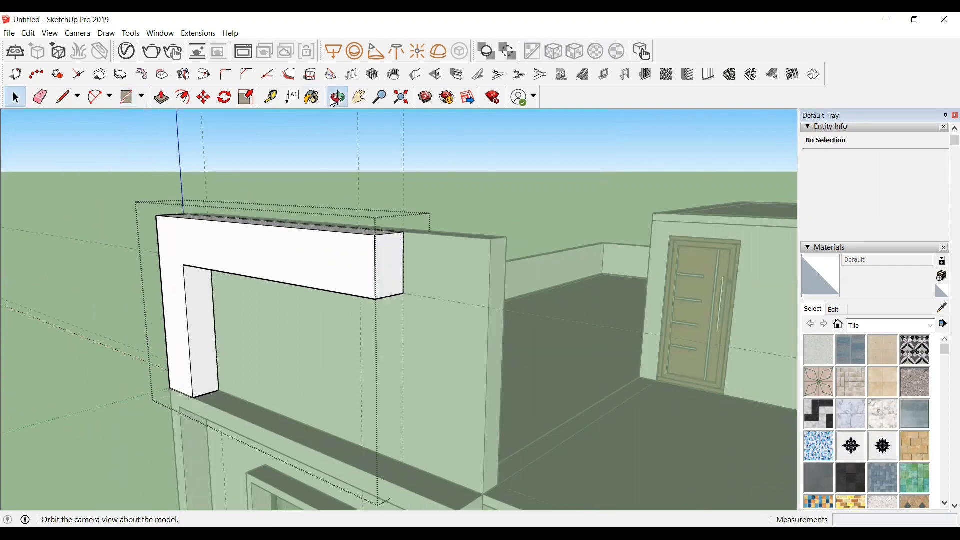
Step: Draw a 2' by 1'4" rectangle under the beam's right end and push/pull it down to the band to form the right post
left_click(336, 98)
left_click_drag(368, 306, 469, 169)
scroll(472, 170, "up", 5)
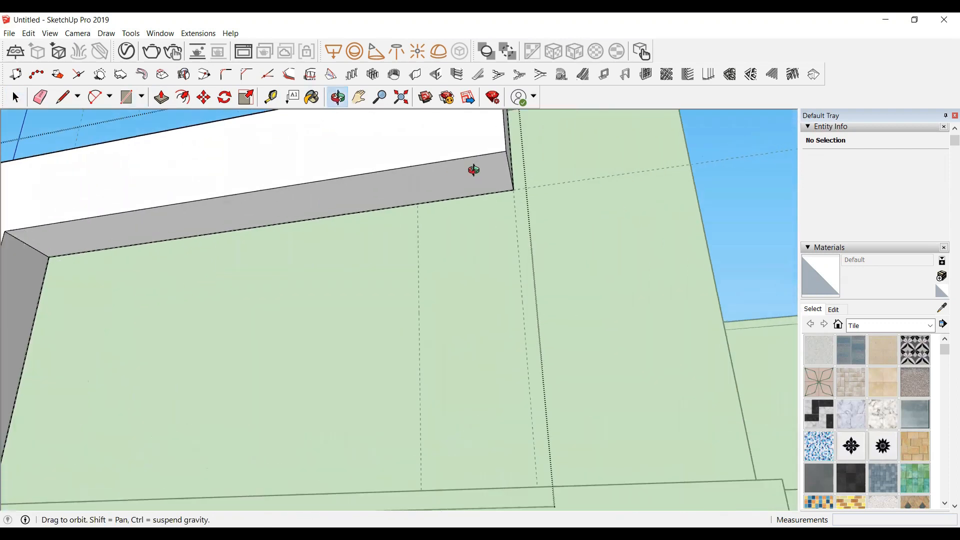
key("r")
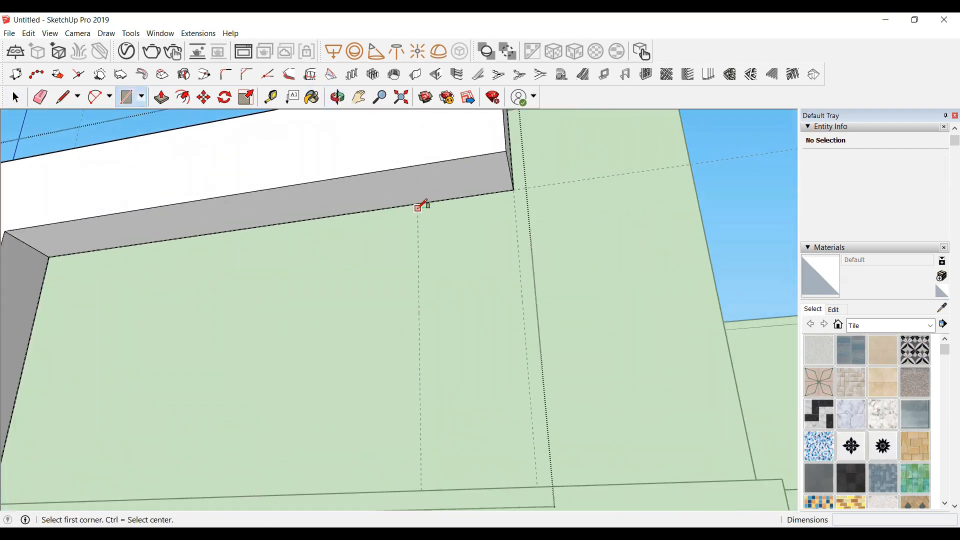
left_click(418, 203)
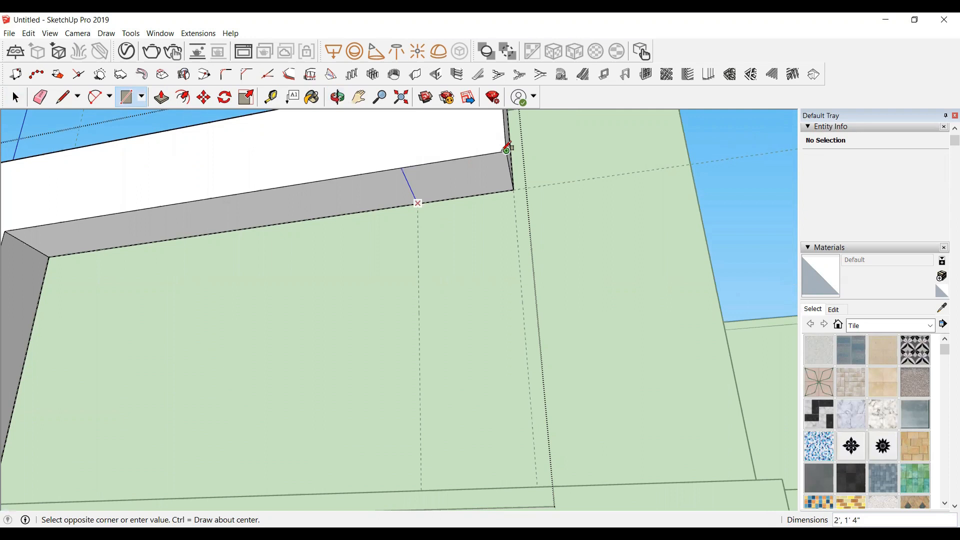
left_click(507, 149)
key("space")
double_click(434, 177)
key("p")
left_click_drag(448, 181, 464, 278)
left_click_drag(457, 187, 455, 278)
left_click_drag(453, 187, 435, 411)
scroll(463, 286, "down", 3)
key("space")
scroll(435, 408, "down", 2)
left_click(166, 138)
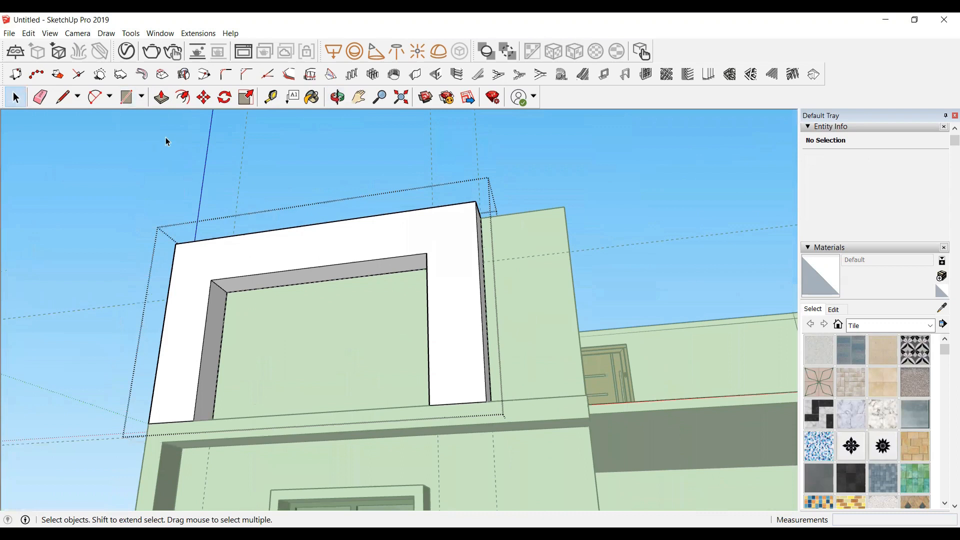
Step: Close the frame group, orbit around the upper floor and compare it with the reference photo of the house
left_click(176, 158)
left_click(338, 97)
left_click_drag(425, 324, 509, 407)
scroll(434, 332, "up", 2)
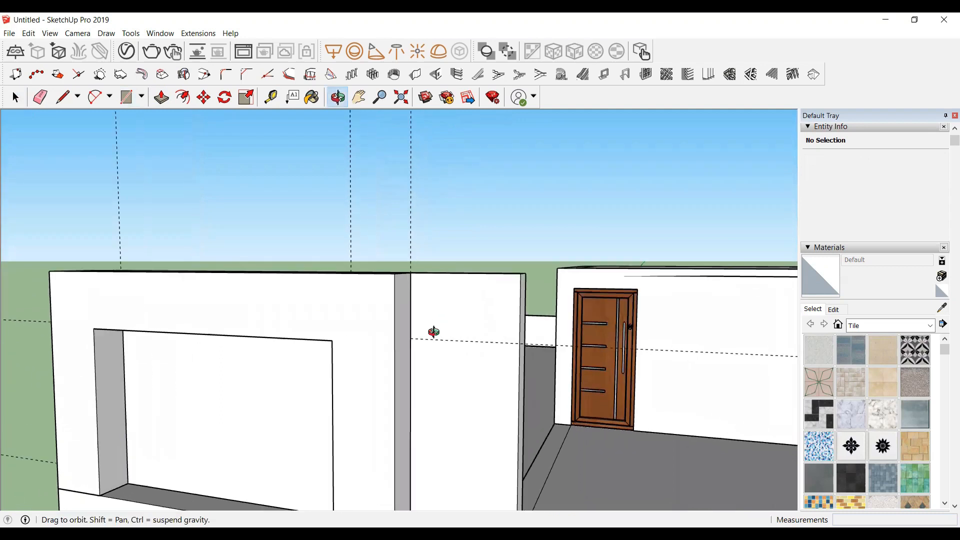
scroll(434, 332, "down", 4)
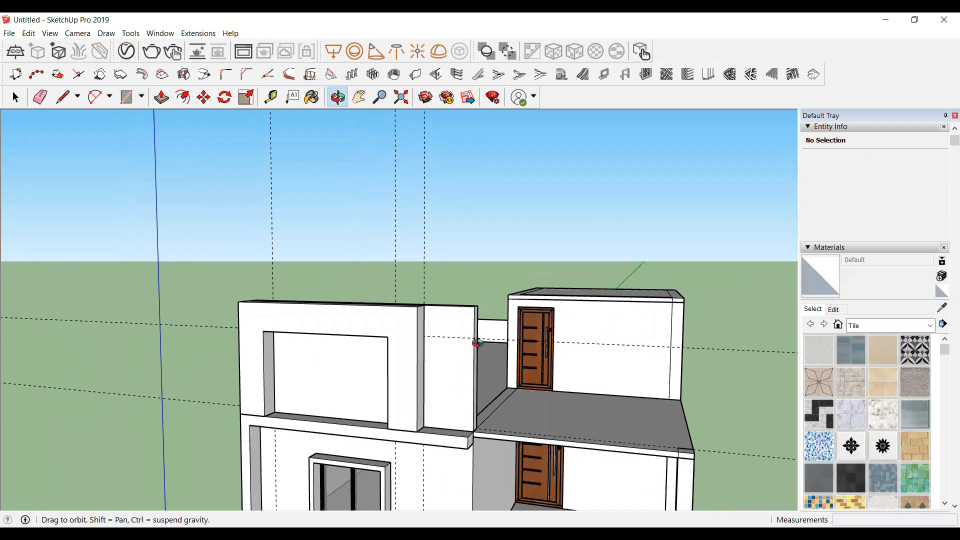
left_click_drag(475, 339, 490, 288)
left_click_drag(433, 399, 446, 365)
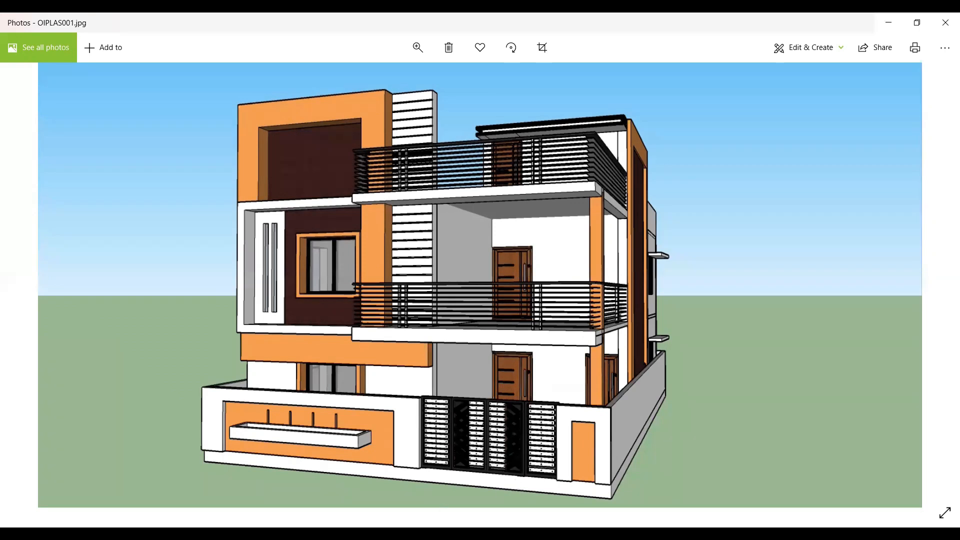
key("alt+Tab")
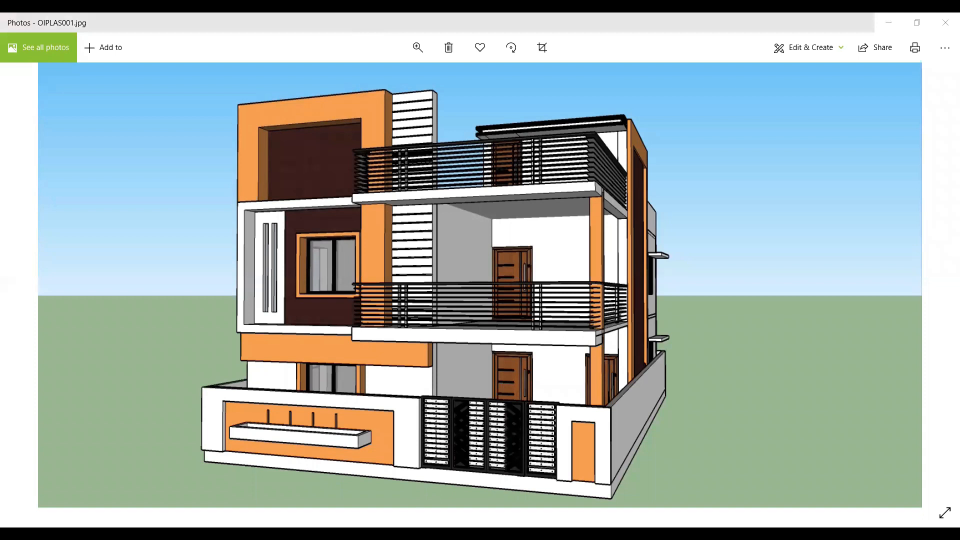
key("alt+Tab")
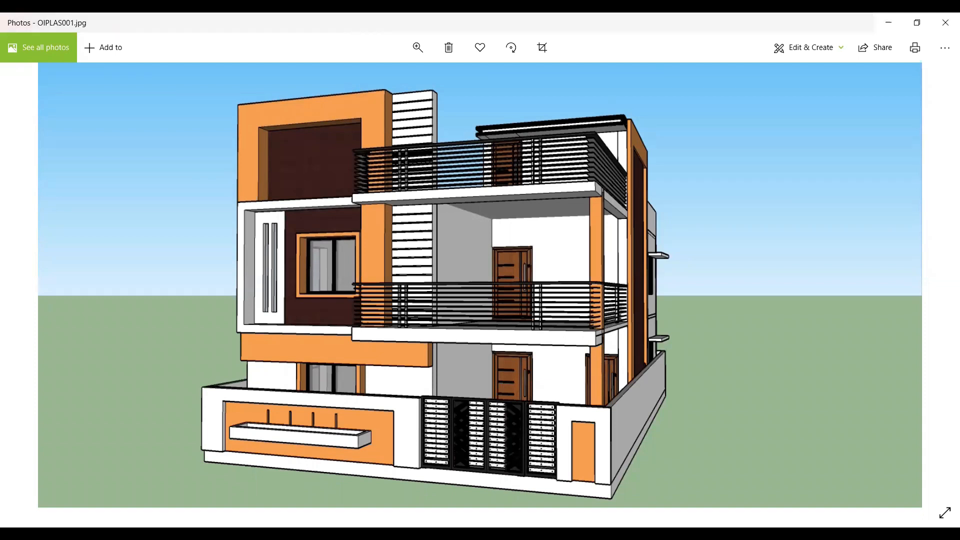
key("alt+Tab")
Step: Hide the newly built facade frame group to reach the frame behind it
scroll(422, 302, "up", 5)
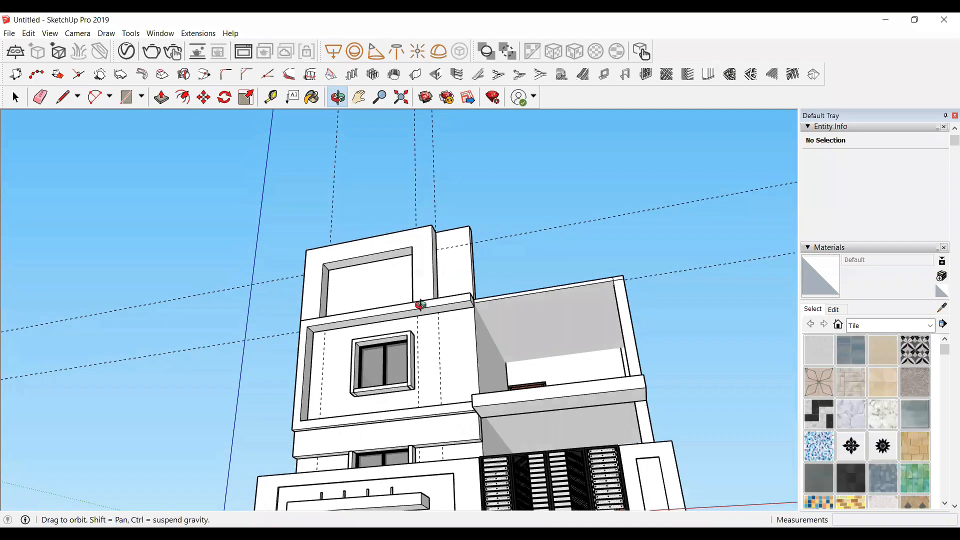
key("space")
left_click(443, 299)
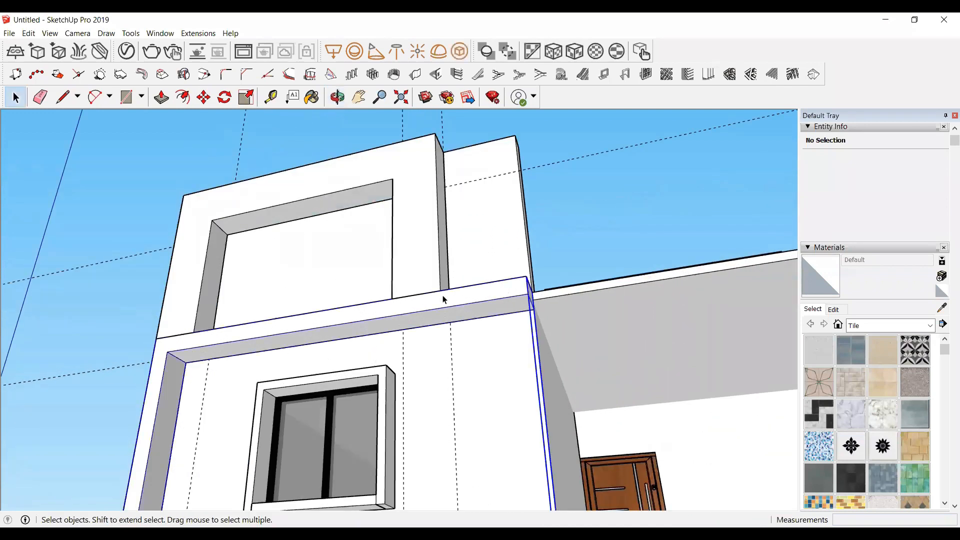
right_click(442, 300)
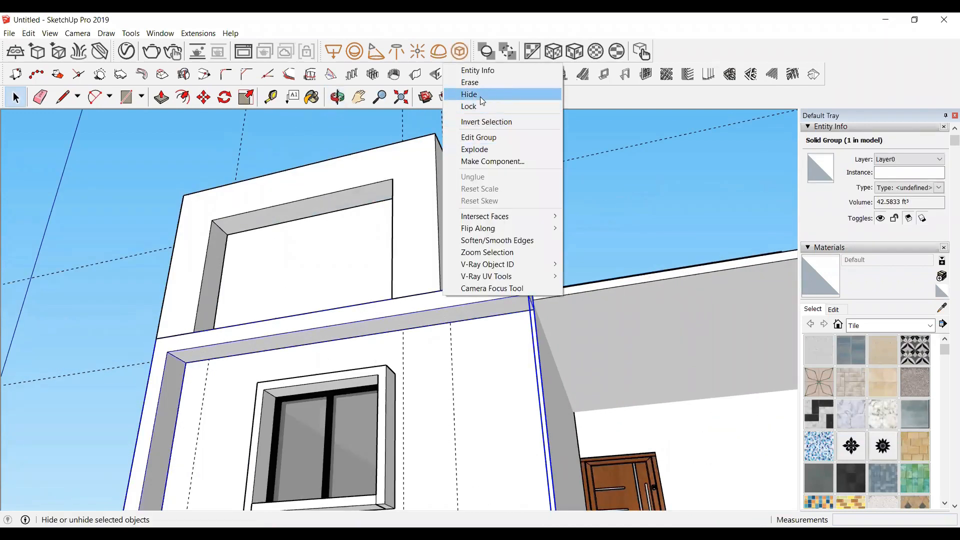
left_click(470, 94)
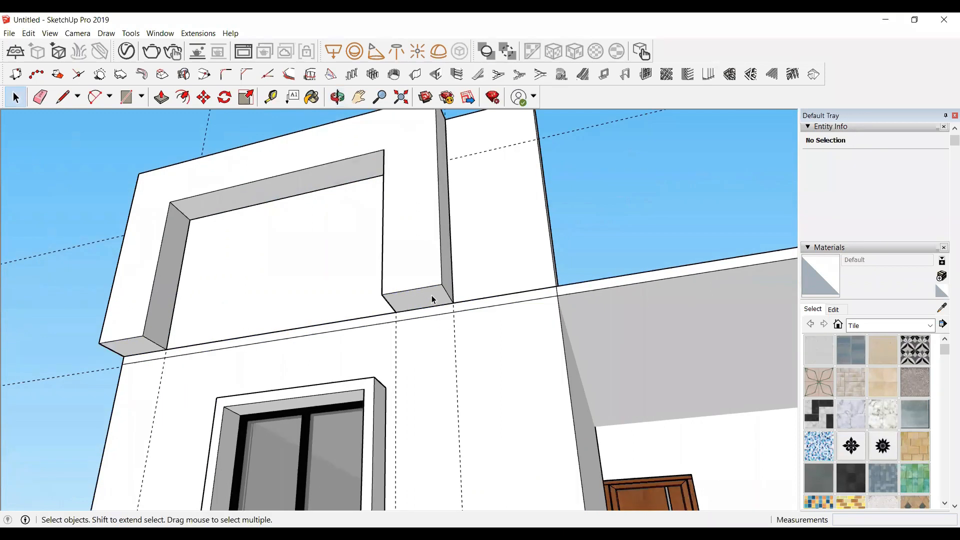
Step: Enter the upper top frame group and push/pull its right post's bottom face down about 10' 9" to the floor band
triple_click(432, 296)
left_click(433, 297)
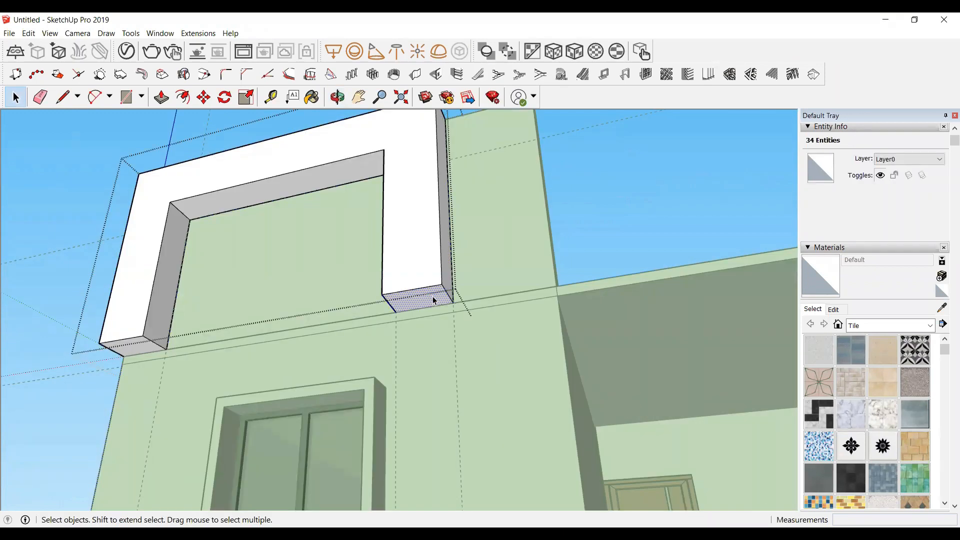
key("p")
left_click(435, 300)
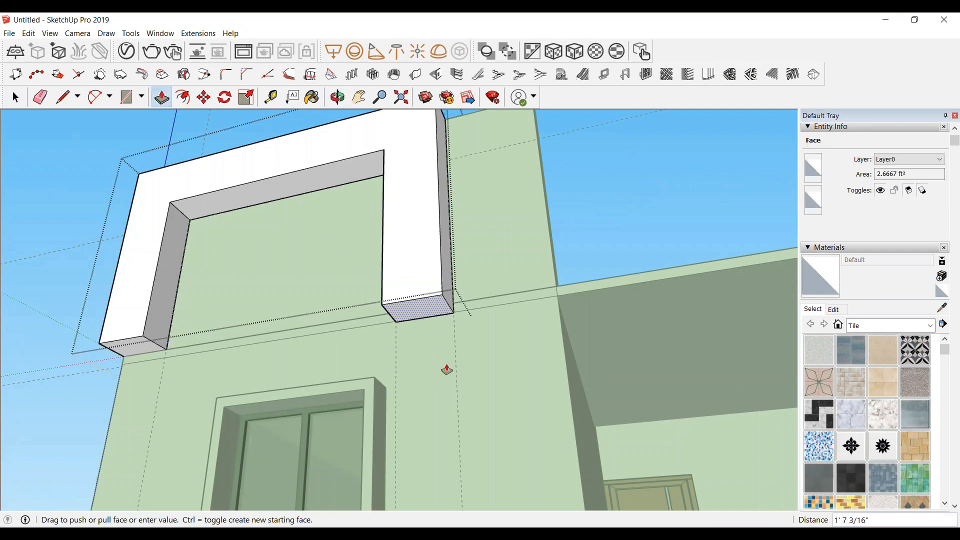
scroll(433, 349, "down", 3)
scroll(435, 380, "down", 2)
scroll(448, 456, "up", 2)
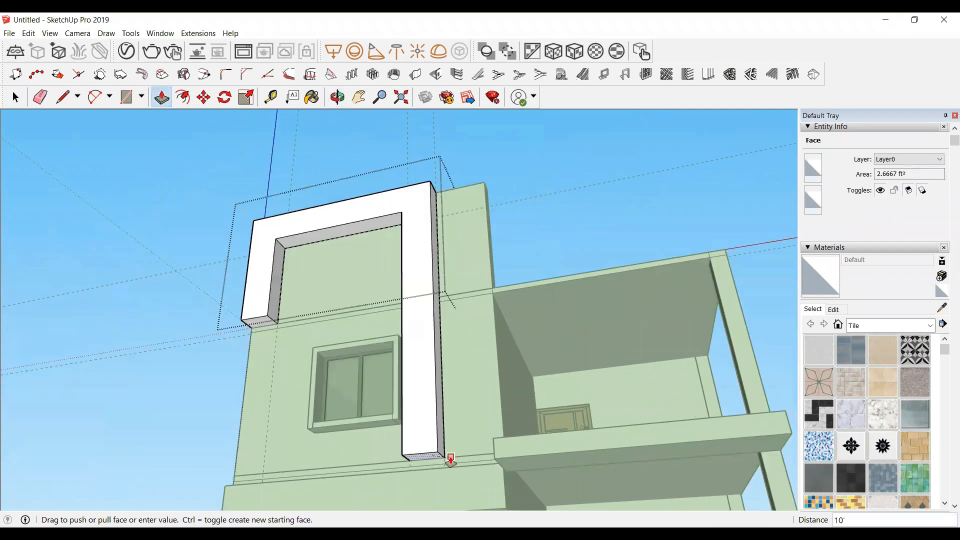
scroll(455, 468, "up", 2)
scroll(446, 465, "up", 2)
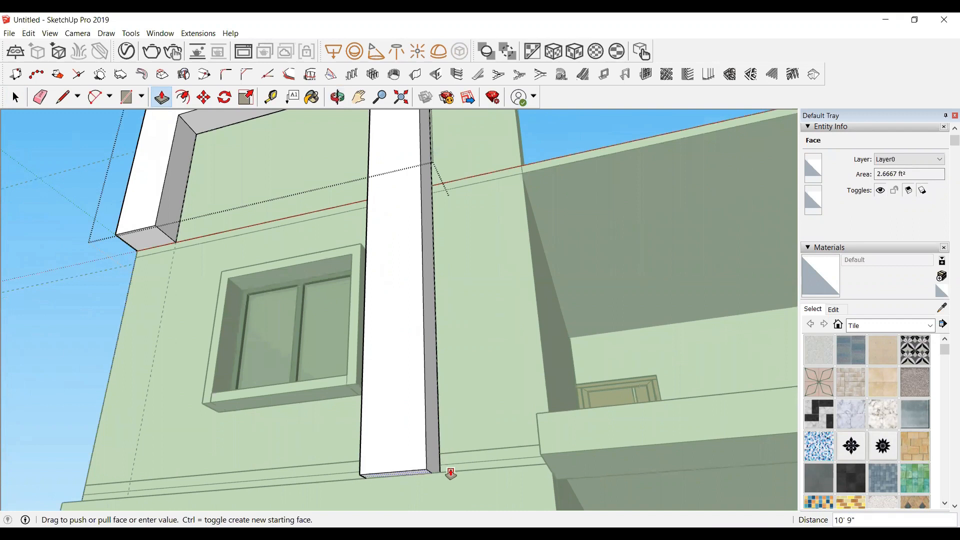
left_click(449, 473)
scroll(452, 337, "down", 5)
key("space")
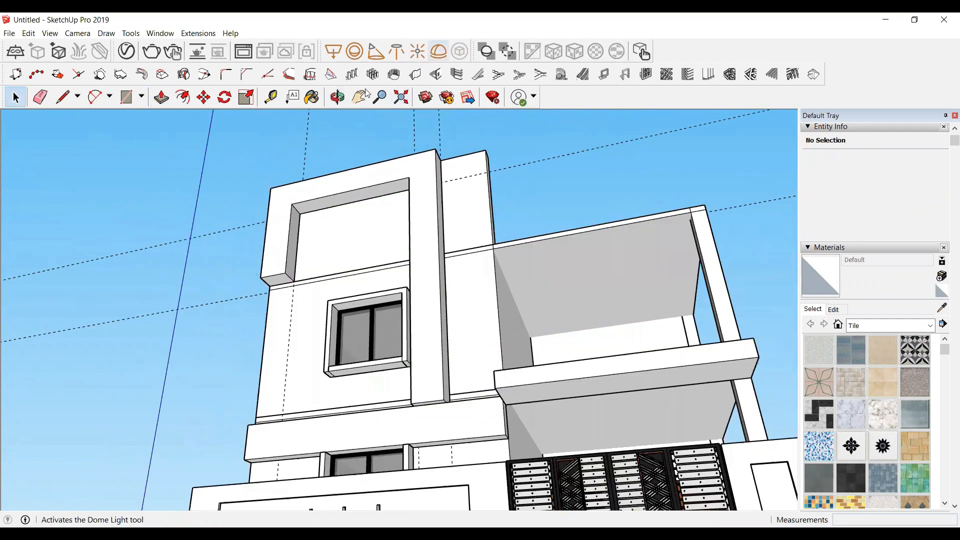
Step: Unhide the hidden facade frame group
left_click(337, 97)
left_click_drag(392, 336, 233, 263)
scroll(234, 263, "down", 3)
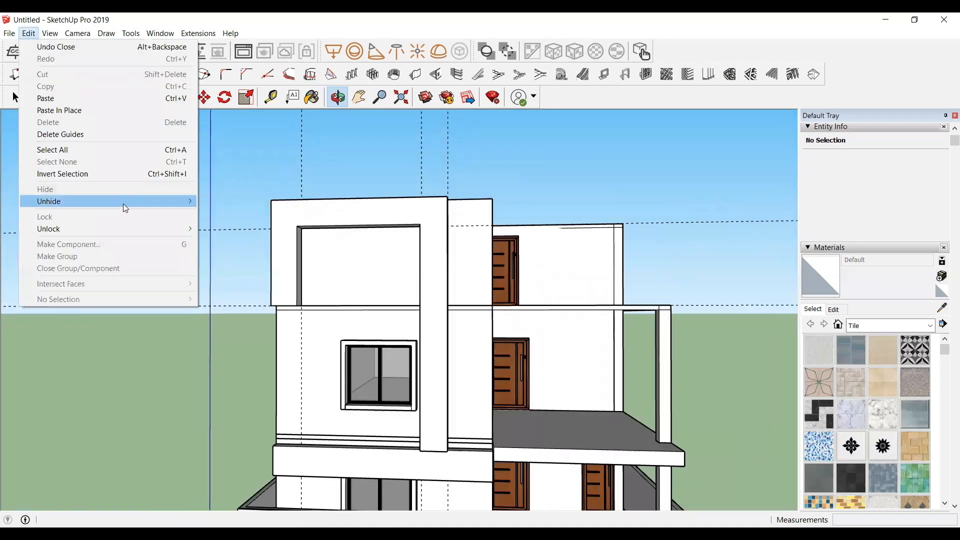
mouse_move(123, 202)
left_click(218, 227)
Step: Enter the balcony roof slab group and push/pull its end face back until the slab meets the front wall
scroll(219, 229, "down", 3)
left_click_drag(321, 365, 347, 255)
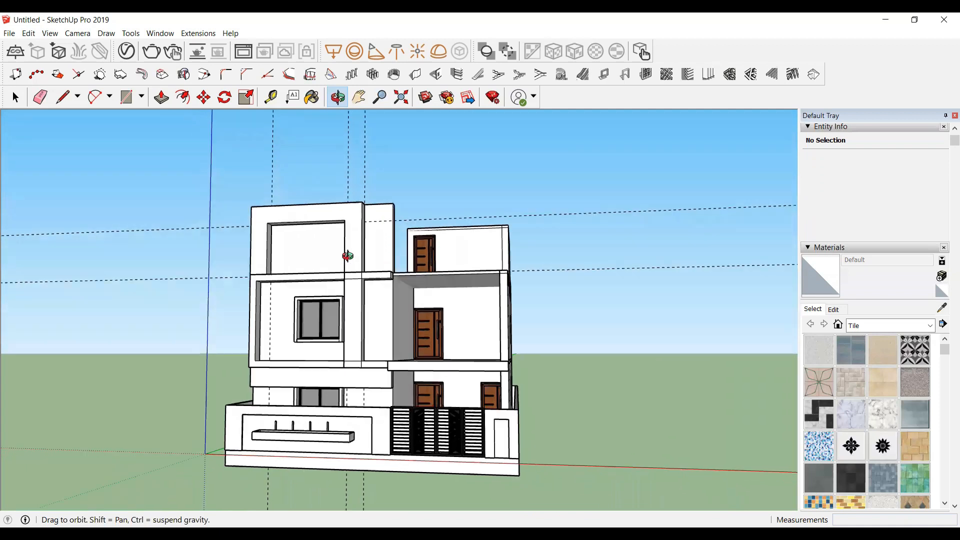
scroll(348, 256, "up", 3)
left_click_drag(379, 330, 299, 326)
scroll(320, 287, "up", 3)
left_click_drag(316, 278, 315, 308)
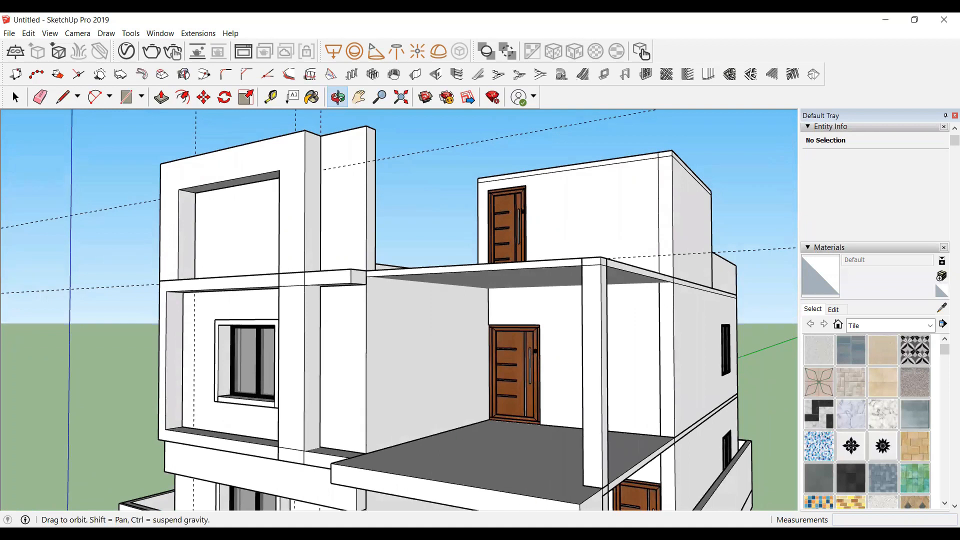
key("space")
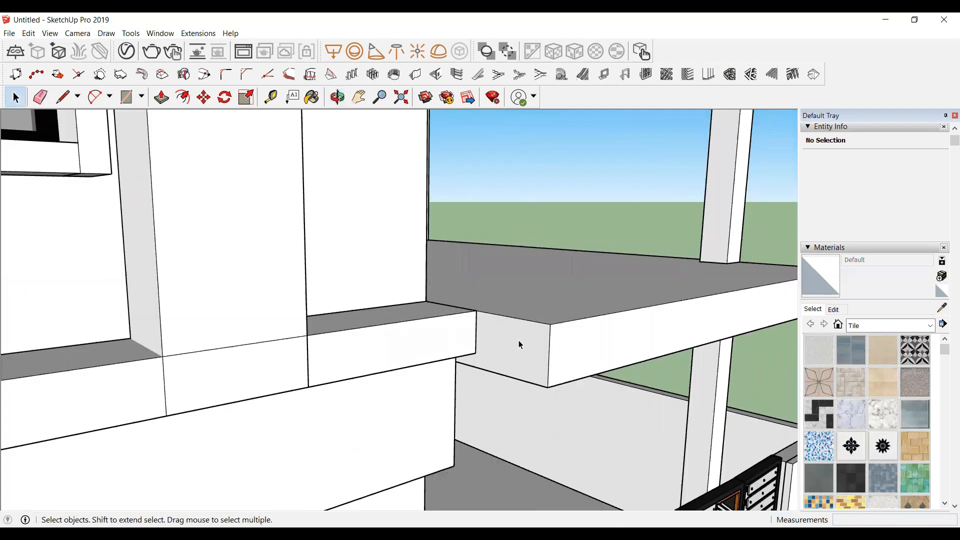
double_click(518, 341)
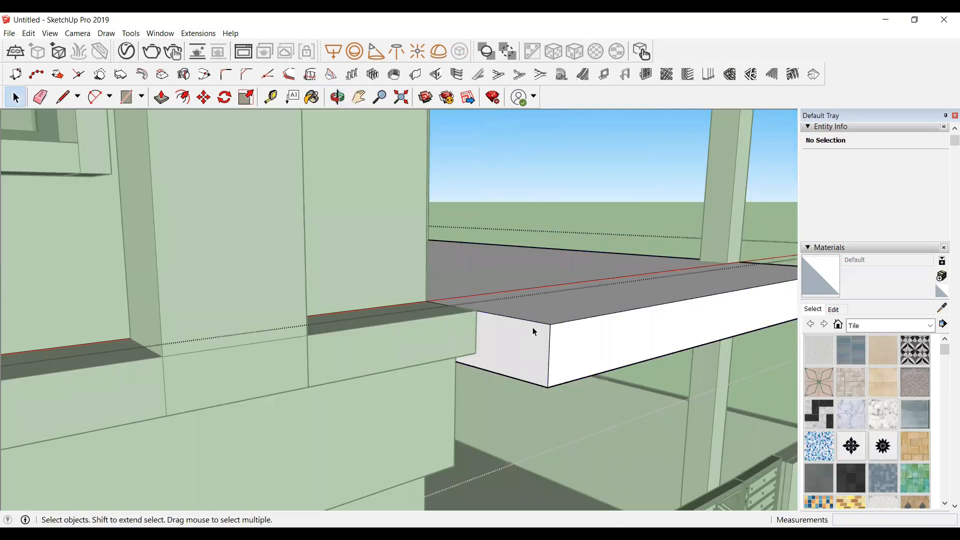
left_click(531, 331)
key("p")
left_click_drag(530, 333, 164, 358)
key("space")
scroll(165, 360, "down", 5)
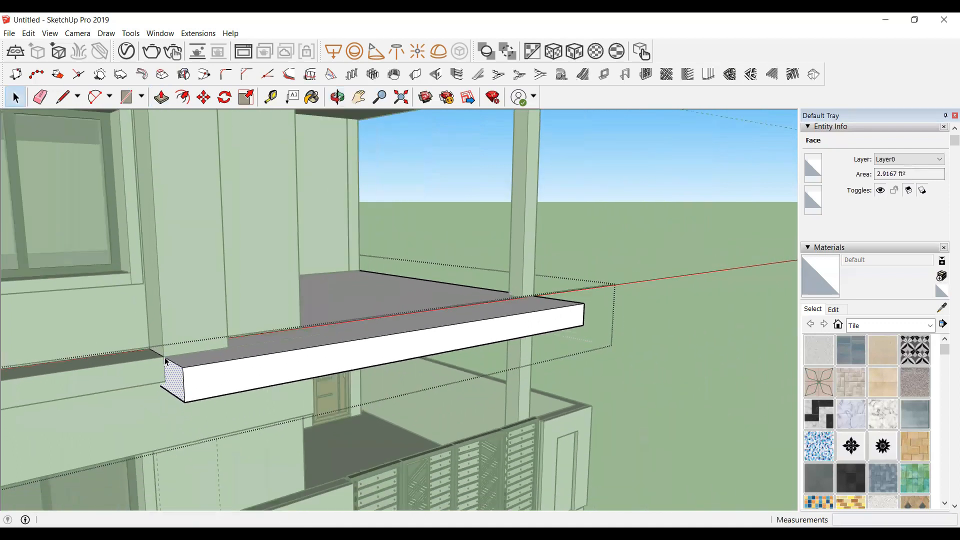
scroll(165, 360, "down", 2)
left_click(676, 312)
Step: Enter the upper roof slab group and draw a rectangle about 11' 9" by 4" on its front edge from the wall to the column
scroll(332, 417, "down", 5)
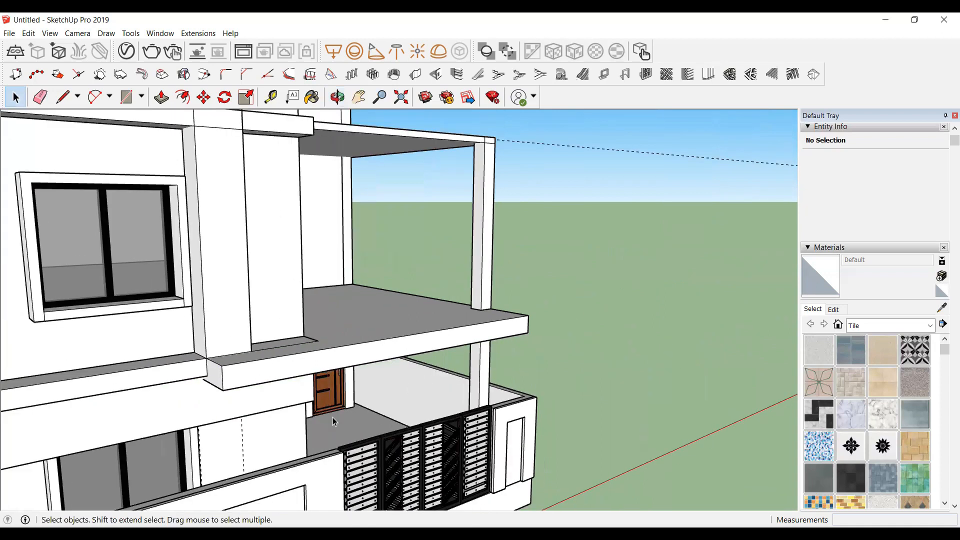
scroll(349, 257, "up", 4)
scroll(189, 290, "down", 4)
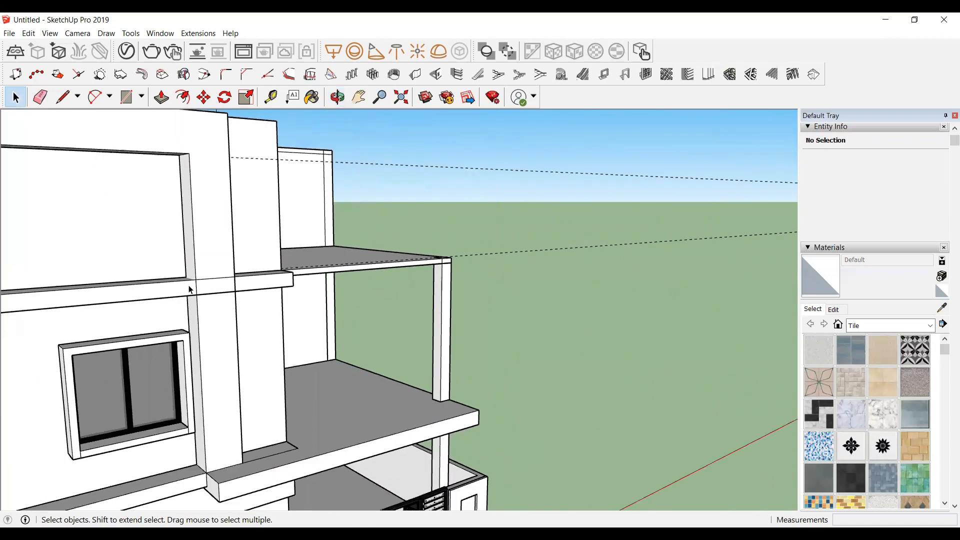
scroll(309, 162, "down", 3)
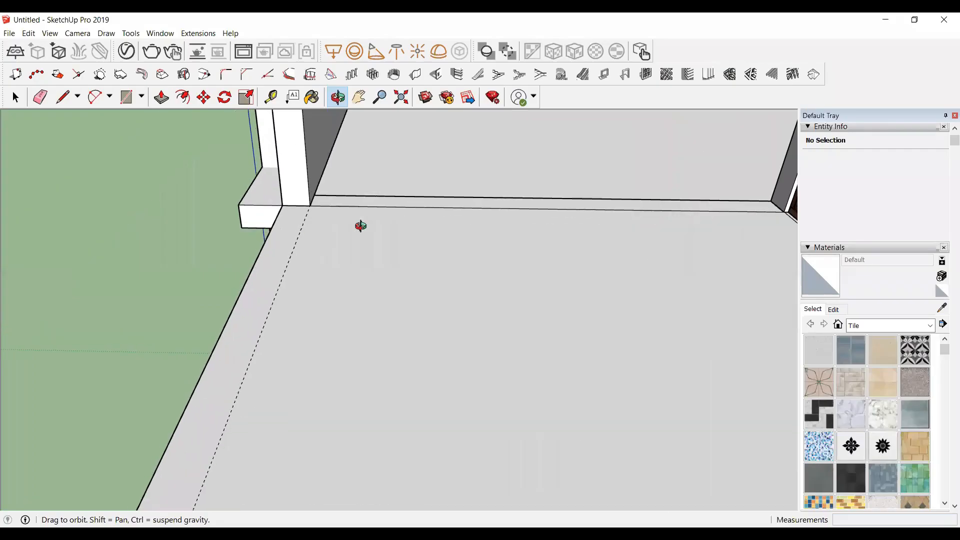
scroll(440, 185, "up", 5)
triple_click(447, 185)
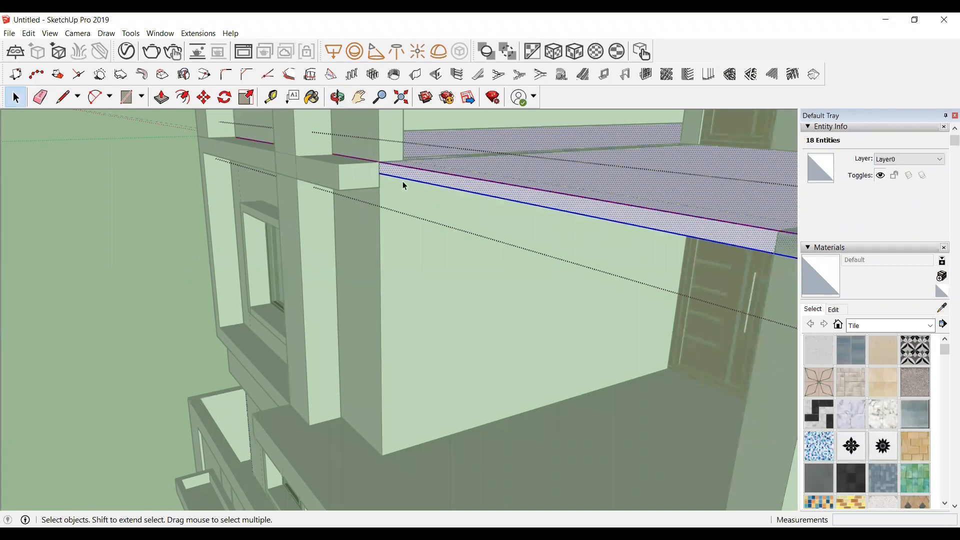
scroll(403, 184, "down", 2)
scroll(390, 147, "up", 2)
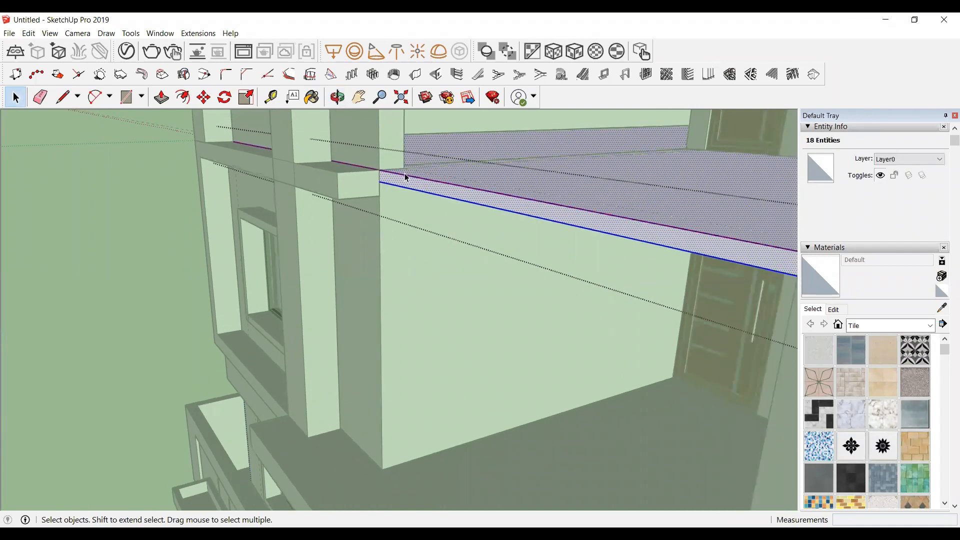
key("r")
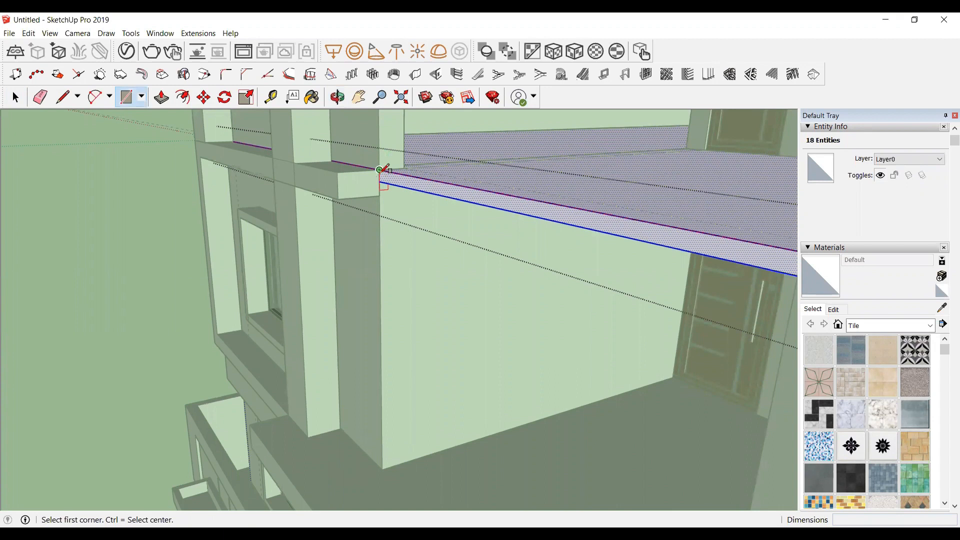
left_click(380, 169)
scroll(399, 175, "down", 2)
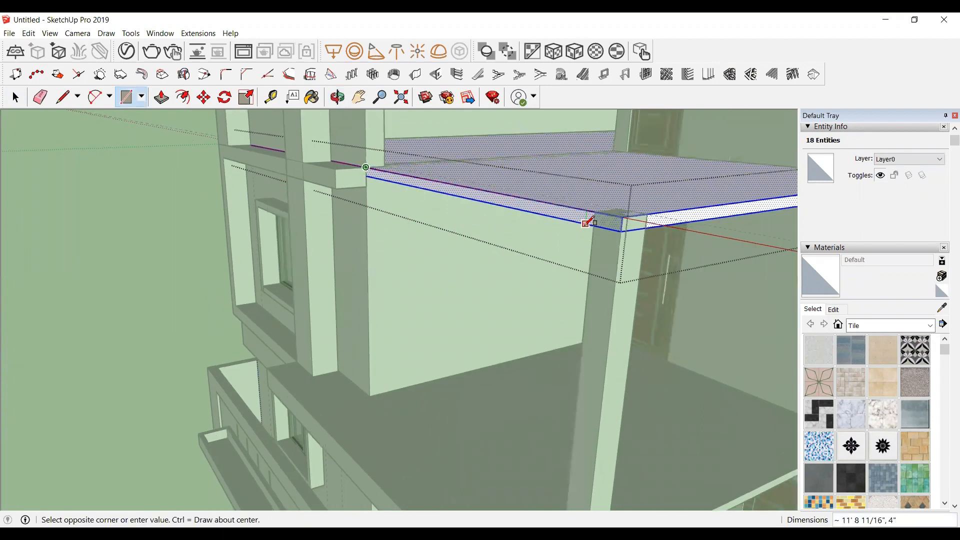
scroll(600, 224, "up", 1)
left_click(622, 231)
key("space")
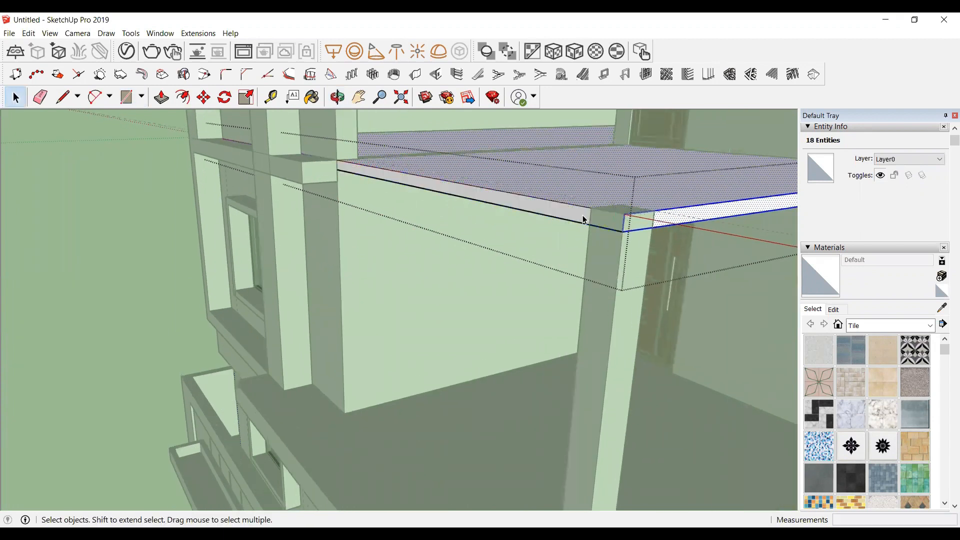
Step: Push/pull the new edge rectangle outward about 5' 6" to form a canopy over the upper balcony
double_click(557, 216)
key("p")
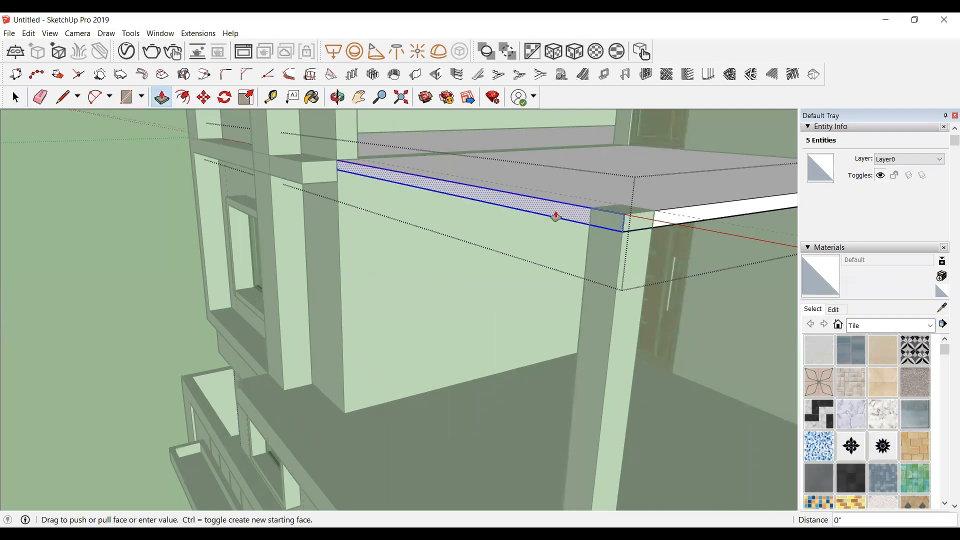
left_click(553, 215)
middle_click_drag(469, 257, 454, 274)
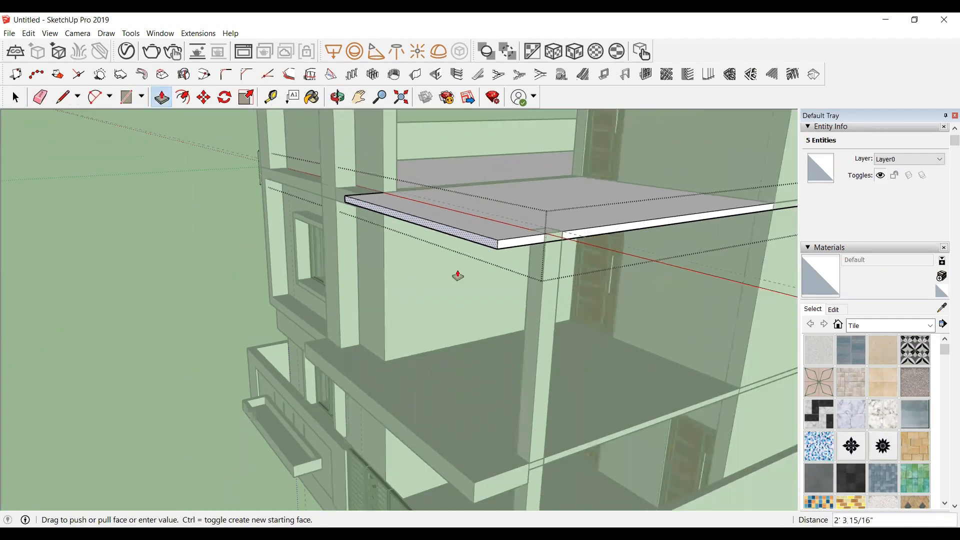
left_click(477, 483)
key("space")
middle_click_drag(379, 288, 350, 200)
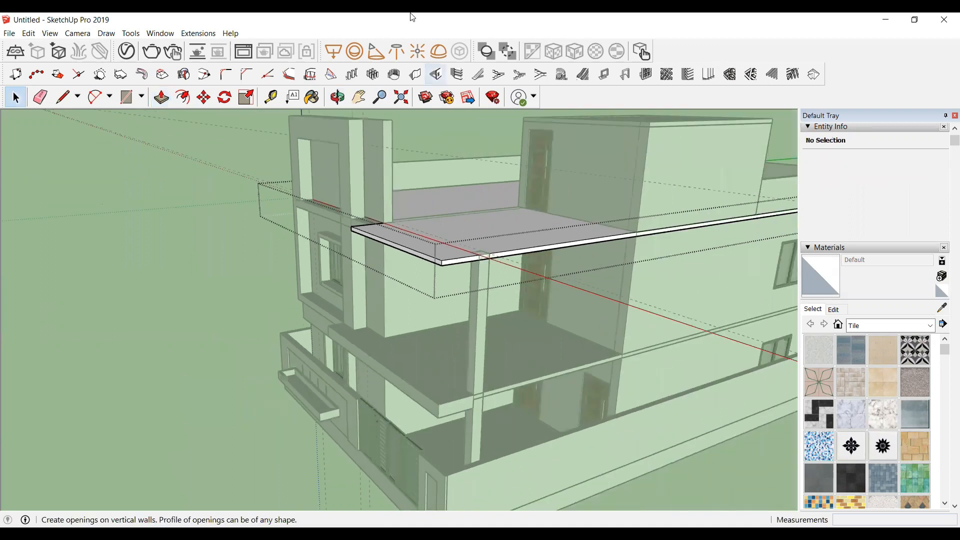
Step: Draw a rectangle about 12' 10" by 2' 7" along the front of the canopy's underside
left_click(338, 97)
left_click_drag(423, 270, 625, 175)
scroll(484, 170, "up", 2)
scroll(333, 244, "up", 2)
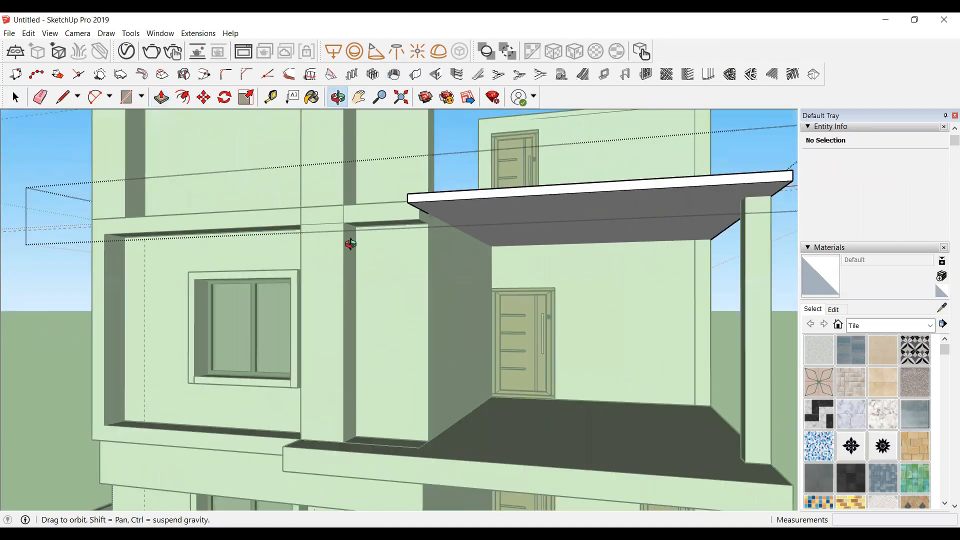
left_click_drag(351, 243, 408, 207)
scroll(407, 207, "down", 2)
scroll(572, 211, "up", 3)
left_click_drag(562, 221, 456, 268)
left_click_drag(435, 188, 448, 197)
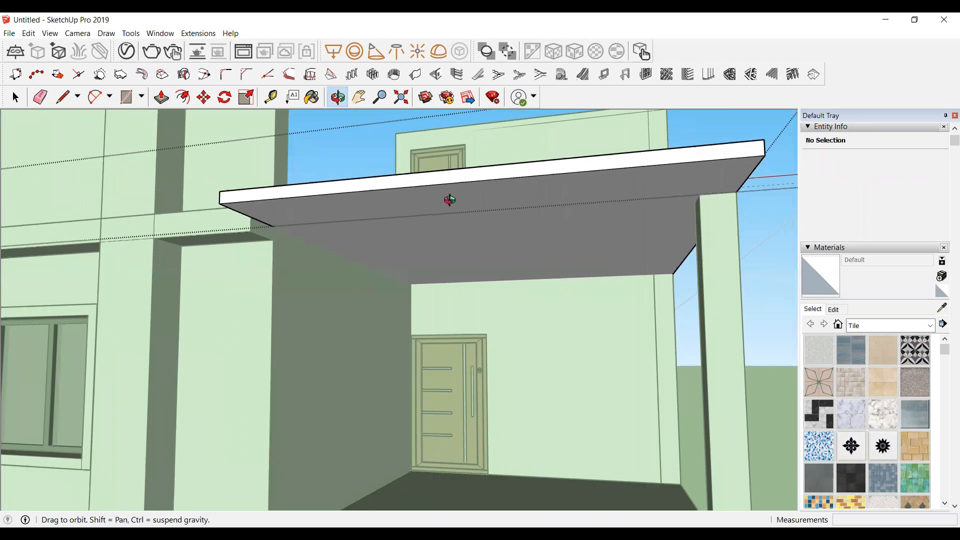
key("space")
left_click(697, 184)
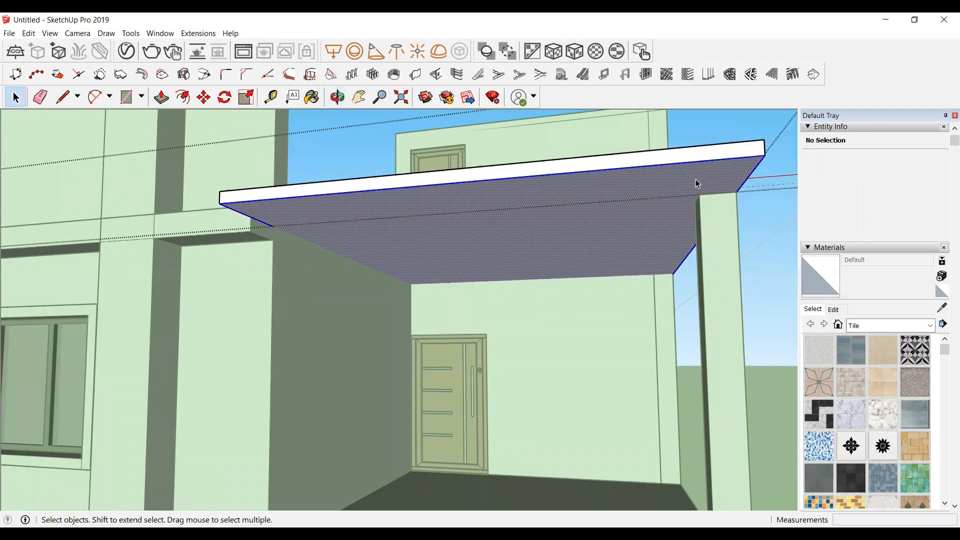
middle_click_drag(695, 179, 677, 170)
key("r")
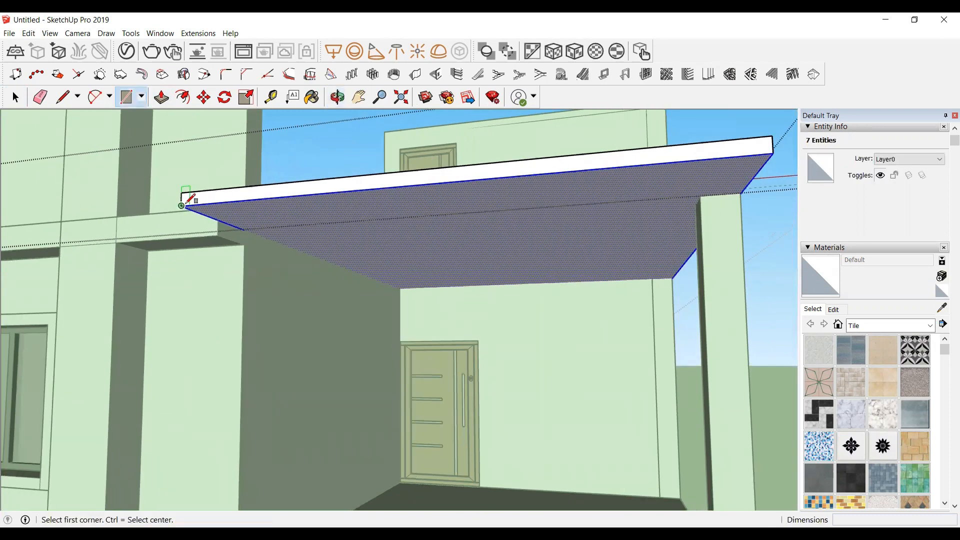
left_click(182, 205)
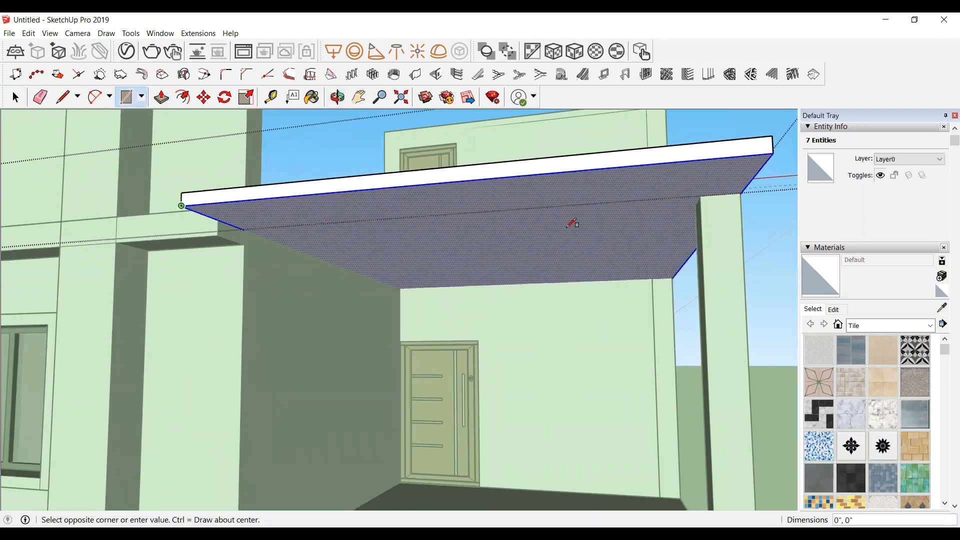
left_click(743, 191)
key("space")
Step: Push/pull the underside strip down about 7" to thicken the canopy's front edge
left_click(637, 183)
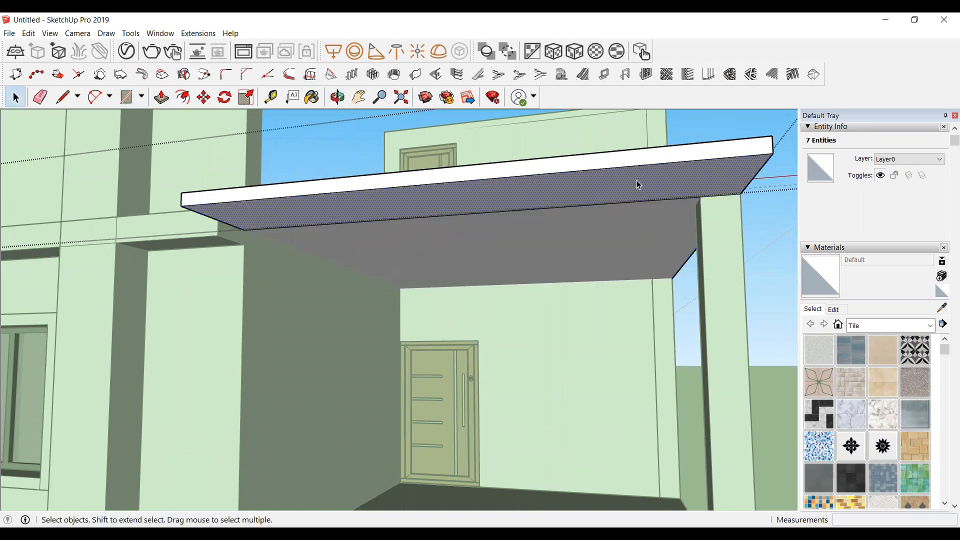
key("p")
left_click(635, 185)
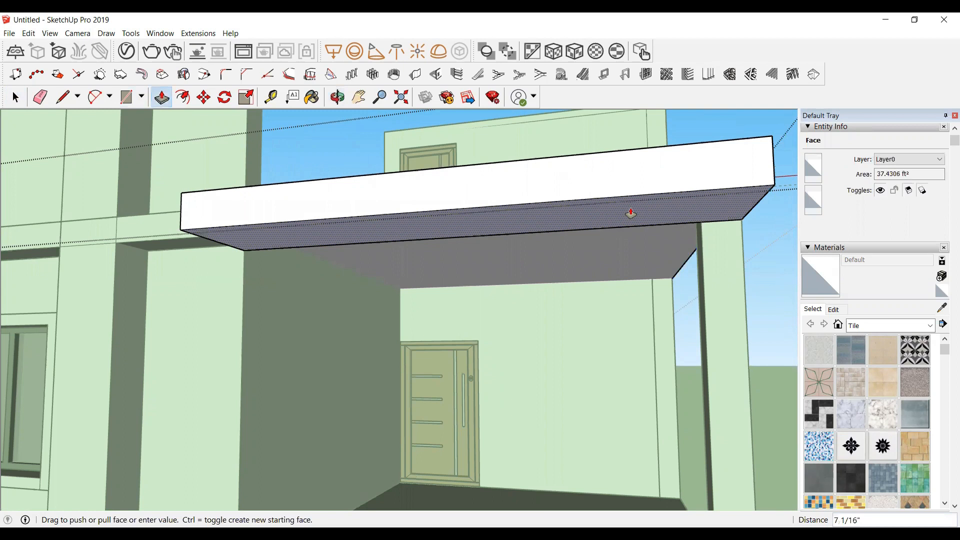
left_click(630, 214)
scroll(630, 217, "down", 5)
key("space")
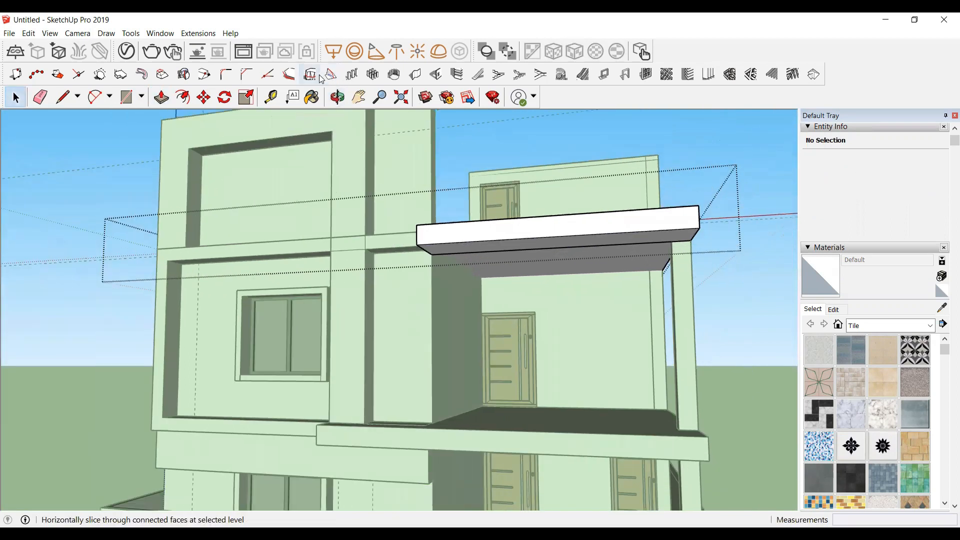
left_click(337, 97)
left_click_drag(446, 414, 538, 236)
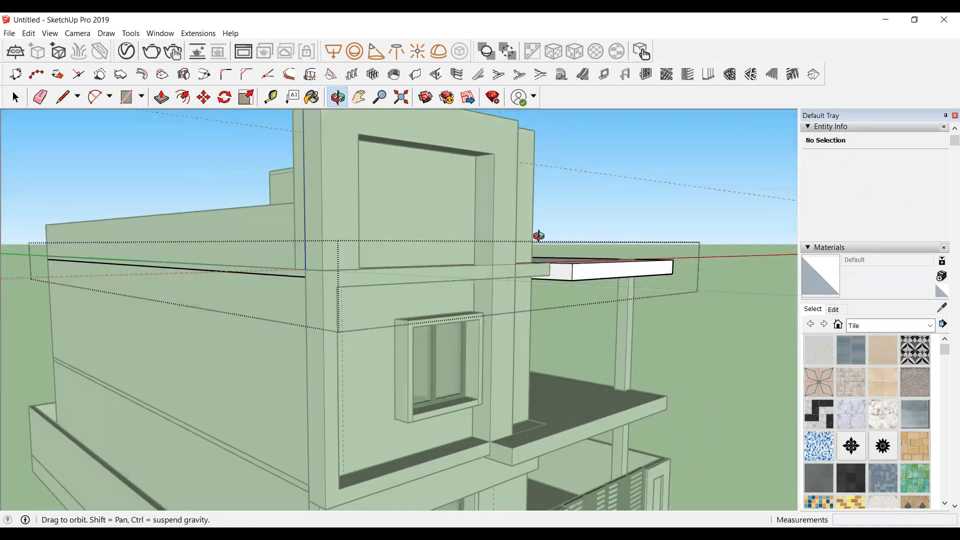
scroll(538, 236, "up", 5)
key("space")
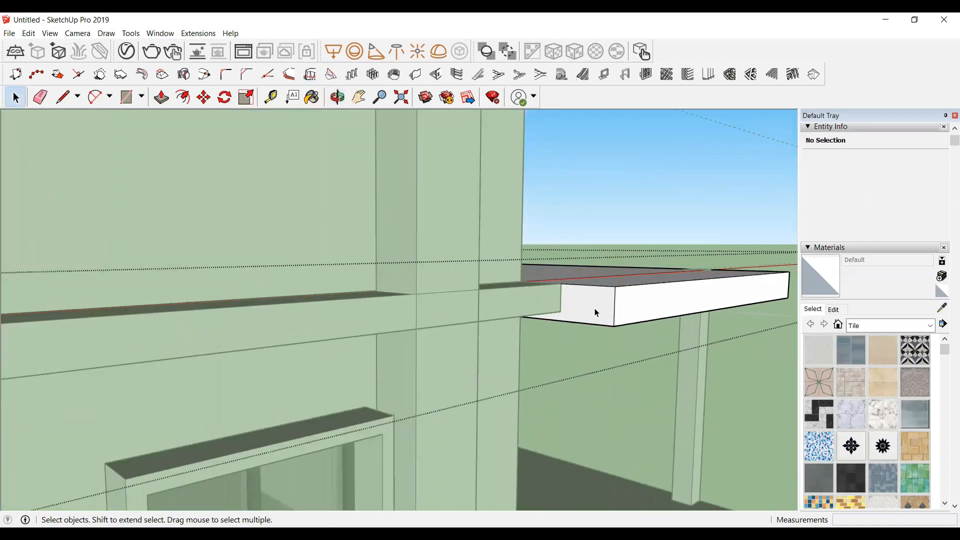
Step: Push/pull the end face of the canopy's thickened front edge back to line up with the wall
double_click(594, 309)
key("p")
left_click(594, 311)
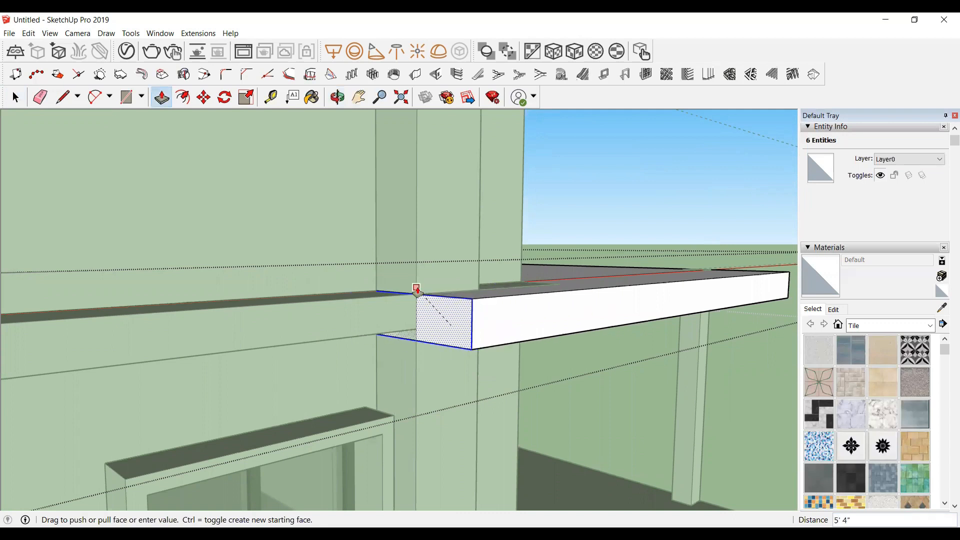
scroll(425, 283, "down", 4)
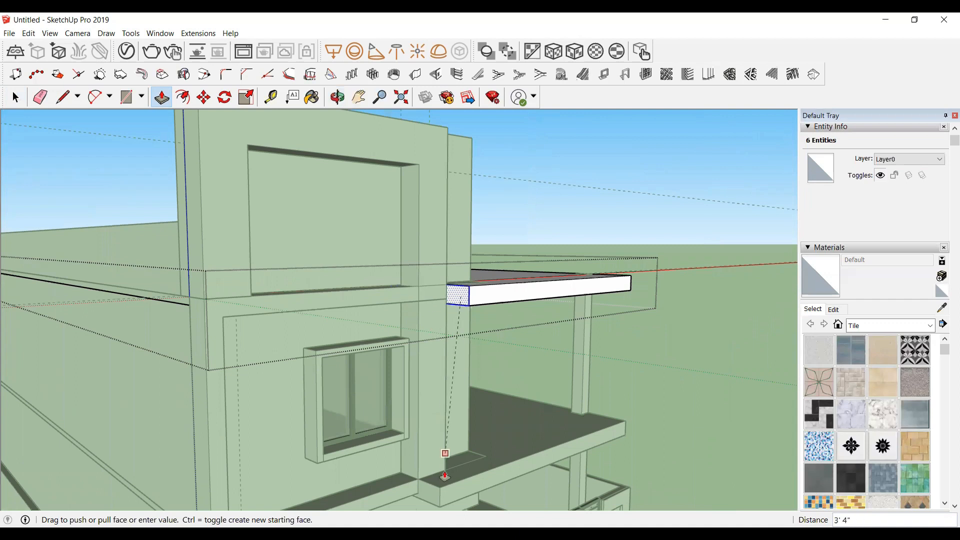
left_click(444, 488)
key("space")
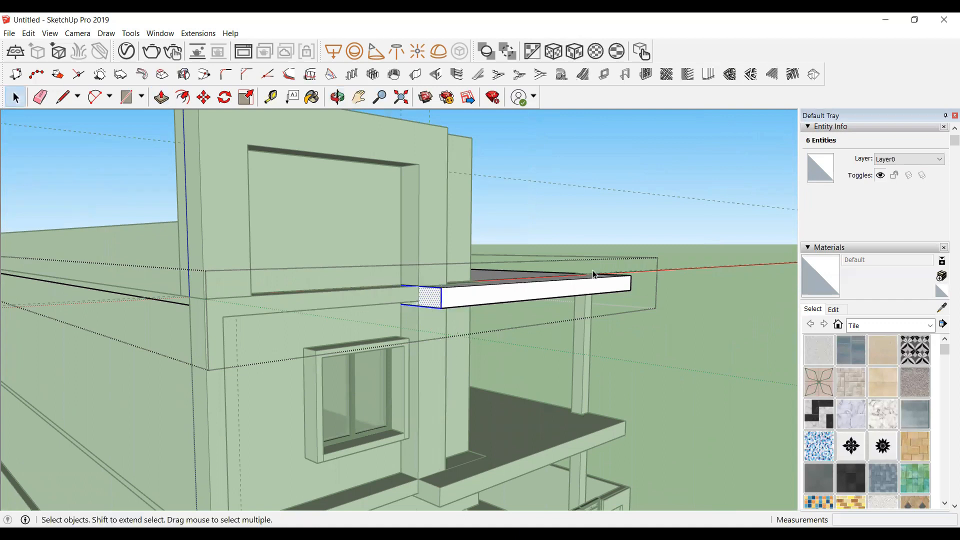
Step: Orbit and zoom around the house to inspect the lower balcony railing
left_click(663, 350)
scroll(664, 349, "down", 5)
middle_click_drag(664, 350, 368, 235)
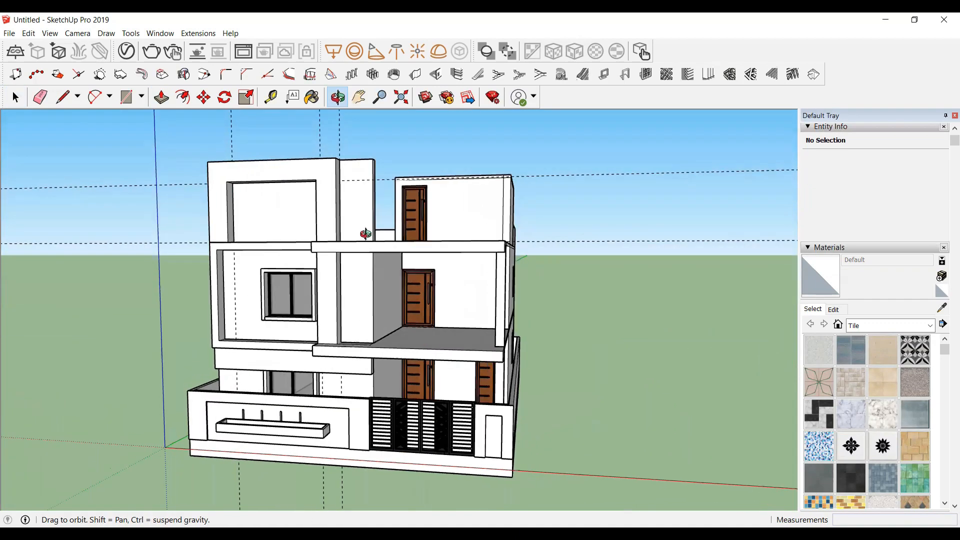
scroll(385, 264, "up", 2)
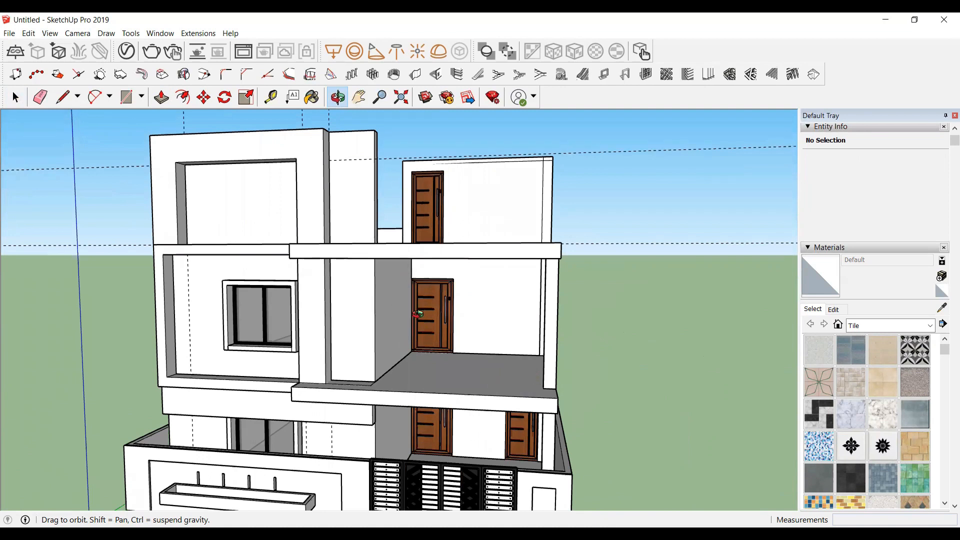
left_click_drag(388, 258, 414, 263)
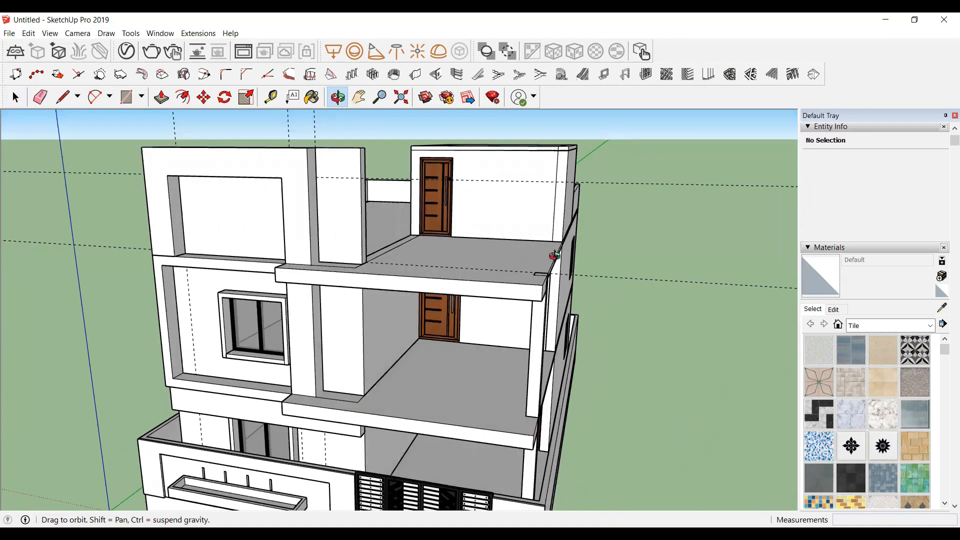
scroll(490, 365, "up", 5)
scroll(515, 336, "down", 5)
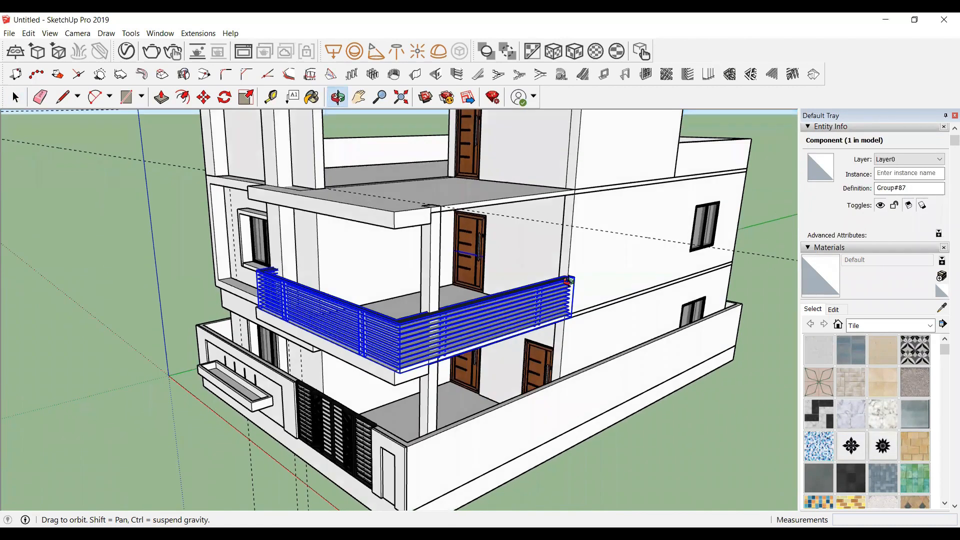
scroll(569, 281, "up", 2)
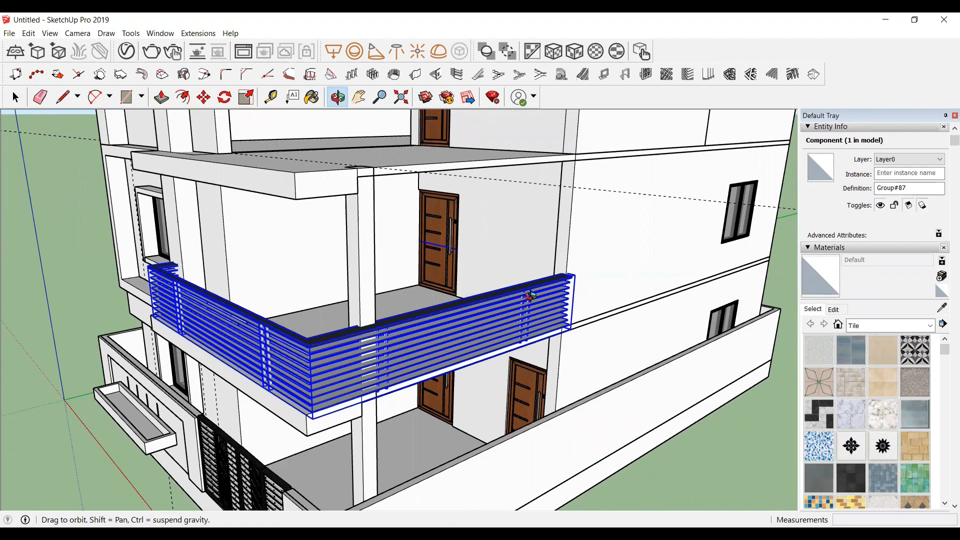
scroll(531, 295, "up", 5)
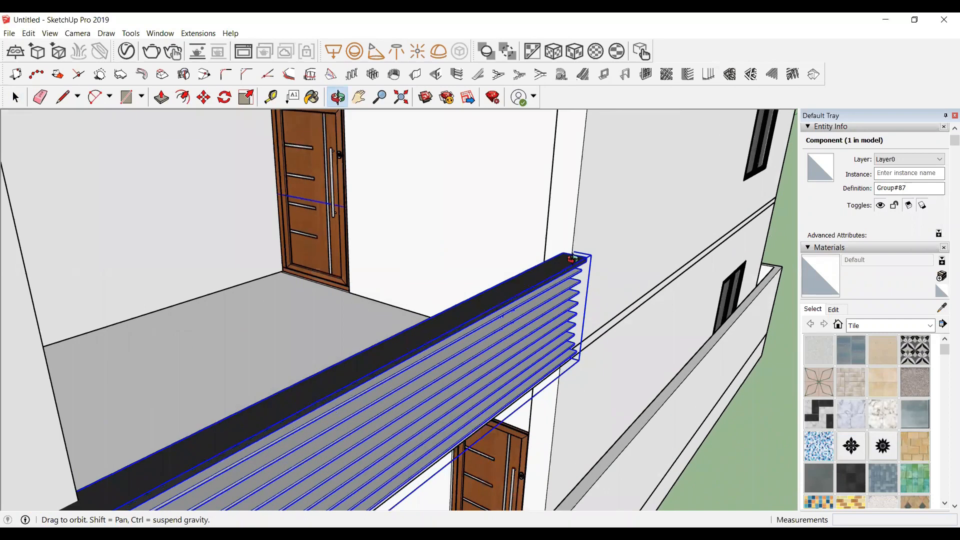
scroll(542, 240, "up", 2)
left_click_drag(552, 274, 612, 322)
key("space")
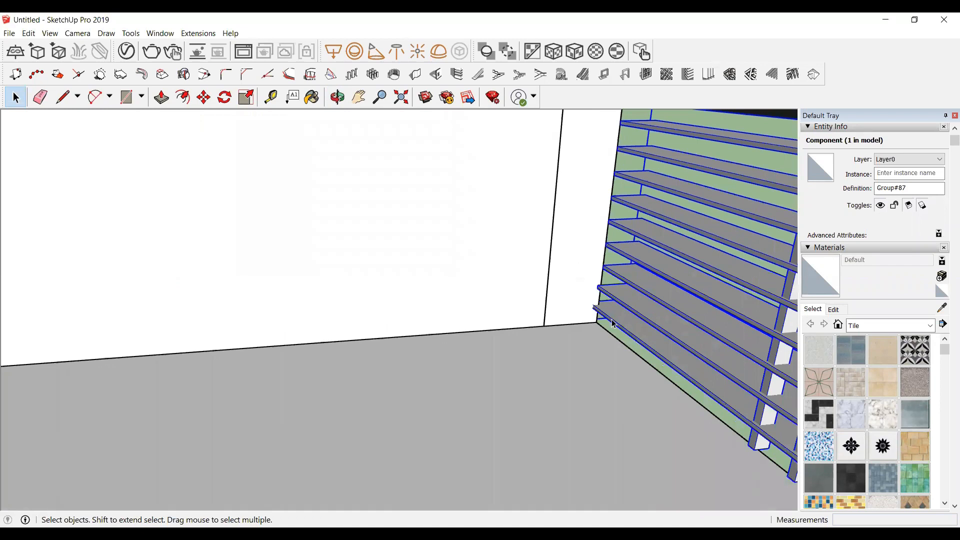
key("m")
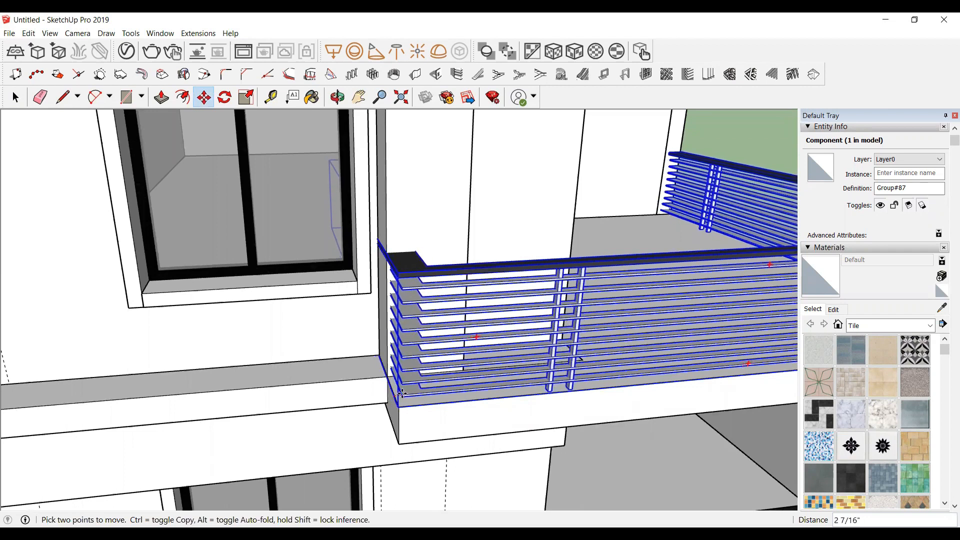
scroll(386, 385, "down", 2)
scroll(225, 338, "down", 3)
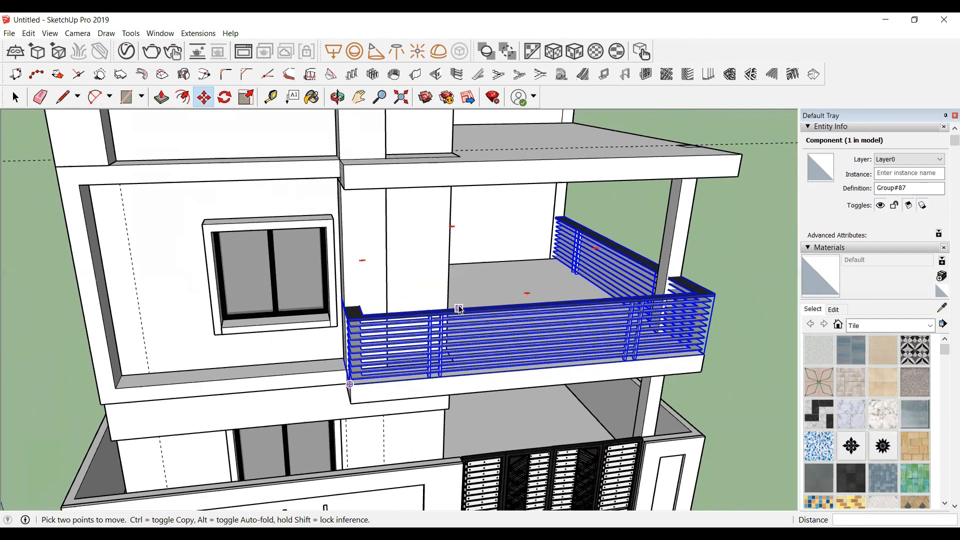
key("space")
scroll(477, 282, "down", 3)
left_click(710, 325)
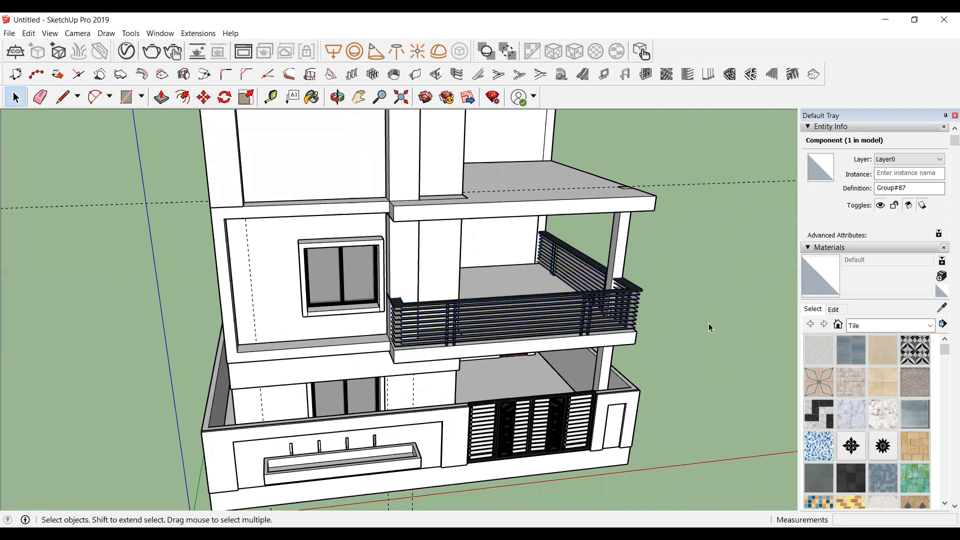
Step: Copy the balcony railing up onto the edge of the upper roof balcony
left_click(336, 97)
left_click_drag(665, 313, 298, 318)
key("space")
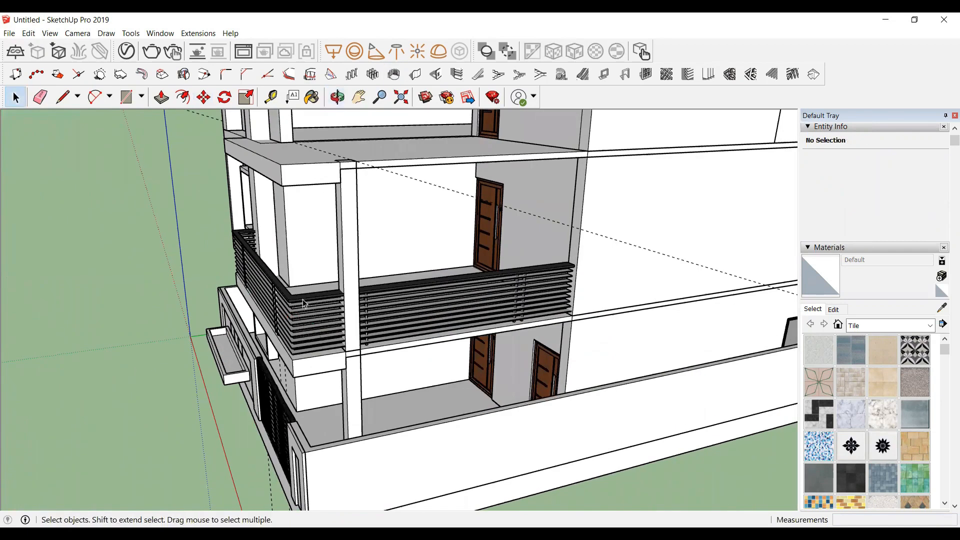
left_click(302, 299)
key("m")
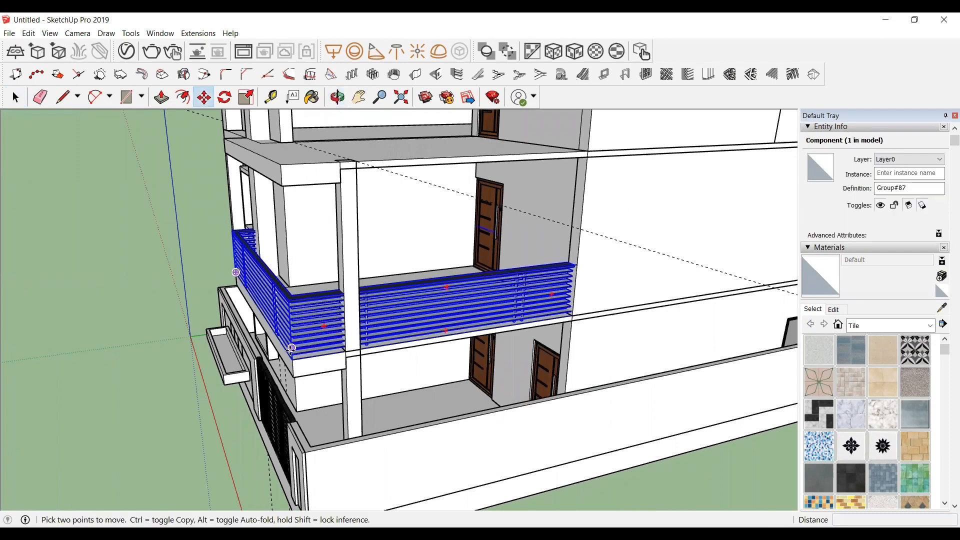
scroll(293, 359, "up", 1)
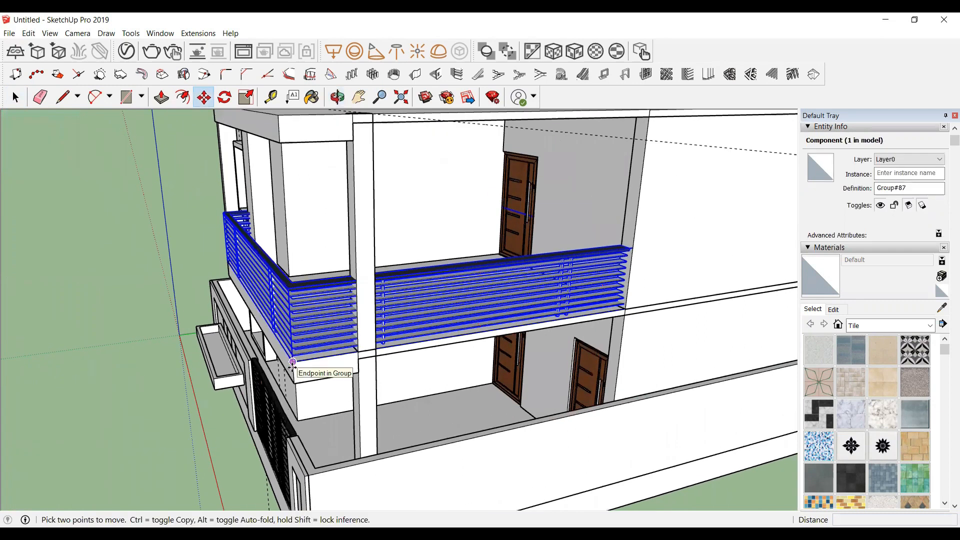
left_click(292, 362)
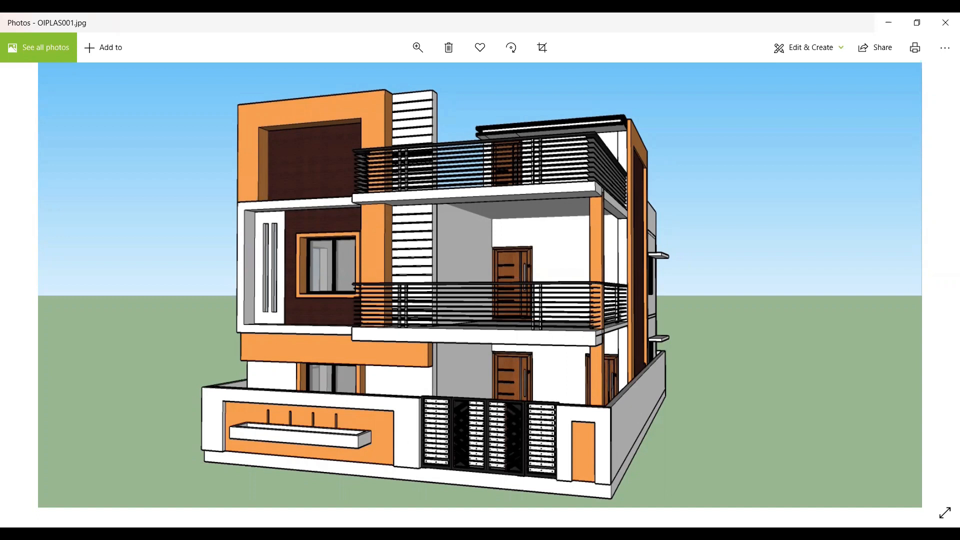
key("alt+Tab")
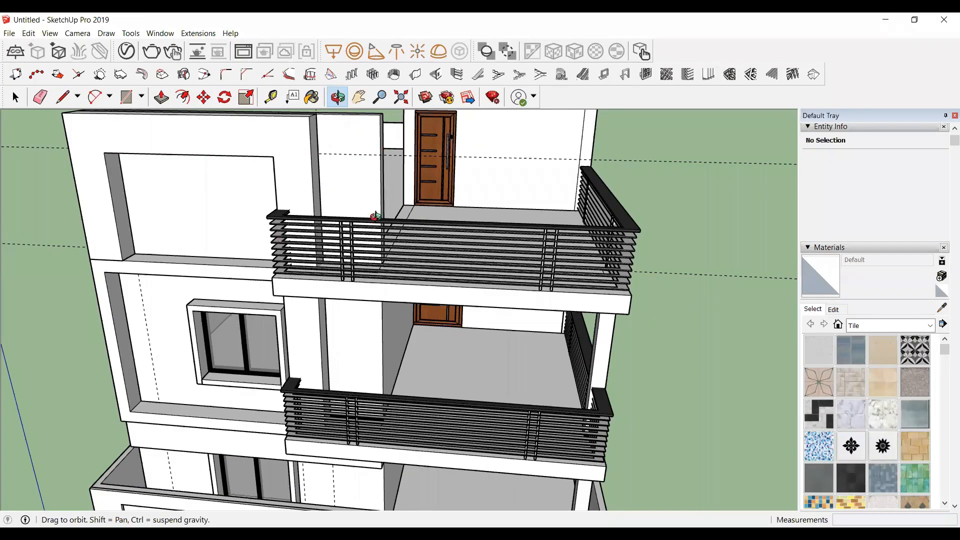
Step: Enter the front wall group and draw a rectangle about 3' 4" by 7' 5" on the narrow panel beside the balcony
left_click_drag(357, 289, 363, 319)
scroll(357, 341, "down", 2)
scroll(362, 244, "up", 3)
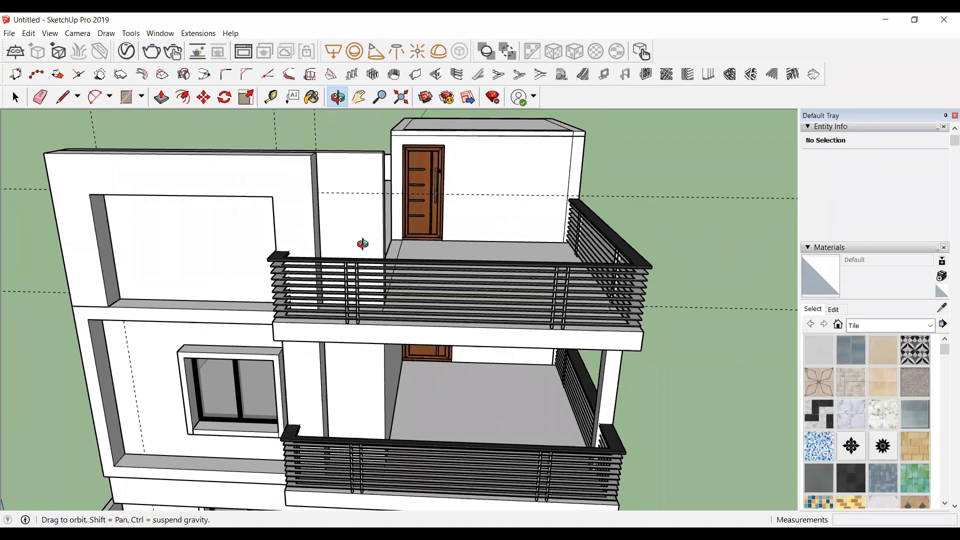
key("space")
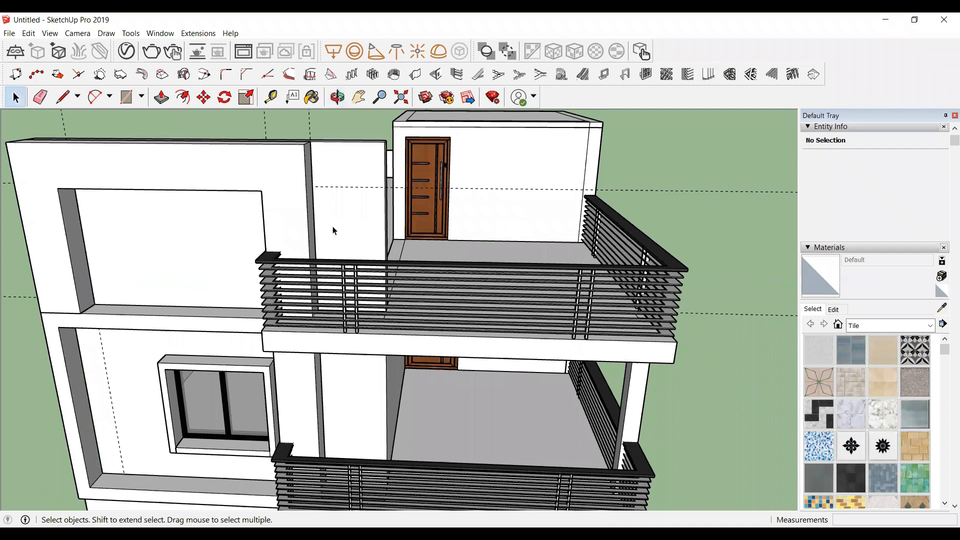
double_click(354, 165)
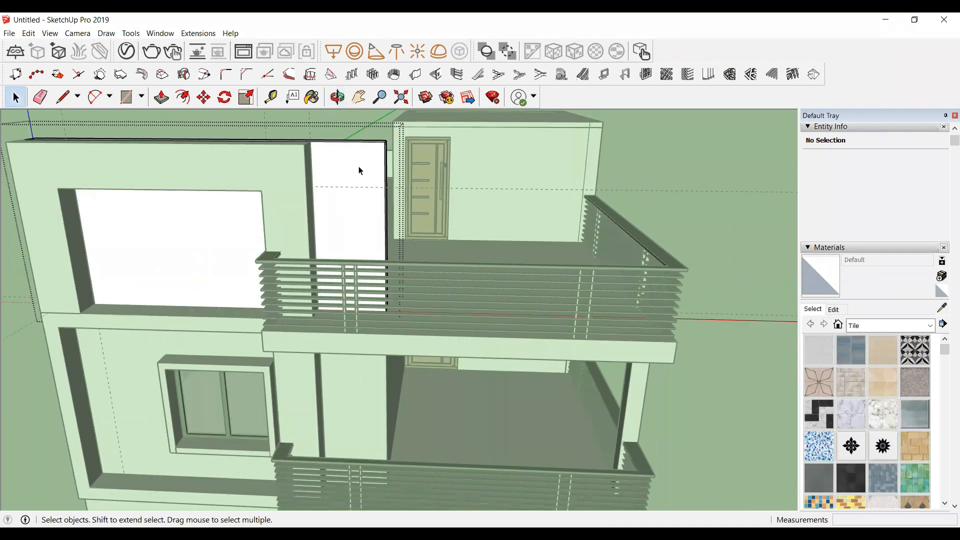
left_click(348, 166)
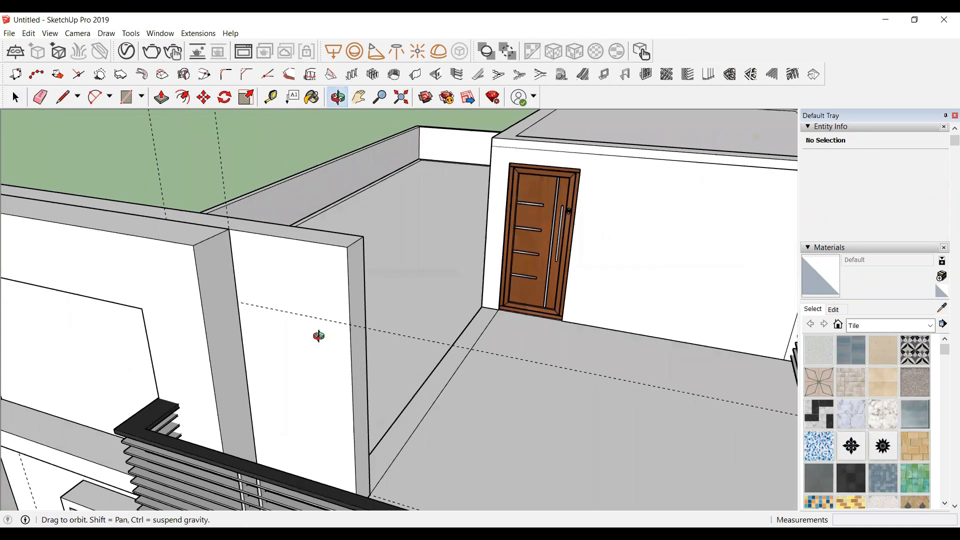
scroll(341, 167, "down", 5)
middle_click_drag(319, 334, 291, 274)
scroll(291, 271, "up", 2)
middle_click_drag(316, 317, 454, 243)
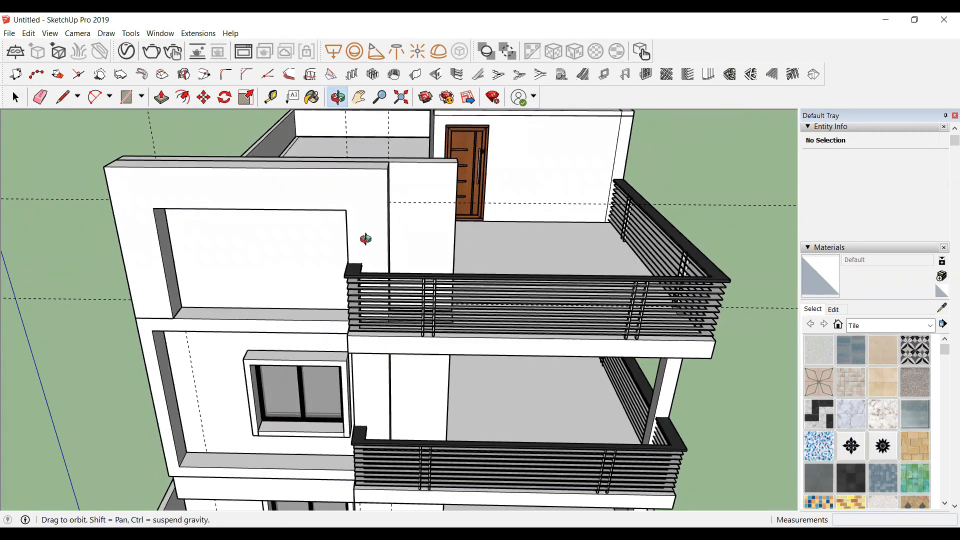
left_click_drag(263, 307, 253, 195)
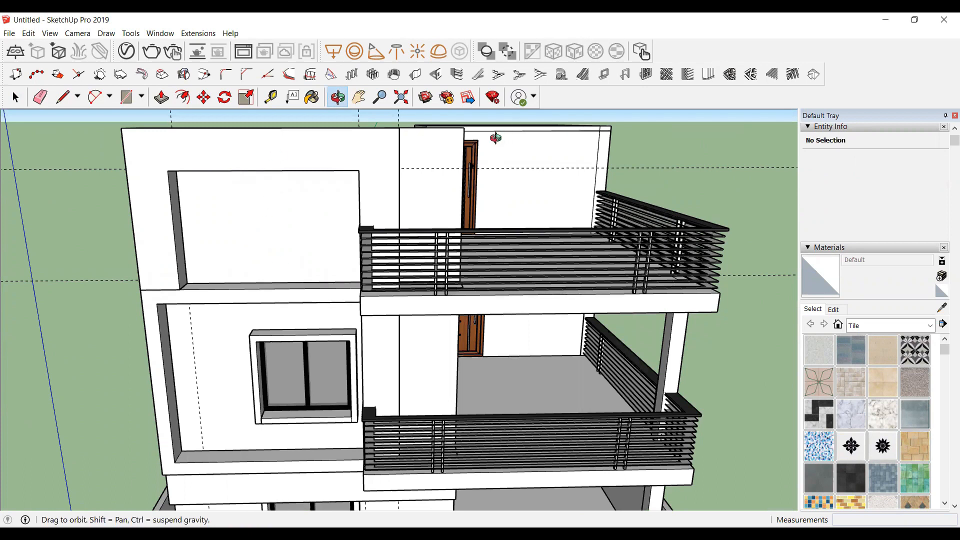
scroll(414, 208, "up", 5)
left_click_drag(324, 192, 287, 199)
scroll(286, 199, "up", 2)
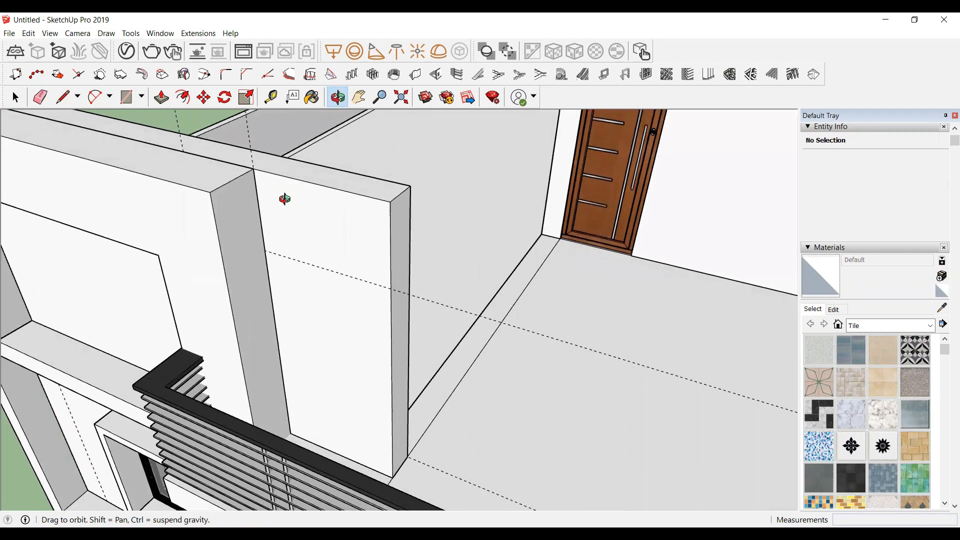
key("r")
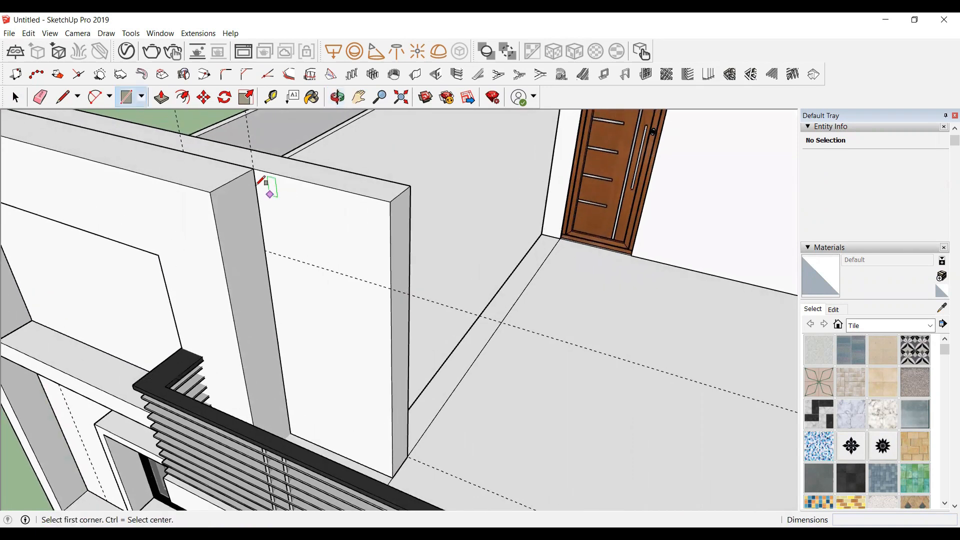
left_click(253, 168)
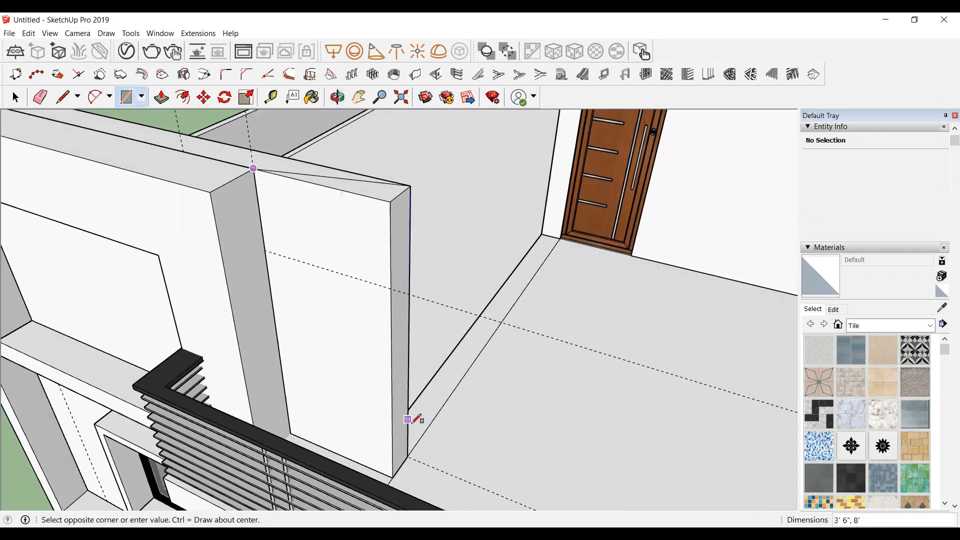
left_click(393, 473)
key("space")
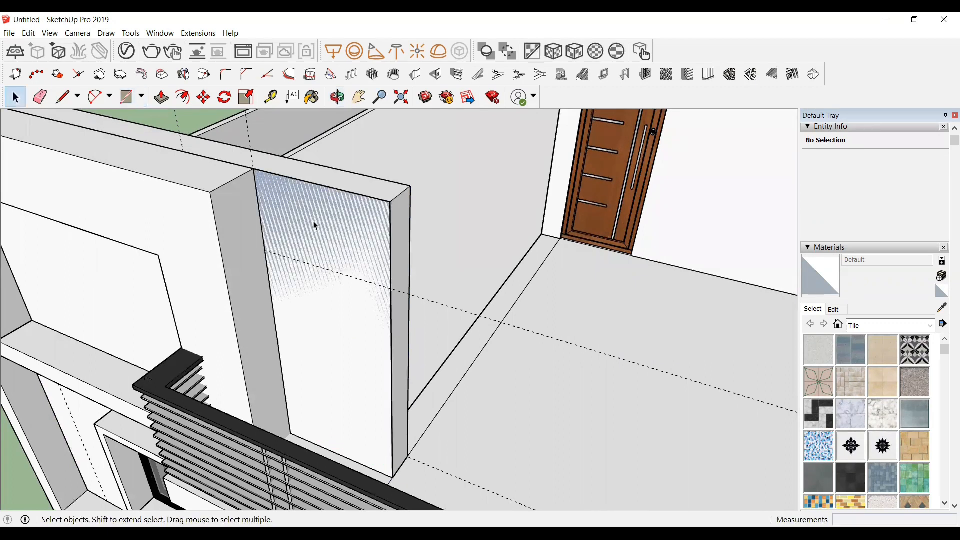
Step: Enter the new panel group and push/pull its front face slightly outward, leaving that face selected
left_click(314, 221)
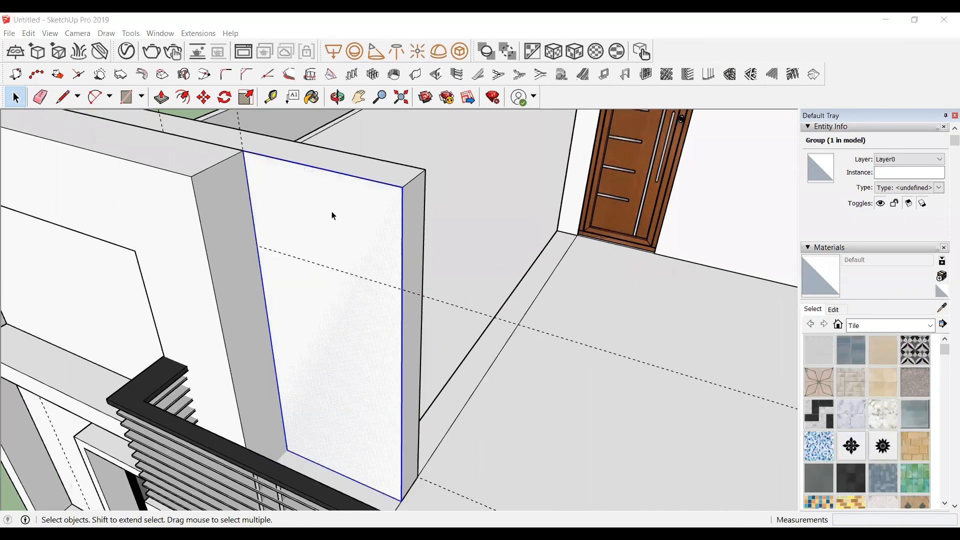
double_click(332, 215)
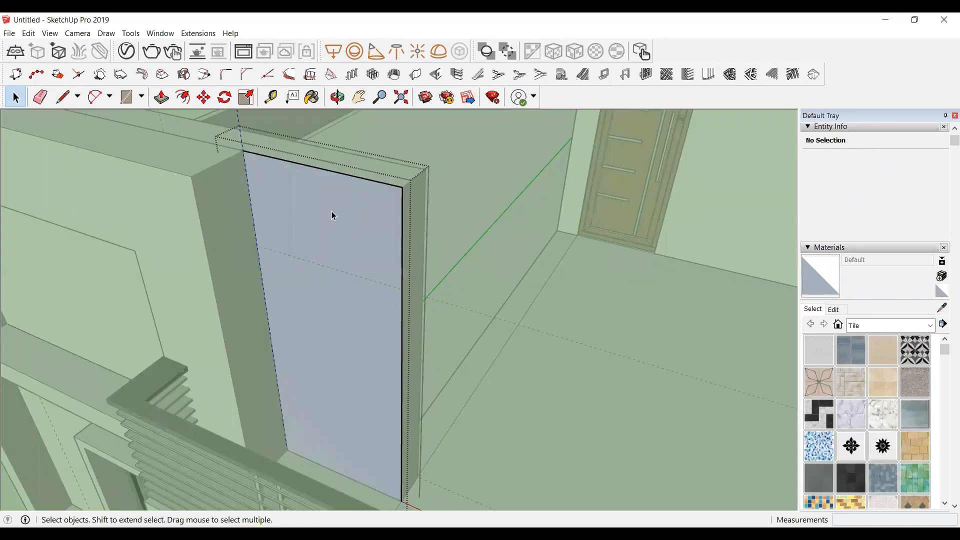
key("p")
left_click(336, 217)
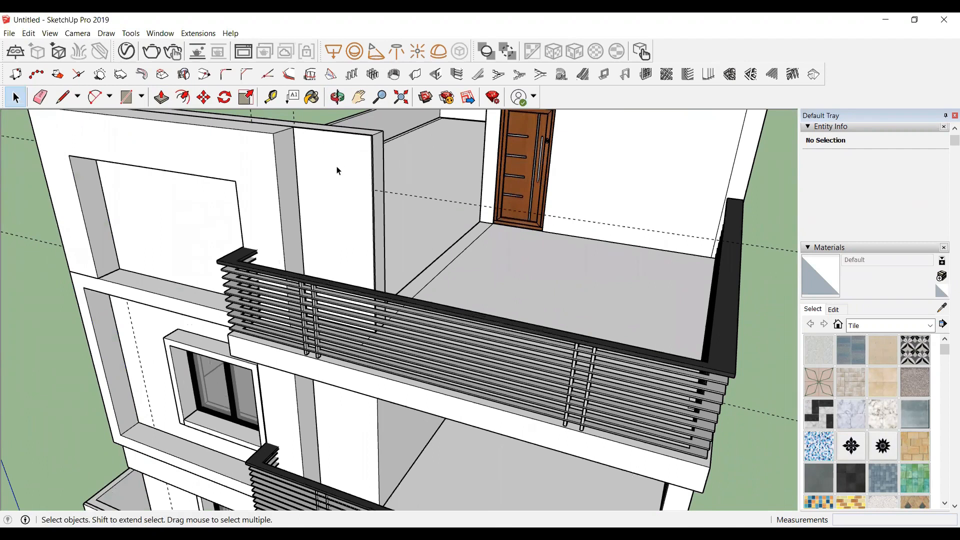
double_click(338, 170)
left_click(338, 171)
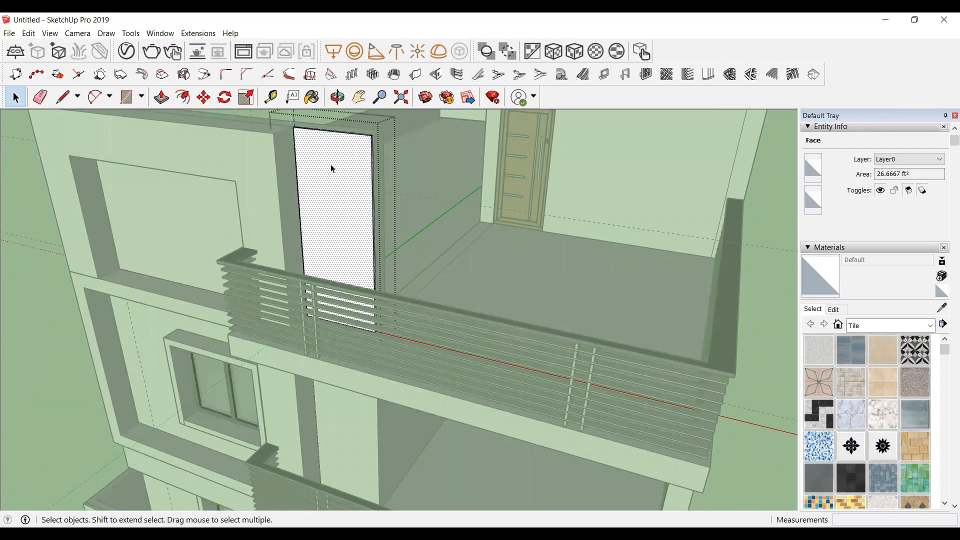
Step: Create horizontal grooves on the panel face with 1" external and internal dimensions, 1" depth and 9" spacing
left_click(458, 74)
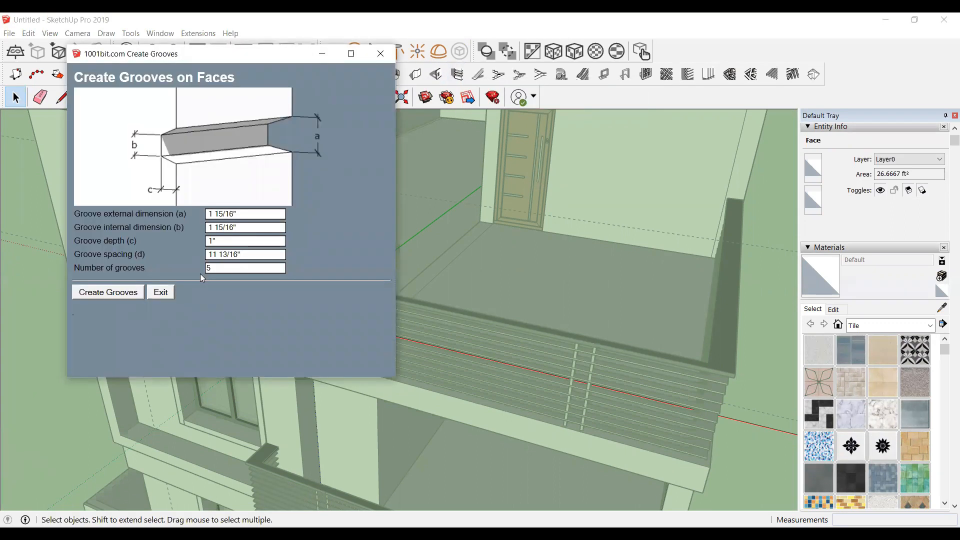
triple_click(230, 215)
type("1")
triple_click(236, 226)
type("1")
left_click(218, 238)
left_click(246, 255)
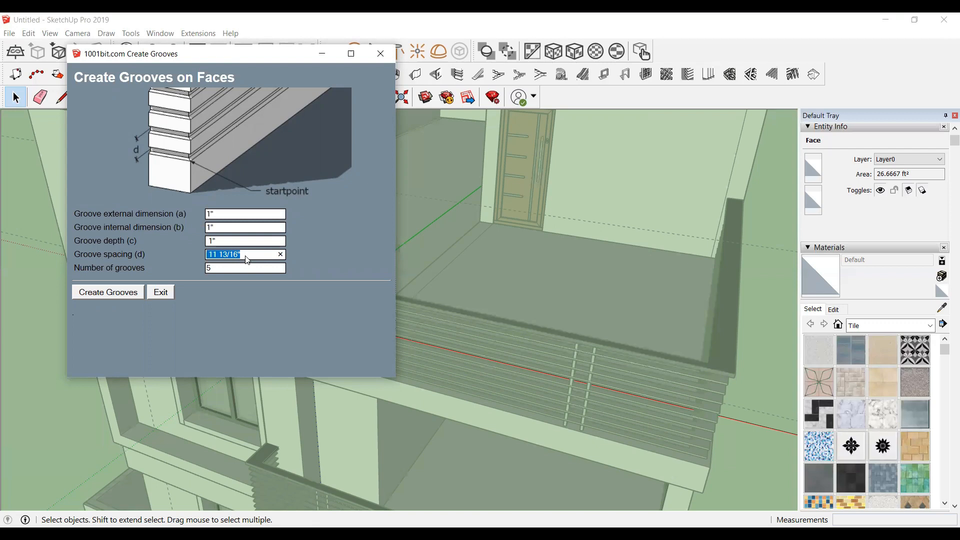
left_click_drag(249, 258, 193, 265)
type("9")
double_click(221, 268)
left_click(127, 297)
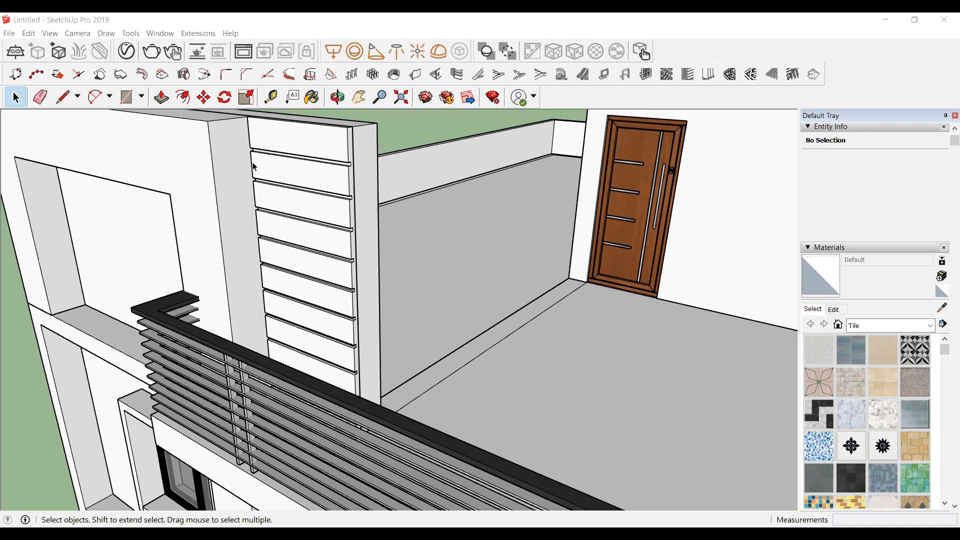
Step: Use the Tape Measure to create two horizontal guide lines 9" apart down from the top of the wall beside the upper balcony door
middle_click_drag(254, 167, 294, 182)
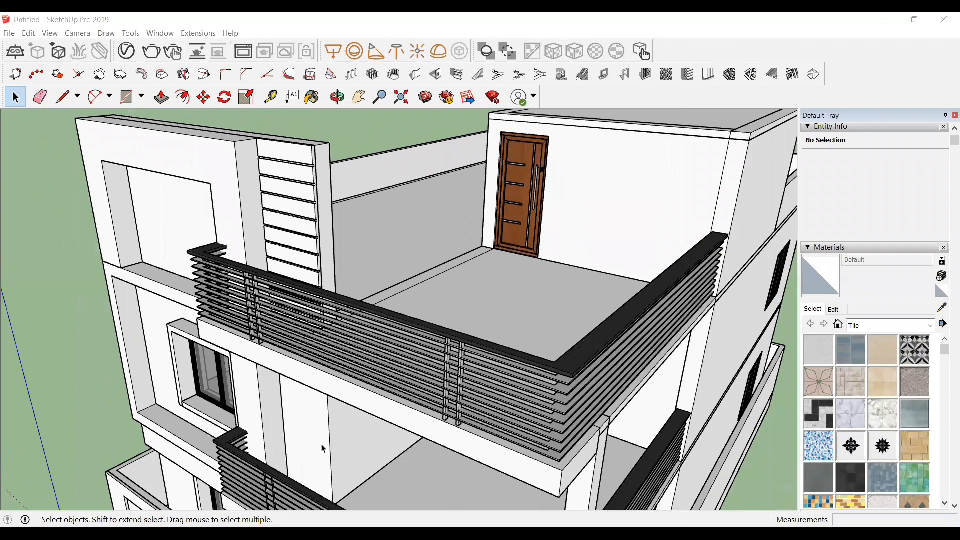
left_click(336, 98)
left_click_drag(282, 358, 289, 351)
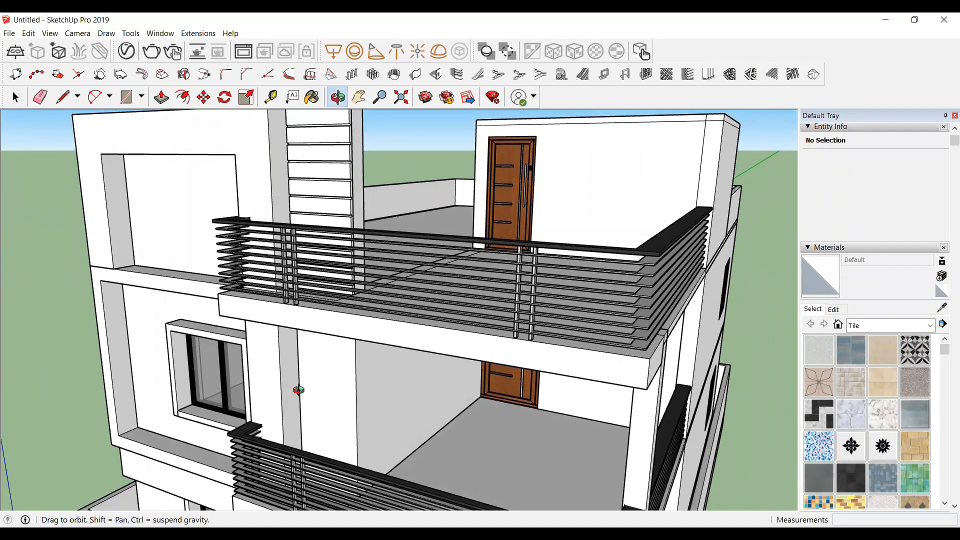
scroll(313, 392, "up", 3)
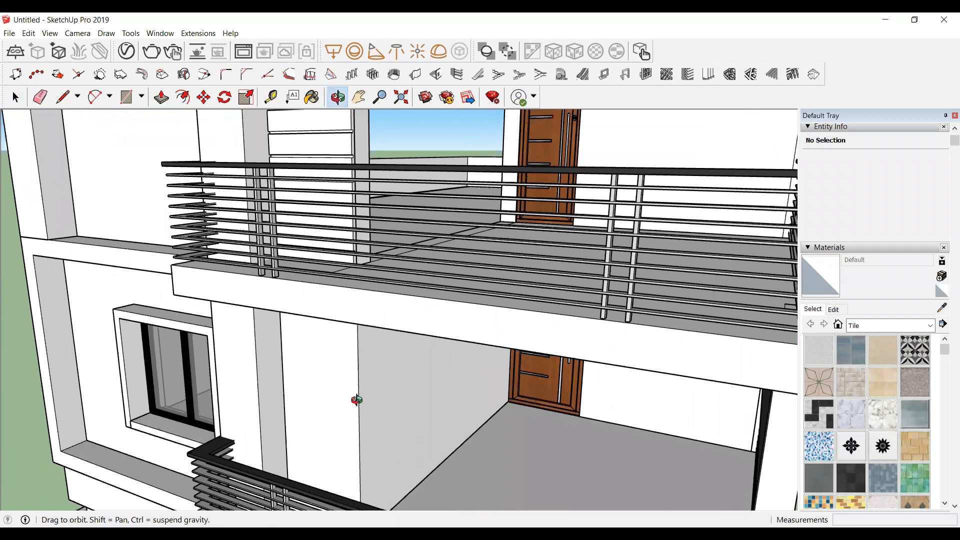
scroll(355, 399, "up", 6)
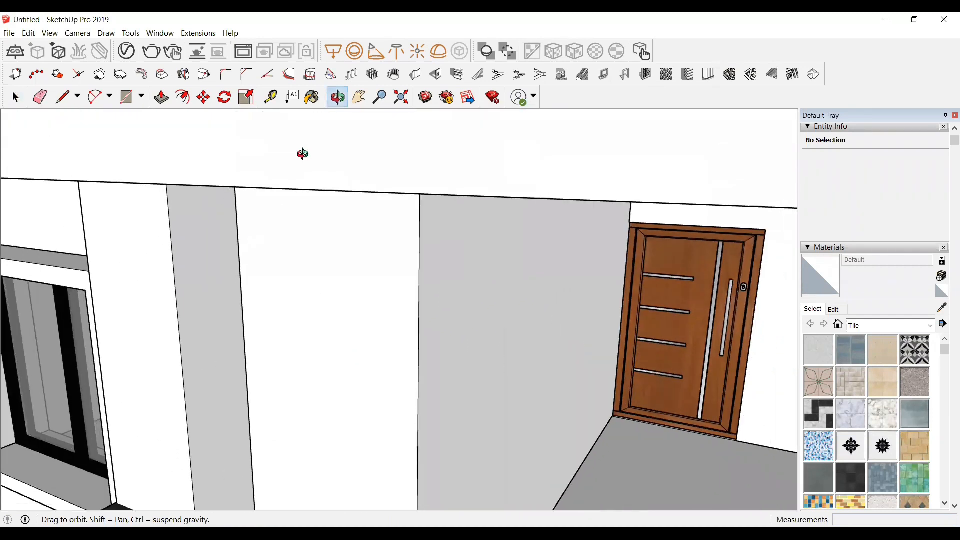
scroll(303, 155, "down", 5)
scroll(334, 283, "up", 3)
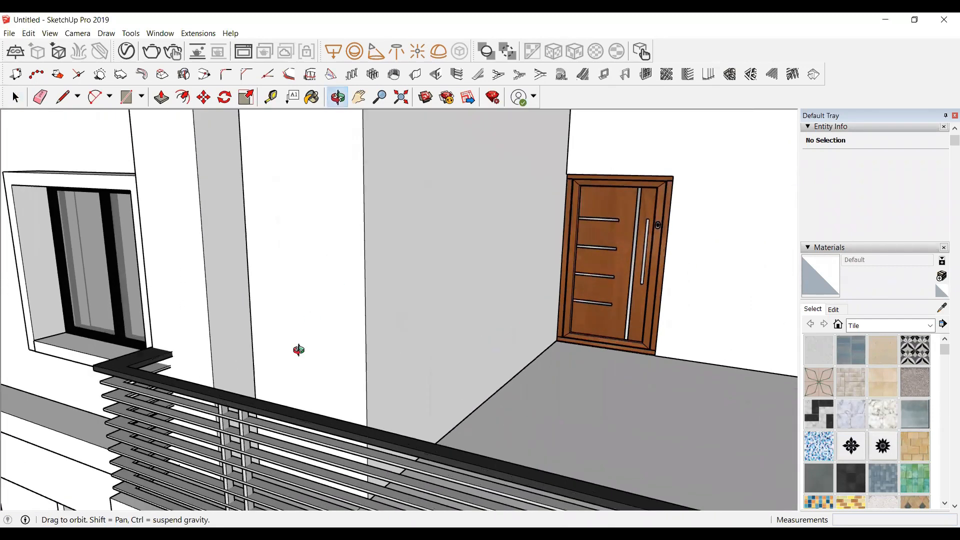
scroll(317, 280, "down", 3)
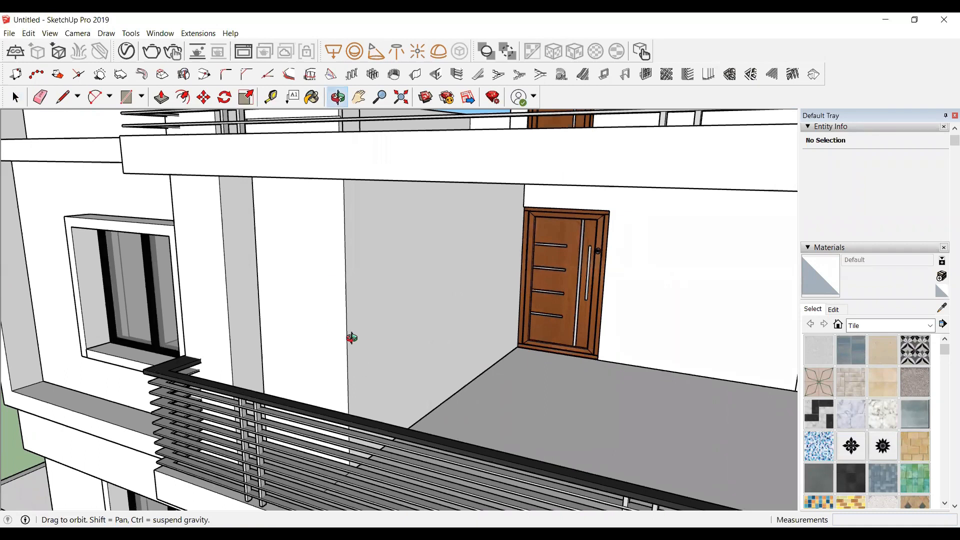
scroll(322, 256, "up", 2)
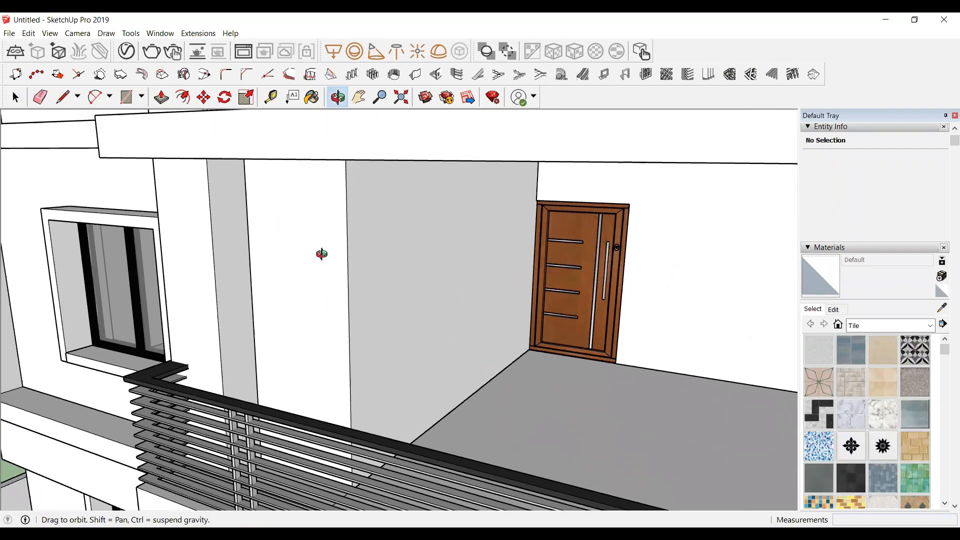
scroll(317, 398, "down", 2)
scroll(313, 325, "up", 2)
scroll(234, 406, "down", 2)
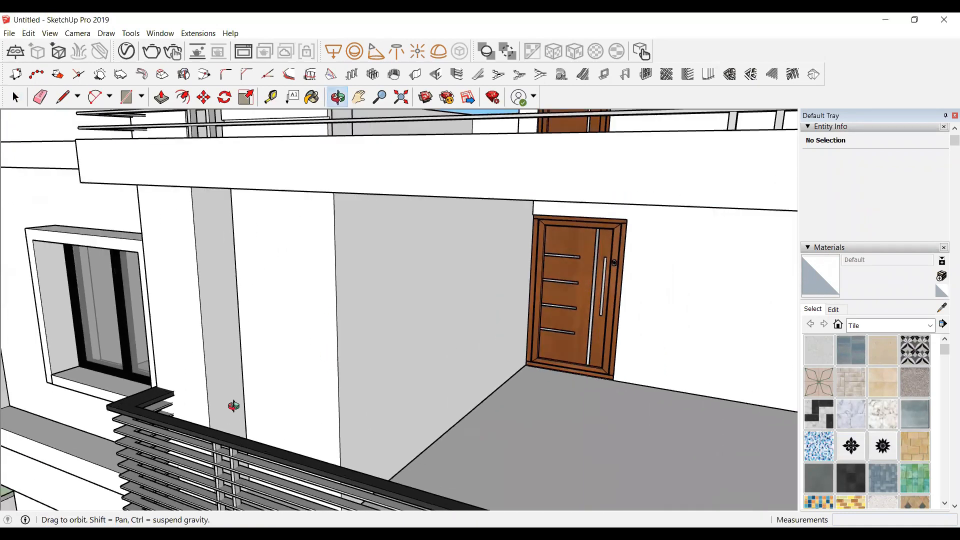
scroll(284, 201, "down", 2)
scroll(270, 425, "up", 4)
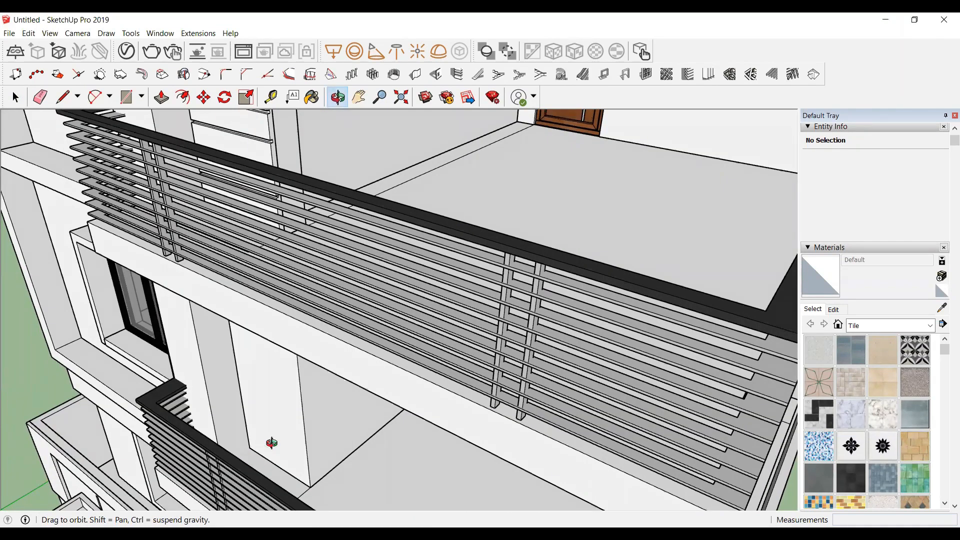
scroll(325, 392, "down", 4)
scroll(358, 252, "up", 2)
scroll(338, 177, "up", 2)
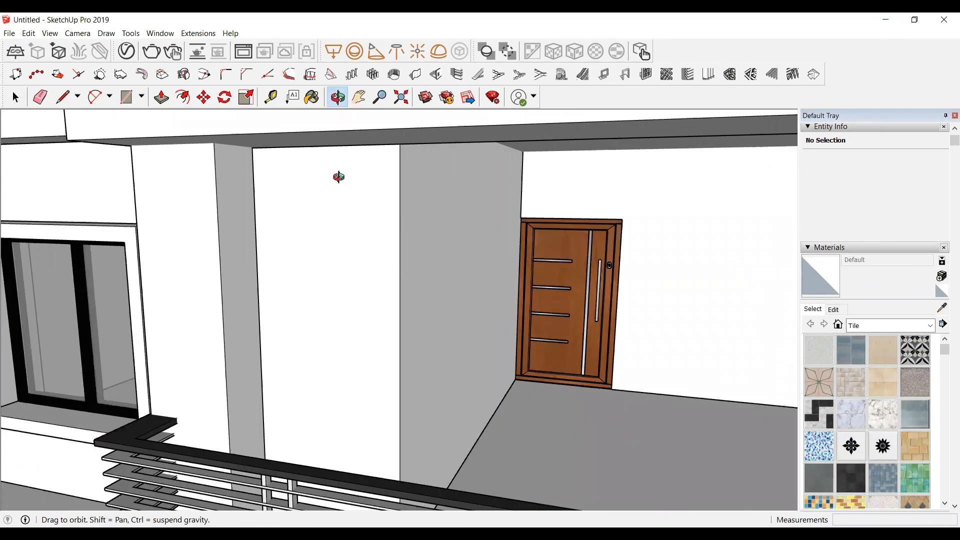
scroll(338, 177, "down", 2)
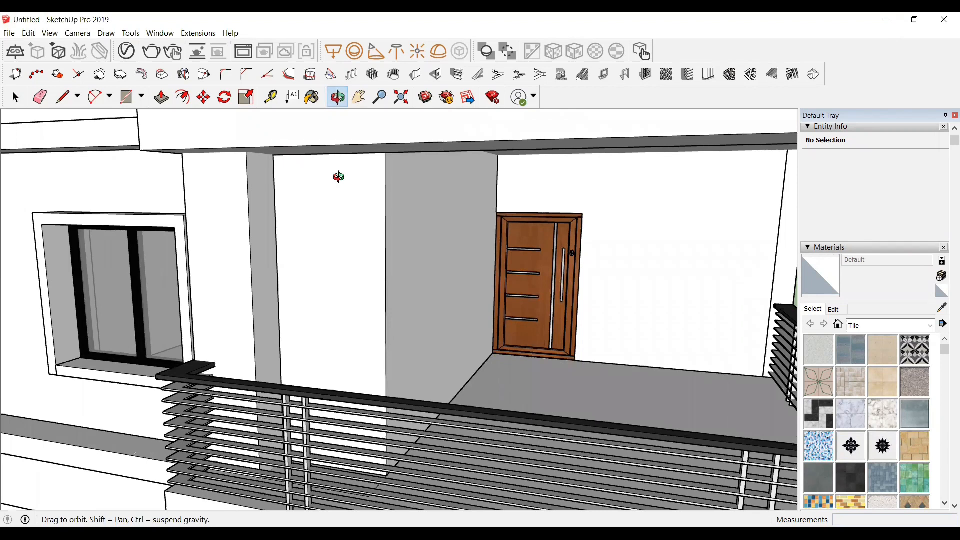
key("t")
scroll(343, 157, "up", 1)
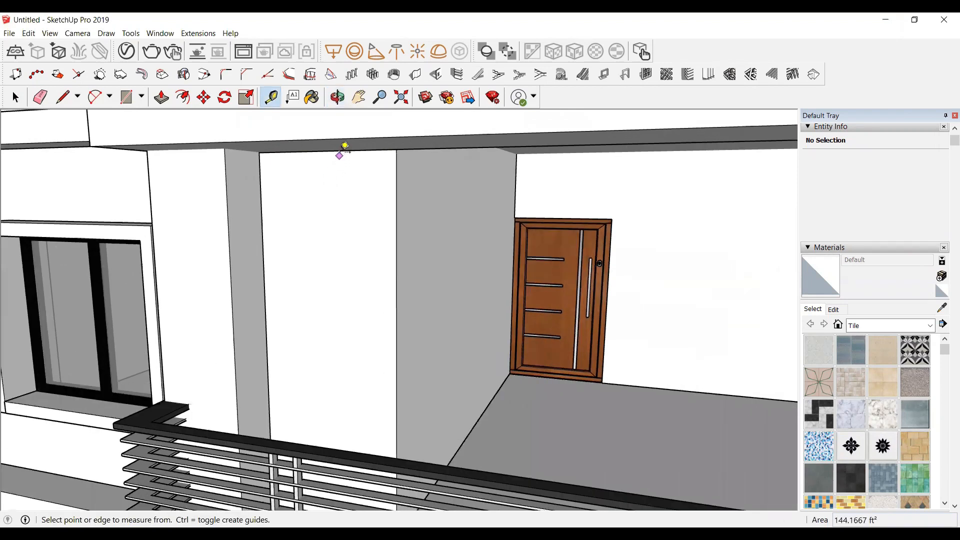
left_click(340, 150)
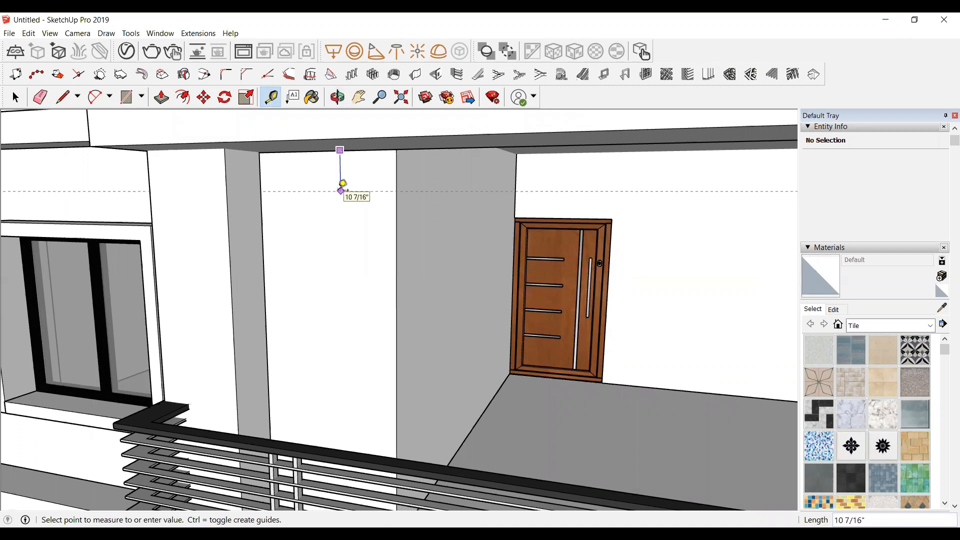
type("9")
key("Return")
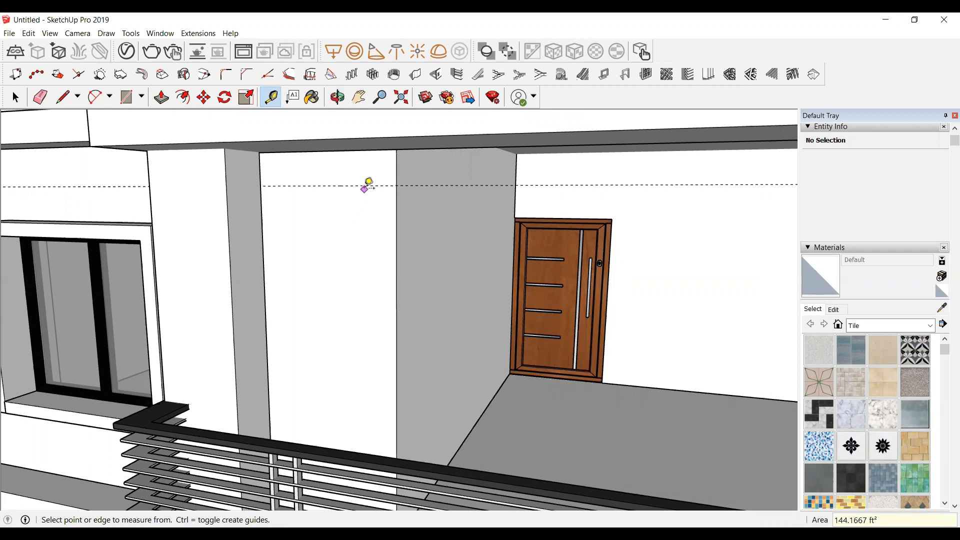
left_click(365, 185)
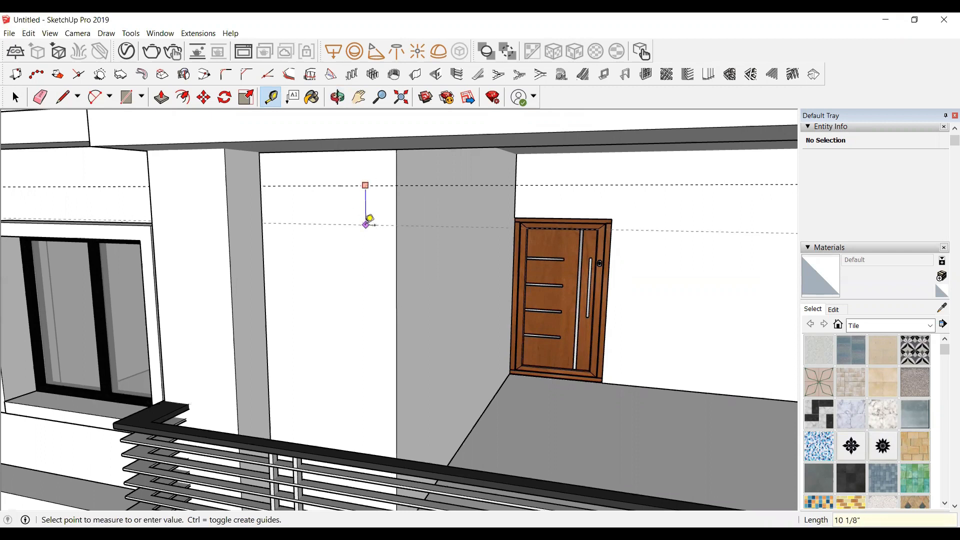
type("9")
key("Return")
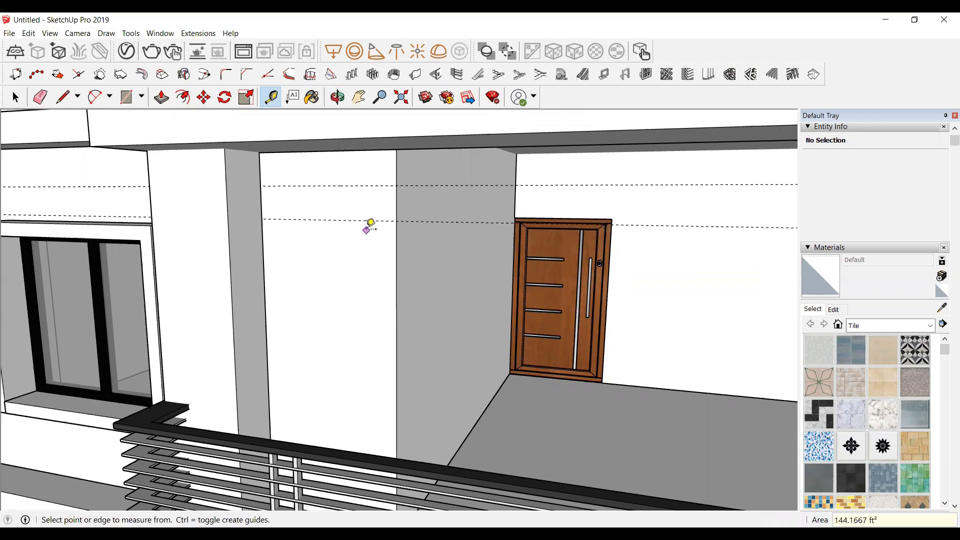
Step: Add four more horizontal guide lines at 9" spacing further down the same wall
left_click(362, 219)
type("8")
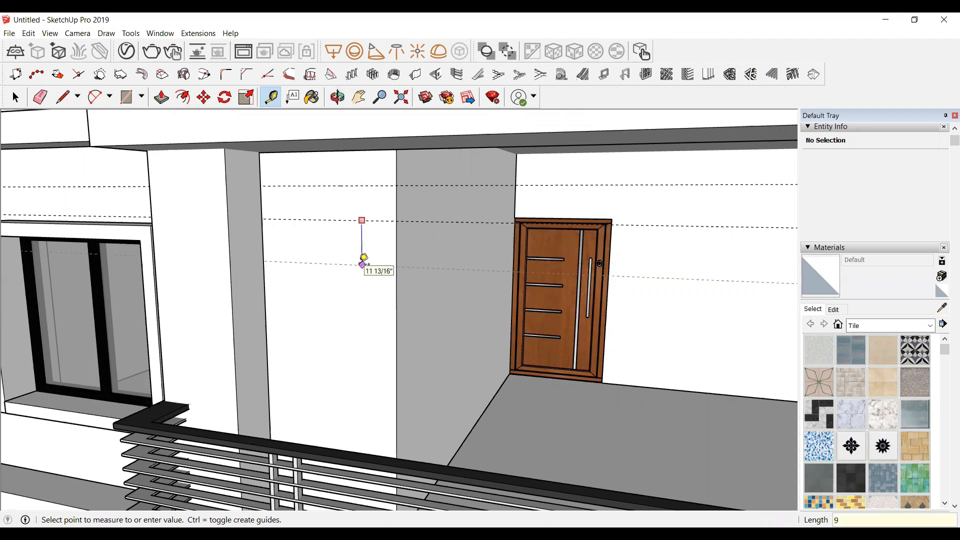
key("Return")
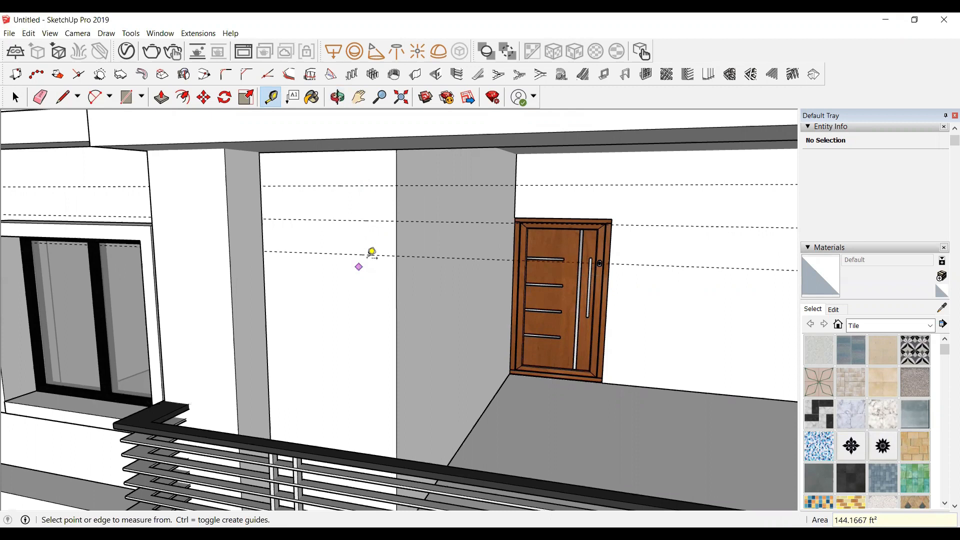
left_click(370, 256)
key("Escape")
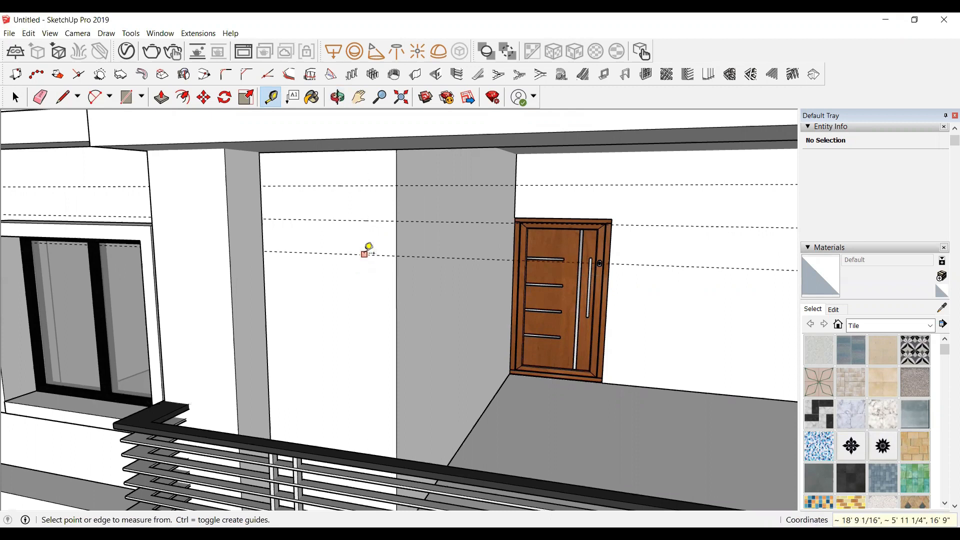
left_click(365, 254)
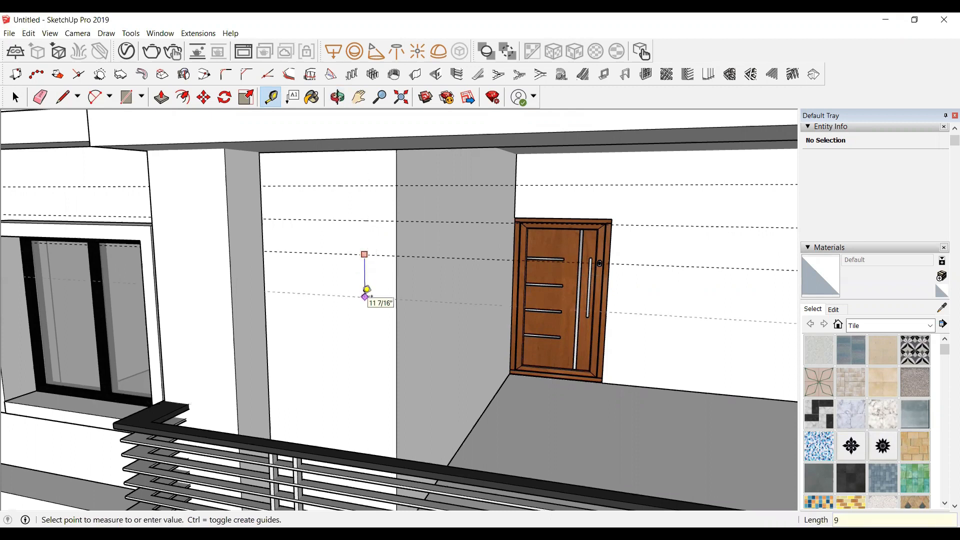
left_click(366, 290)
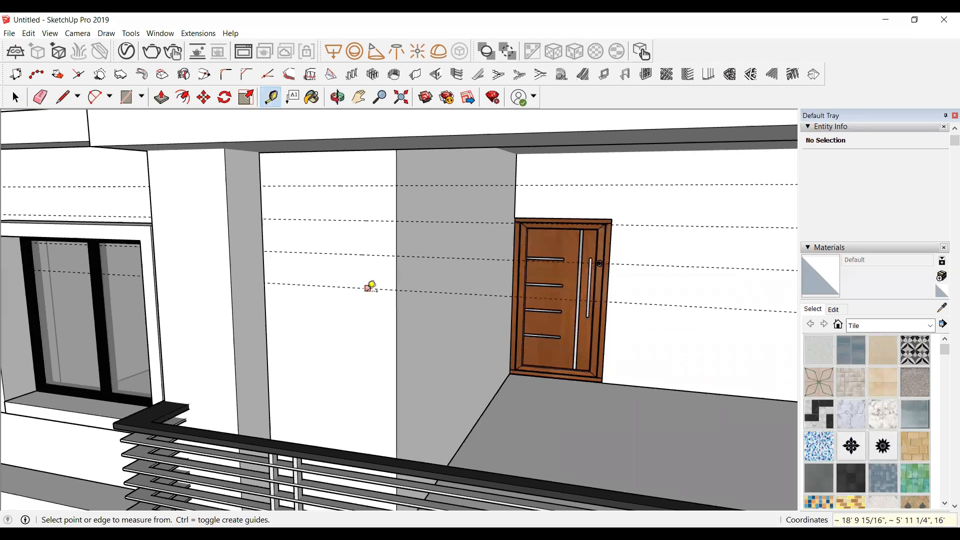
left_click(368, 288)
type("9")
key("Return")
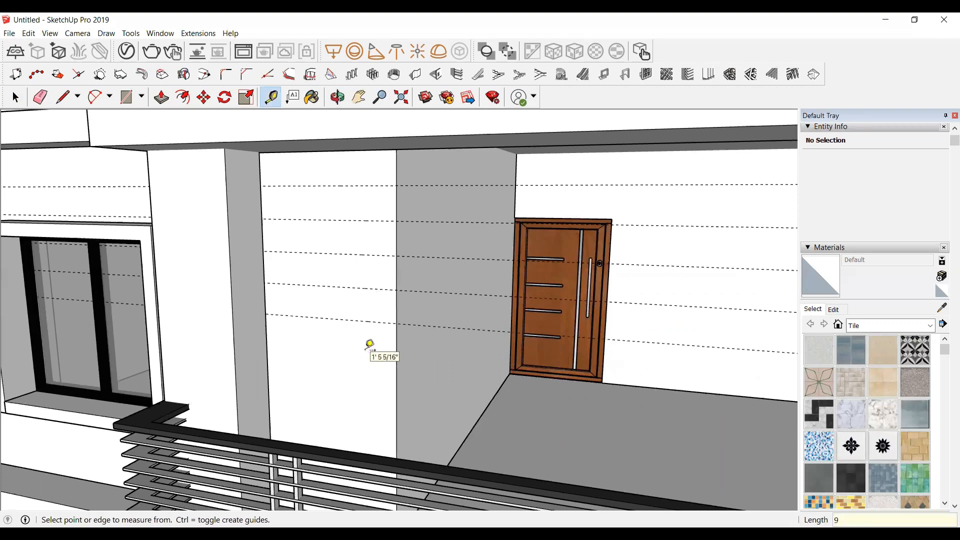
left_click(372, 321)
type("9")
key("Return")
Step: Continue adding horizontal guide lines down the wall toward the balcony railing
scroll(377, 327, "down", 2)
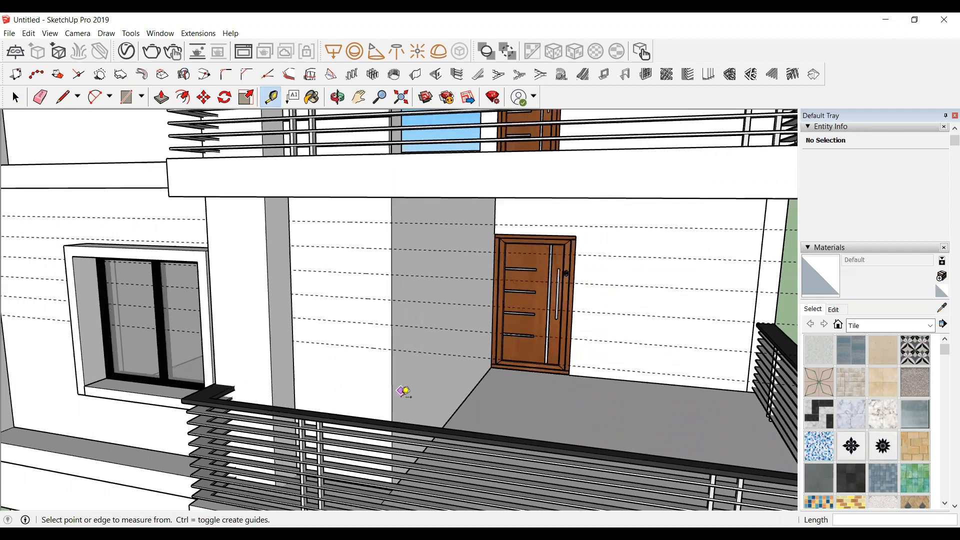
scroll(380, 330, "up", 2)
left_click(373, 330)
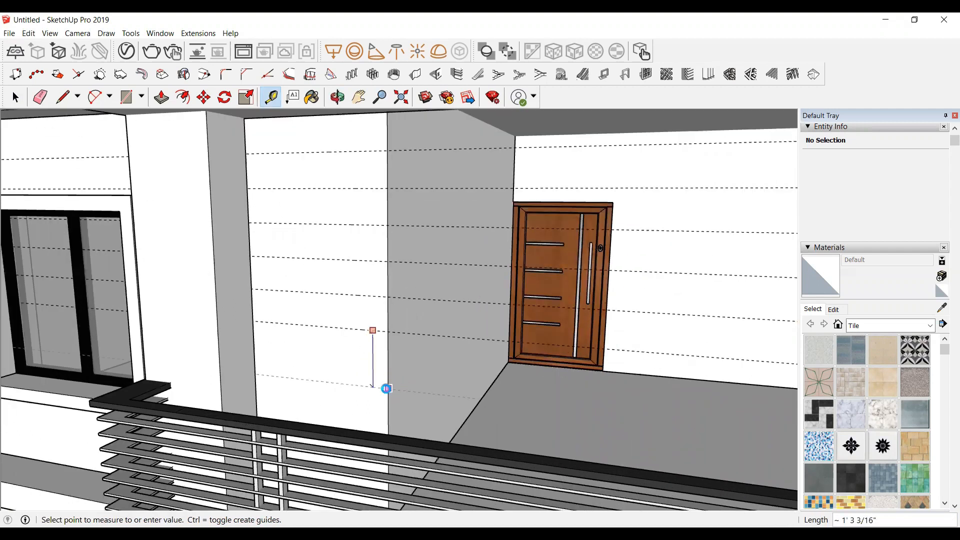
left_click(387, 387)
scroll(366, 340, "down", 2)
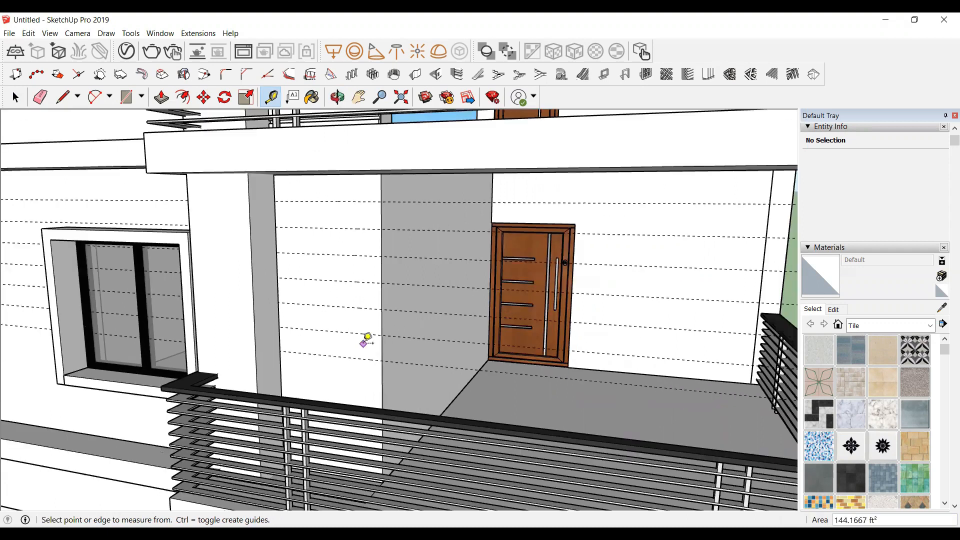
scroll(366, 339, "up", 2)
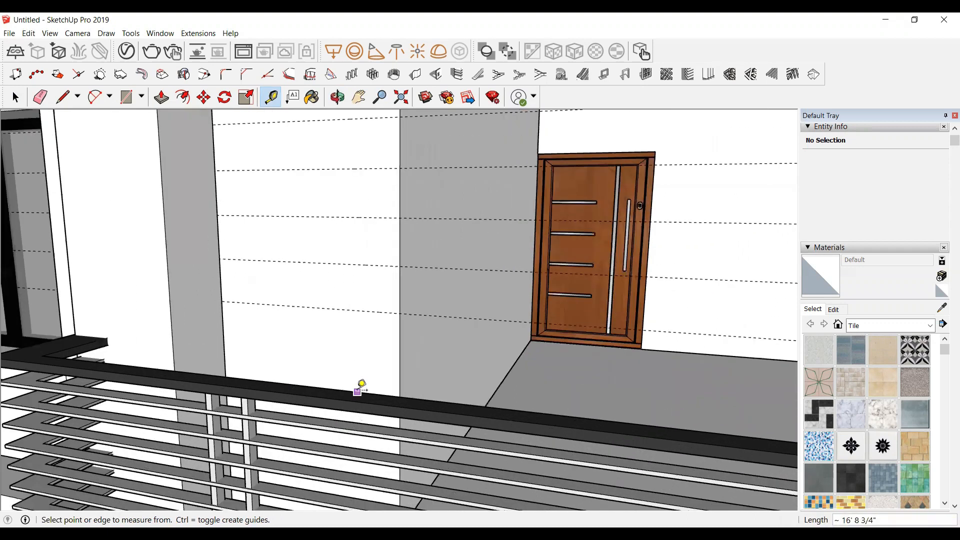
left_click(364, 311)
left_click(370, 343)
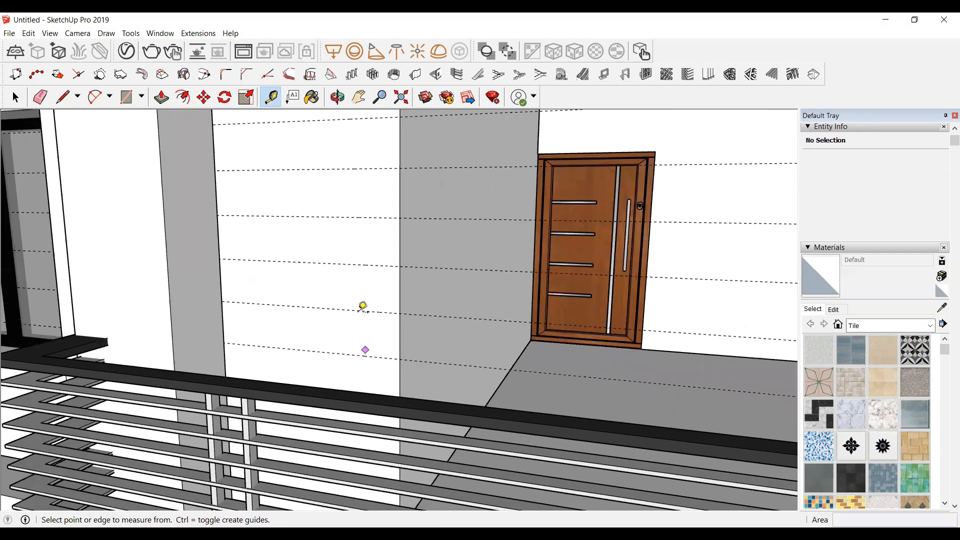
scroll(364, 350, "down", 2)
scroll(367, 367, "up", 1)
left_click(372, 335)
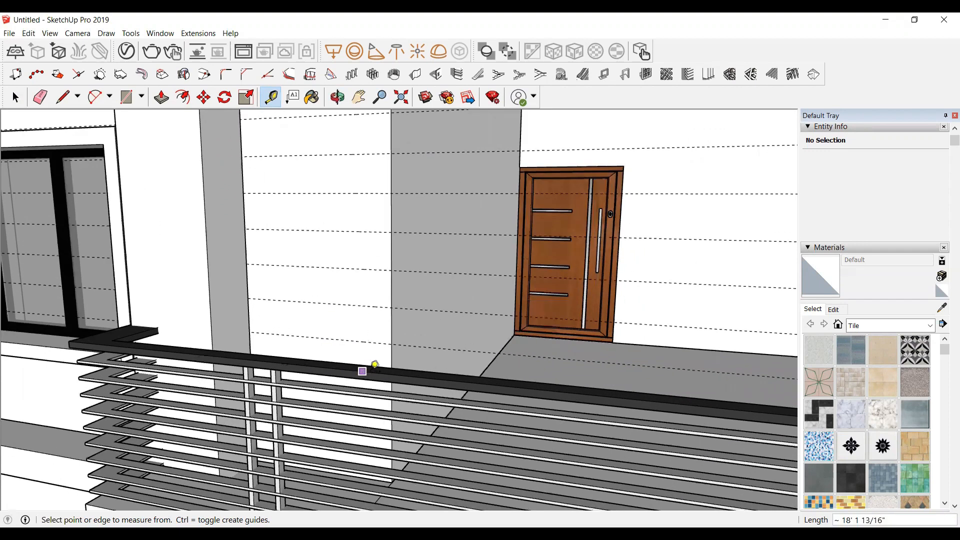
scroll(391, 362, "up", 1)
scroll(379, 368, "up", 1)
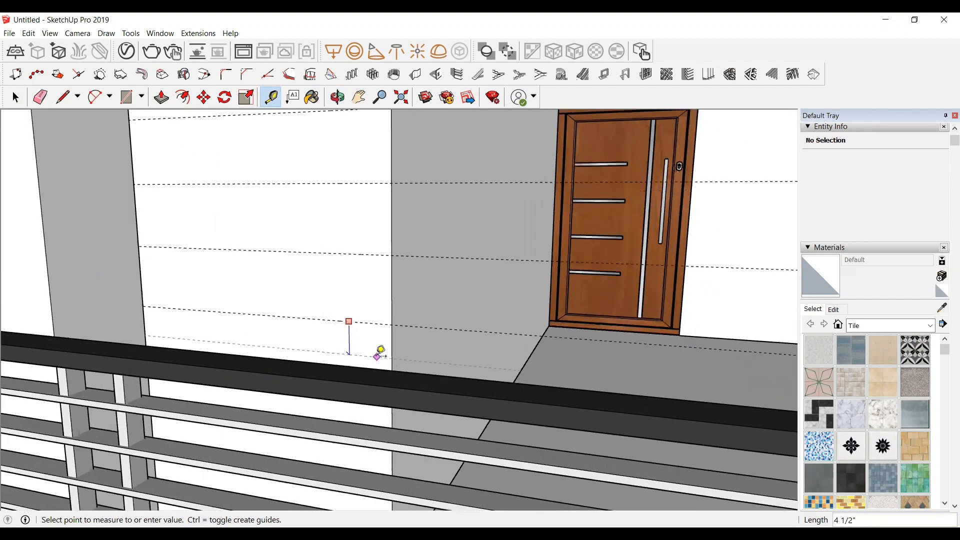
left_click(379, 352)
scroll(377, 345, "down", 2)
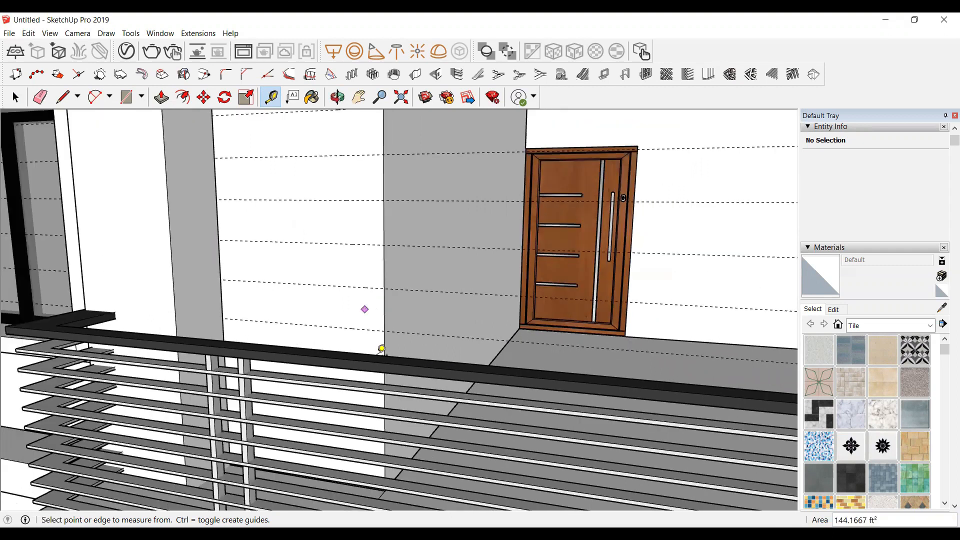
scroll(370, 250, "down", 2)
scroll(342, 295, "up", 1)
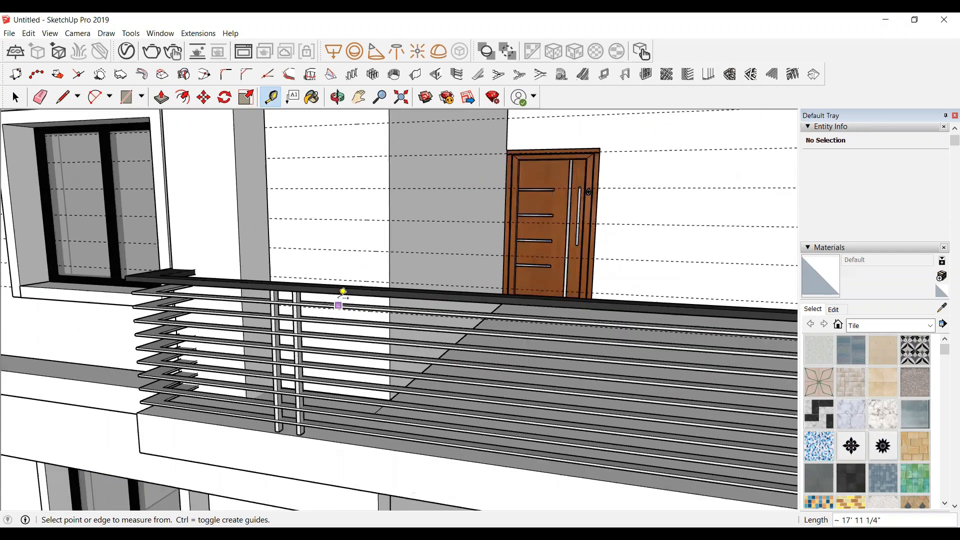
Step: Select the balcony railing in front of the wall and hide it
key("space")
left_click(342, 291)
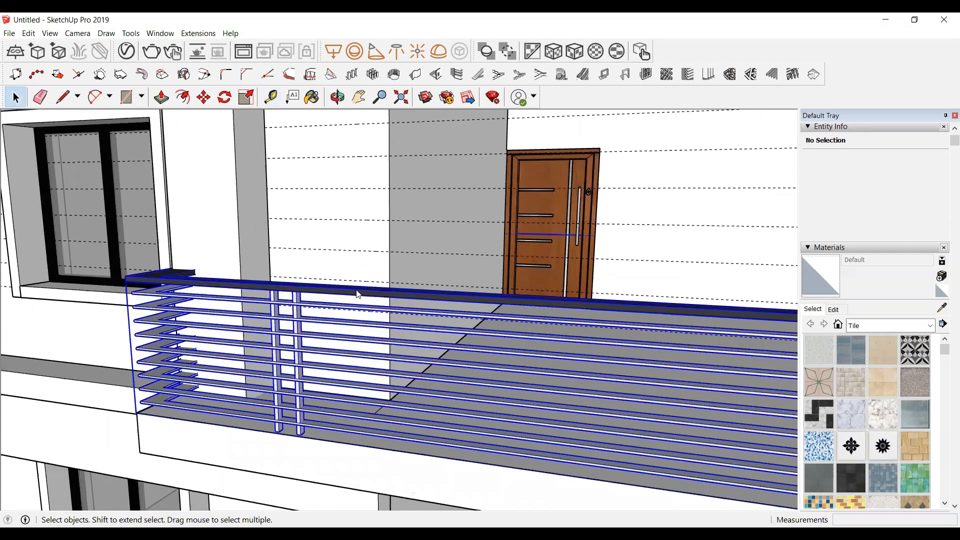
right_click(341, 295)
left_click(372, 260)
scroll(354, 353, "up", 1)
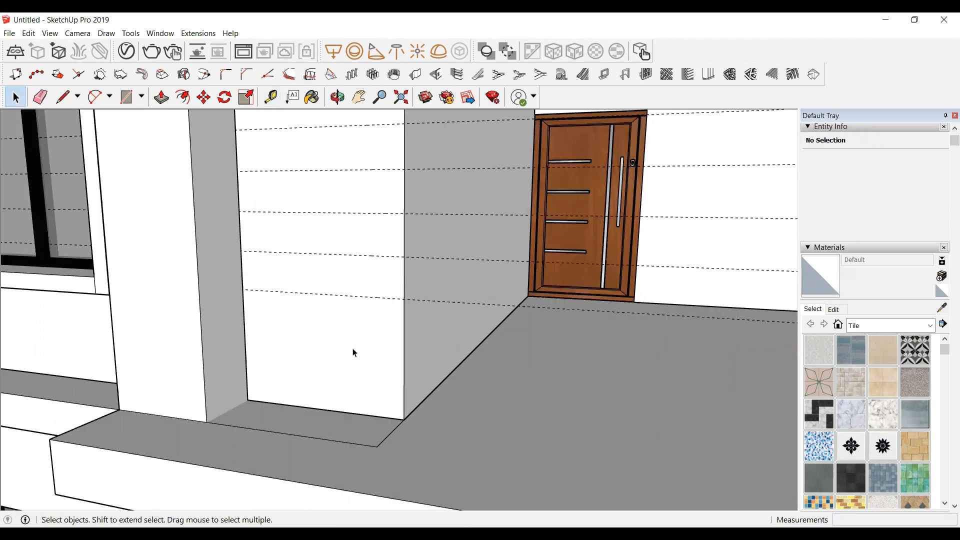
Step: Add two more horizontal guide lines 9" apart at the bottom of the wall beside the balcony door
key("t")
left_click(364, 296)
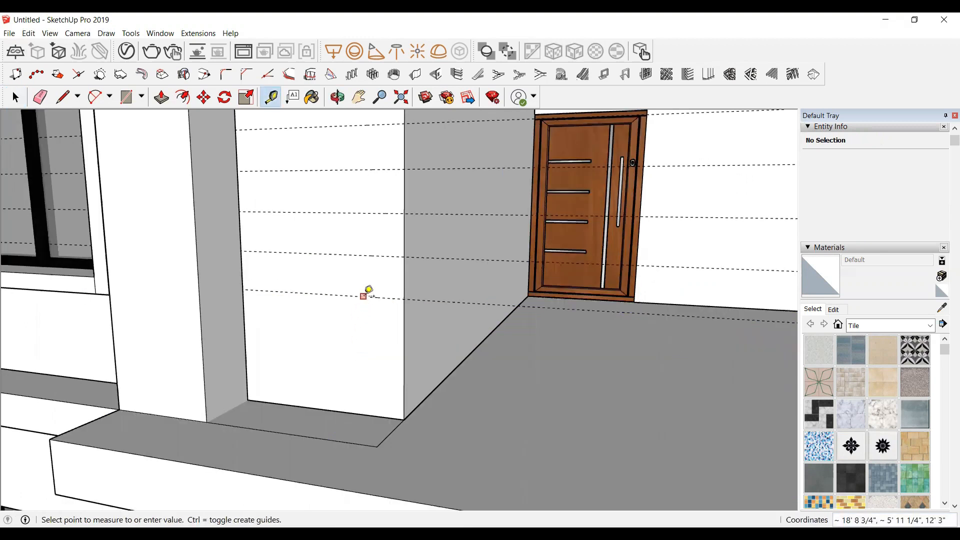
left_click(353, 336)
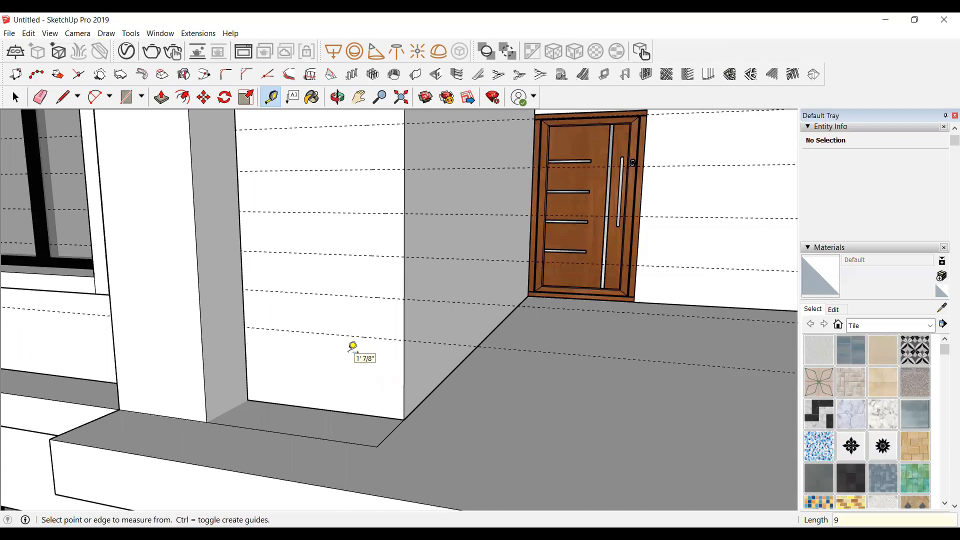
left_click(349, 335)
type("9")
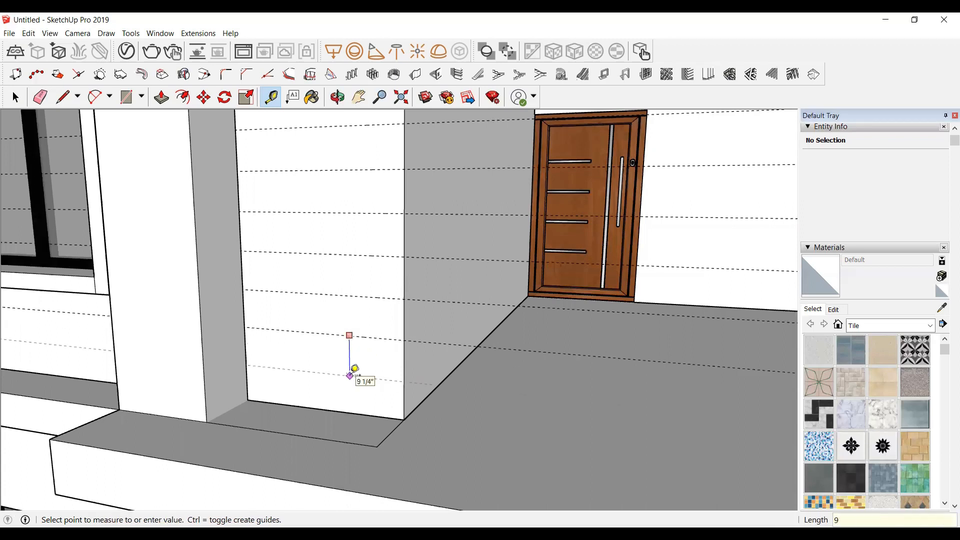
key("Return")
left_click(351, 375)
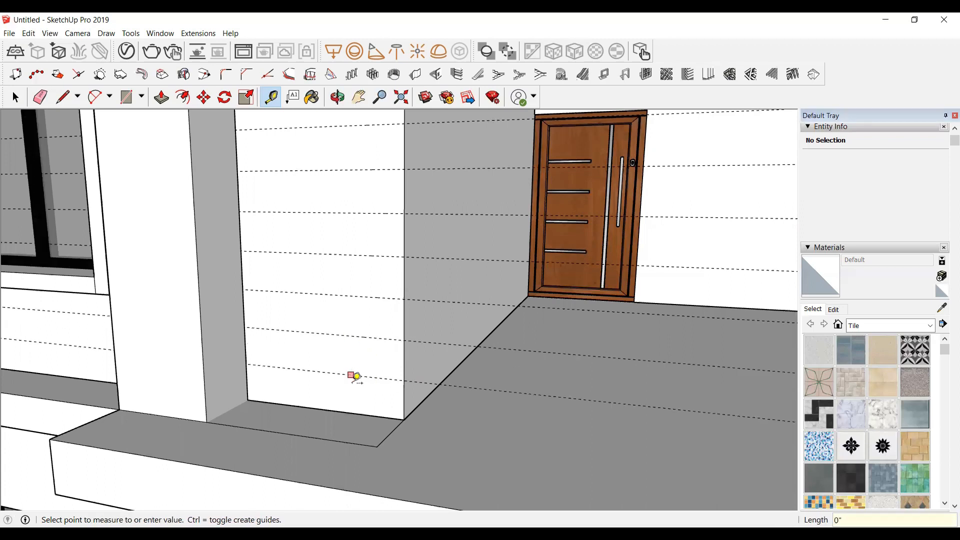
key("Escape")
Step: Add horizontal guide lines 1" below each of the top two guide lines on the narrow wall panel
scroll(359, 413, "down", 6)
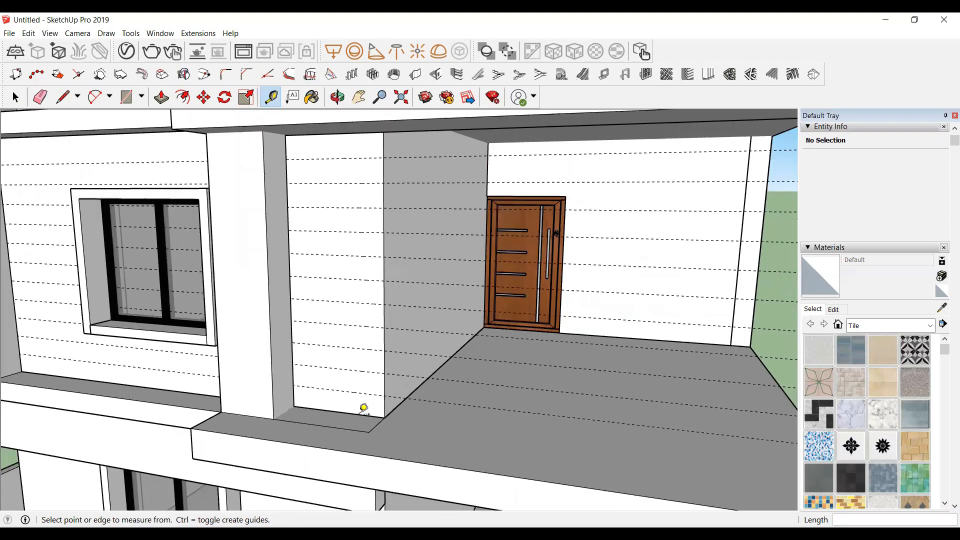
scroll(359, 414, "up", 4)
scroll(362, 408, "down", 3)
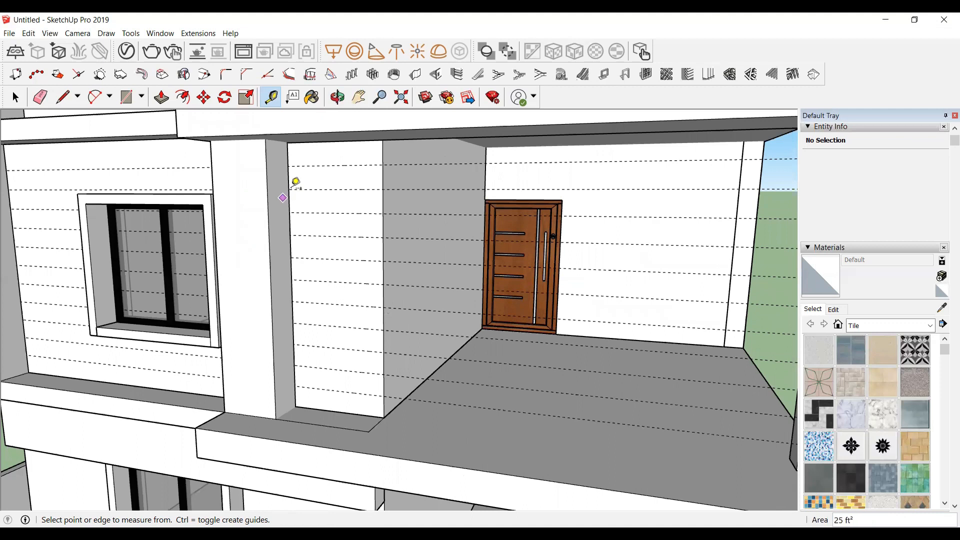
scroll(322, 164, "up", 5)
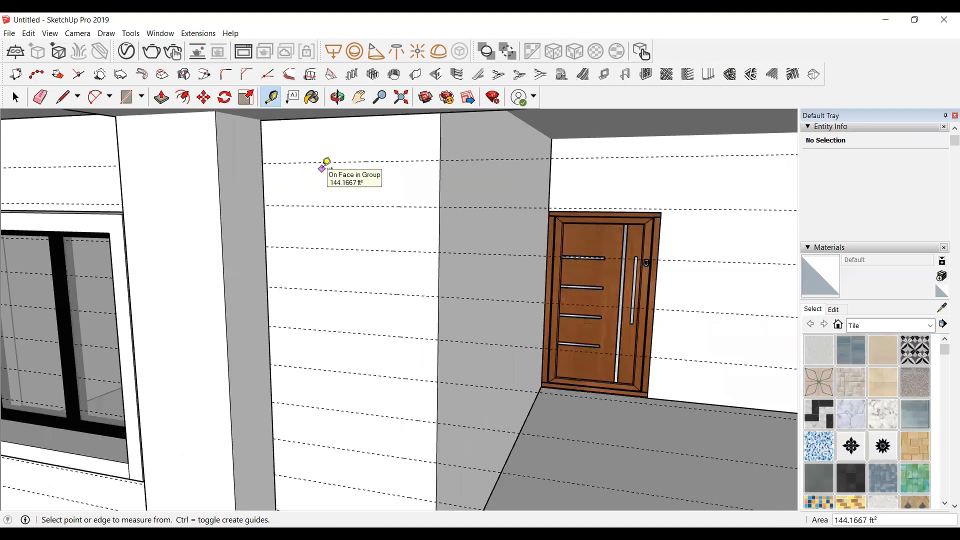
left_click(317, 162)
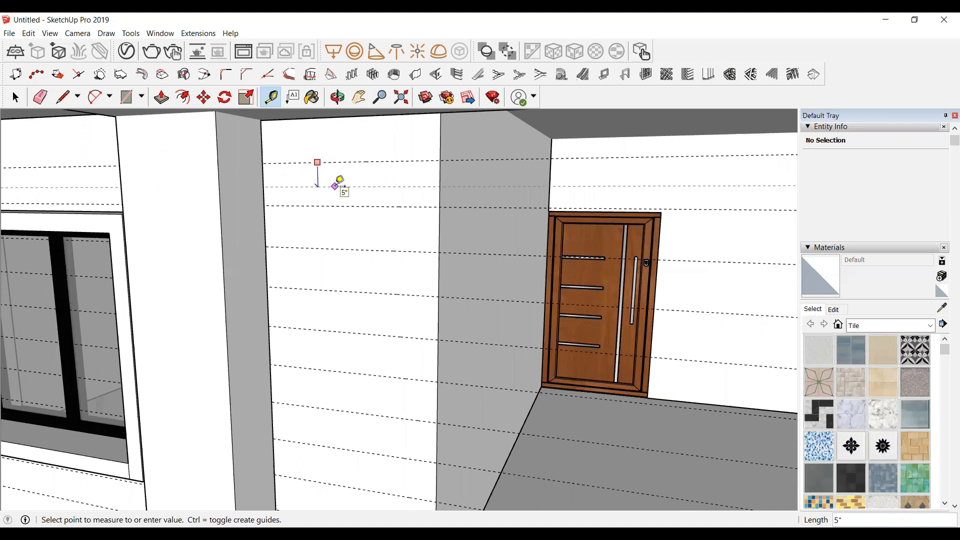
type("1")
key("Return")
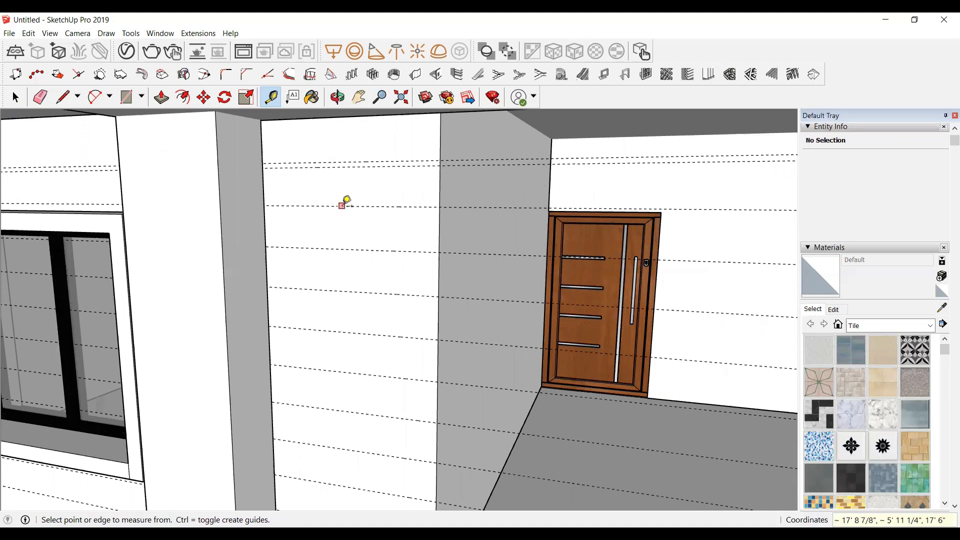
left_click(342, 205)
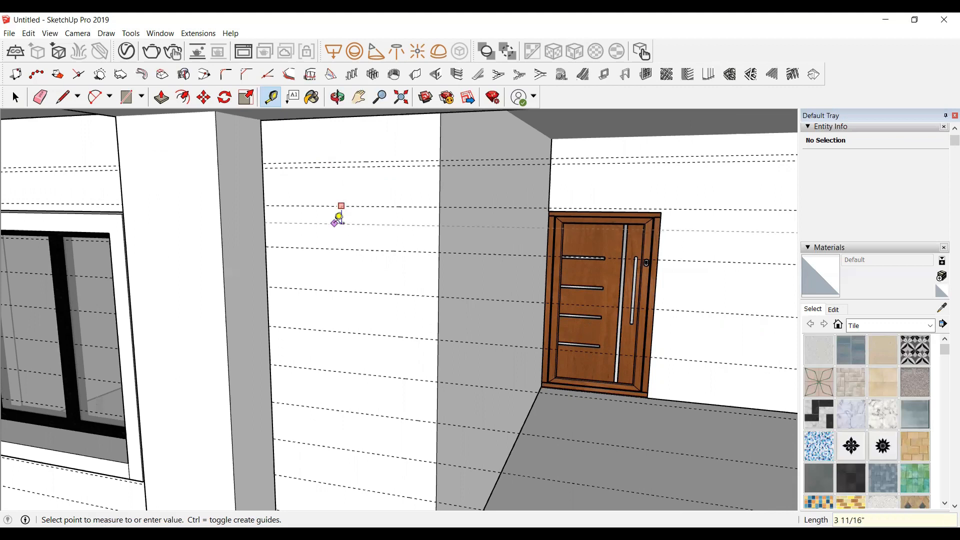
type("1")
key("Return")
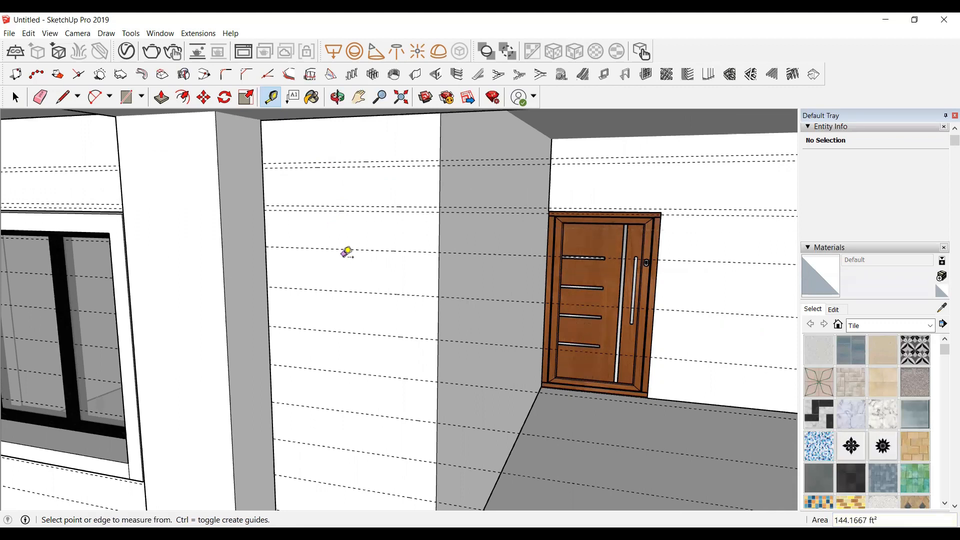
left_click(339, 249)
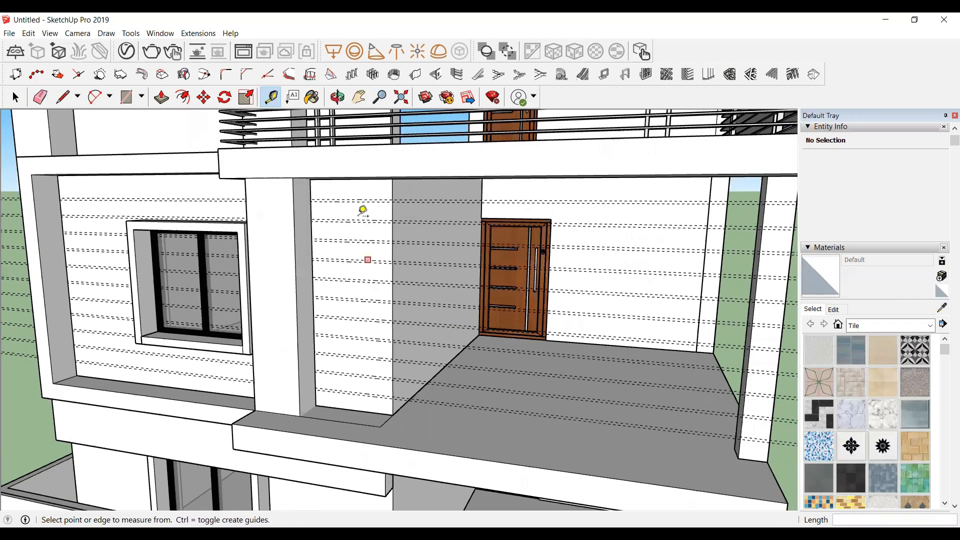
Step: Draw a rectangle across the narrow wall panel from its top edge down to the first guide line
scroll(359, 209, "up", 3)
key("r")
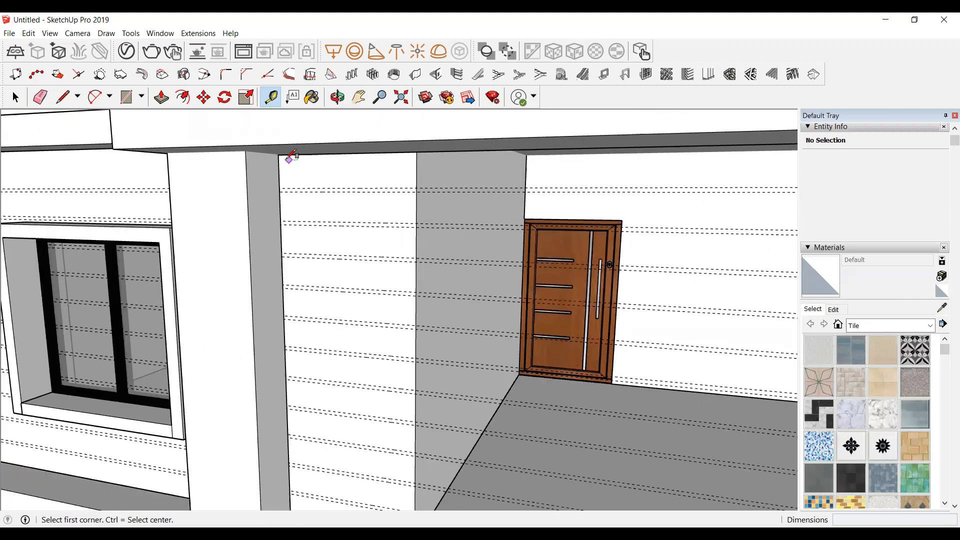
left_click(278, 154)
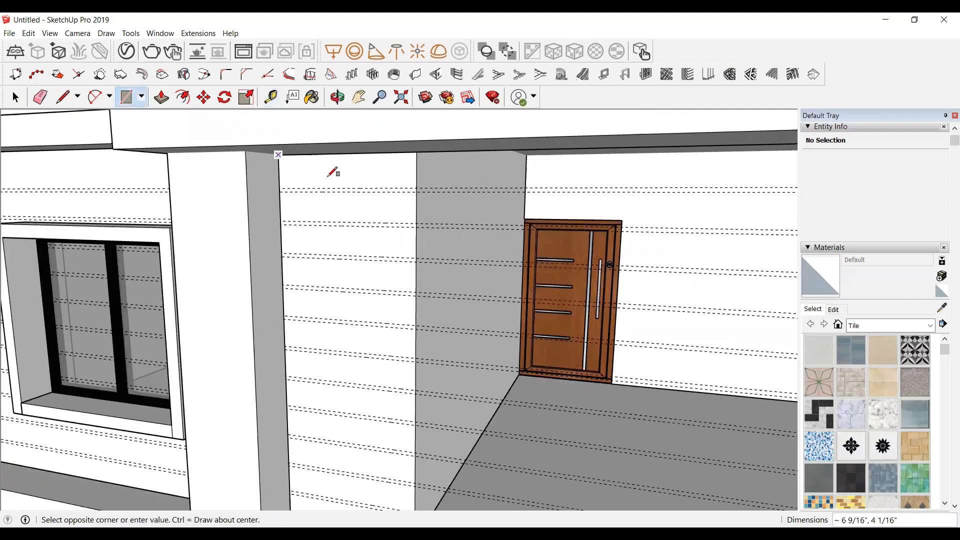
left_click(417, 189)
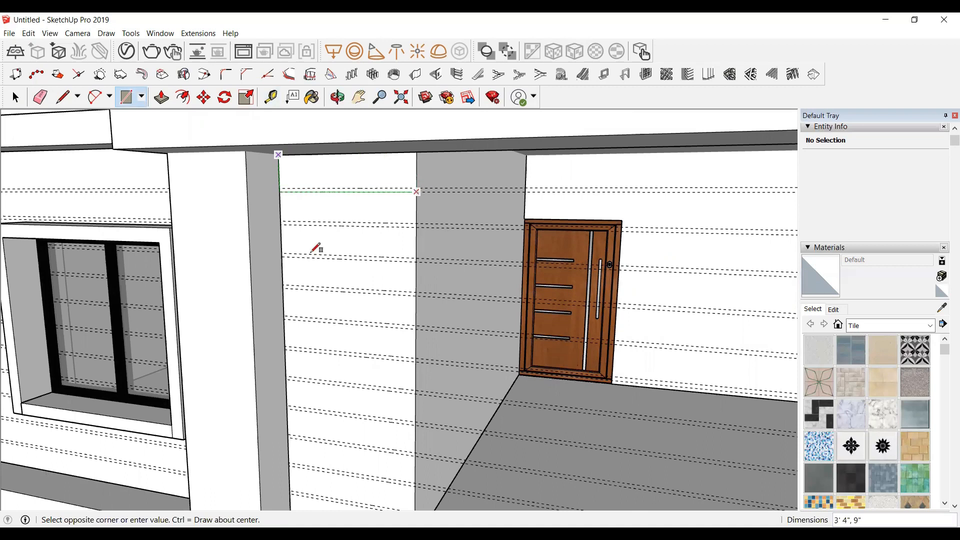
scroll(289, 260, "up", 1)
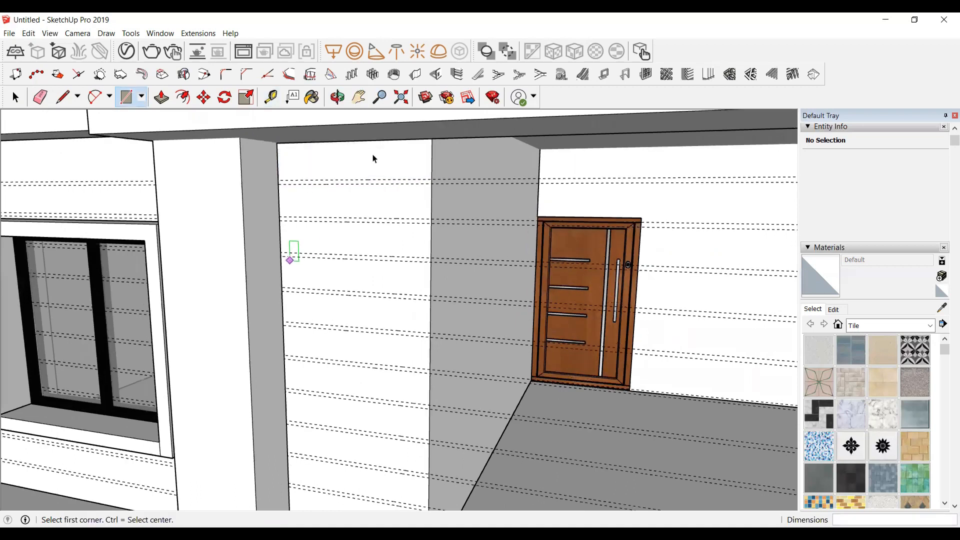
key("space")
scroll(391, 201, "up", 1)
scroll(391, 202, "up", 1)
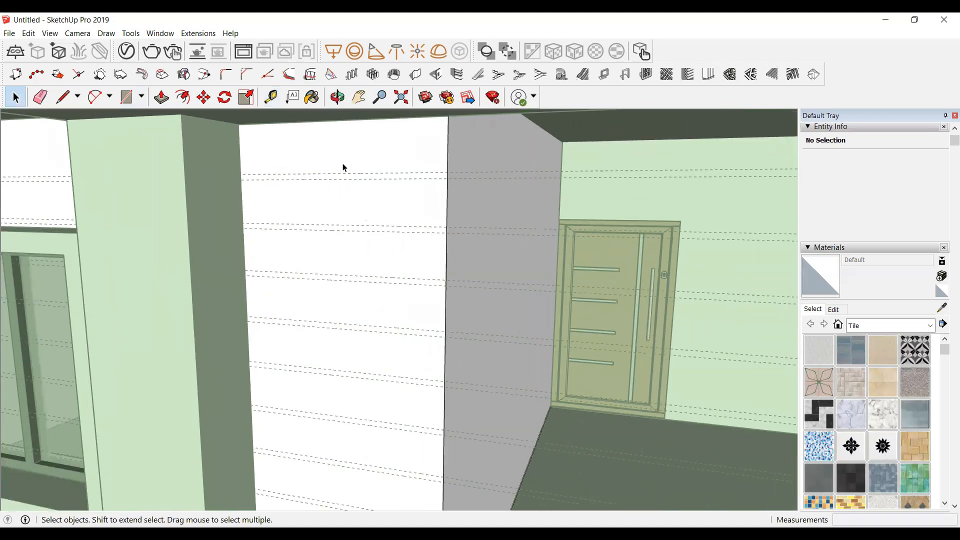
key("r")
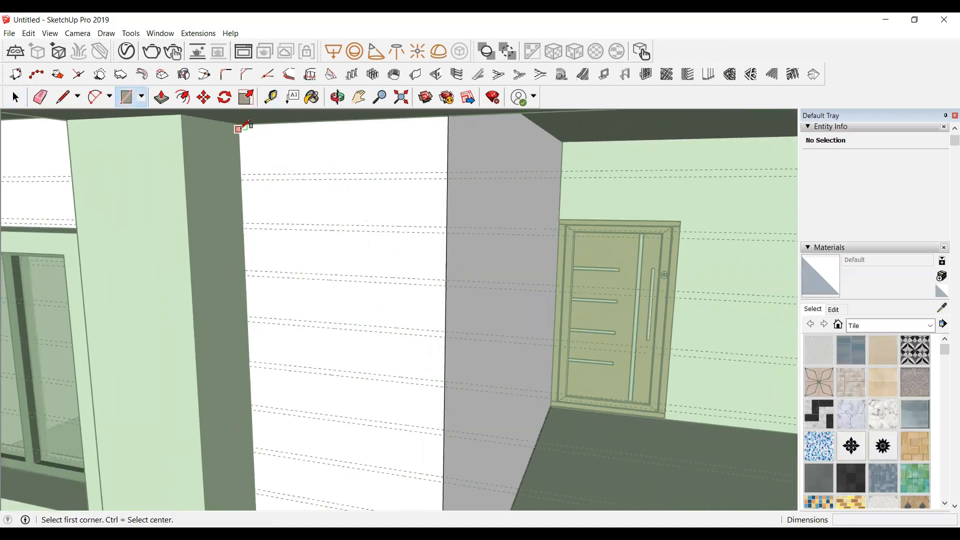
left_click(238, 125)
key("Escape")
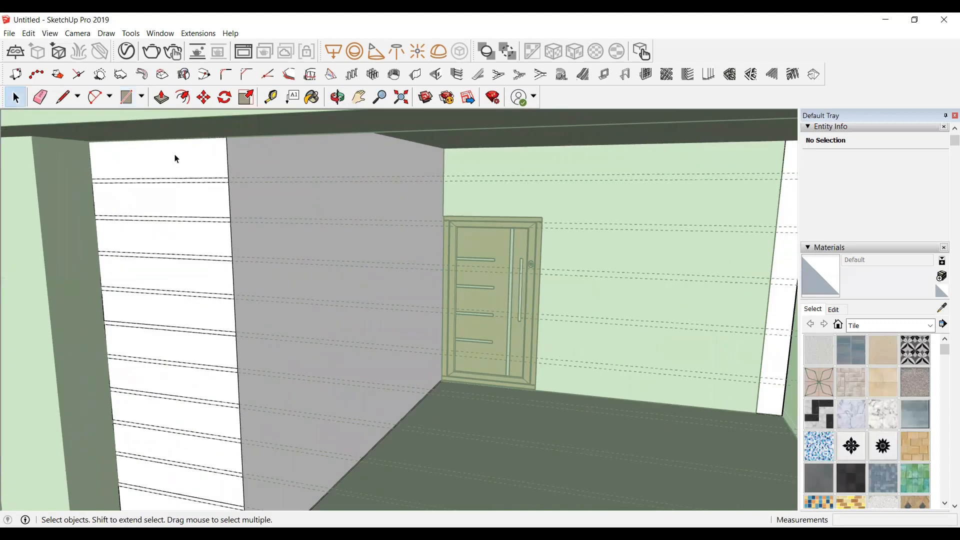
Step: Push-pull the top strip of the narrow wall panel out 1" and pull the next strip out to the same depth
left_click(188, 158)
scroll(182, 170, "up", 1)
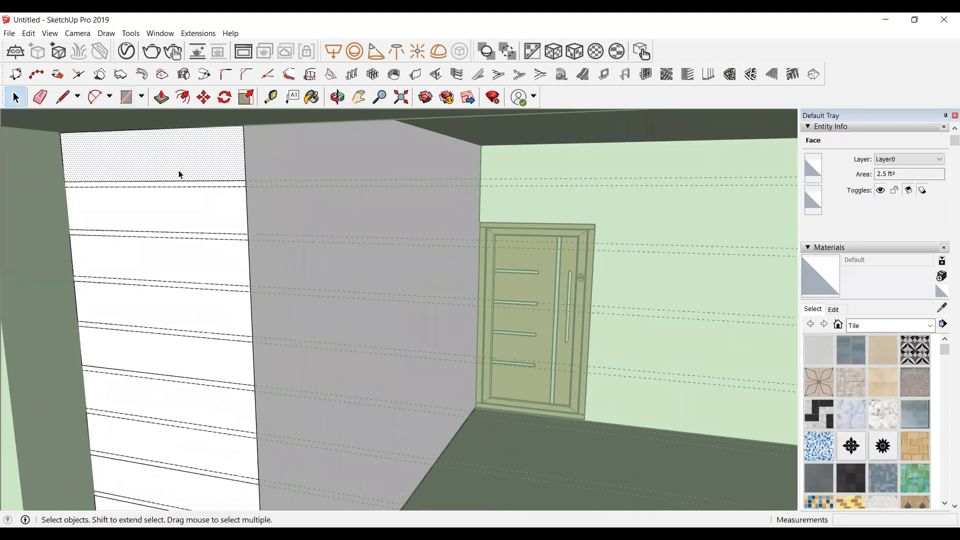
scroll(107, 157, "up", 1)
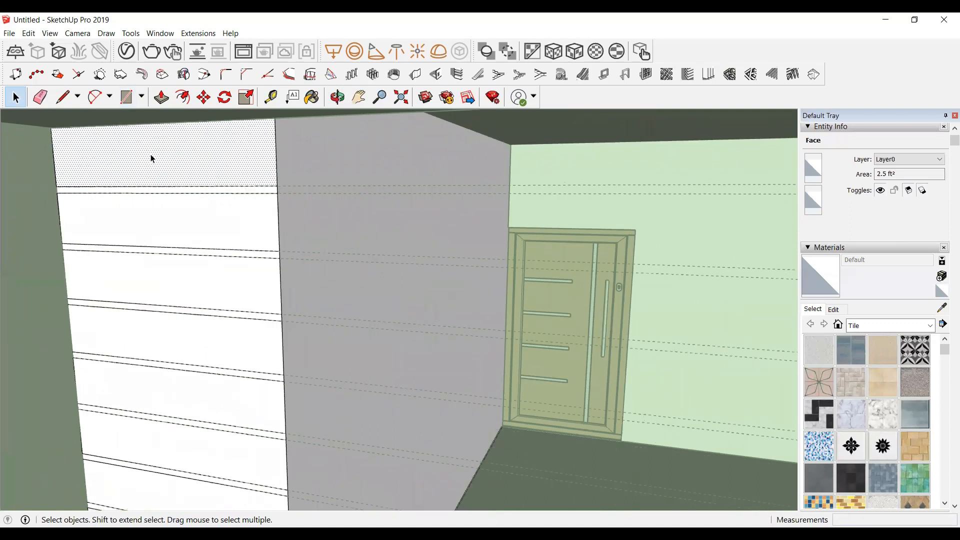
key("p")
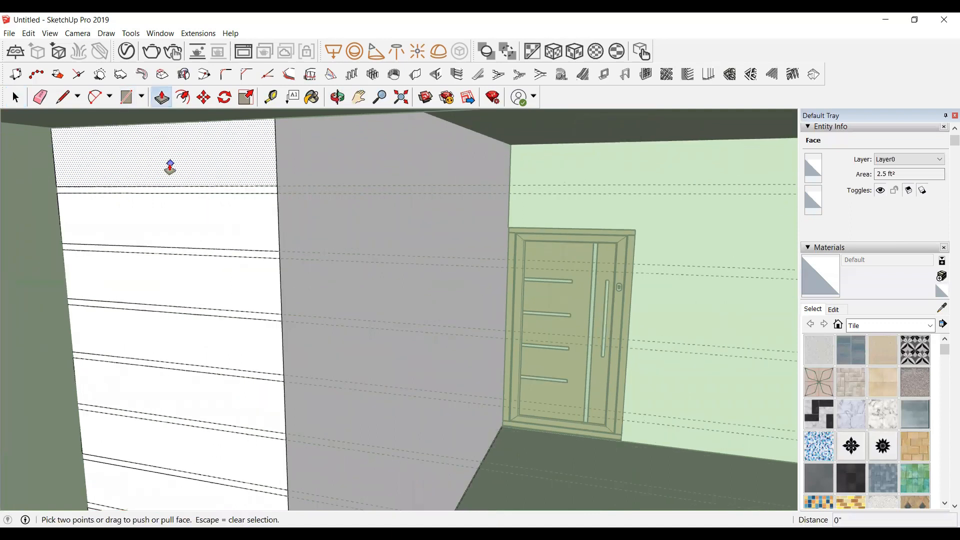
left_click(174, 171)
type("1")
key("Return")
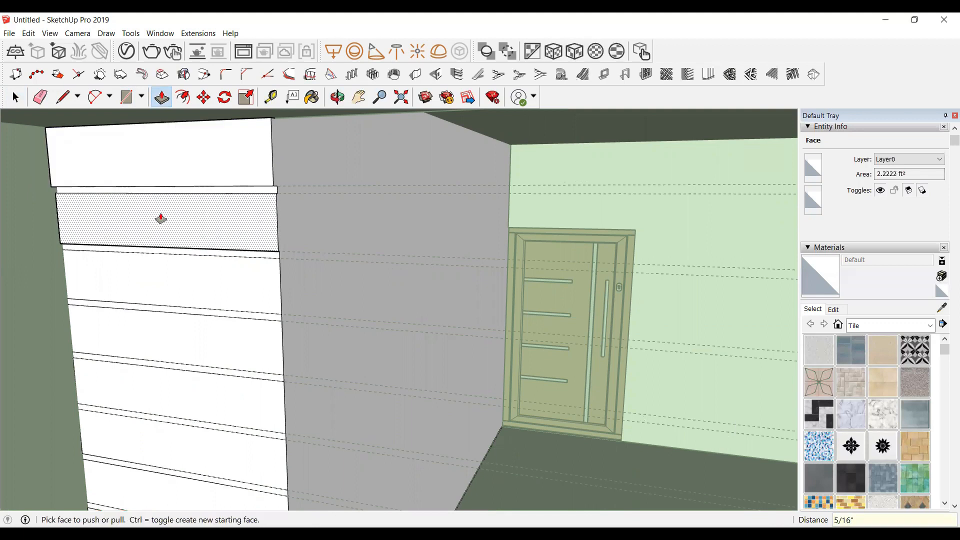
left_click(202, 224)
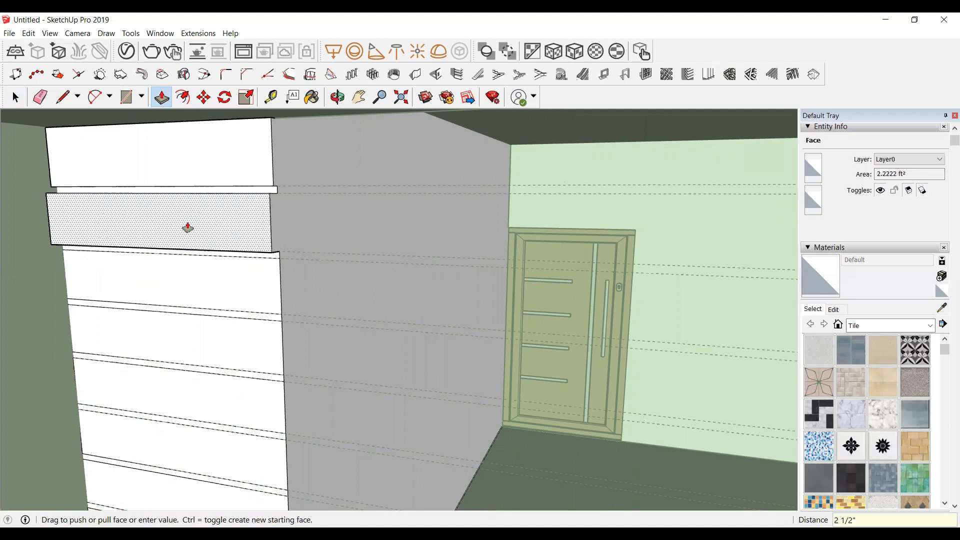
left_click(194, 175)
left_click(195, 283)
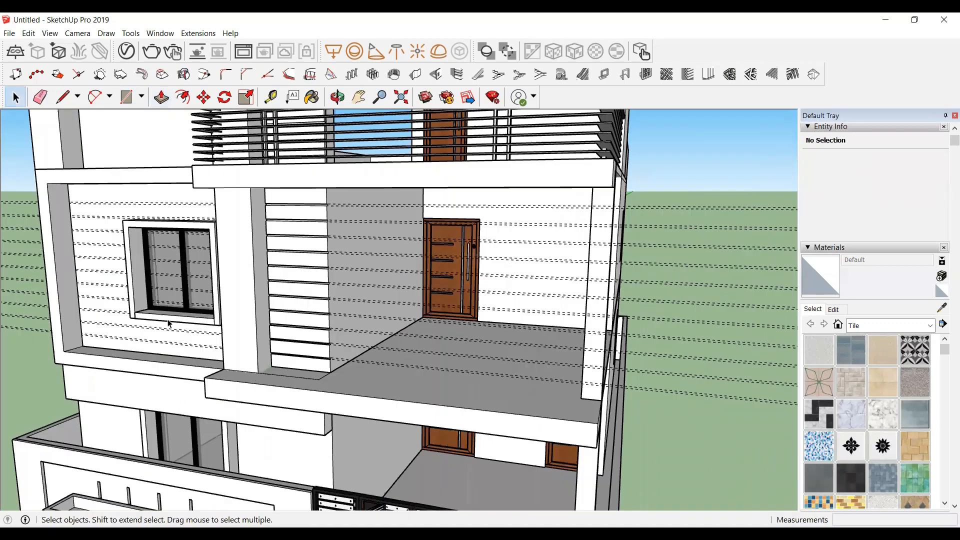
Step: Delete all guide lines from the model
scroll(289, 375, "up", 5)
scroll(288, 375, "down", 2)
scroll(288, 375, "down", 2)
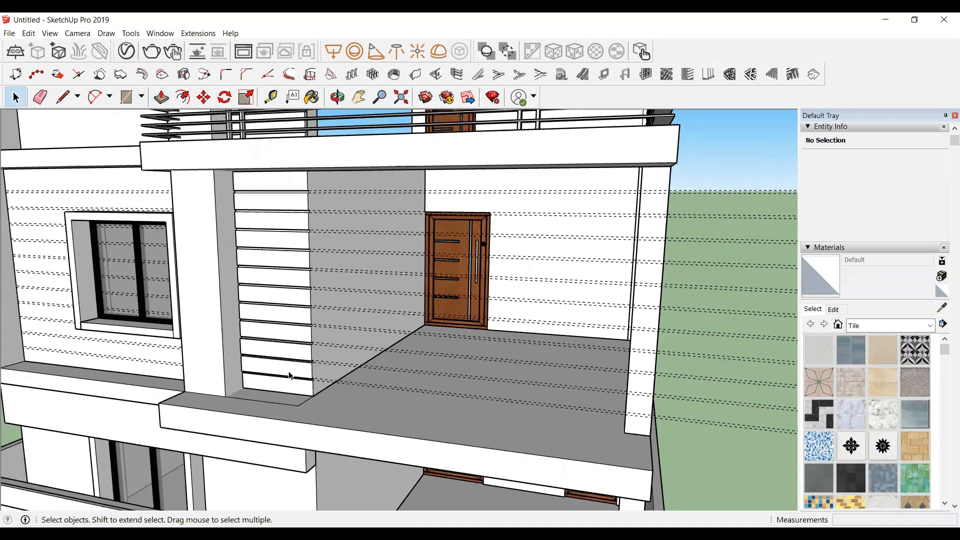
left_click(33, 33)
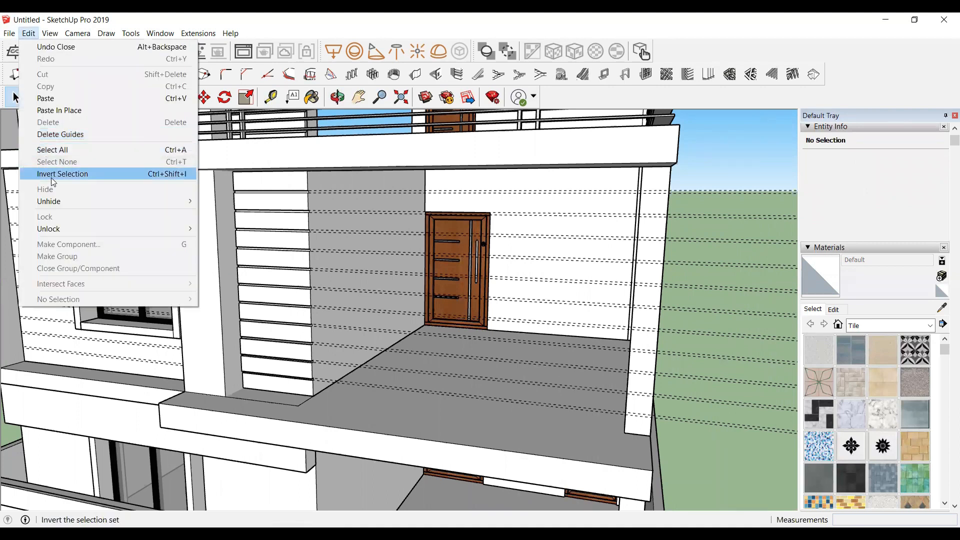
left_click(56, 133)
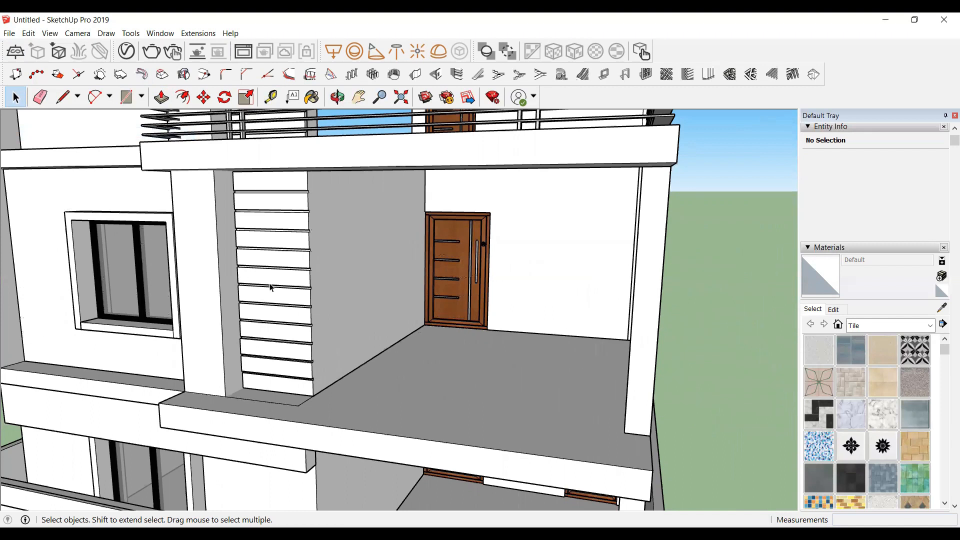
Step: Add two vertical guide lines on the framed wall left of the upper-floor window using the Tape Measure
scroll(259, 284, "down", 1)
scroll(260, 285, "down", 1)
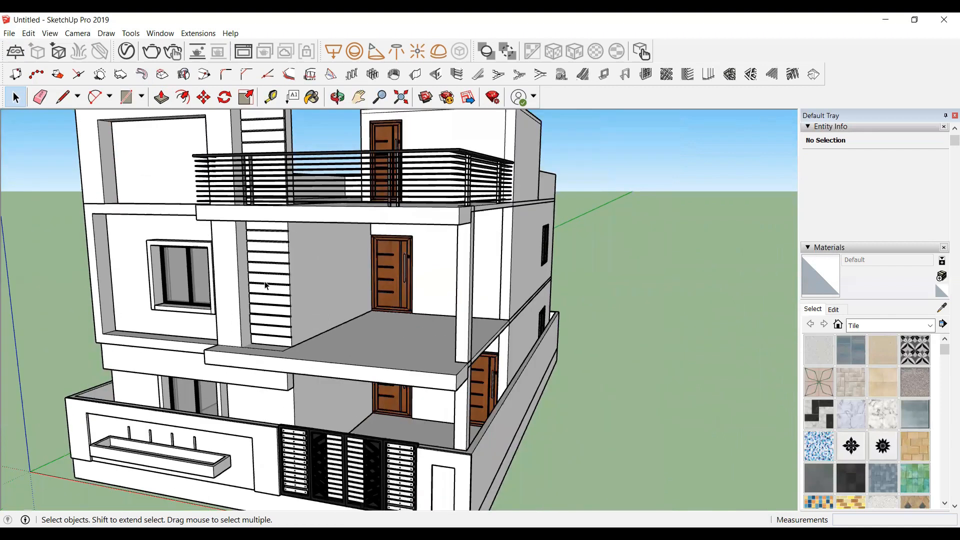
scroll(292, 307, "up", 2)
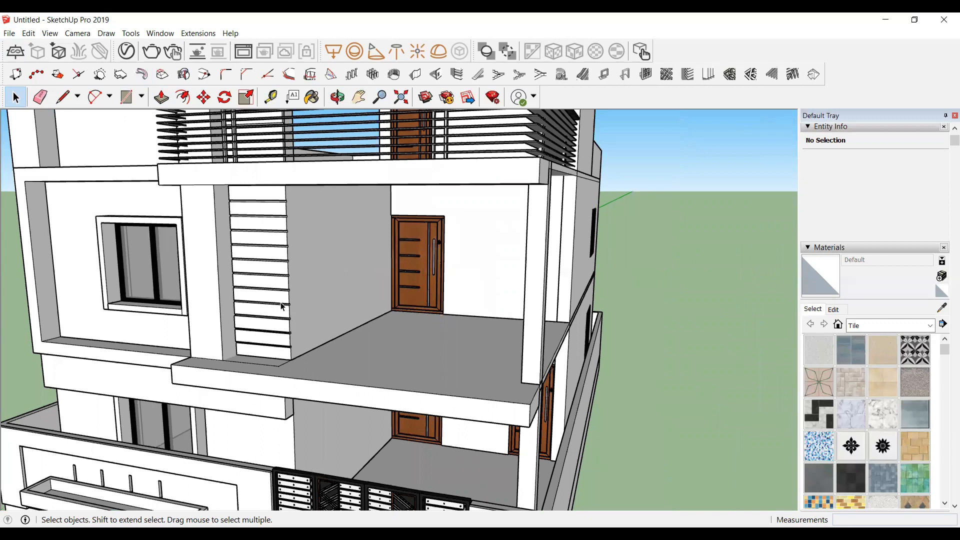
scroll(290, 282, "down", 2)
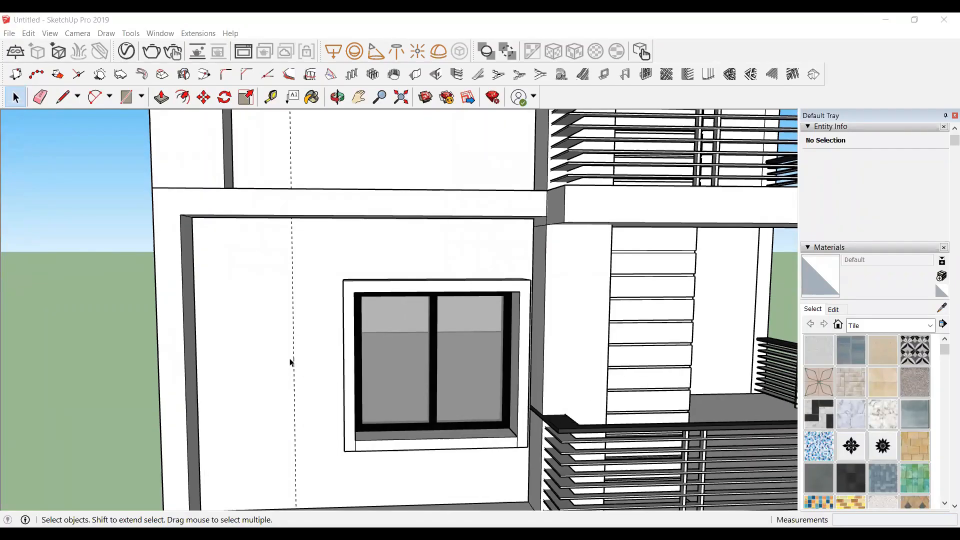
scroll(204, 259, "down", 1)
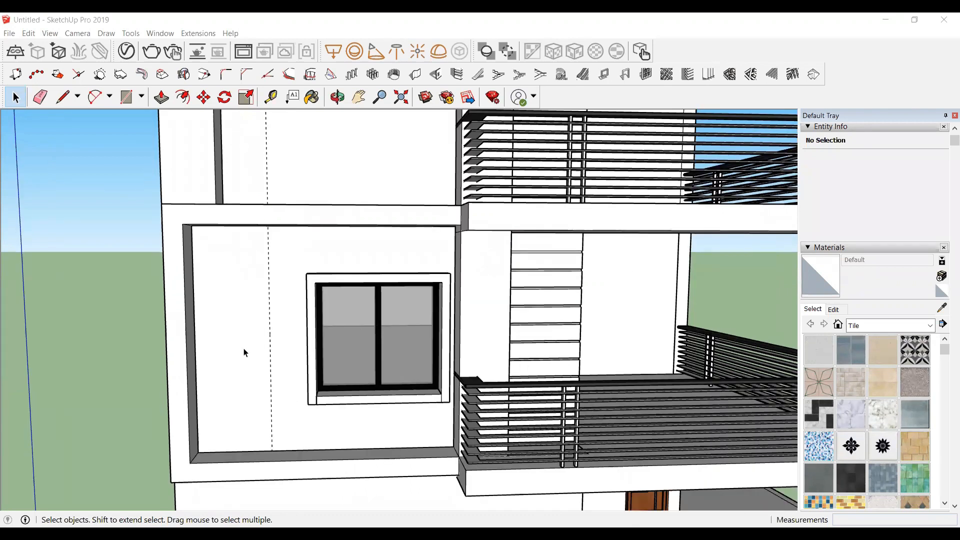
scroll(245, 352, "up", 1)
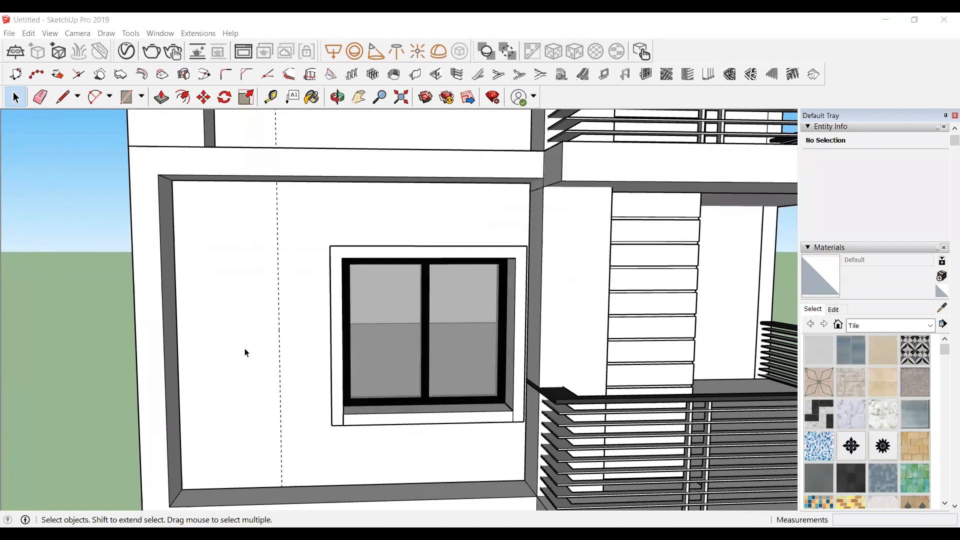
left_click(277, 100)
scroll(235, 294, "up", 1)
left_click(283, 343)
key("Escape")
left_click(282, 216)
type("1")
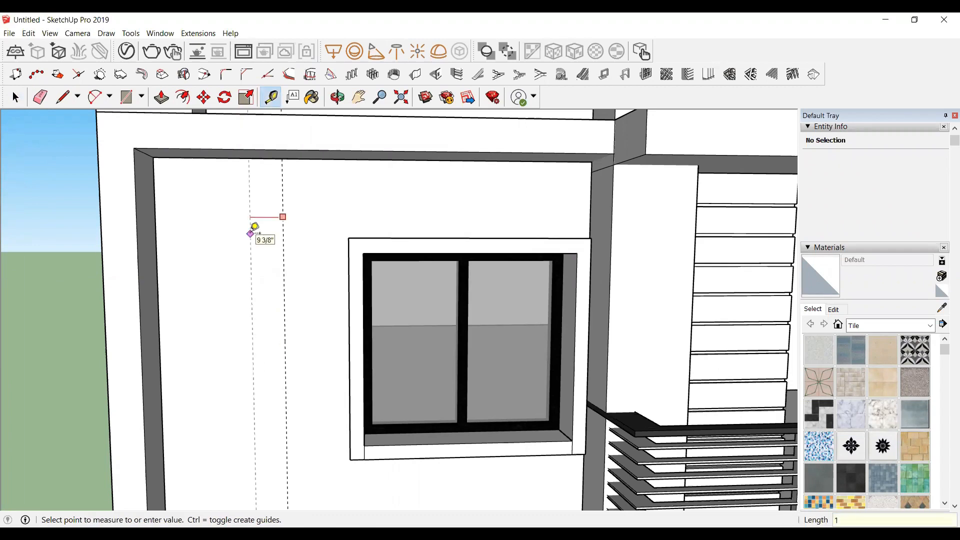
left_click(250, 232)
left_click(156, 263)
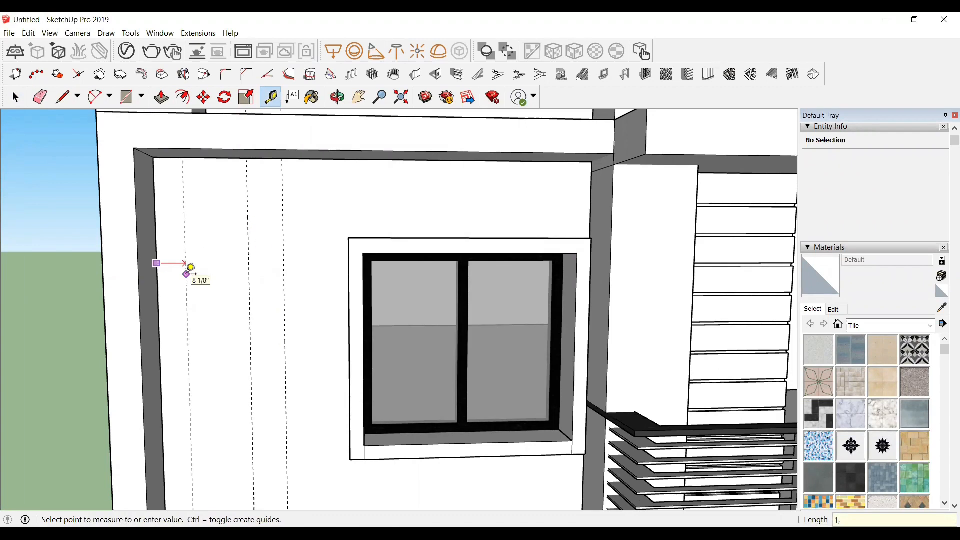
left_click(190, 267)
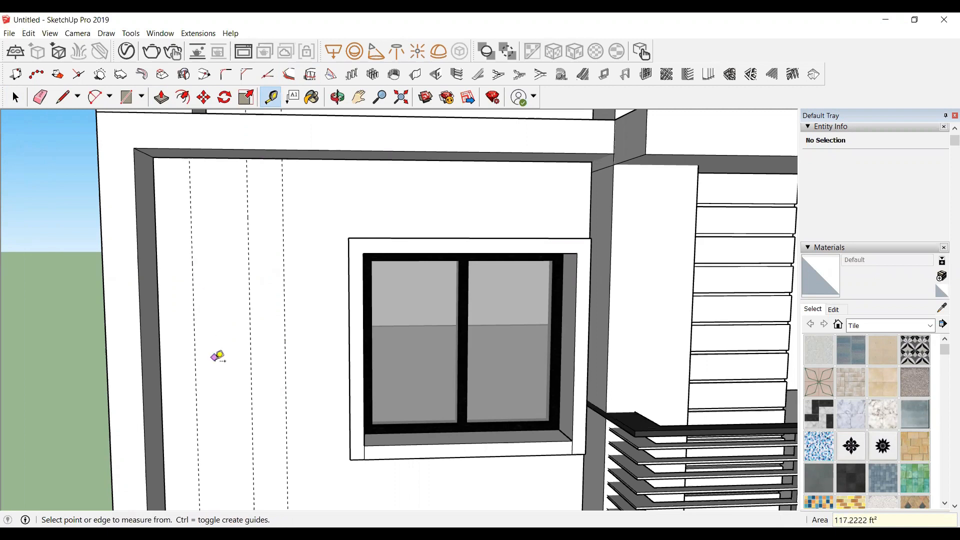
Step: Add guide lines on the framed wall: one 6" beside the existing vertical guides and horizontal ones 1' from the top and bottom edges
scroll(212, 354, "up", 2)
left_click(189, 351)
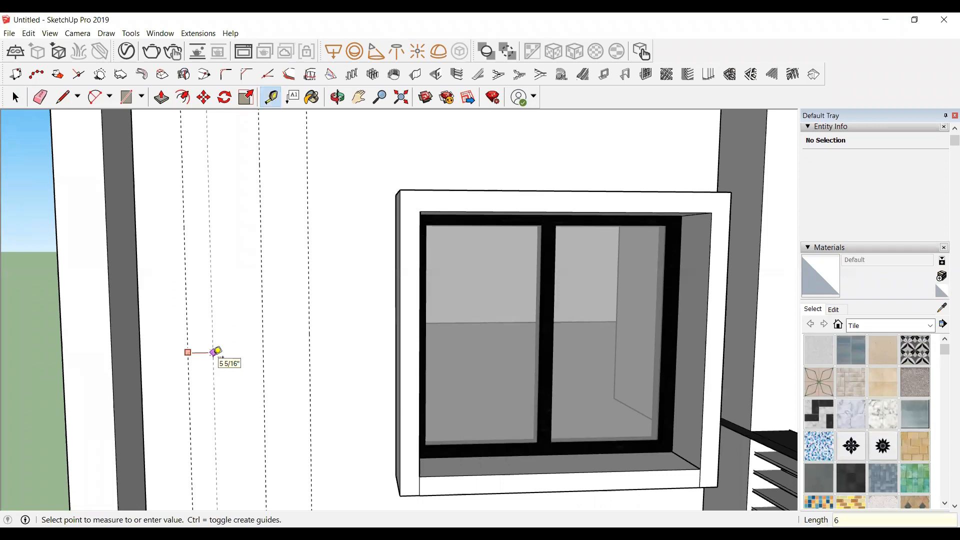
key("Return")
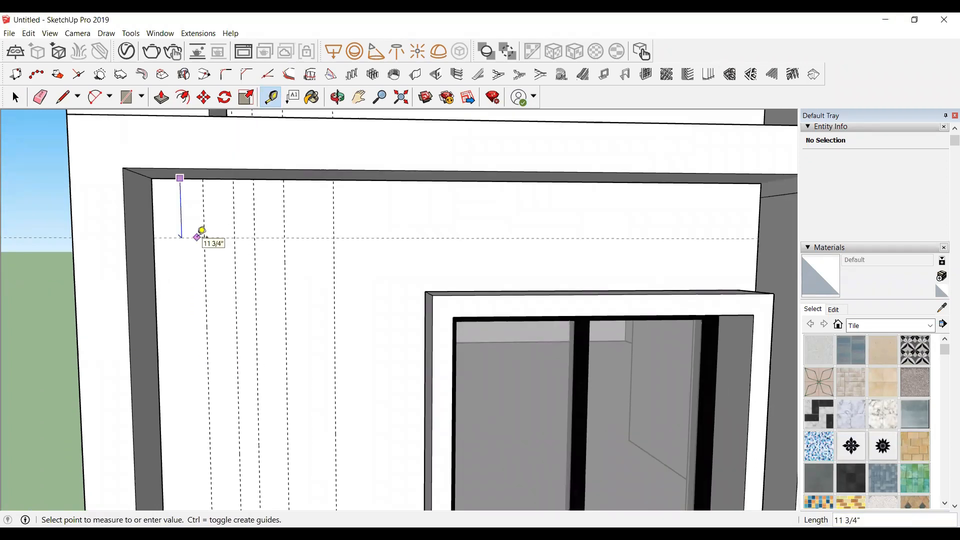
key("Return")
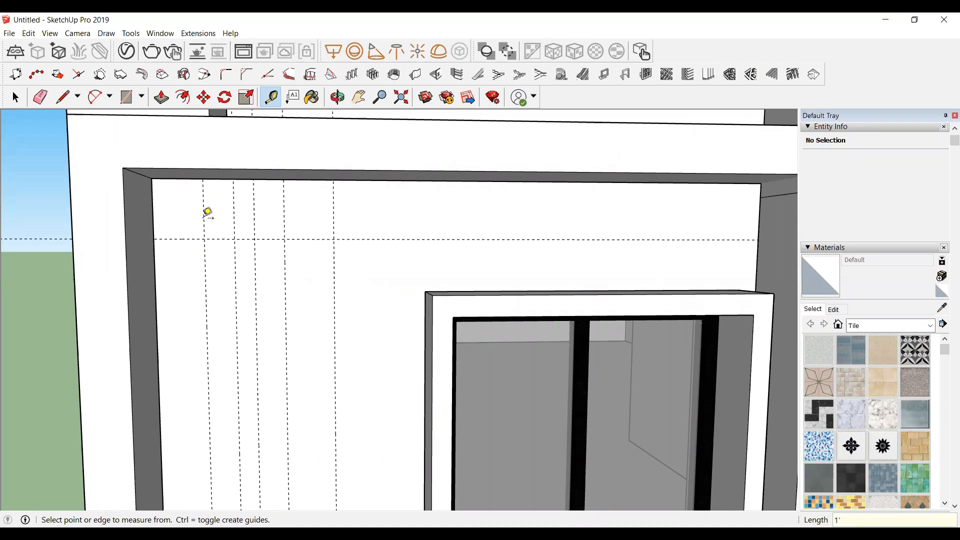
scroll(212, 180, "down", 4)
scroll(239, 485, "up", 2)
scroll(200, 460, "up", 2)
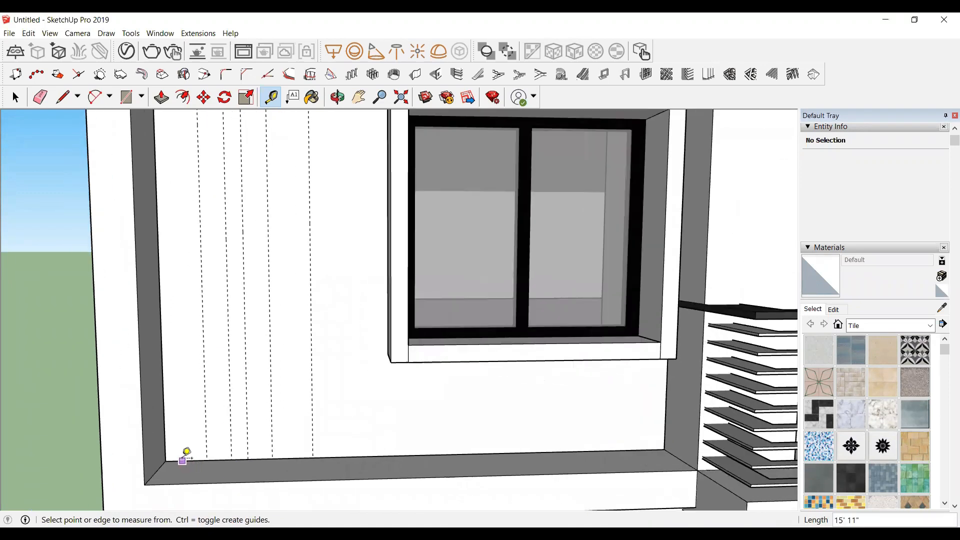
left_click(183, 460)
type("1")
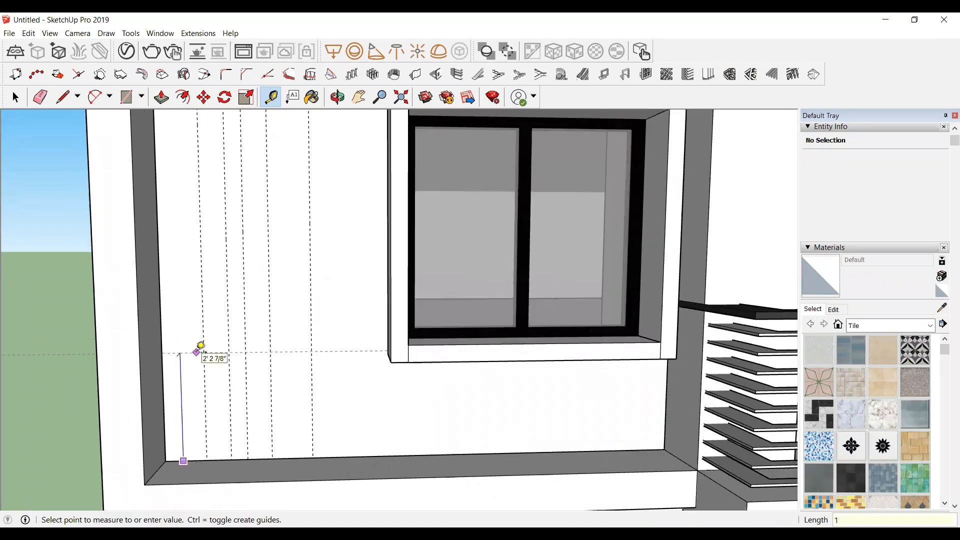
key("Return")
scroll(215, 407, "down", 3)
key("space")
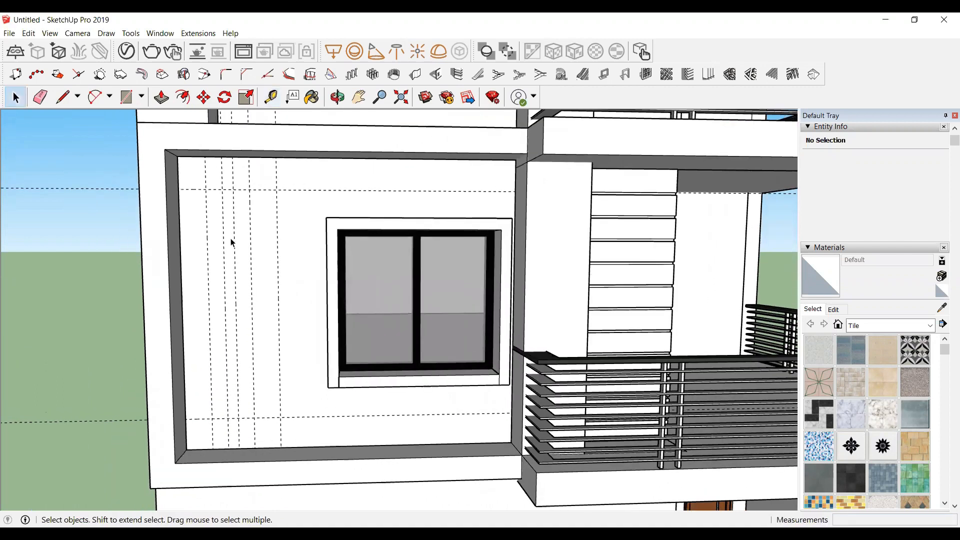
Step: Draw a narrow vertical rectangle between the guide lines, running from the upper to the lower horizontal guide
scroll(237, 260, "up", 2)
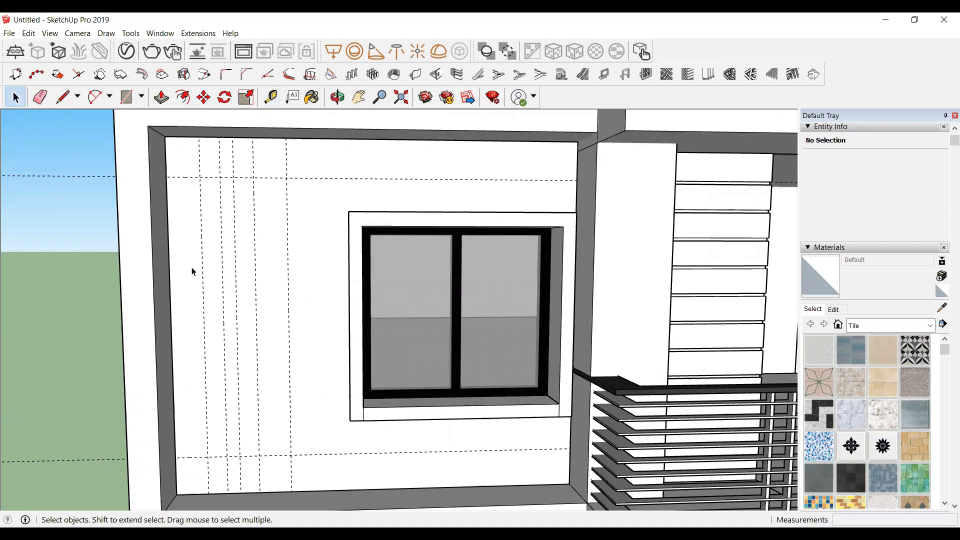
key("r")
scroll(192, 265, "up", 2)
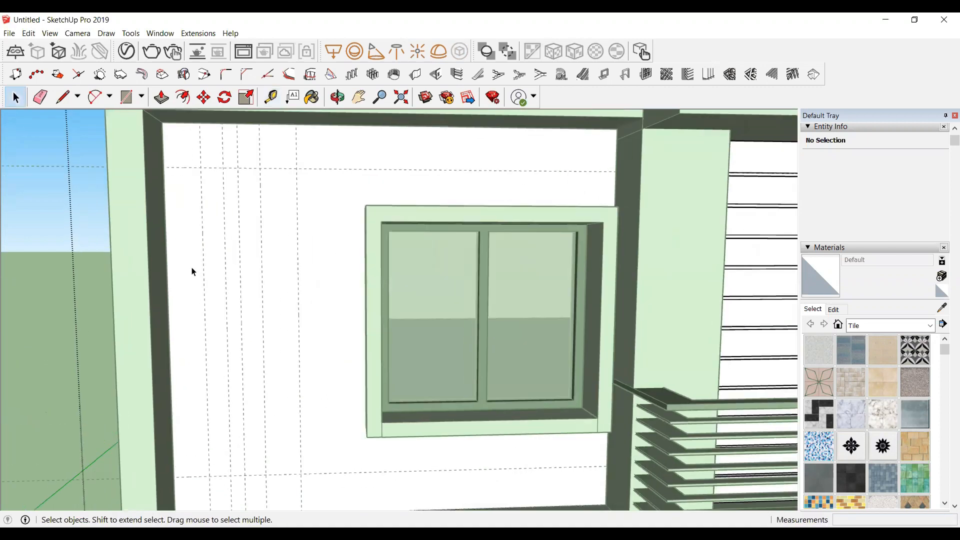
left_click(201, 168)
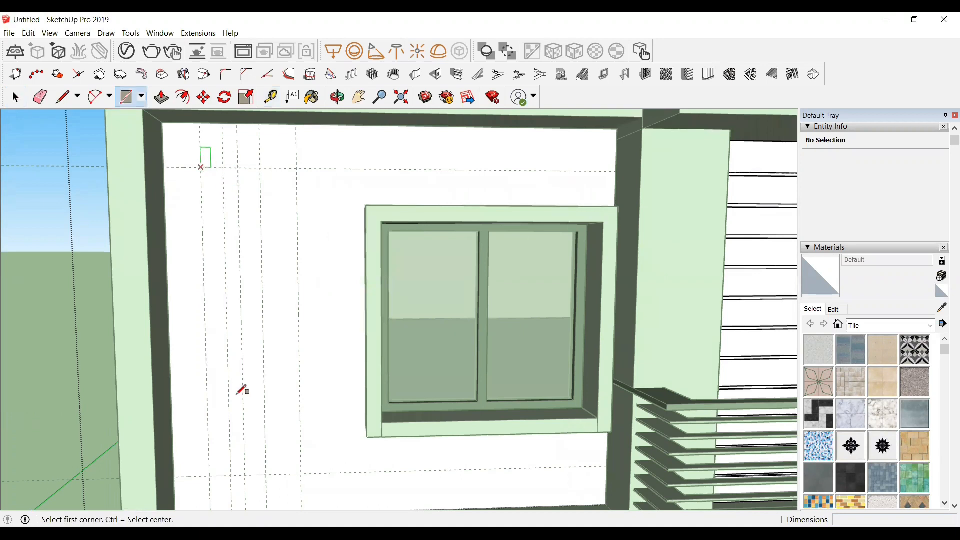
left_click(231, 478)
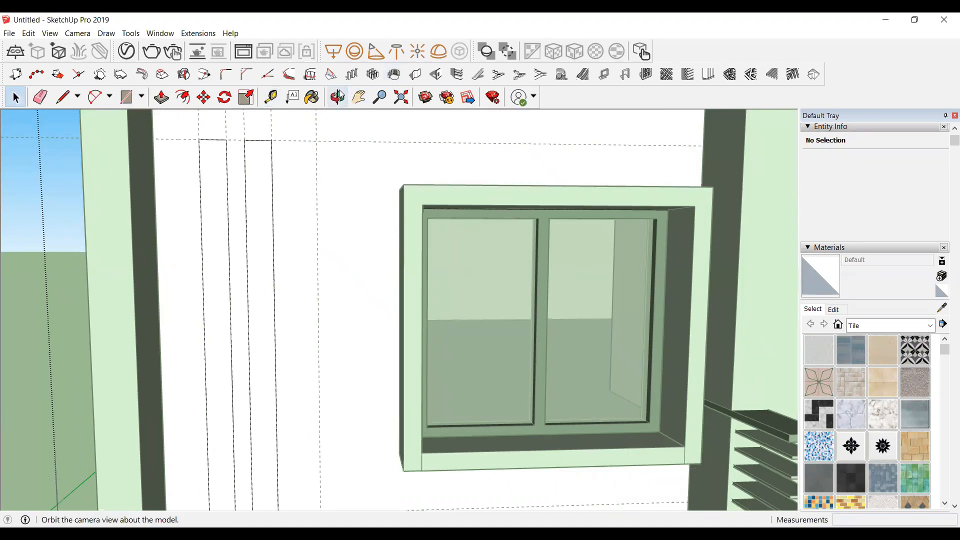
Step: Open the reference image of the finished house and compare its facade panel with the model
left_click(337, 96)
left_click_drag(290, 220, 400, 234)
key("space")
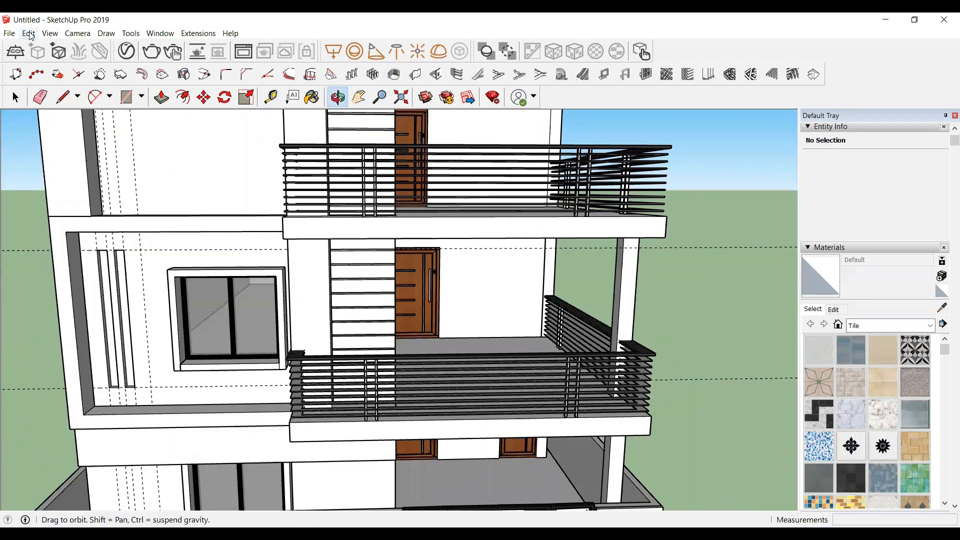
left_click(28, 33)
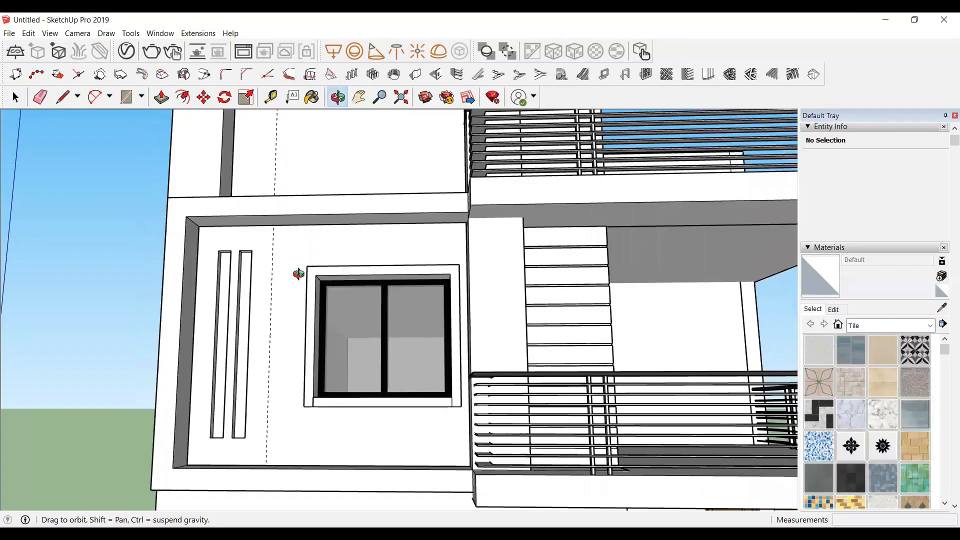
left_click_drag(306, 274, 276, 243)
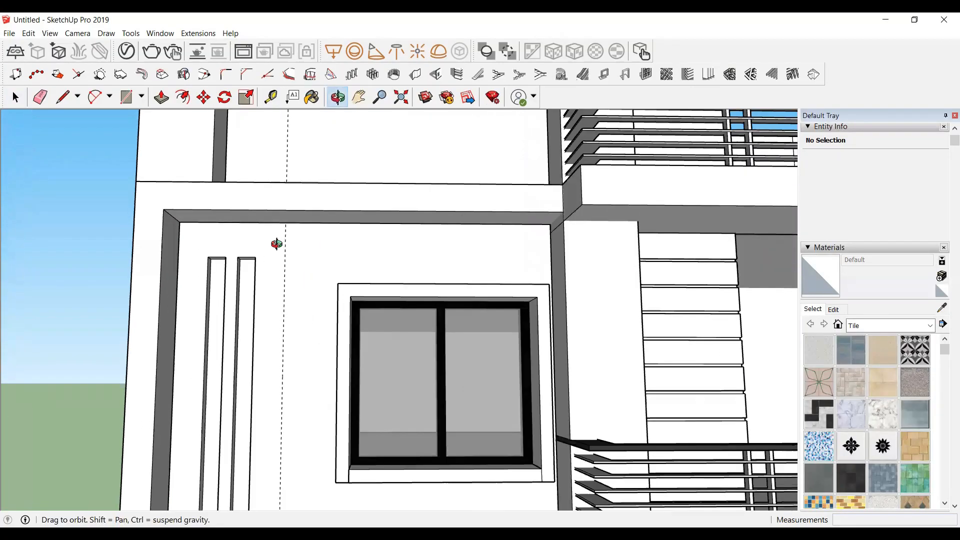
Step: Draw a rectangle from the frame's top edge down to the window's lower-left corner and make it a group
key("r")
left_click(287, 225)
scroll(289, 226, "down", 2)
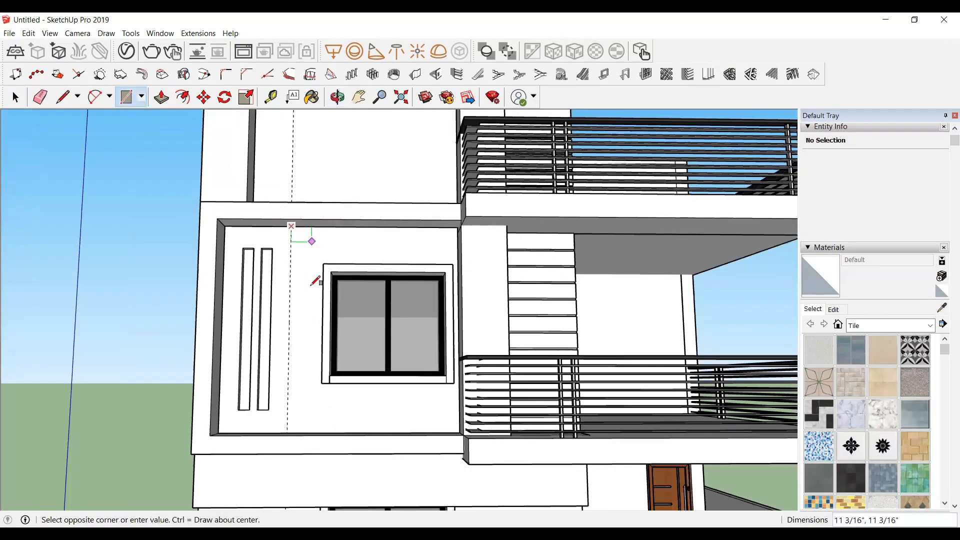
scroll(317, 415, "up", 5)
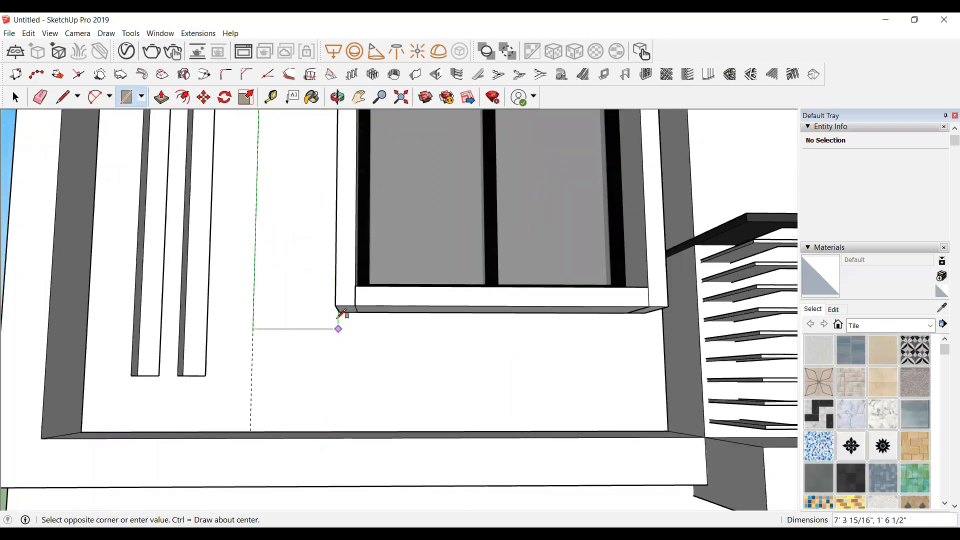
left_click(342, 310)
scroll(342, 310, "down", 3)
left_click(301, 181)
key("space")
double_click(297, 200)
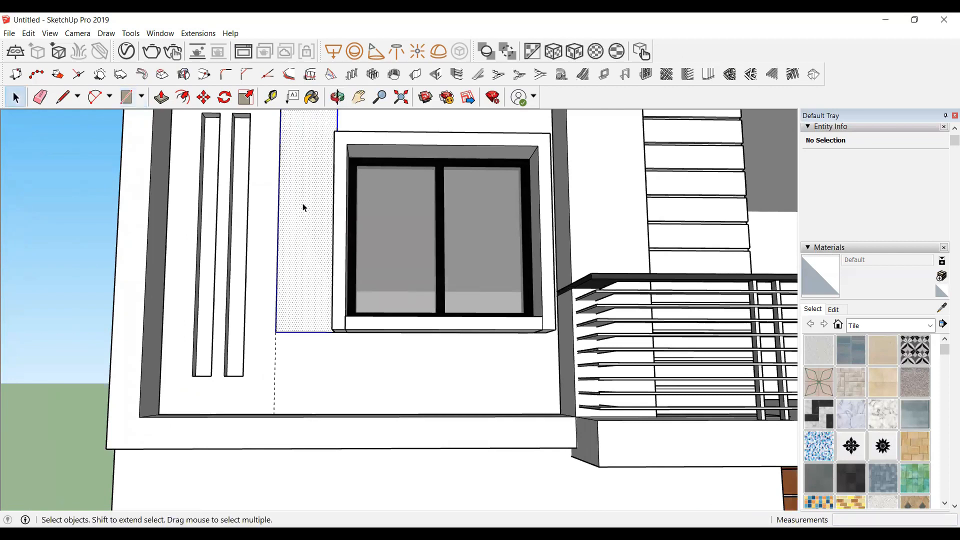
right_click(297, 201)
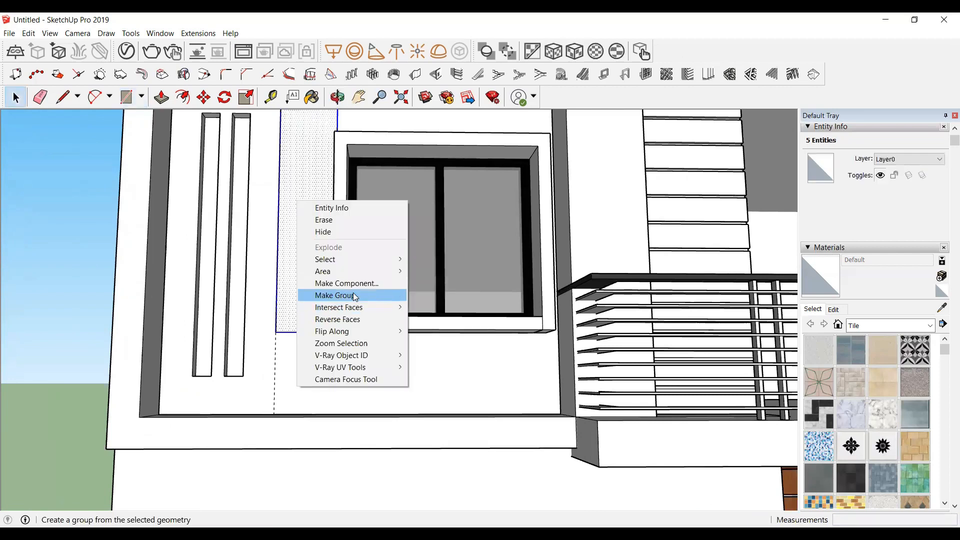
left_click(352, 295)
Step: Open the new group and push-pull the panel out 2"
left_click(337, 97)
left_click_drag(303, 250, 453, 327)
key("space")
double_click(446, 323)
key("p")
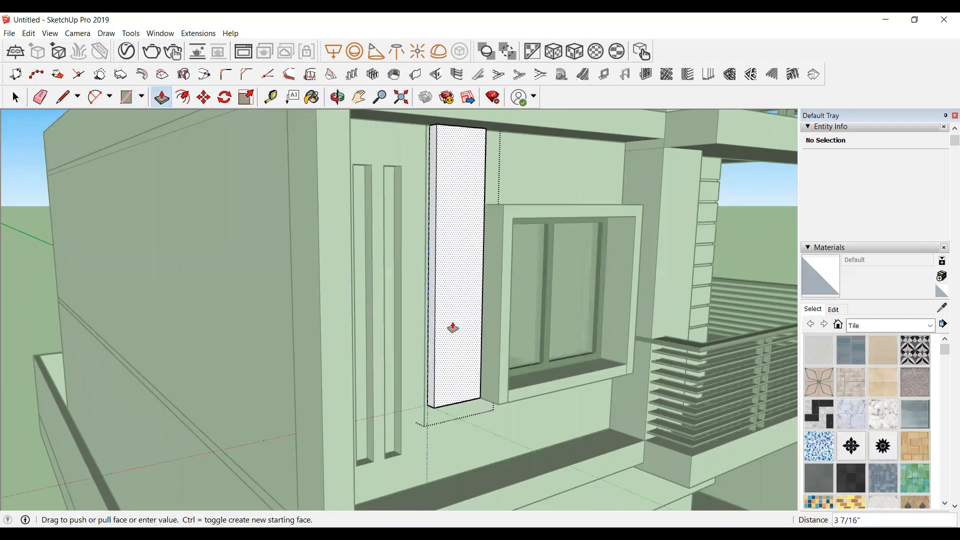
type("2")
key("Return")
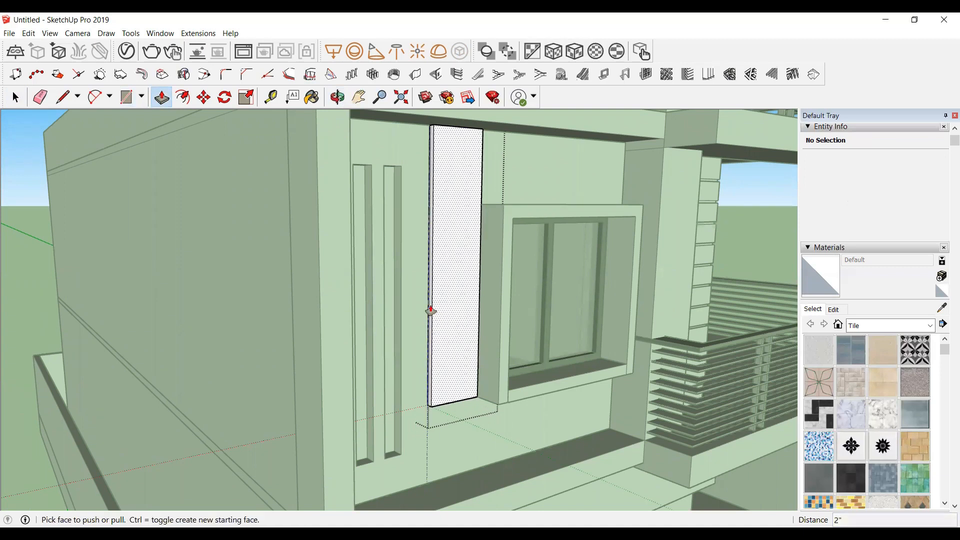
Step: Extend the grouped panel beneath the window across toward the frame's right side with Push/Pull
middle_click_drag(453, 328, 459, 436)
middle_click_drag(378, 299, 351, 218)
scroll(352, 218, "up", 5)
key("space")
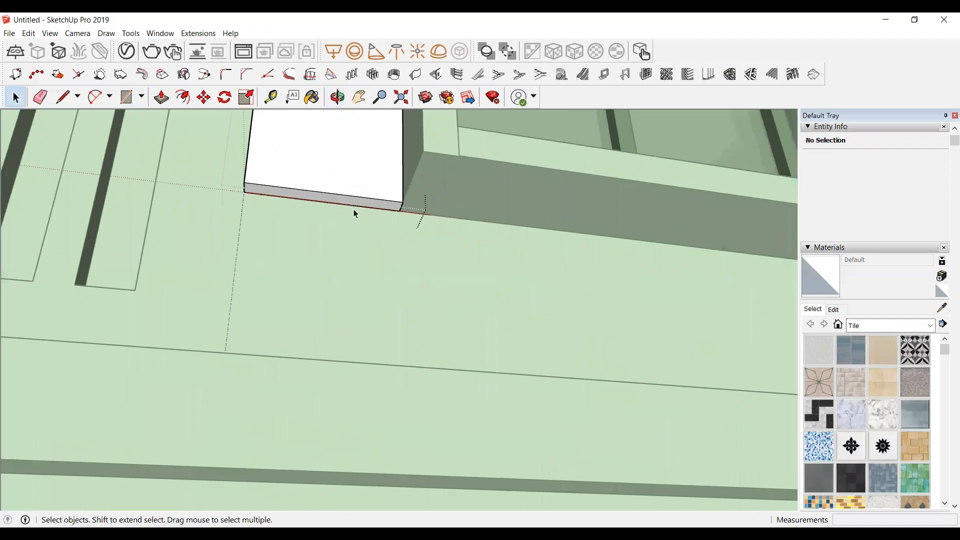
double_click(357, 205)
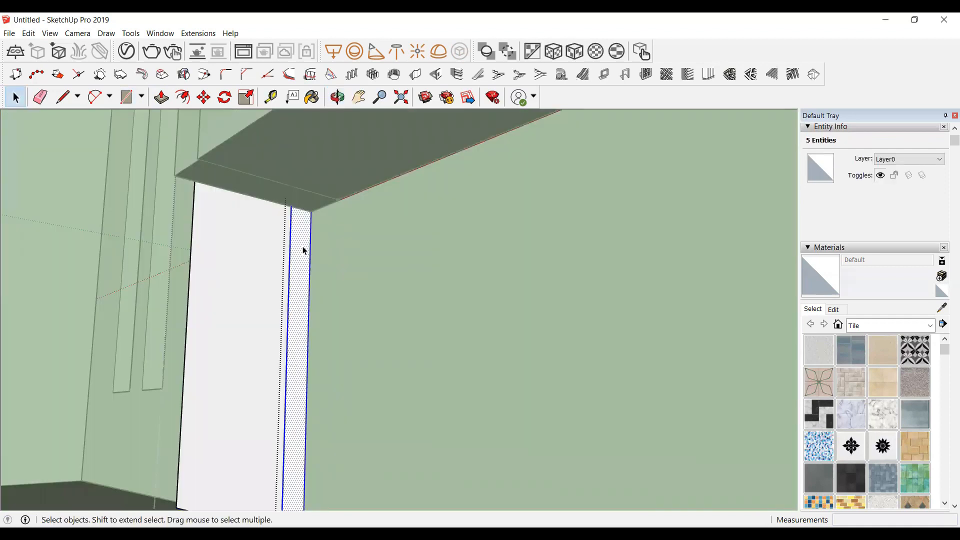
key("r")
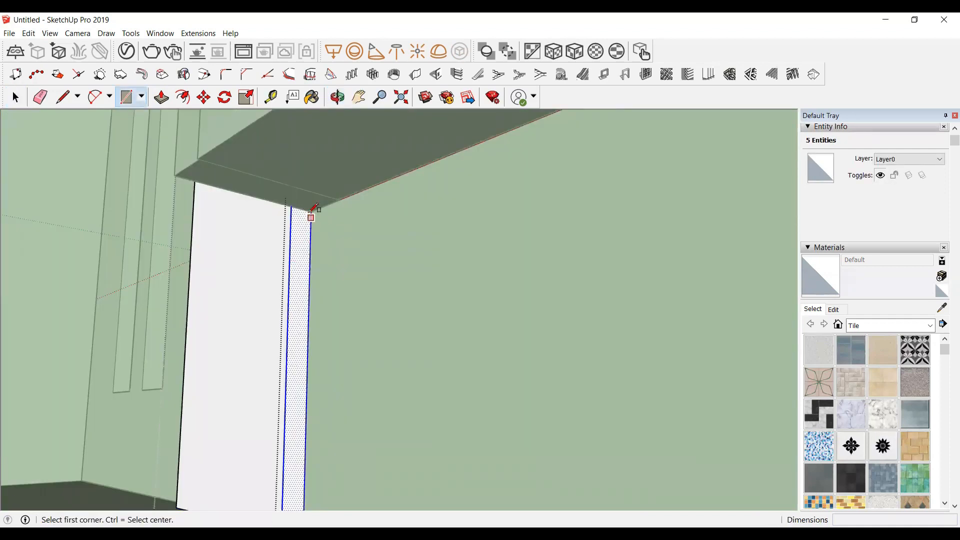
left_click(296, 338)
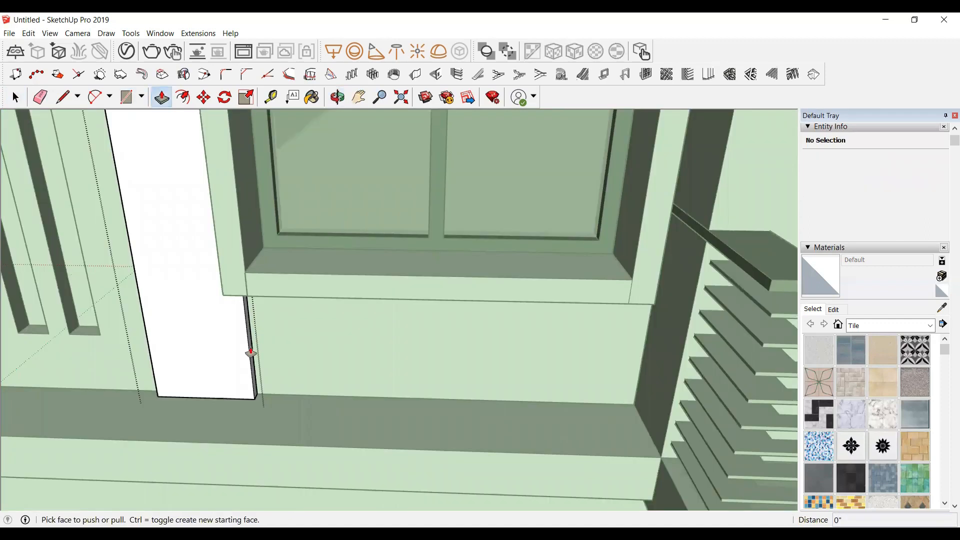
left_click(251, 353)
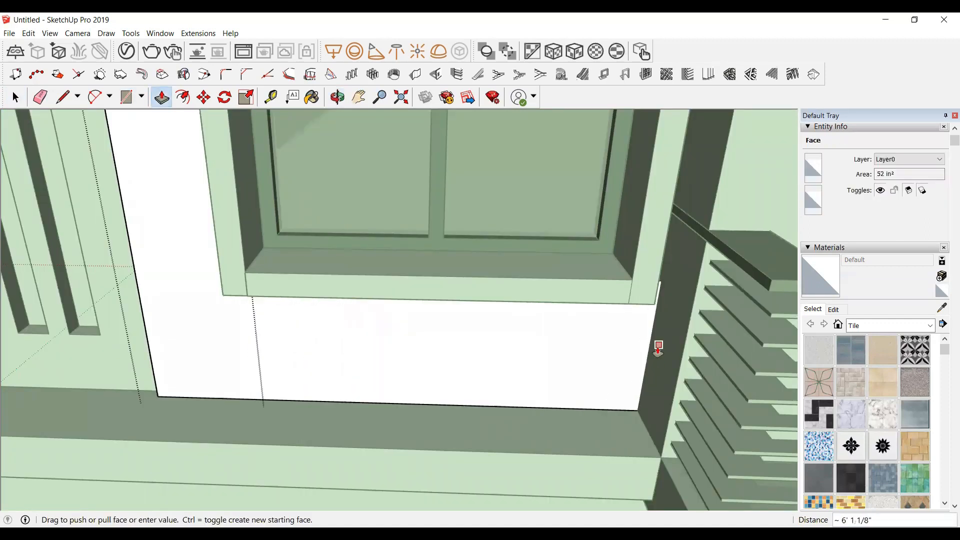
key("space")
scroll(310, 368, "down", 6)
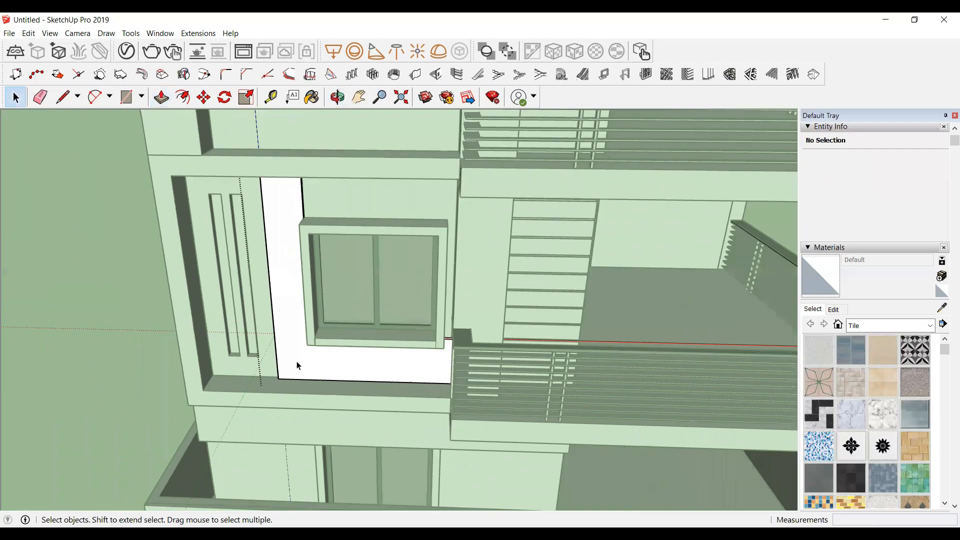
Step: Extend the panel above the window across to the frame's right edge with Push/Pull
left_click(341, 102)
scroll(360, 229, "up", 8)
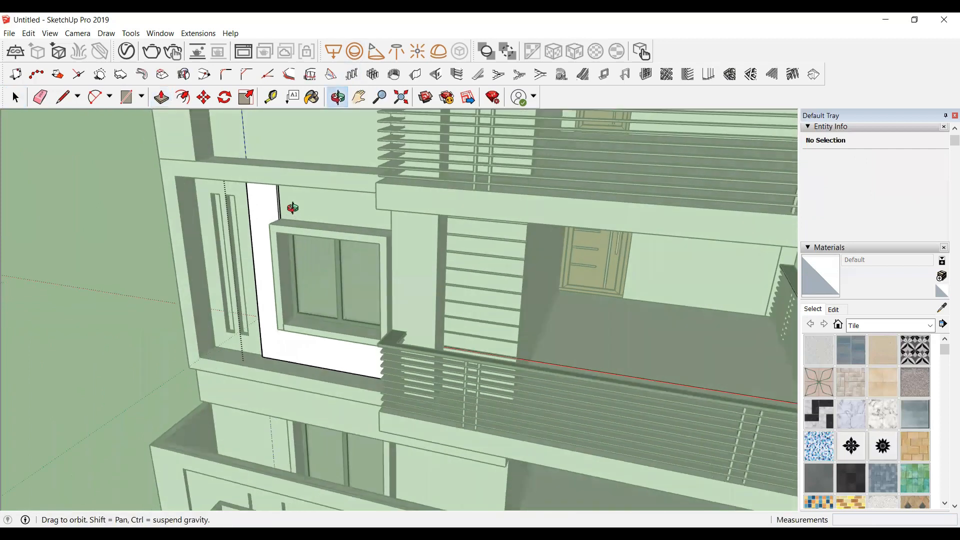
scroll(286, 203, "up", 5)
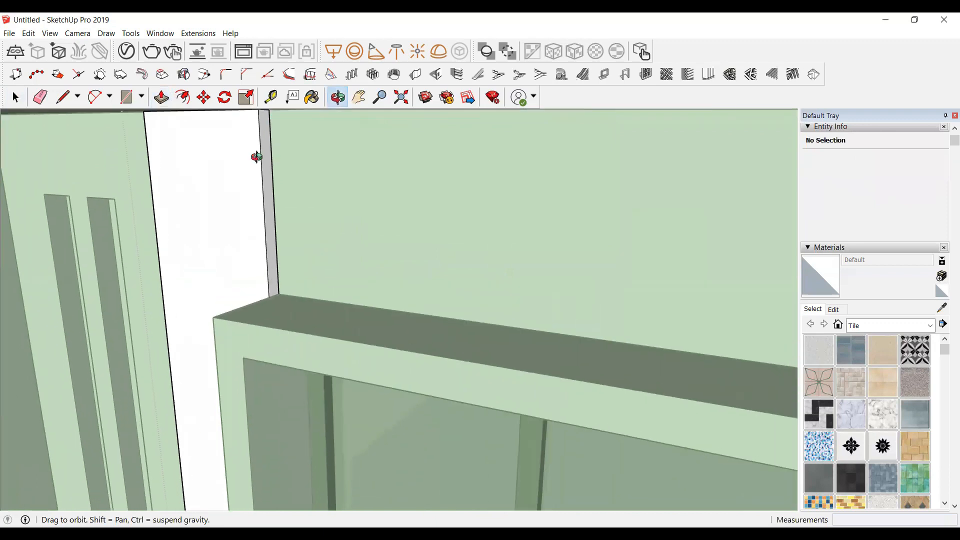
scroll(276, 231, "down", 2)
key("space")
double_click(274, 229)
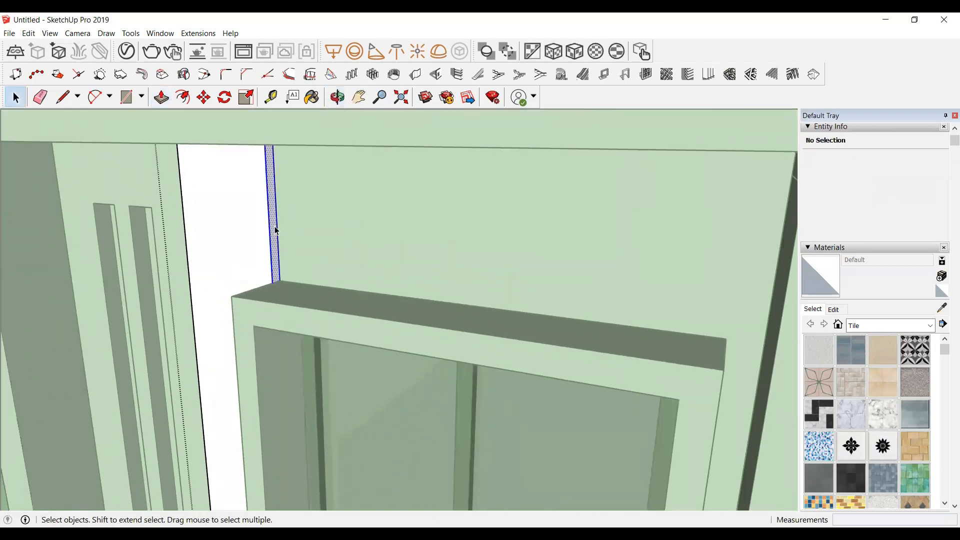
scroll(277, 230, "up", 3)
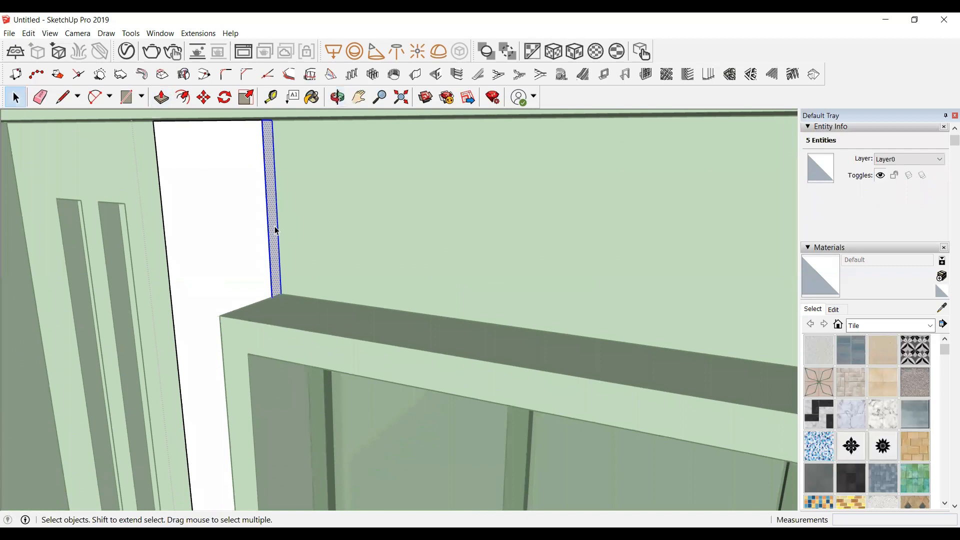
key("r")
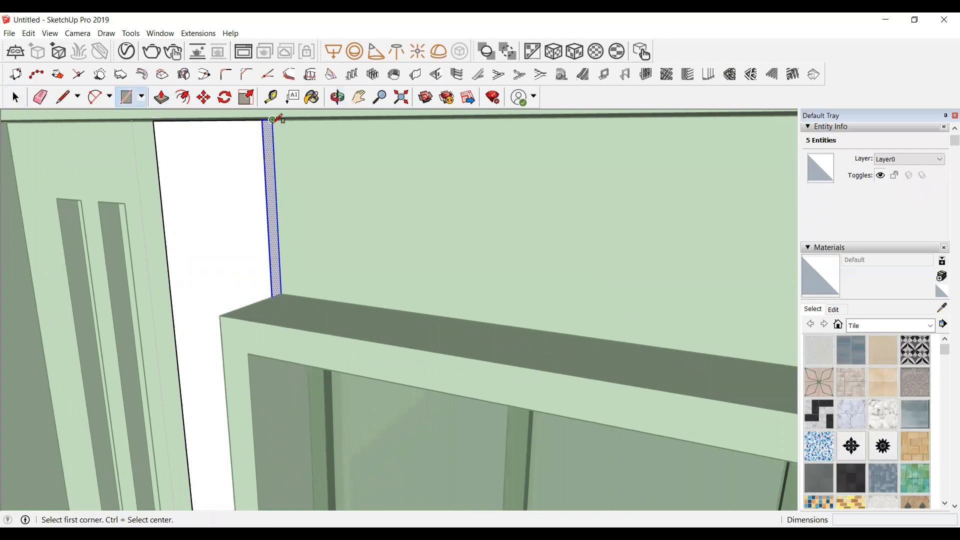
scroll(272, 119, "up", 2)
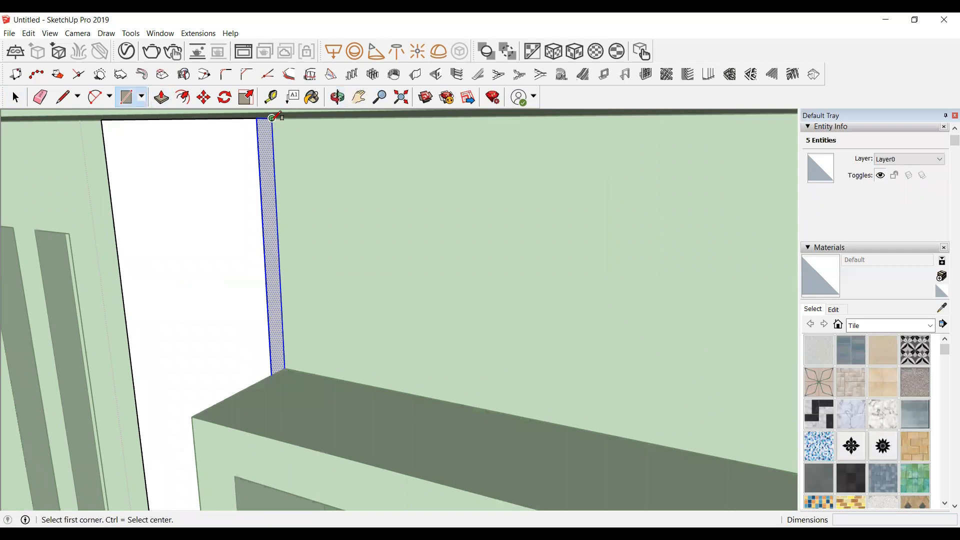
left_click(272, 117)
left_click(272, 374)
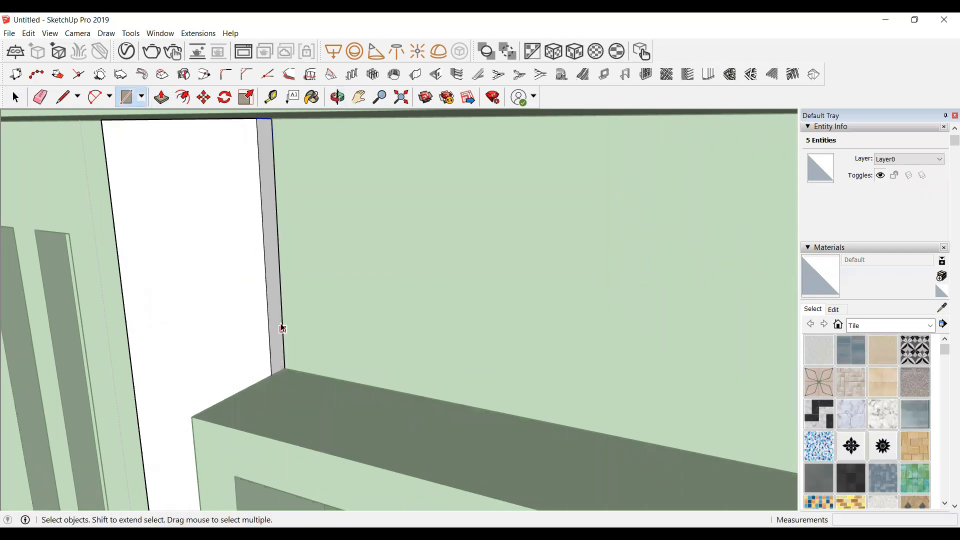
key("space")
left_click(275, 317)
key("p")
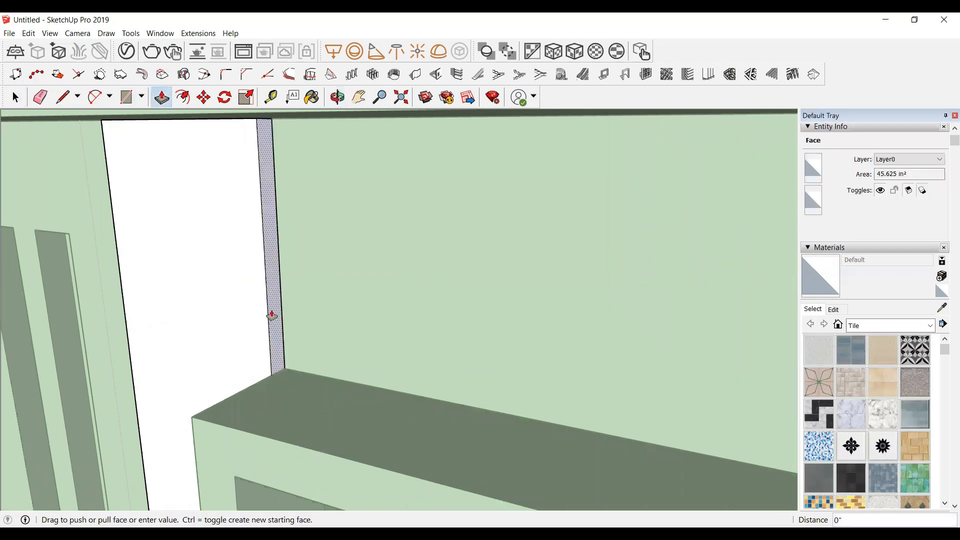
left_click(274, 316)
scroll(361, 322, "down", 4)
scroll(363, 322, "down", 2)
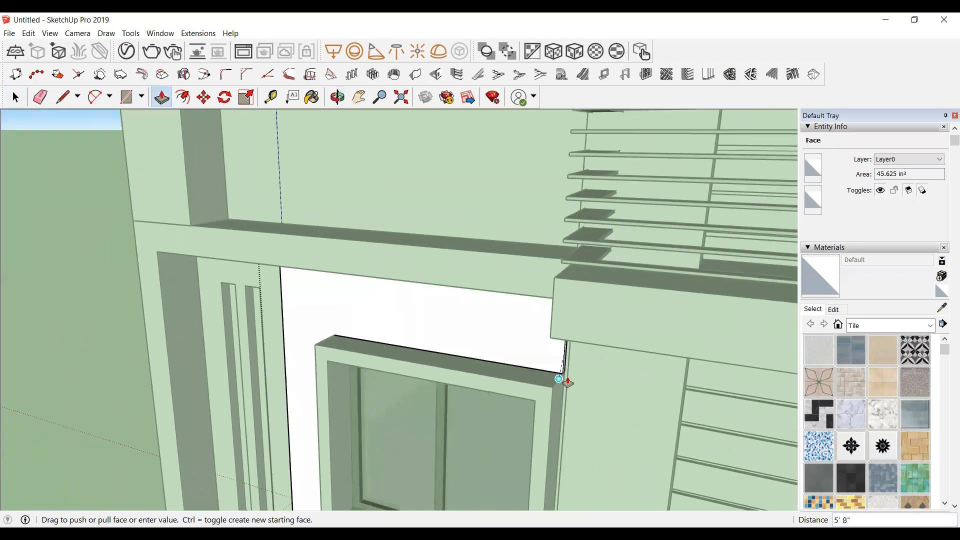
left_click(567, 384)
scroll(487, 265, "down", 2)
key("space")
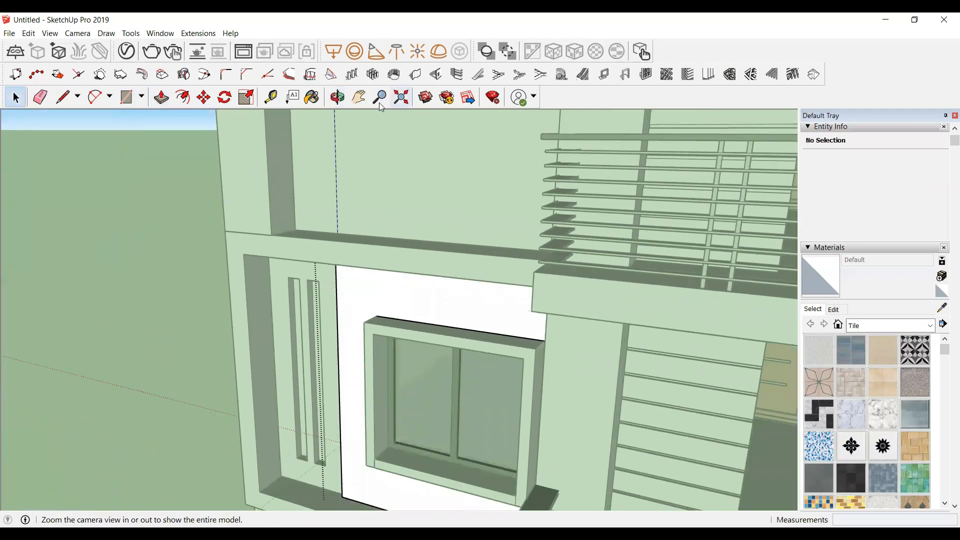
Step: Draw a rectangle over the small gap at the top of the window's right side, between the panel and frame
left_click(340, 98)
left_click_drag(536, 443, 608, 306)
scroll(594, 251, "up", 3)
scroll(594, 251, "up", 3)
scroll(481, 238, "up", 3)
scroll(481, 230, "down", 3)
scroll(530, 335, "up", 2)
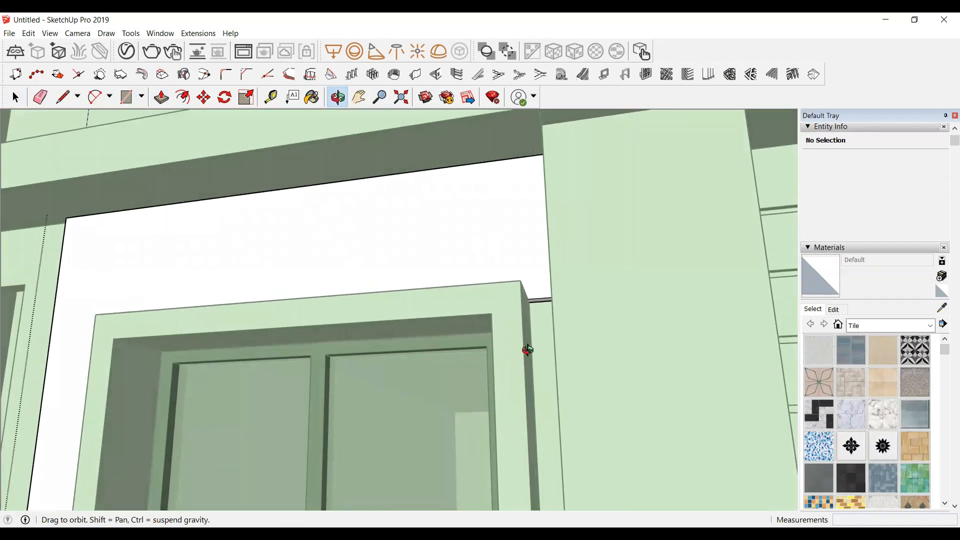
scroll(539, 305, "up", 4)
scroll(541, 304, "up", 1)
key("space")
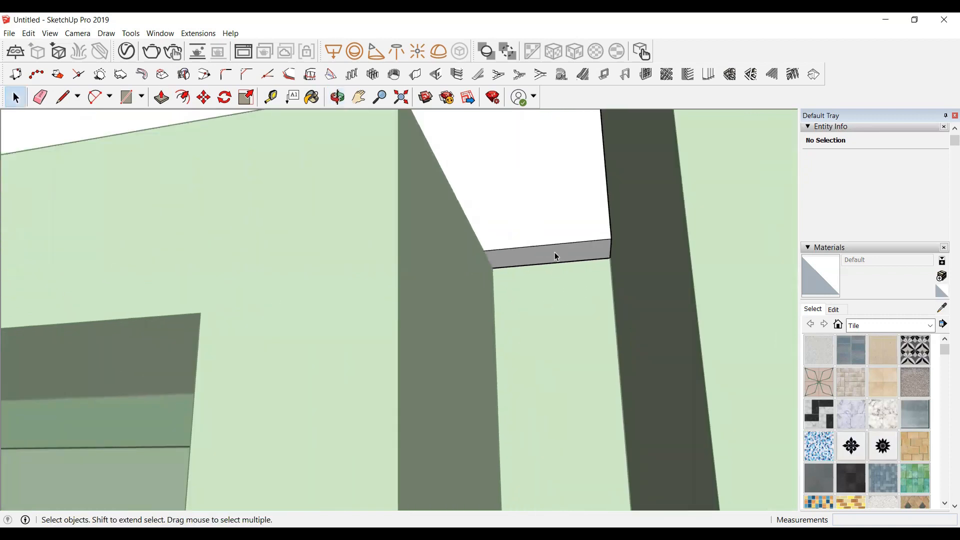
double_click(555, 252)
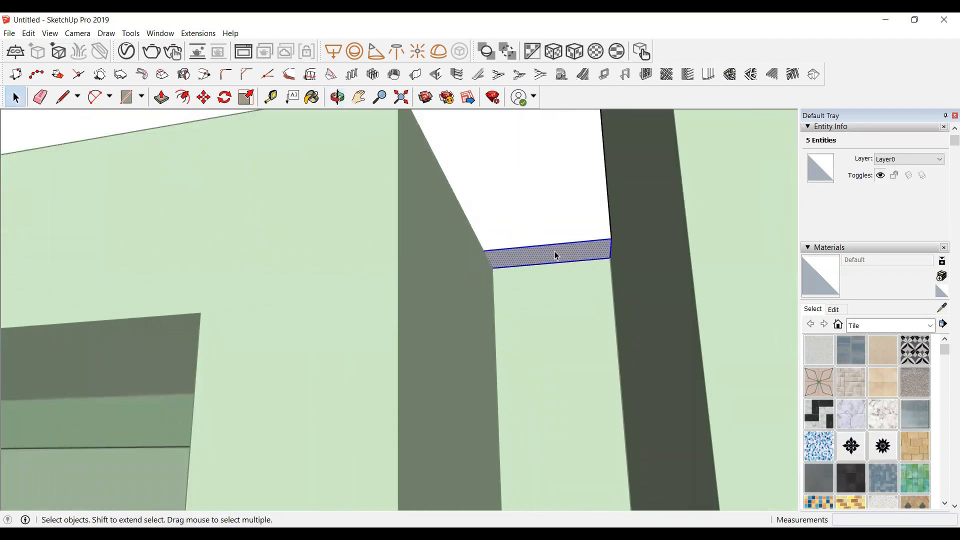
key("r")
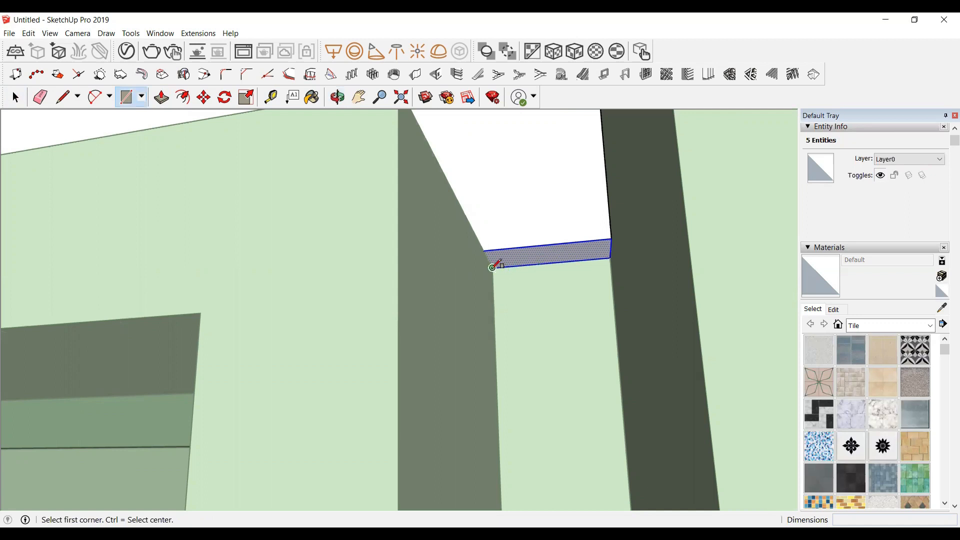
left_click(493, 267)
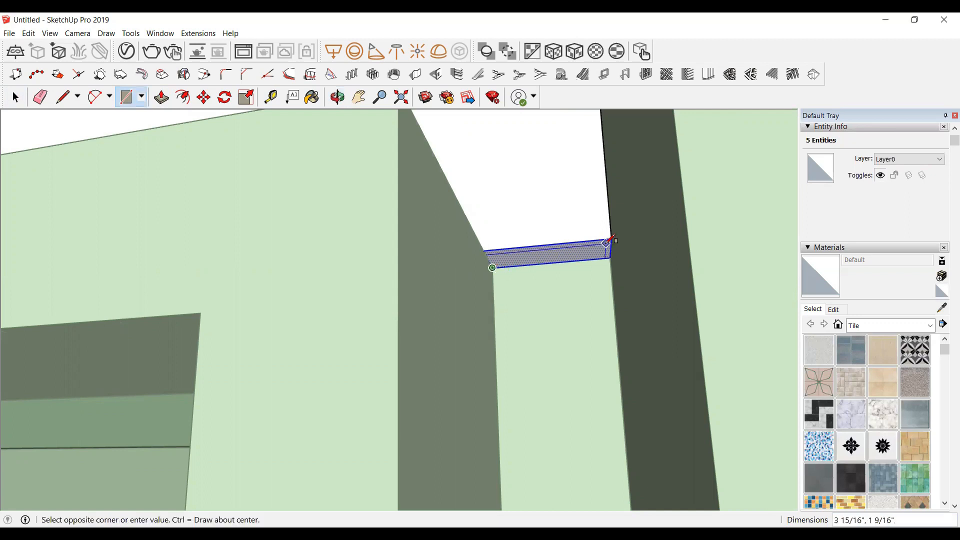
left_click(612, 238)
key("space")
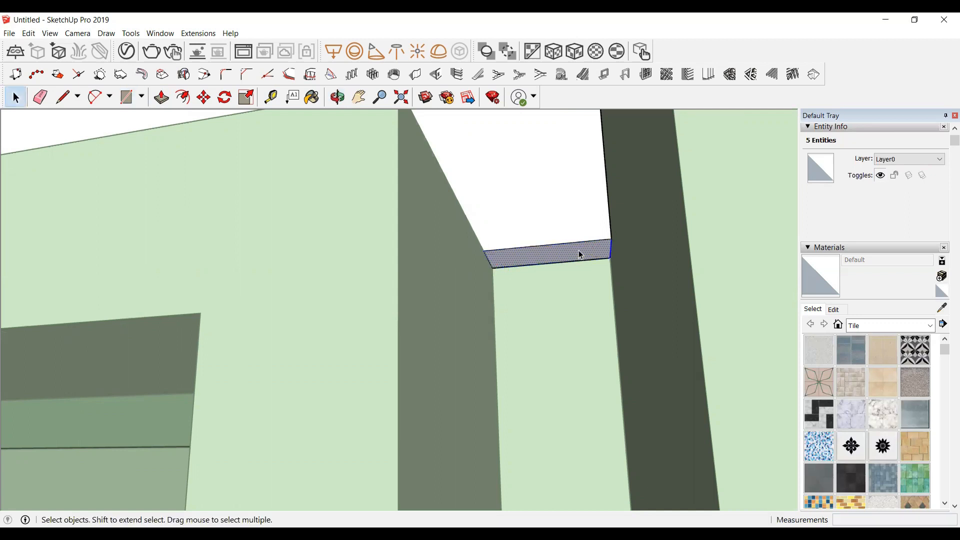
Step: Push-pull the gap rectangle down along the window's right edge to meet the panel below
key("p")
left_click(579, 252)
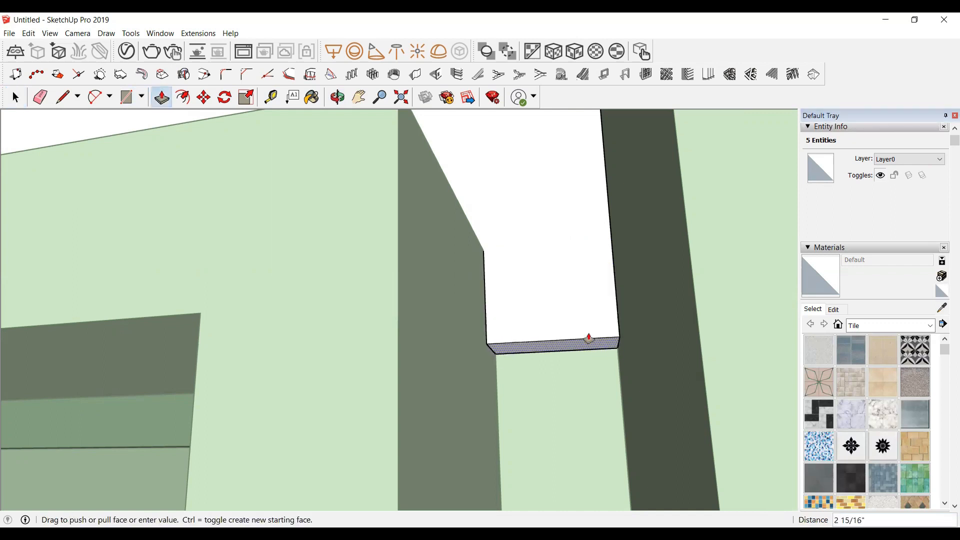
scroll(589, 335, "down", 6)
scroll(588, 336, "down", 5)
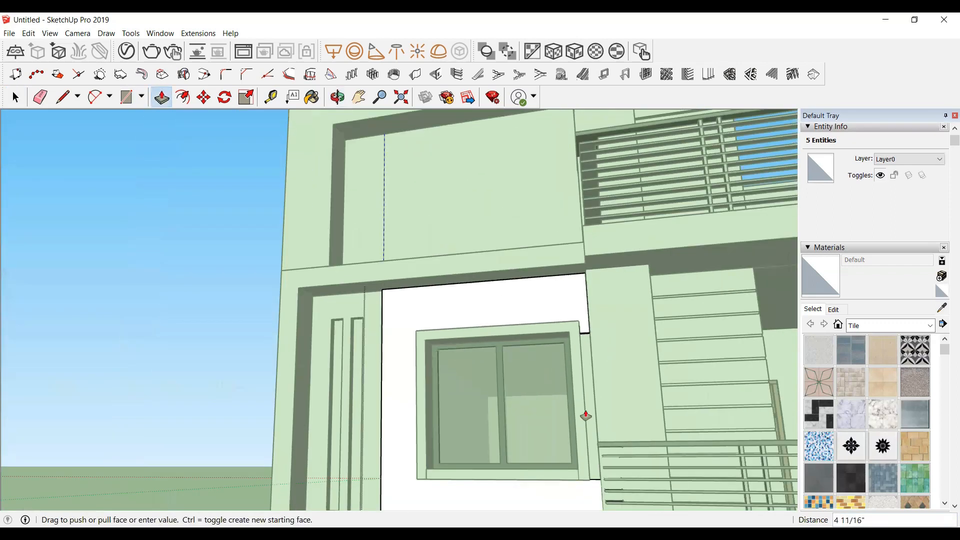
left_click(598, 490)
scroll(595, 489, "up", 3)
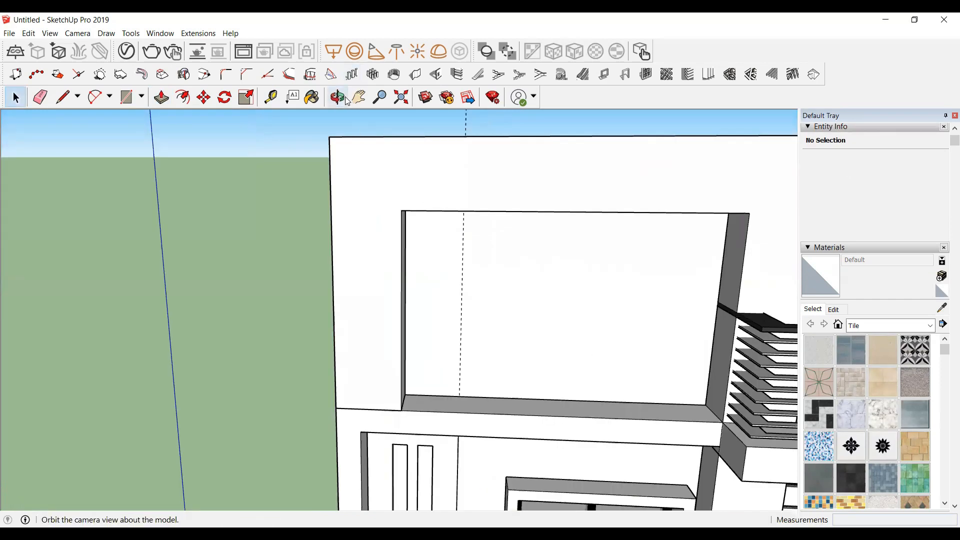
Step: Draw a rectangle filling the upper-storey frame opening, about 9'4" by 6', and make it a group
left_click(337, 97)
left_click_drag(427, 260, 513, 225)
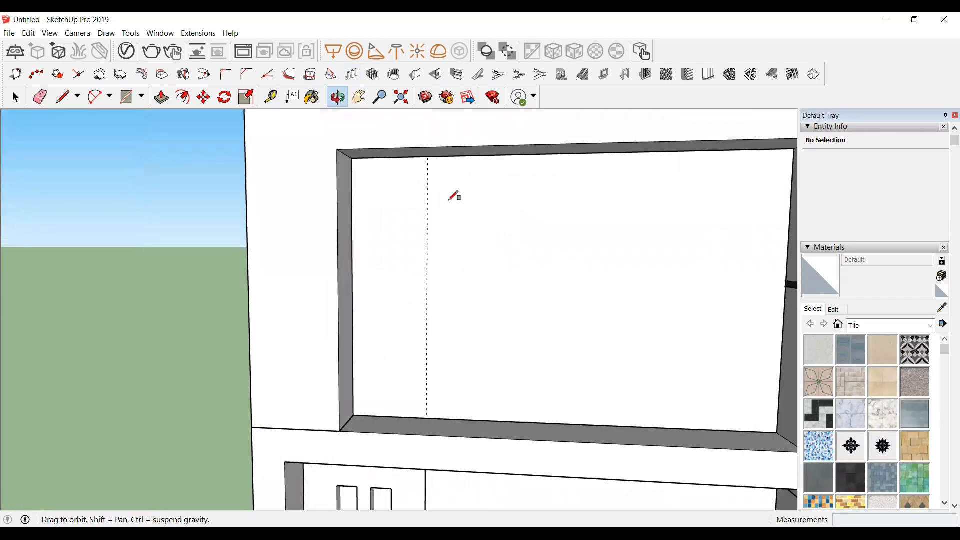
key("r")
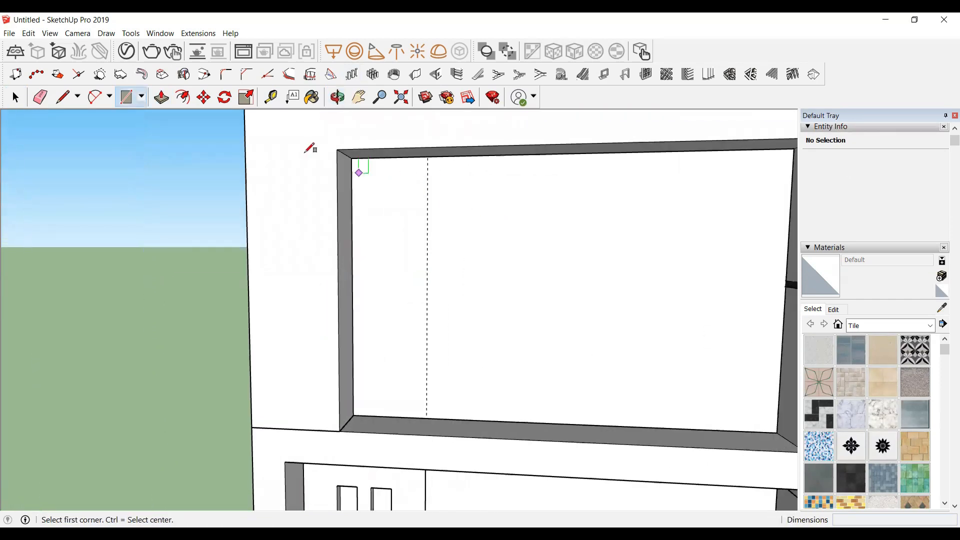
left_click(351, 158)
scroll(410, 246, "down", 2)
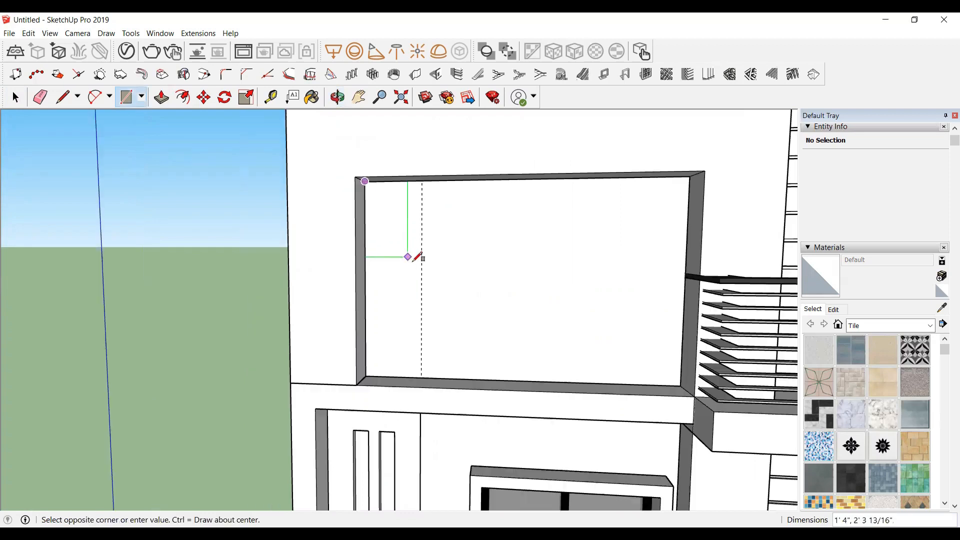
left_click(682, 383)
key("space")
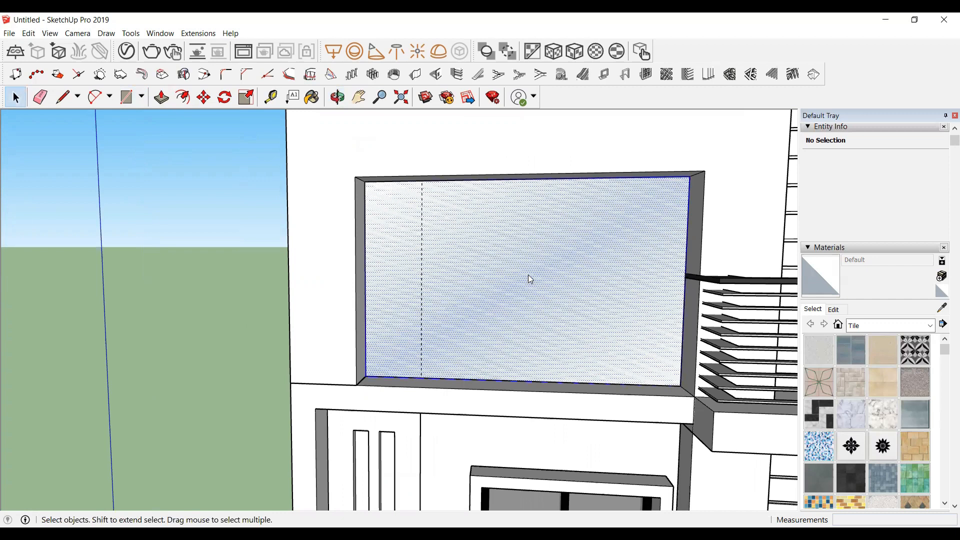
right_click(528, 276)
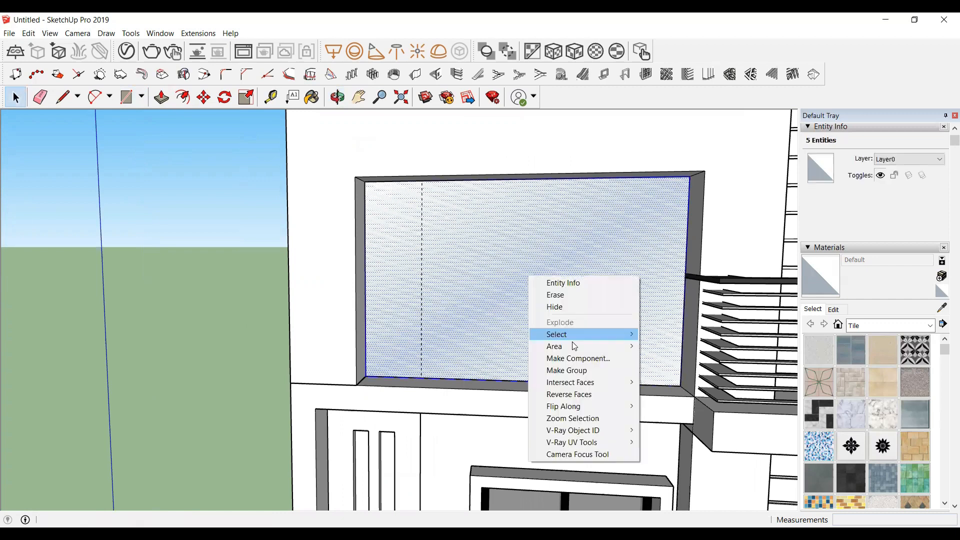
left_click(576, 373)
Step: Open the new group and push-pull the panel outward about 1 5/8"
middle_click_drag(440, 315, 595, 306)
double_click(594, 305)
key("p")
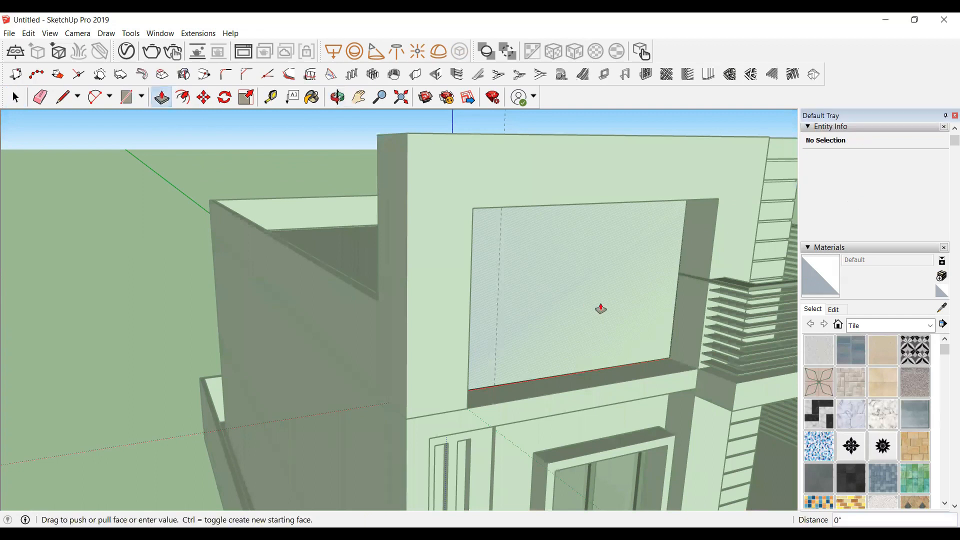
left_click(601, 309)
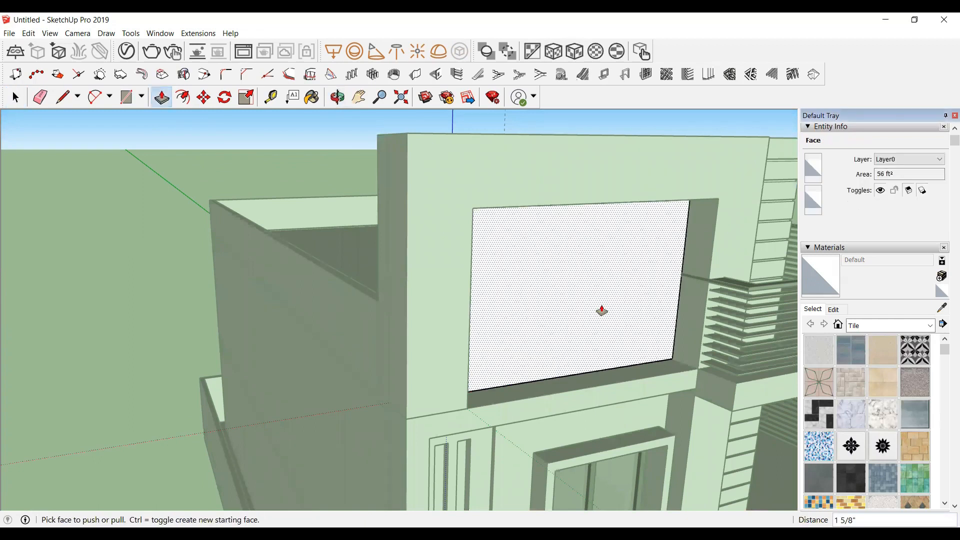
Step: Activate the Paint Bucket and open the material library's category list
scroll(510, 302, "down", 1)
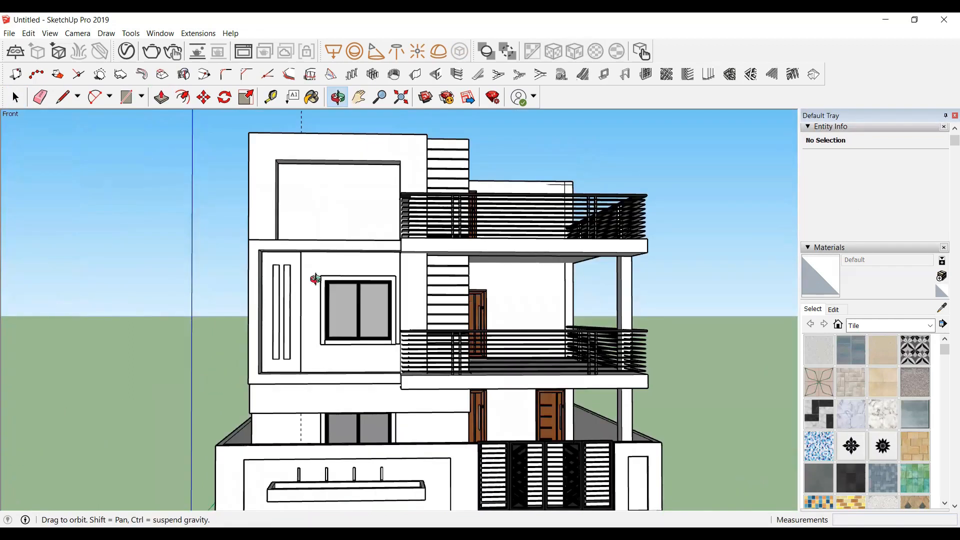
scroll(310, 188, "down", 1)
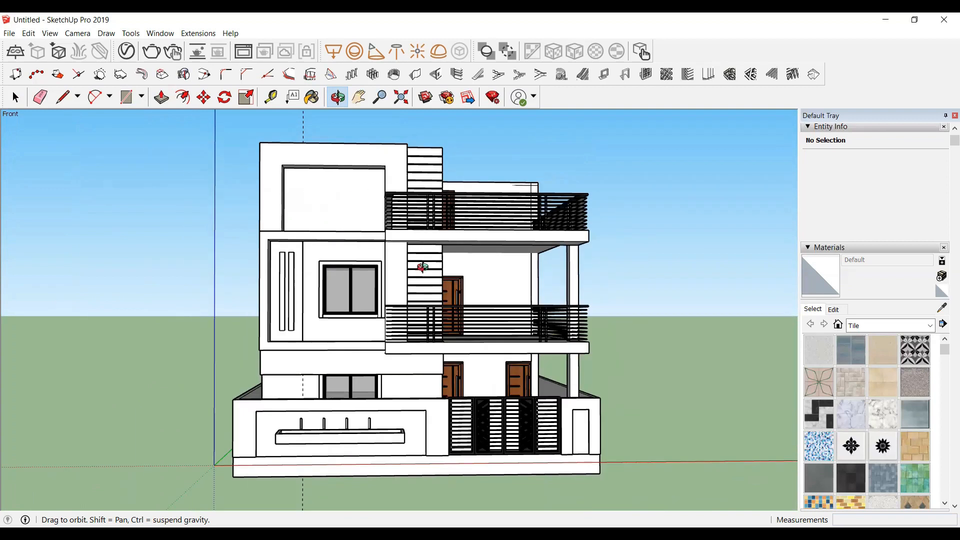
left_click_drag(395, 411, 384, 410)
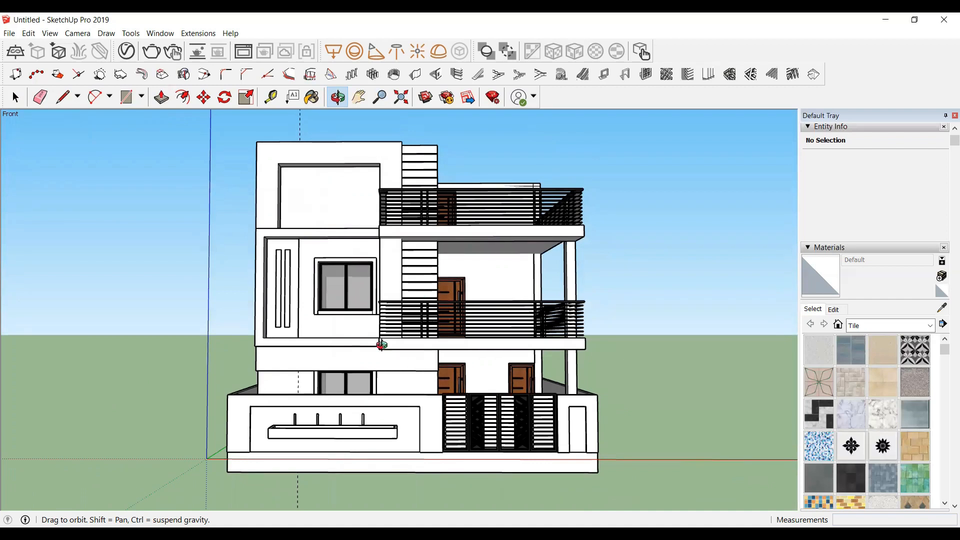
left_click_drag(381, 343, 294, 106)
left_click(315, 104)
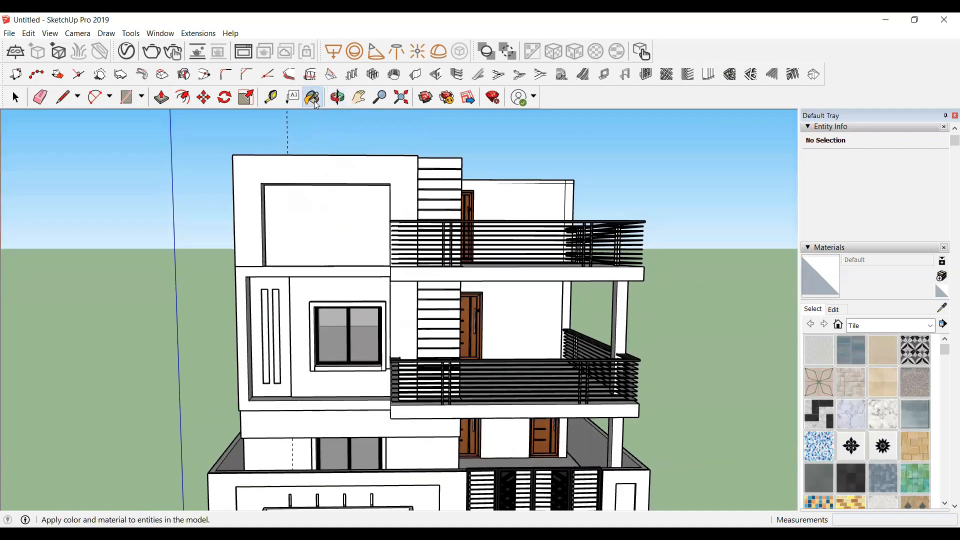
scroll(825, 188, "down", 2)
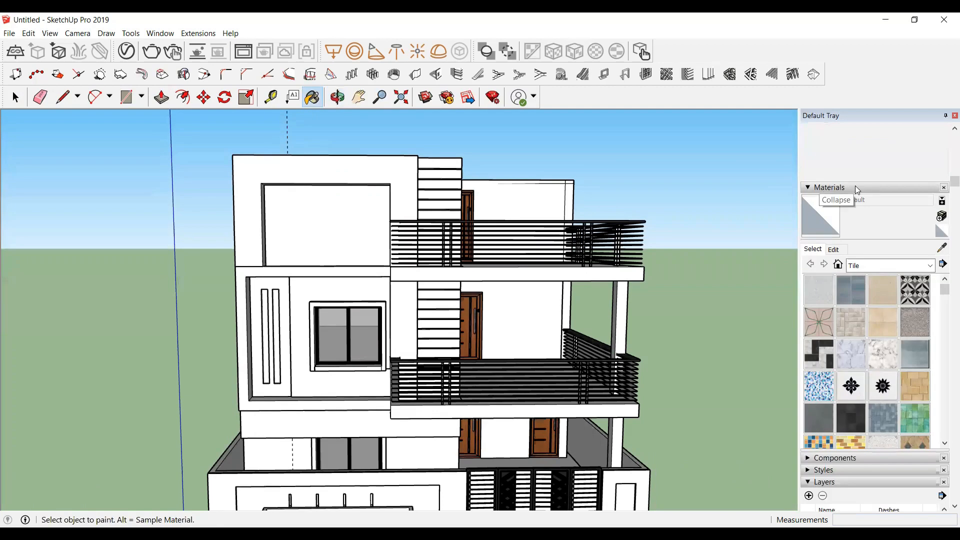
left_click(928, 270)
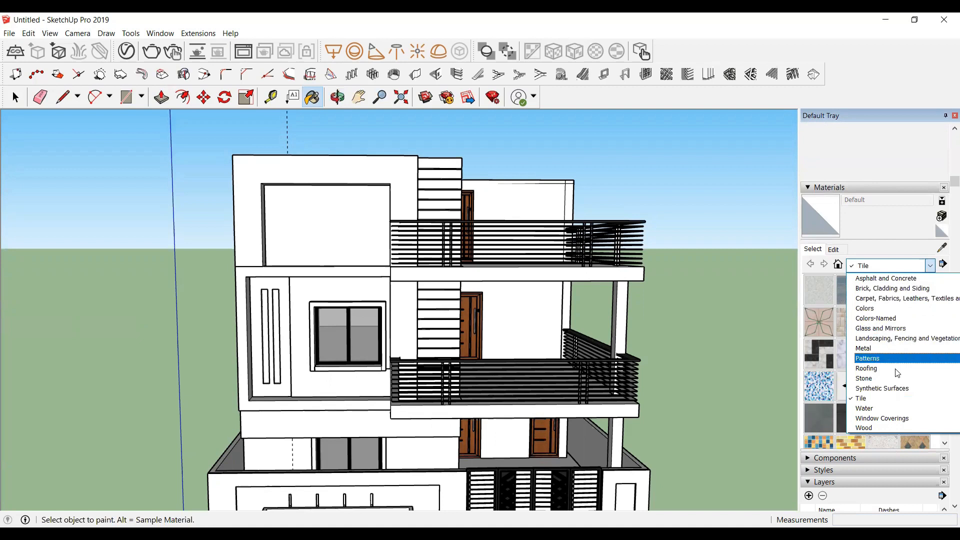
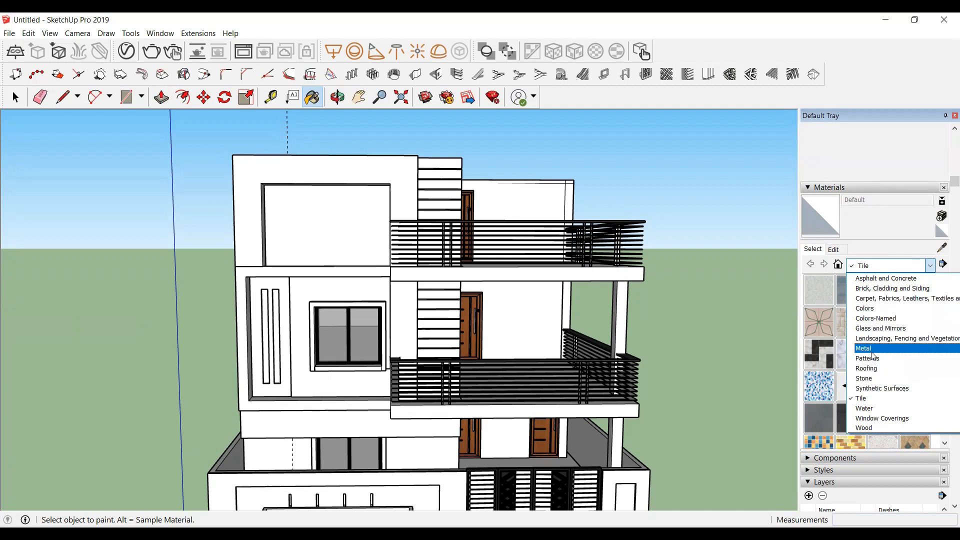
Step: Apply Translucent Glass Gray from the Glass and Mirrors materials to the upper-floor window glass
scroll(657, 277, "down", 4)
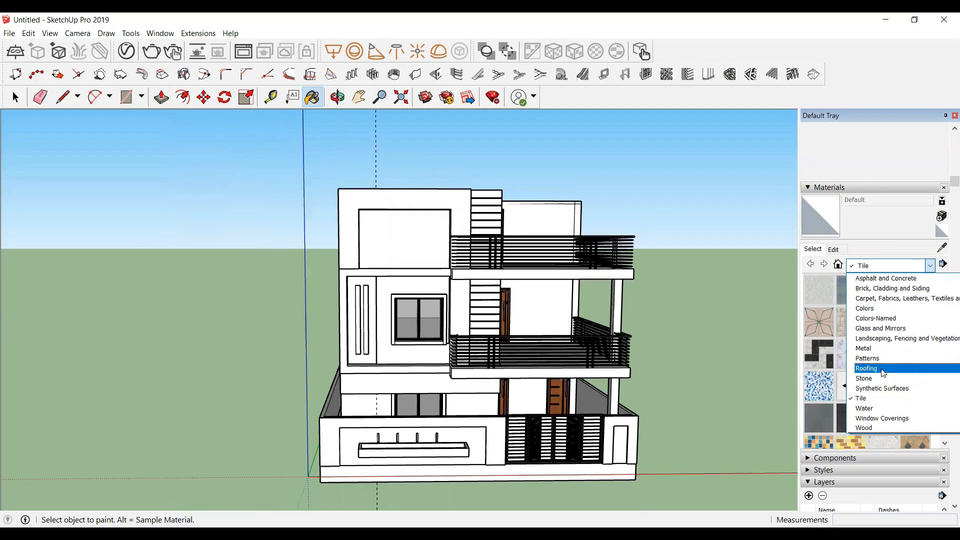
scroll(878, 352, "up", 1)
scroll(890, 351, "down", 1)
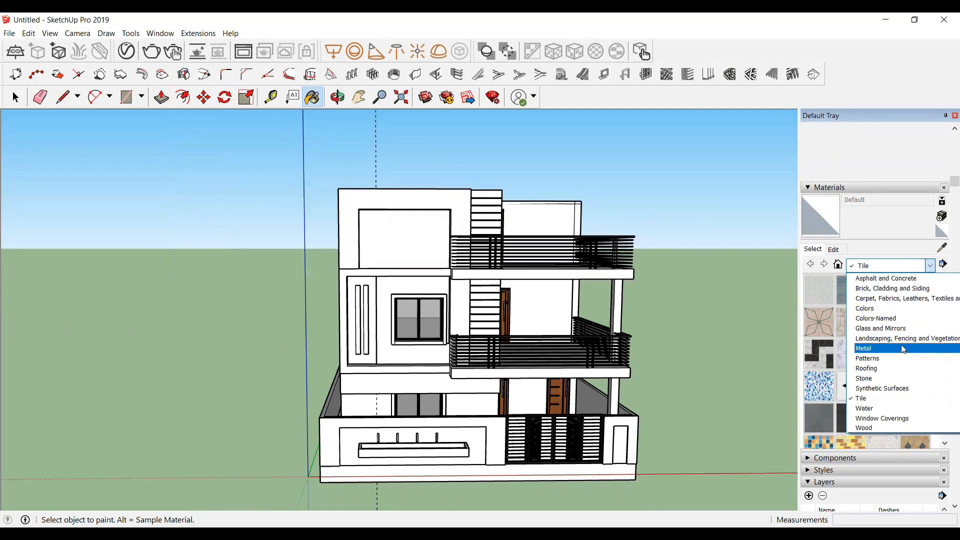
left_click(900, 327)
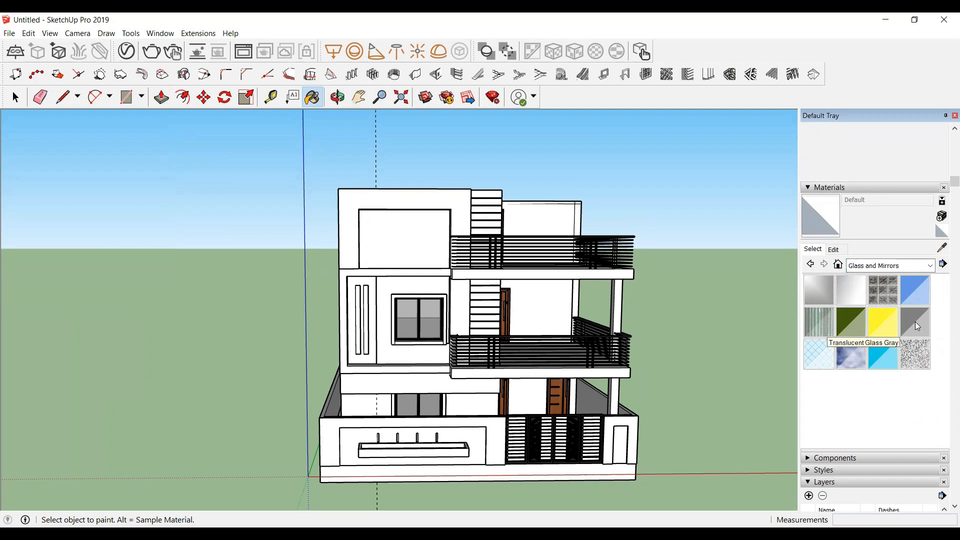
left_click(916, 323)
scroll(428, 331, "up", 3)
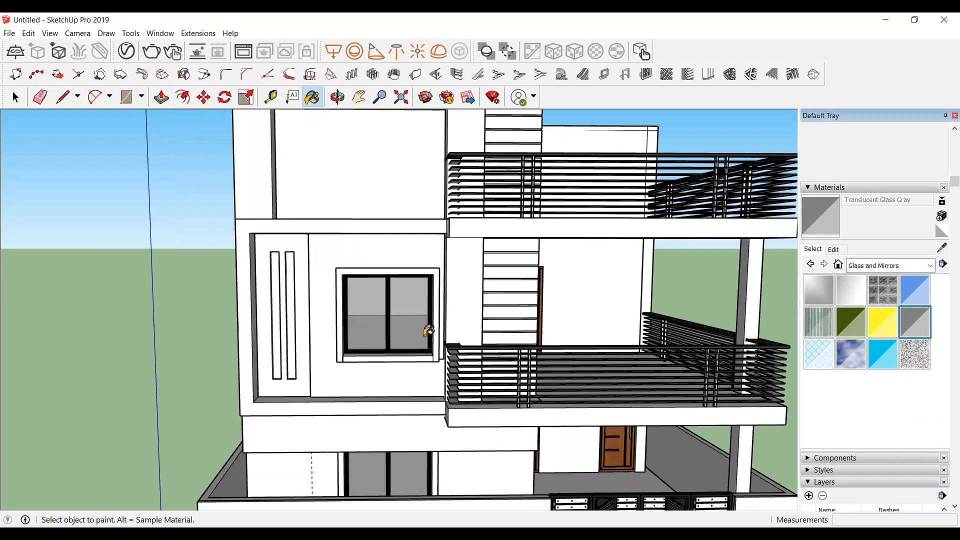
scroll(428, 331, "up", 3)
left_click(366, 278)
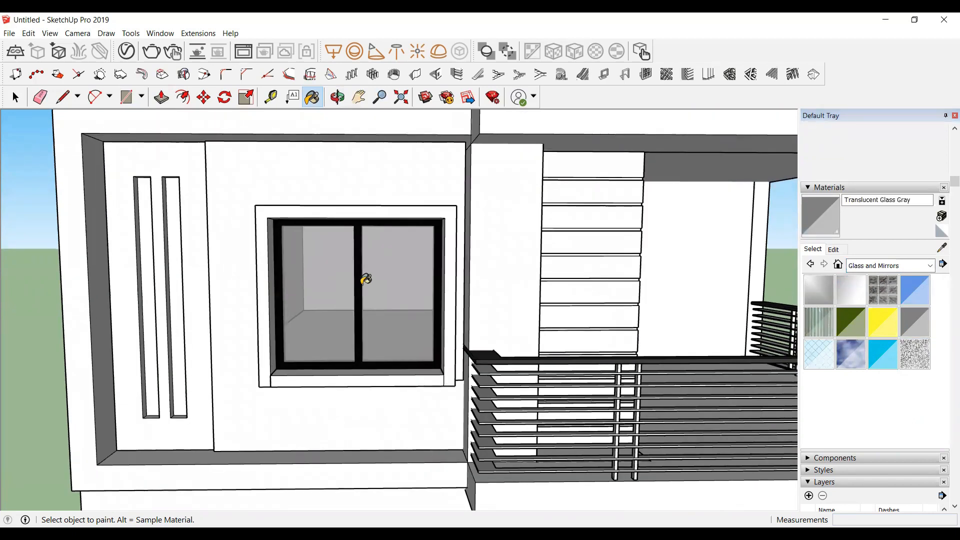
Step: Create a new material using the texture image Createx Roller Finish Woody Pattern from the COLOR CODE folder
scroll(450, 209, "down", 3)
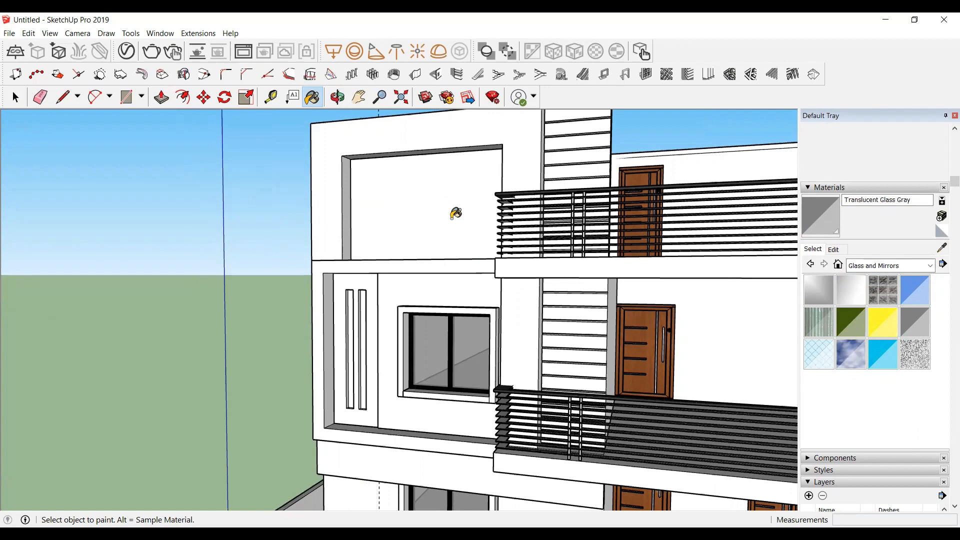
scroll(486, 231, "up", 5)
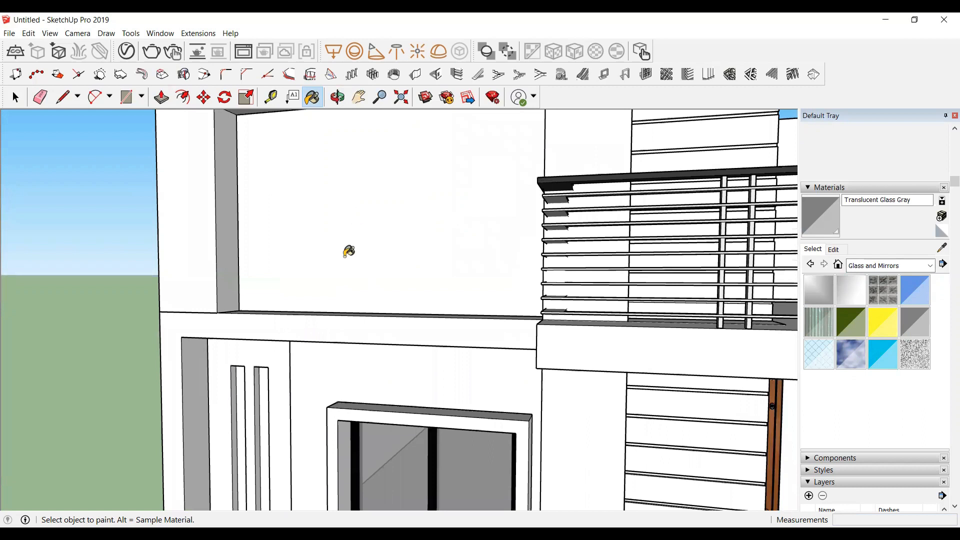
left_click(941, 217)
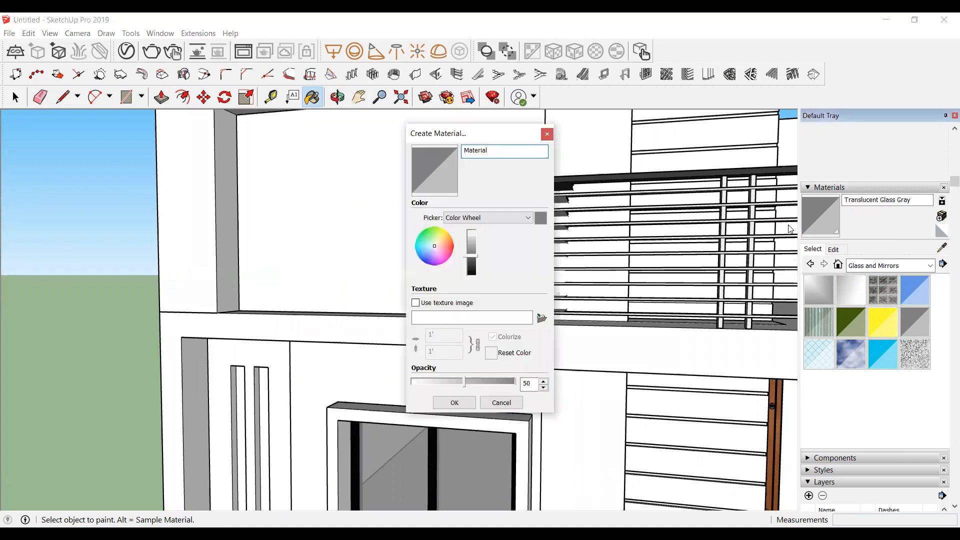
left_click(542, 320)
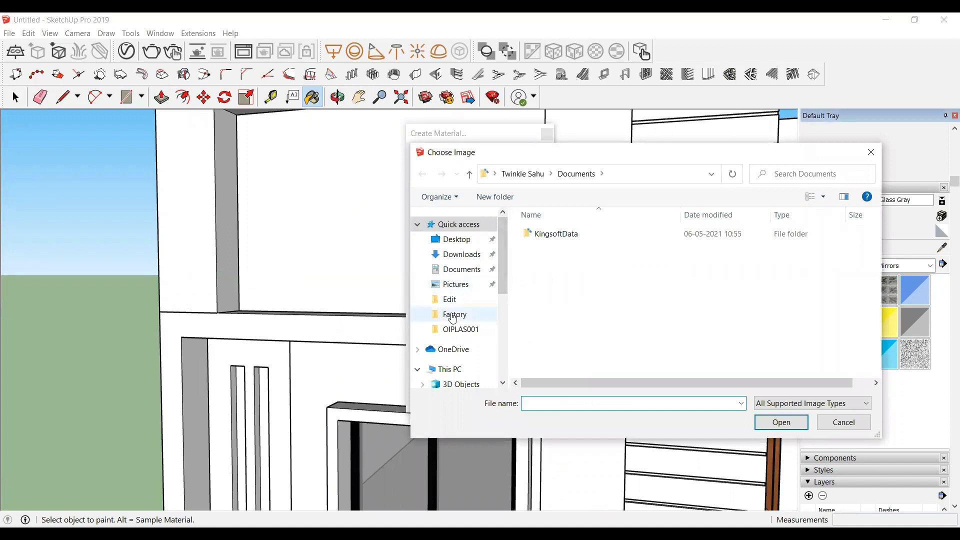
scroll(453, 318, "down", 4)
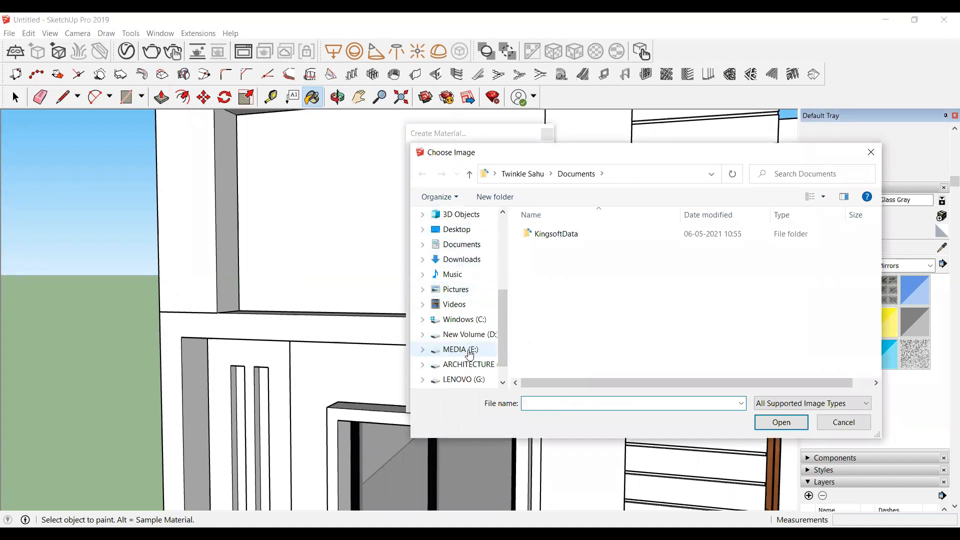
left_click(484, 369)
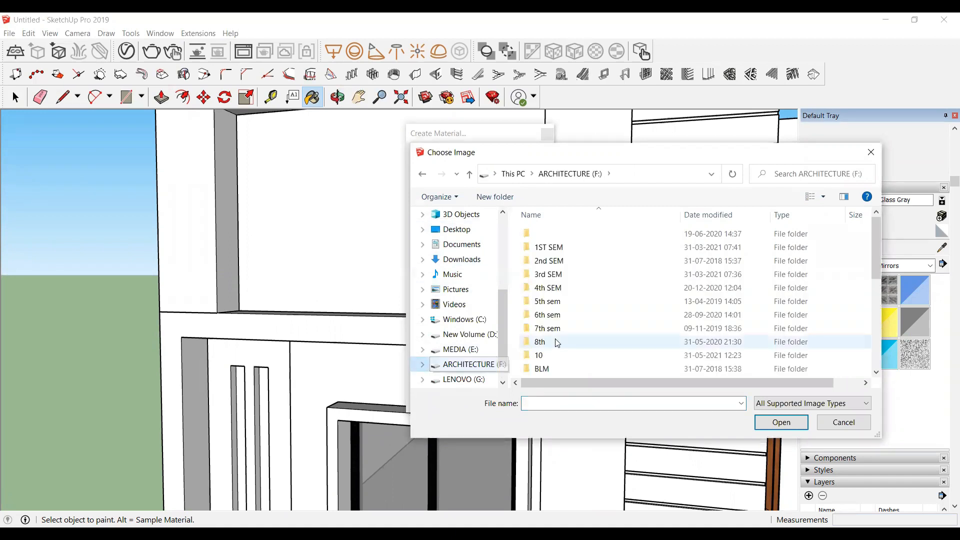
scroll(556, 330, "down", 3)
double_click(552, 303)
double_click(552, 264)
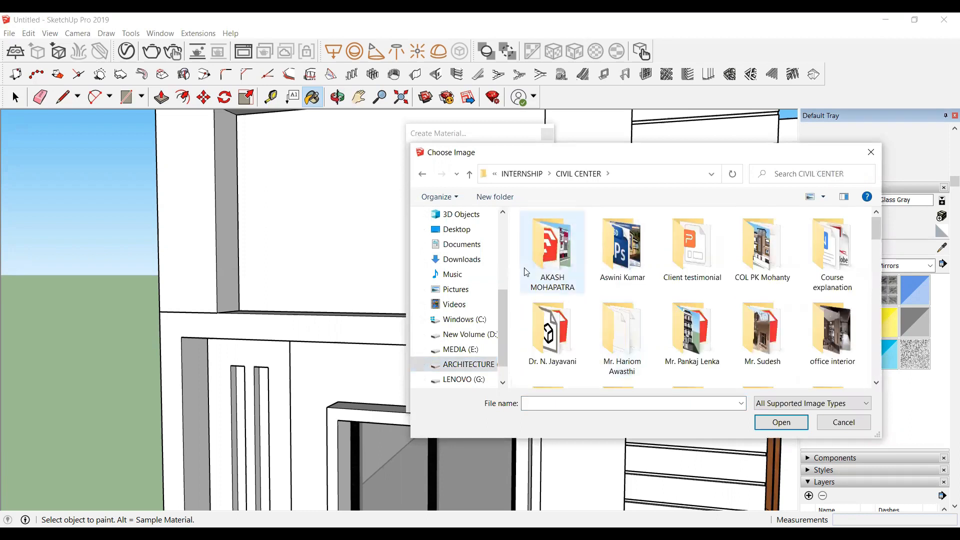
scroll(597, 250, "down", 1)
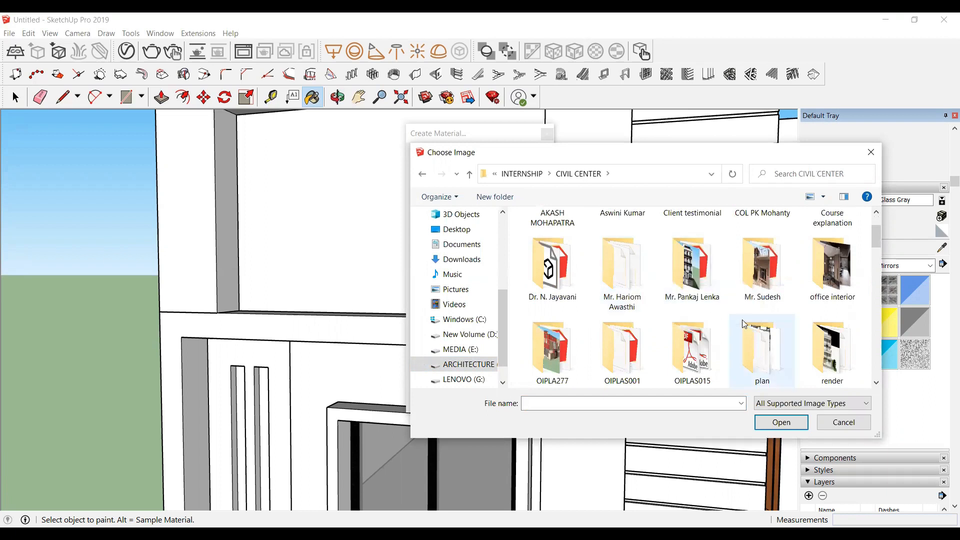
scroll(750, 280, "up", 1)
double_click(765, 273)
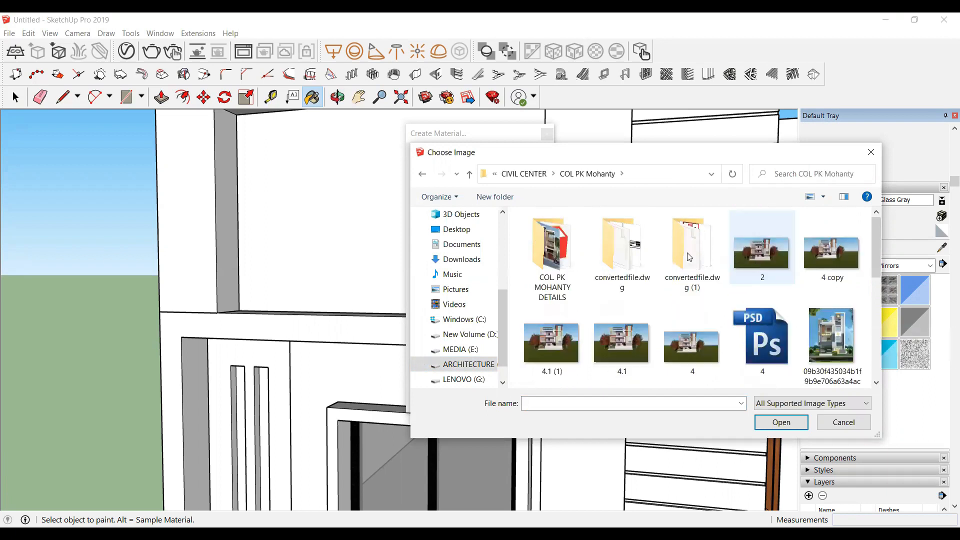
double_click(542, 244)
double_click(546, 248)
left_click(618, 259)
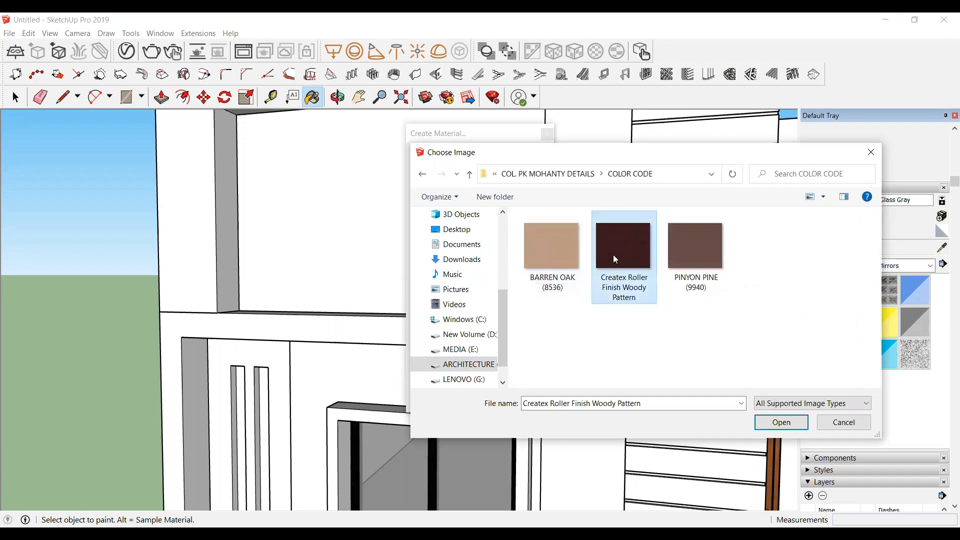
double_click(613, 255)
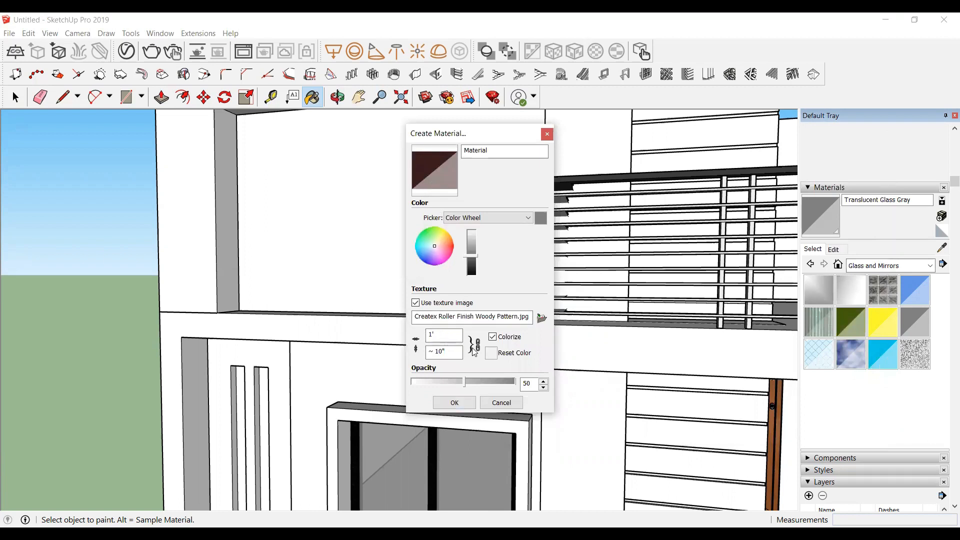
Step: Set the new material's opacity to 100 and confirm it
left_click_drag(463, 388, 513, 388)
left_click(455, 406)
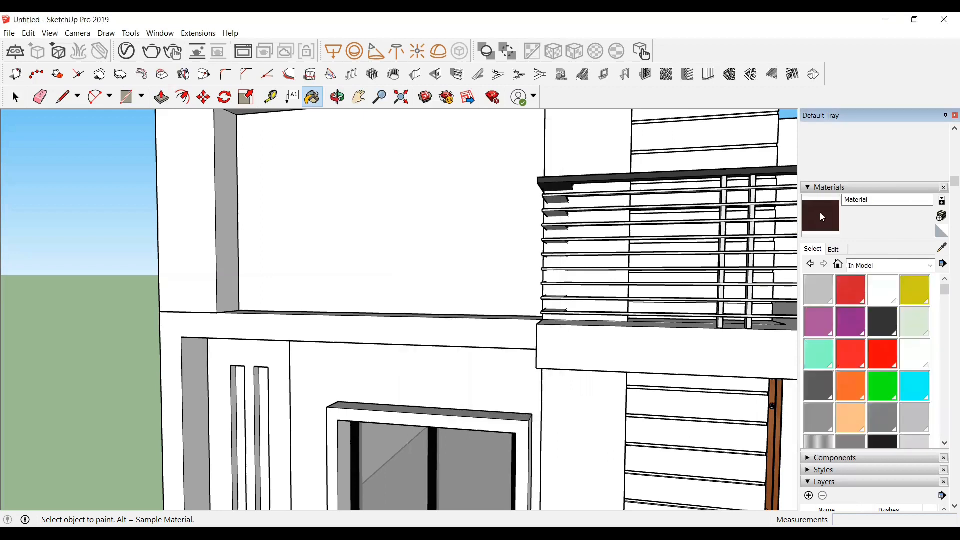
Step: Paint the top feature wall panel and the wall panel around the window with the new woody material
left_click(316, 157)
scroll(394, 284, "down", 2)
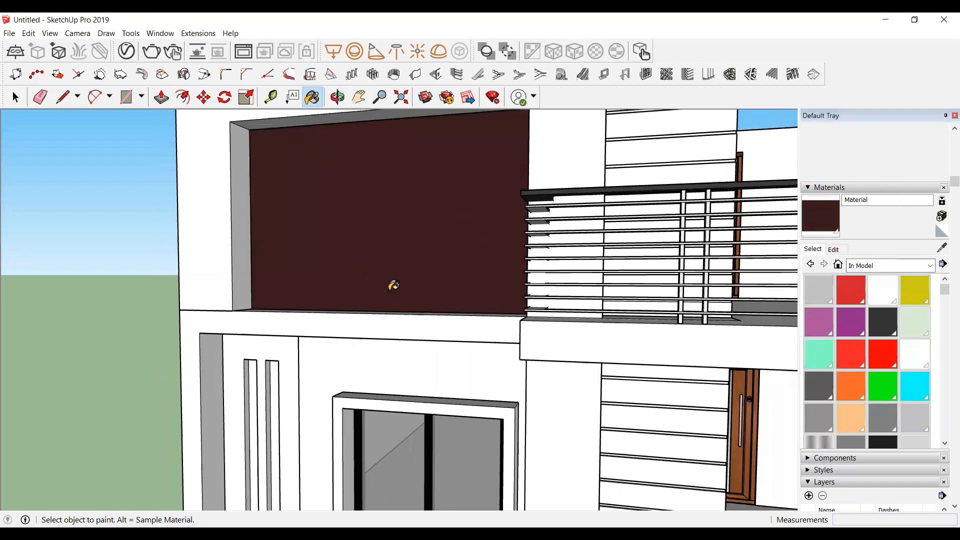
scroll(320, 385, "down", 2)
scroll(352, 335, "up", 2)
left_click(351, 334)
Step: Set the woody material's texture width to 5'
scroll(443, 286, "up", 1)
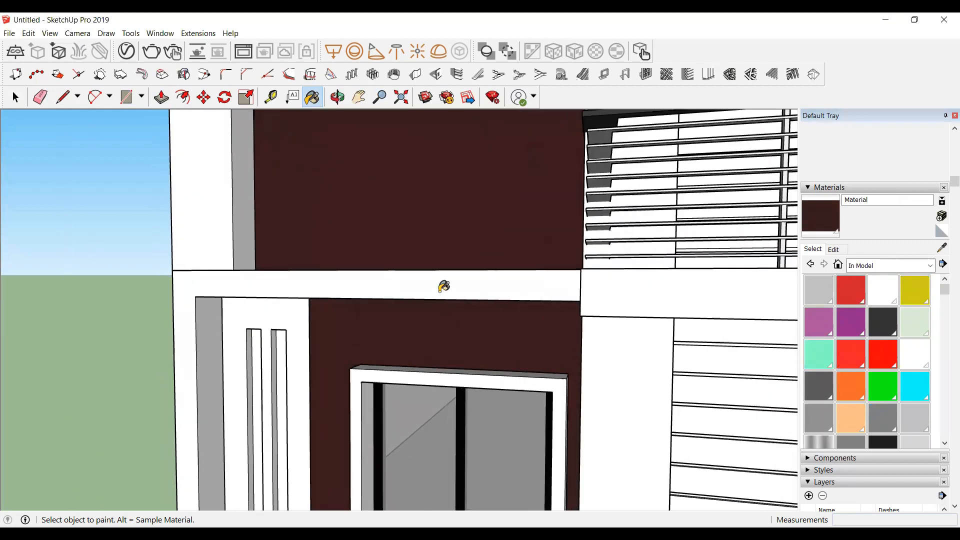
scroll(444, 286, "up", 6)
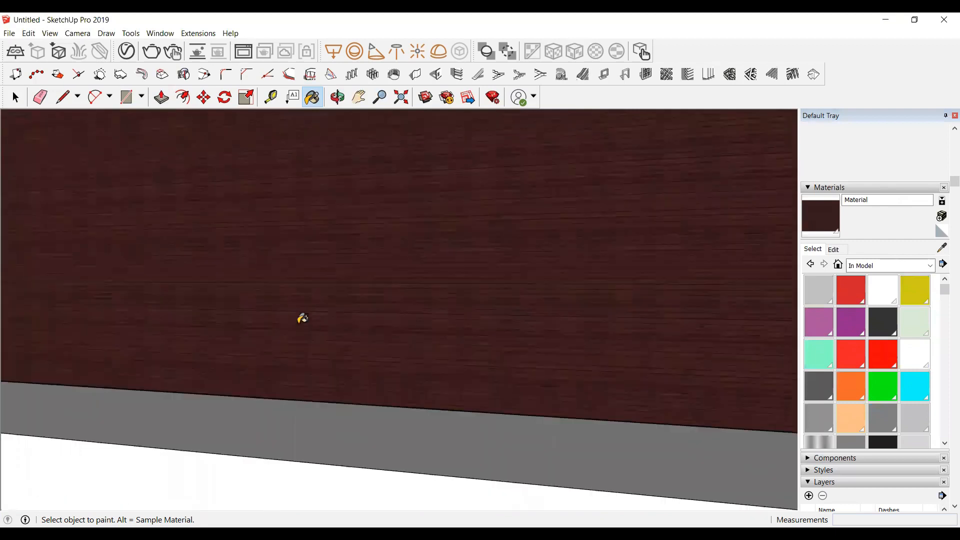
scroll(302, 318, "down", 4)
left_click(337, 97)
left_click_drag(298, 265, 421, 289)
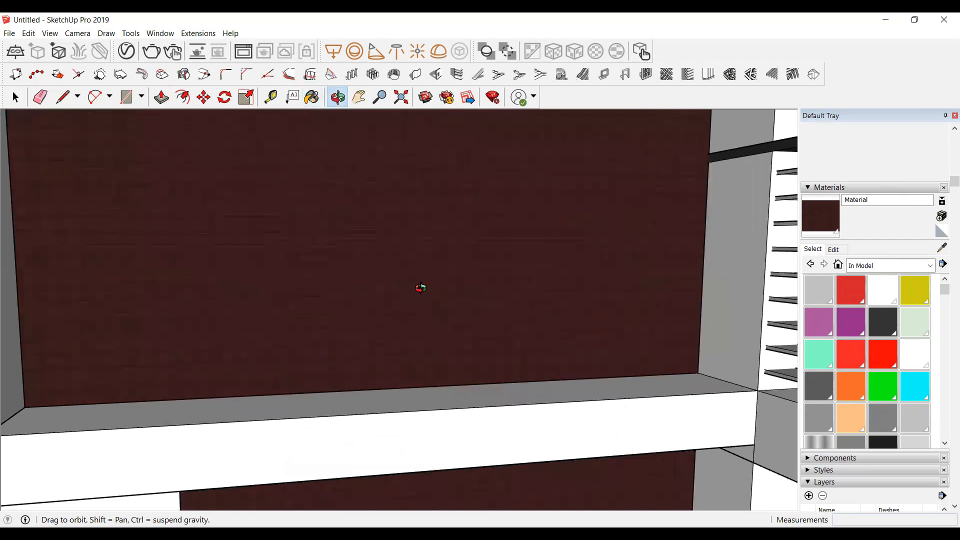
scroll(407, 294, "down", 3)
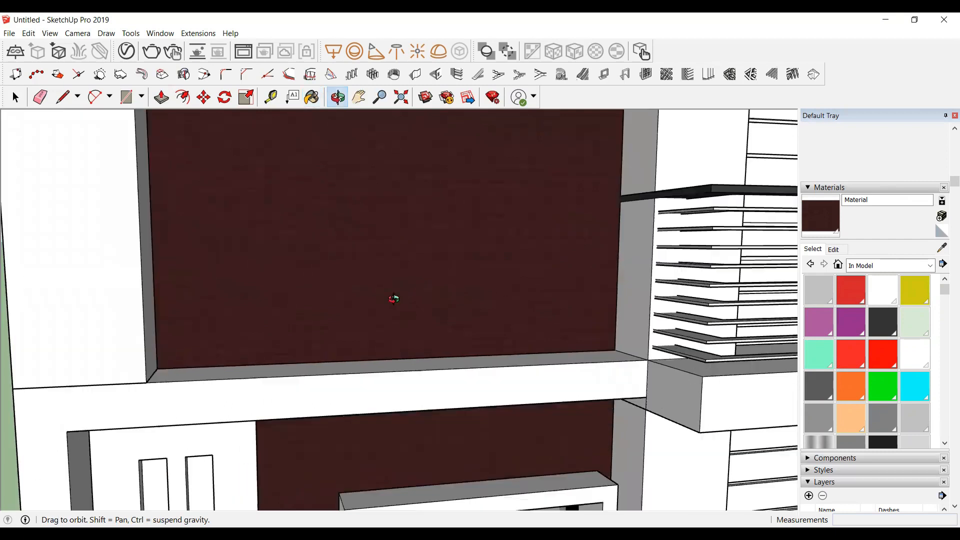
left_click(842, 255)
scroll(846, 400, "up", 1)
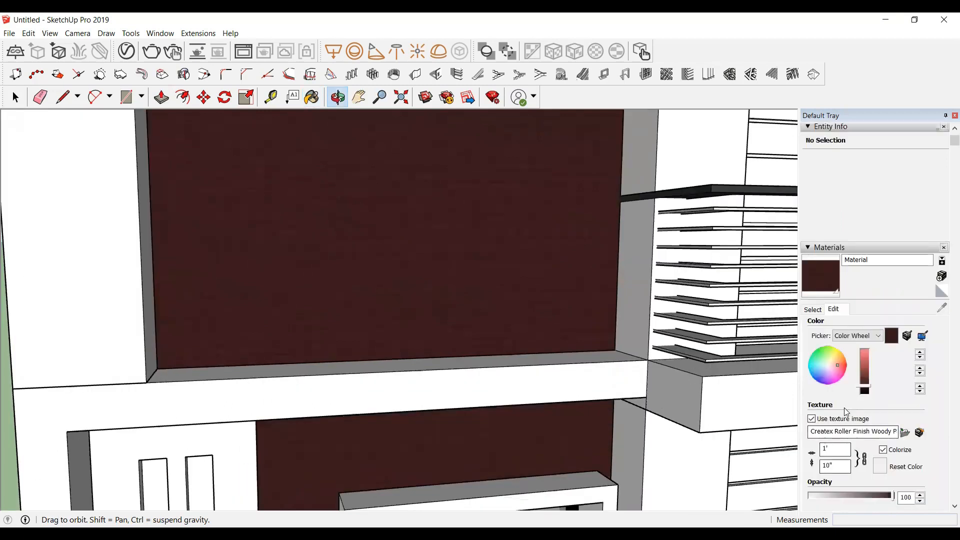
left_click_drag(838, 445, 820, 446)
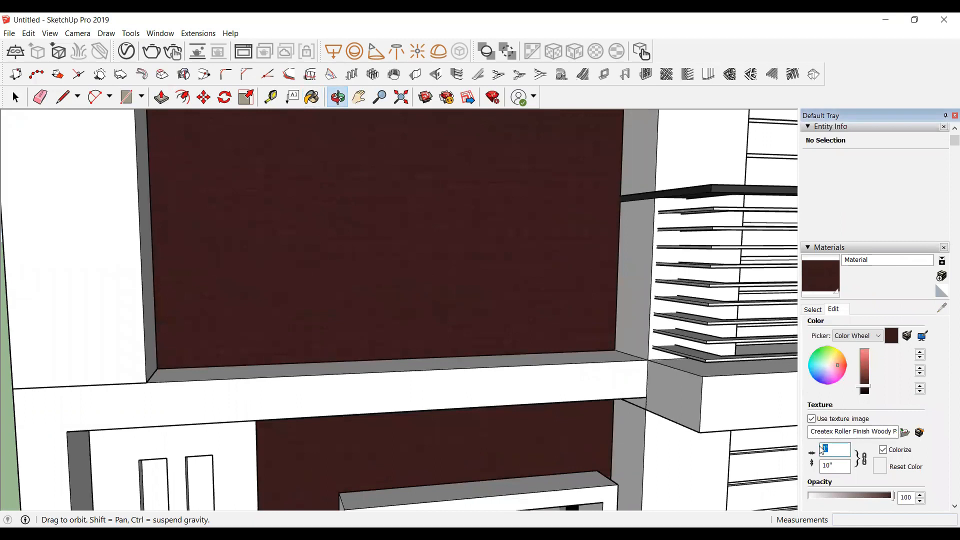
type("5'")
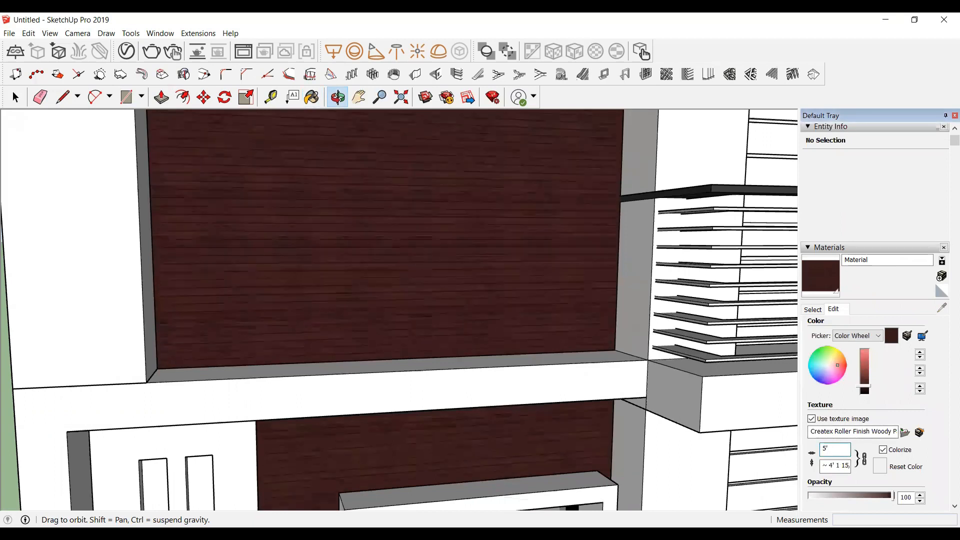
Step: Try painting the slotted side panel beside the window with Translucent Glass Tinted, then undo it
left_click_drag(528, 235, 452, 286)
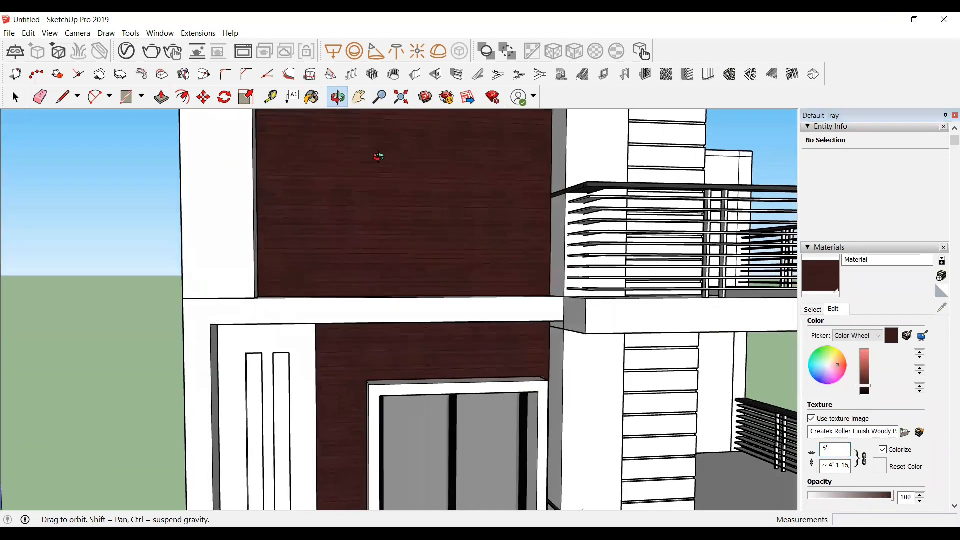
scroll(342, 184, "up", 2)
scroll(350, 225, "down", 5)
key("b")
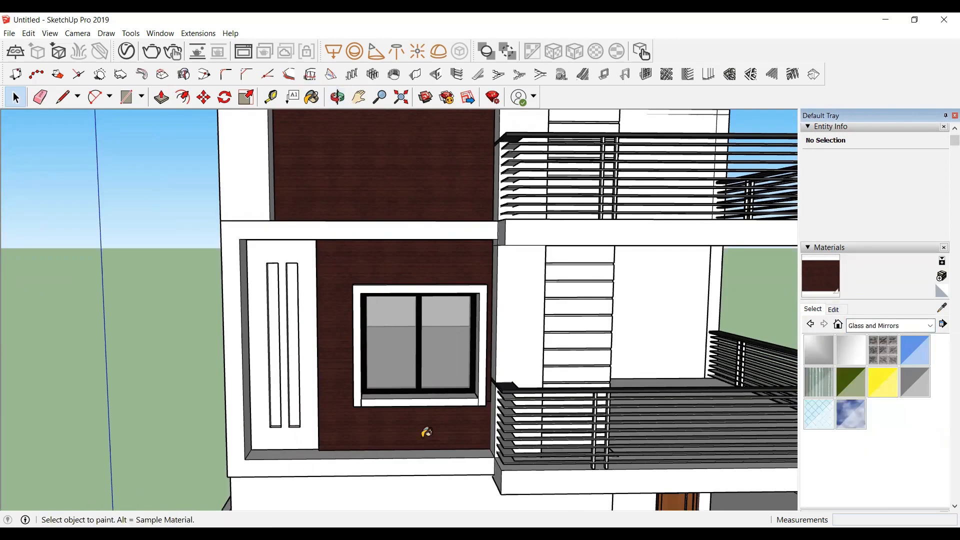
scroll(254, 332, "up", 2)
scroll(268, 356, "up", 2)
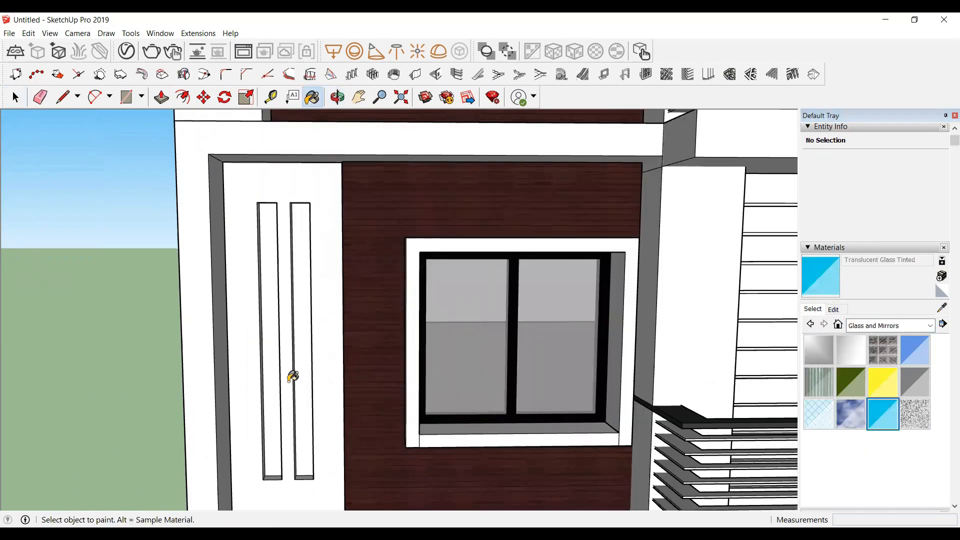
left_click(276, 382)
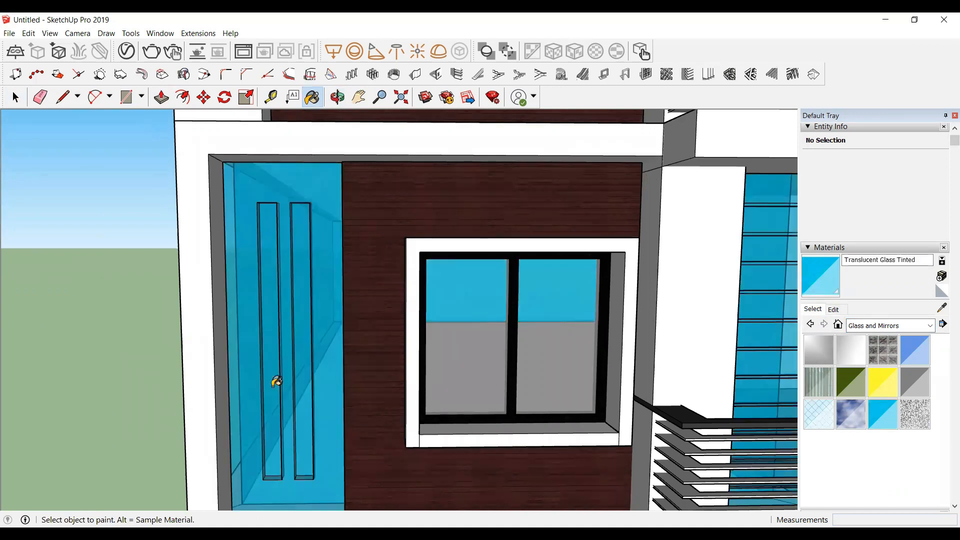
key("ctrl+z")
Step: Paint the two vertical slots in the side panel with Translucent Glass Sky Reflection
key("space")
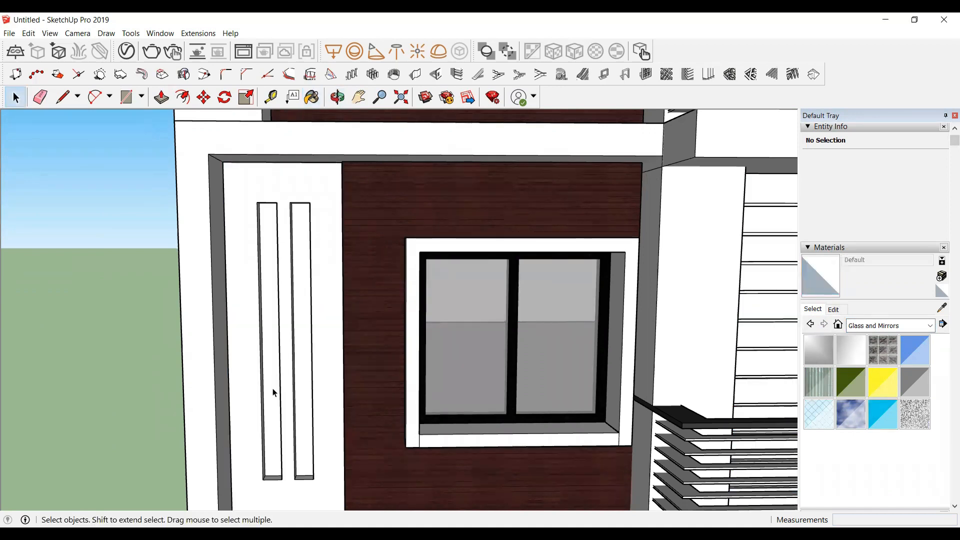
double_click(274, 392)
left_click(274, 392)
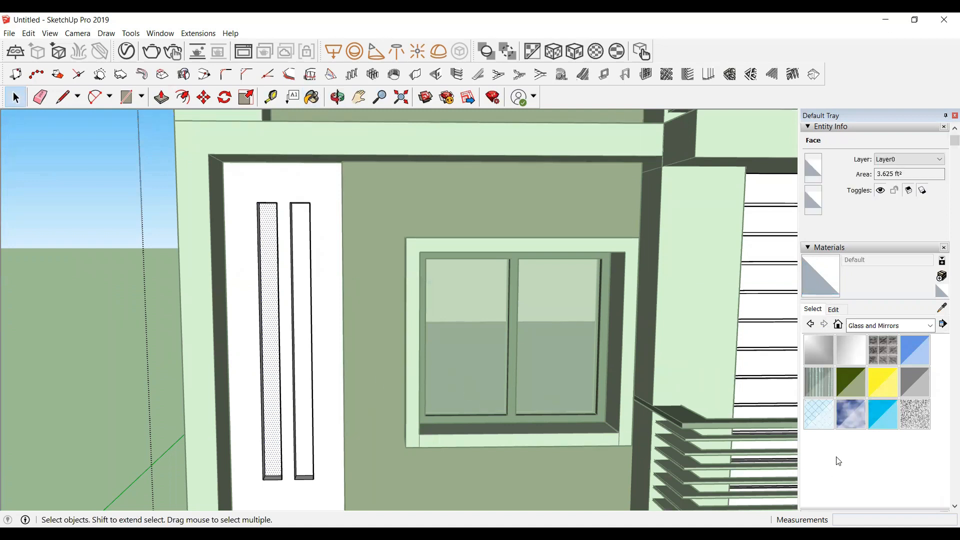
left_click(850, 414)
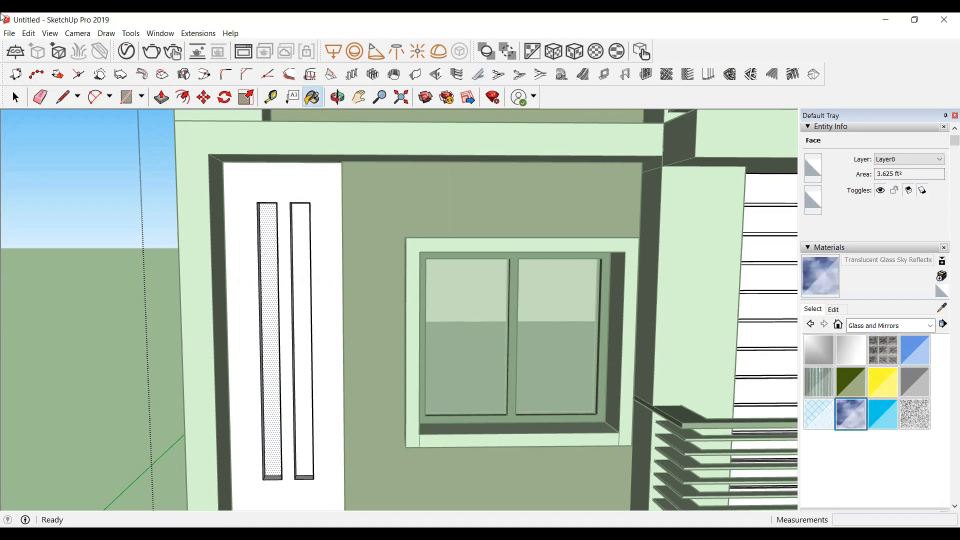
left_click(271, 218)
left_click(299, 233)
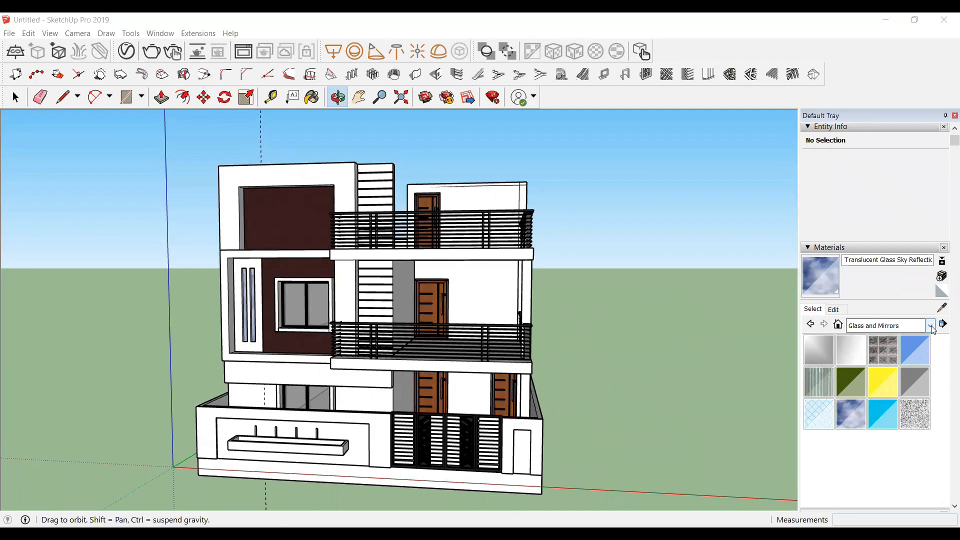
Step: Paint the frame around the top feature wall panel with the 0040_Peru colour from the Colors-Named collection
left_click(931, 326)
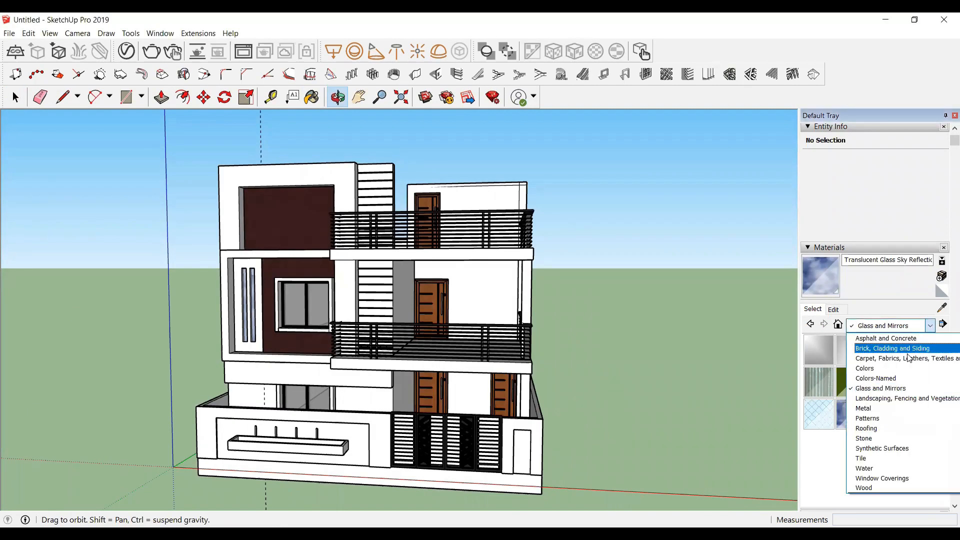
left_click(884, 371)
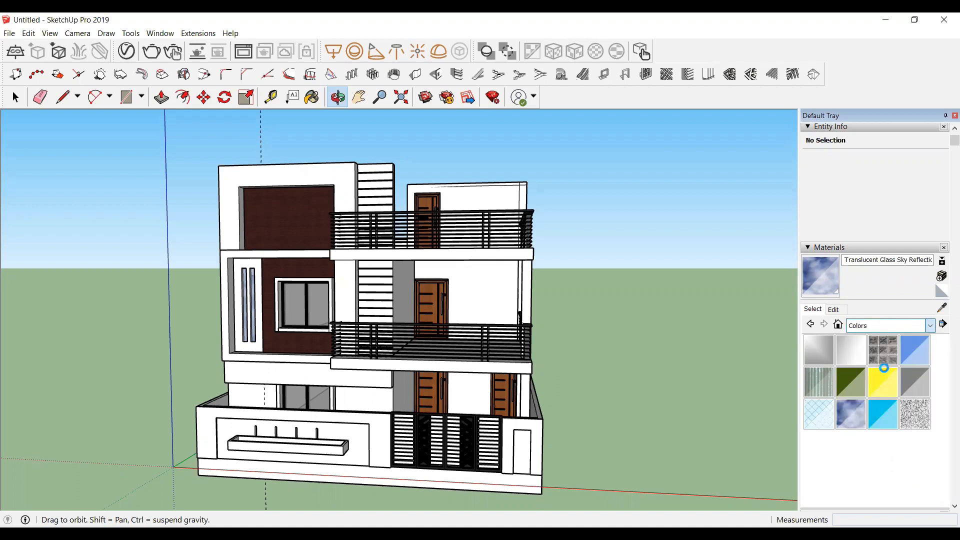
left_click(930, 326)
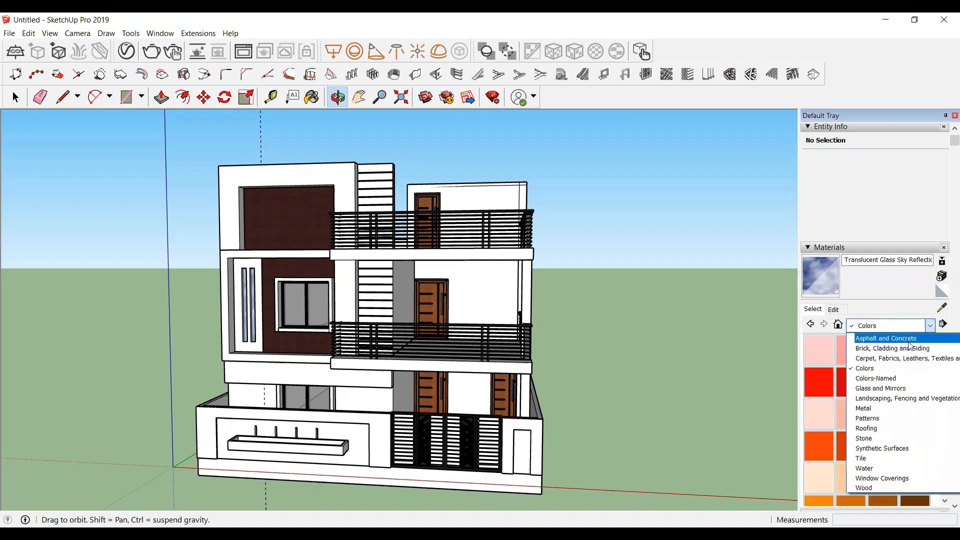
left_click(882, 380)
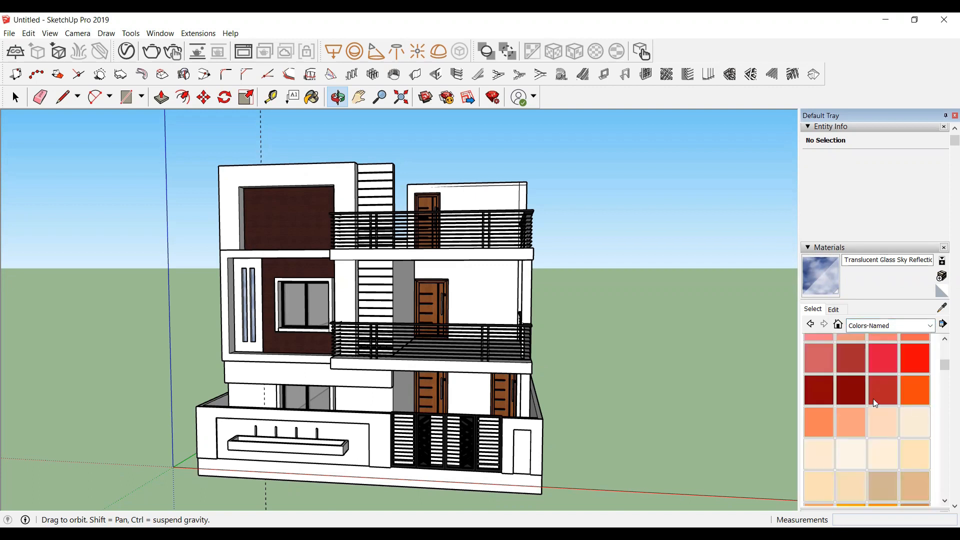
scroll(874, 398, "down", 3)
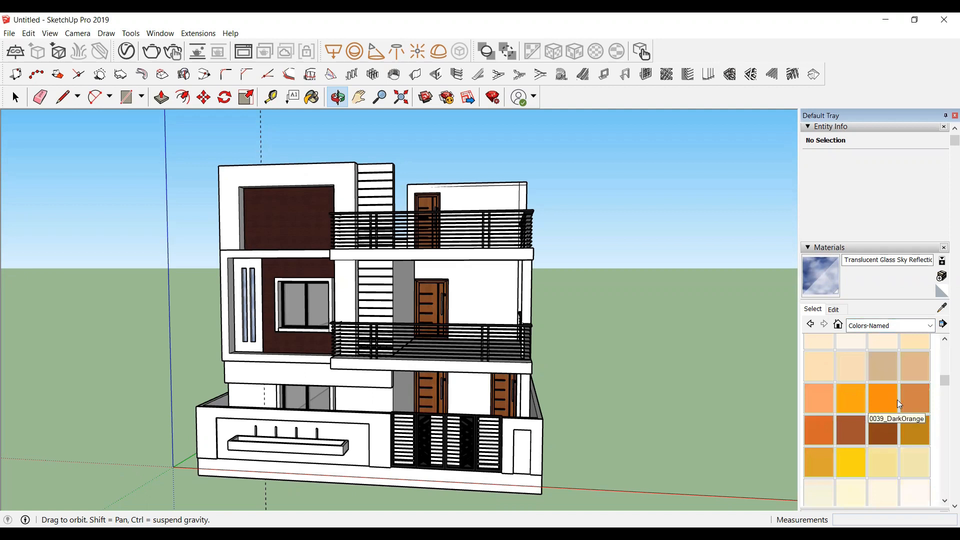
left_click(920, 401)
scroll(728, 397, "down", 2)
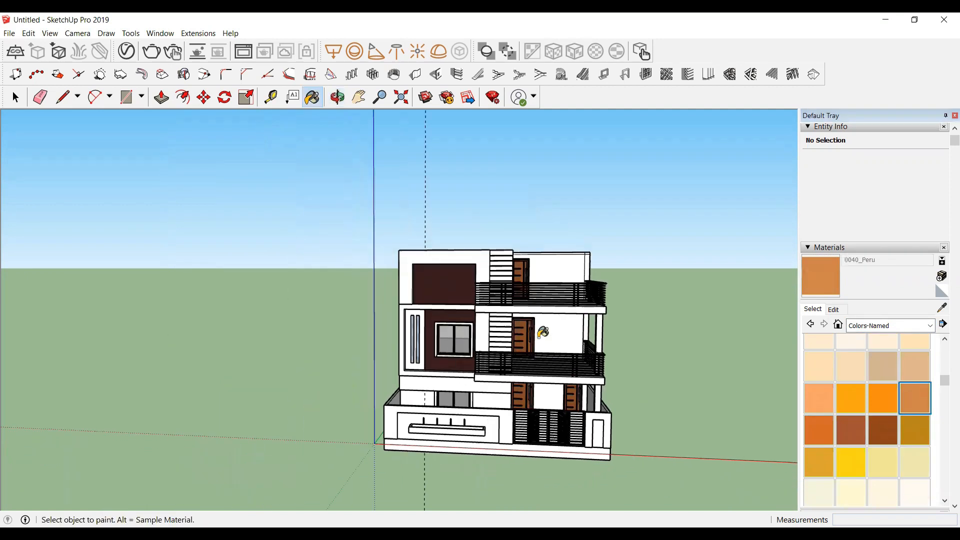
scroll(434, 251, "up", 3)
scroll(434, 252, "up", 2)
left_click(450, 200)
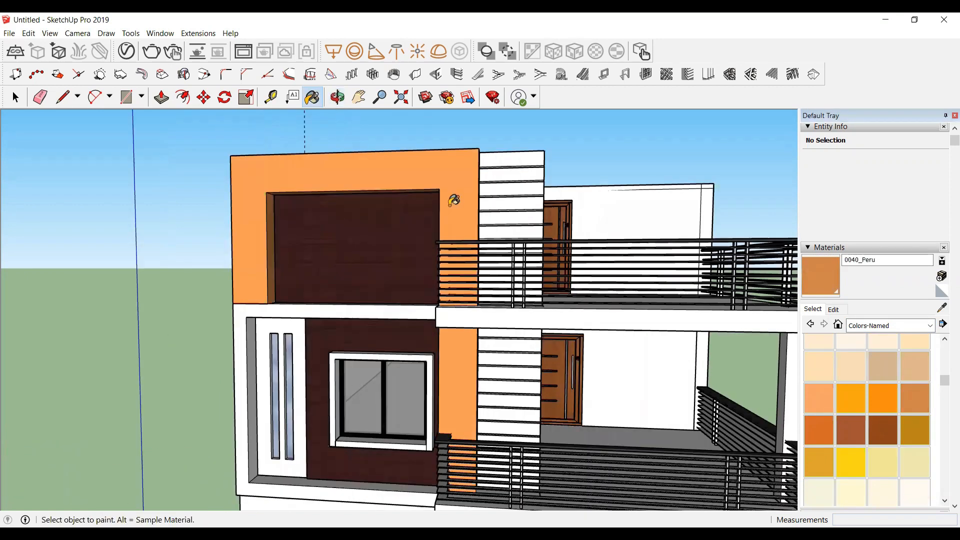
Step: Paint the horizontal band below the first floor and the jambs beside the ground-floor window with Peru
scroll(455, 202, "down", 1)
scroll(455, 202, "down", 3)
scroll(381, 345, "up", 4)
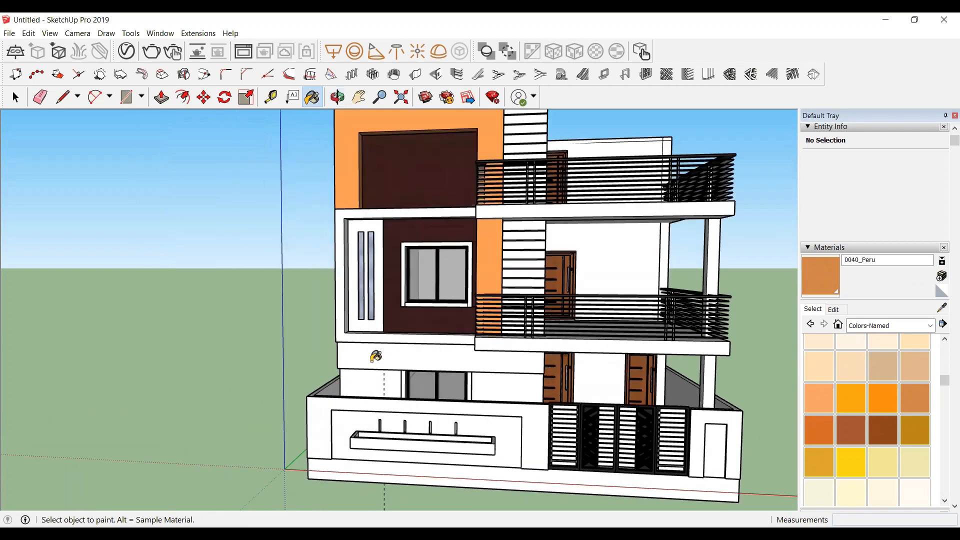
scroll(402, 393, "up", 4)
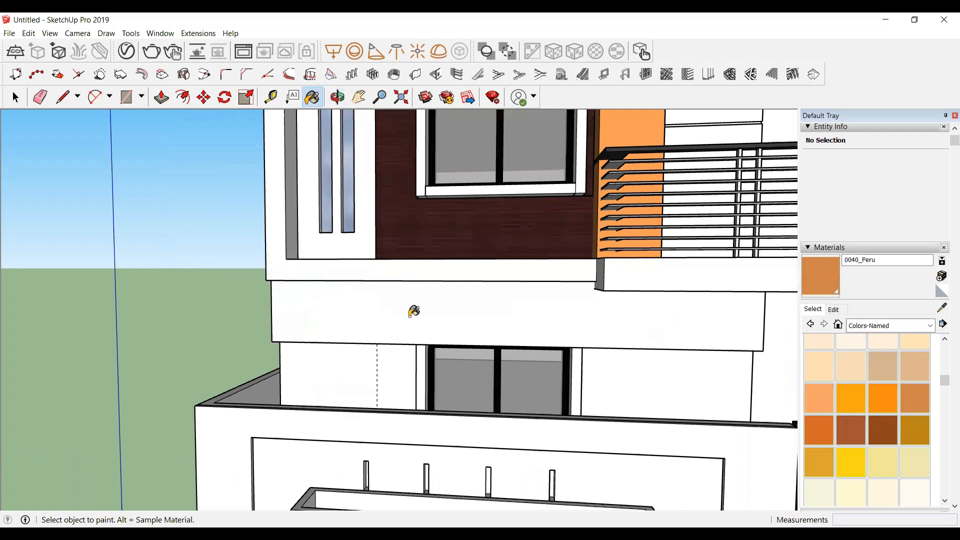
left_click(423, 331)
scroll(425, 345, "up", 2)
left_click(422, 353)
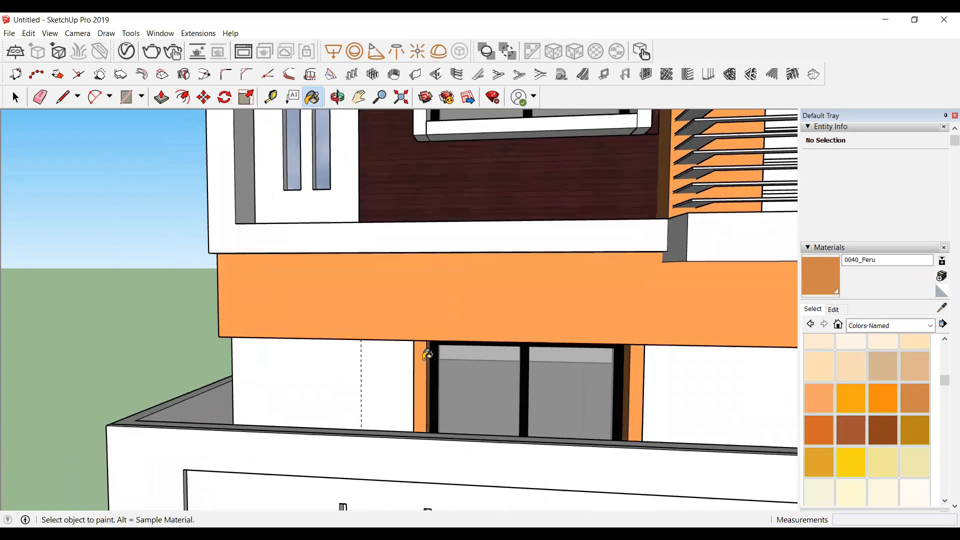
Step: Try painting the recessed planter panel on the front boundary wall with Peru, then undo it
scroll(419, 360, "down", 2)
scroll(422, 357, "down", 5)
scroll(515, 393, "up", 3)
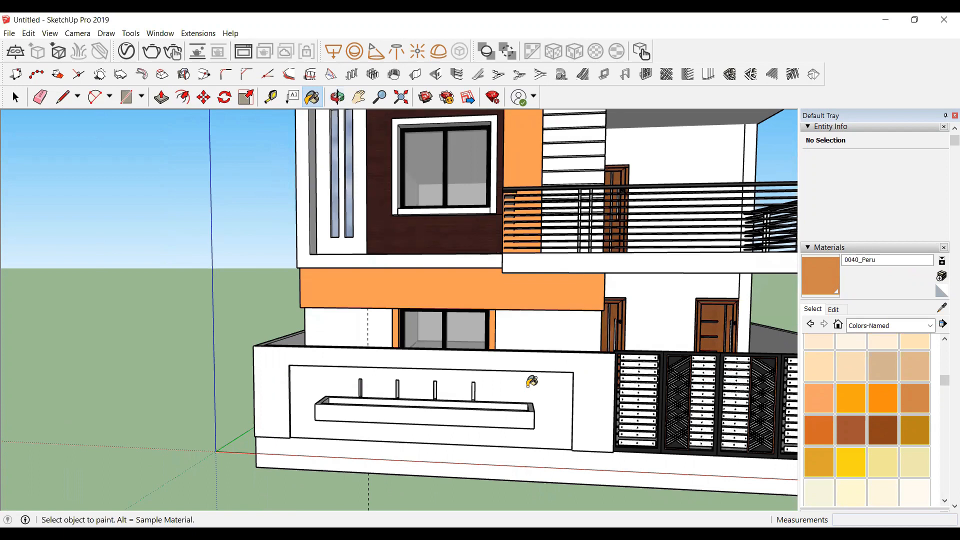
left_click(531, 382)
scroll(532, 382, "down", 3)
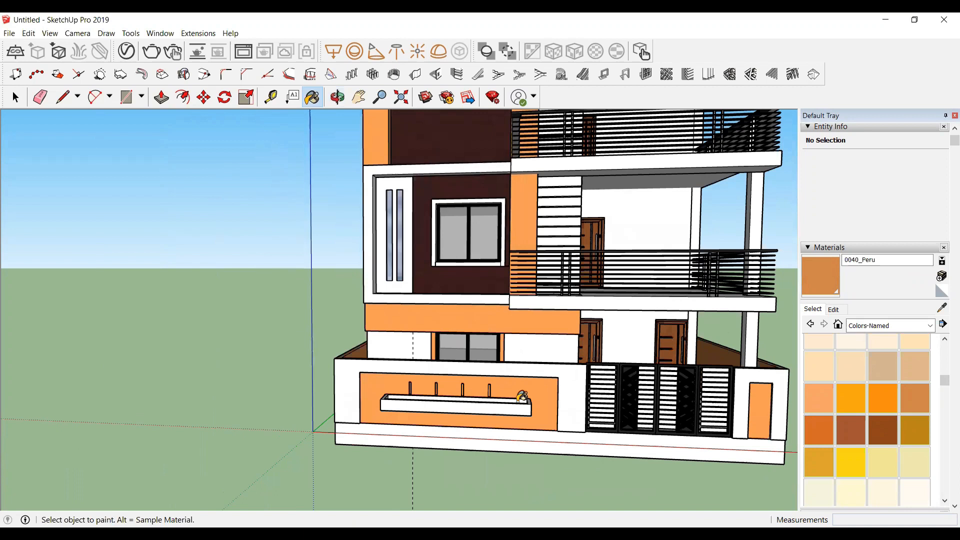
scroll(522, 396, "up", 2)
key("ctrl")
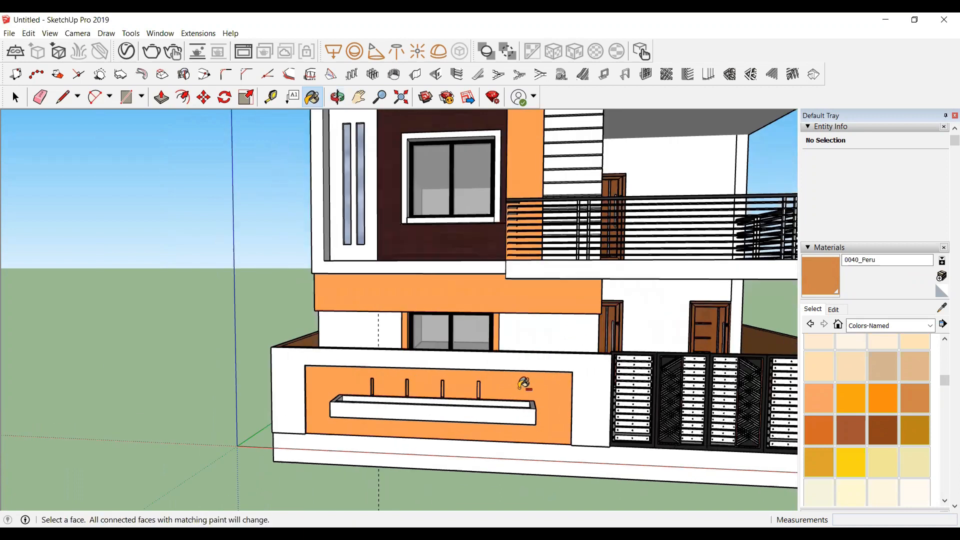
key("ctrl+z")
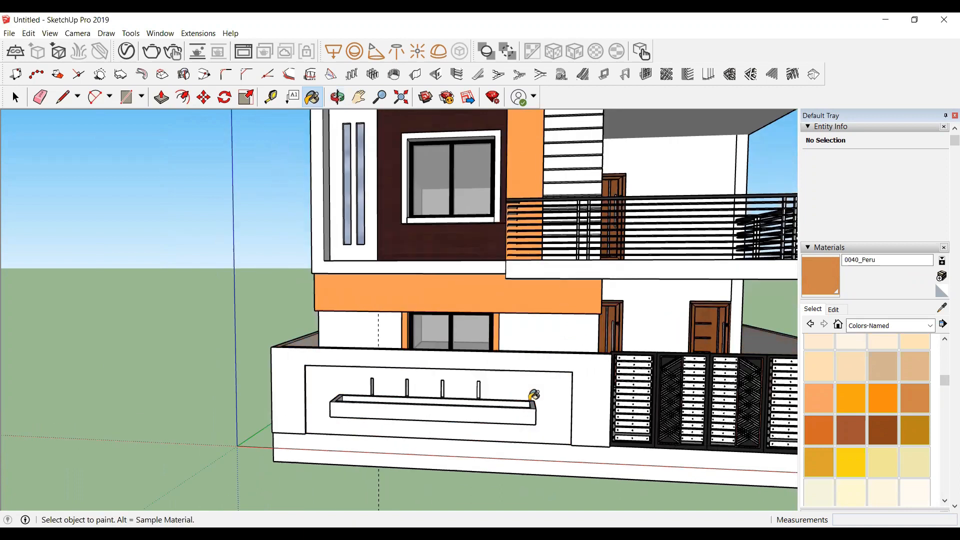
Step: Select the recessed planter panel face on the boundary wall and paint it with Peru
key("space")
double_click(534, 394)
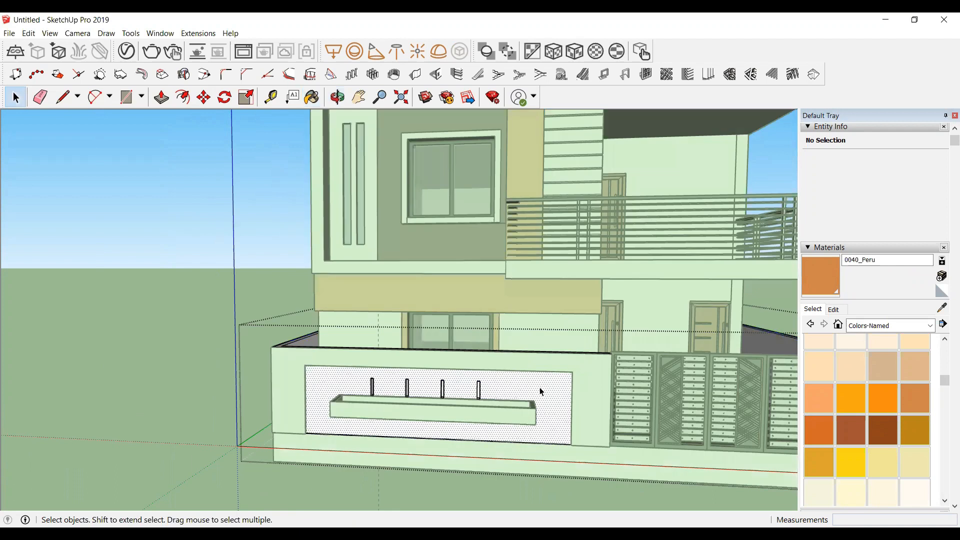
left_click(540, 390)
scroll(541, 391, "up", 3)
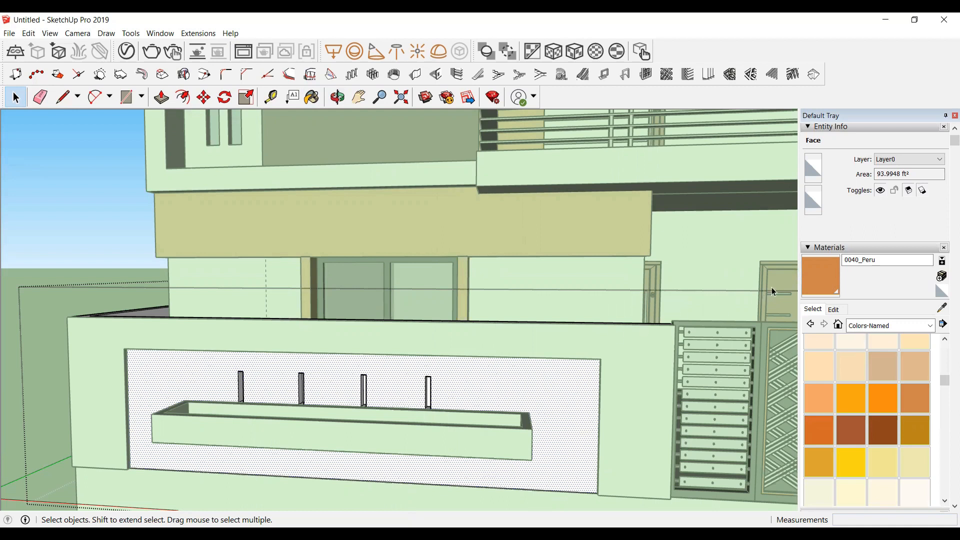
key("b")
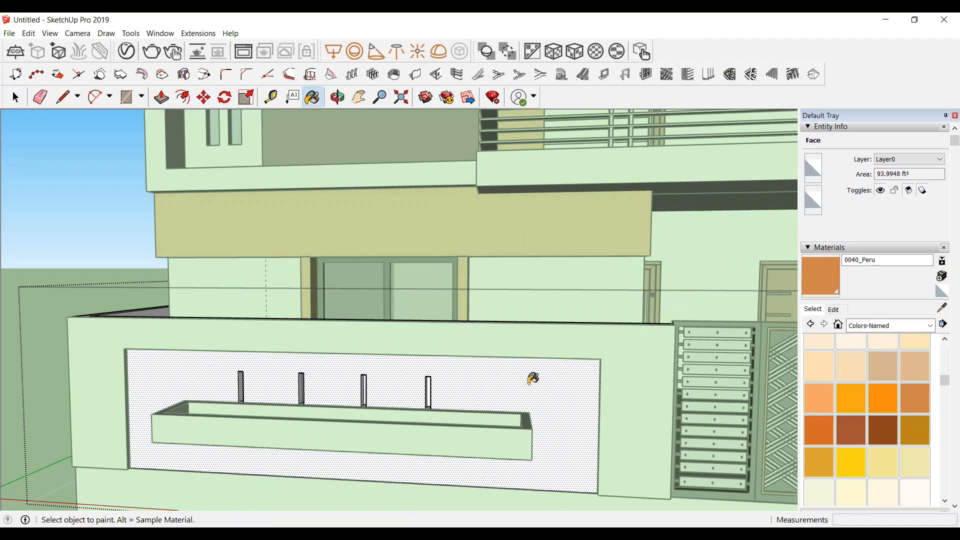
scroll(531, 392, "up", 3)
left_click(522, 360)
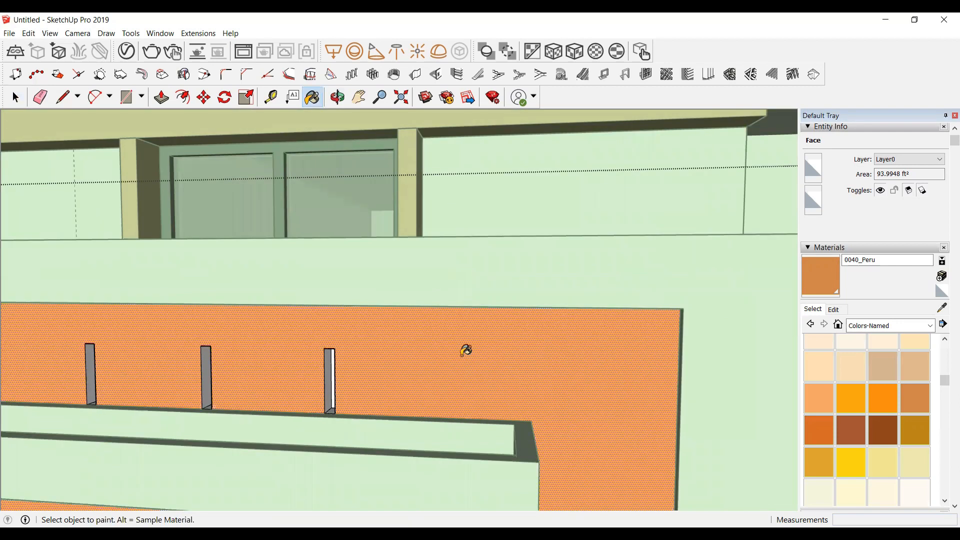
Step: Select and paint the small panel on the boundary wall beside the gate with Peru, then deselect
scroll(364, 354, "down", 8)
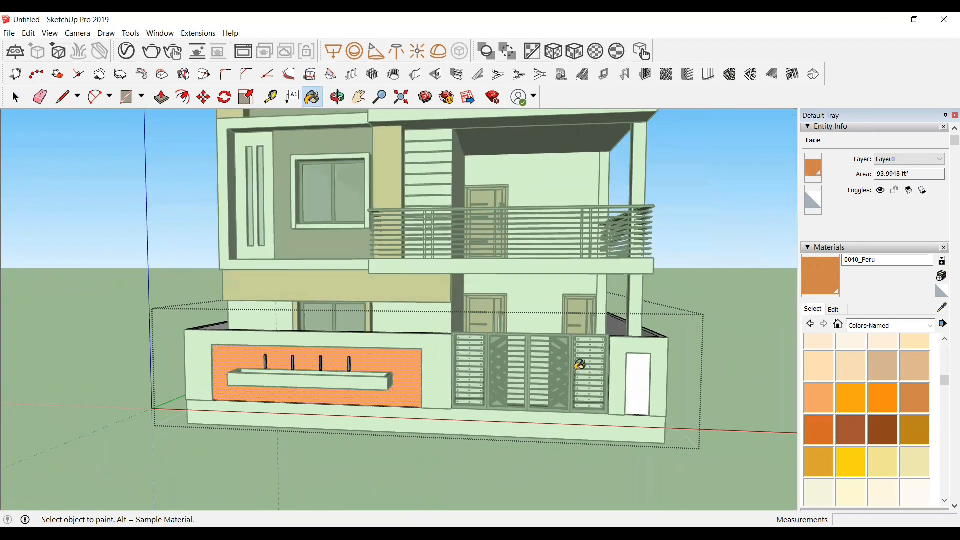
scroll(580, 365, "up", 2)
key("space")
left_click(657, 367)
key("b")
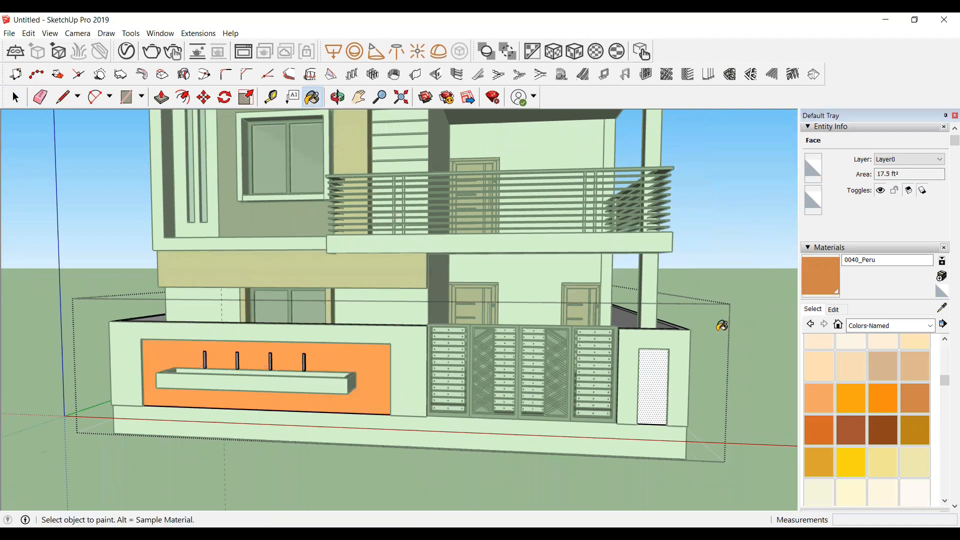
left_click(657, 366)
key("space")
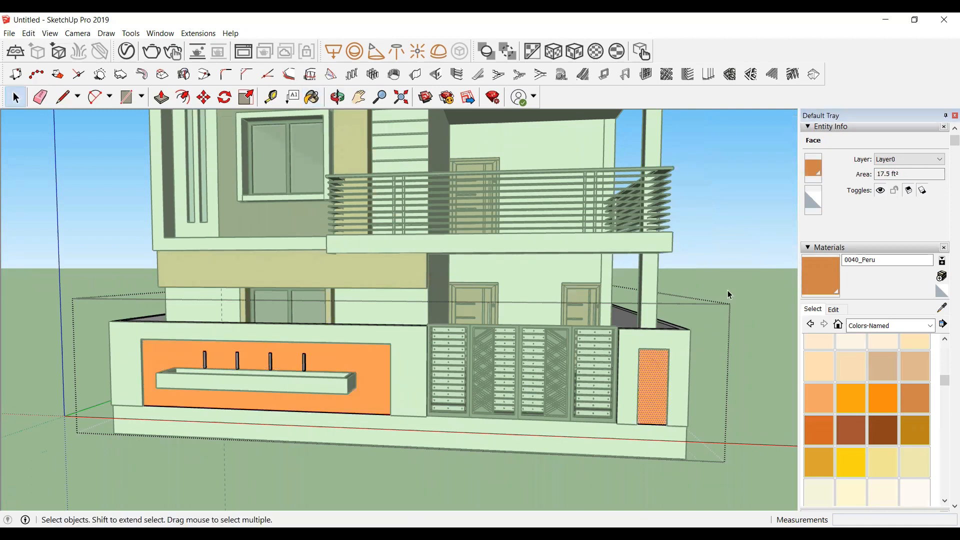
left_click(727, 262)
Step: Edit the Peru material and darken its colour with the value slider
scroll(720, 280, "down", 5)
scroll(582, 347, "up", 3)
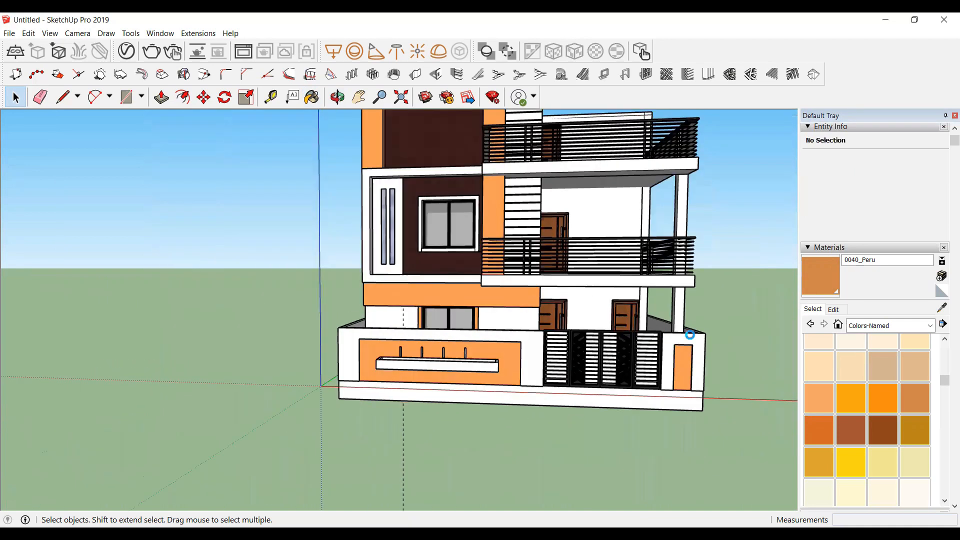
scroll(690, 335, "up", 2)
left_click(833, 309)
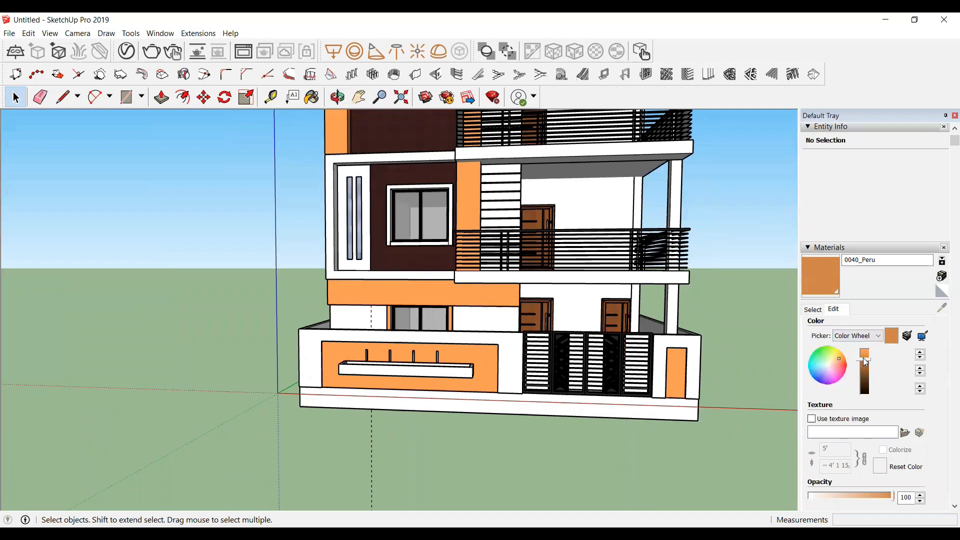
left_click(863, 359)
left_click_drag(864, 359, 870, 370)
left_click(774, 322)
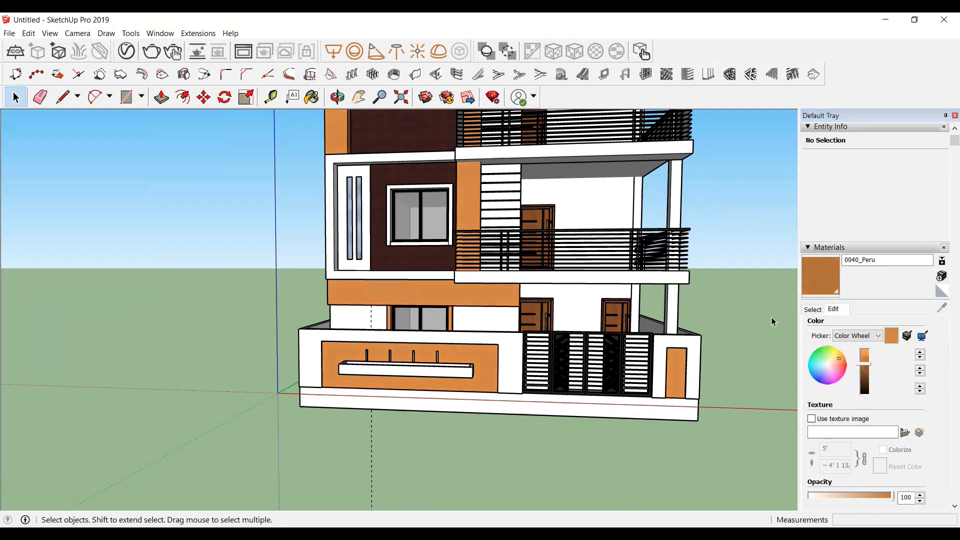
Step: Orbit and zoom around the model to examine the painted facade and the side of the house
left_click(337, 97)
left_click_drag(300, 150, 377, 257)
middle_click_drag(395, 328, 400, 281)
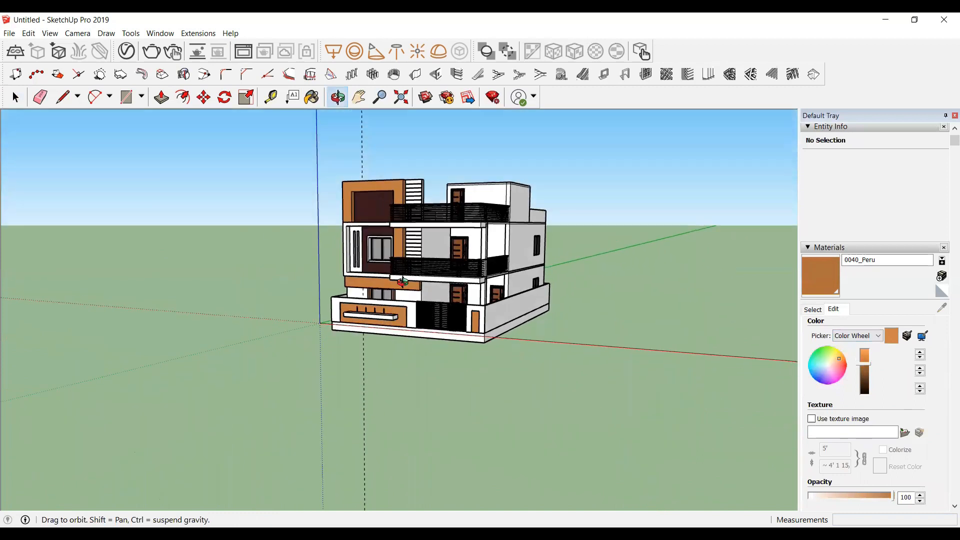
scroll(386, 221, "up", 5)
middle_click_drag(391, 222, 707, 325)
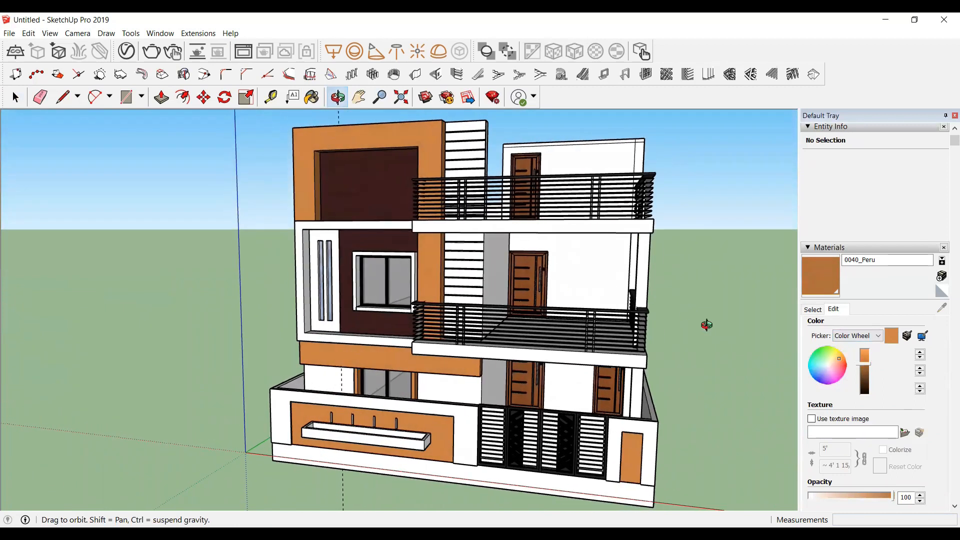
left_click(863, 365)
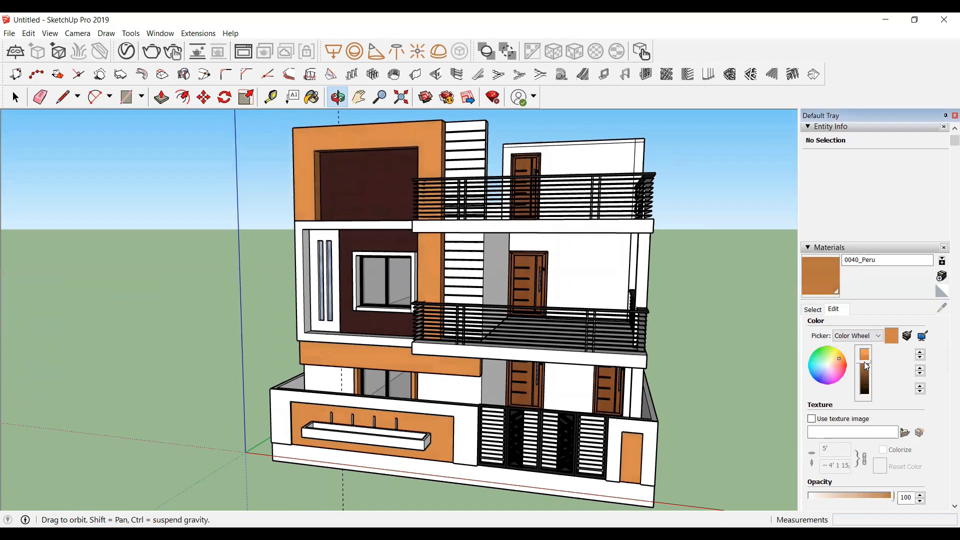
scroll(573, 356, "up", 5)
scroll(503, 361, "up", 2)
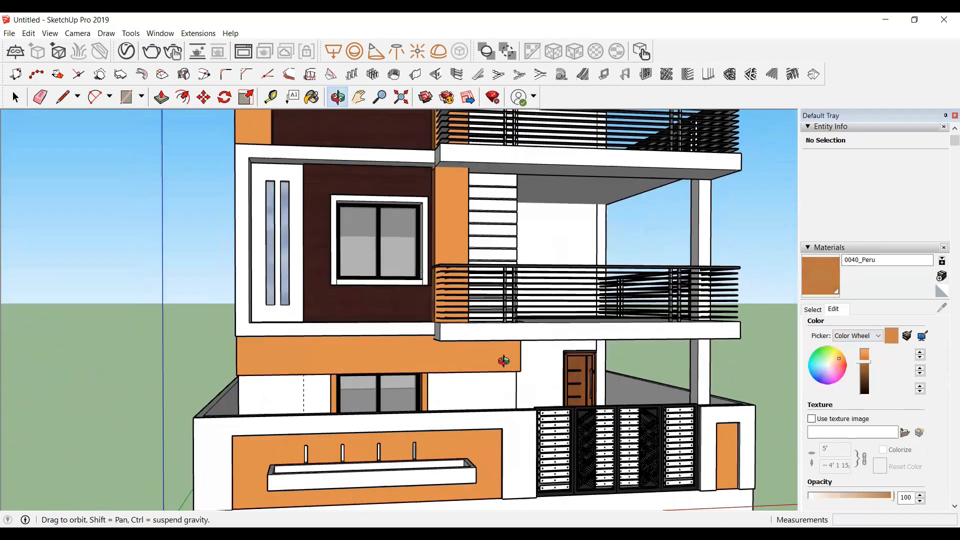
scroll(503, 361, "up", 4)
left_click_drag(488, 398, 415, 408)
scroll(415, 407, "down", 3)
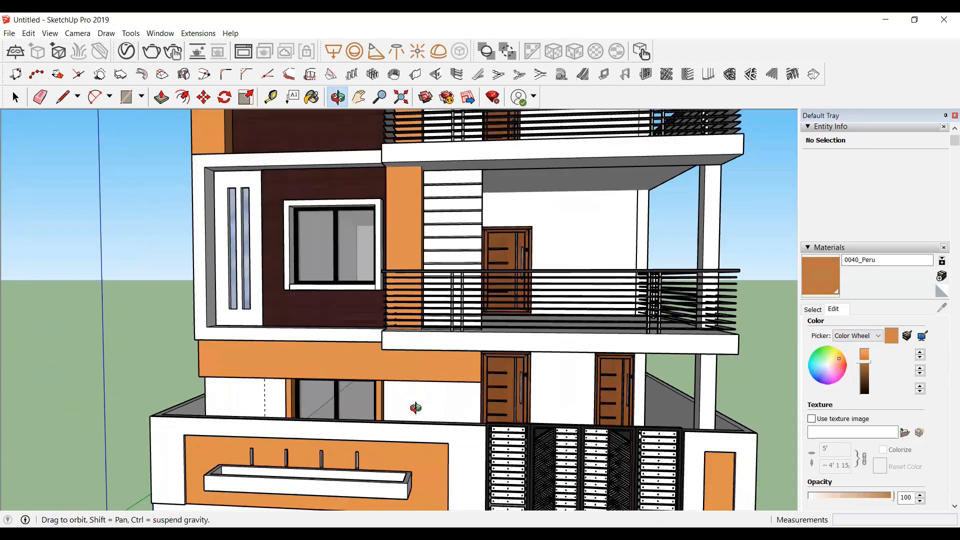
scroll(415, 407, "down", 4)
left_click_drag(472, 433, 448, 425)
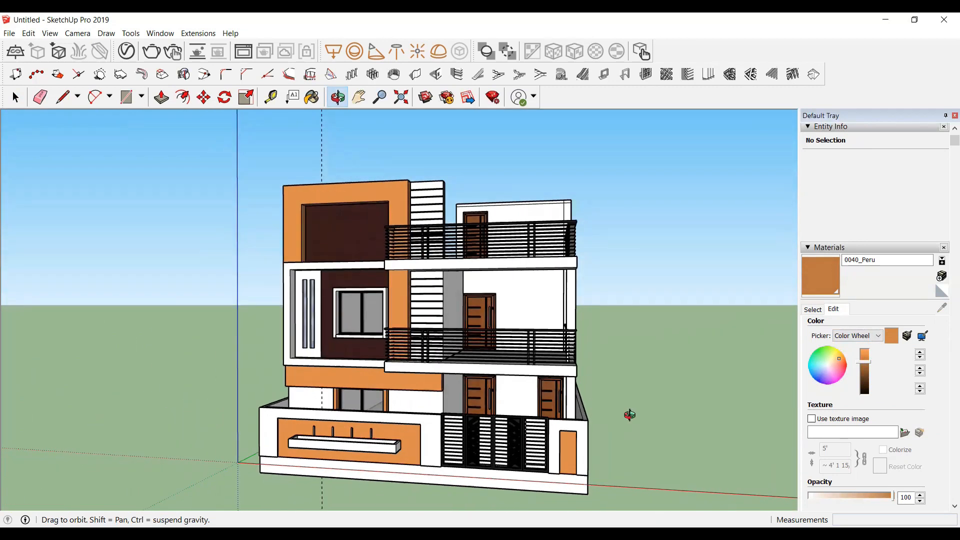
left_click_drag(629, 404, 400, 424)
scroll(518, 313, "up", 3)
left_click_drag(508, 313, 643, 216)
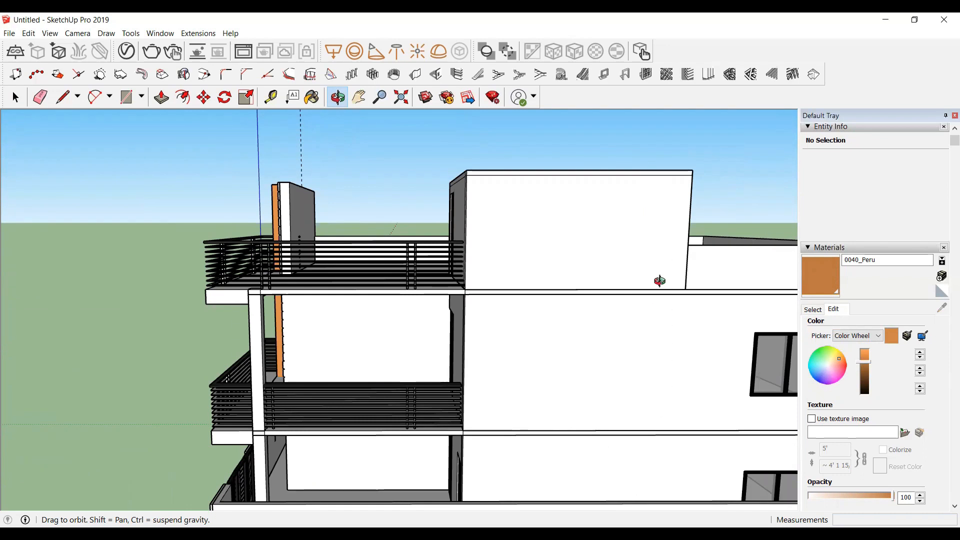
Step: Place two vertical guide lines on the upper tower wall near its edge, the second 2' from the first
scroll(665, 245, "up", 4)
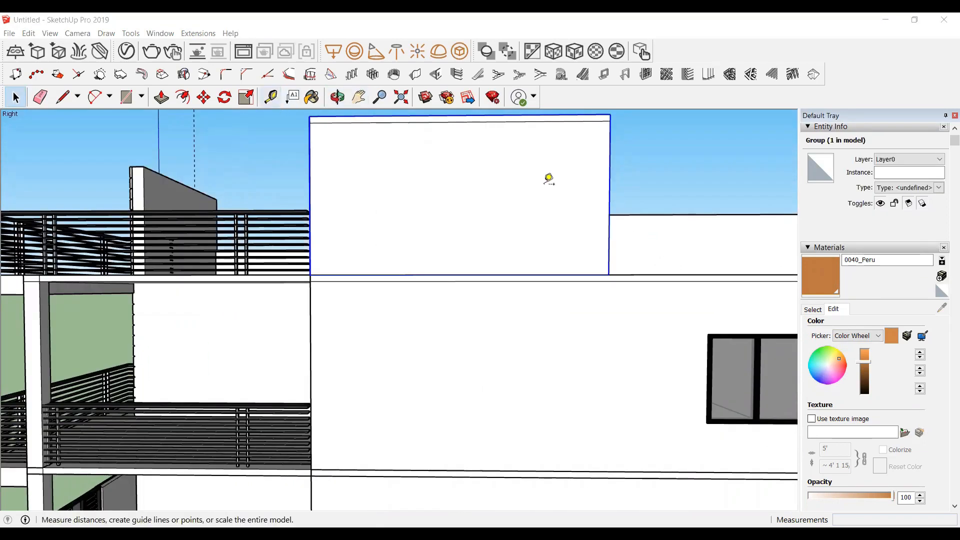
left_click(609, 185)
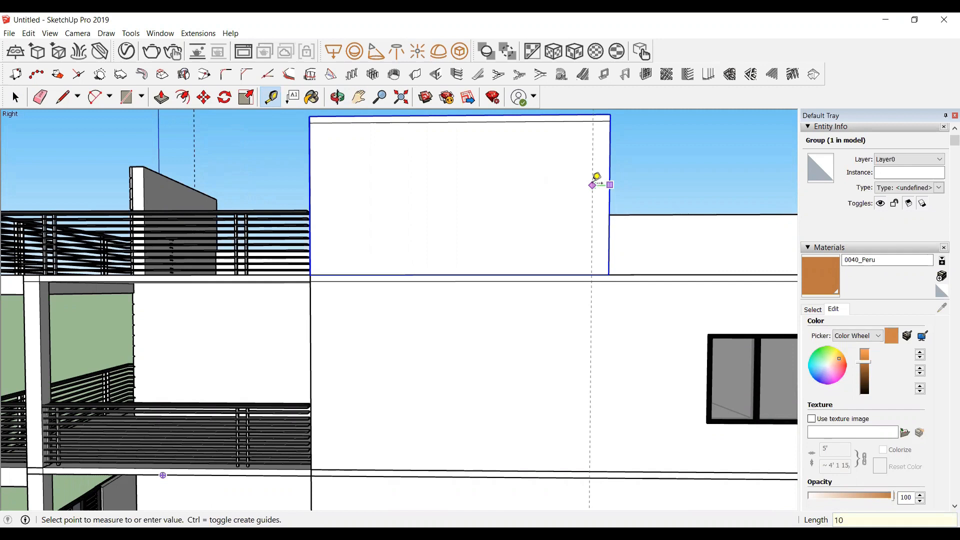
key("Return")
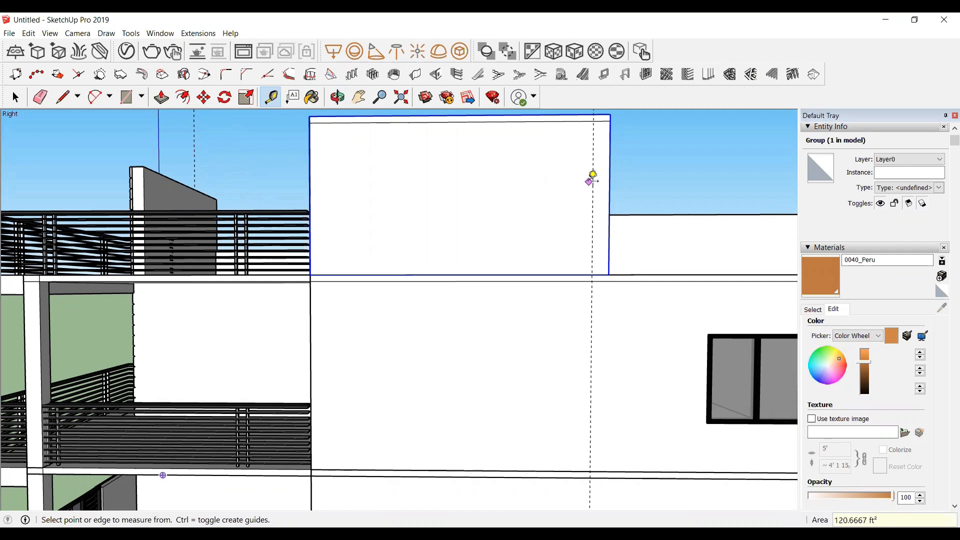
left_click(590, 181)
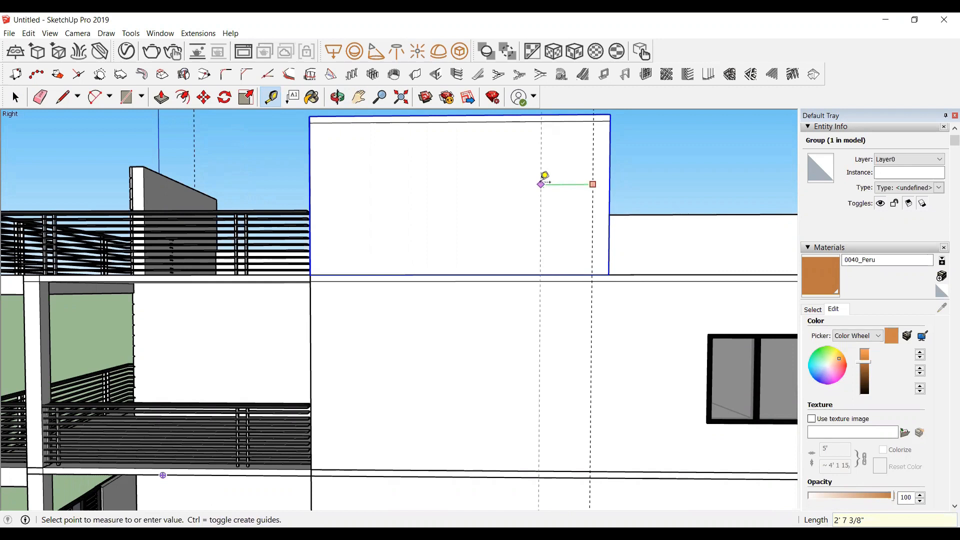
type("2'")
key("Return")
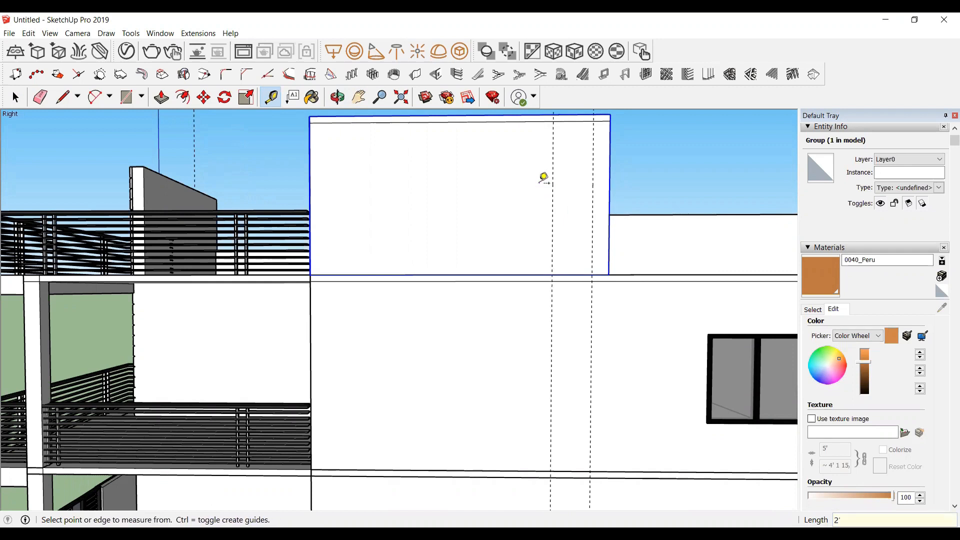
Step: Hide the boundary wall group in front of the house
scroll(555, 190, "down", 5)
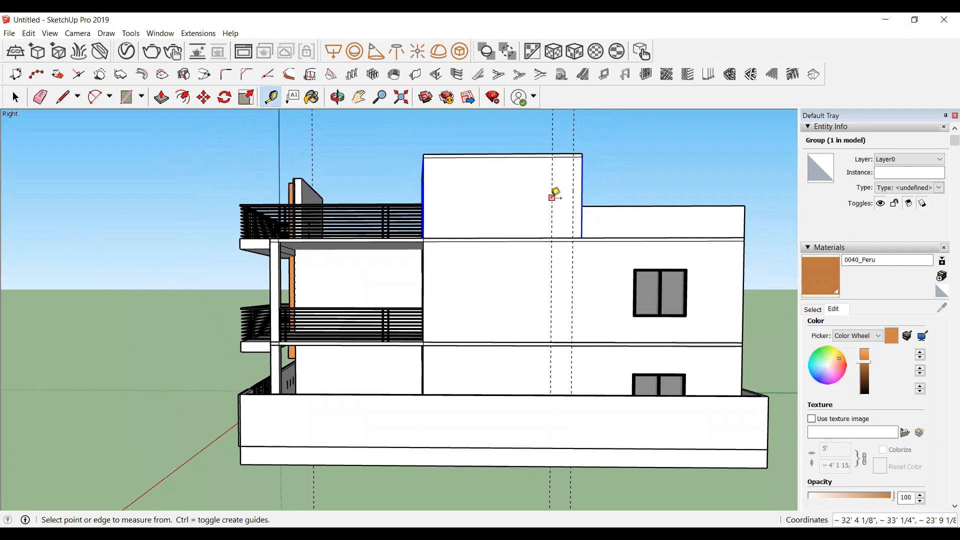
key("space")
left_click(548, 419)
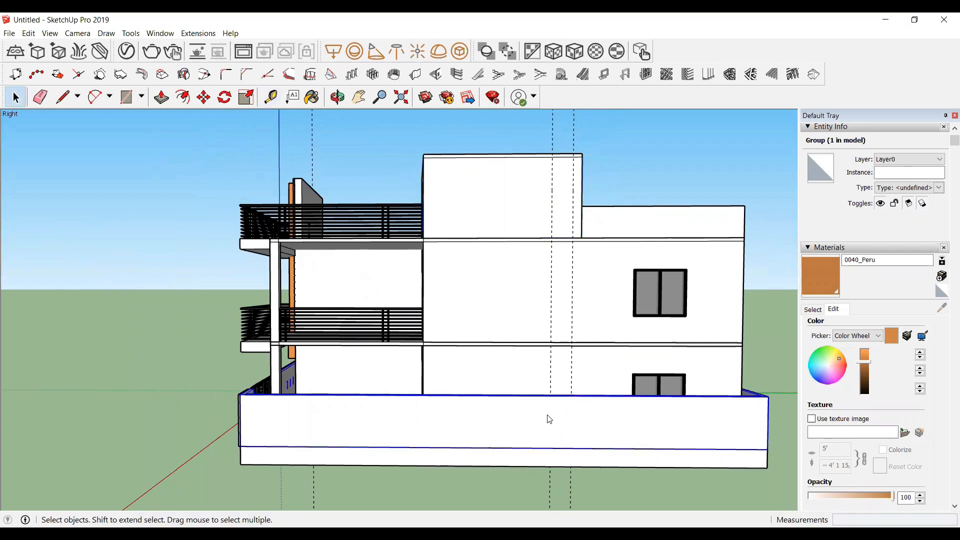
right_click(547, 416)
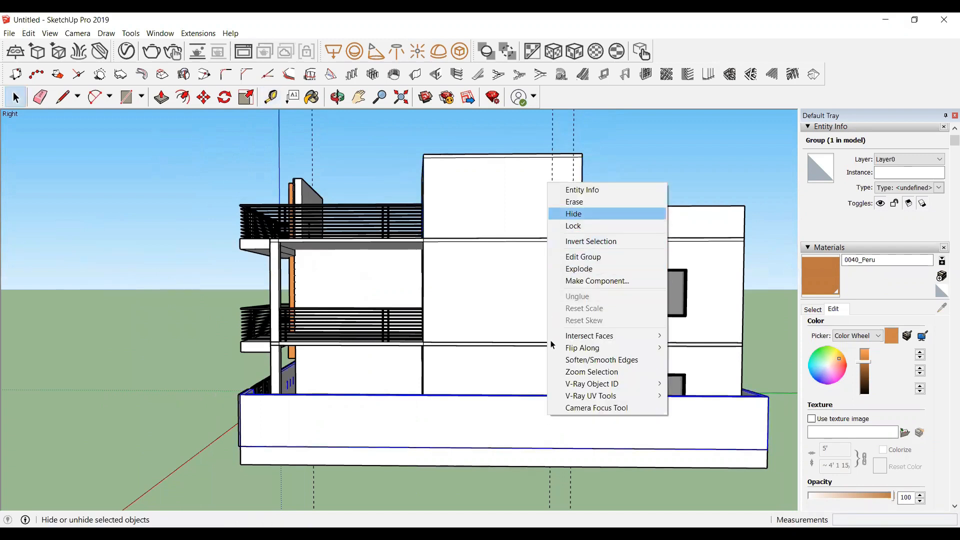
left_click(573, 214)
Step: Add a horizontal guide line about 4' above the base of the ground-floor side wall
scroll(565, 440, "up", 4)
scroll(507, 367, "down", 3)
scroll(573, 460, "up", 5)
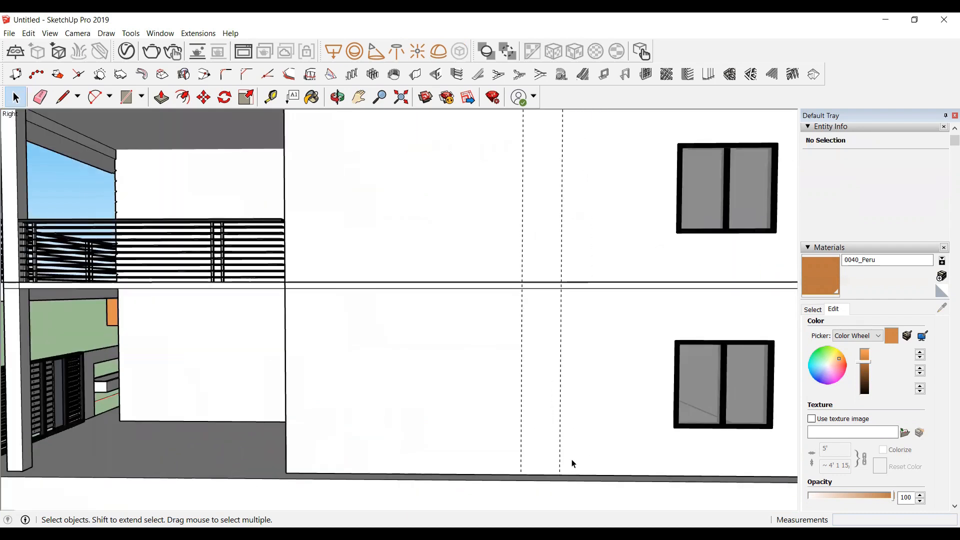
scroll(560, 459, "up", 2)
scroll(560, 459, "down", 1)
scroll(559, 459, "down", 1)
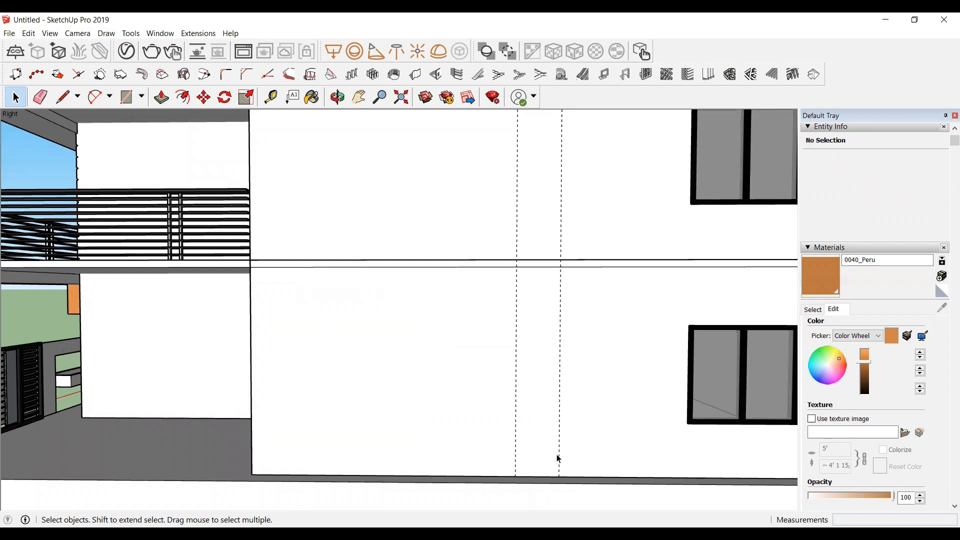
key("t")
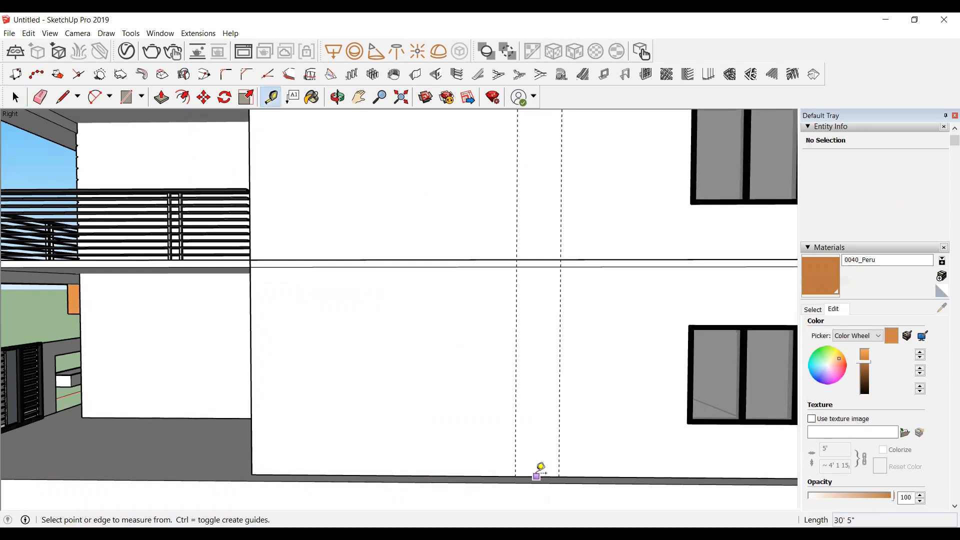
left_click(537, 476)
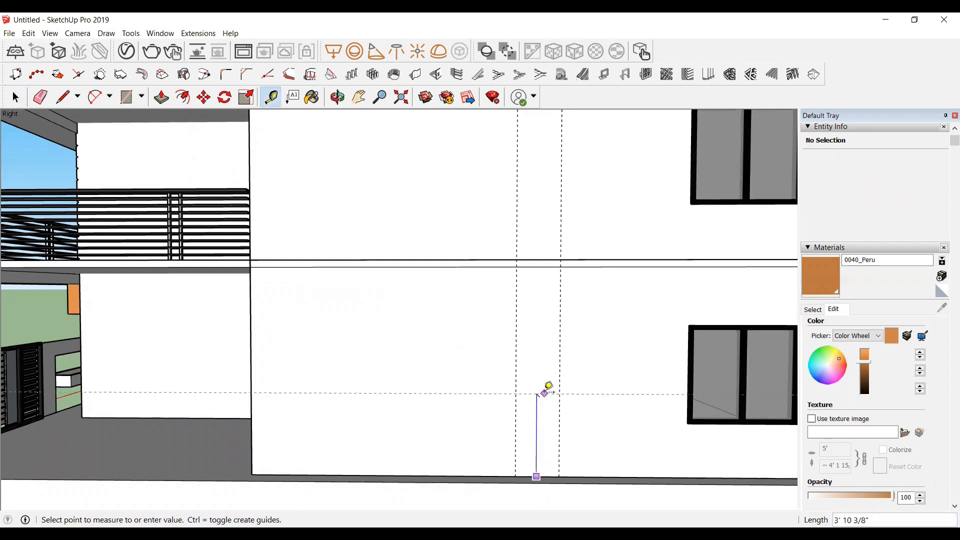
left_click(539, 392)
Step: Add a horizontal guide line a little over 1' below the top of the upper tower wall
scroll(537, 391, "down", 4)
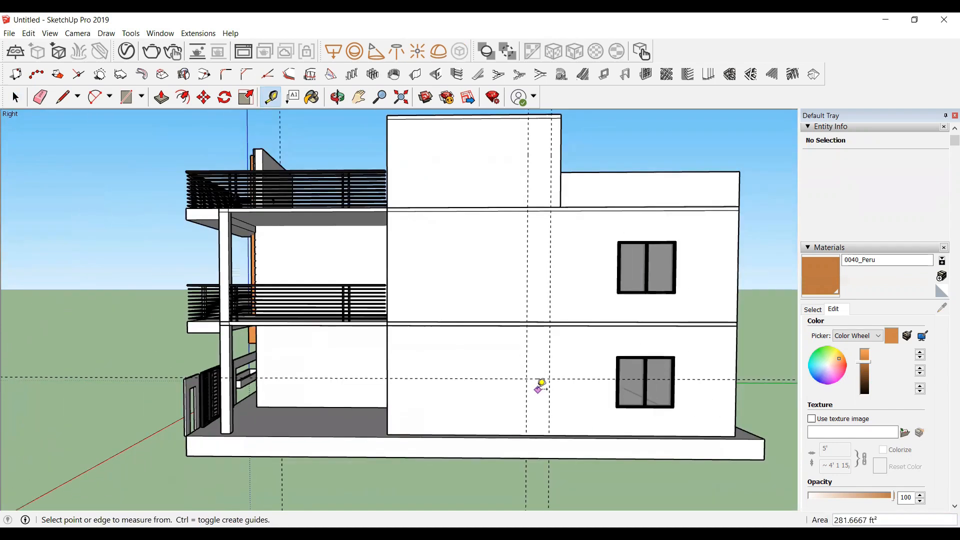
scroll(536, 146, "up", 1)
scroll(533, 128, "down", 1)
scroll(520, 172, "up", 2)
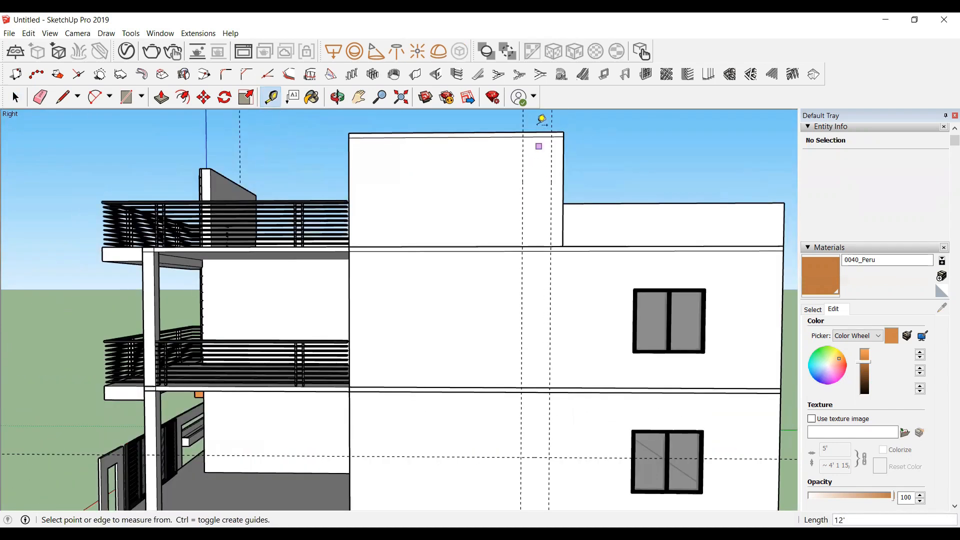
scroll(542, 125, "up", 2)
left_click(537, 132)
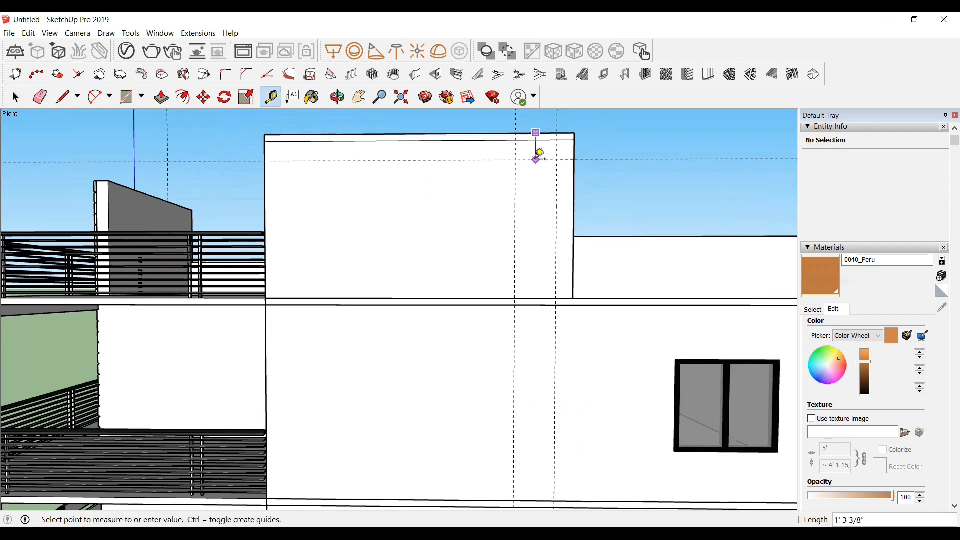
left_click(539, 154)
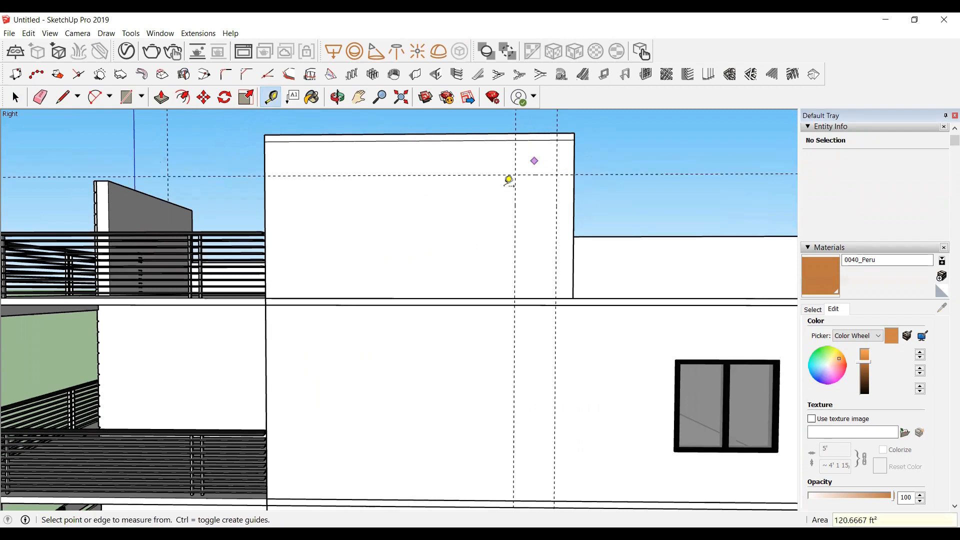
Step: Inside the tower wall group, draw a 2' by 6' rectangle between the vertical guides, from the horizontal guide down to the wall's base
scroll(513, 172, "up", 2)
key("space")
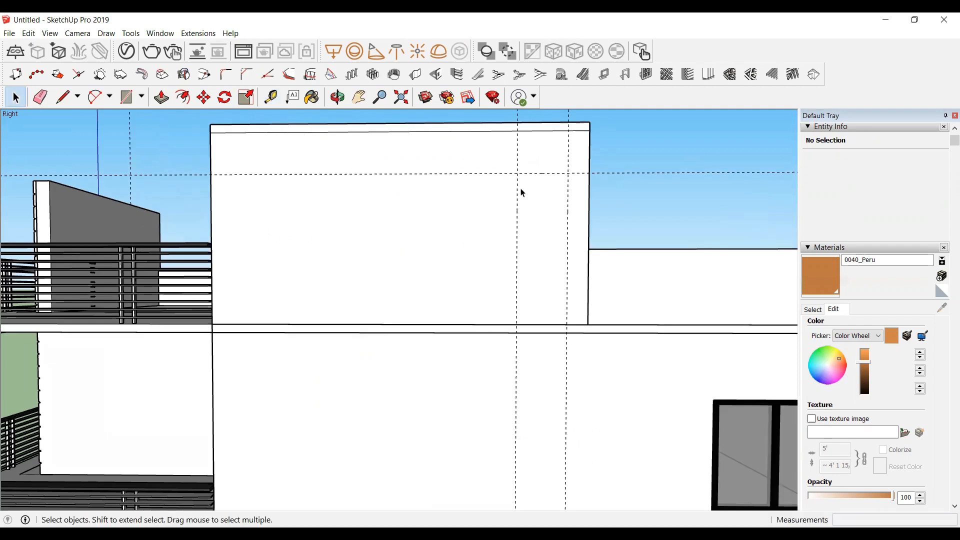
double_click(525, 195)
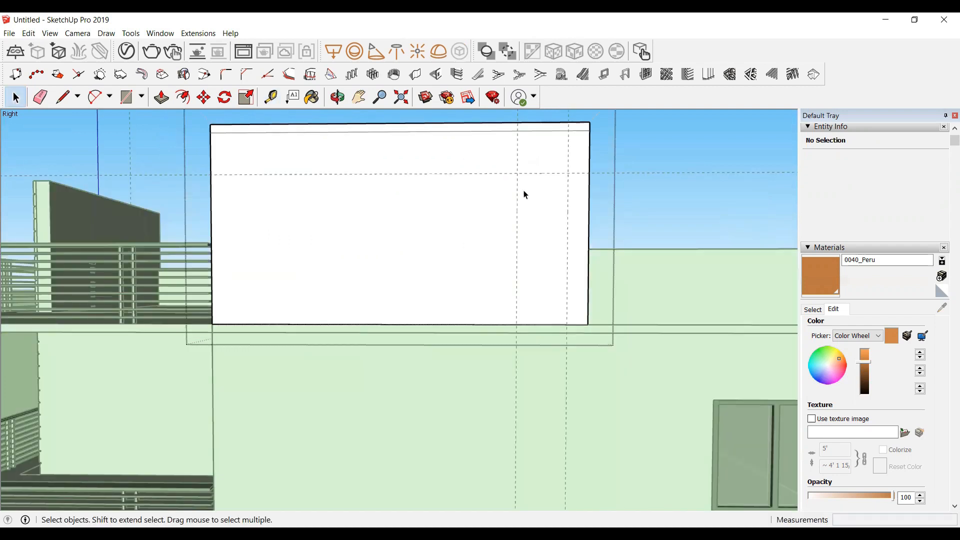
key("r")
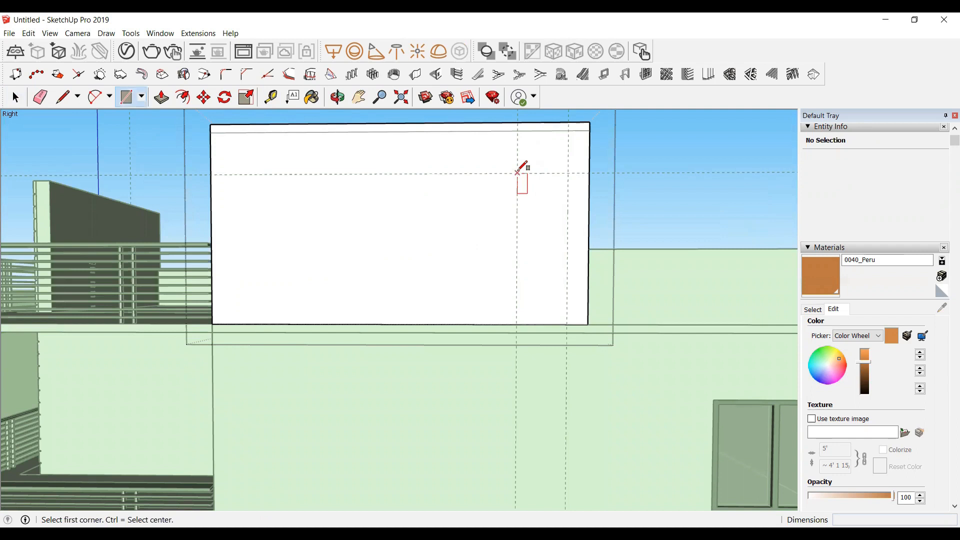
left_click(517, 173)
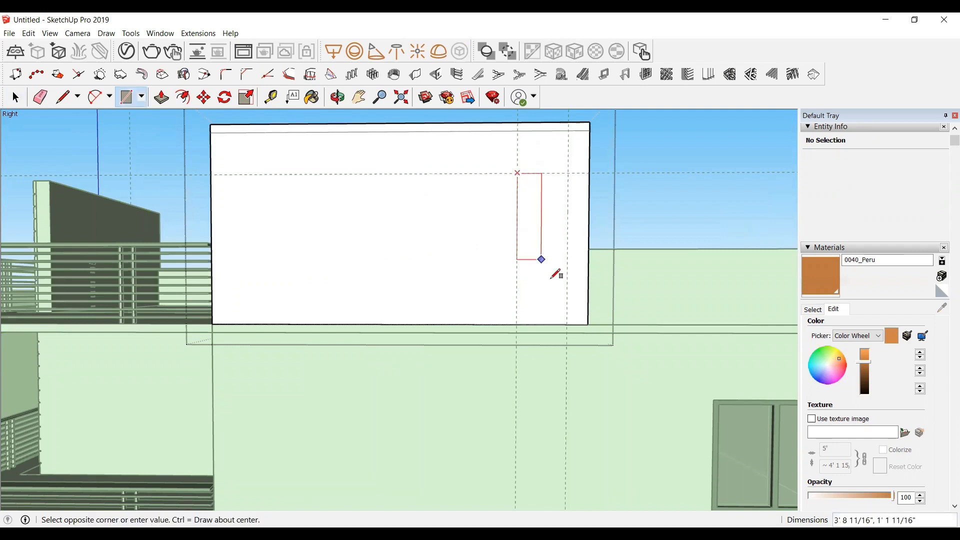
left_click(567, 323)
scroll(522, 227, "down", 5)
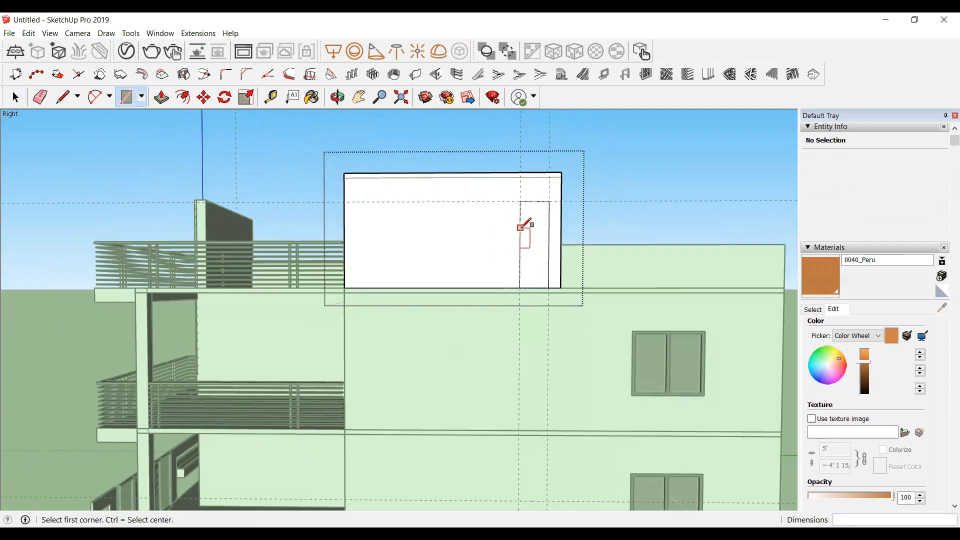
key("space")
scroll(536, 253, "up", 2)
left_click(536, 252)
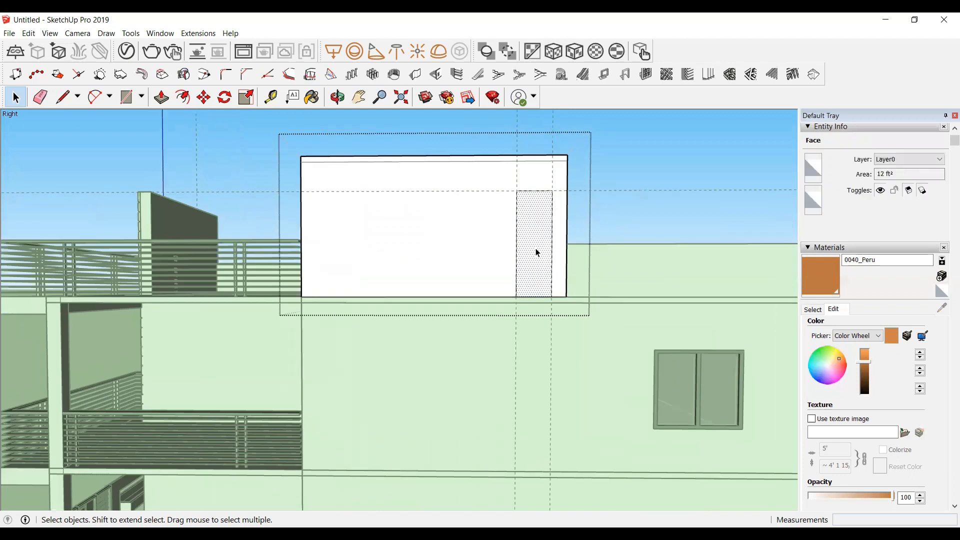
key("p")
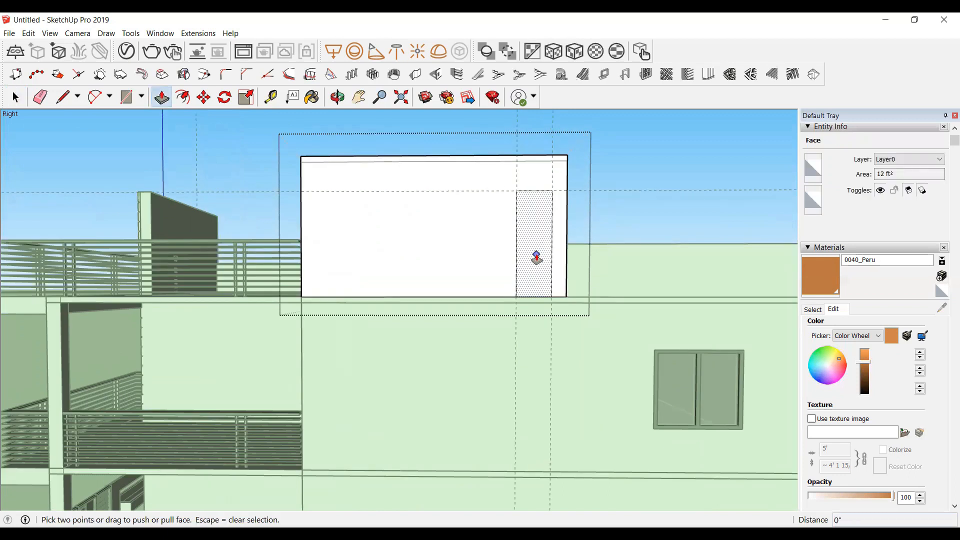
key("Escape")
key("space")
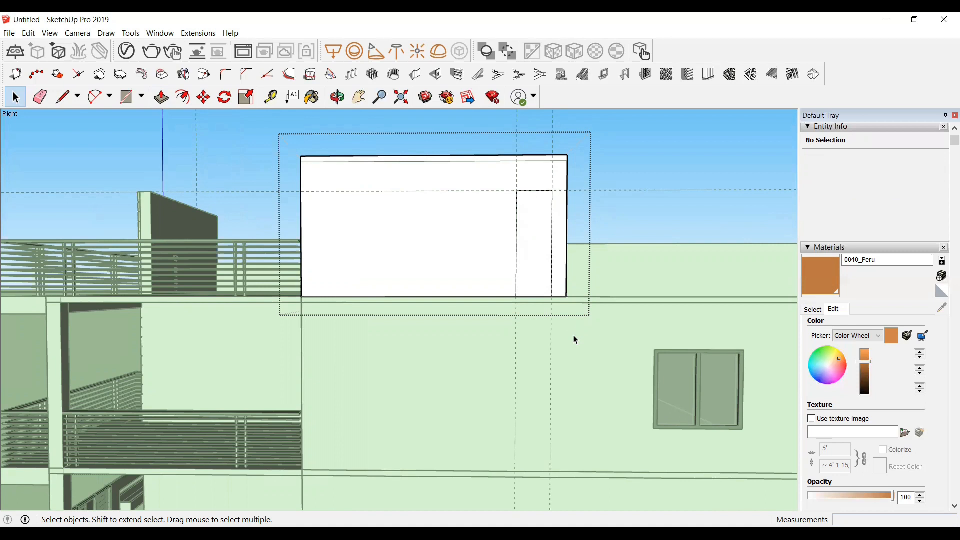
left_click(573, 336)
Step: Inside the first-floor wall group, draw a rectangle about 2' wide spanning the wall's full height between the vertical guides
scroll(516, 261, "down", 2)
scroll(545, 383, "up", 2)
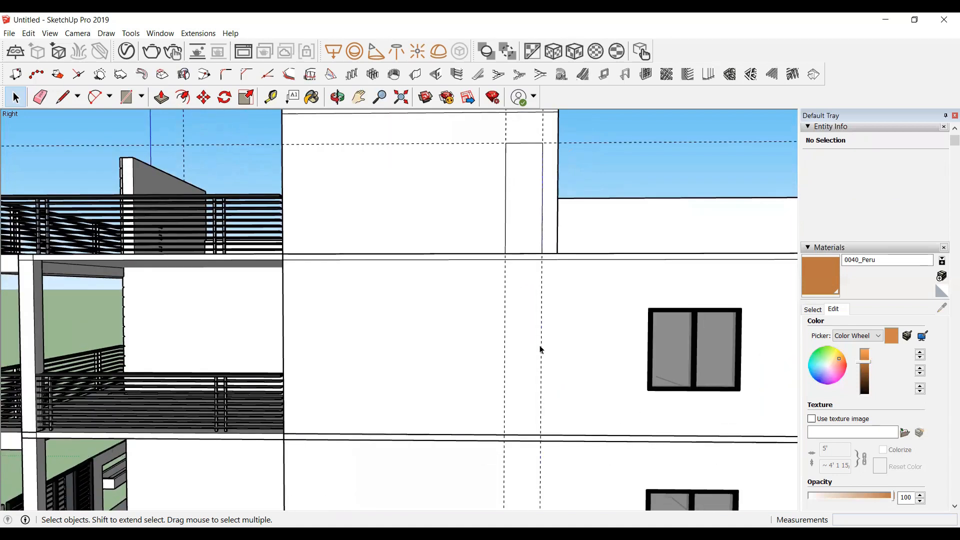
double_click(563, 332)
scroll(564, 333, "up", 2)
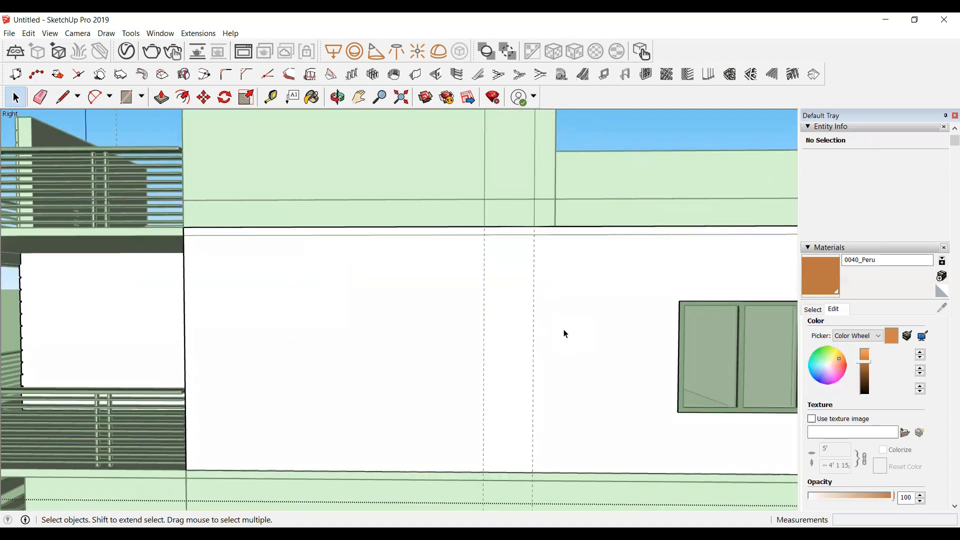
key("r")
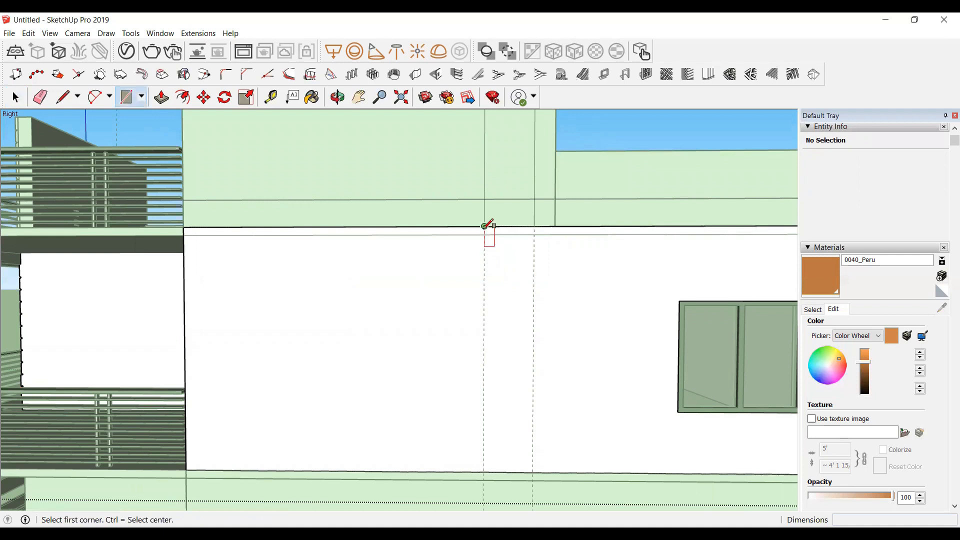
left_click(484, 227)
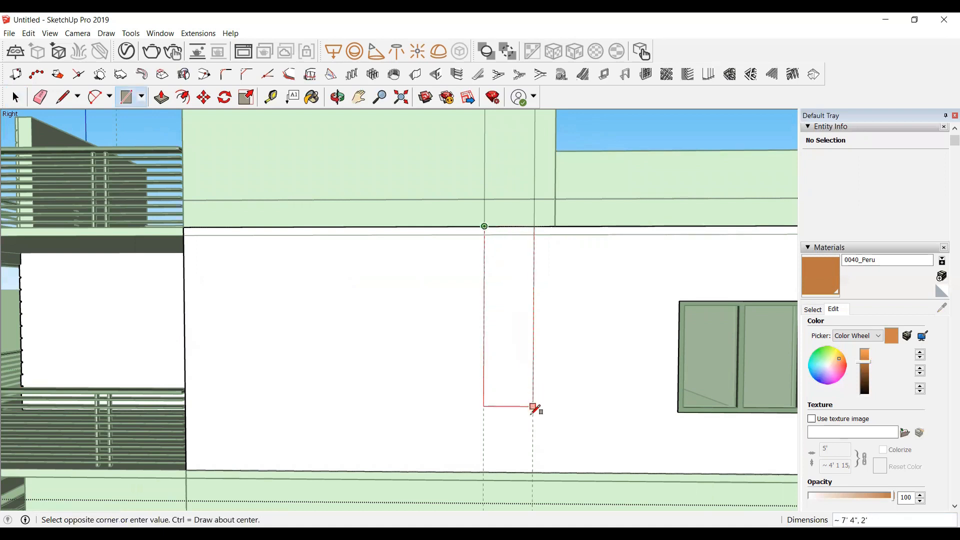
left_click(532, 472)
scroll(405, 216, "down", 6)
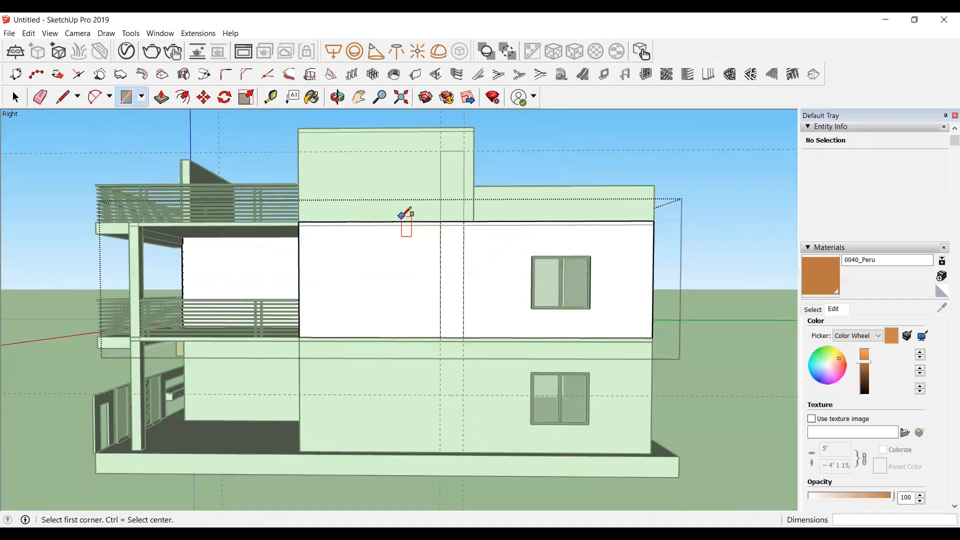
key("space")
scroll(446, 323, "up", 2)
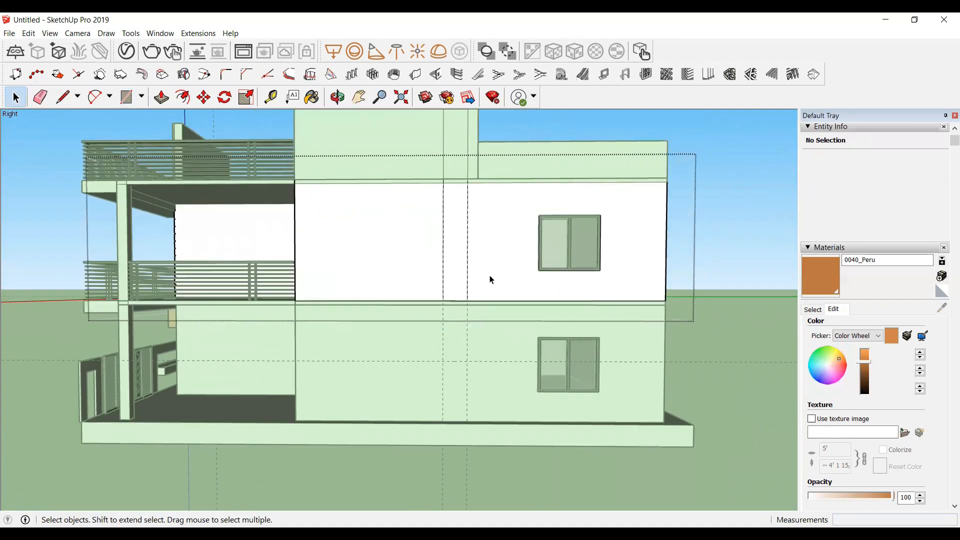
left_click(490, 276)
left_click(459, 347)
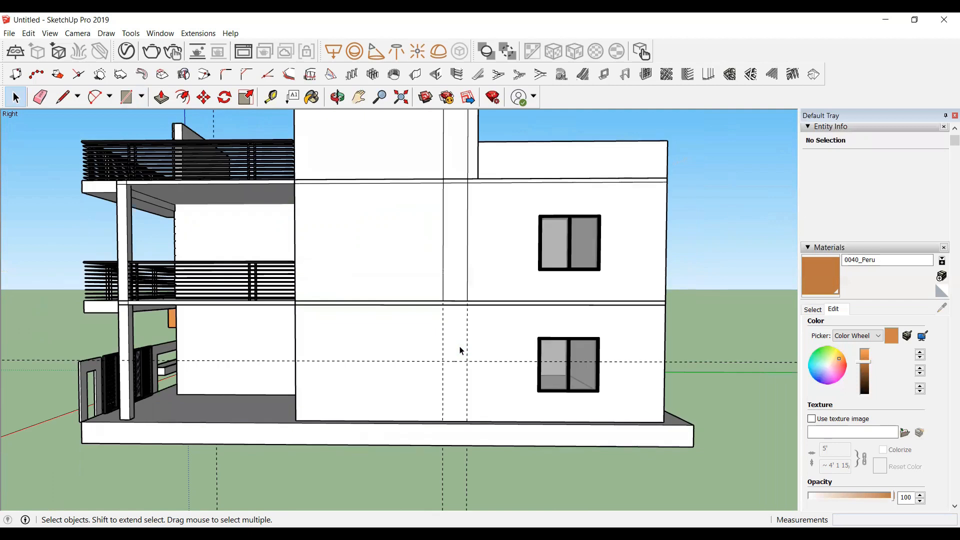
Step: Inside the ground-floor wall group, draw a 2' by 5' rectangle between the guides, from the wall's top down to the horizontal guide
double_click(460, 350)
scroll(464, 352, "up", 2)
key("r")
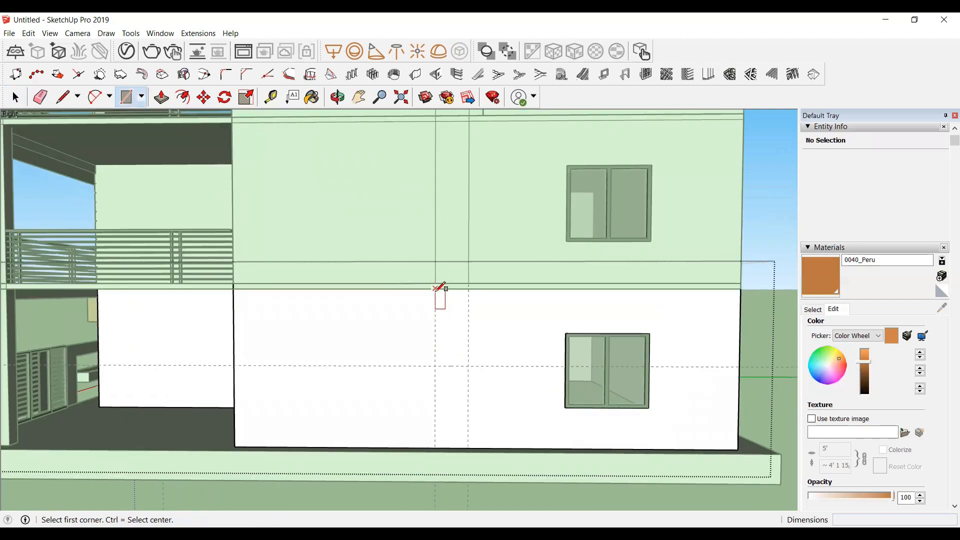
middle_click_drag(464, 363, 411, 367)
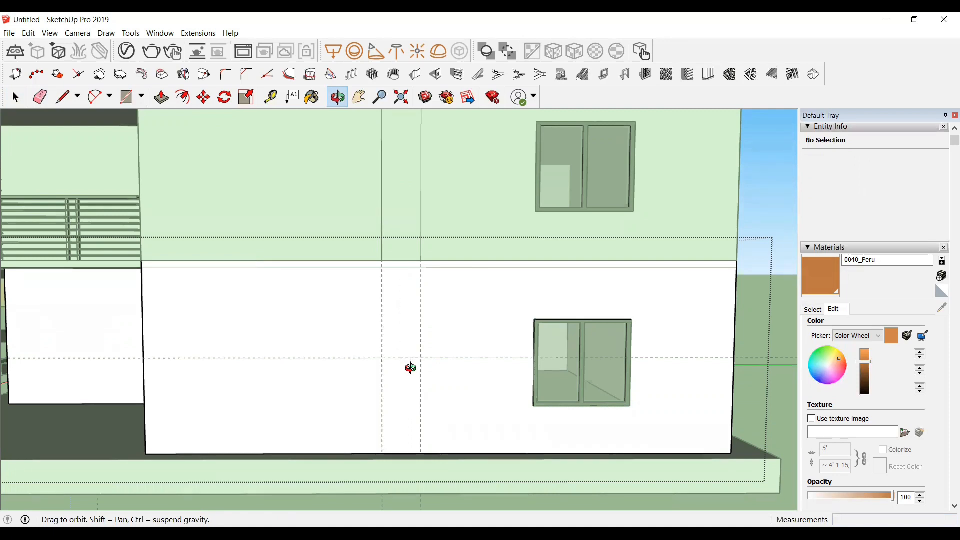
left_click(382, 260)
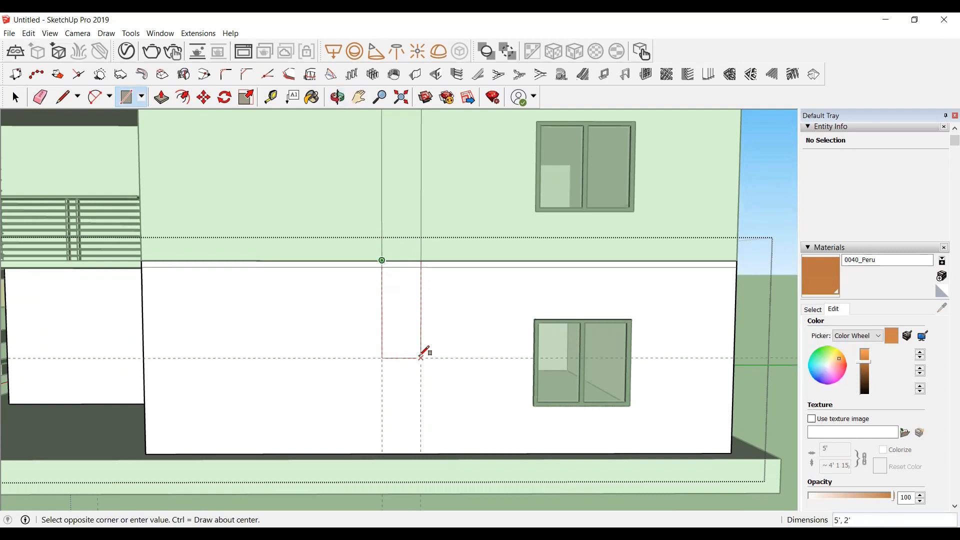
left_click(405, 325)
Step: Push the ground-floor strip rectangle about 8 3/4" into the wall to recess it
key("space")
left_click(403, 322)
key("p")
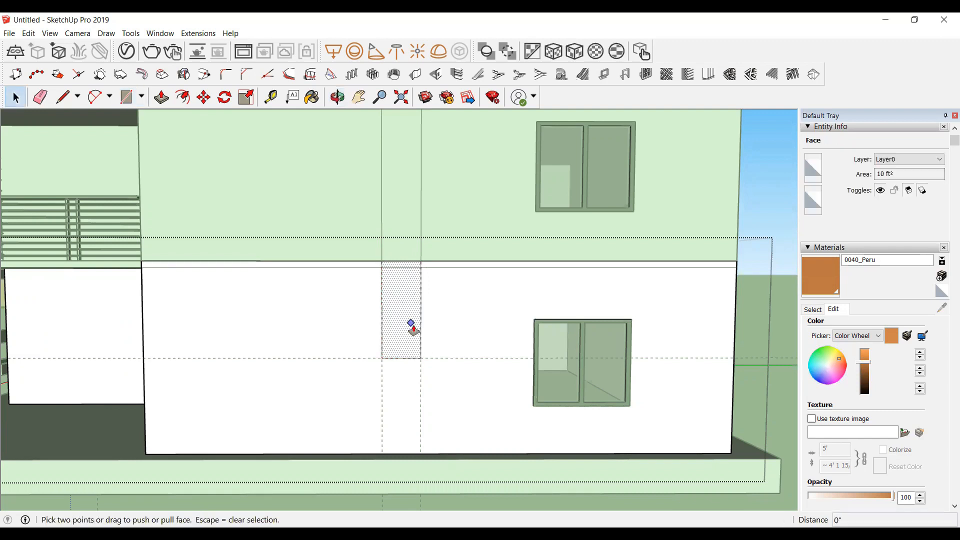
key("space")
scroll(403, 326, "up", 3)
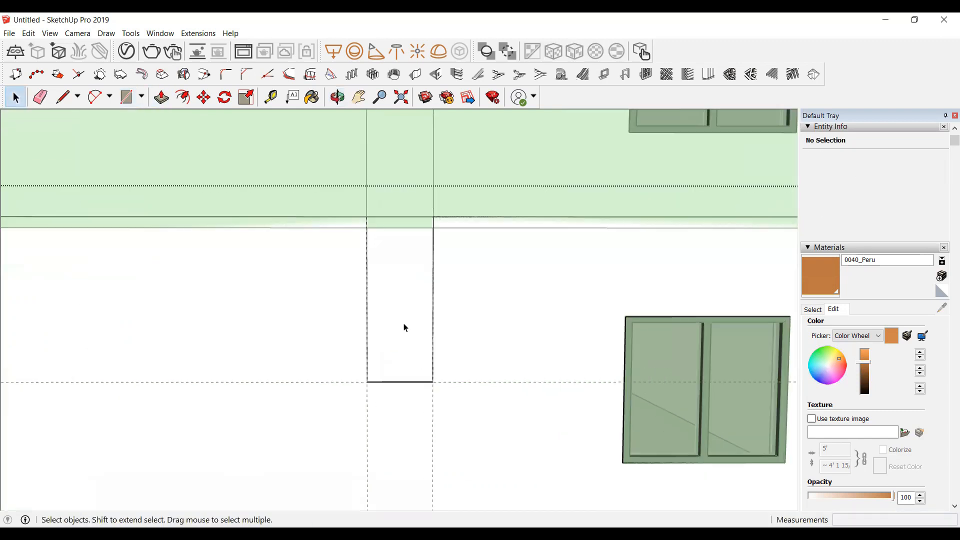
left_click(404, 327)
key("p")
left_click(409, 339)
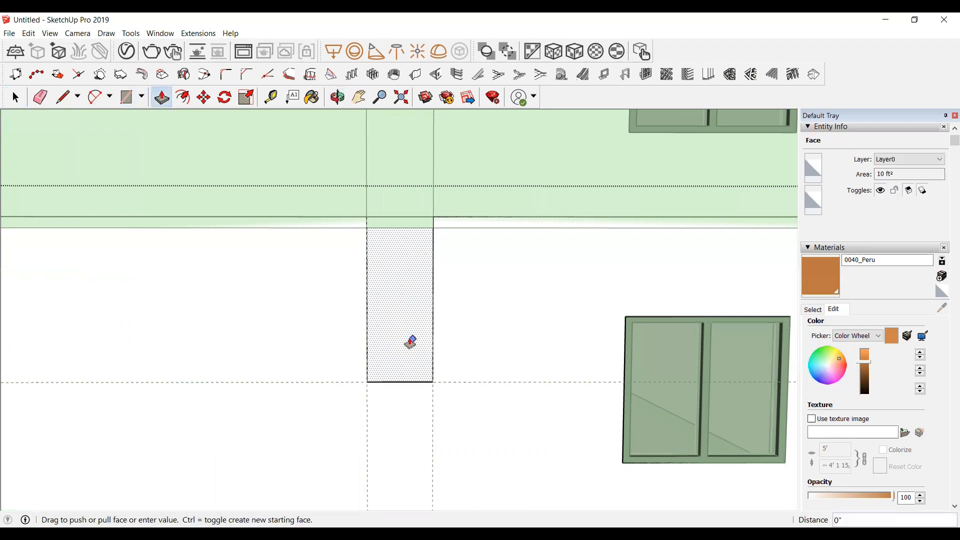
left_click(399, 341)
scroll(399, 341, "down", 5)
key("space")
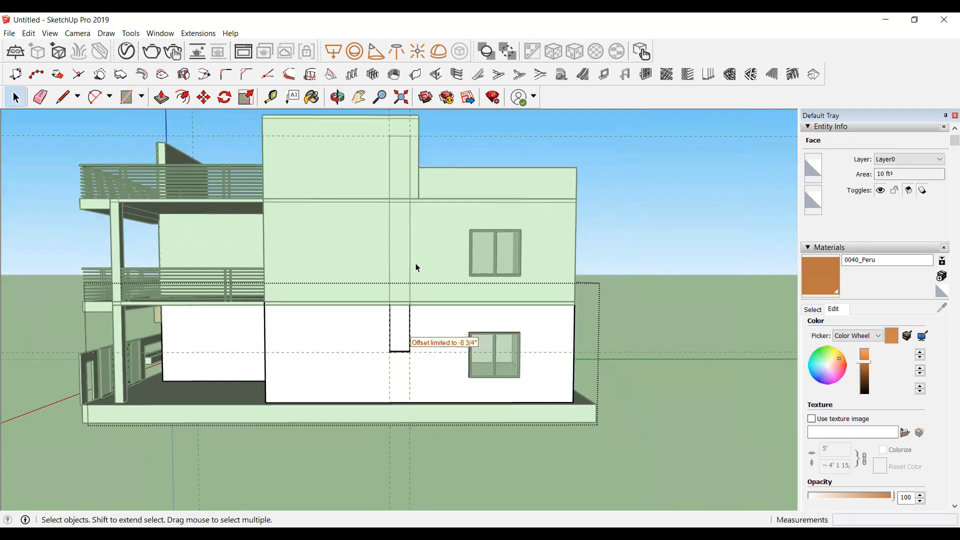
Step: Inside the first-floor wall group, push the strip rectangle 10" into the wall
double_click(416, 263)
scroll(411, 257, "up", 1)
scroll(410, 255, "up", 1)
left_click(399, 264)
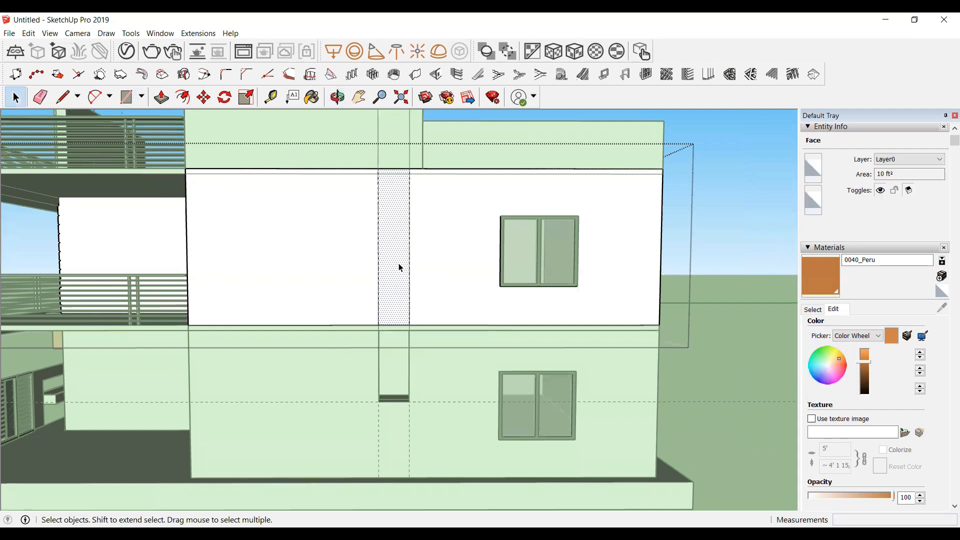
key("p")
left_click(399, 267)
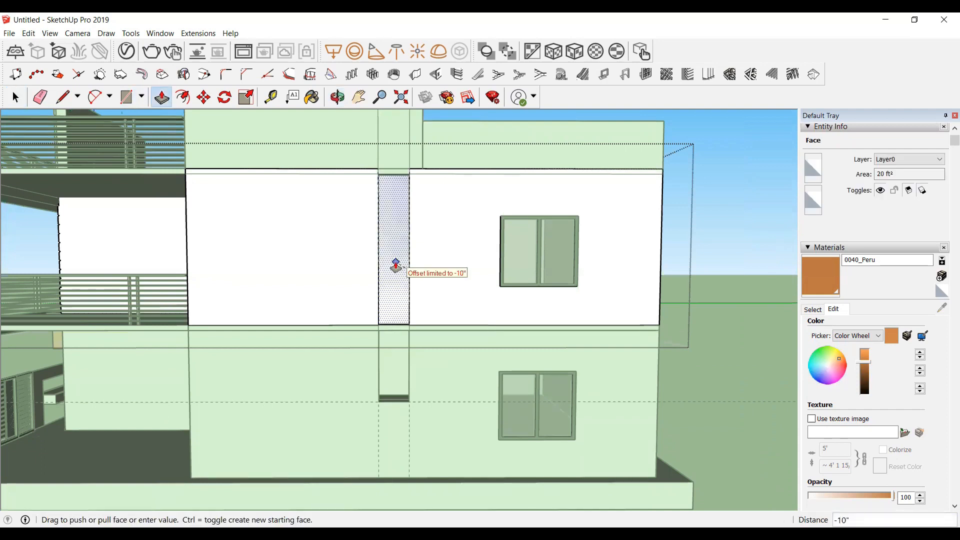
left_click(398, 279)
scroll(394, 255, "down", 3)
scroll(394, 253, "up", 3)
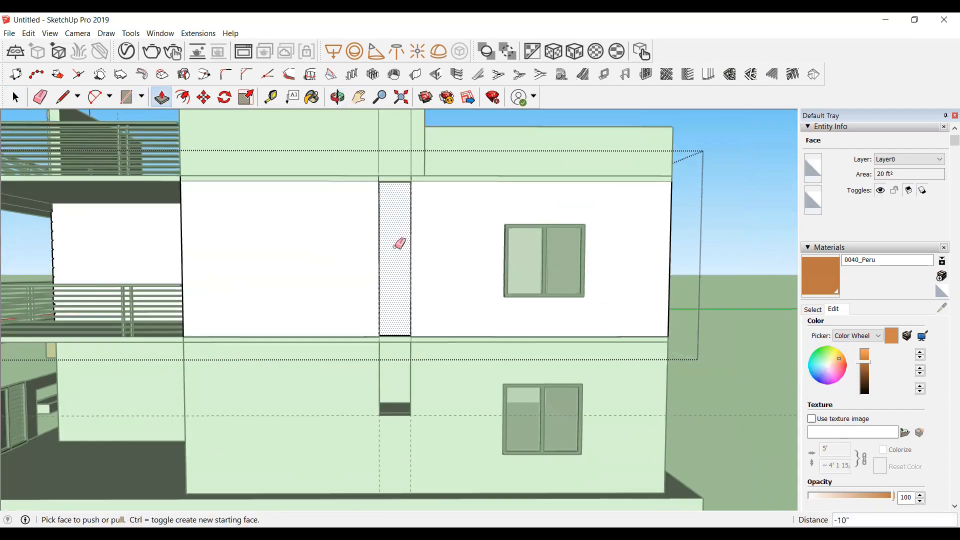
Step: Erase the leftover edge at the base of the first-floor recess
key("e")
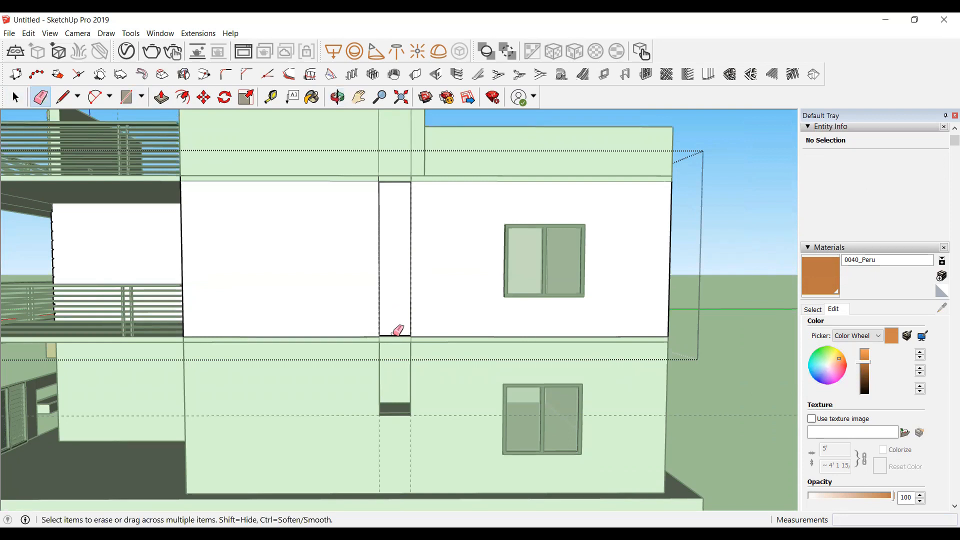
left_click(398, 332)
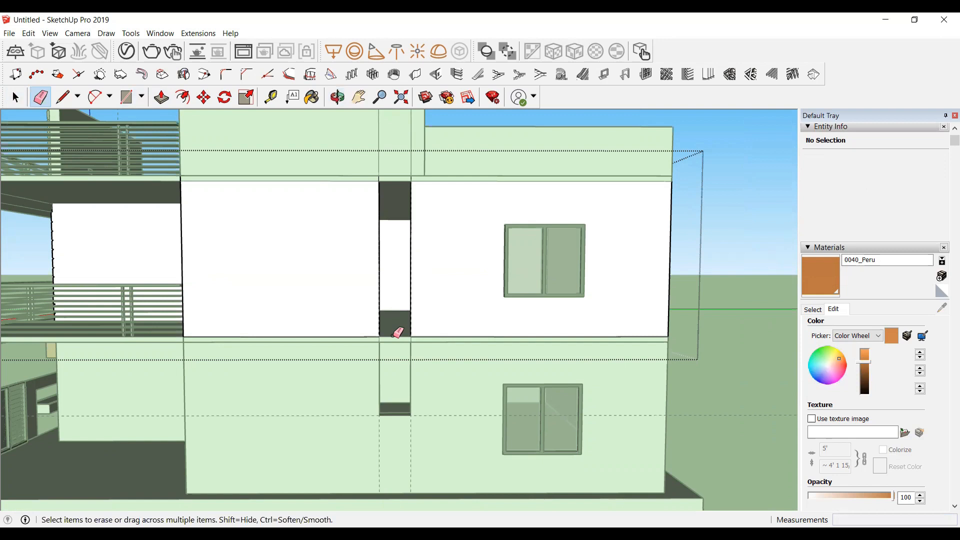
scroll(397, 332, "down", 5)
key("space")
scroll(433, 230, "up", 4)
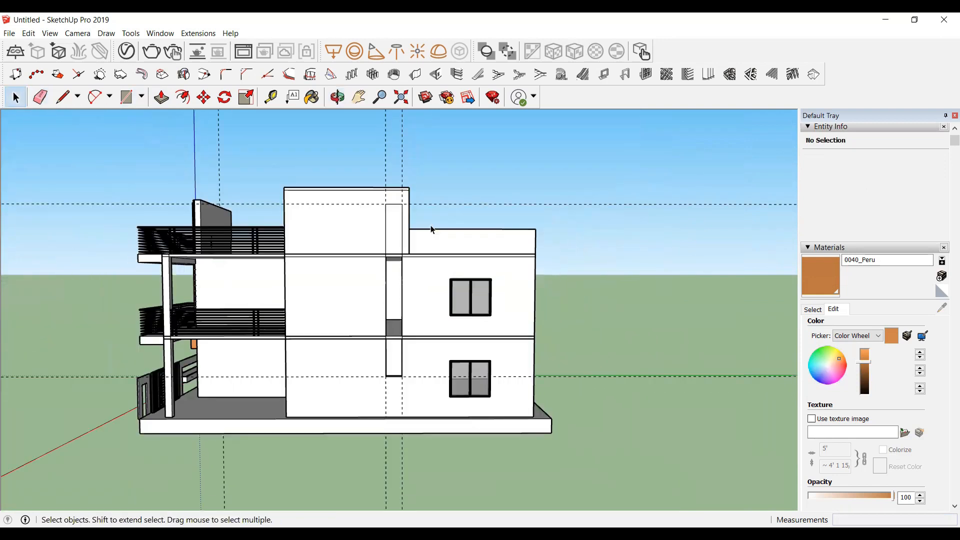
scroll(370, 227, "up", 2)
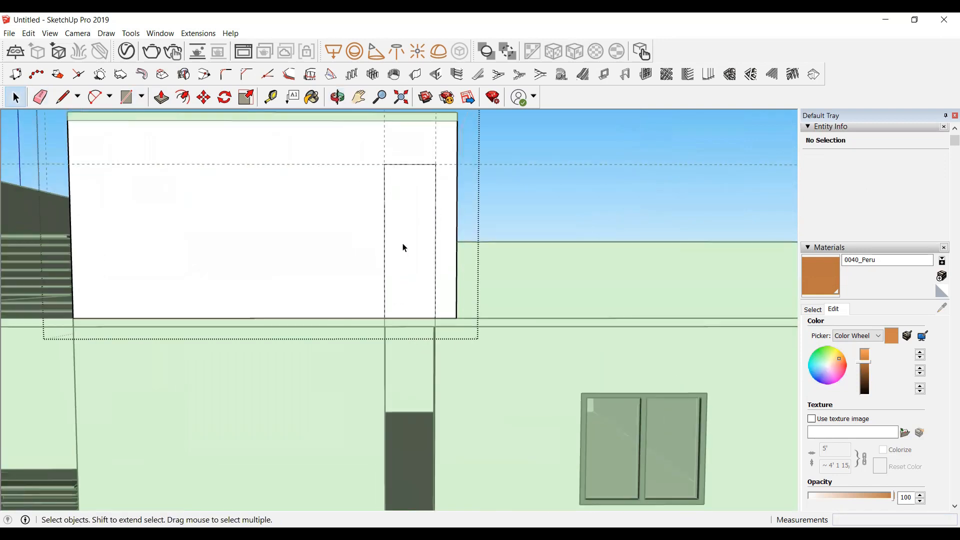
Step: Push the tower wall's strip rectangle inward through the wall to recess it
left_click(403, 249)
key("p")
left_click(411, 255)
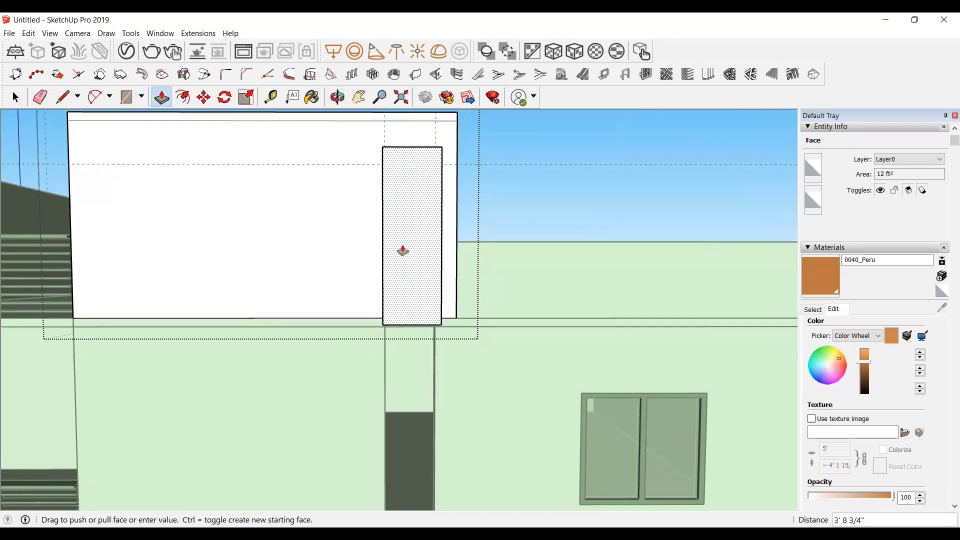
left_click(408, 275)
key("space")
scroll(508, 208, "down", 6)
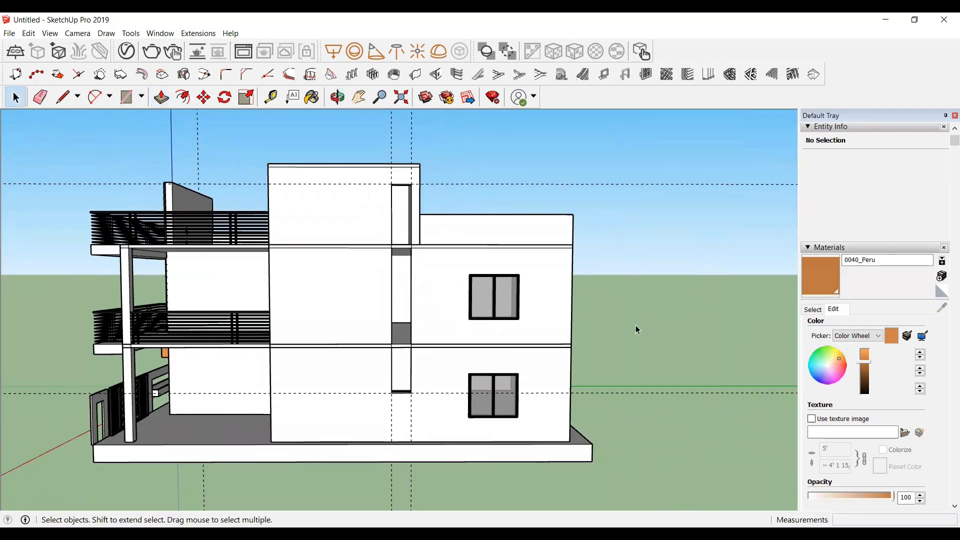
Step: On the floor of the ground-floor recess, draw a 2' by 5" rectangle along its inner edge
left_click(348, 103)
left_click_drag(428, 236, 420, 295)
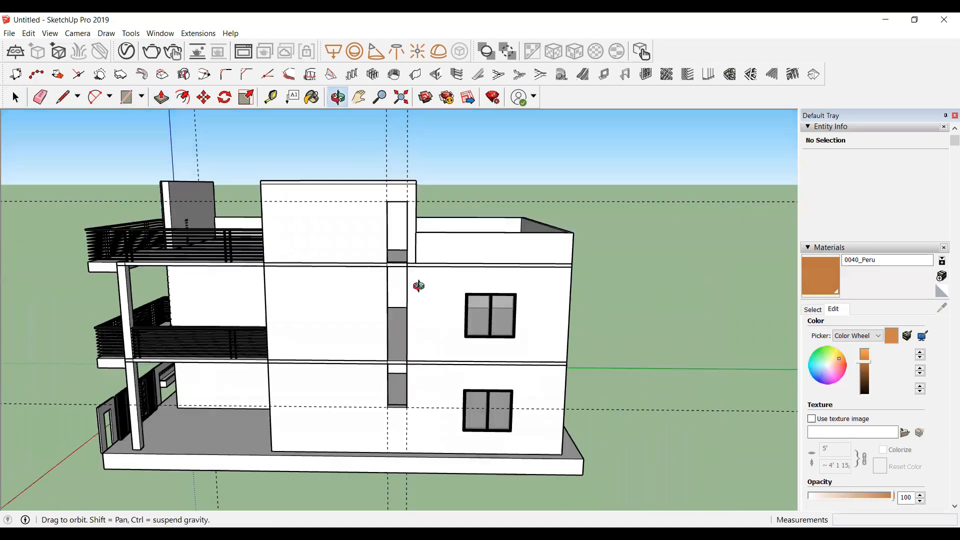
scroll(411, 420, "up", 6)
scroll(415, 433, "up", 8)
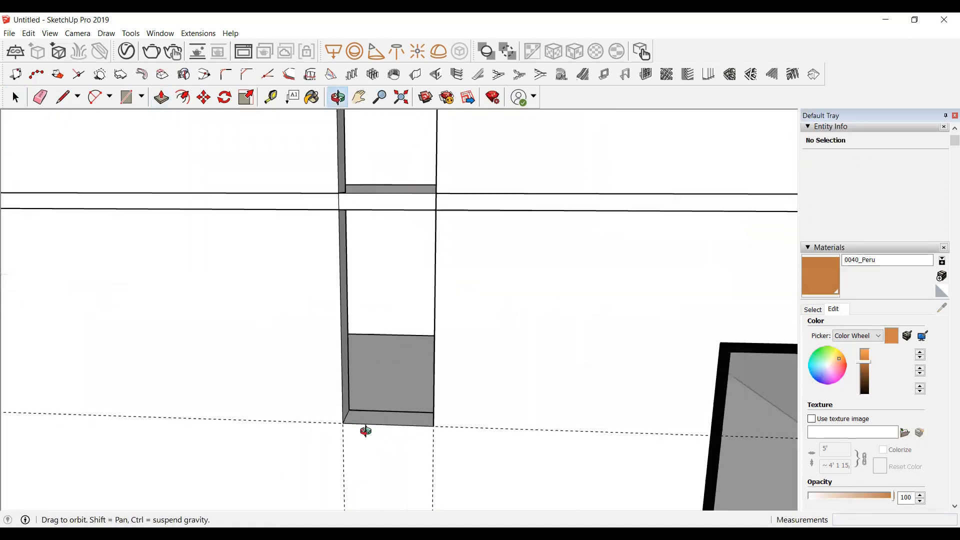
scroll(330, 390, "up", 5)
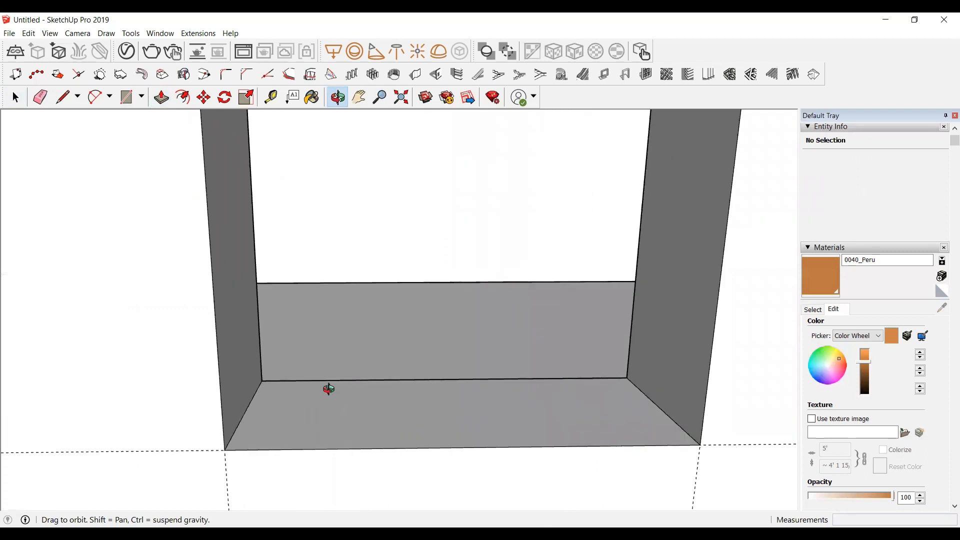
key("r")
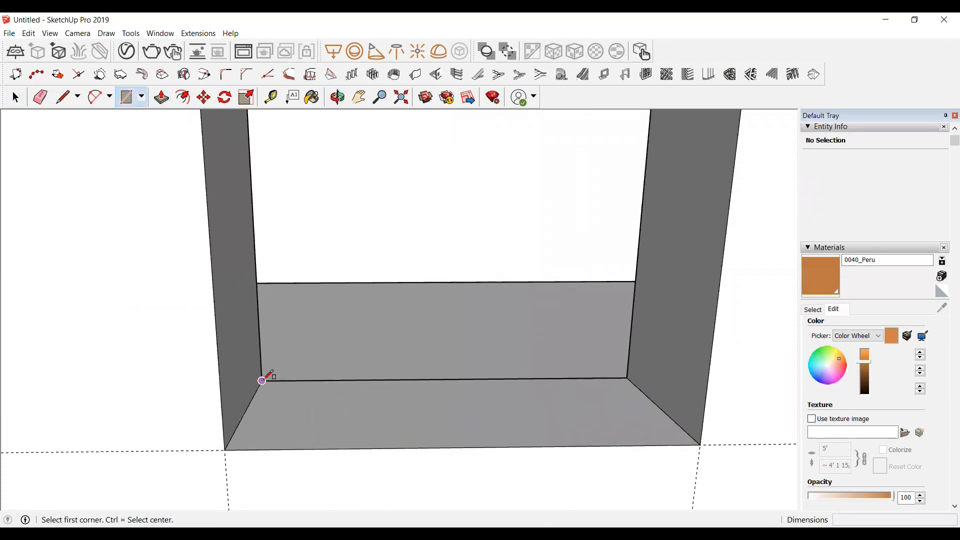
left_click(262, 381)
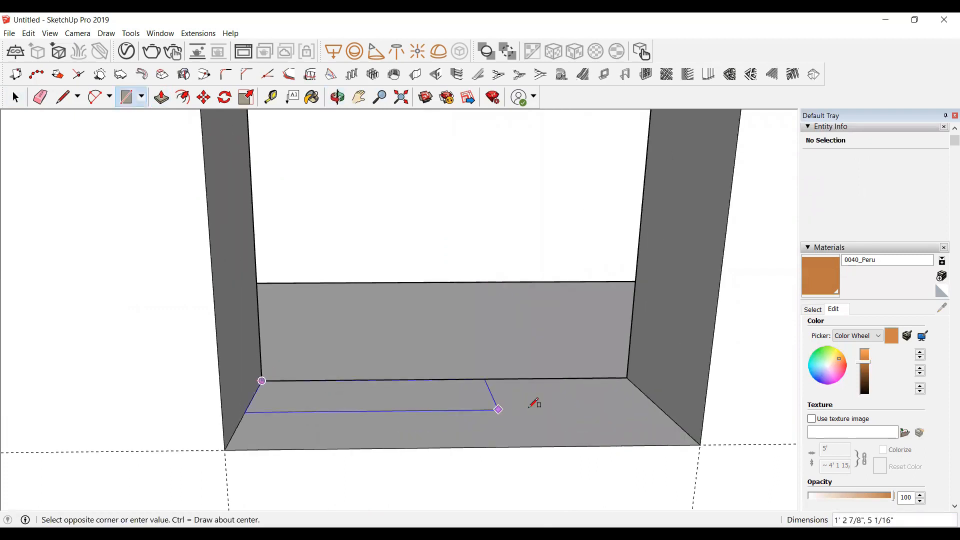
left_click(660, 406)
key("space")
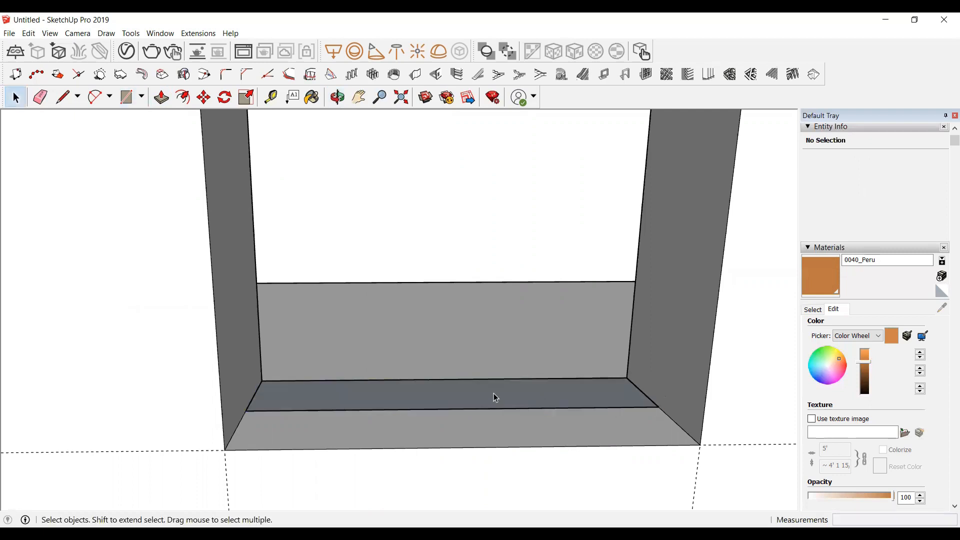
Step: Push the thin rectangle up about 21' to form a panel filling the vertical recess
double_click(490, 395)
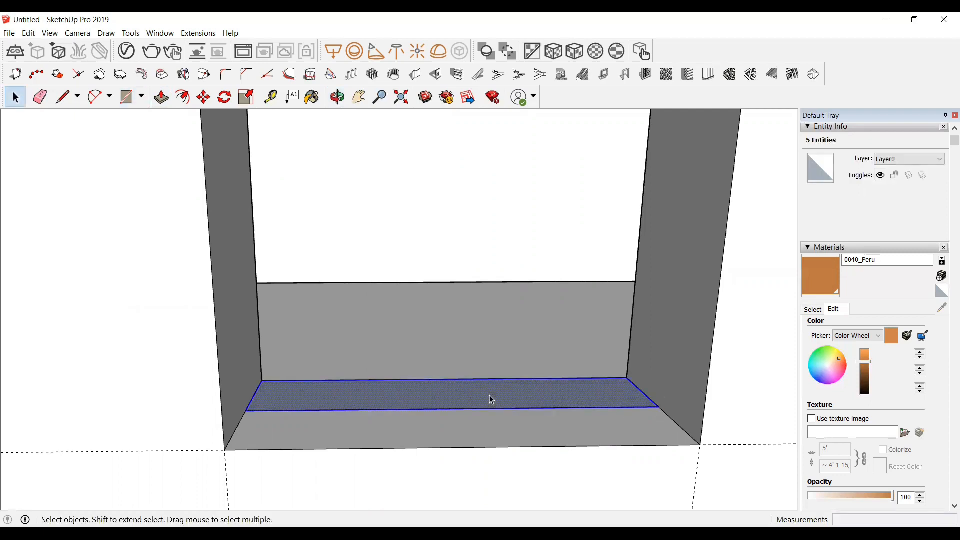
key("p")
left_click(490, 400)
left_click(462, 285)
scroll(473, 375, "down", 10)
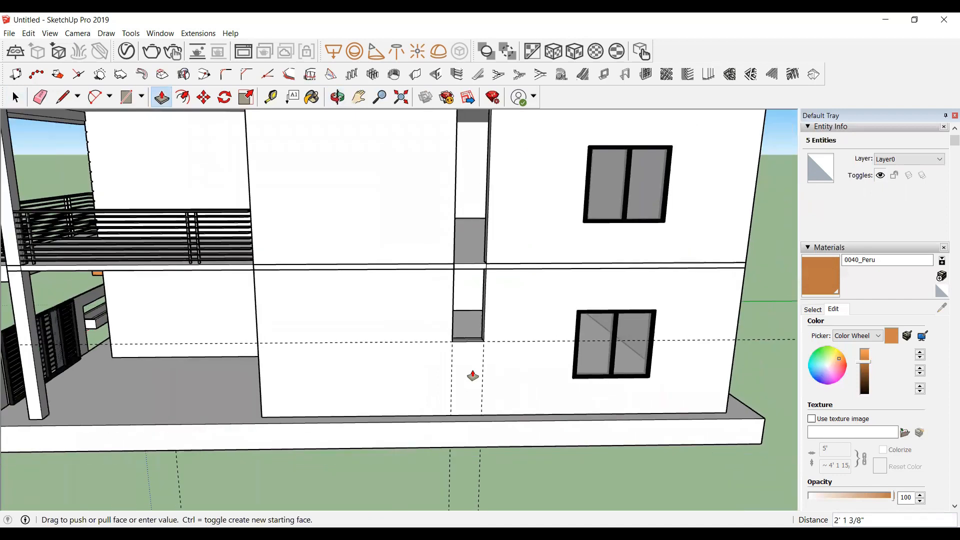
scroll(473, 376, "down", 8)
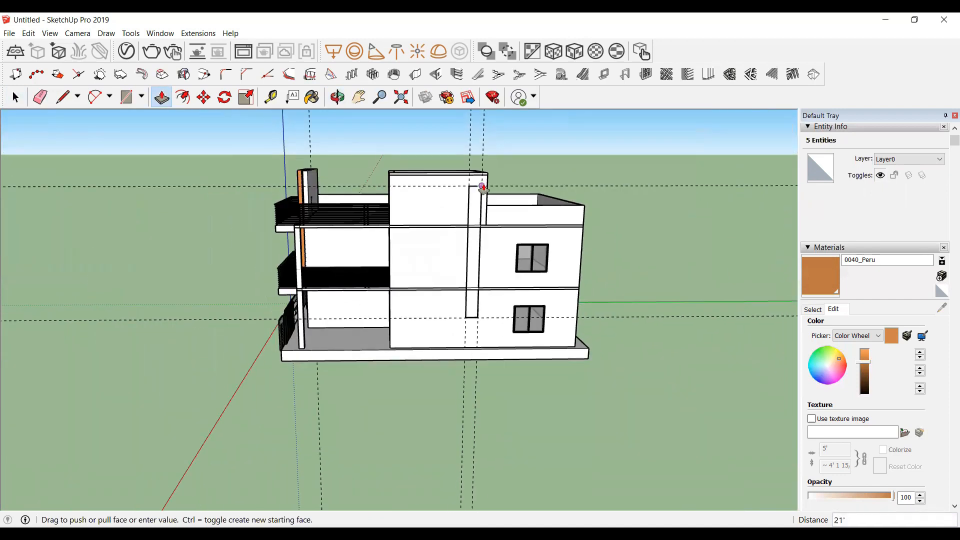
left_click(482, 186)
Step: Apply the Translucent Glass Sky Reflection material from Glass and Mirrors to the panel's face
scroll(480, 295, "up", 8)
middle_click_drag(440, 390, 377, 437)
scroll(377, 400, "down", 8)
key("space")
left_click(373, 300)
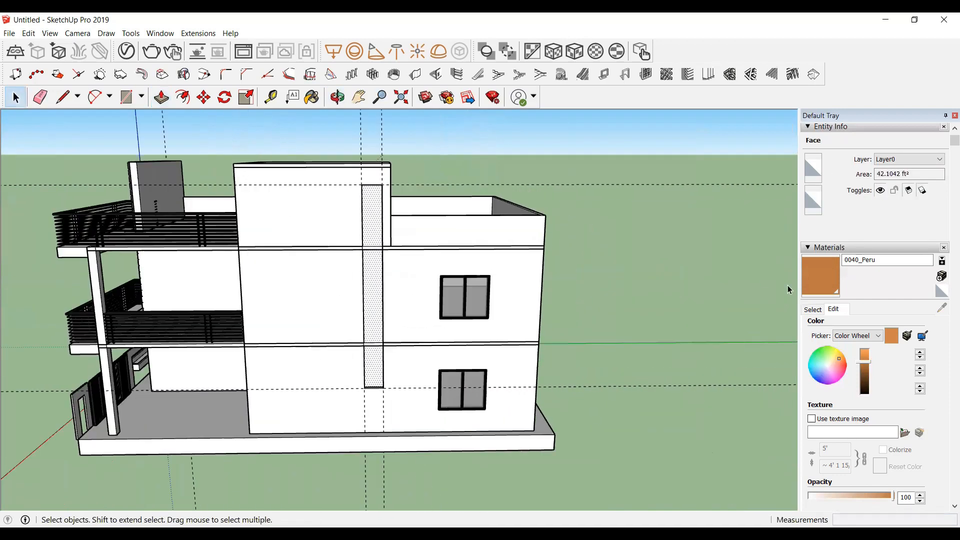
left_click(815, 309)
scroll(915, 355, "down", 5)
scroll(912, 370, "up", 4)
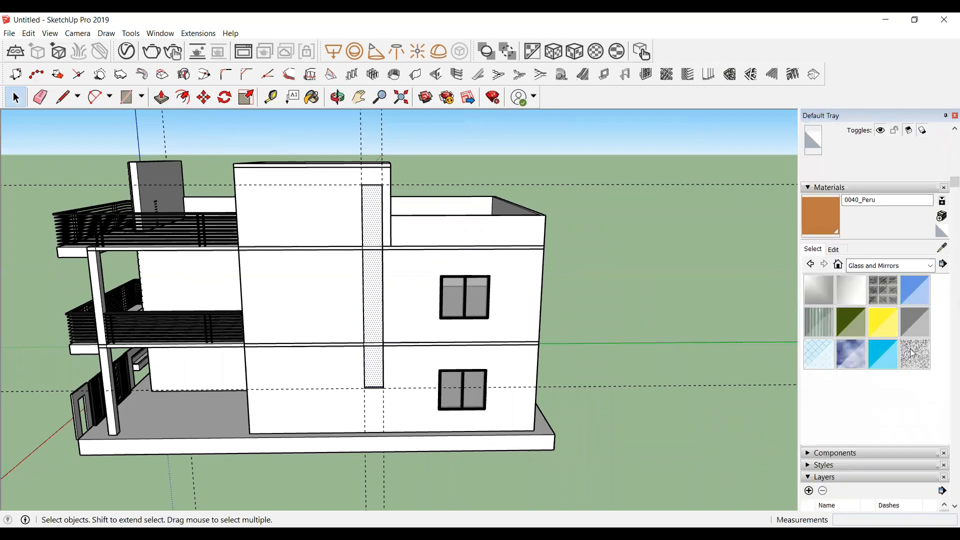
left_click(851, 354)
left_click(372, 300)
key("space")
Step: Examine the reference photo of the finished house facade
scroll(654, 240, "down", 3)
middle_click_drag(390, 219, 492, 210)
scroll(475, 240, "up", 3)
mouse_move(449, 270)
middle_mouse_down()
mouse_move(511, 240)
mouse_move(401, 260)
mouse_move(398, 182)
mouse_move(329, 216)
mouse_move(448, 387)
middle_mouse_up()
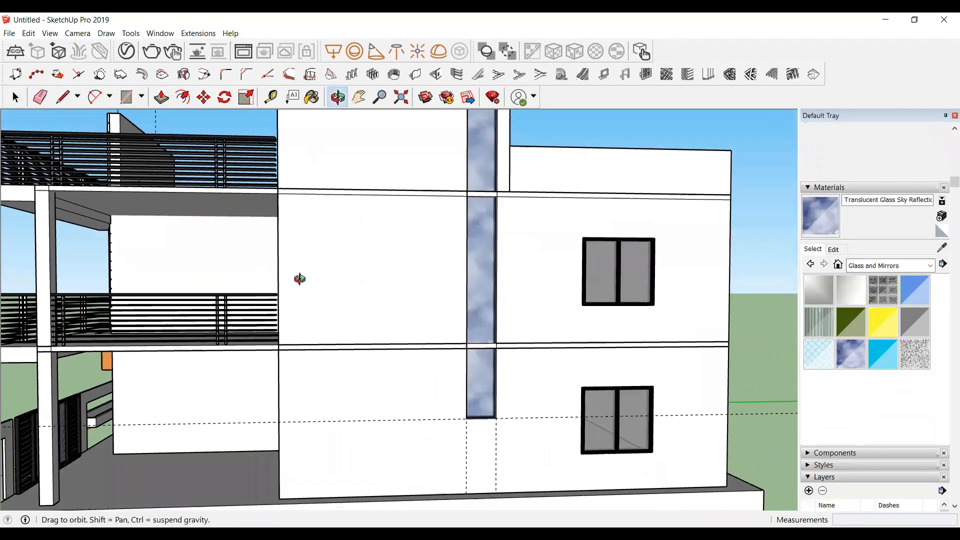
scroll(300, 300, "down", 5)
scroll(310, 335, "up", 4)
scroll(295, 271, "up", 5)
Step: Draw a 15' 1" by 2' rectangle along the top edge of the tower wall
key("r")
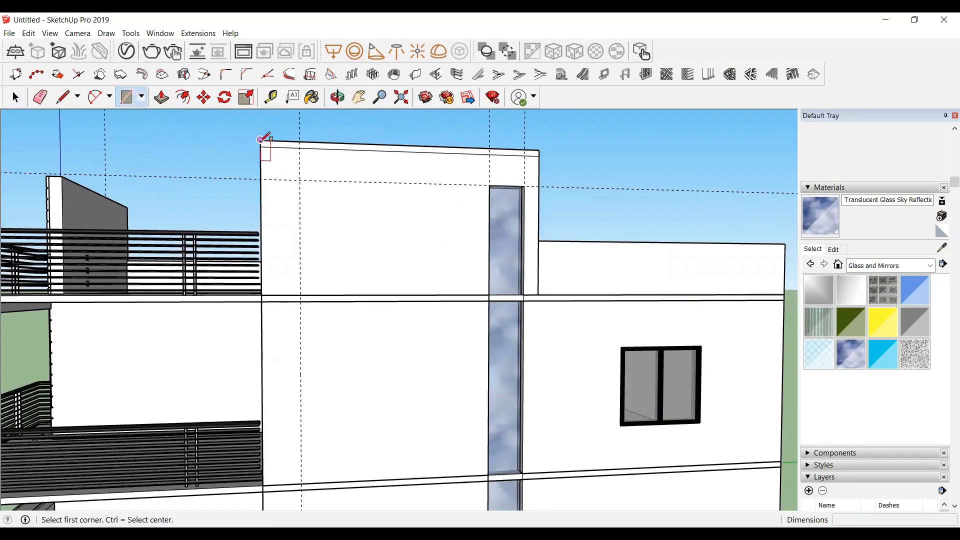
left_click(260, 139)
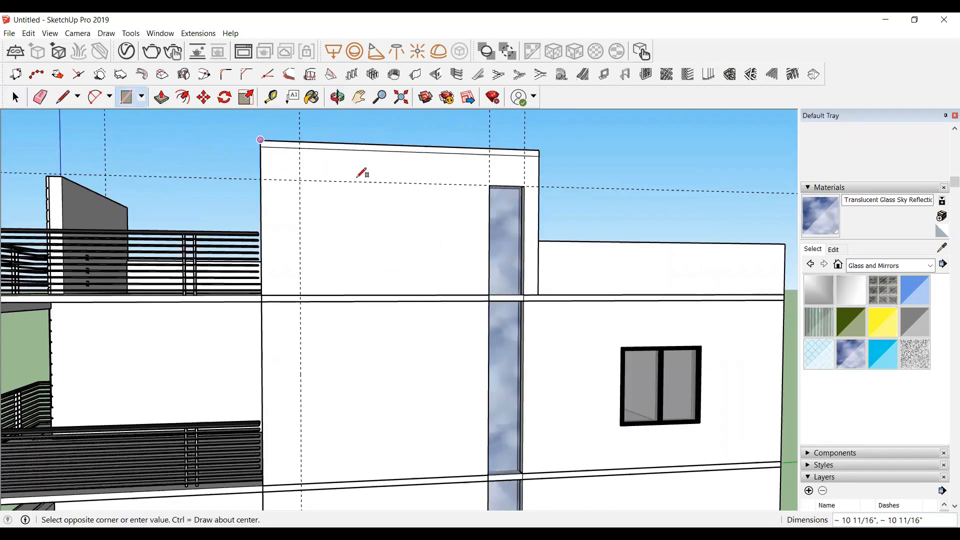
left_click(538, 185)
scroll(513, 176, "down", 2)
key("space")
Step: Make the top band rectangle into a group
left_click(380, 171)
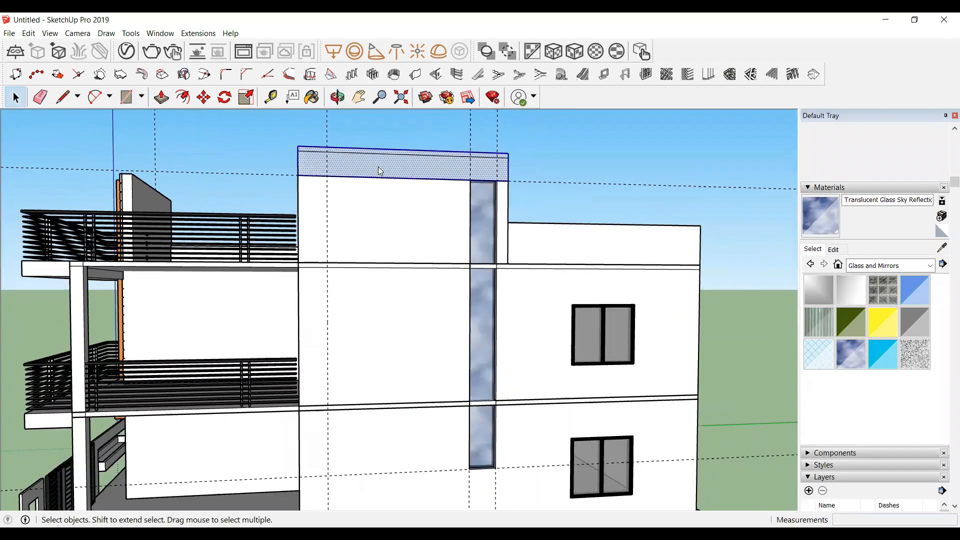
right_click(380, 169)
left_click(413, 265)
left_click(337, 99)
left_click_drag(445, 194, 585, 215)
key("space")
scroll(493, 182, "up", 3)
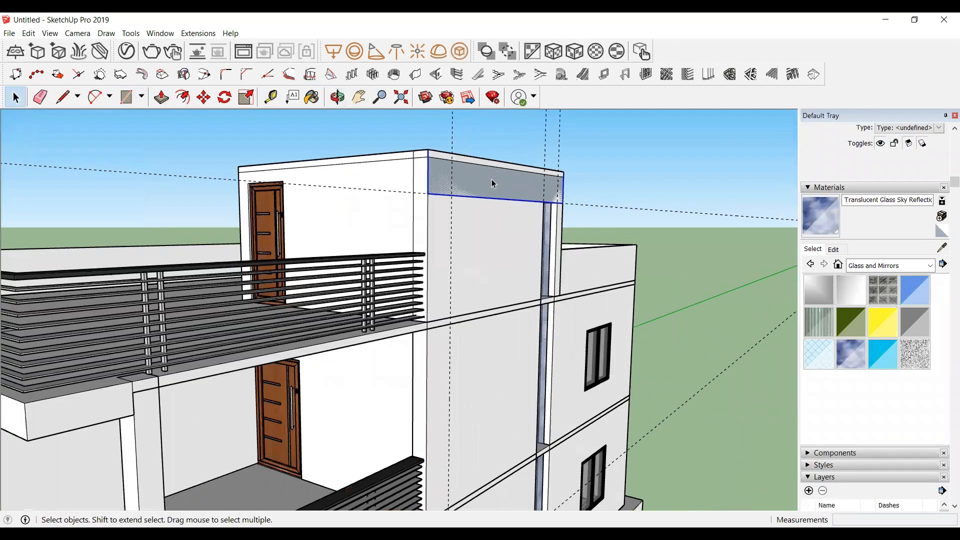
Step: Inside the band group, push the rectangle outward from the wall to form a projecting band
double_click(491, 180)
key("p")
left_click(492, 184)
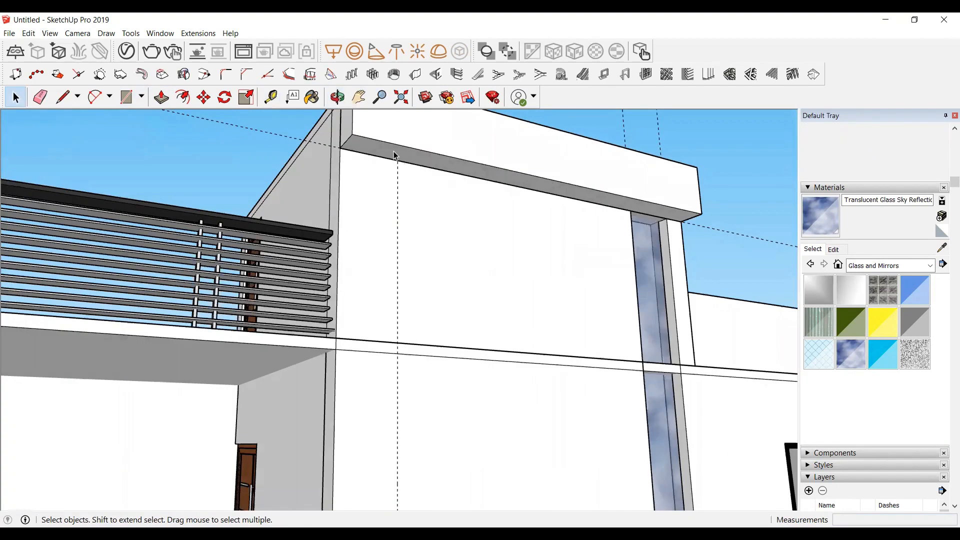
double_click(394, 151)
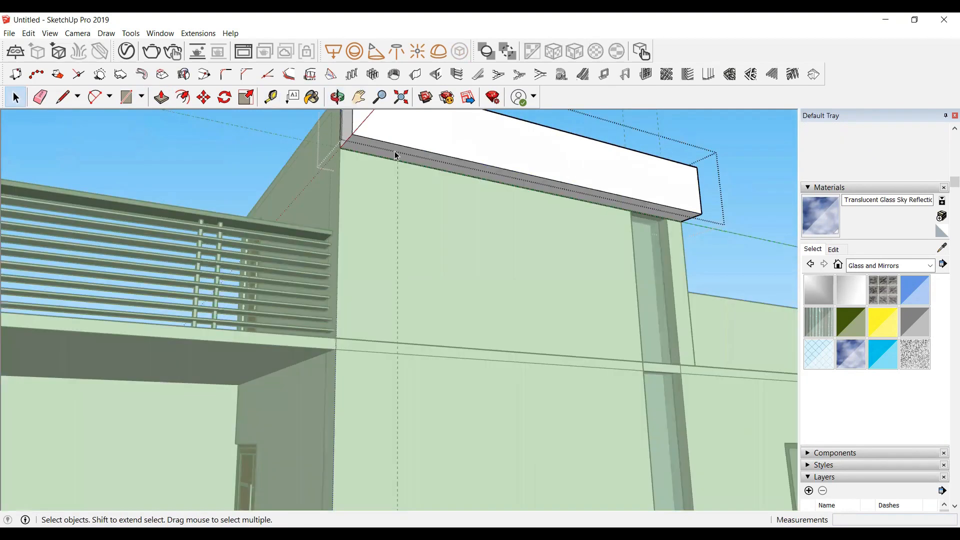
scroll(397, 154, "up", 4)
scroll(400, 196, "down", 1)
Step: Push the band's end face down about 25' 10 3/4" to the base, forming an L-shaped frame
left_click(379, 164)
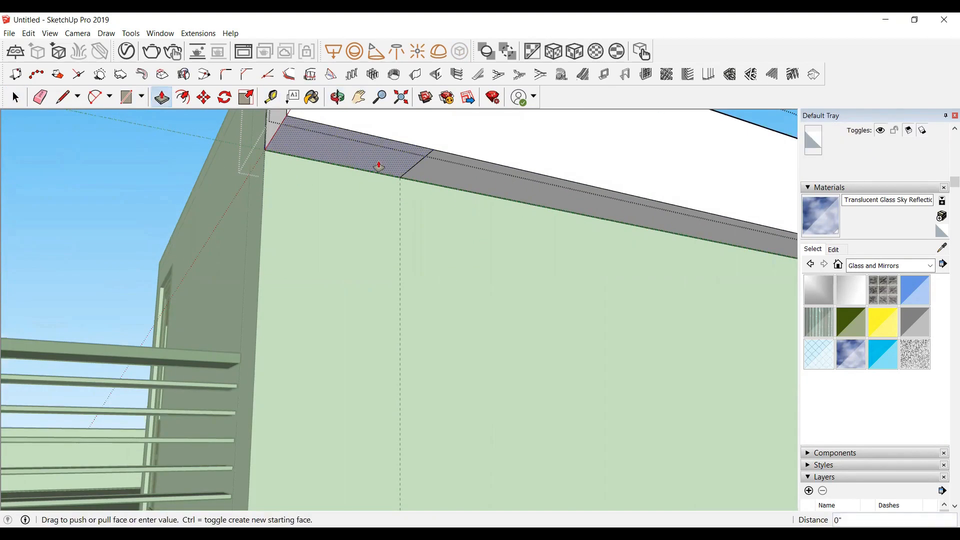
scroll(359, 206, "down", 5)
scroll(358, 204, "down", 7)
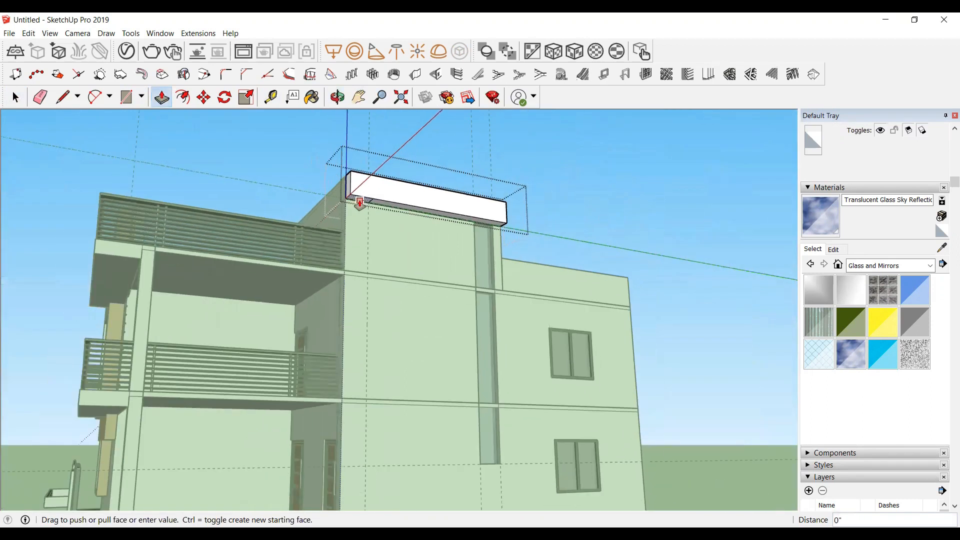
scroll(365, 358, "up", 3)
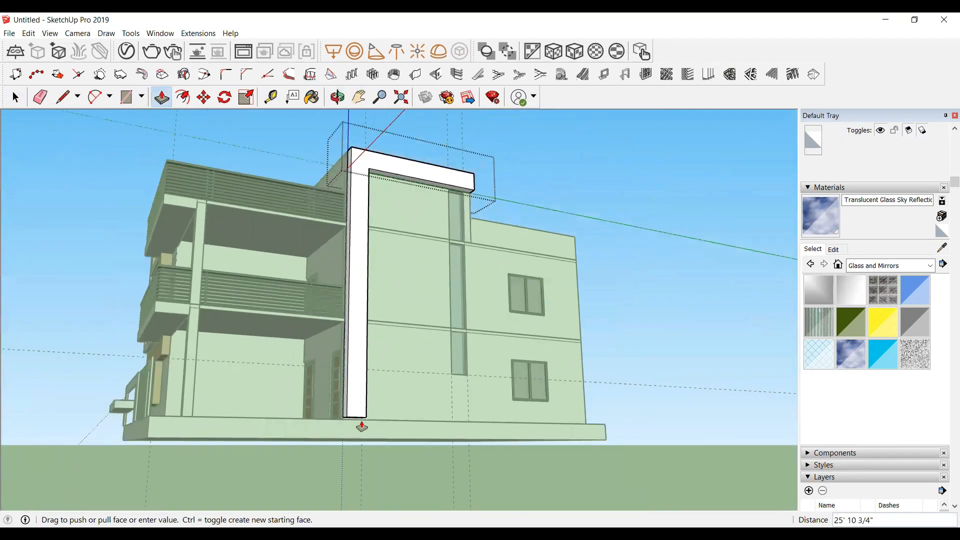
left_click(350, 422)
key("space")
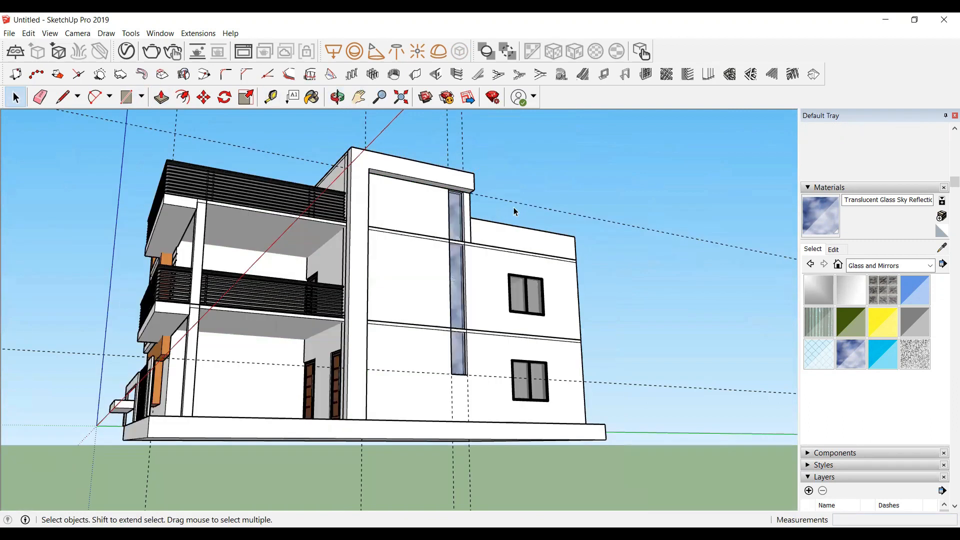
Step: Draw a small rectangle under the right end of the top band and push it down about 26' to the base, forming the frame's right leg
scroll(480, 195, "up", 6)
scroll(456, 180, "up", 6)
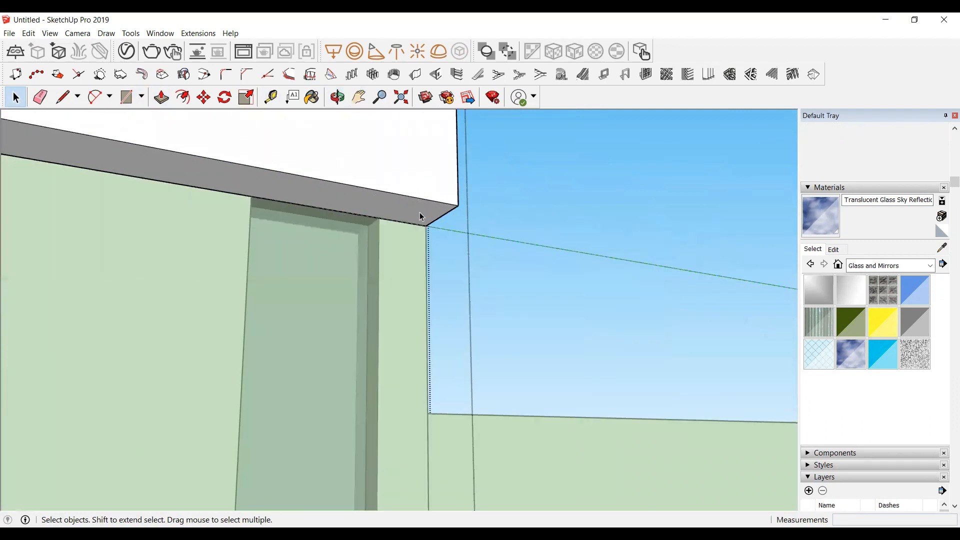
key("r")
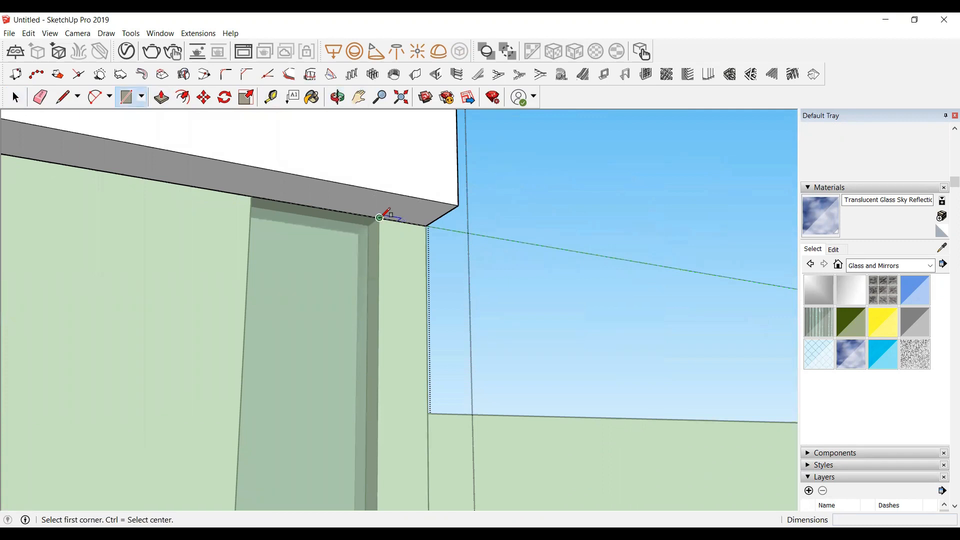
left_click(380, 218)
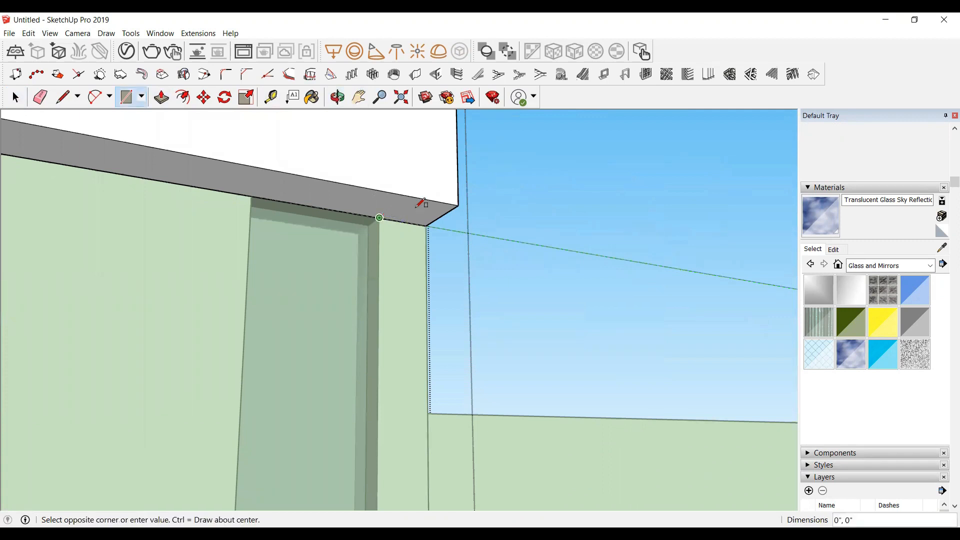
left_click(456, 202)
key("space")
left_click(428, 215)
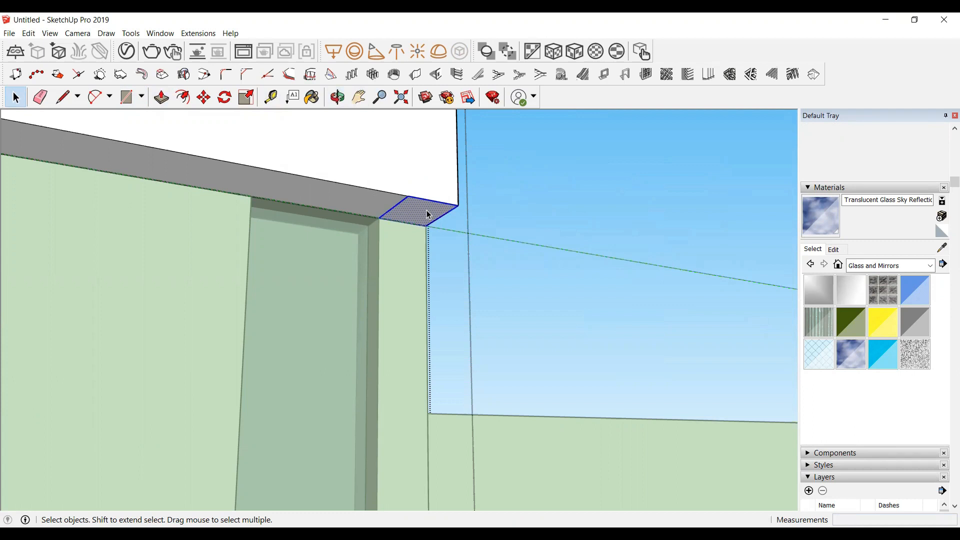
key("p")
left_click(429, 215)
scroll(422, 213, "down", 5)
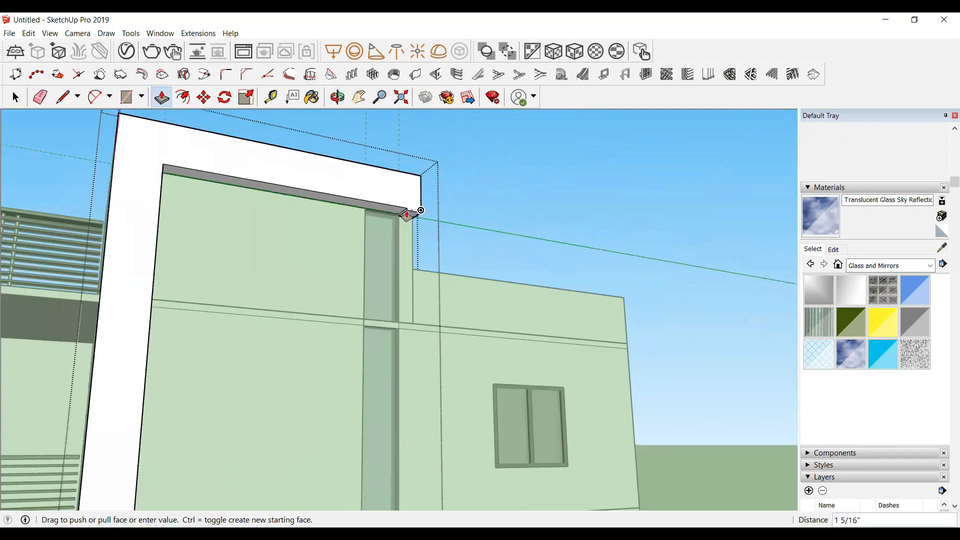
scroll(421, 210, "down", 5)
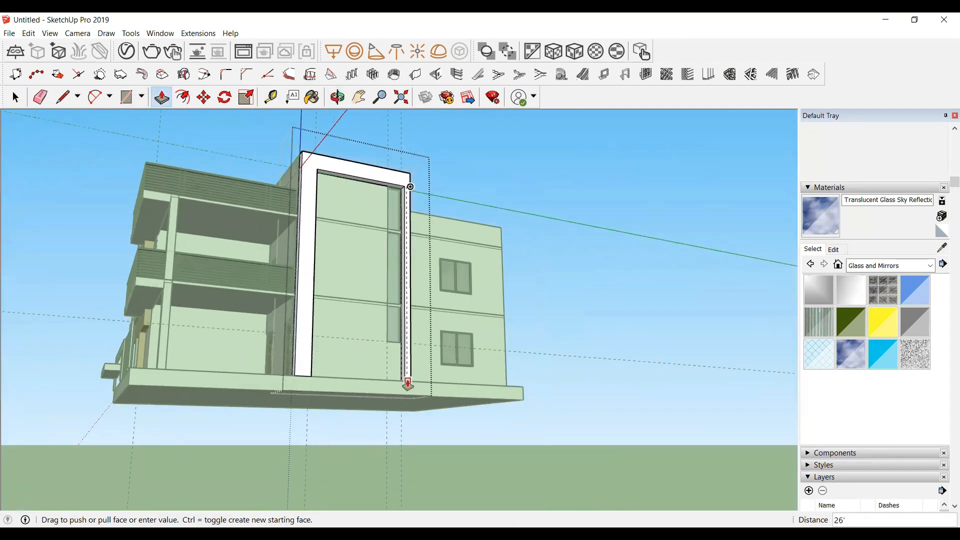
key("space")
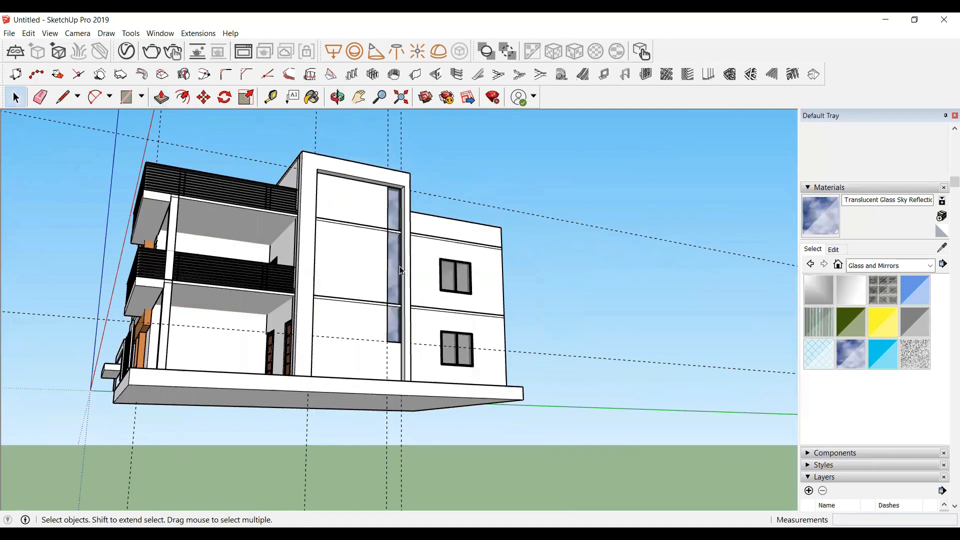
Step: Sample the orange 0040_Peru material from the front facade and paint the tower frame with it
left_click(338, 97)
left_click_drag(400, 214, 397, 268)
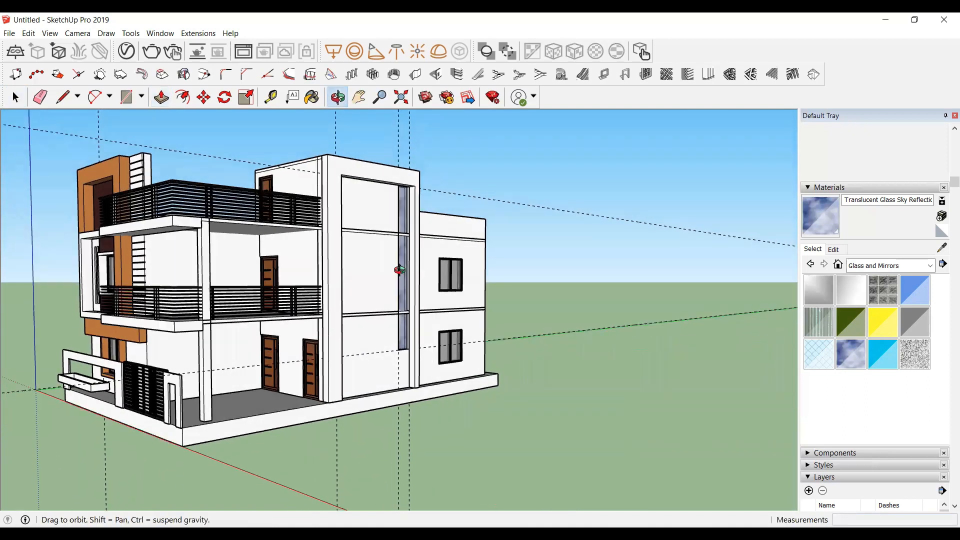
scroll(367, 249, "up", 3)
scroll(367, 249, "down", 5)
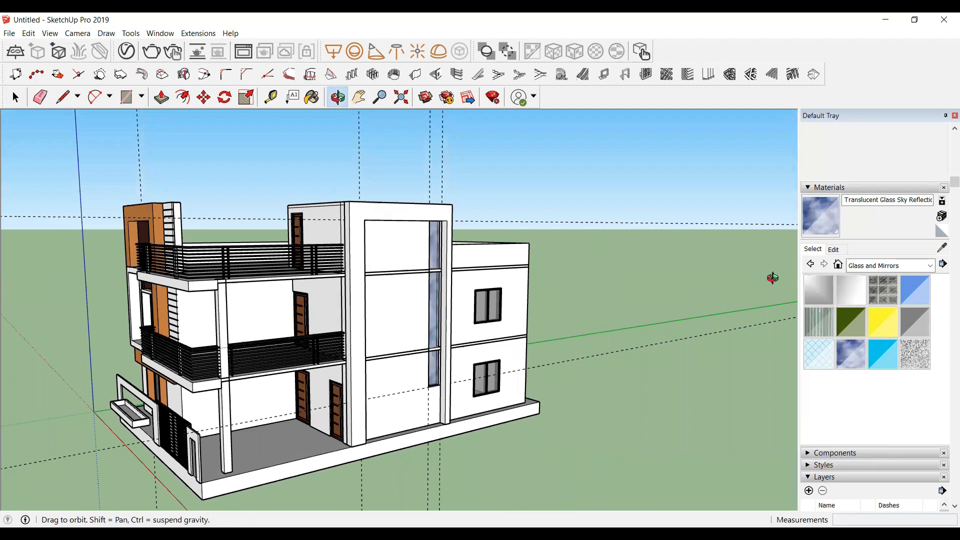
left_click(942, 248)
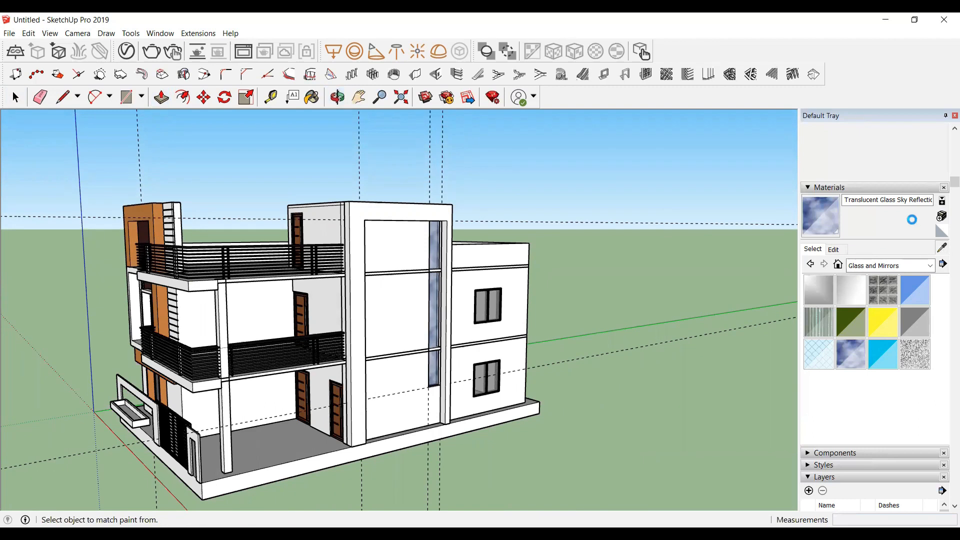
key("o")
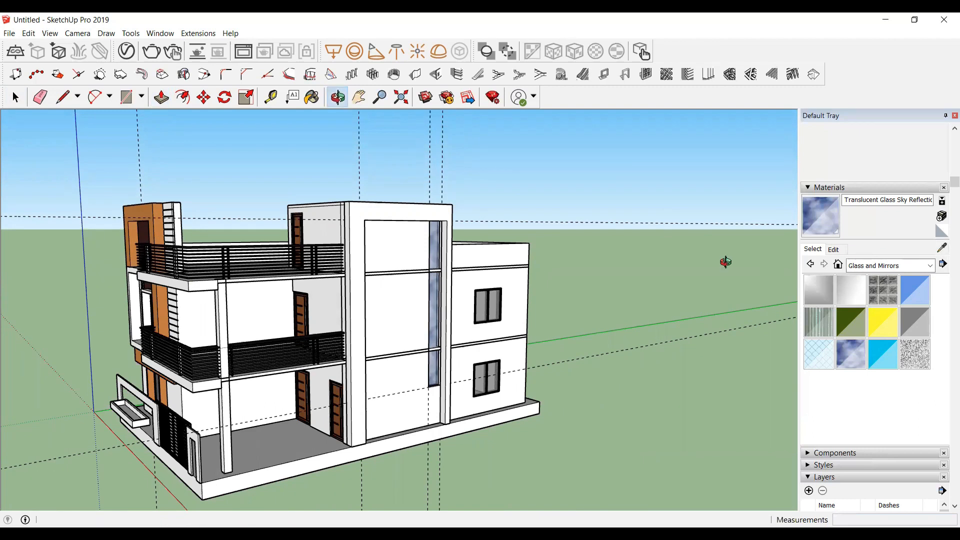
left_click(944, 251)
scroll(141, 213, "up", 2)
left_click(140, 213)
scroll(492, 223, "up", 3)
left_click(433, 205)
key("o")
scroll(334, 206, "up", 6)
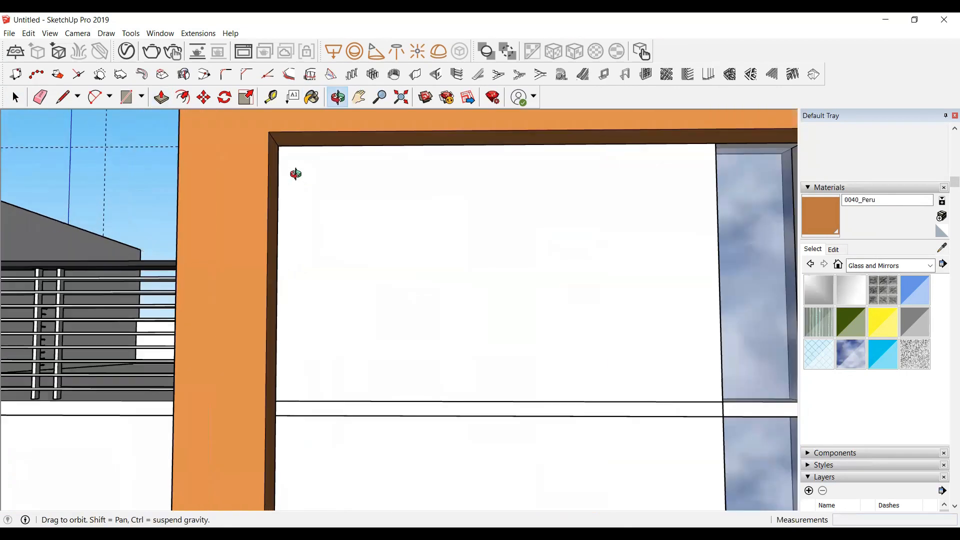
Step: Draw a rectangle about 21' 5" by 10' 3" inside the frame, from its top corner to the glass strip's bottom, and make it a group
key("t")
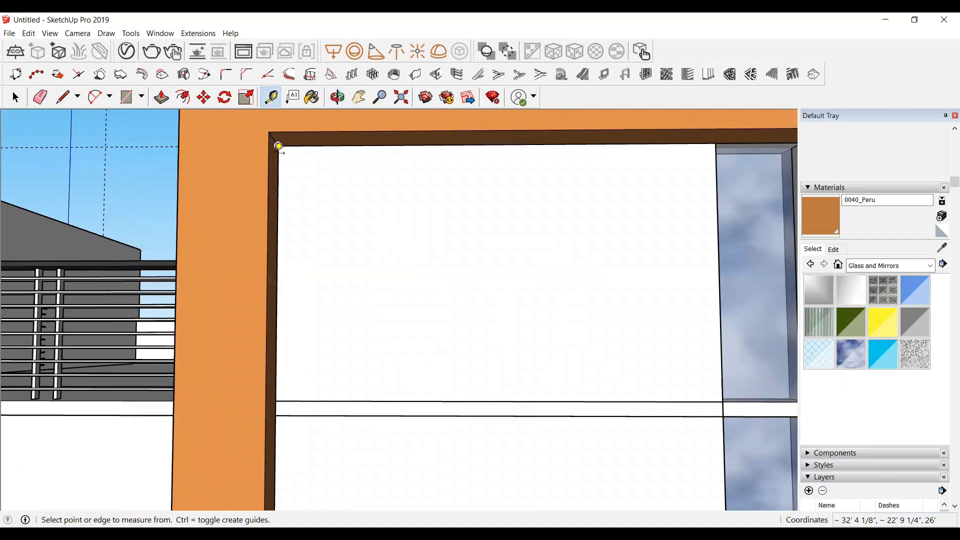
key("r")
left_click(279, 145)
scroll(360, 205, "down", 6)
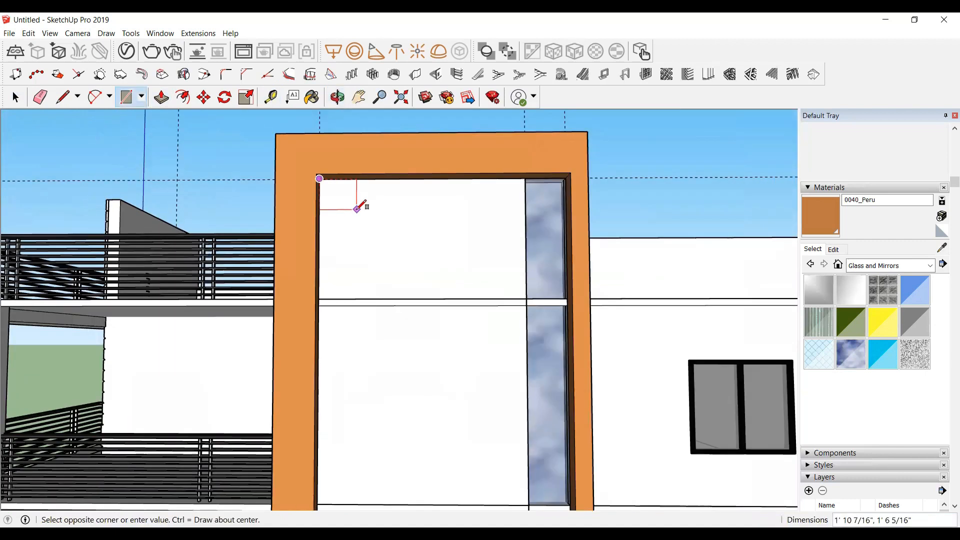
scroll(428, 407, "down", 2)
scroll(435, 439, "up", 6)
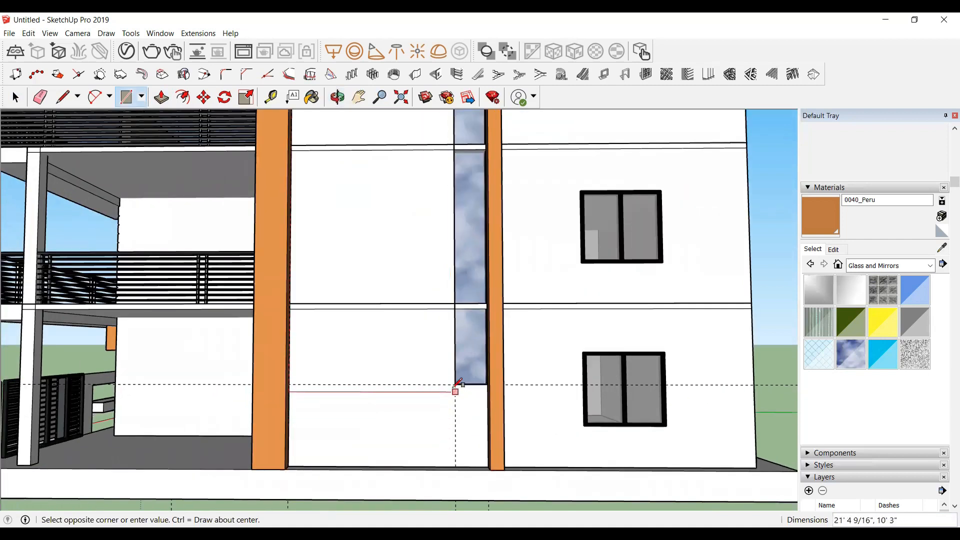
left_click(442, 388)
key("space")
left_click(390, 346)
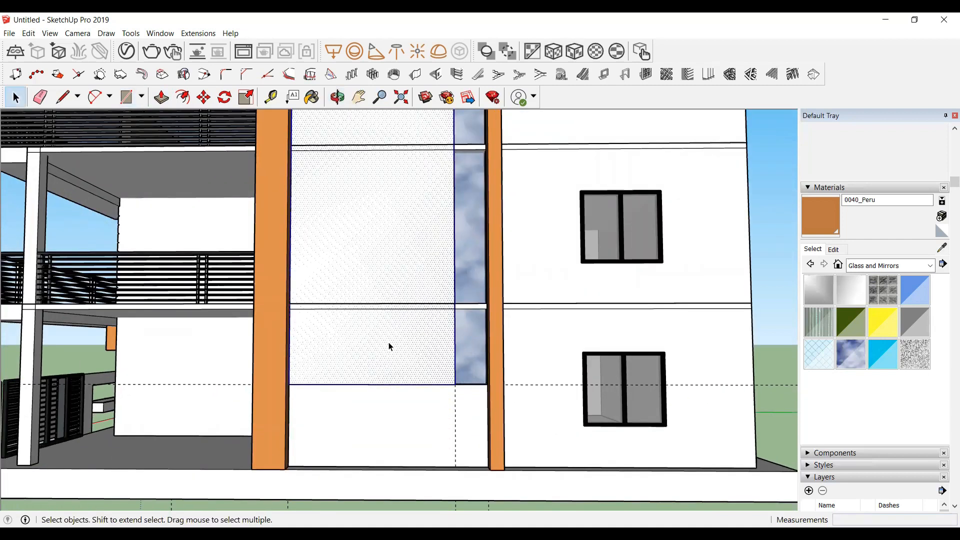
right_click(390, 347)
left_click(428, 251)
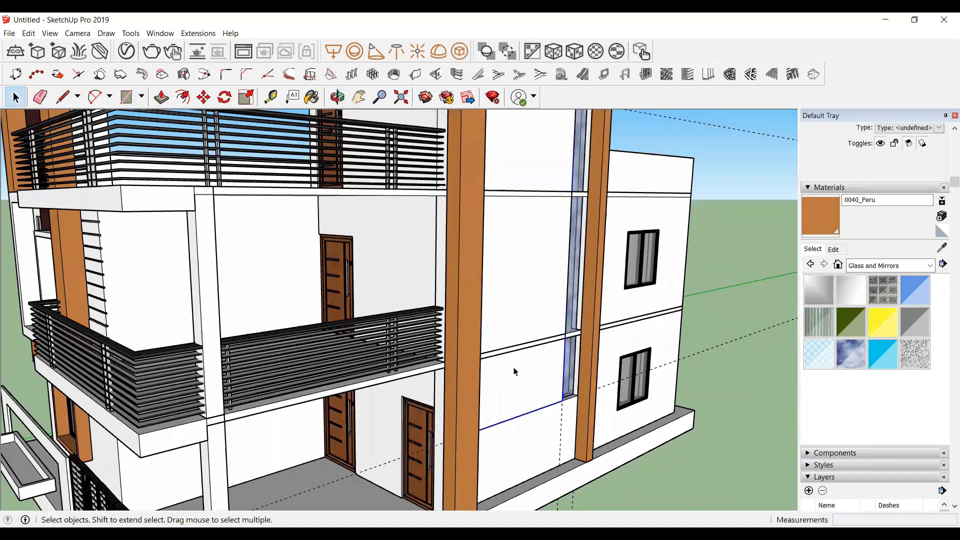
Step: Inside the new panel group, push the panel face a small distance out from the wall
double_click(514, 367)
key("p")
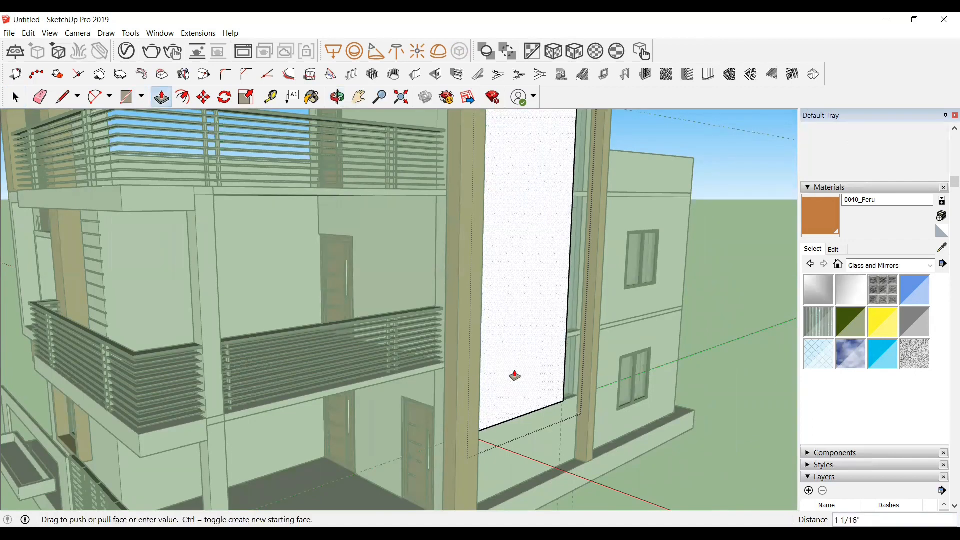
key("Return")
key("space")
left_click(628, 425)
Step: Re-enter the panel group and push the panel's face further outward to thicken it
middle_click_drag(361, 368, 371, 286)
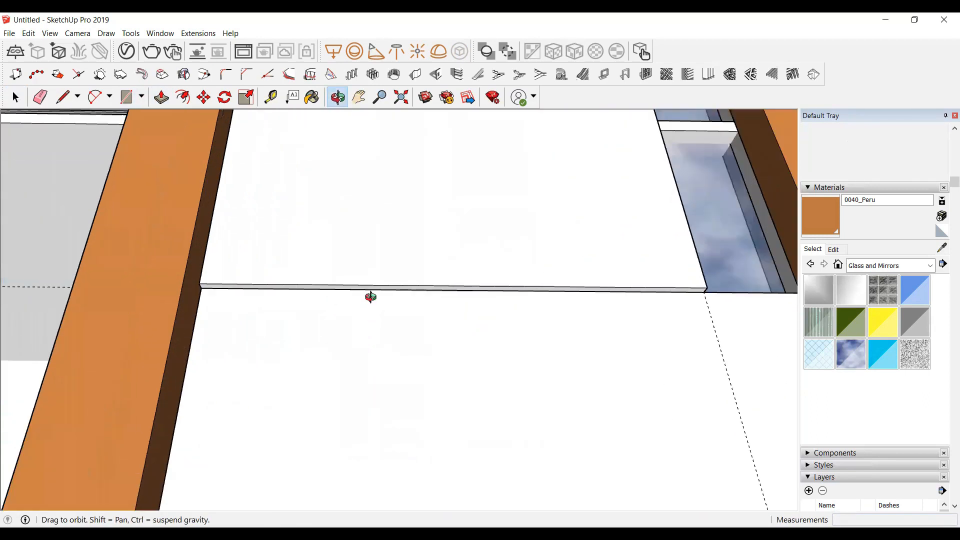
scroll(372, 287, "up", 3)
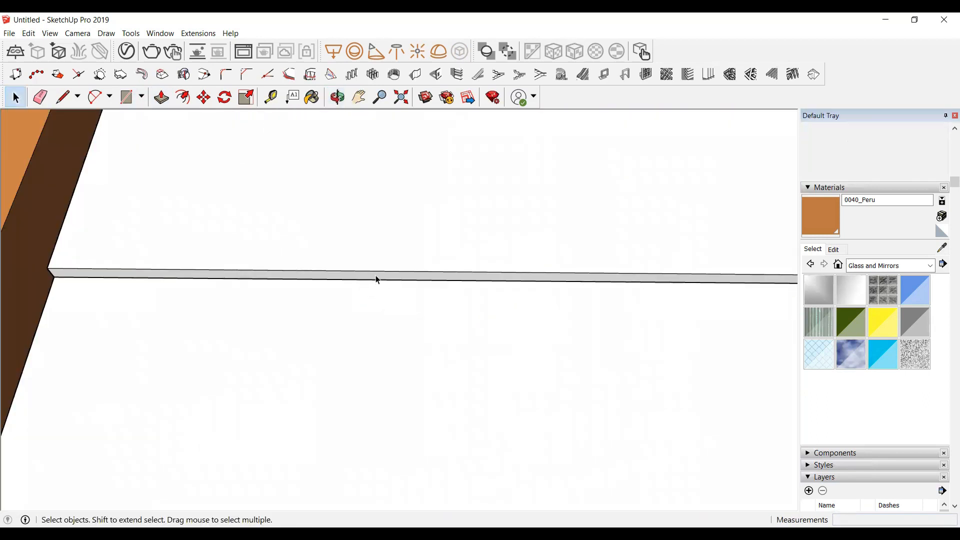
double_click(376, 274)
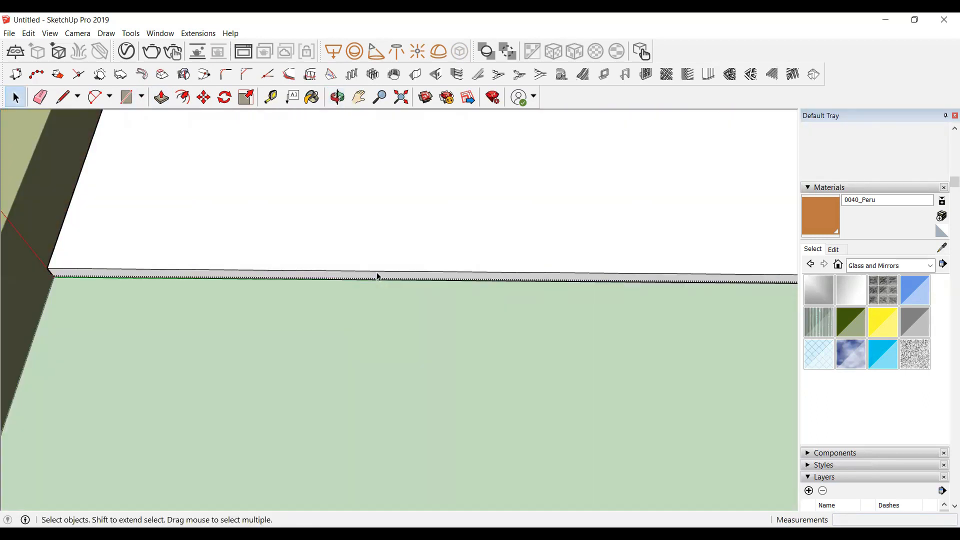
left_click(379, 273)
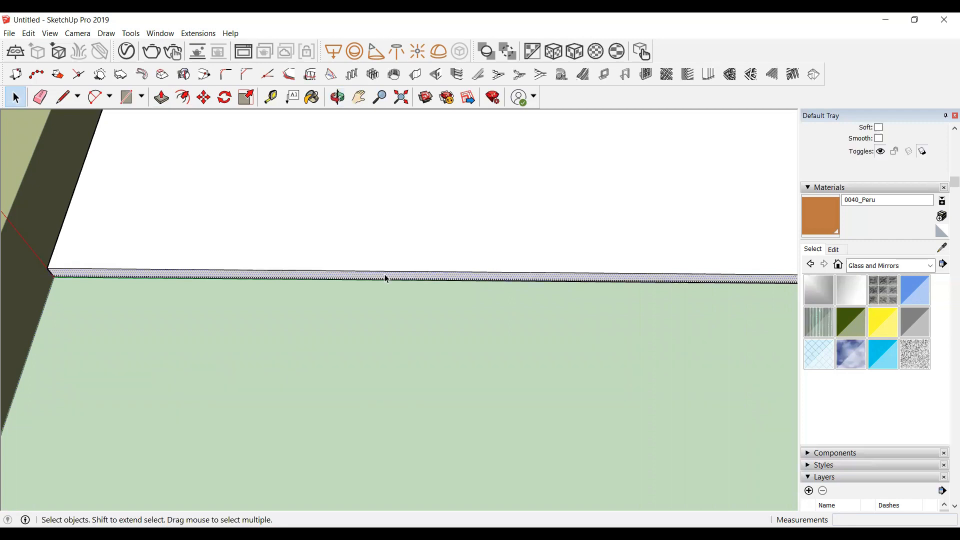
key("p")
left_click(559, 296)
scroll(532, 360, "down", 4)
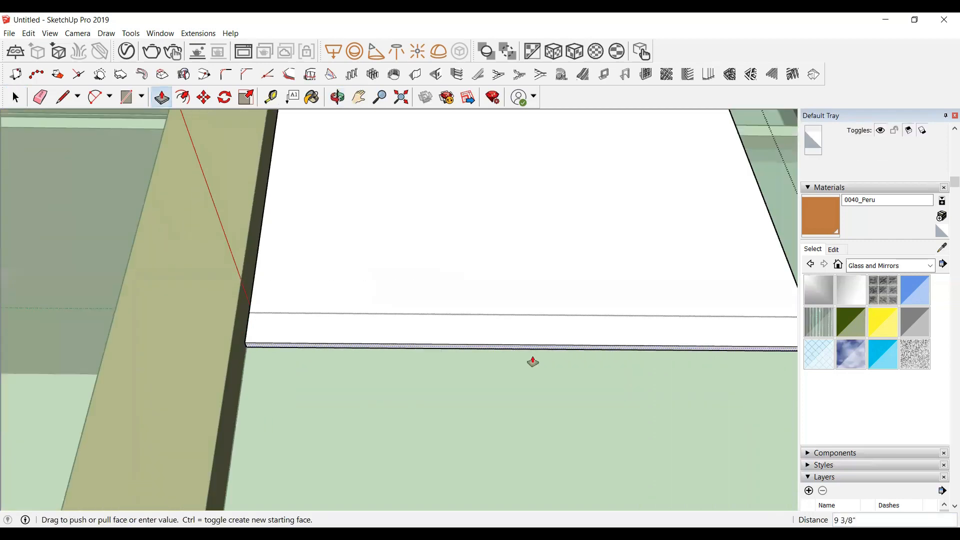
scroll(532, 361, "down", 3)
left_click(431, 484)
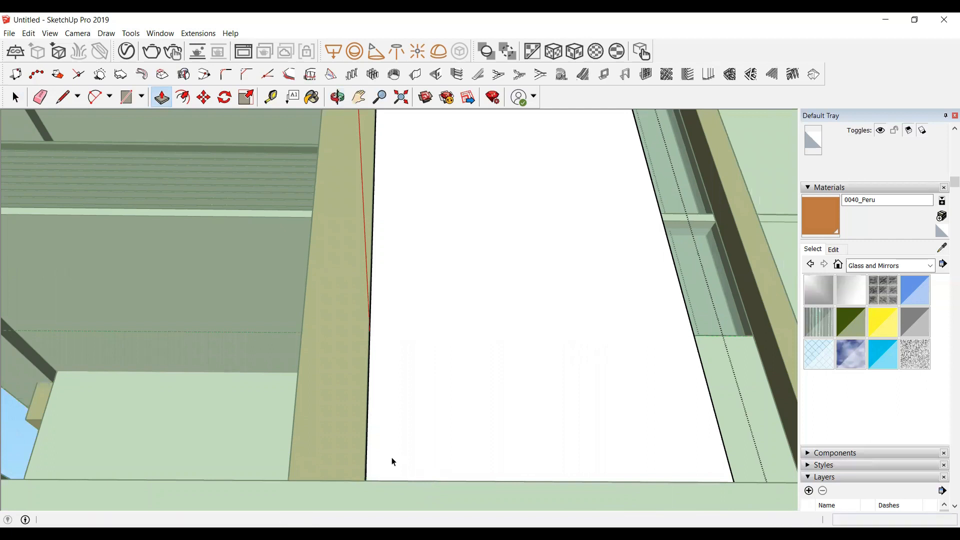
key("space")
Step: Draw a 5' by 2" rectangle on the panel's side below the glass strip and push it about 1' 5" sideways
scroll(393, 460, "down", 5)
left_click(337, 97)
left_click_drag(453, 259, 255, 366)
scroll(321, 401, "down", 4)
left_click_drag(304, 461, 305, 470)
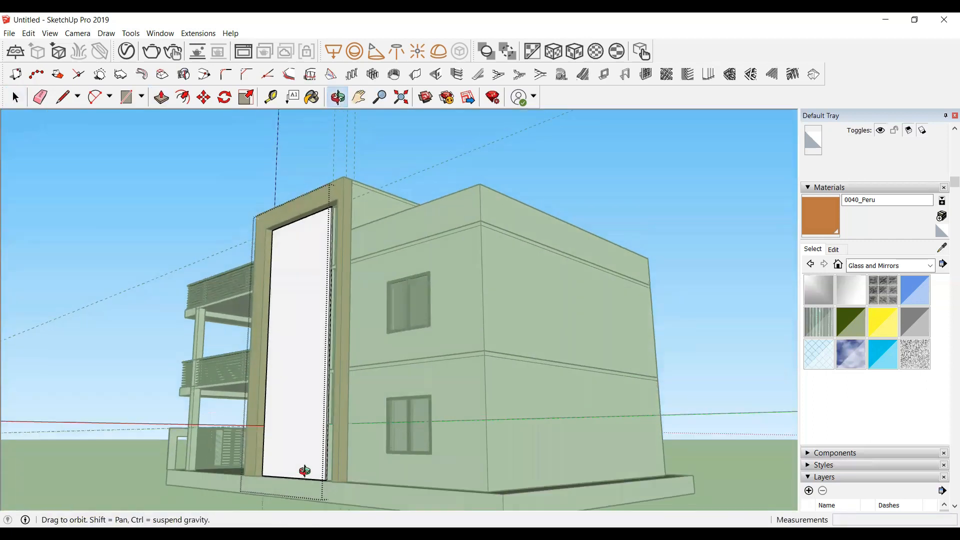
scroll(306, 468, "up", 8)
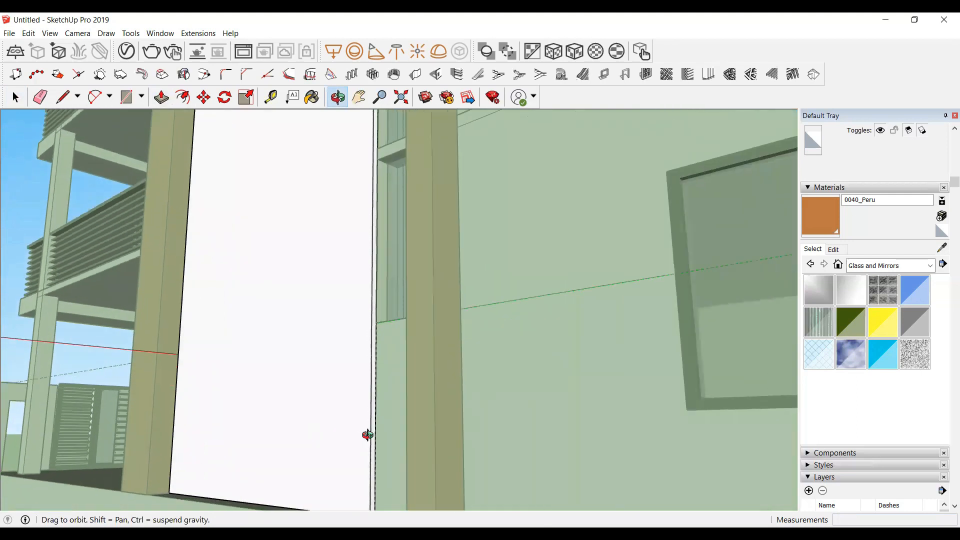
scroll(369, 432, "up", 3)
key("space")
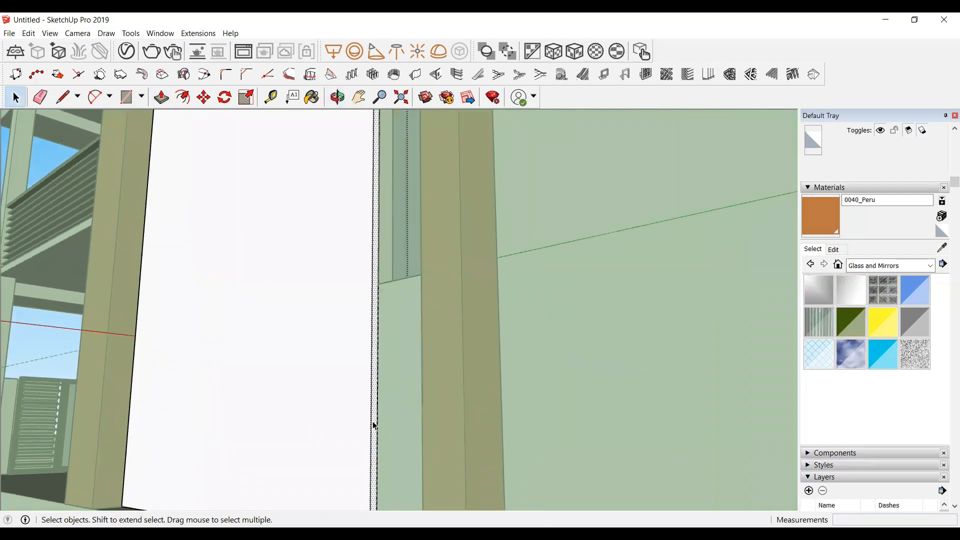
left_click(374, 425)
key("r")
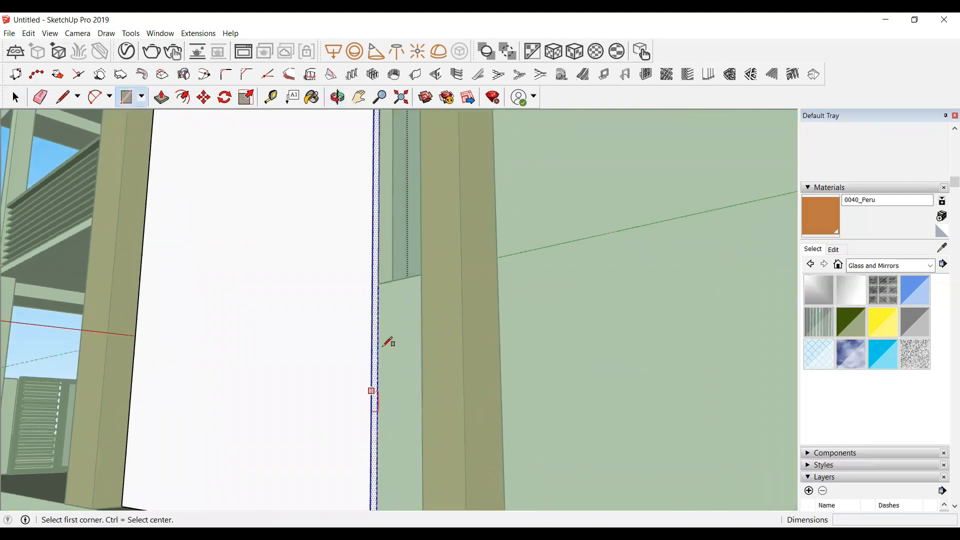
left_click(378, 283)
scroll(378, 283, "down", 3)
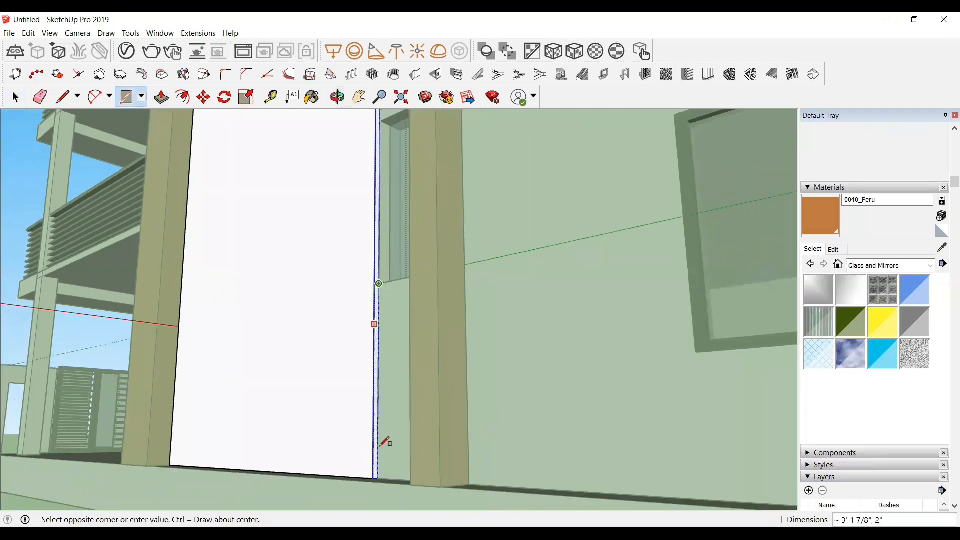
scroll(375, 461, "up", 4)
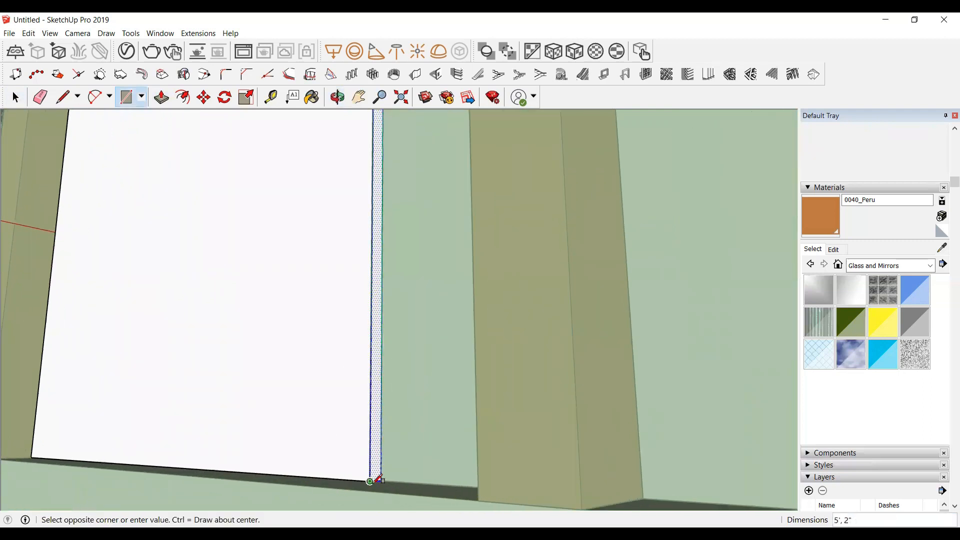
left_click(378, 480)
key("space")
key("p")
left_click_drag(378, 452, 482, 454)
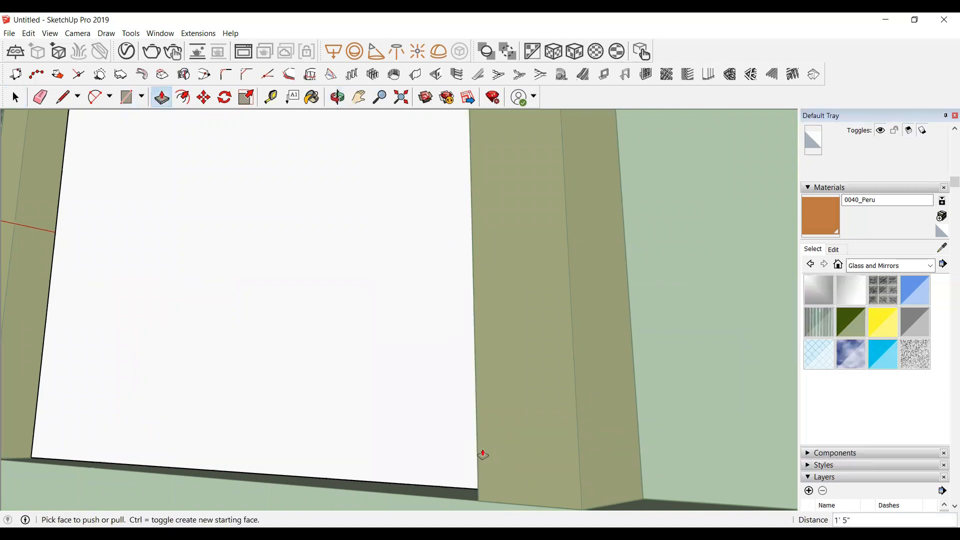
scroll(482, 455, "down", 2)
key("space")
Step: Sample the dark brown material from the front facade and paint the tower's recessed panel with it
scroll(358, 434, "down", 4)
middle_click_drag(346, 185, 794, 349)
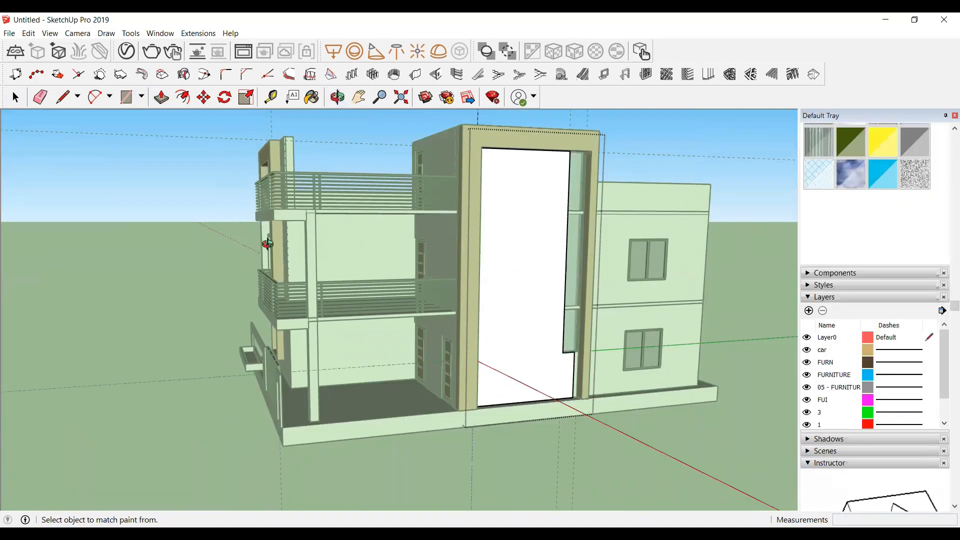
middle_click_drag(267, 244, 380, 267)
left_click(239, 195)
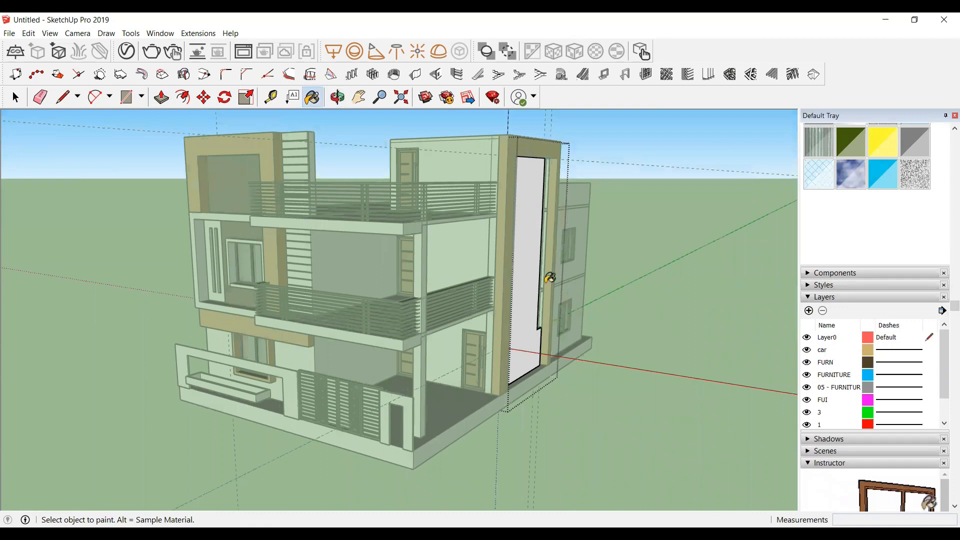
left_click(527, 268)
key("space")
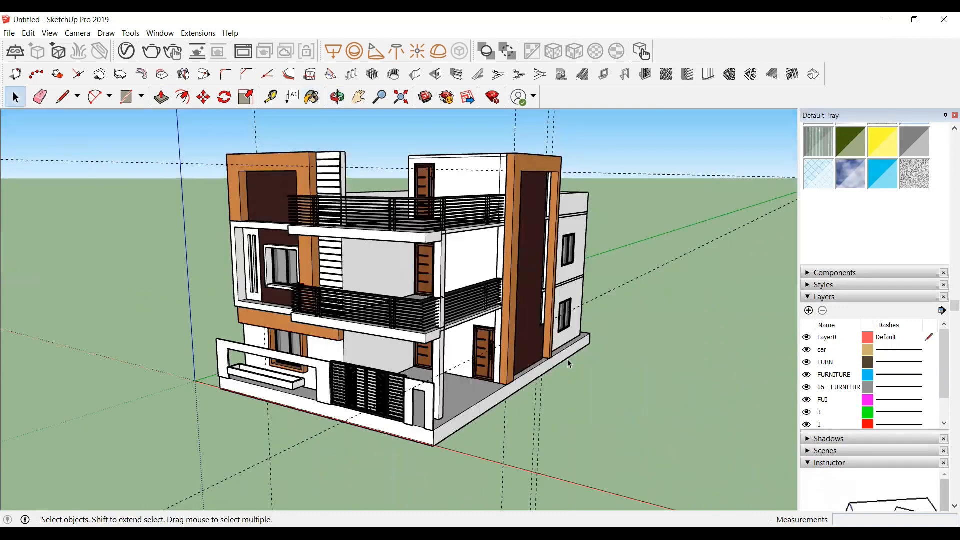
Step: Unhide all hidden geometry in the model
left_click(337, 97)
left_click_drag(340, 210, 295, 225)
scroll(464, 274, "up", 3)
left_click_drag(568, 332, 650, 280)
scroll(500, 250, "down", 4)
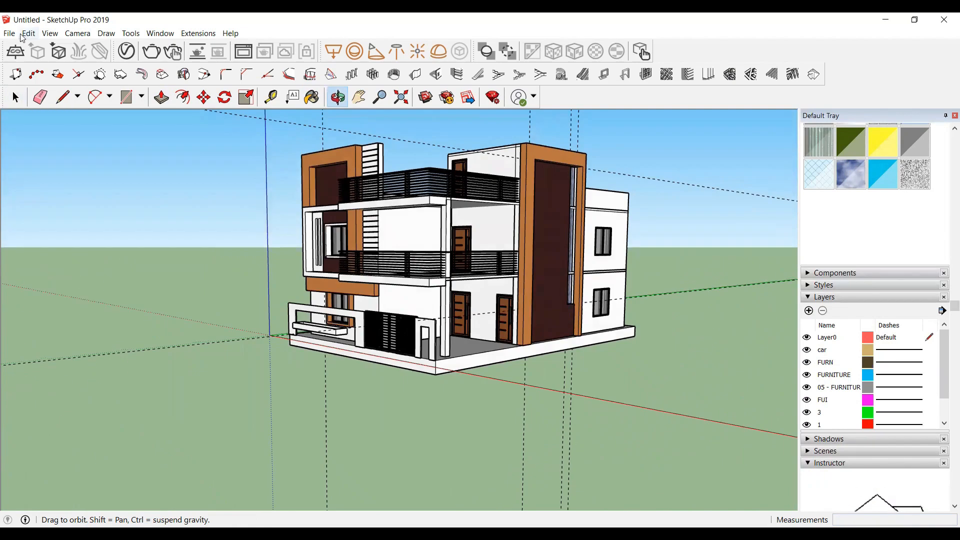
left_click(23, 35)
mouse_move(61, 202)
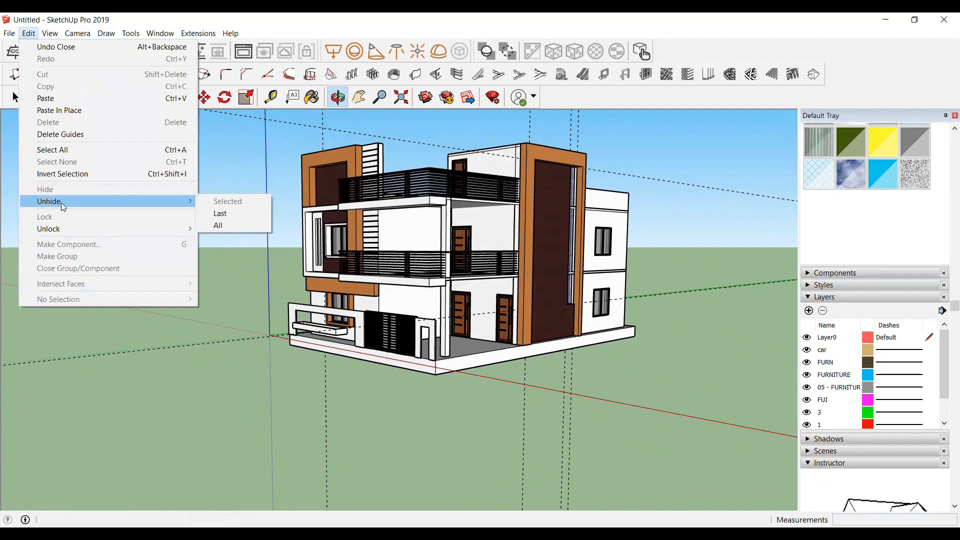
left_click(226, 225)
scroll(283, 240, "up", 5)
mouse_move(283, 240)
left_mouse_down()
mouse_move(279, 265)
mouse_move(240, 242)
mouse_move(266, 234)
left_mouse_up()
scroll(300, 190, "up", 4)
scroll(272, 204, "up", 2)
scroll(265, 233, "up", 2)
scroll(313, 206, "down", 5)
scroll(350, 196, "up", 1)
scroll(409, 196, "up", 1)
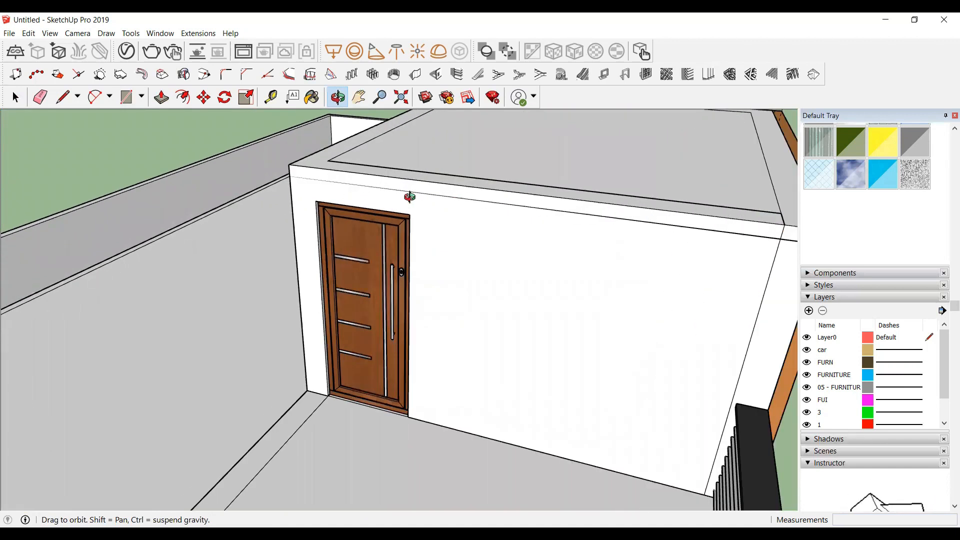
scroll(409, 196, "up", 1)
scroll(409, 197, "down", 1)
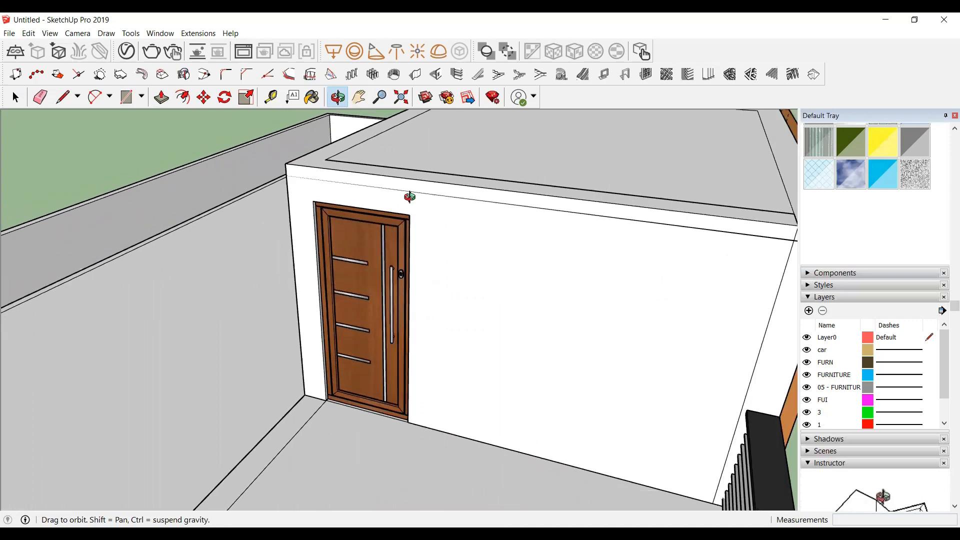
key("r")
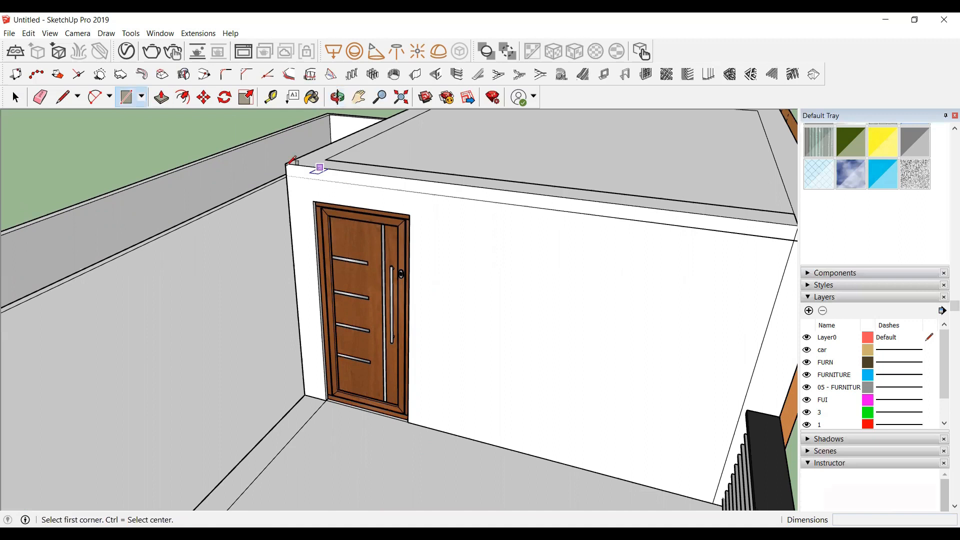
left_click(286, 163)
scroll(286, 165, "down", 2)
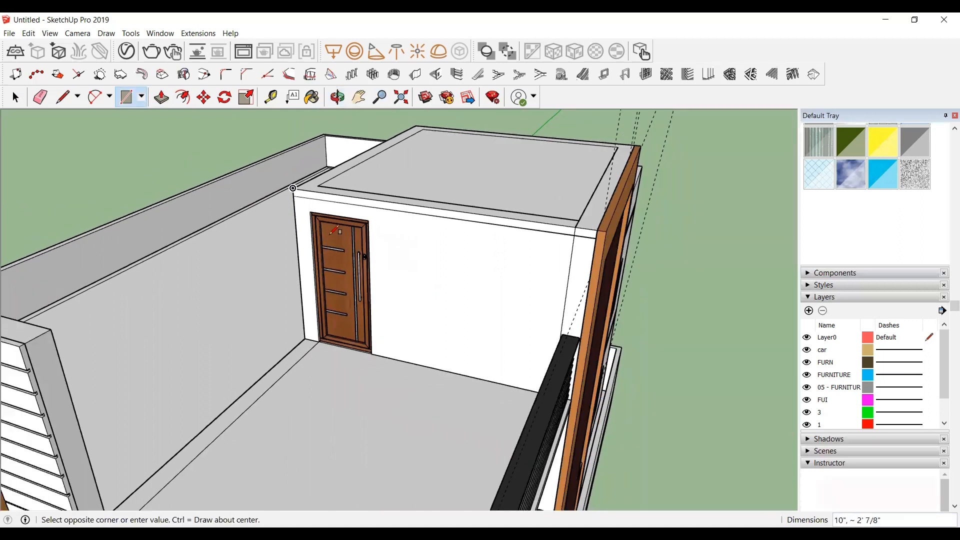
scroll(443, 240, "up", 3)
scroll(507, 240, "up", 1)
Step: Draw a rectangle about 13' 8" by 1' across the top band of the rear wall above the door and make it a group
key("t")
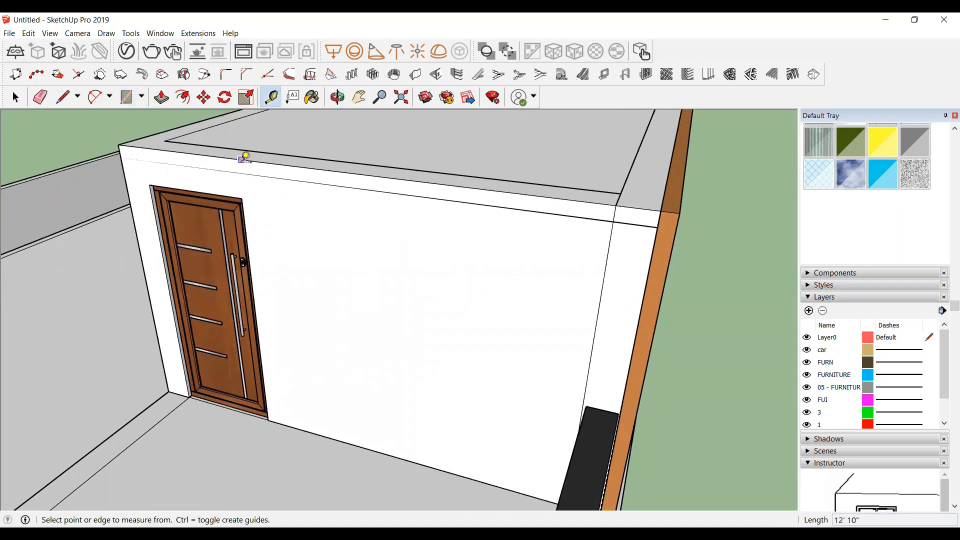
left_click(241, 160)
key("space")
key("r")
left_click(119, 144)
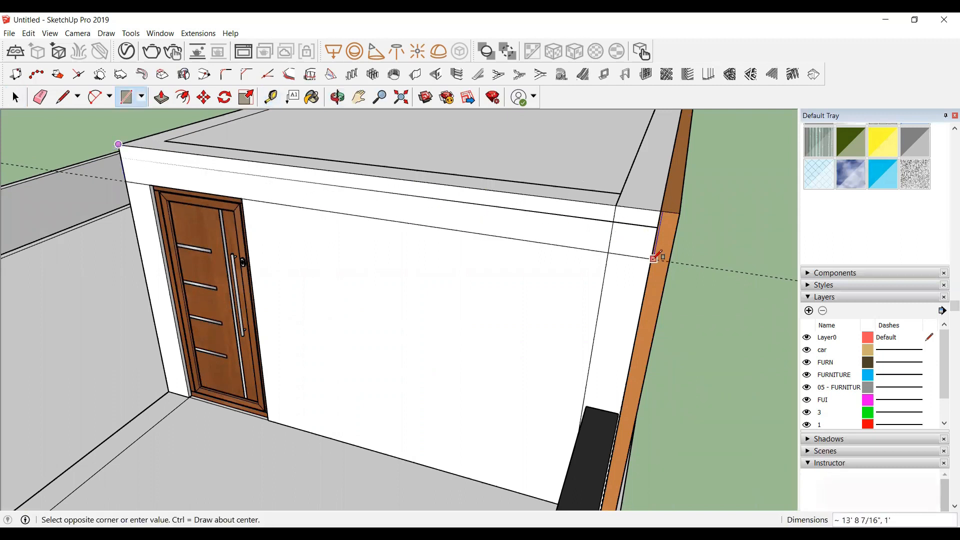
scroll(650, 269, "up", 2)
scroll(651, 270, "up", 1)
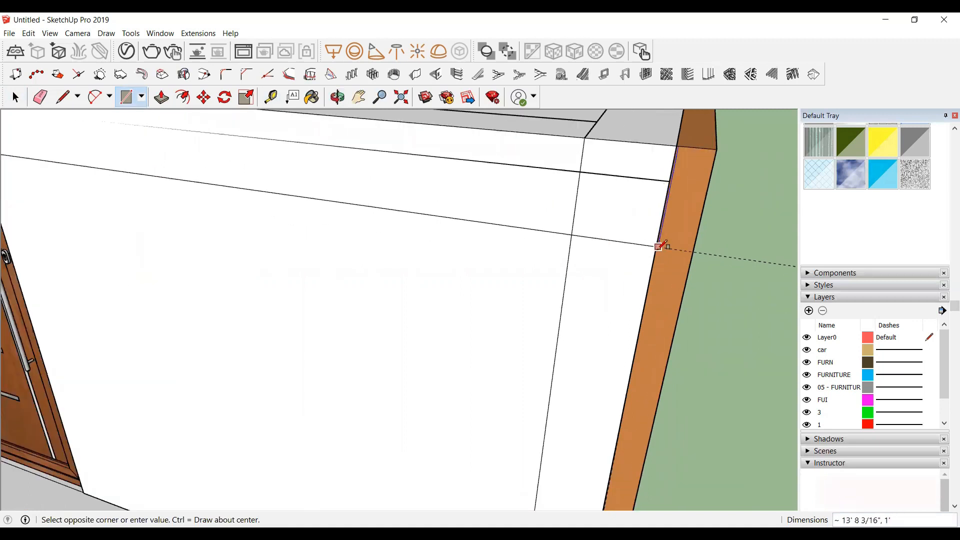
left_click(657, 245)
key("space")
right_click(497, 189)
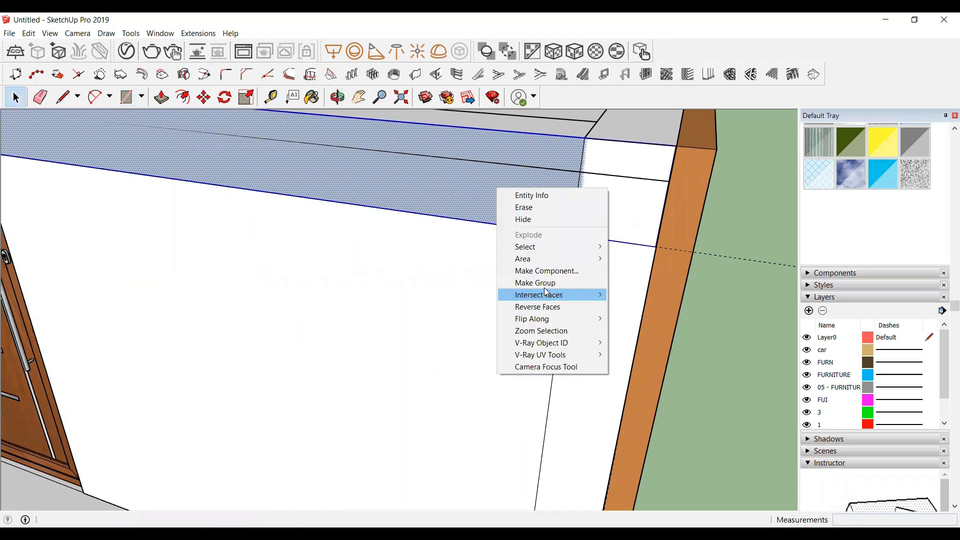
left_click(545, 283)
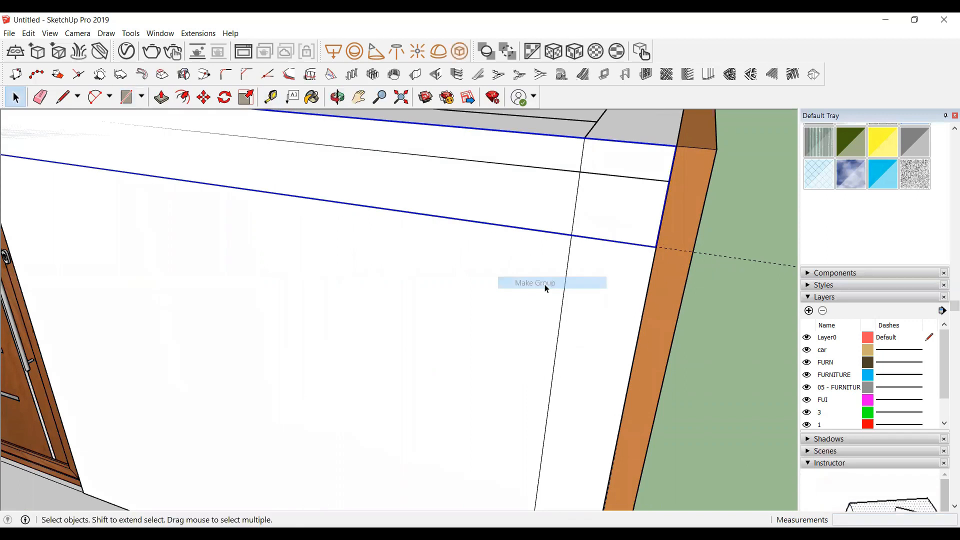
Step: Inside the new group, push the rectangle 1' 6" out from the wall to form a canopy over the door
scroll(679, 271, "down", 4)
double_click(487, 228)
key("p")
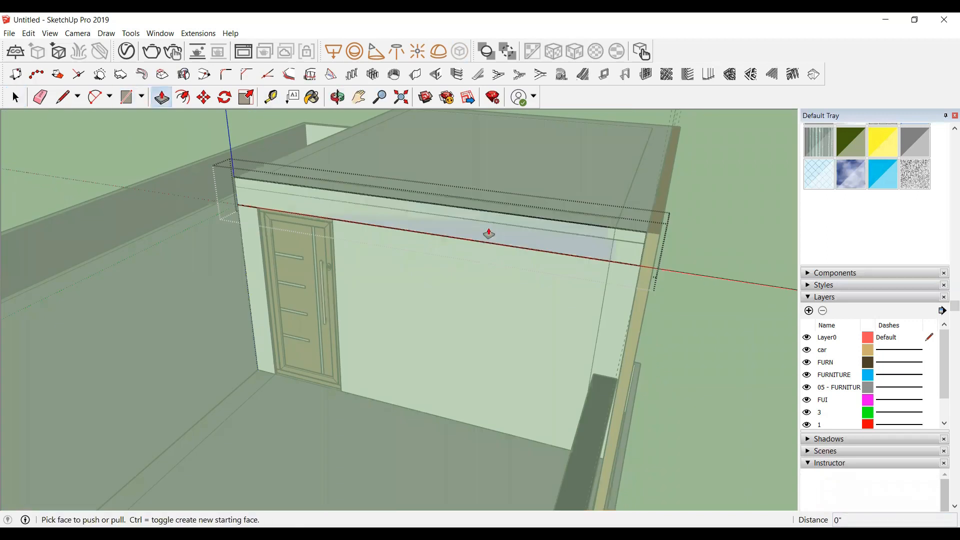
left_click(488, 233)
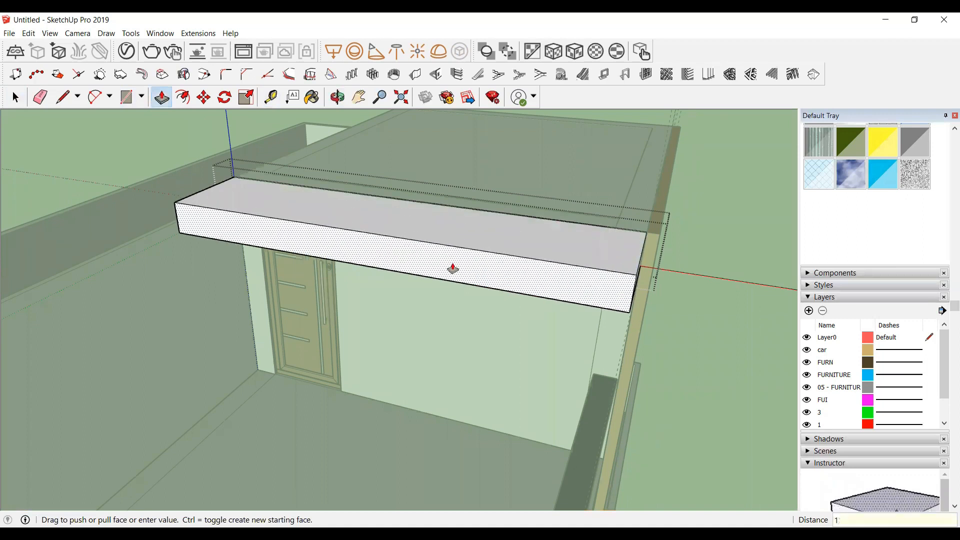
type("1'6\"")
key("Return")
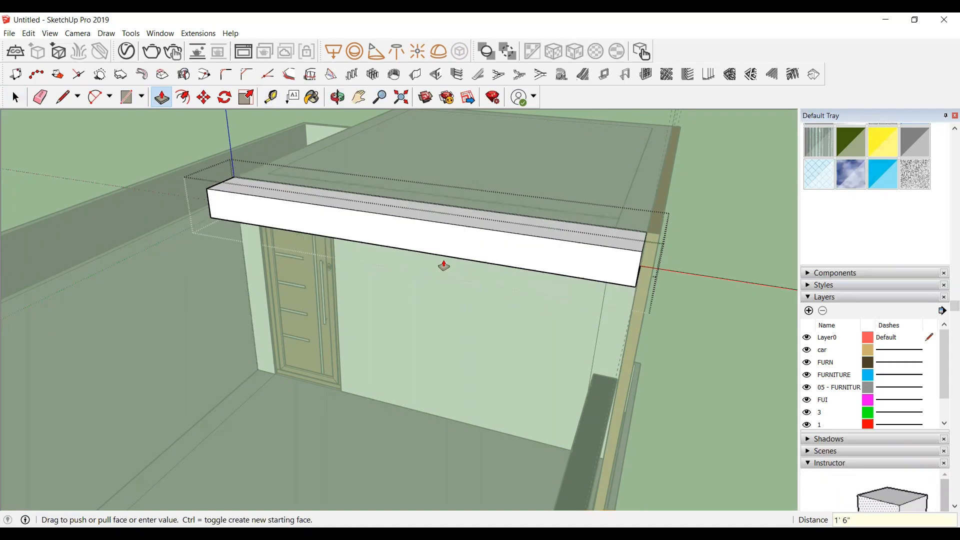
key("space")
left_click(443, 268)
Step: Measure edges around the canopy and the neighbouring tower corner with the tape measure
middle_click_drag(326, 133, 228, 214)
key("t")
left_click(269, 152)
left_click(212, 196)
left_click(253, 263)
left_click(215, 234)
scroll(450, 213, "down", 5)
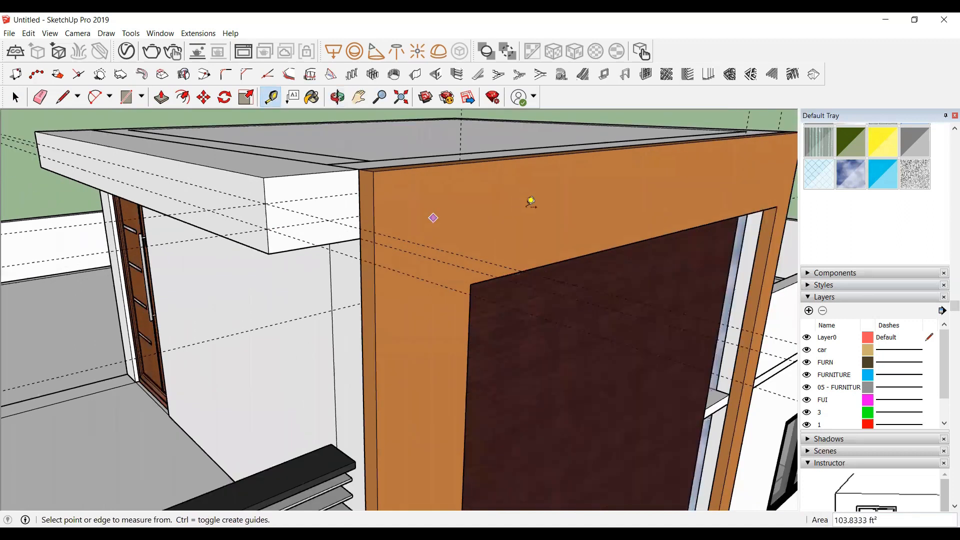
key("space")
left_click(337, 97)
left_click_drag(272, 160, 505, 212)
scroll(506, 212, "up", 3)
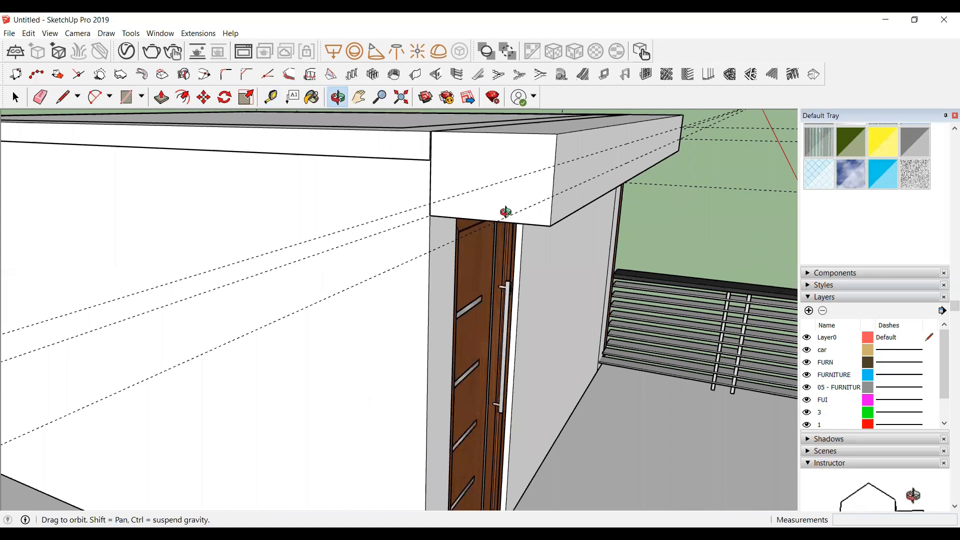
Step: Measure the thickness of the canopy's end with the tape measure
key("t")
left_click(522, 223)
left_click(556, 193)
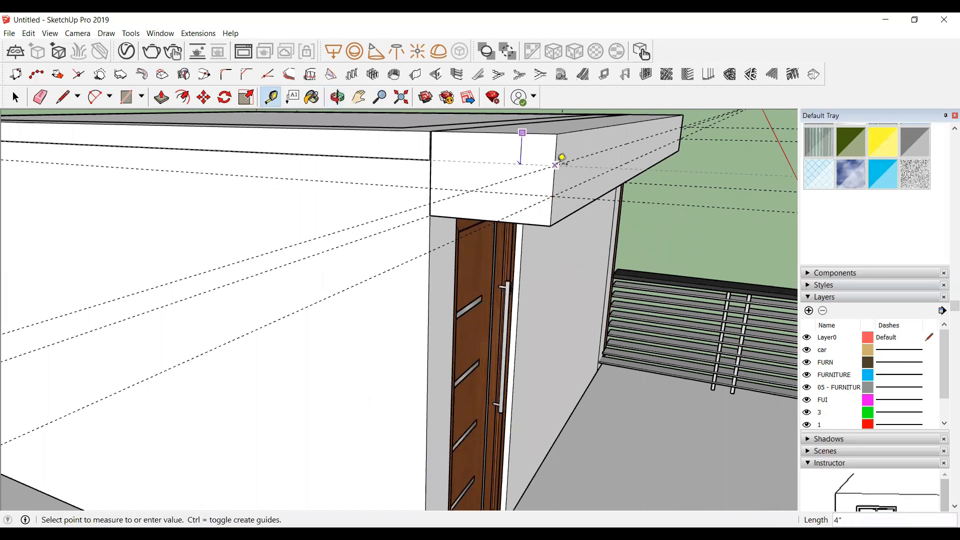
key("space")
scroll(370, 208, "down", 3)
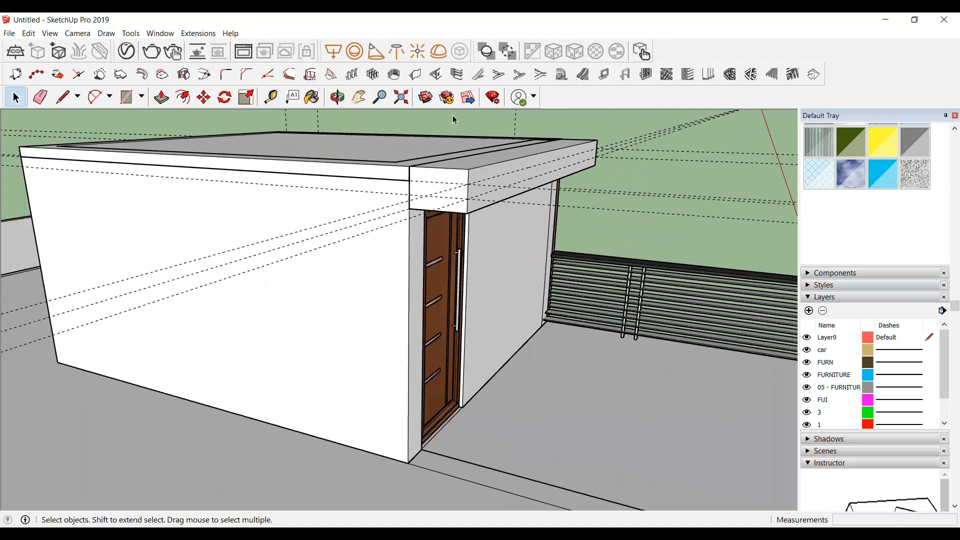
left_click(337, 97)
left_click_drag(398, 178, 337, 205)
scroll(278, 170, "up", 3)
scroll(336, 206, "up", 3)
key("space")
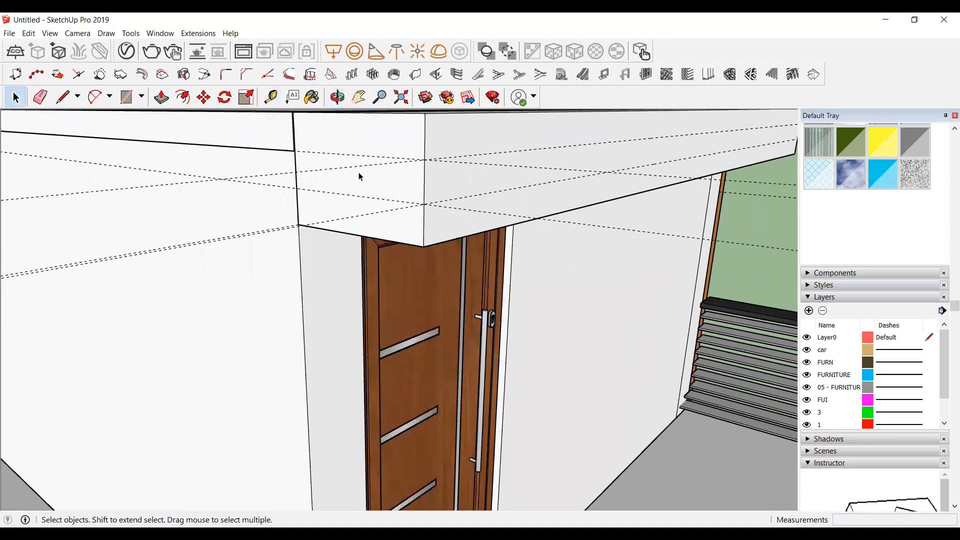
Step: Inside the canopy group, draw a rectangle on its end face and a 4"-high strip about 13' 8" long across its front face
double_click(382, 141)
key("r")
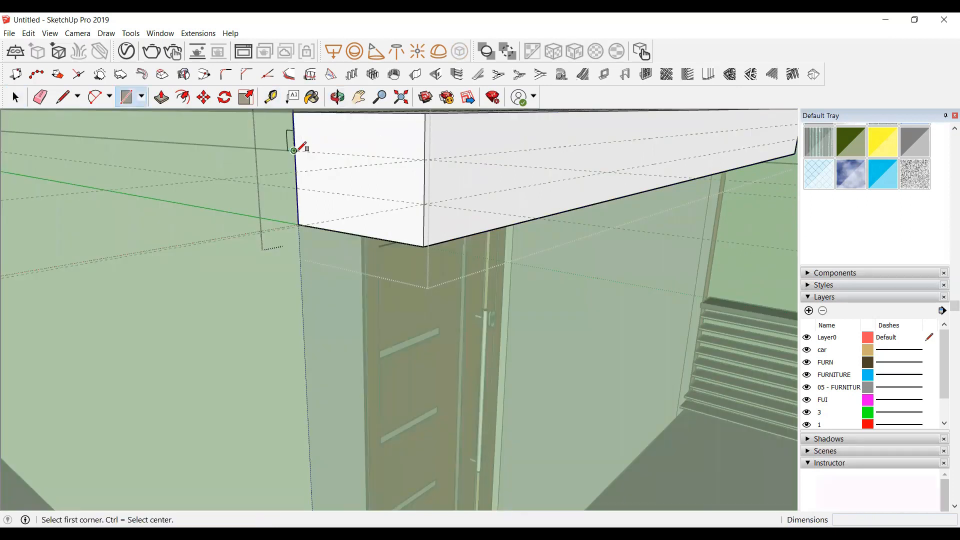
left_click(293, 151)
left_click(424, 204)
scroll(108, 196, "down", 5)
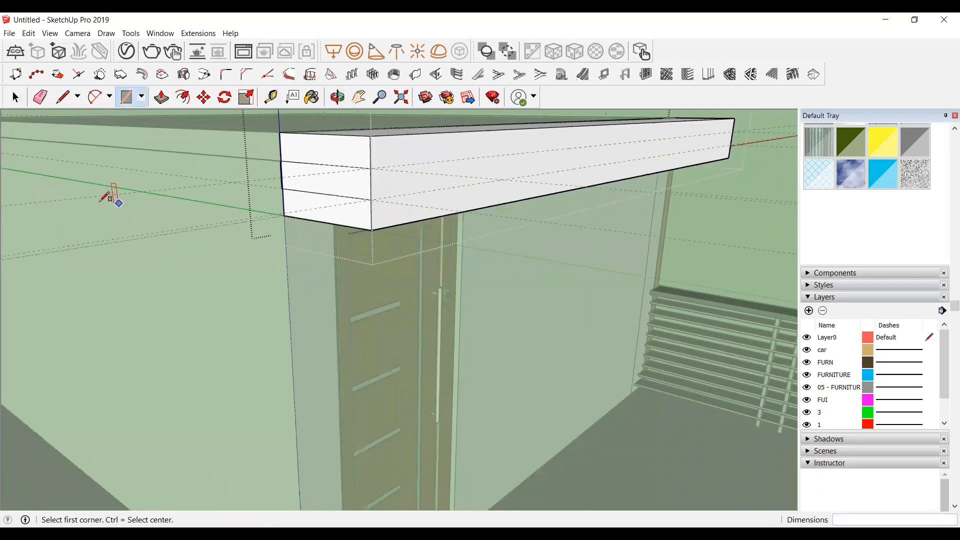
scroll(392, 185, "up", 3)
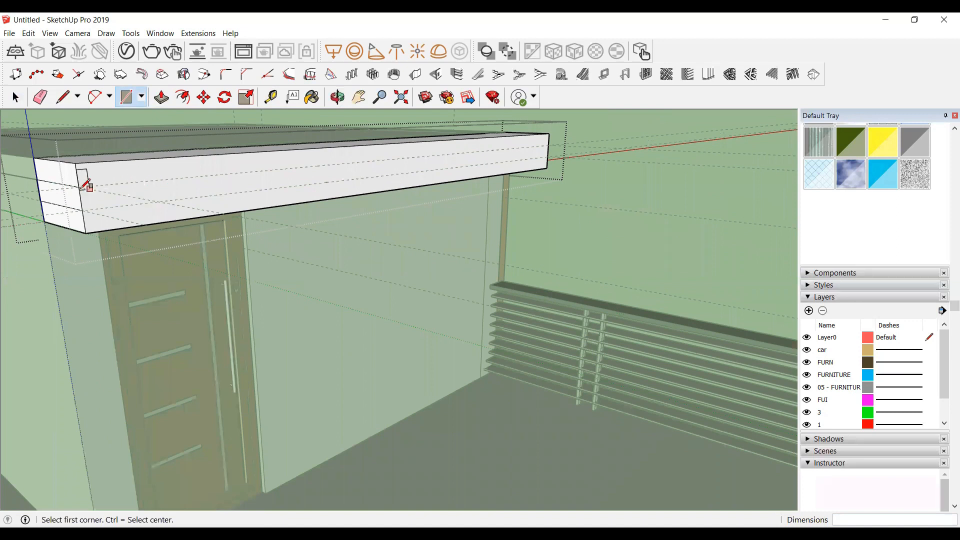
left_click(419, 175)
scroll(568, 154, "up", 3)
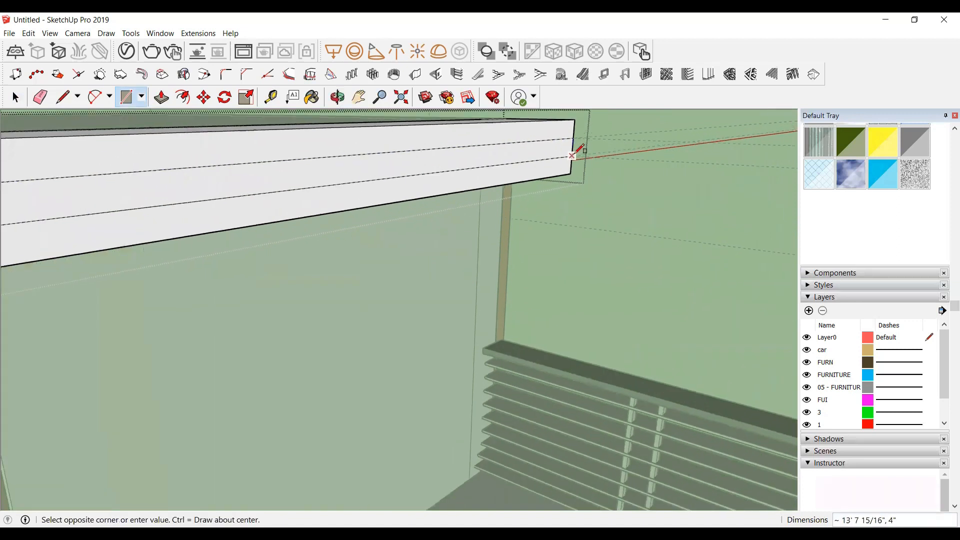
left_click(572, 155)
scroll(370, 190, "down", 5)
key("space")
Step: Draw a strip rectangle on the canopy's other end face and push it 3" inward
left_click(338, 97)
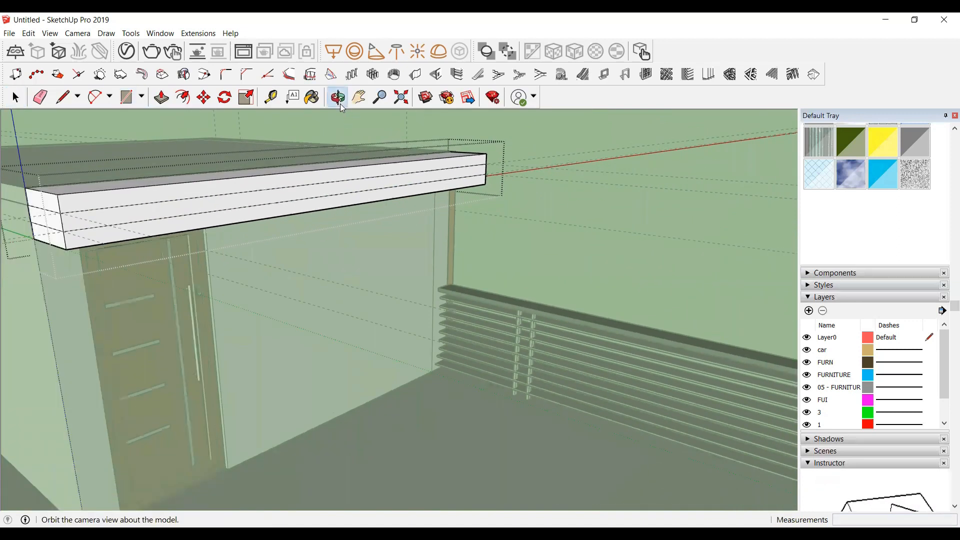
left_click_drag(127, 226, 193, 172)
scroll(382, 178, "up", 6)
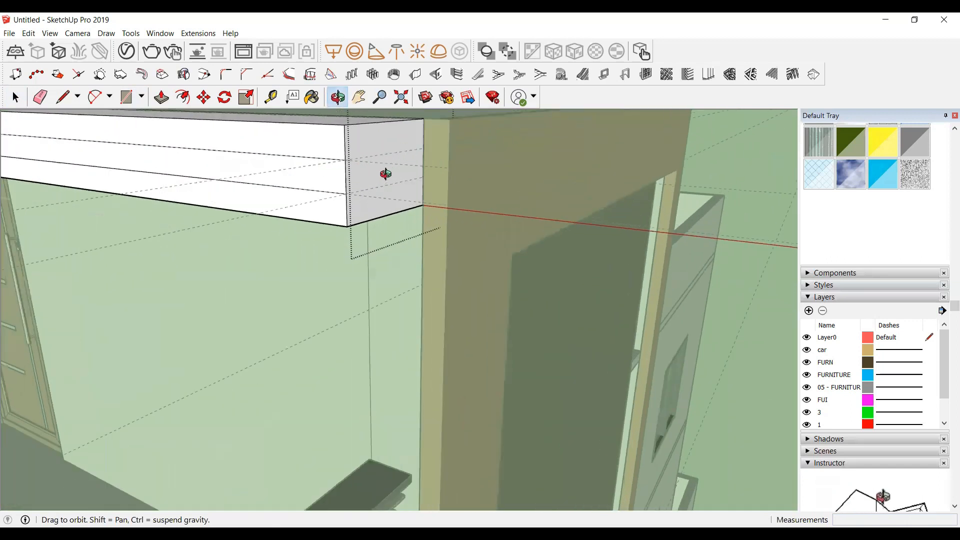
key("r")
left_click(334, 156)
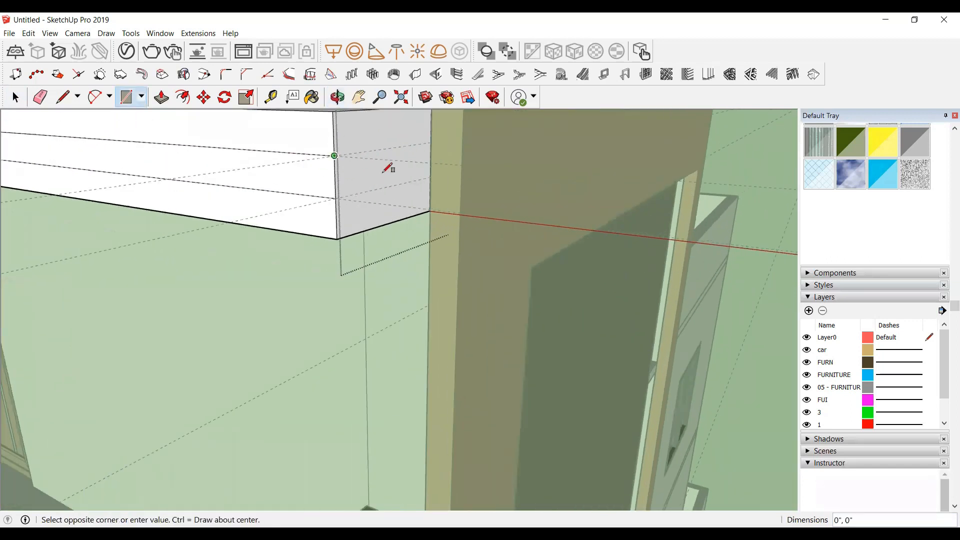
left_click(430, 176)
key("space")
scroll(445, 188, "down", 4)
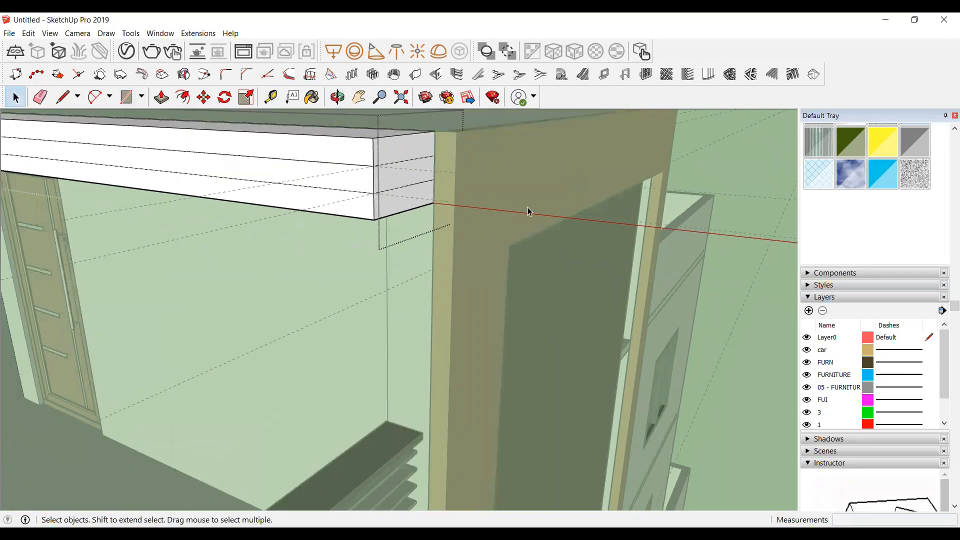
scroll(375, 170, "up", 4)
left_click(458, 193)
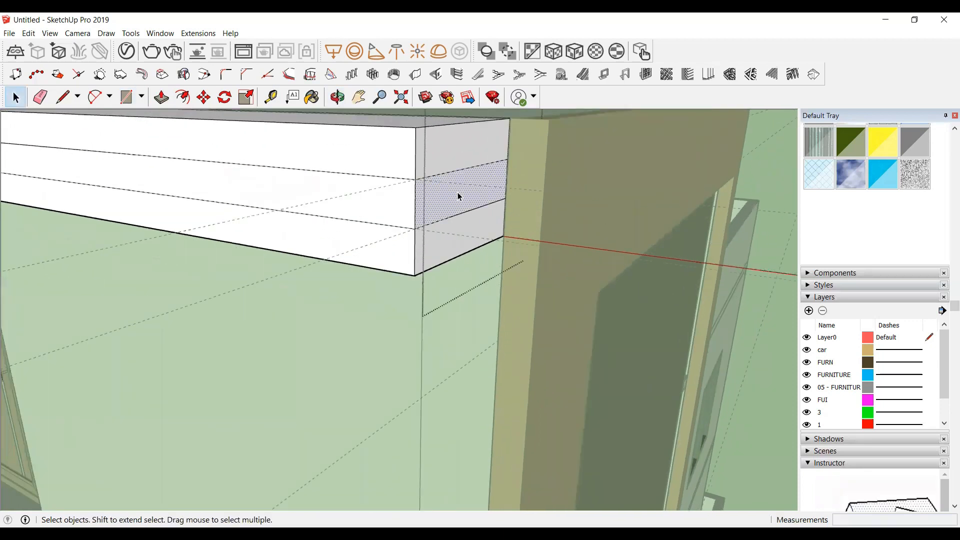
key("p")
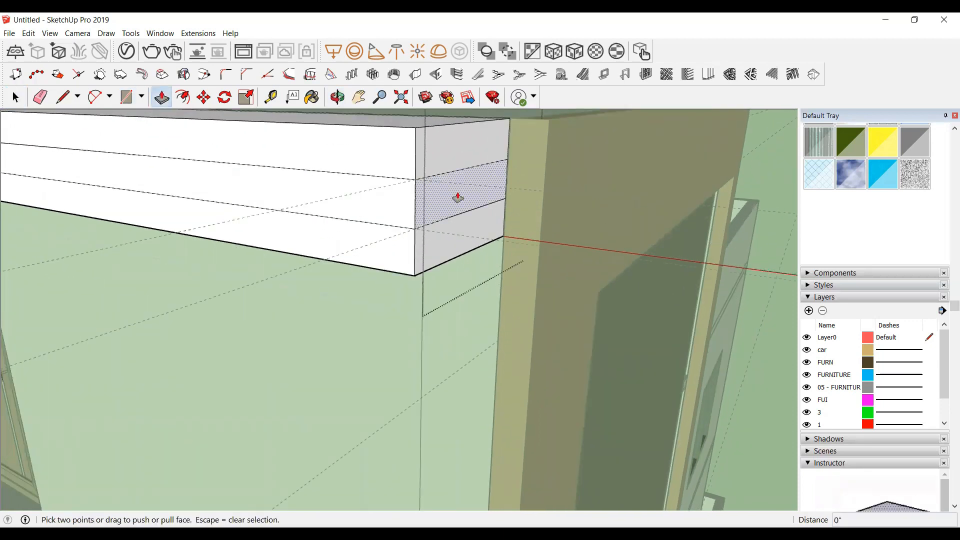
left_click(458, 197)
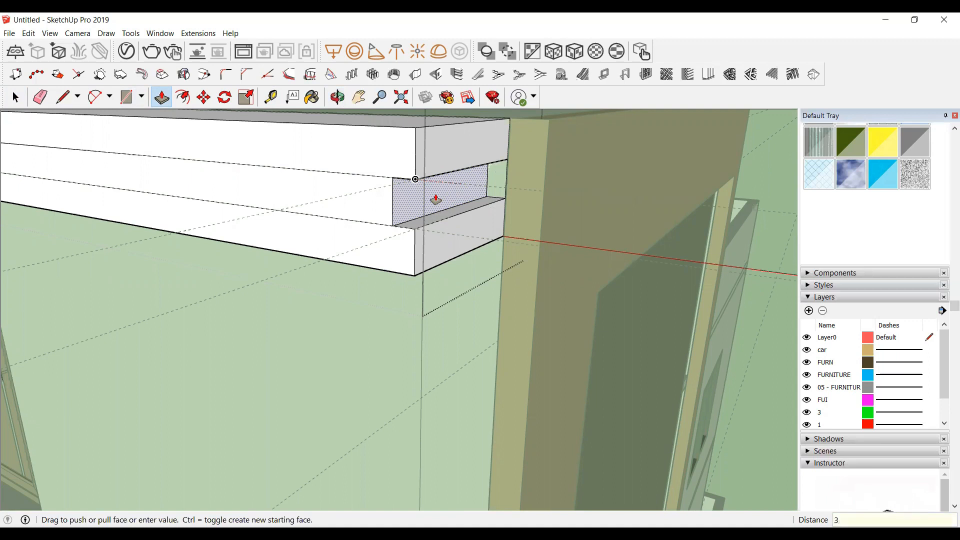
key("Return")
Step: Push the strip on the canopy's front face 3" inward to form a groove
left_click(357, 203)
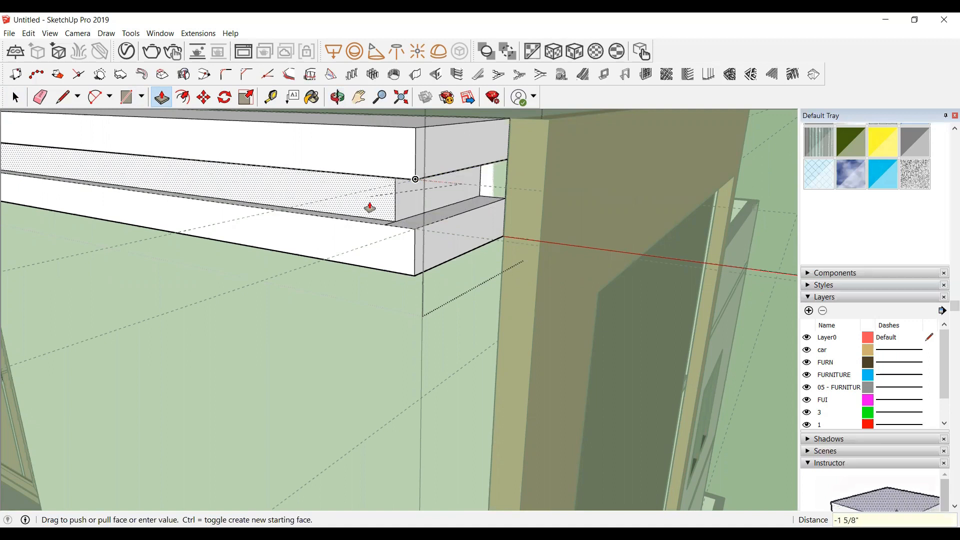
type("3")
key("Return")
scroll(530, 205, "down", 5)
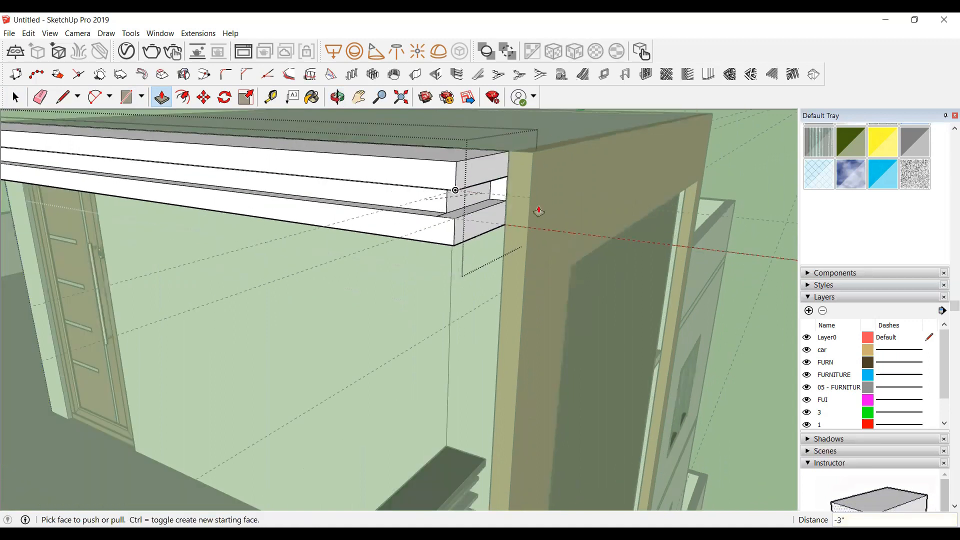
Step: Push the strip on the canopy's opposite end 3" inward to continue the groove
left_click(337, 97)
left_click_drag(455, 196, 400, 193)
middle_click_drag(400, 192, 260, 191)
key("space")
left_click(424, 214)
key("p")
left_click(431, 214)
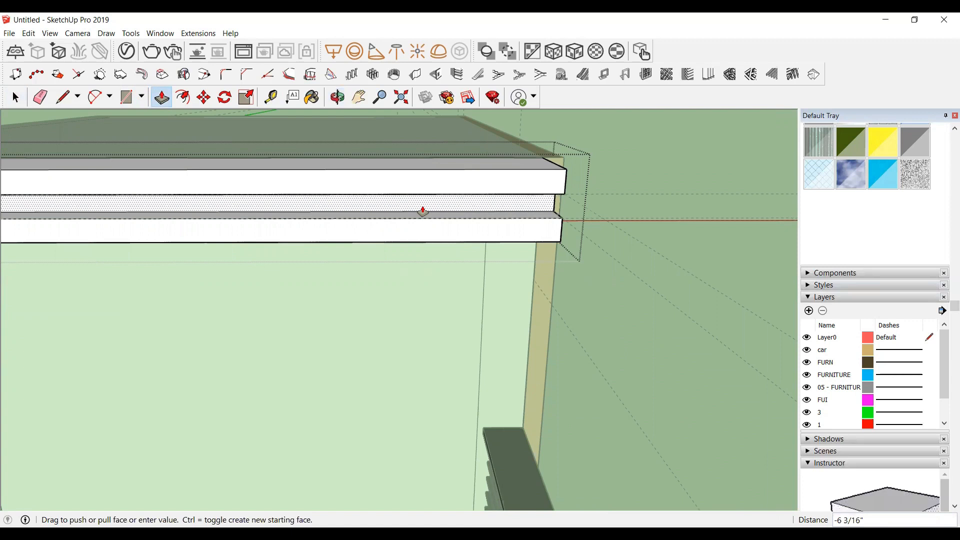
type("3")
key("Return")
scroll(390, 216, "down", 2)
key("space")
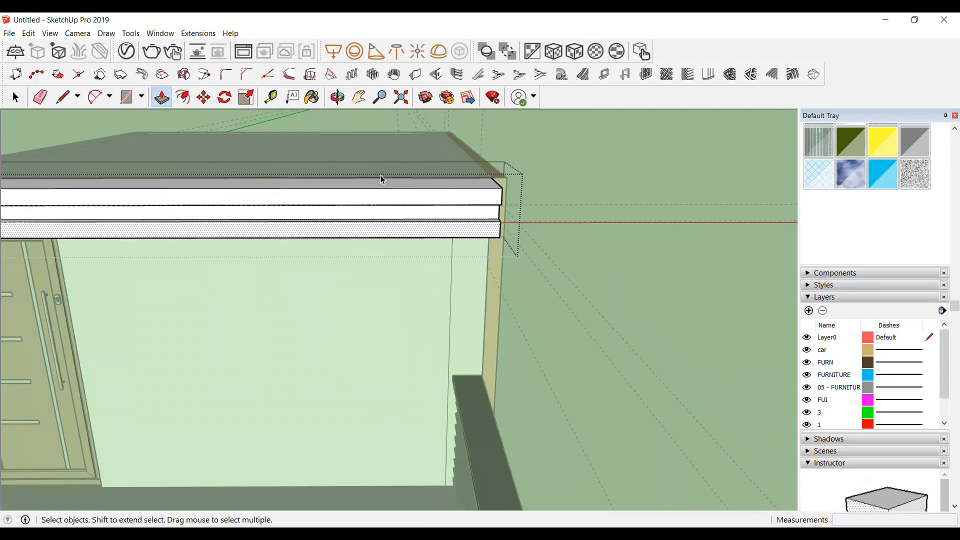
Step: Draw a thin strip rectangle on the canopy's end face next to the wall, level with the groove
left_click(344, 102)
left_click_drag(441, 187, 456, 216)
scroll(456, 215, "up", 2)
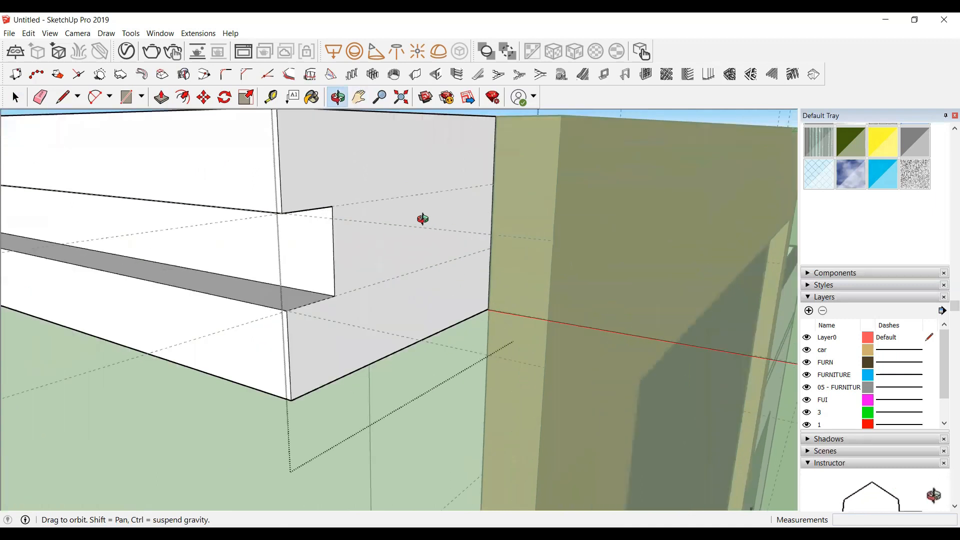
key("r")
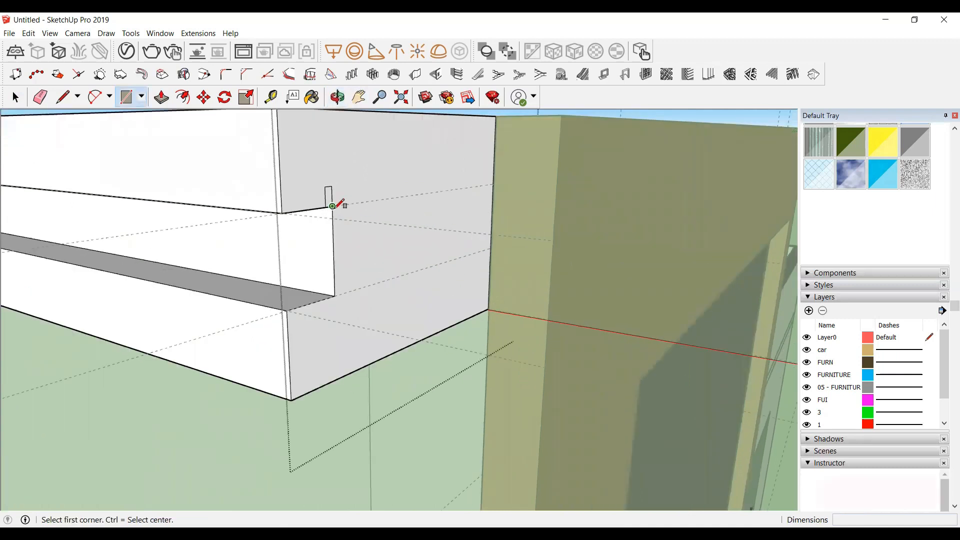
left_click(332, 206)
left_click(491, 247)
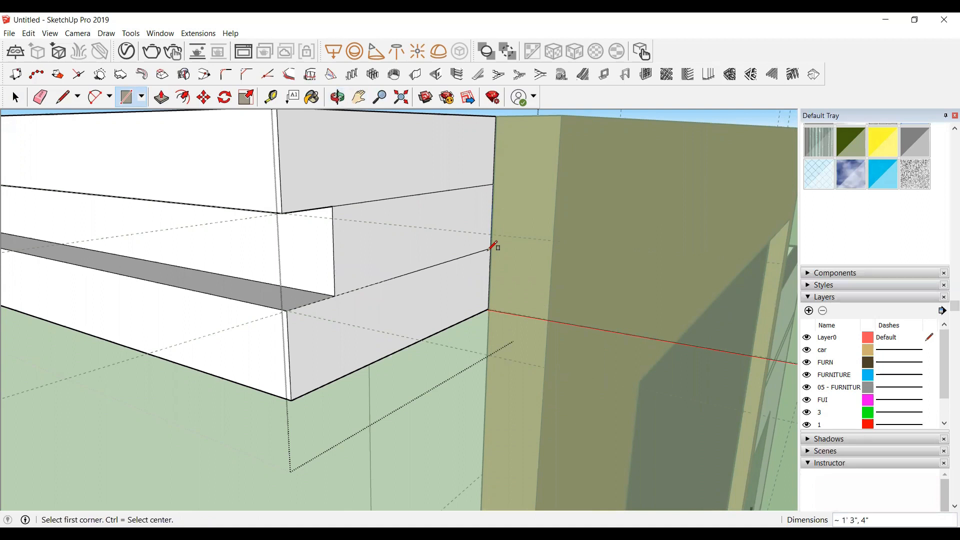
Step: Push that end strip 3" inward to complete the groove around the canopy
key("space")
left_click(409, 228)
key("p")
left_click(409, 228)
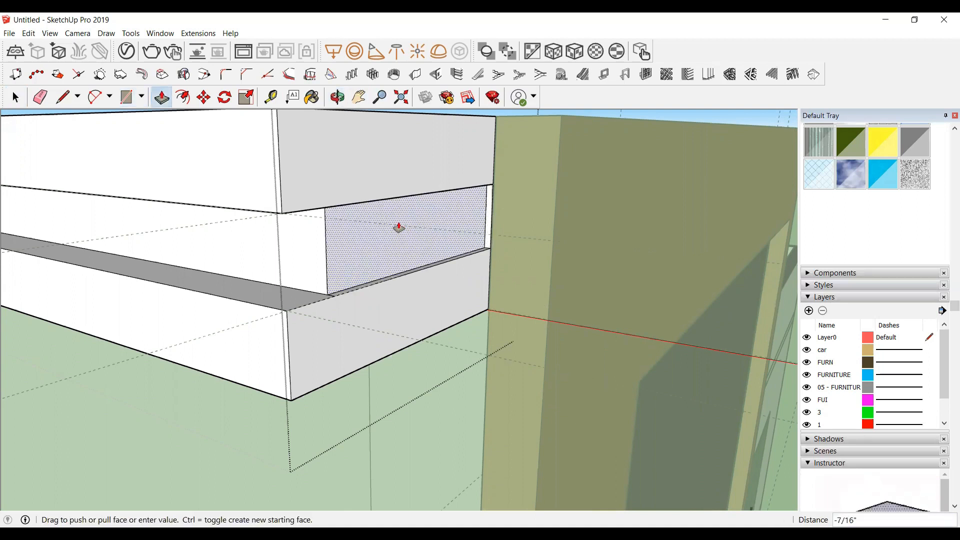
left_click(395, 226)
scroll(477, 231, "down", 5)
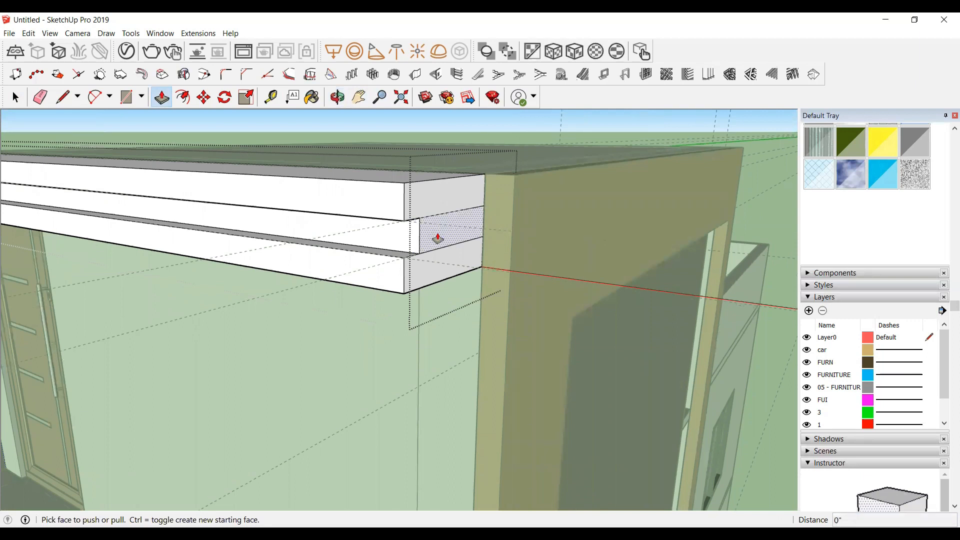
left_click(434, 235)
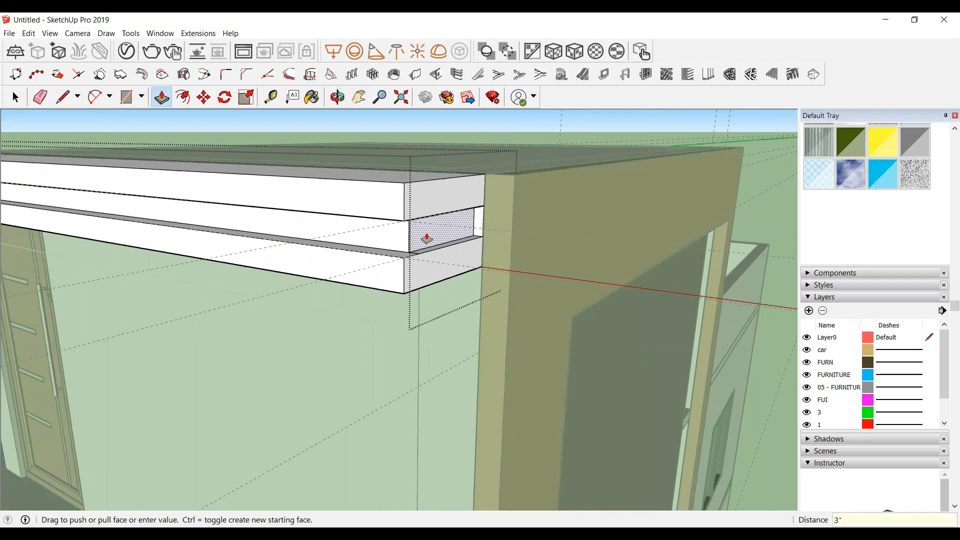
key("Return")
Step: Inside the canopy group, paint the top face with the Colors-Named material 0137_Black
key("space")
scroll(600, 231, "down", 4)
left_click(740, 320)
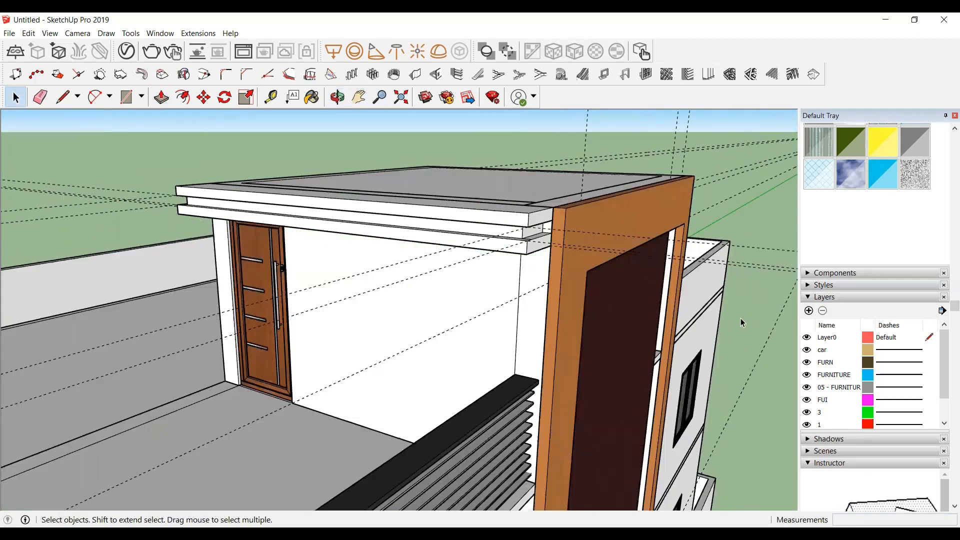
left_click(338, 100)
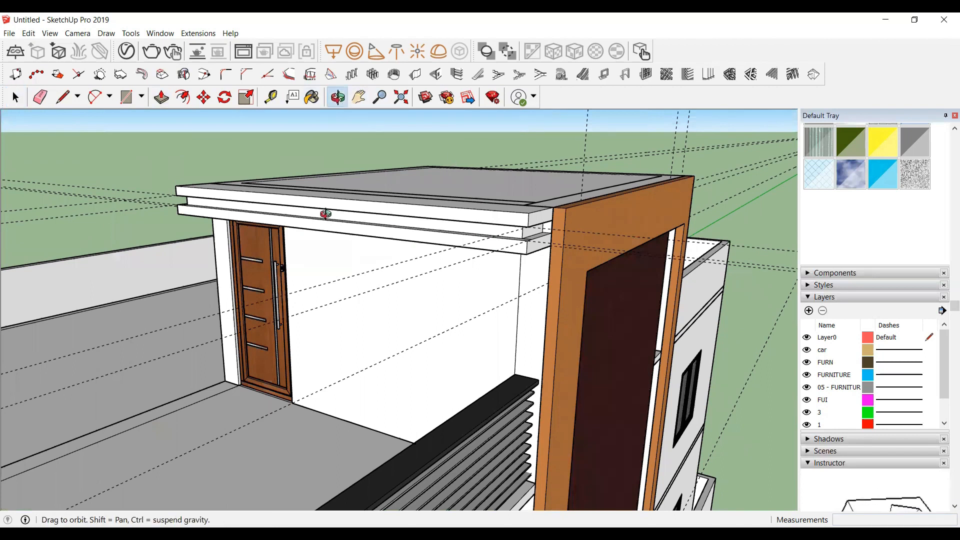
left_click_drag(326, 213, 400, 193)
scroll(340, 195, "up", 3)
key("space")
double_click(339, 195)
scroll(371, 197, "down", 4)
scroll(875, 270, "up", 5)
left_click(906, 328)
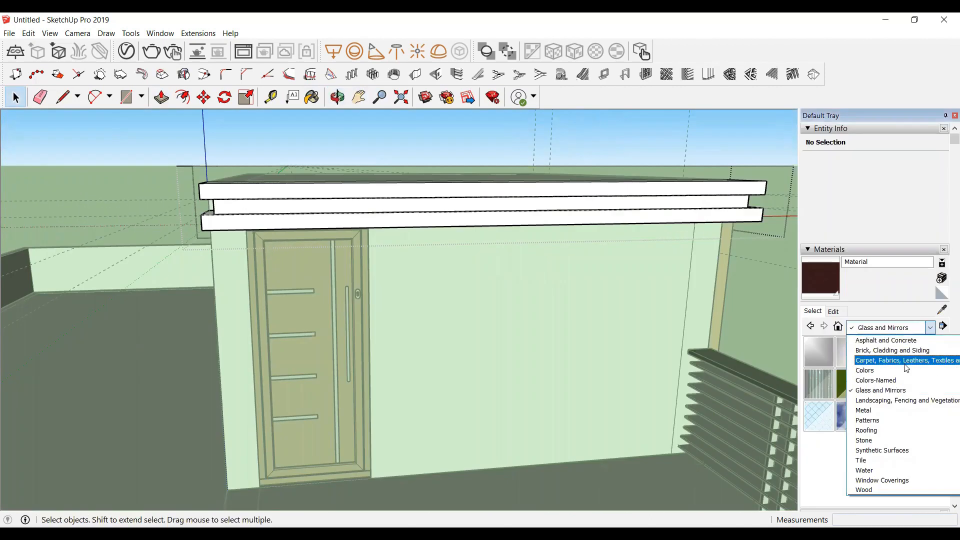
left_click(882, 380)
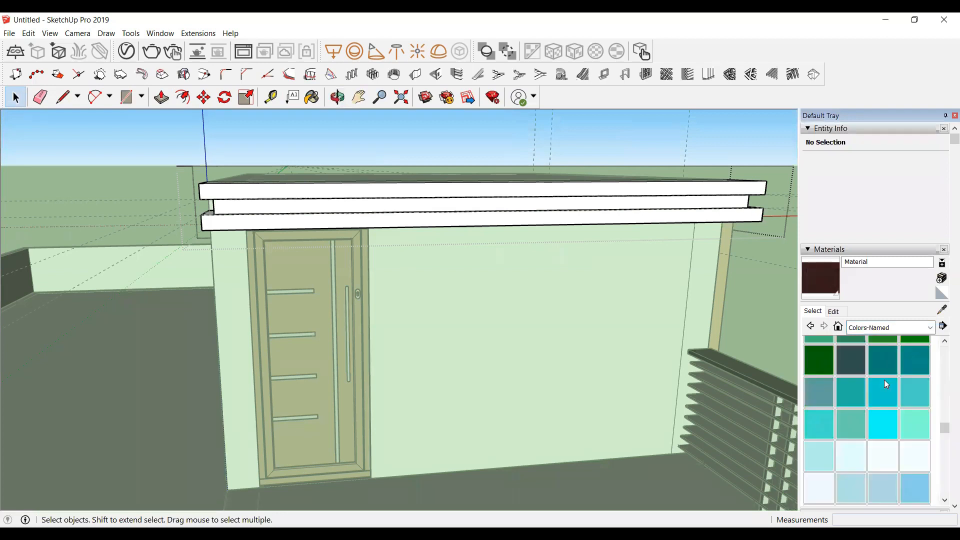
scroll(884, 379, "down", 5)
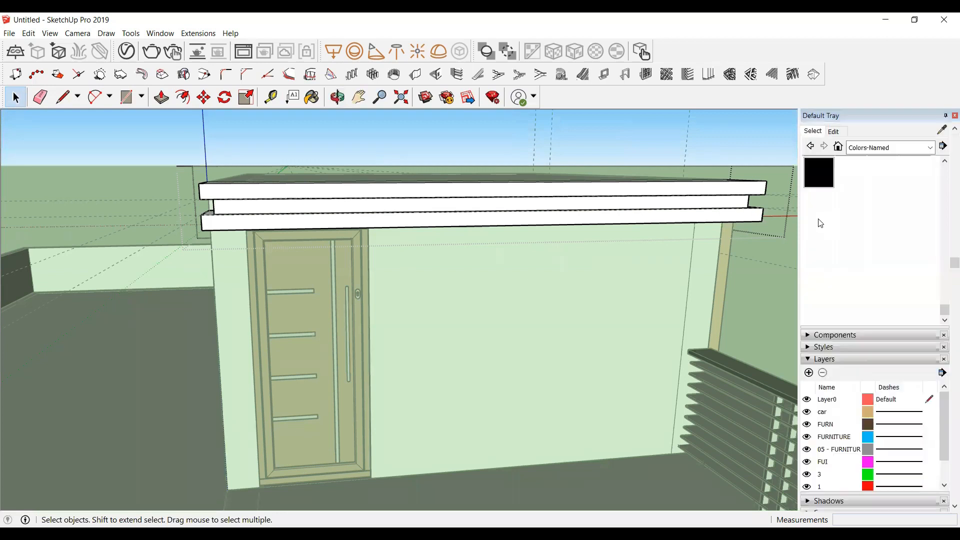
left_click(823, 179)
middle_click_drag(535, 180, 678, 210)
left_click(675, 219)
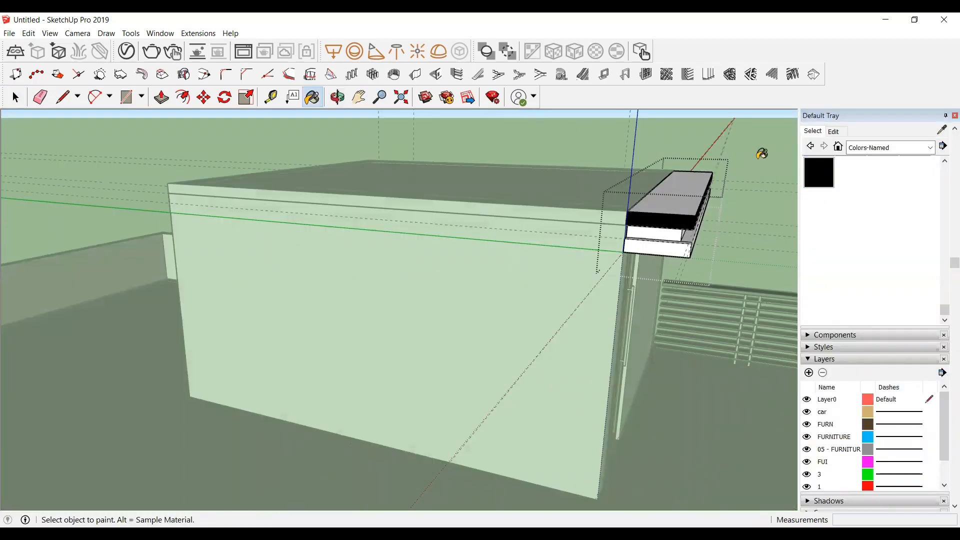
Step: Paint the canopy's front strips and nearby end faces with the black material
left_click(337, 97)
left_click_drag(643, 229, 847, 239)
left_click(808, 174)
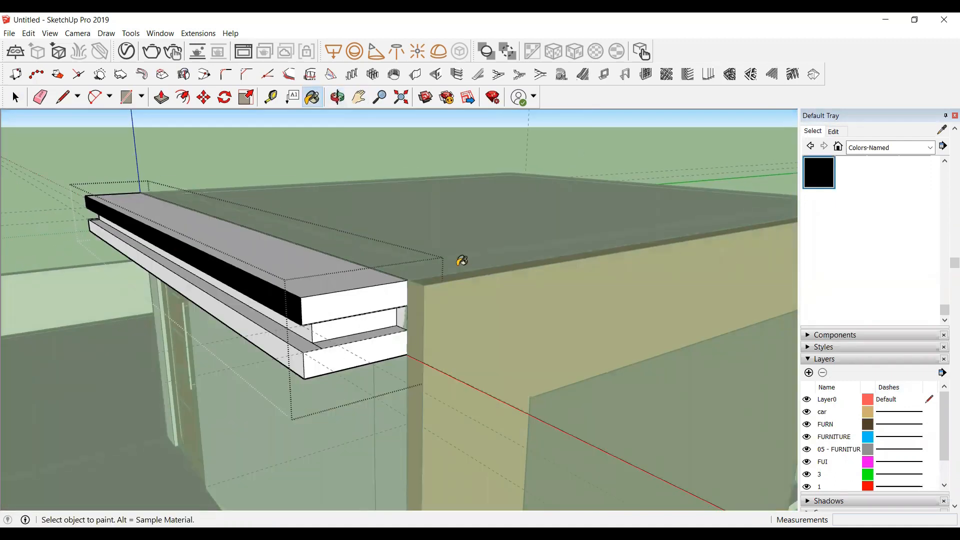
left_click(357, 311)
left_click(359, 360)
scroll(597, 296, "down", 3)
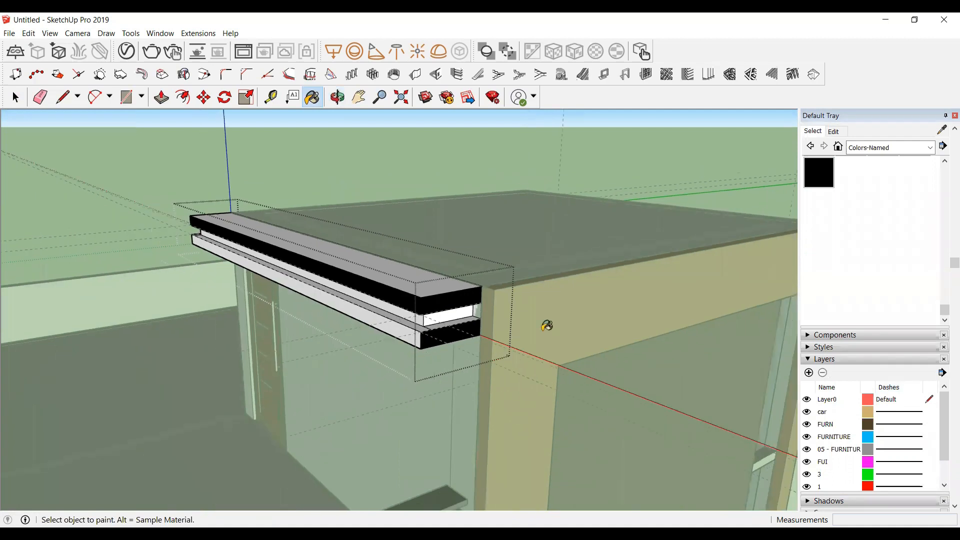
scroll(394, 336, "up", 3)
left_click(409, 326)
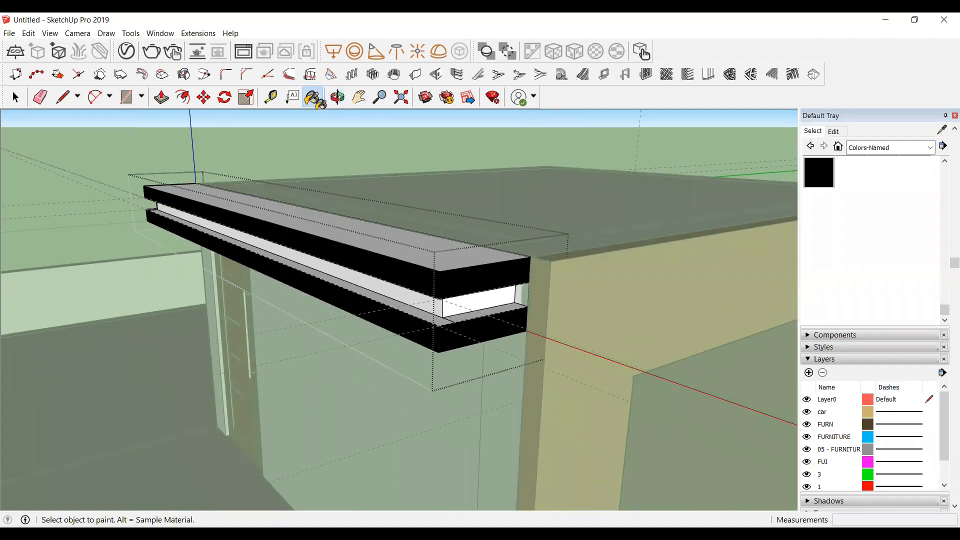
Step: Paint the lower strip's remaining end face black
left_click(337, 97)
left_click_drag(233, 227, 559, 304)
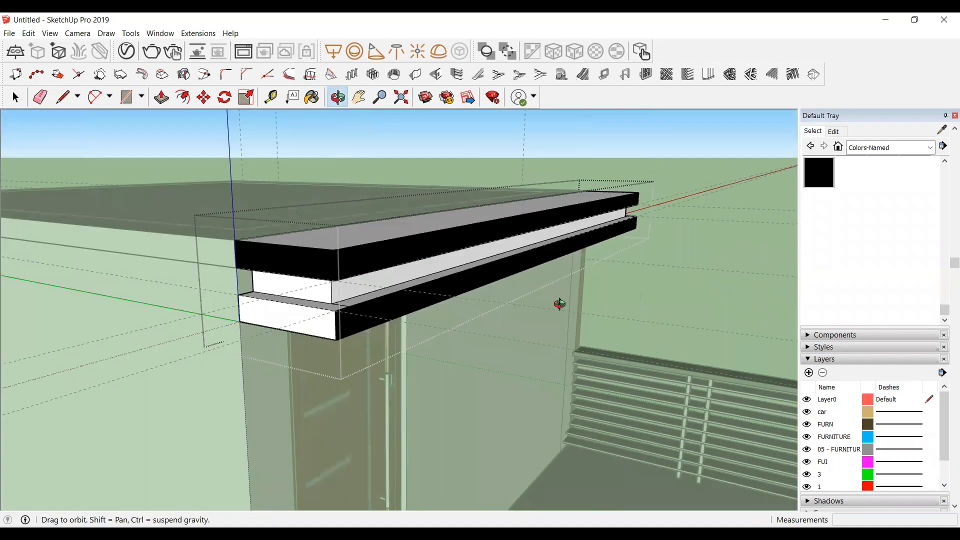
left_click(818, 173)
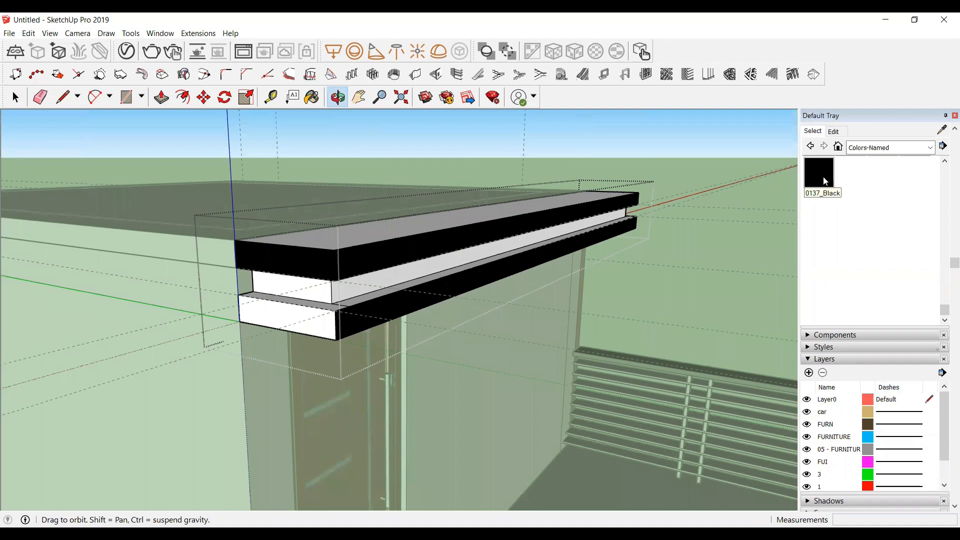
left_click(322, 313)
Step: Leave the group and paint the whole canopy group with the black material
scroll(239, 283, "down", 5)
key("space")
left_click(630, 276)
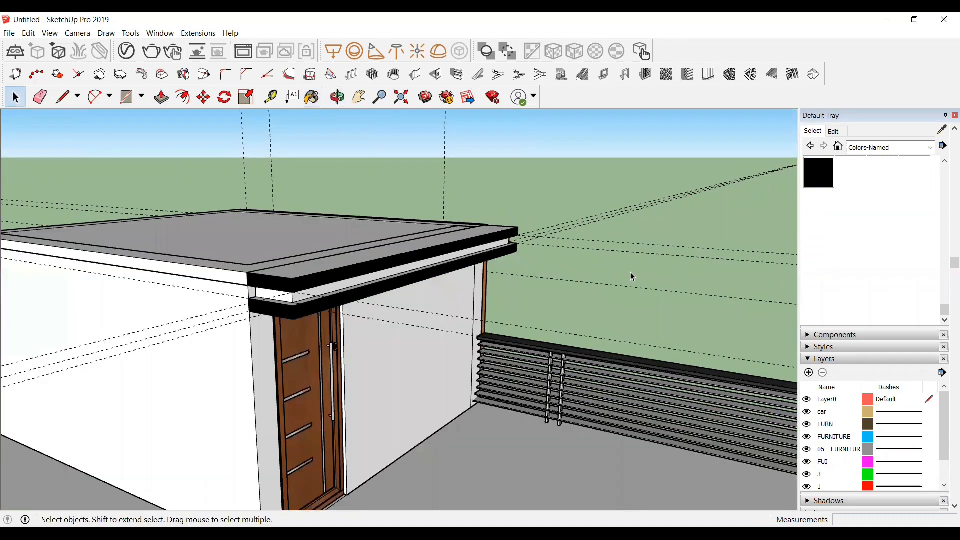
scroll(324, 263, "up", 3)
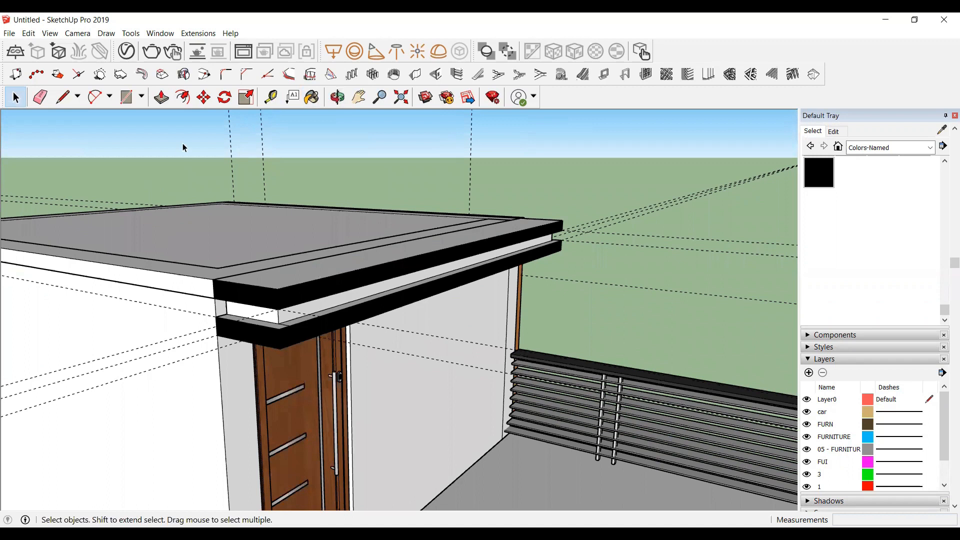
left_click(818, 172)
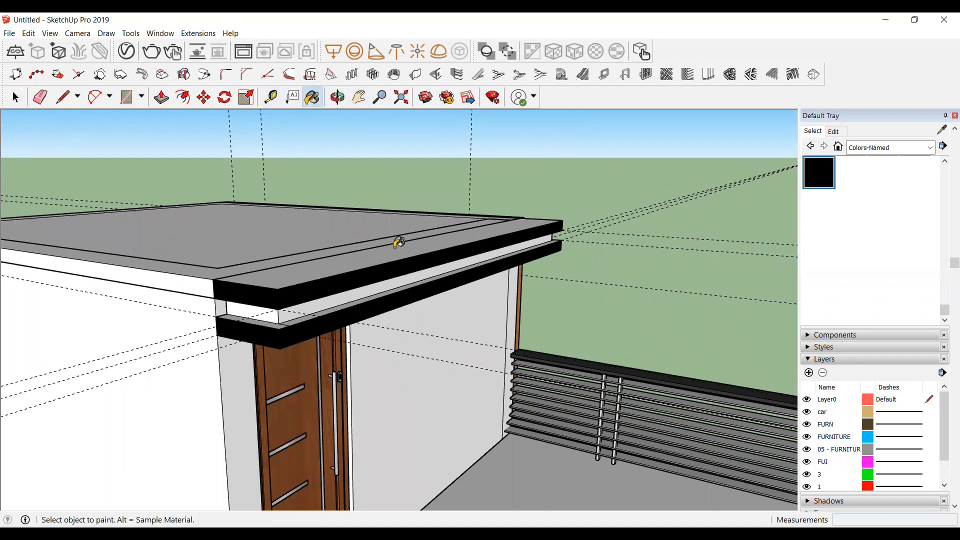
left_click(393, 250)
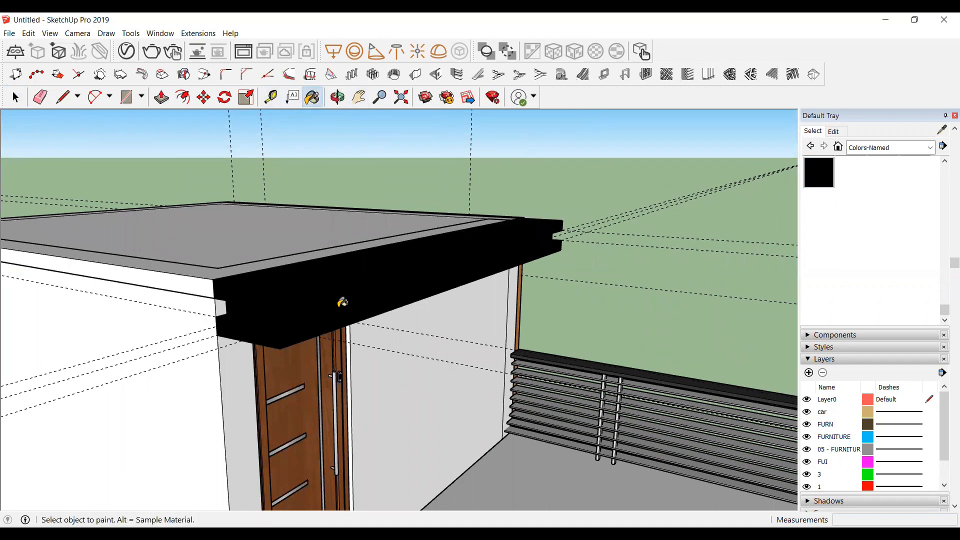
Step: Try painting the canopy group with 0128_White, then undo that paint
scroll(342, 302, "up", 2)
scroll(862, 223, "up", 3)
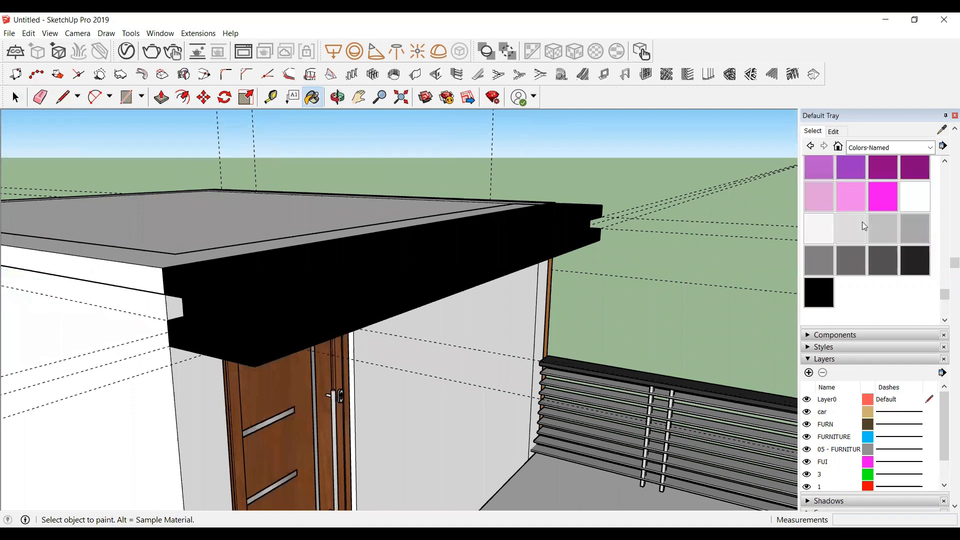
scroll(220, 300, "up", 1)
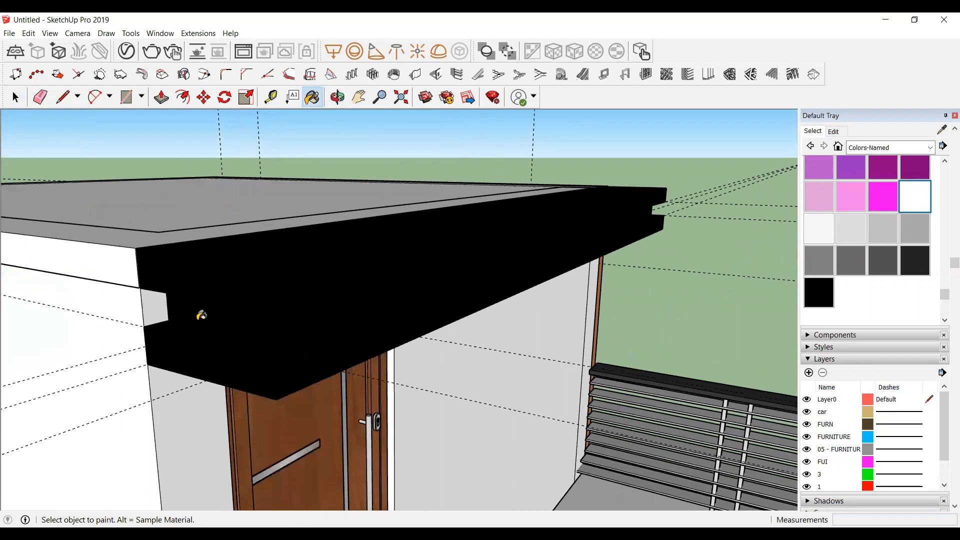
left_click(202, 309)
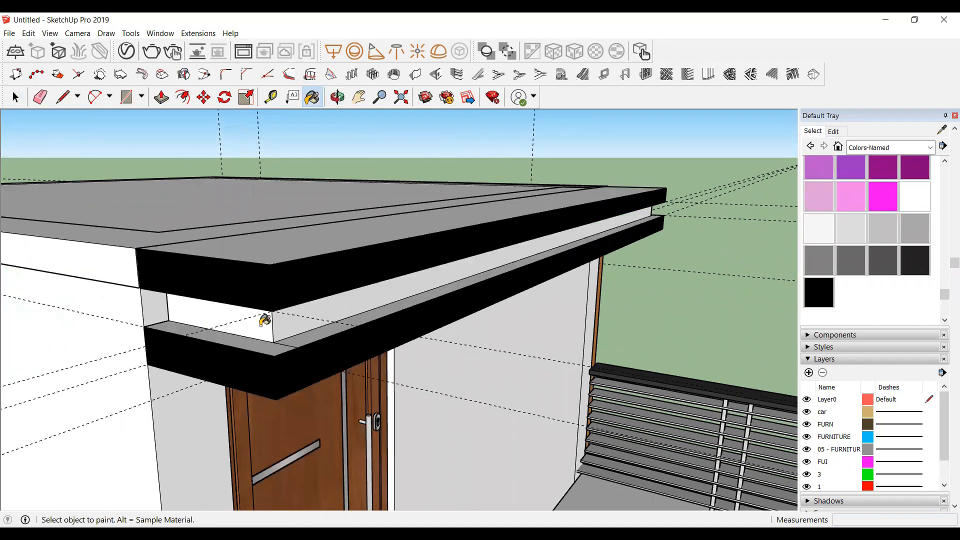
key("ctrl+z")
Step: Inside the canopy group, paint the groove's inner faces with 0128_White
key("space")
left_click(215, 323)
double_click(215, 322)
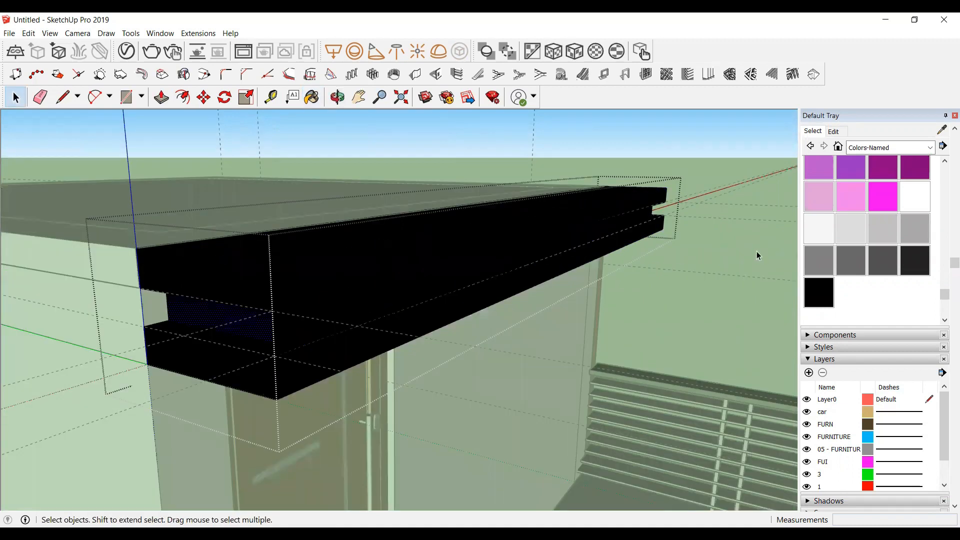
left_click(915, 202)
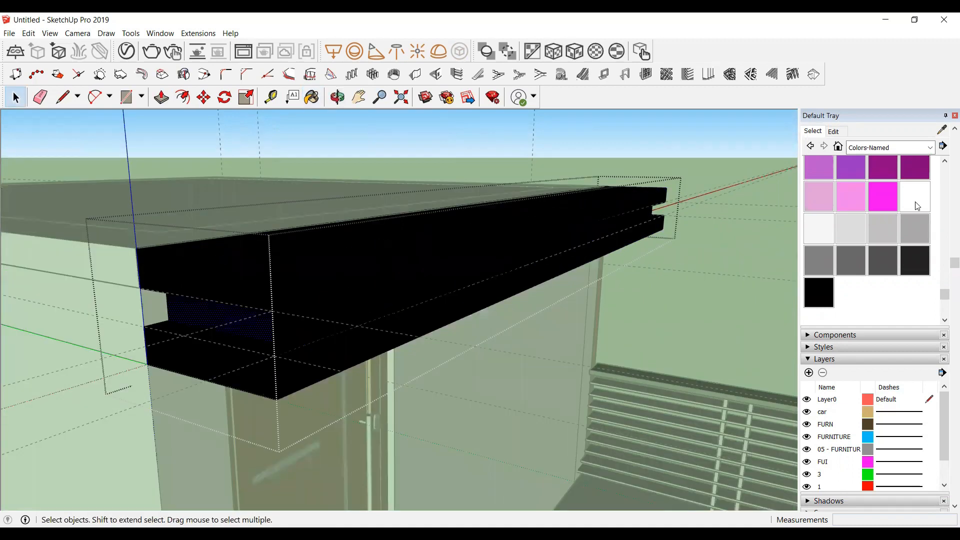
left_click(250, 320)
left_click(295, 324)
scroll(196, 298, "down", 2)
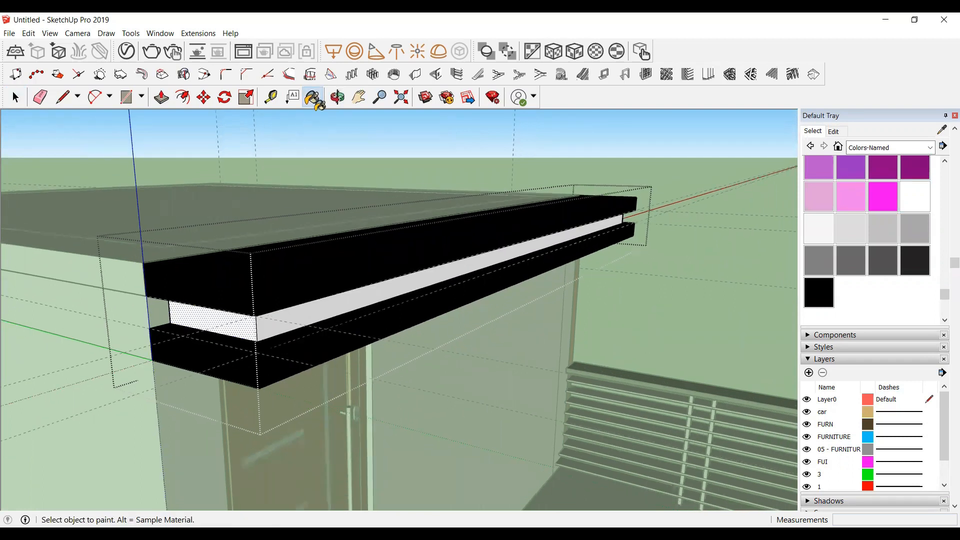
left_click(337, 97)
left_click_drag(501, 194, 785, 276)
left_click(922, 203)
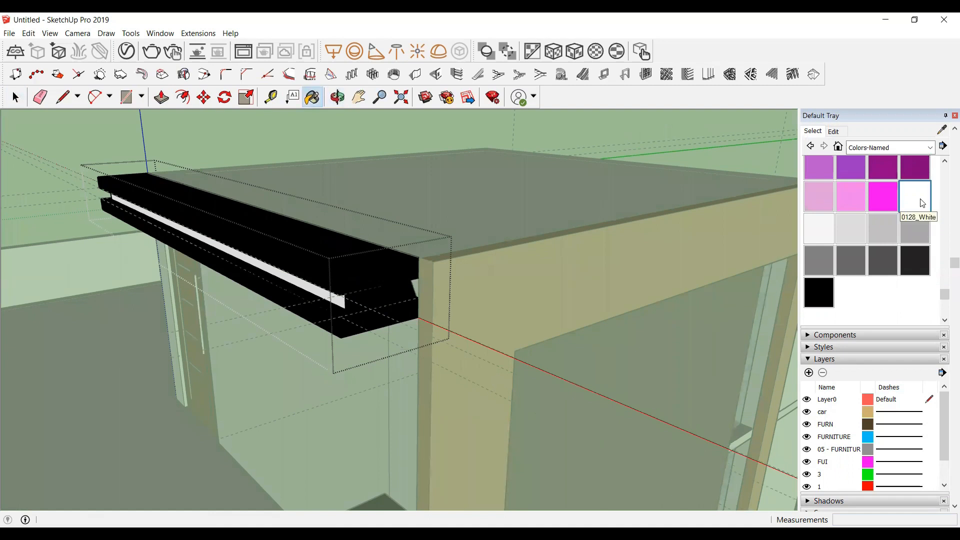
scroll(365, 317, "up", 3)
scroll(360, 296, "up", 4)
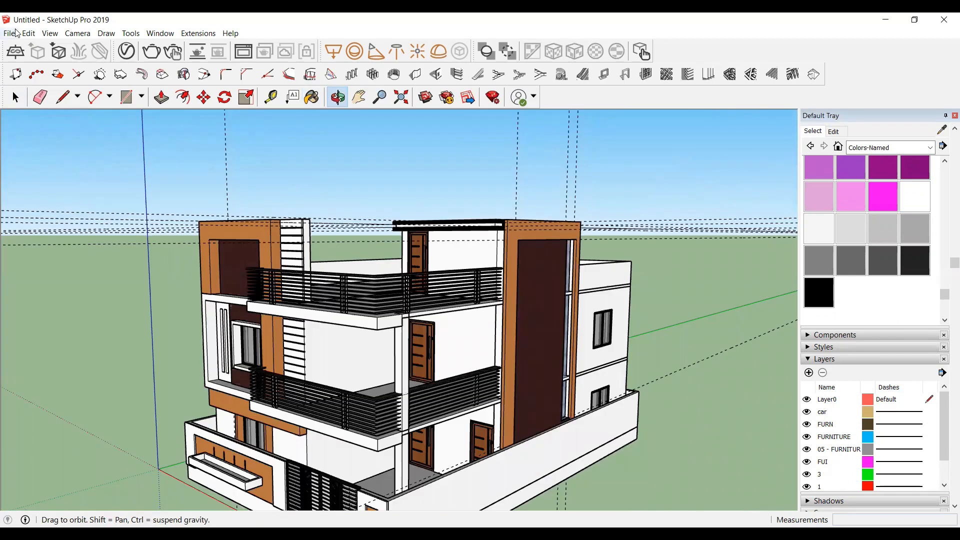
Step: Delete all guides from the model
left_click(28, 33)
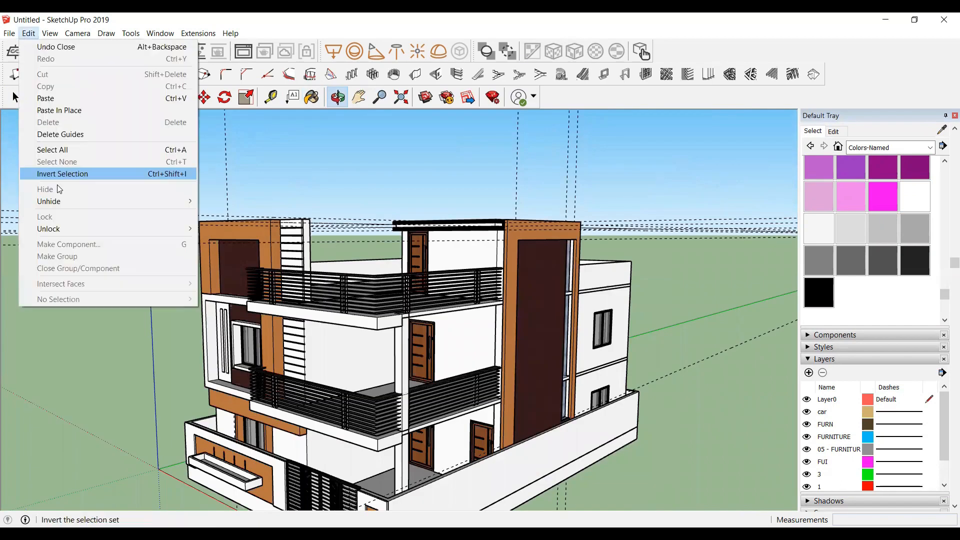
left_click(63, 134)
Step: Draw a thin rectangle just above a side-wall window's frame for a sunshade
left_click_drag(379, 275, 431, 257)
scroll(432, 257, "down", 3)
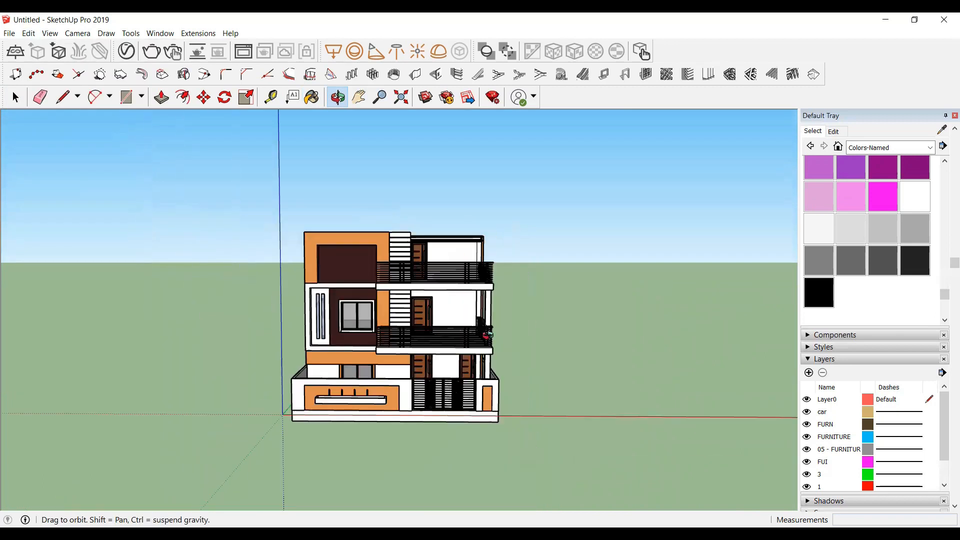
scroll(472, 280, "up", 12)
scroll(474, 284, "up", 3)
left_click_drag(490, 291, 418, 291)
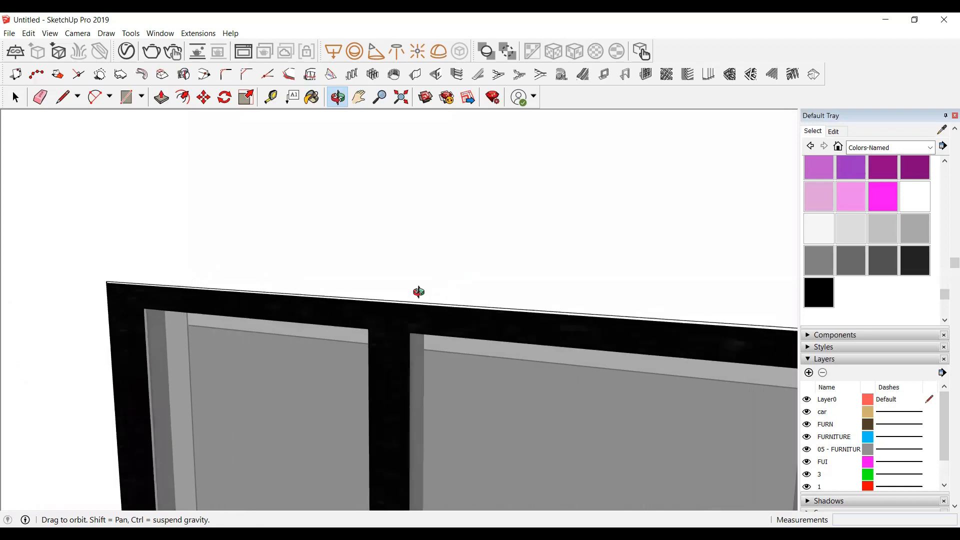
key("t")
left_click(408, 301)
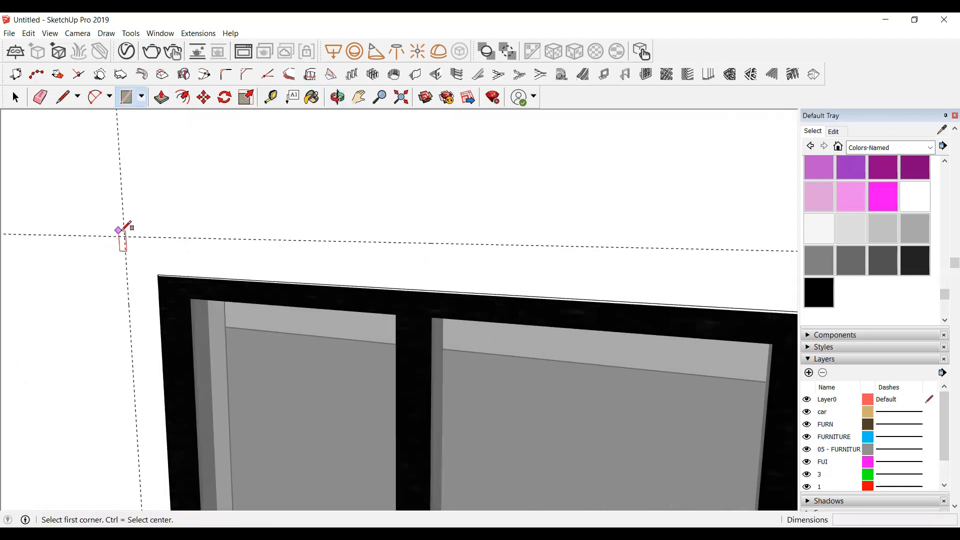
left_click(125, 239)
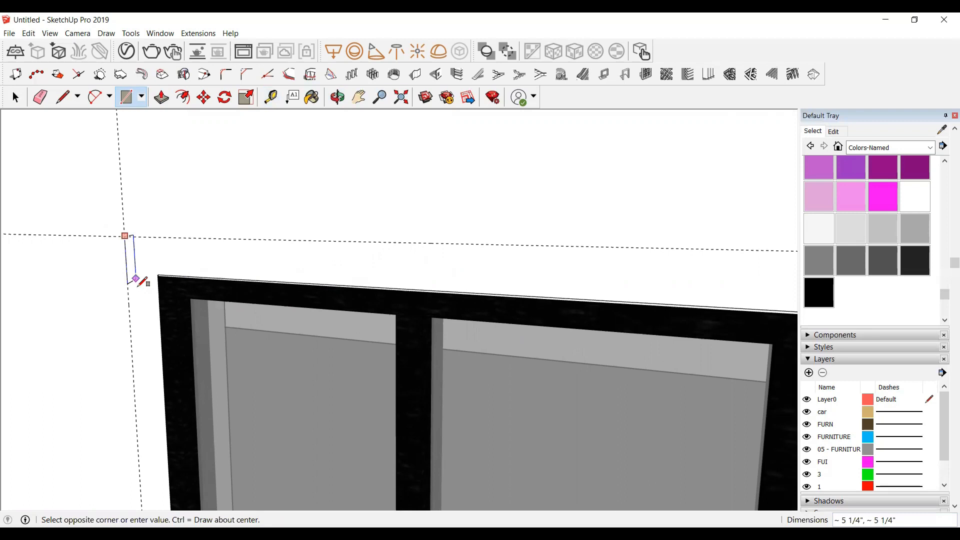
scroll(146, 286, "down", 2)
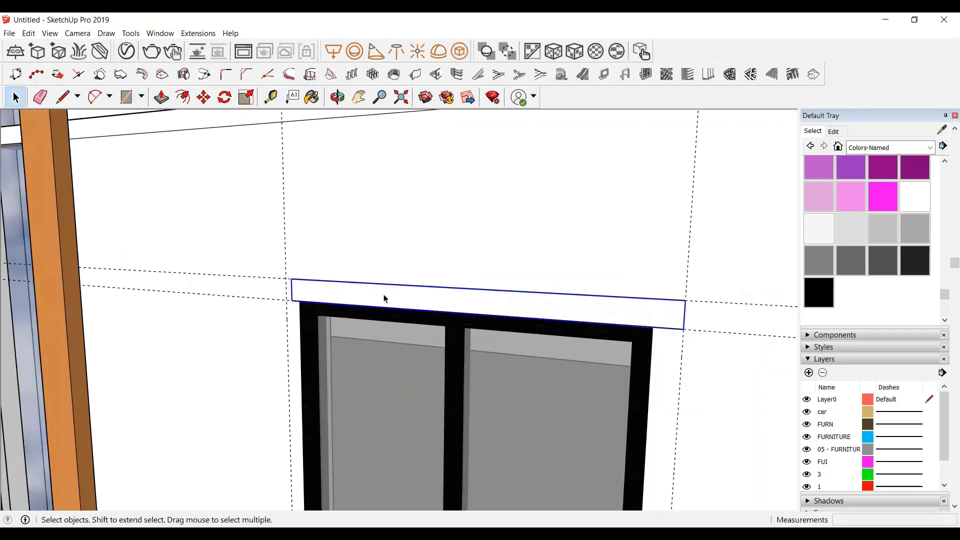
Step: Push the rectangle outward from the wall to form the window sunshade
double_click(384, 299)
key("p")
left_click(384, 298)
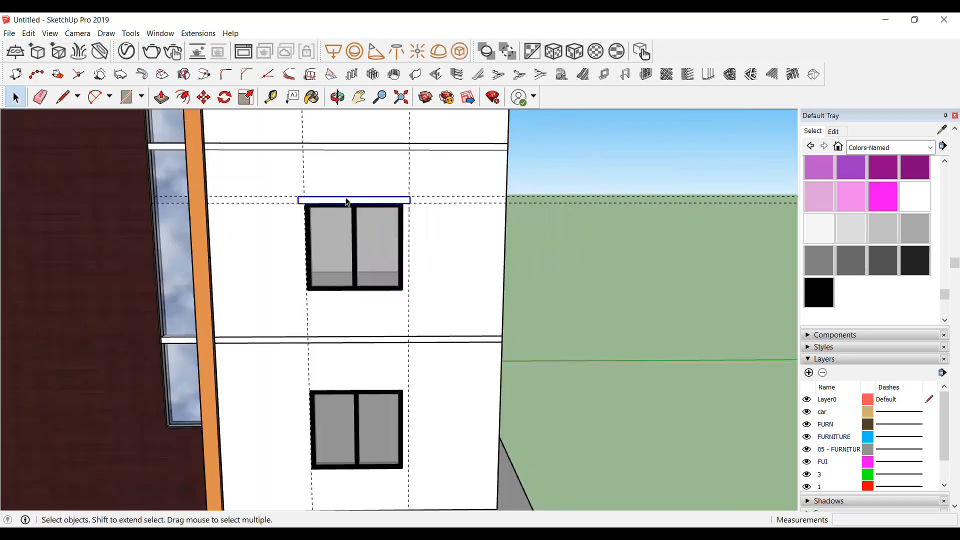
Step: Erase the remaining guide lines again
scroll(350, 204, "up", 1)
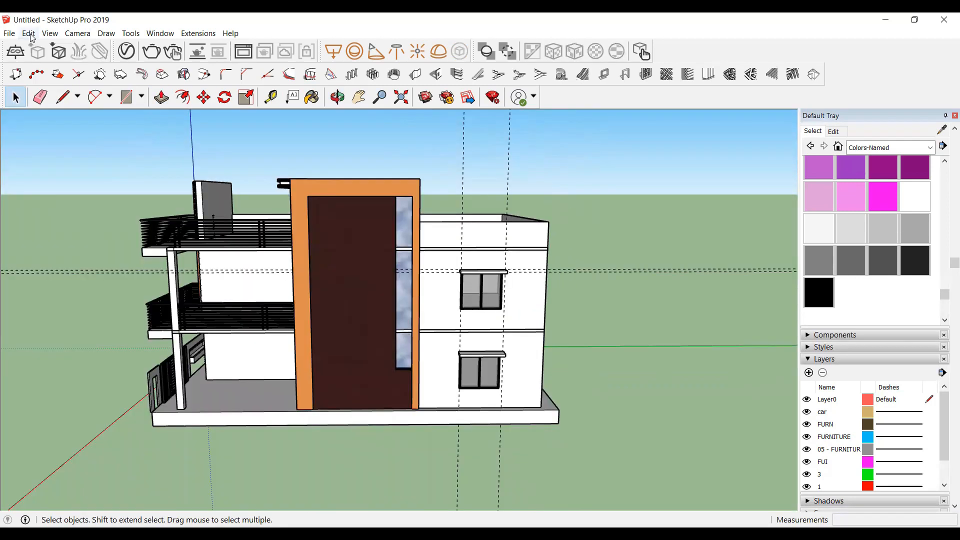
left_click(30, 34)
left_click(58, 133)
Step: Unhide all hidden geometry in the model
key("alt+e")
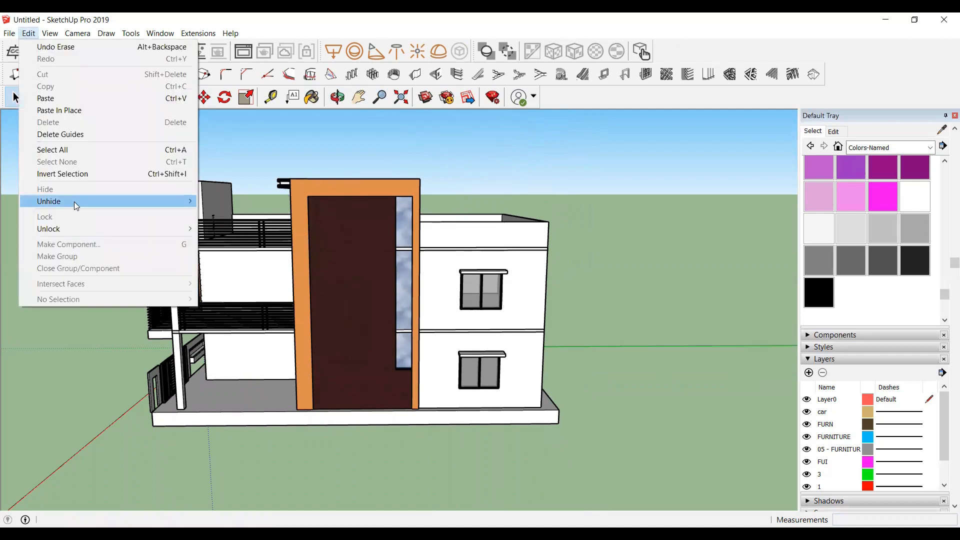
mouse_move(76, 206)
left_click(210, 231)
middle_click_drag(328, 358, 408, 403)
middle_click_drag(376, 376, 272, 371)
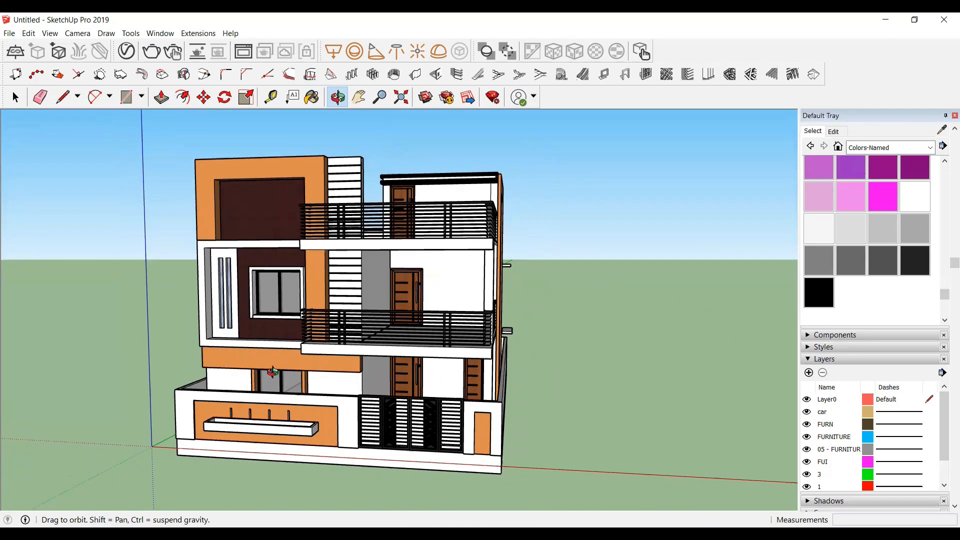